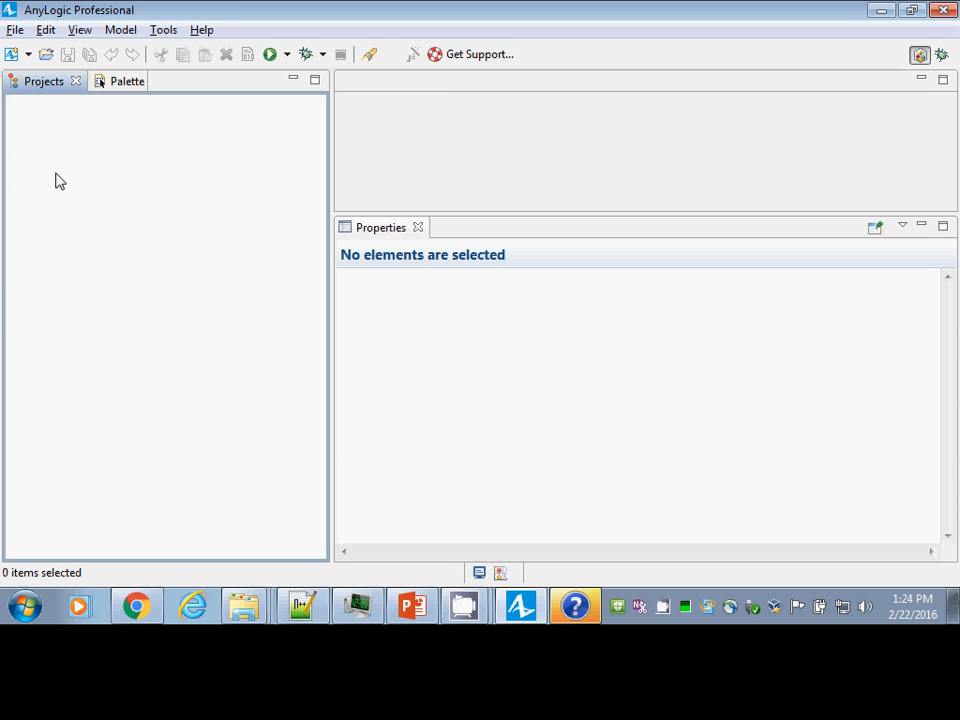
- Start a new model named FirstSIRModel with days as the model time units
{"action": "key", "text": "alt+f"}
{"action": "key", "text": "Right"}
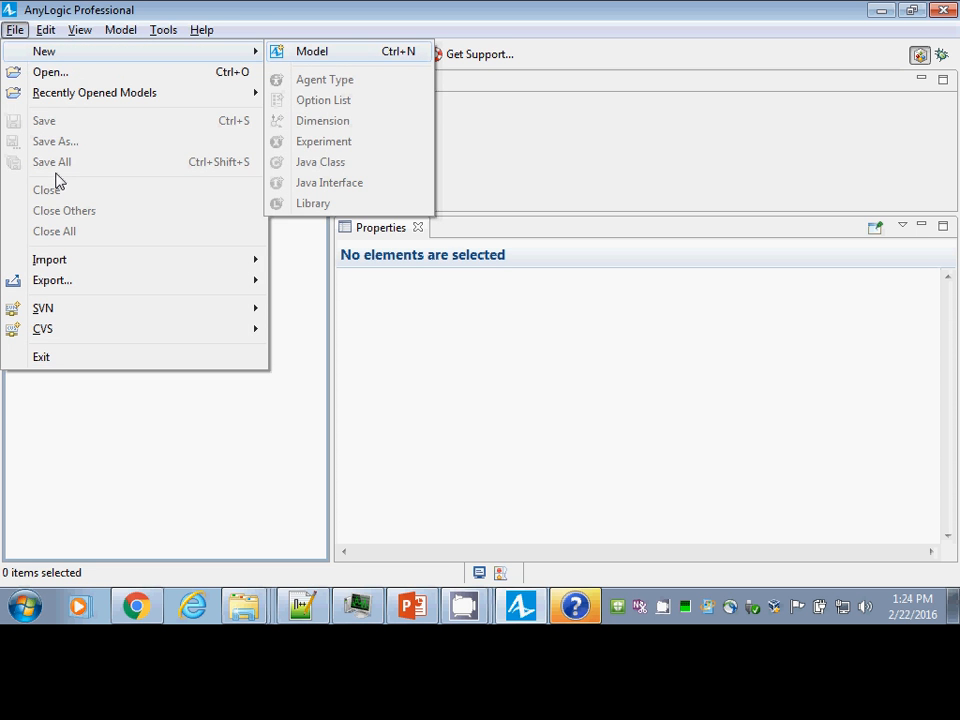
{"action": "key", "text": "Return"}
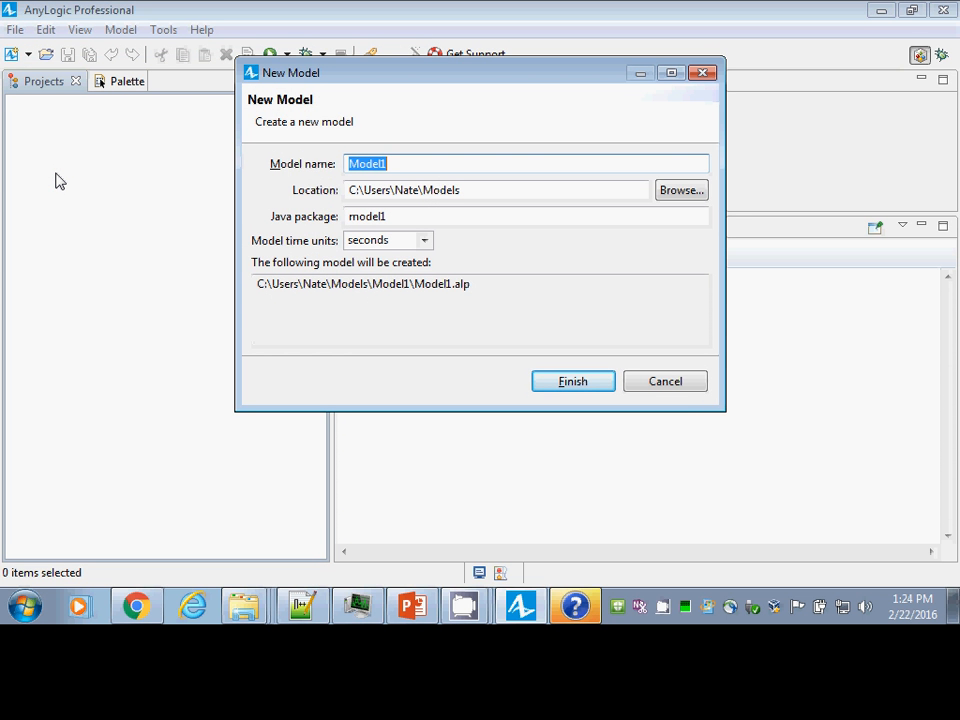
{"action": "type", "text": "First"}
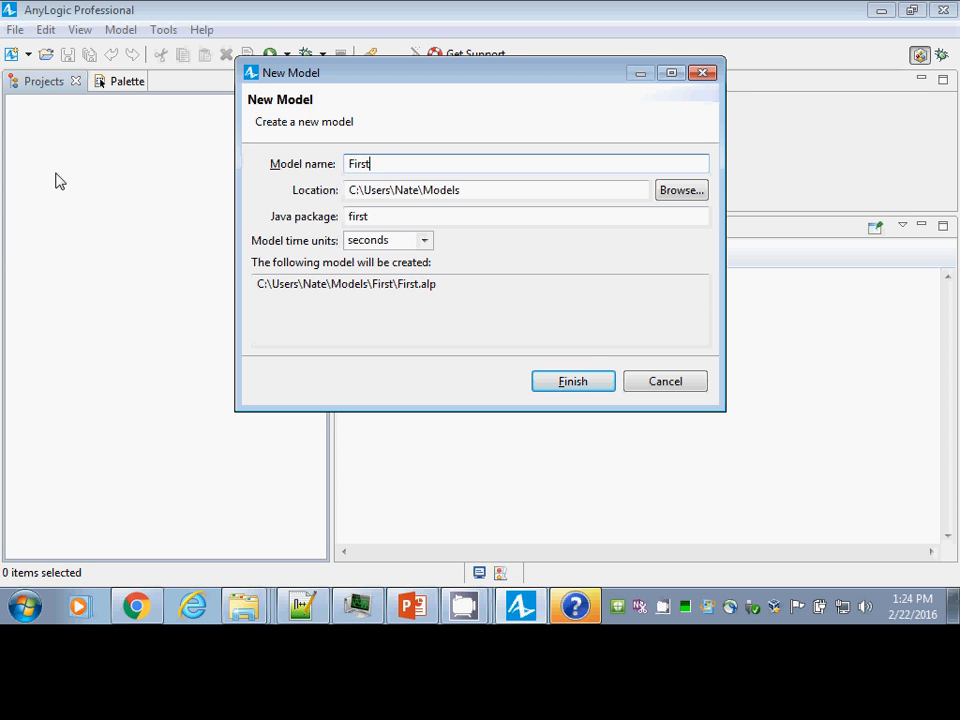
{"action": "type", "text": "SIR"}
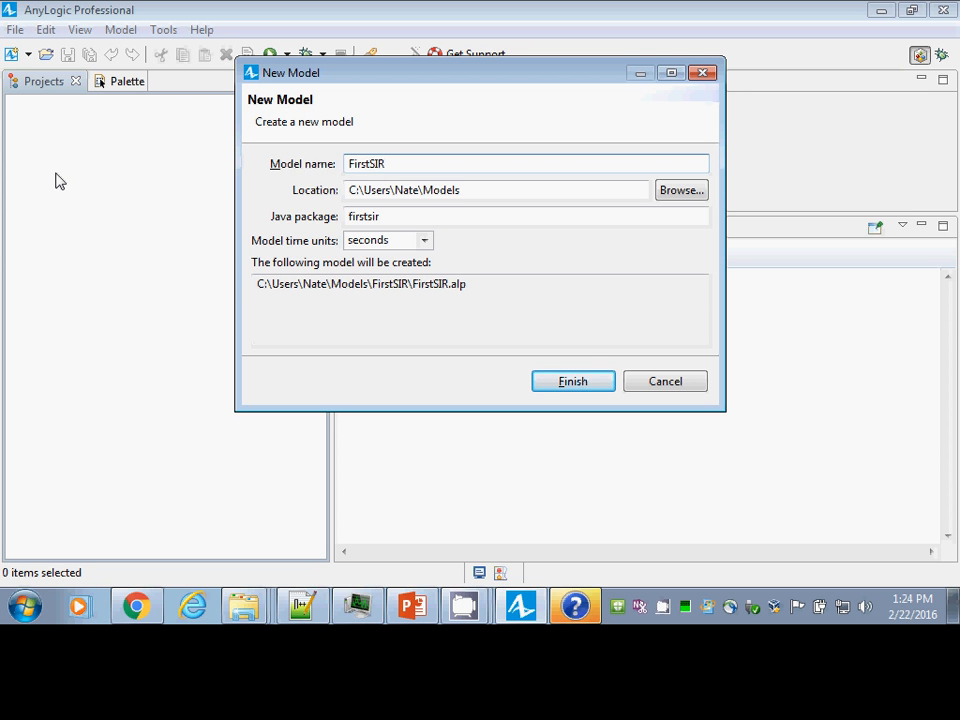
{"action": "type", "text": "M"}
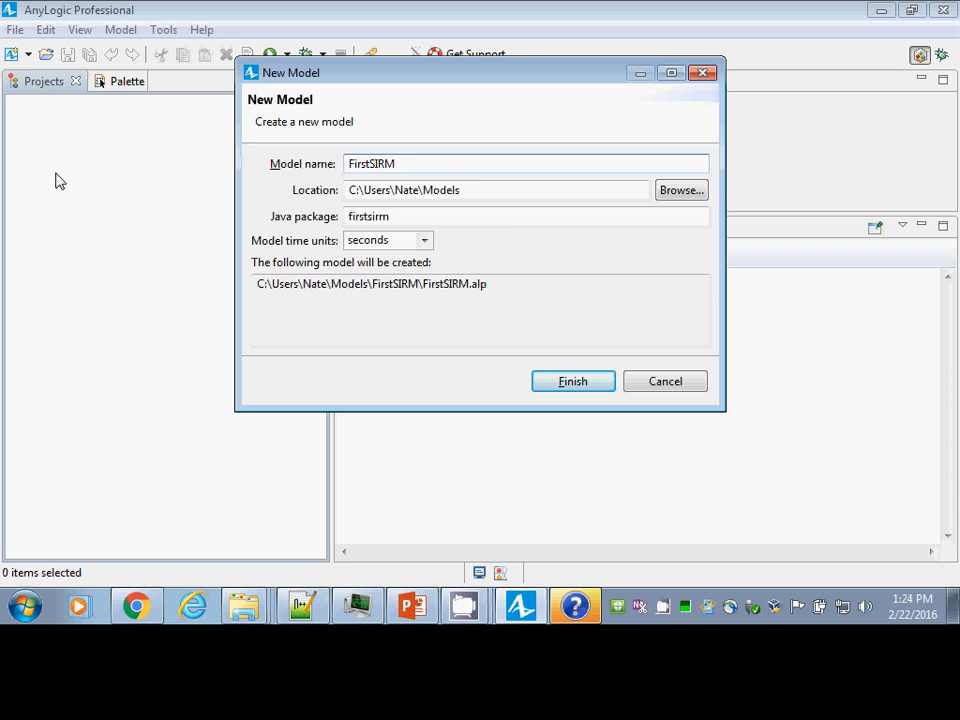
{"action": "type", "text": "oe"}
{"action": "key", "text": "BackSpace"}
{"action": "key", "text": "BackSpace"}
{"action": "key", "text": "BackSpace"}
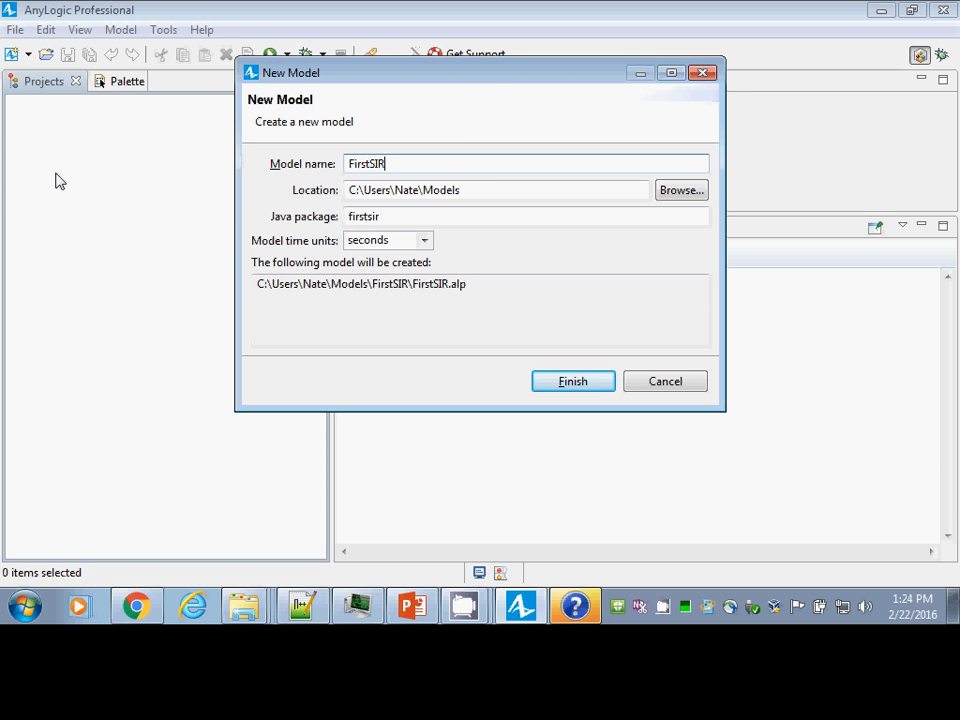
{"action": "type", "text": "Model"}
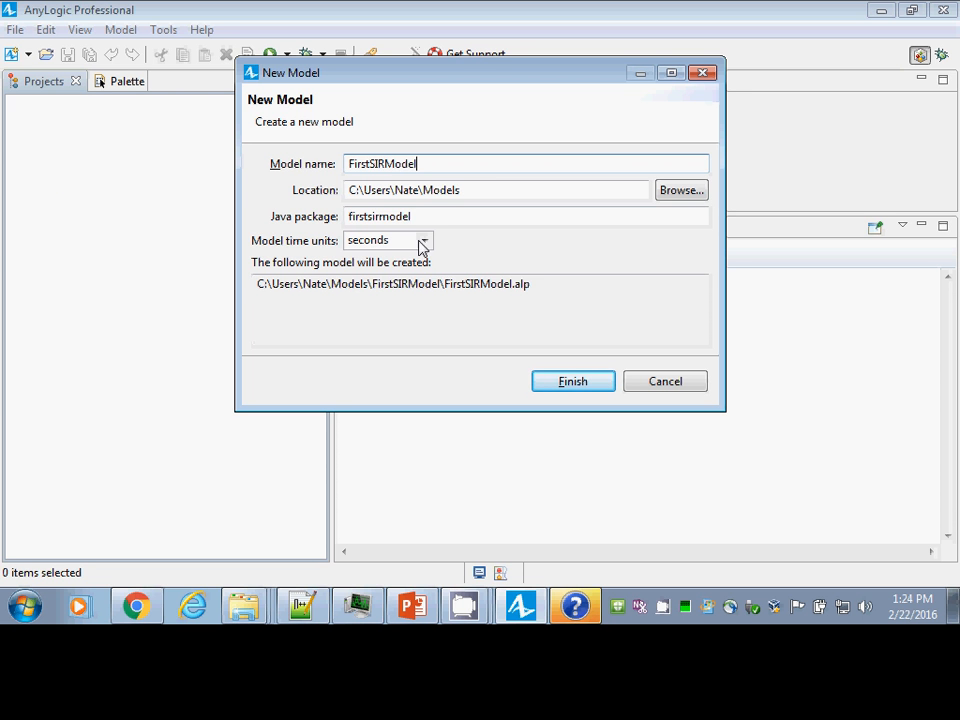
{"action": "left_click", "coordinate": [424, 241]}
{"action": "left_click", "coordinate": [377, 315]}
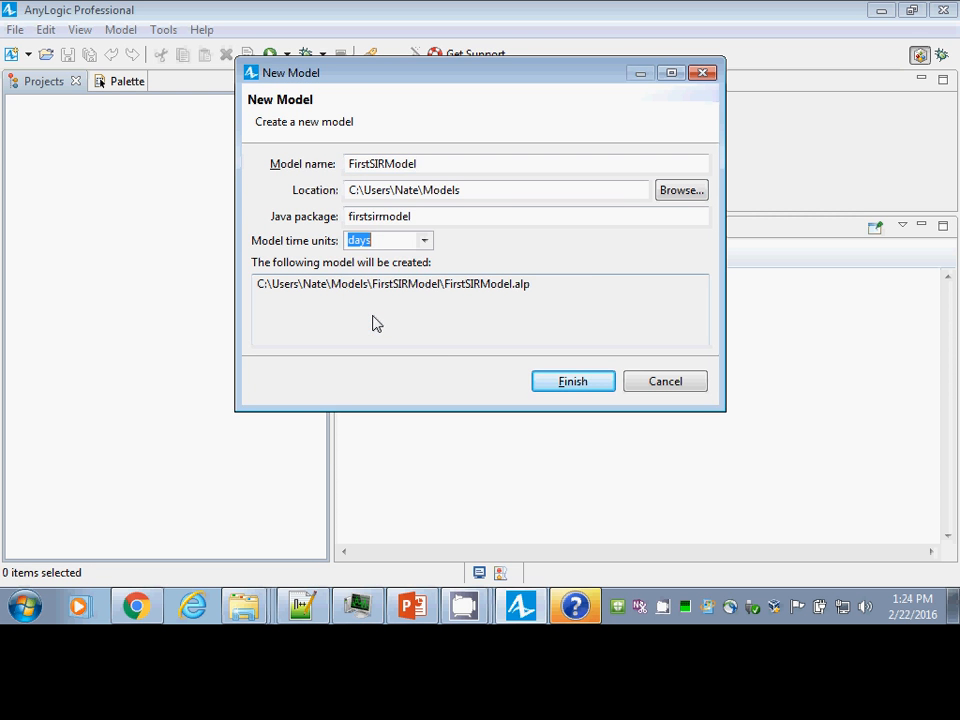
- Set the new model's location to Z:\Usask\Classes\Bootcamps\UMN_2-2016 and create the model
{"action": "left_click", "coordinate": [681, 191]}
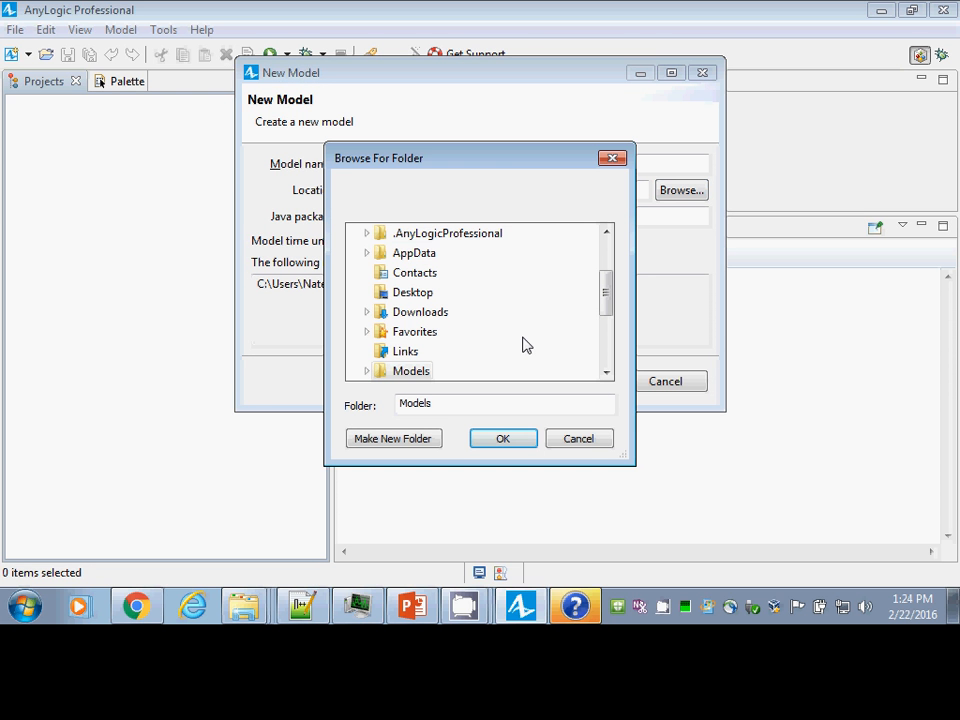
{"action": "left_click_drag", "start_coordinate": [455, 415], "coordinate": [294, 411]}
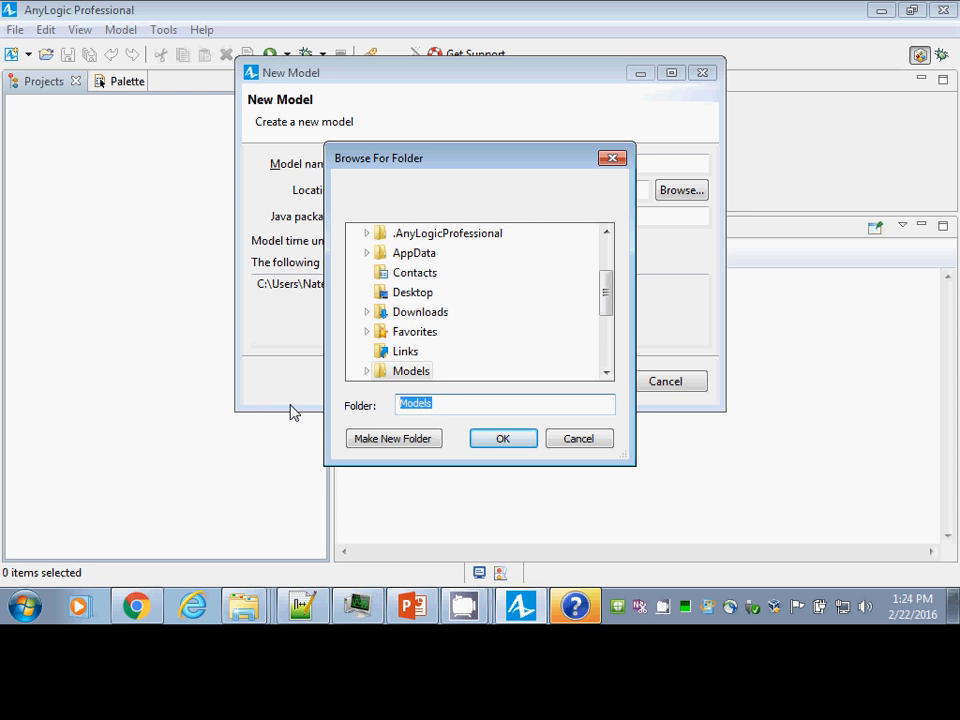
{"action": "type", "text": "z:\\usask\\"}
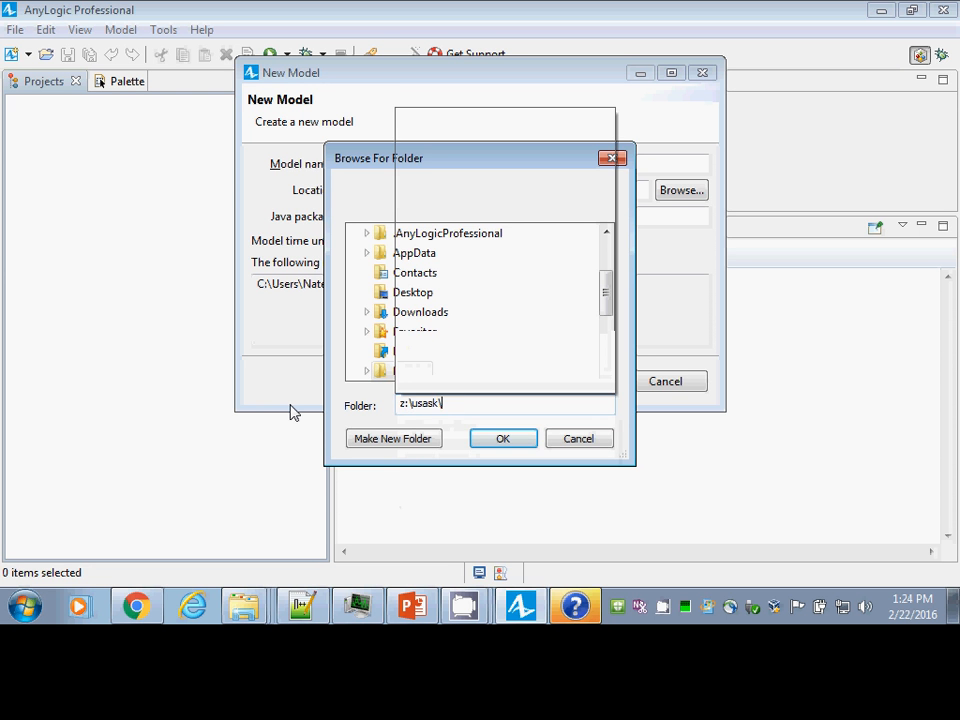
{"action": "type", "text": "classes\\"}
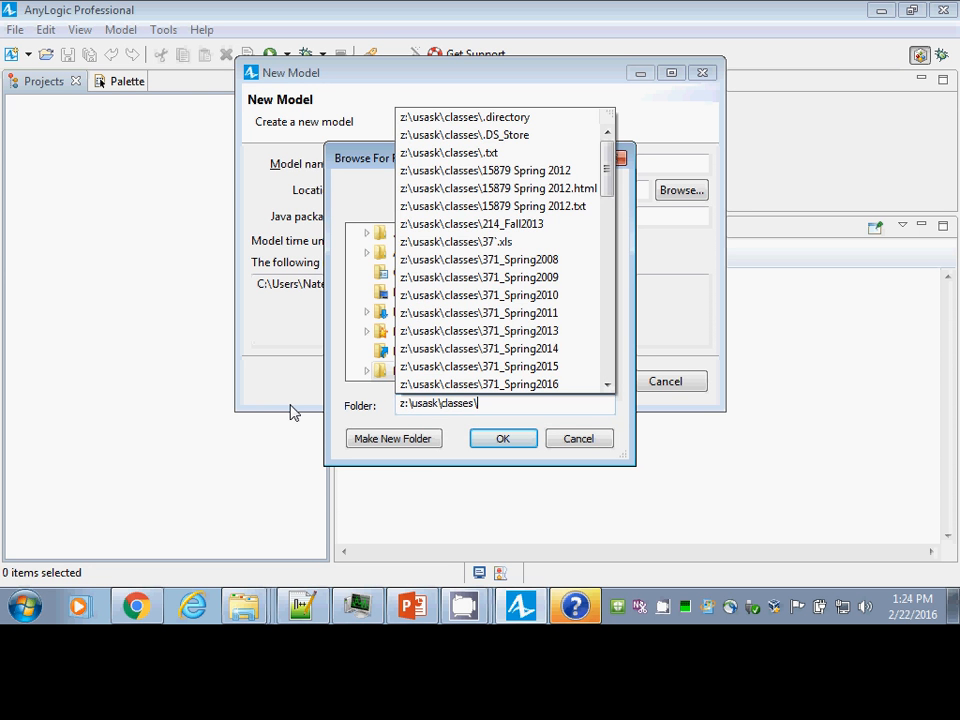
{"action": "type", "text": "bo"}
{"action": "key", "text": "Down"}
{"action": "type", "text": "\\um"}
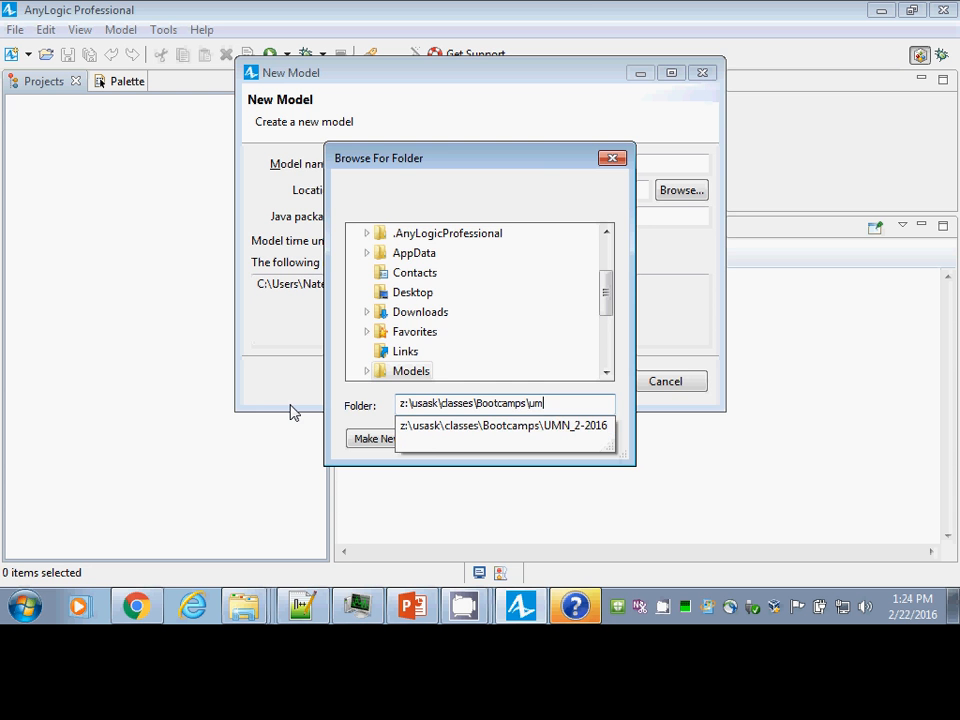
{"action": "key", "text": "Down"}
{"action": "key", "text": "Return"}
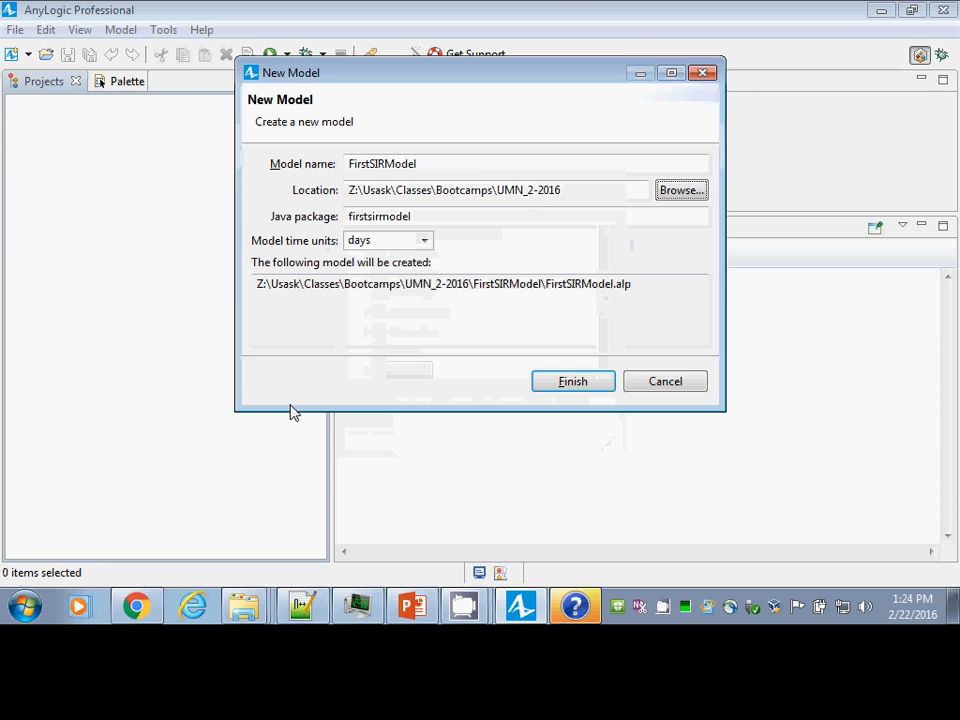
{"action": "left_click", "coordinate": [589, 389]}
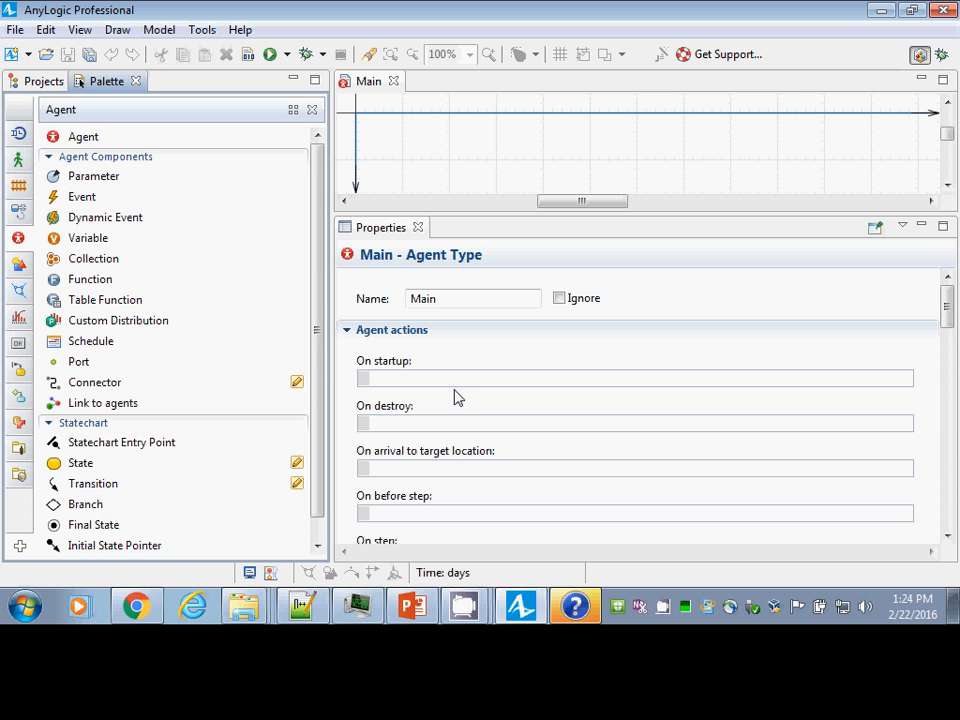
{"action": "left_click", "coordinate": [40, 81]}
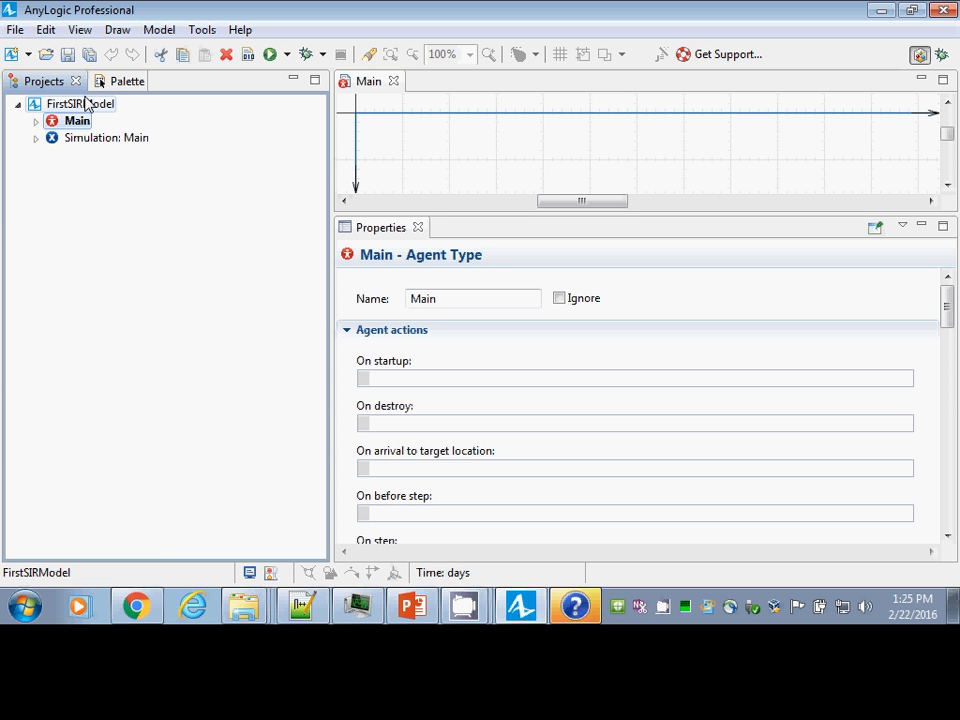
{"action": "left_click", "coordinate": [104, 81]}
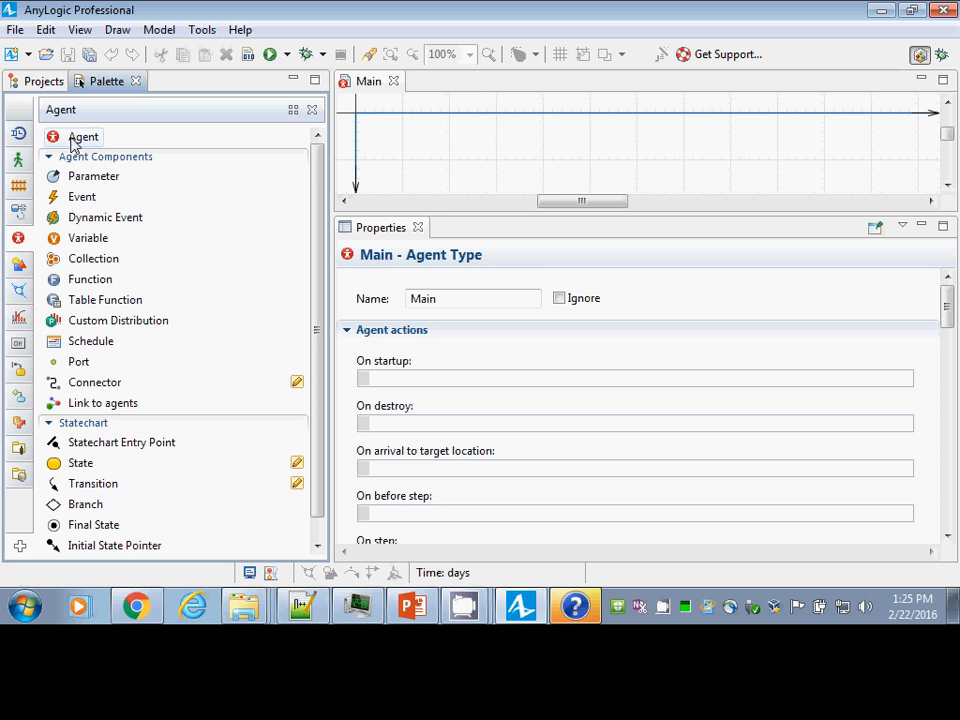
{"action": "left_click_drag", "start_coordinate": [71, 140], "coordinate": [375, 146]}
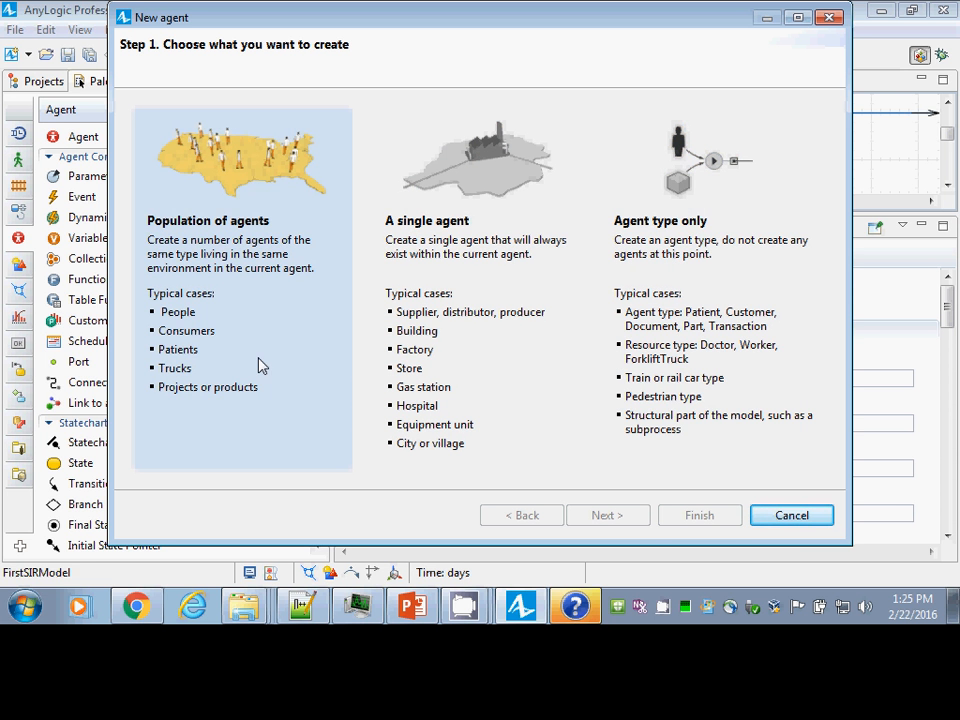
{"action": "left_click", "coordinate": [256, 265]}
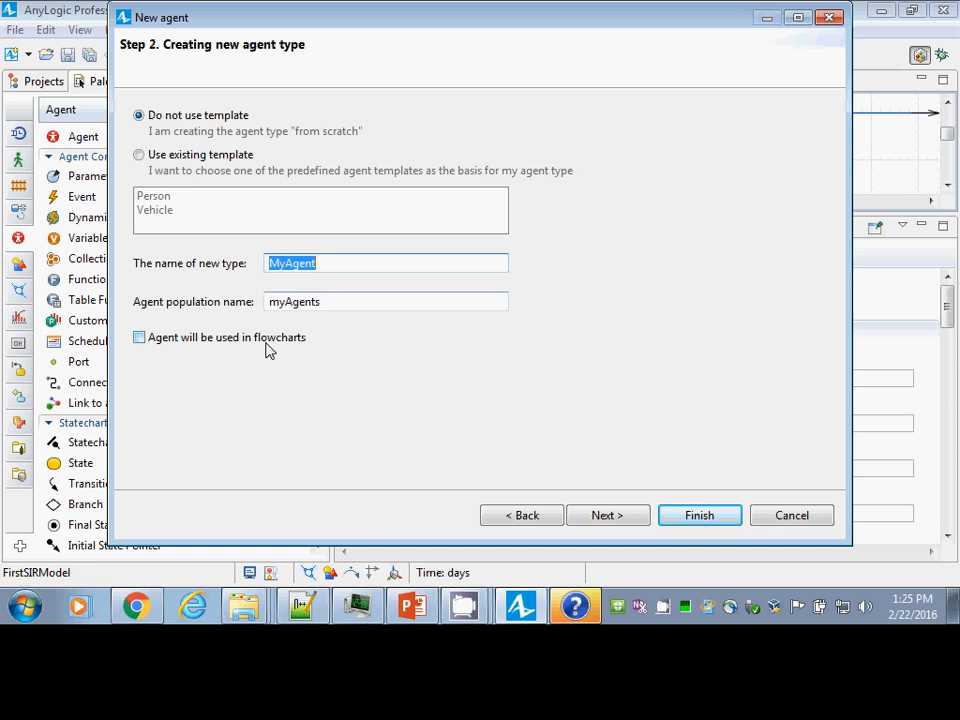
{"action": "left_click", "coordinate": [199, 156]}
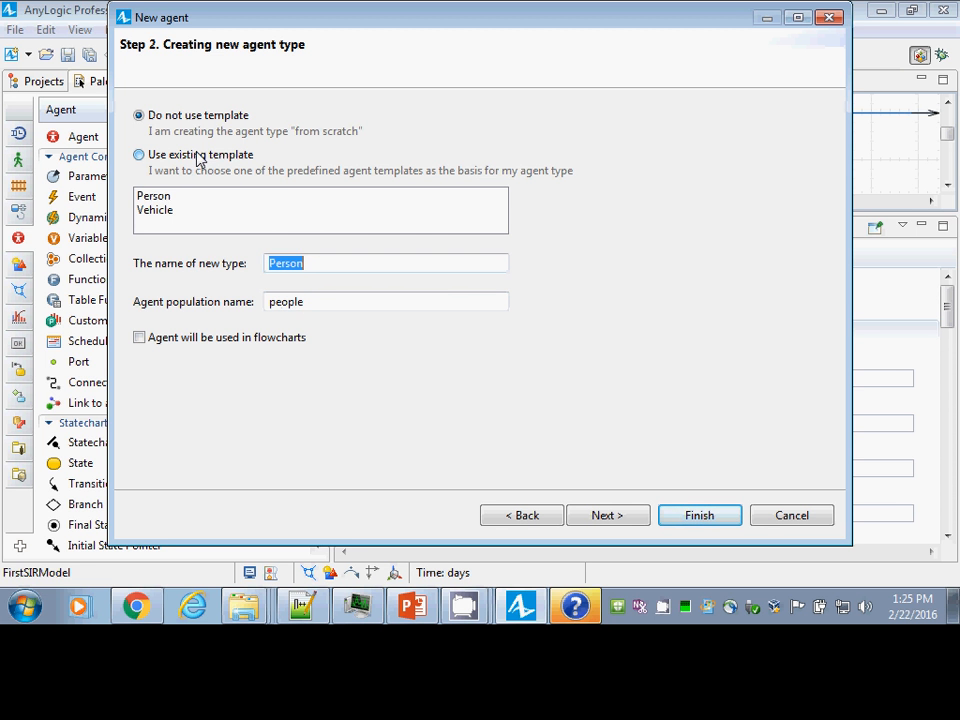
{"action": "left_click", "coordinate": [767, 521]}
- Create a new agent type named Person from scratch, without a template, in the FirstSIRModel project
{"action": "left_click", "coordinate": [46, 82]}
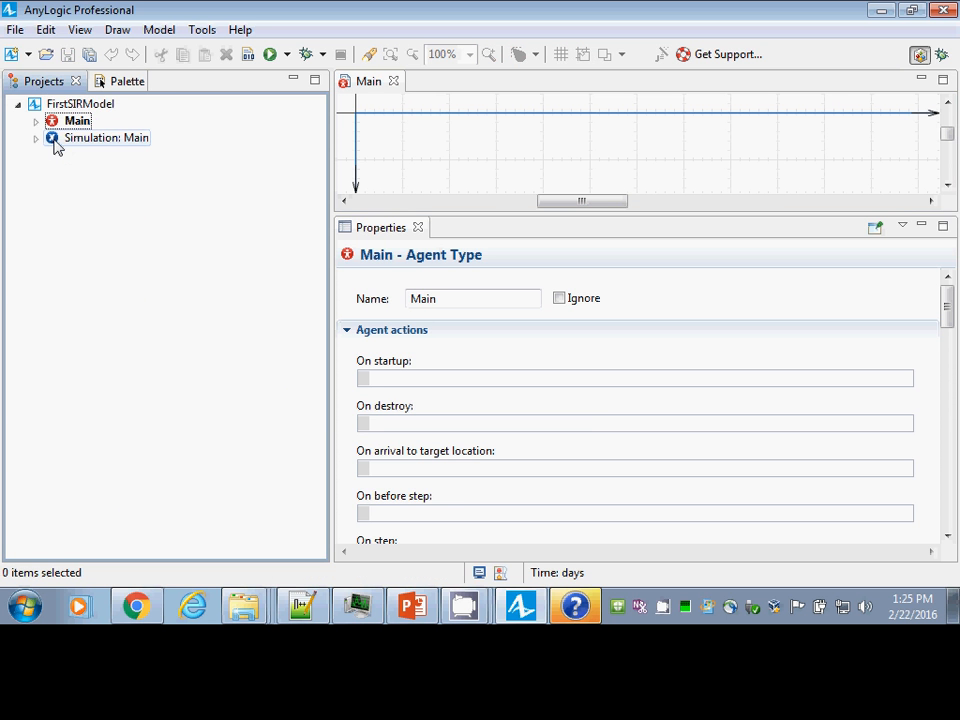
{"action": "left_click", "coordinate": [72, 120]}
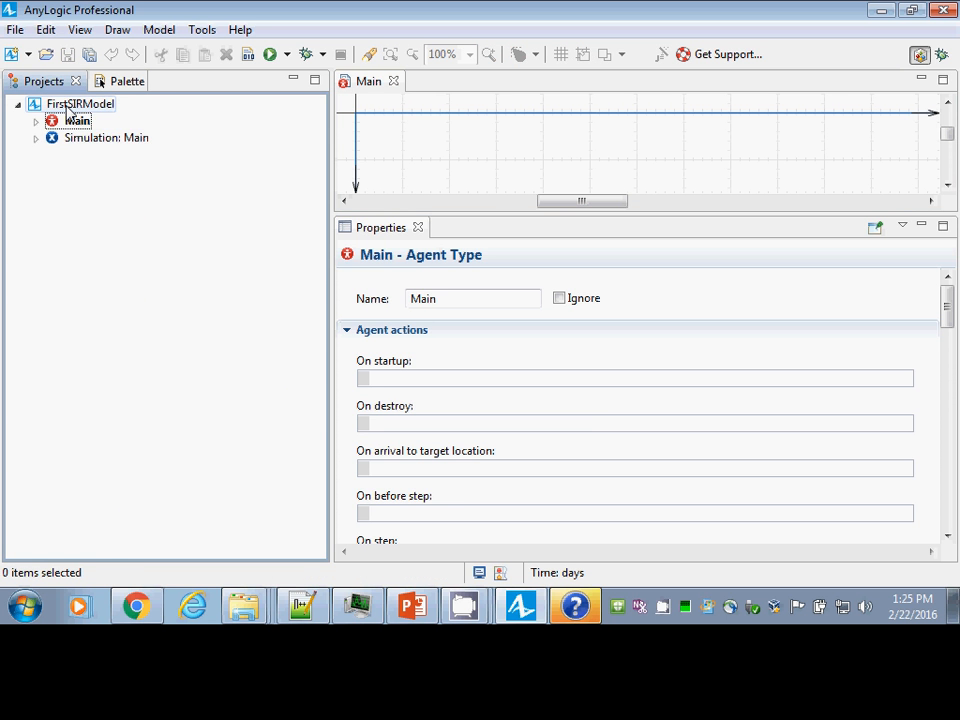
{"action": "right_click", "coordinate": [68, 106]}
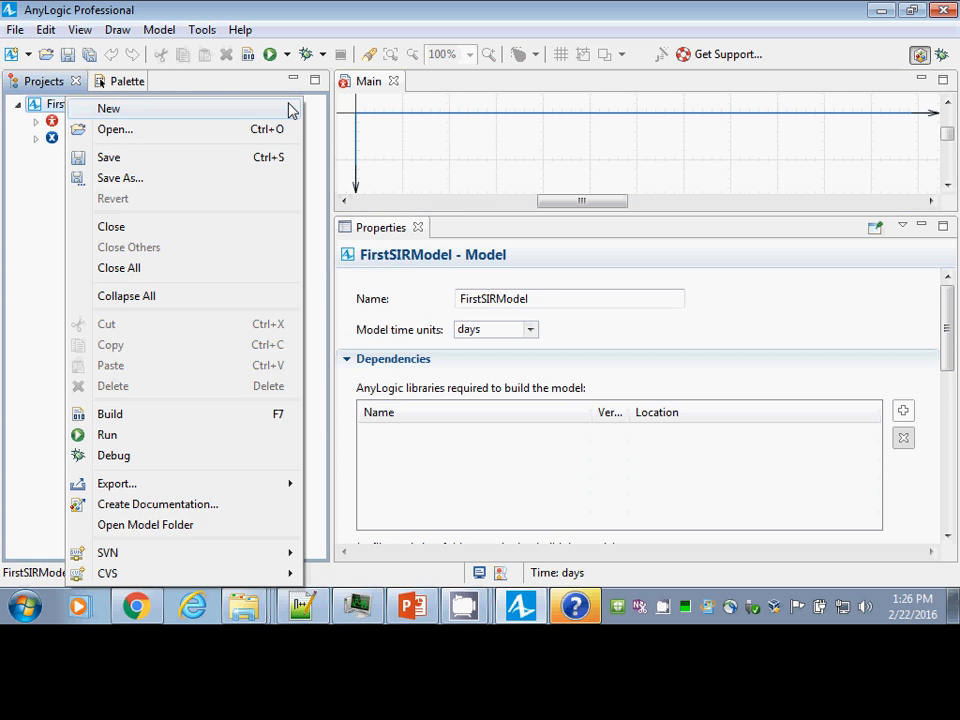
{"action": "mouse_move", "coordinate": [233, 106]}
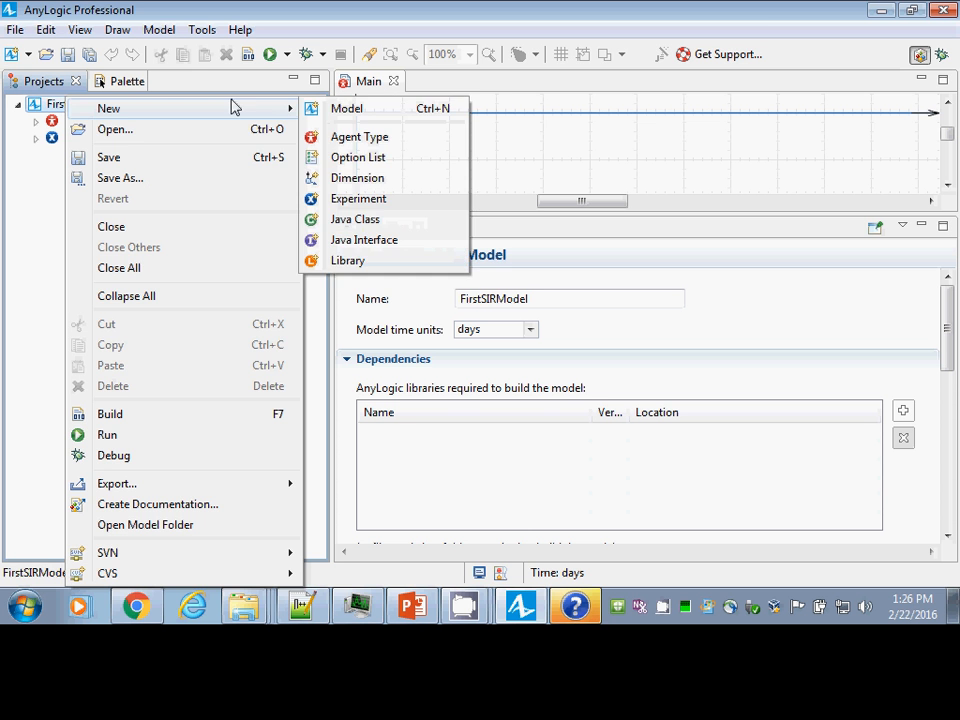
{"action": "right_click", "coordinate": [34, 101]}
{"action": "mouse_move", "coordinate": [125, 112]}
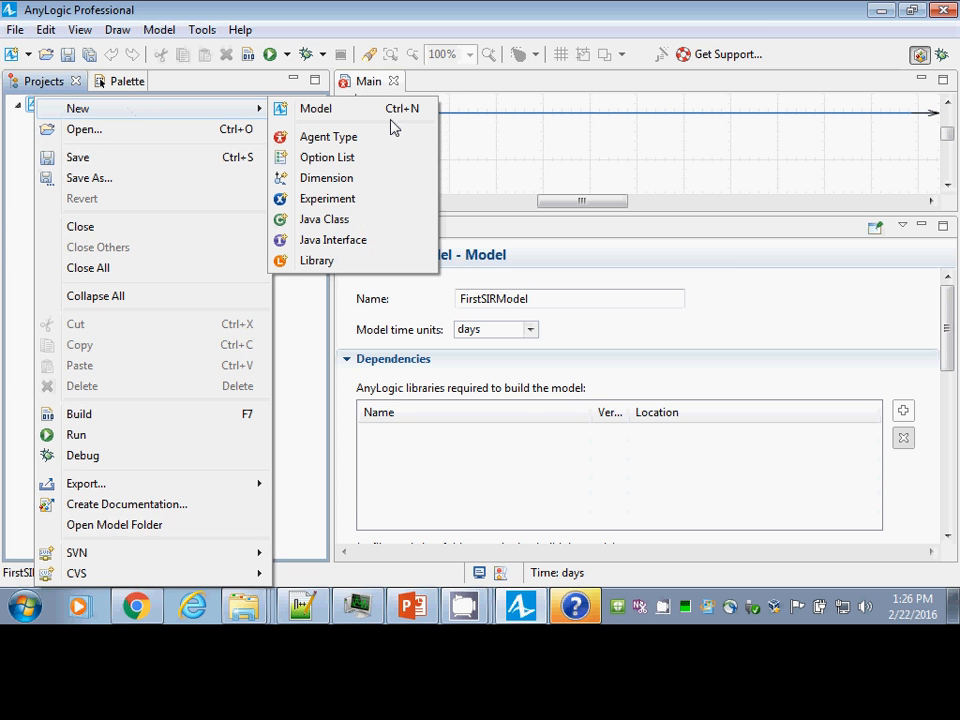
{"action": "left_click", "coordinate": [328, 135]}
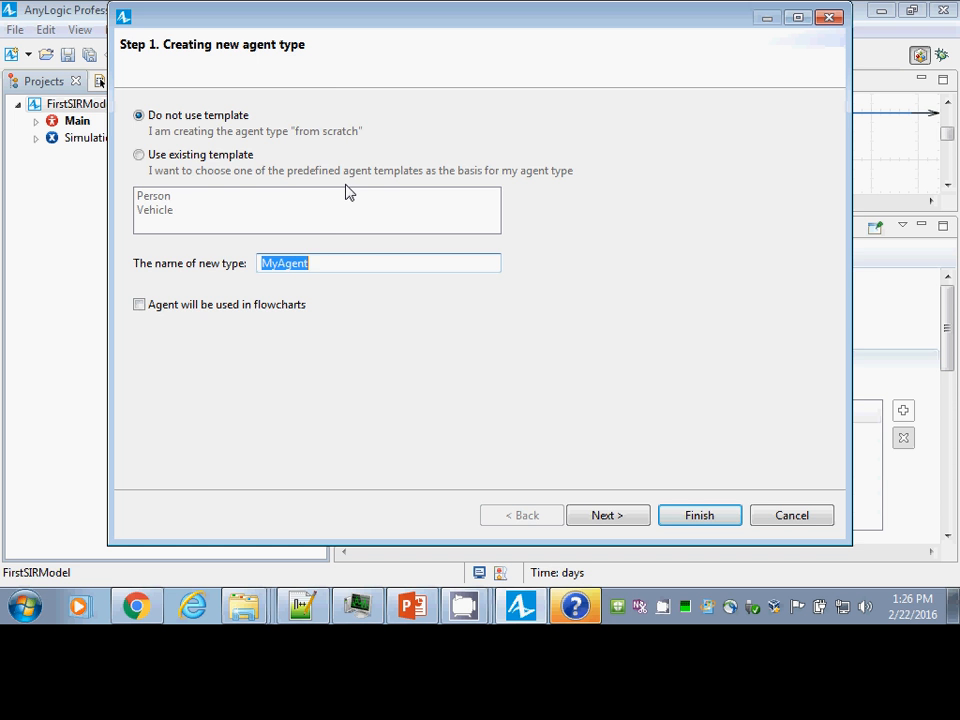
{"action": "type", "text": "Person"}
{"action": "key", "text": "Return"}
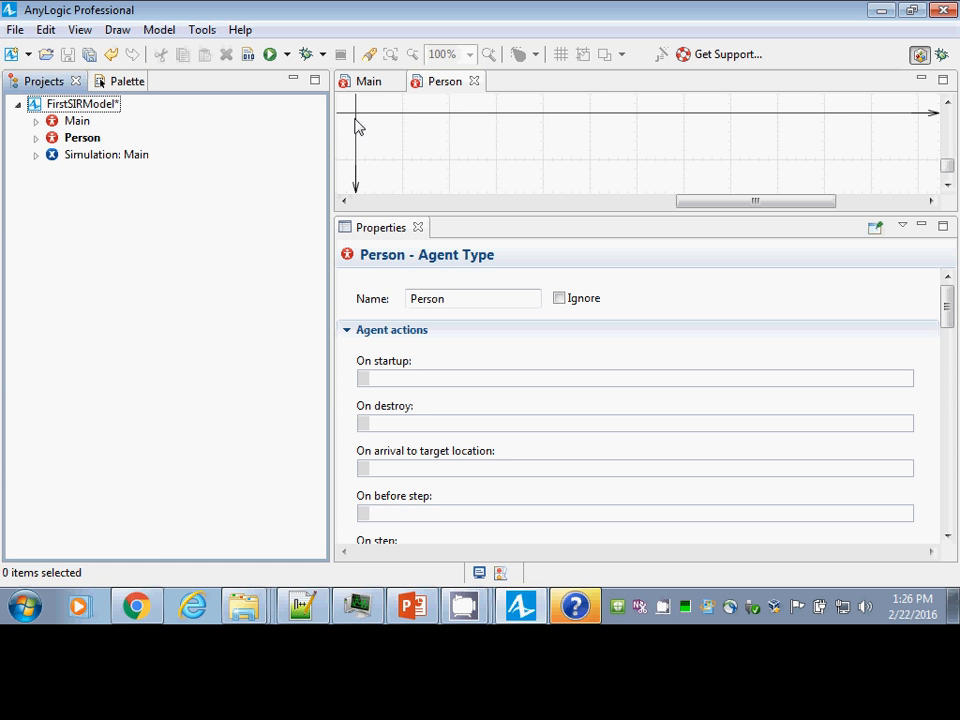
- Place an oval presentation shape at the origin of the Person agent type's diagram
{"action": "left_click", "coordinate": [112, 80]}
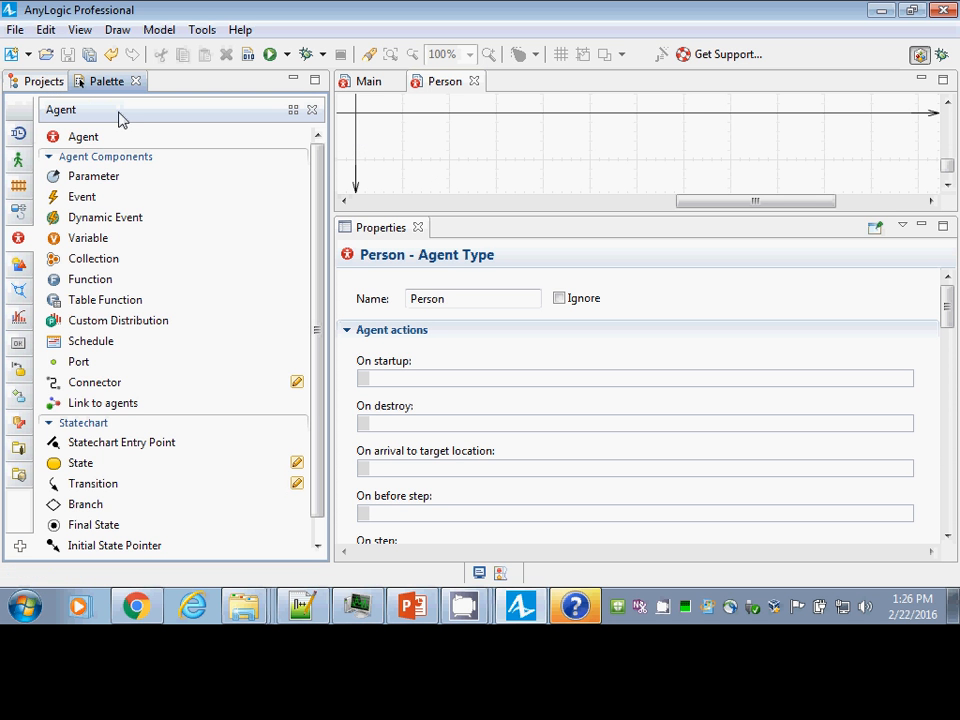
{"action": "left_click", "coordinate": [19, 265]}
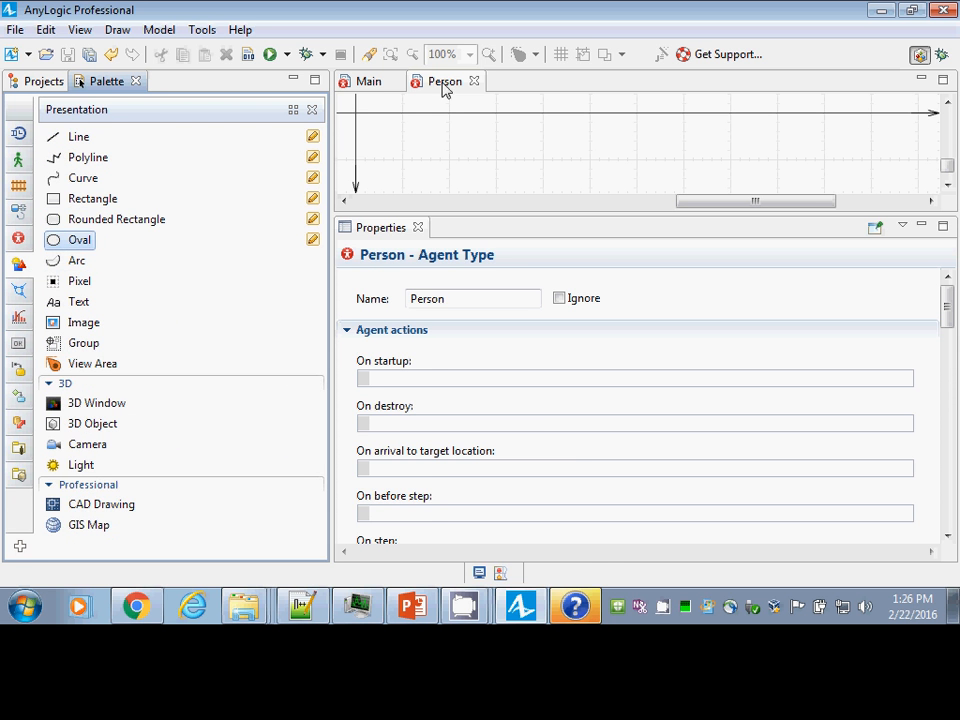
{"action": "left_click", "coordinate": [355, 115]}
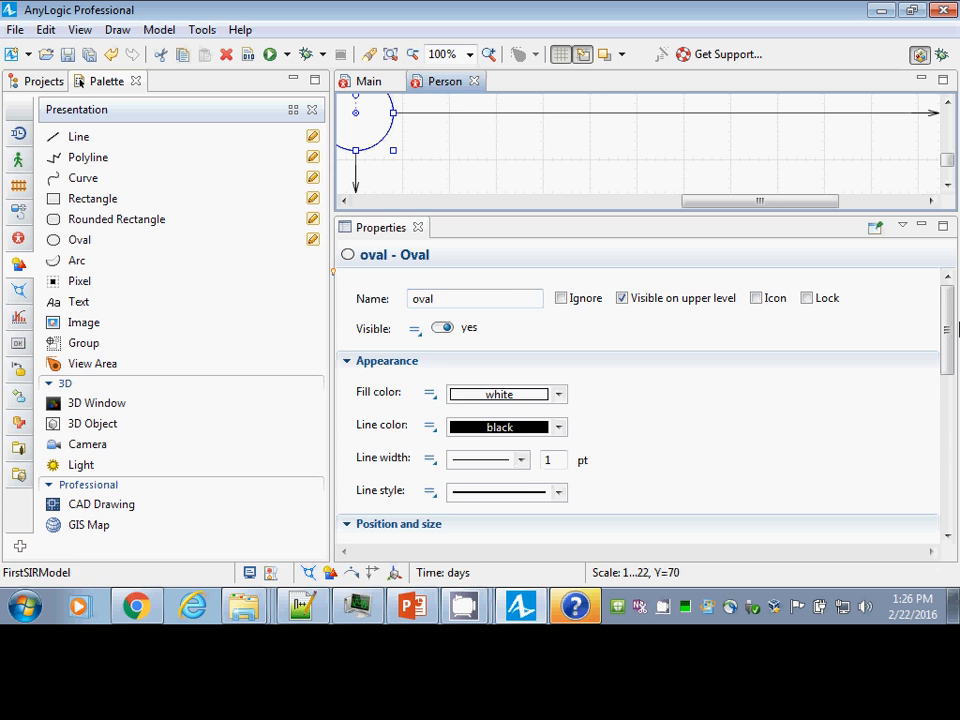
- Set the radius of Person's circle to 5 and deselect the shape
{"action": "left_click_drag", "start_coordinate": [949, 321], "coordinate": [872, 403]}
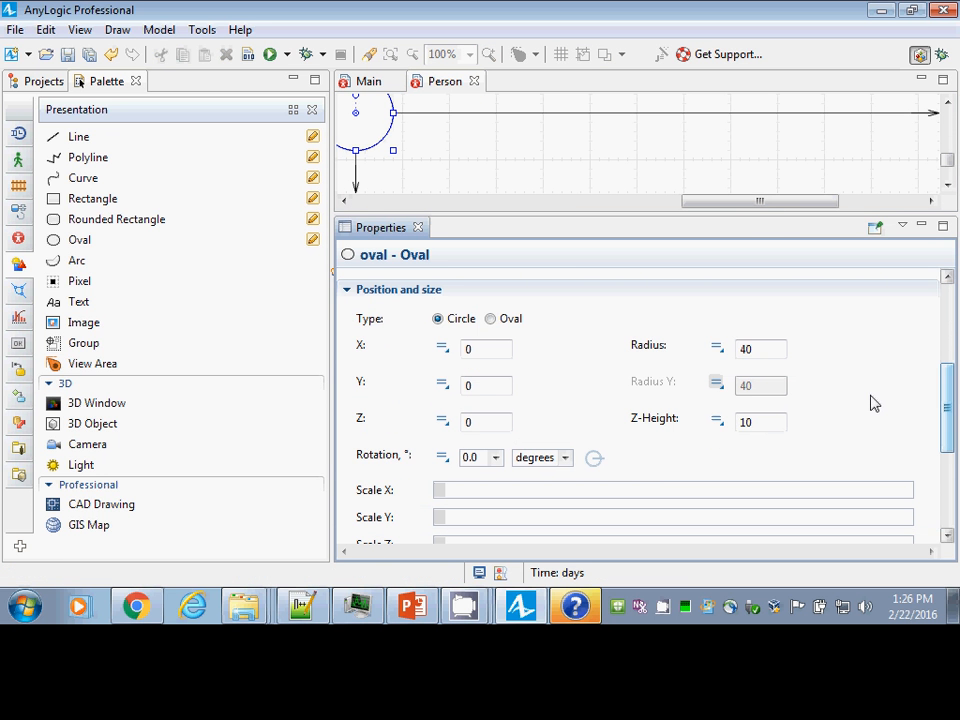
{"action": "double_click", "coordinate": [757, 349]}
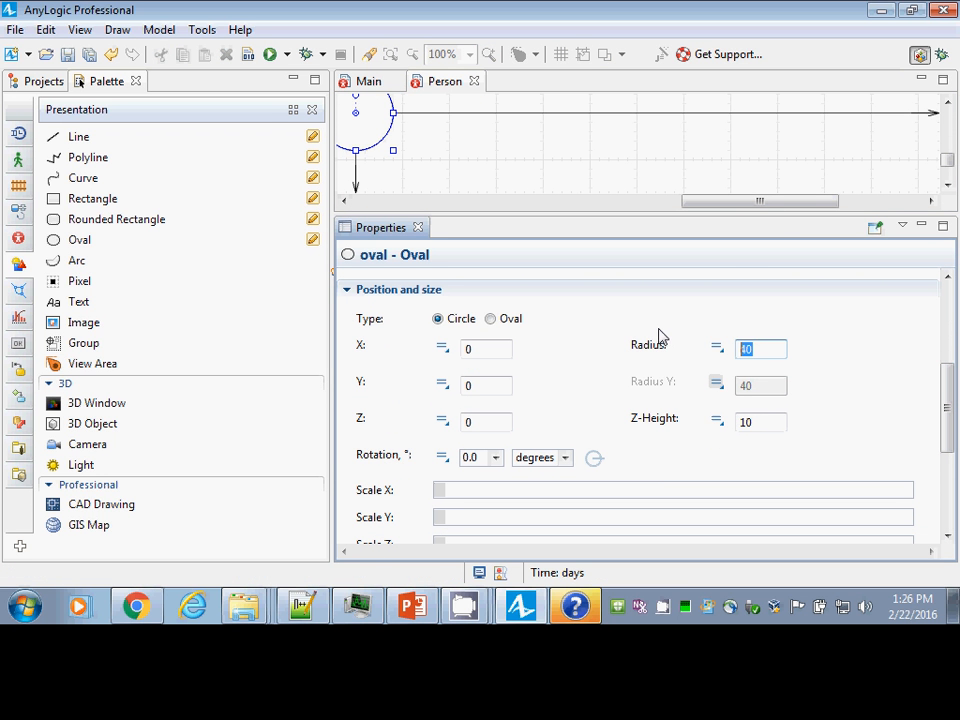
{"action": "type", "text": "10"}
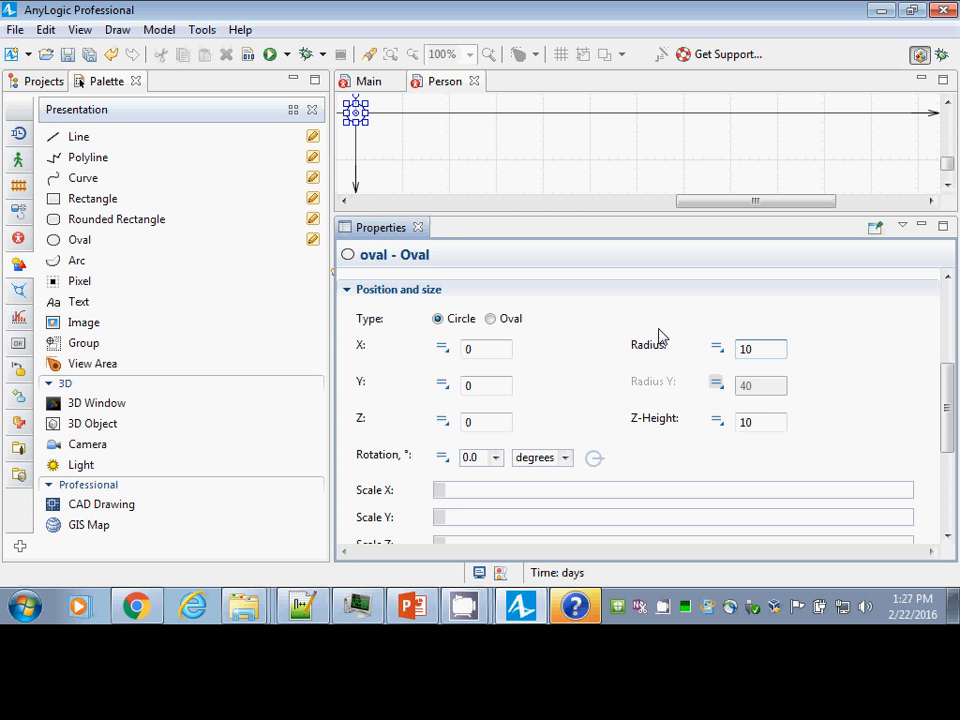
{"action": "key", "text": "ctrl+a"}
{"action": "type", "text": "5"}
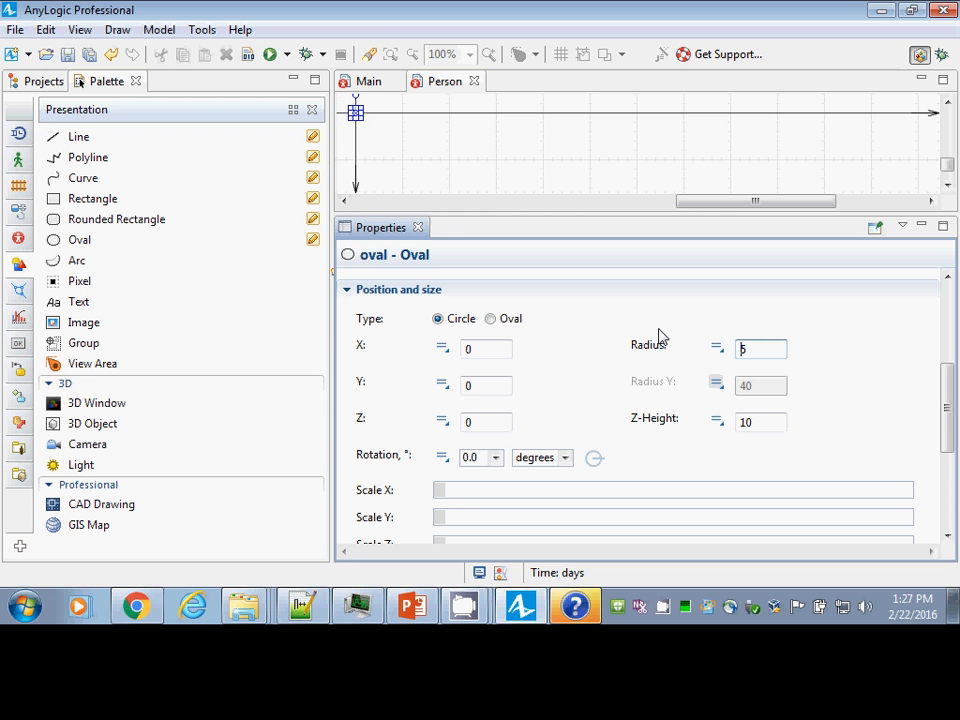
{"action": "left_click", "coordinate": [573, 185]}
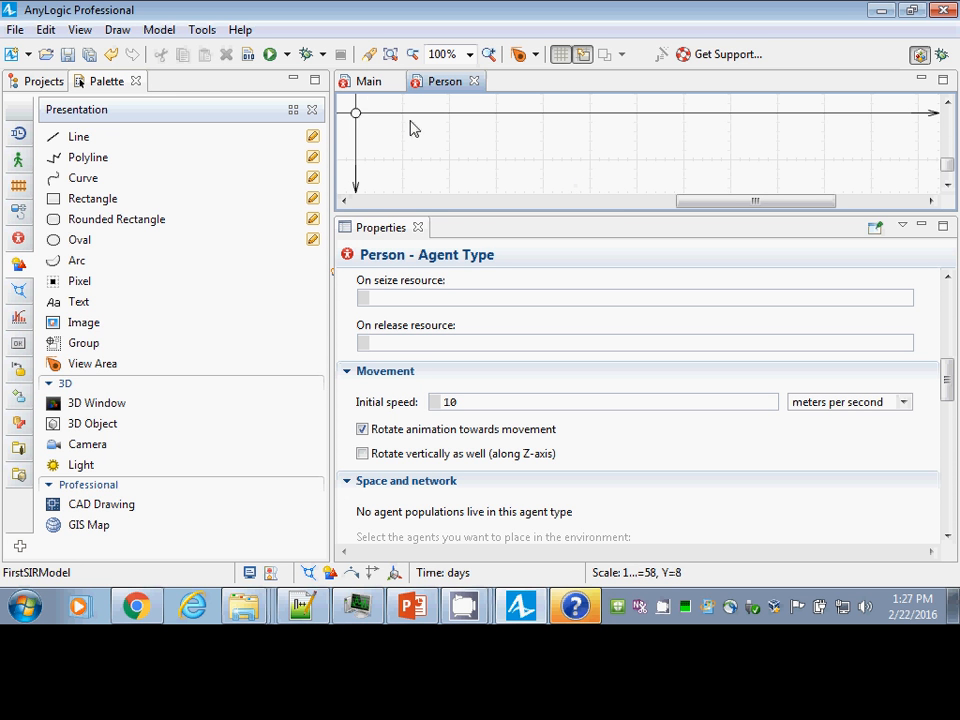
- Add a parameter named populationSize to the Main agent type's diagram, just below its horizontal axis
{"action": "left_click", "coordinate": [366, 84]}
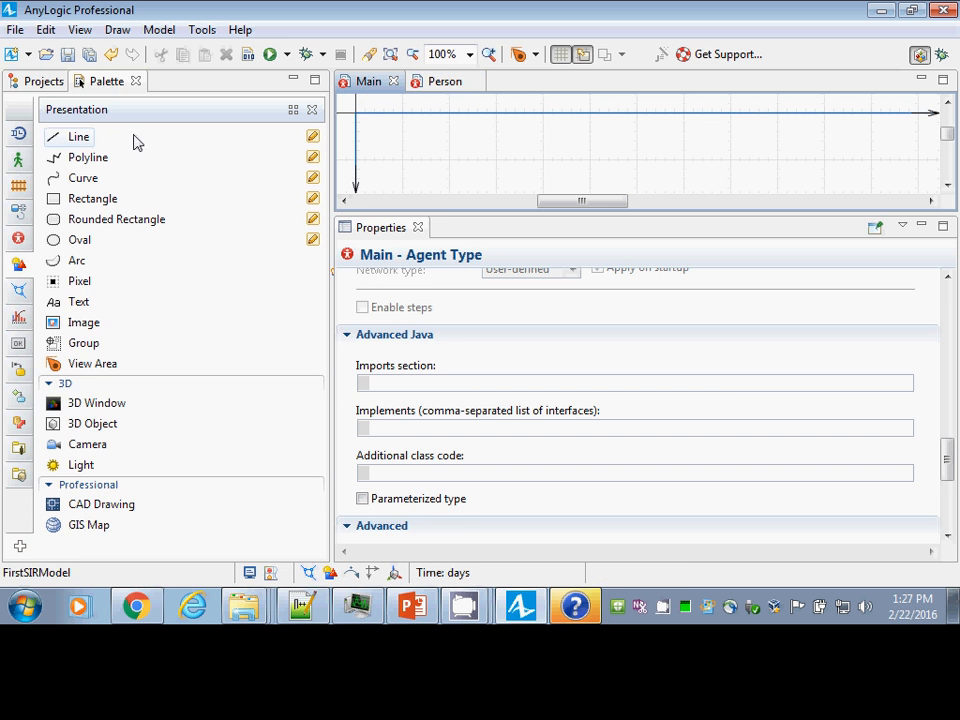
{"action": "left_click", "coordinate": [43, 84]}
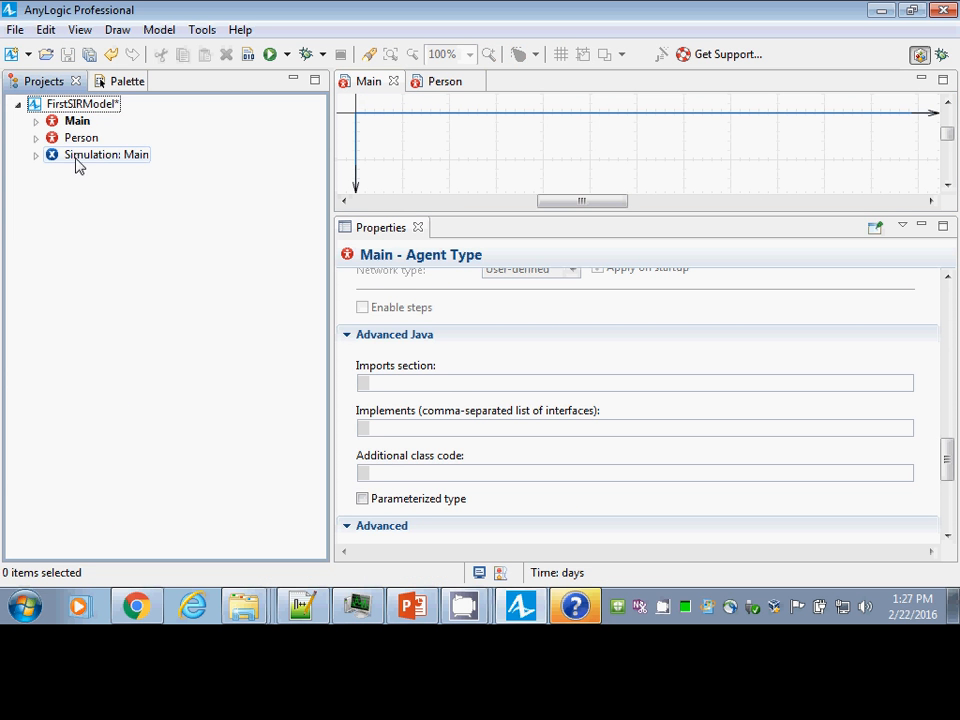
{"action": "left_click", "coordinate": [128, 82]}
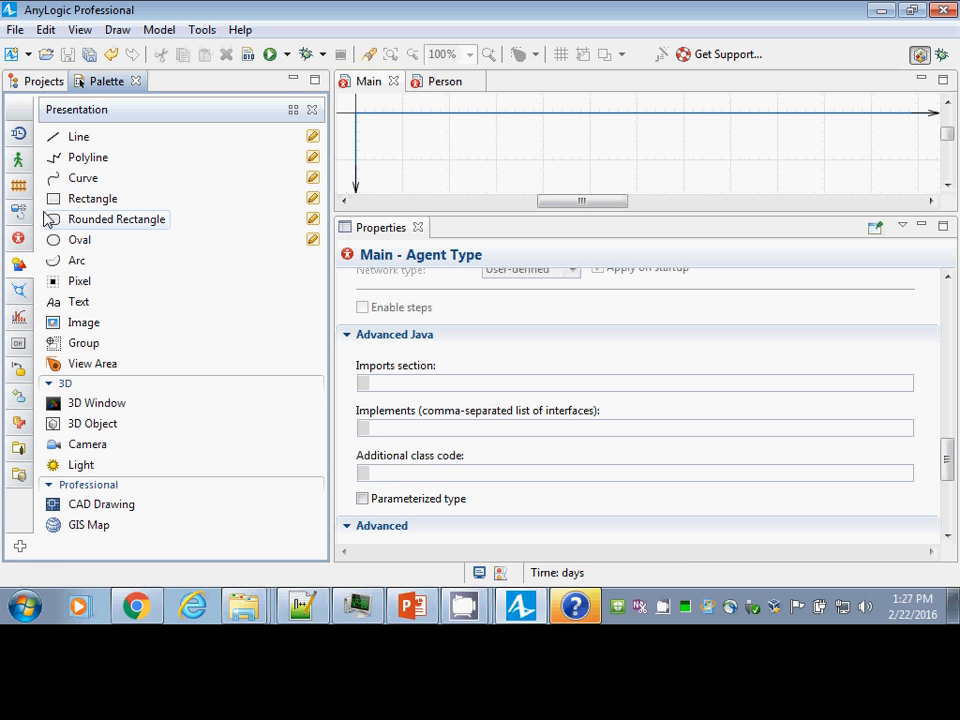
{"action": "left_click", "coordinate": [18, 238]}
{"action": "left_click_drag", "start_coordinate": [58, 177], "coordinate": [459, 143]}
{"action": "type", "text": "p"}
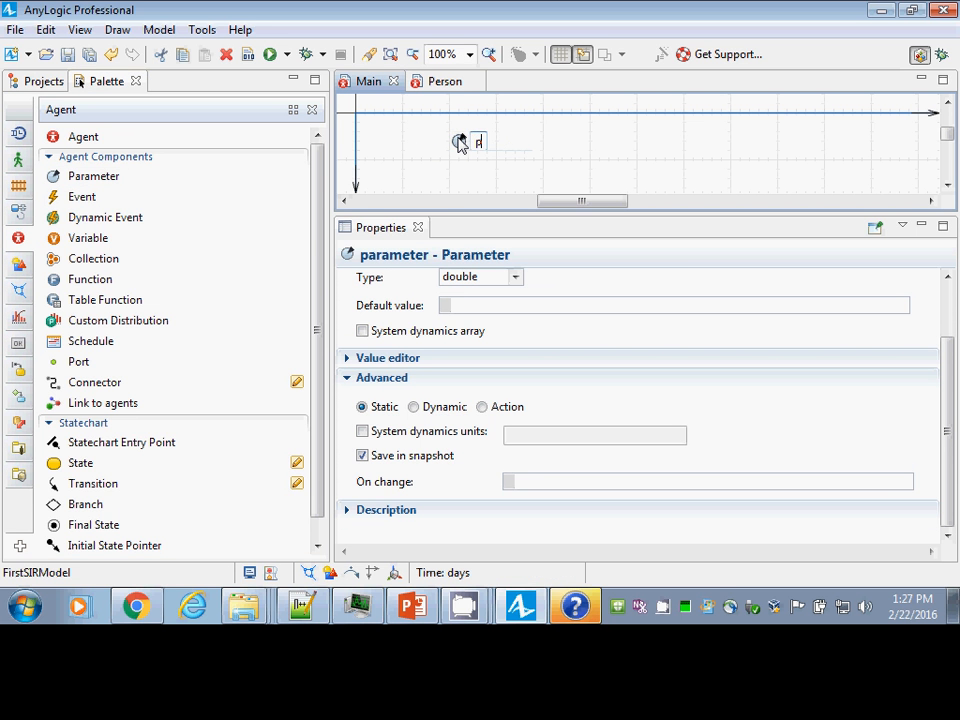
{"action": "type", "text": "opulationSize"}
{"action": "key", "text": "Return"}
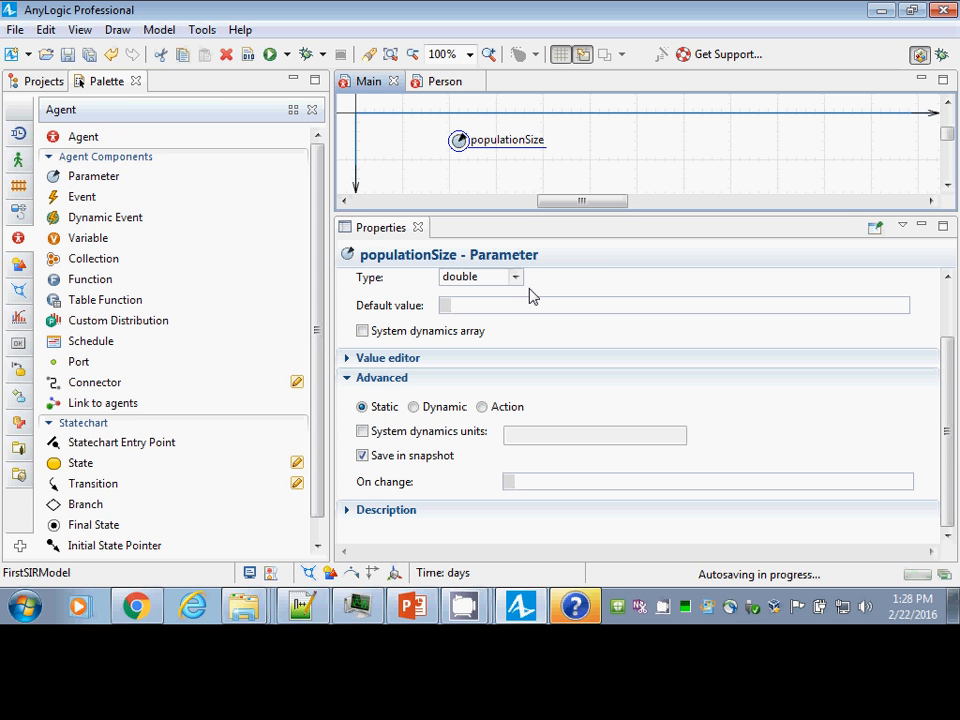
- Set the populationSize parameter's type to int and its default value to 250, and save the model
{"action": "left_click", "coordinate": [512, 279]}
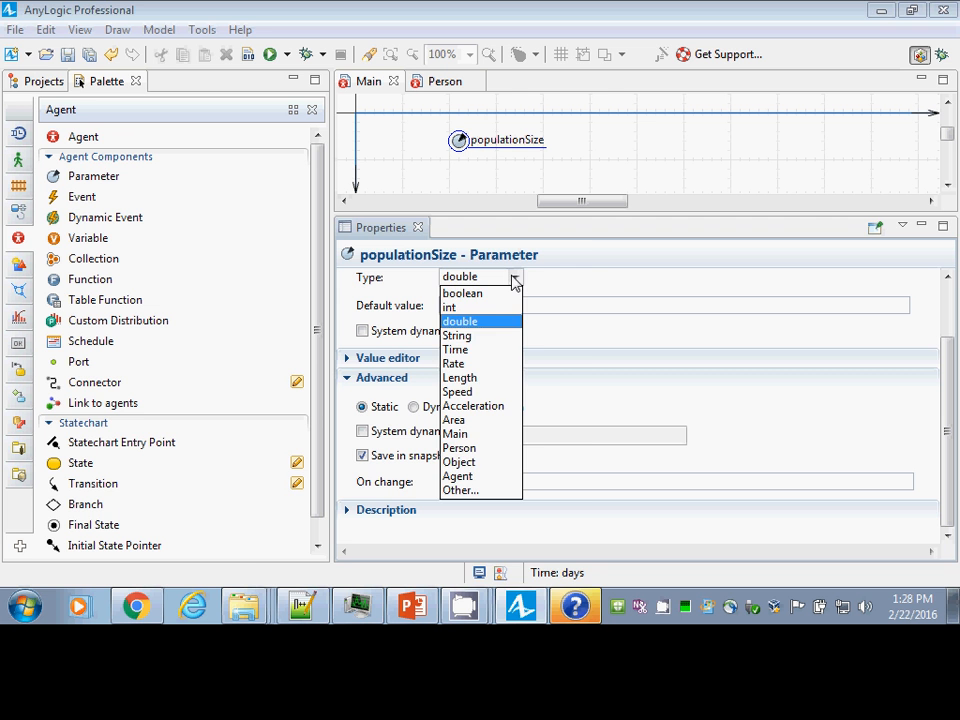
{"action": "left_click", "coordinate": [463, 293]}
{"action": "left_click", "coordinate": [512, 277]}
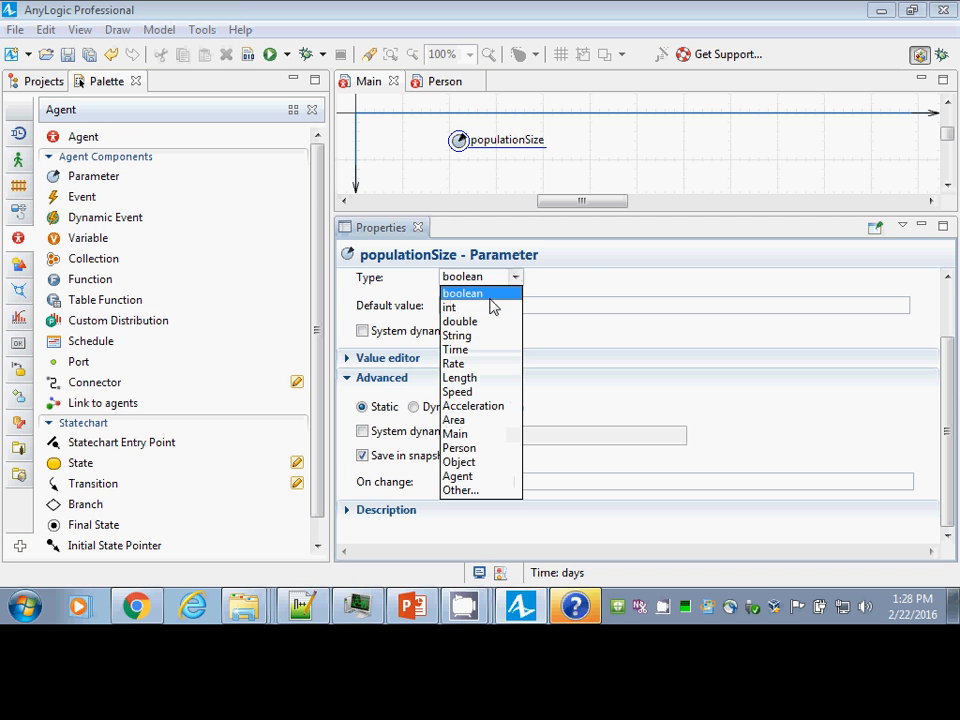
{"action": "left_click", "coordinate": [491, 307]}
{"action": "left_click", "coordinate": [491, 306]}
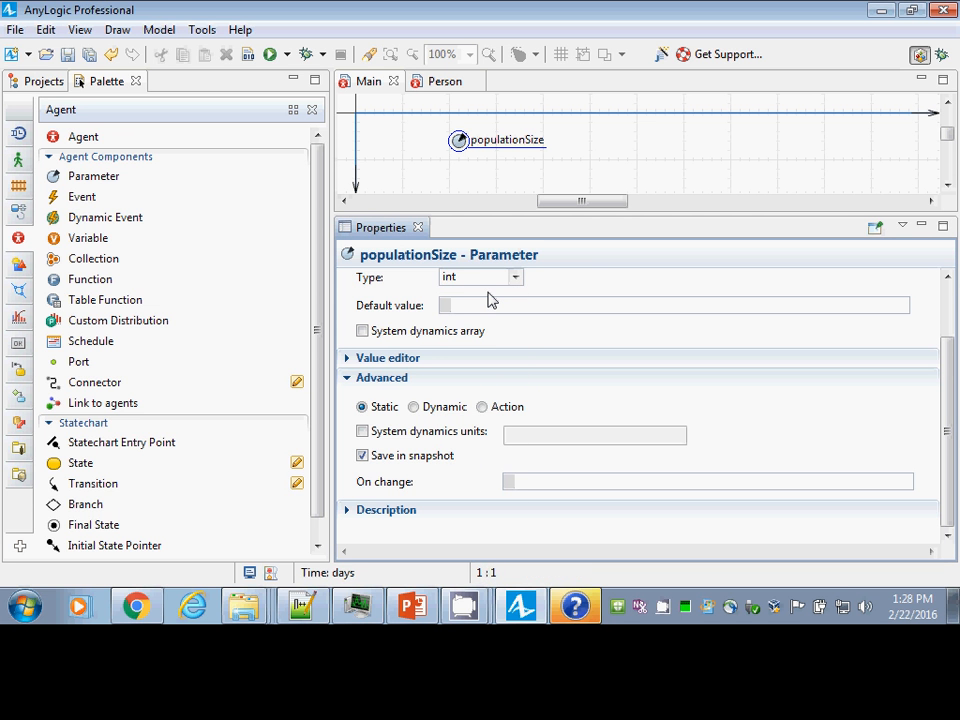
{"action": "type", "text": "100"}
{"action": "key", "text": "BackSpace"}
{"action": "key", "text": "BackSpace"}
{"action": "key", "text": "BackSpace"}
{"action": "type", "text": "250"}
{"action": "key", "text": "ctrl+s"}
- Place an instance of the Person agent type near the origin of Main's diagram and name it population
{"action": "left_click", "coordinate": [20, 78]}
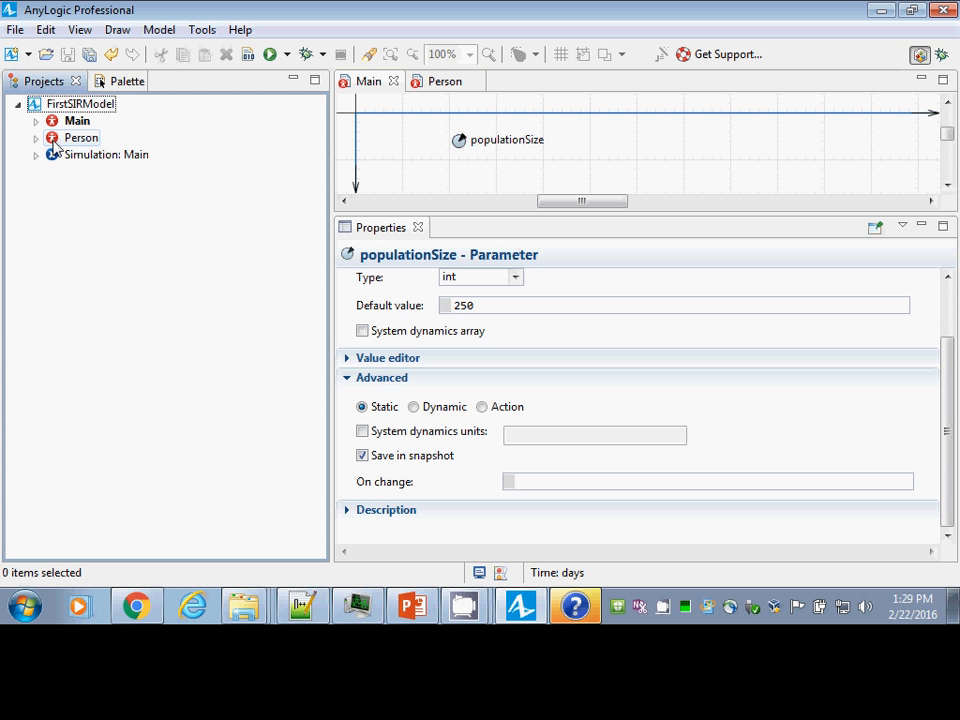
{"action": "left_click_drag", "start_coordinate": [55, 140], "coordinate": [388, 147]}
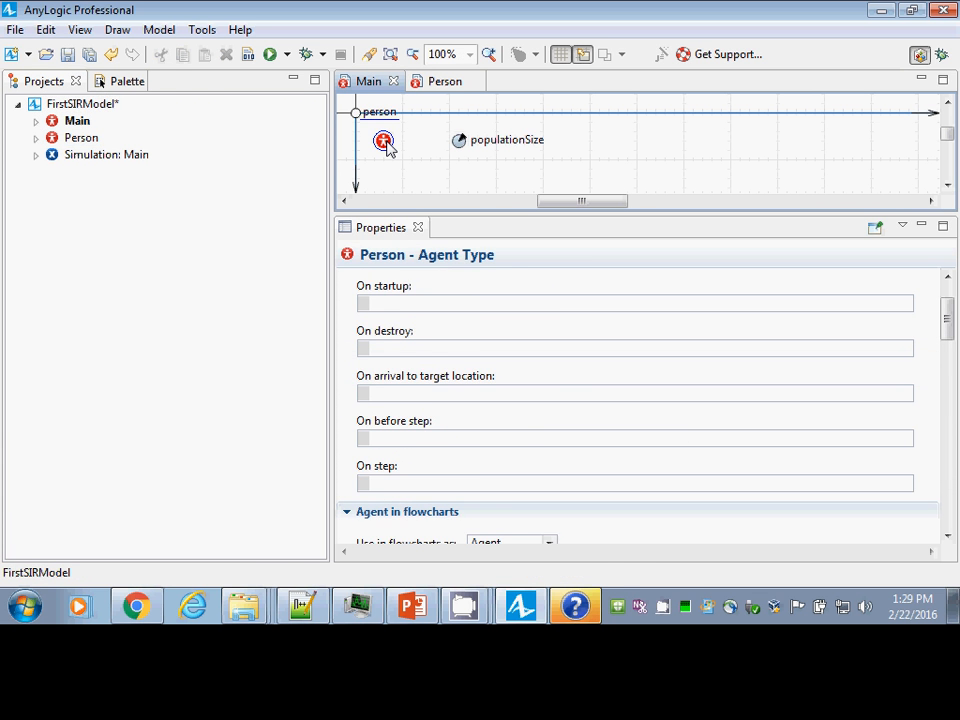
{"action": "type", "text": "population"}
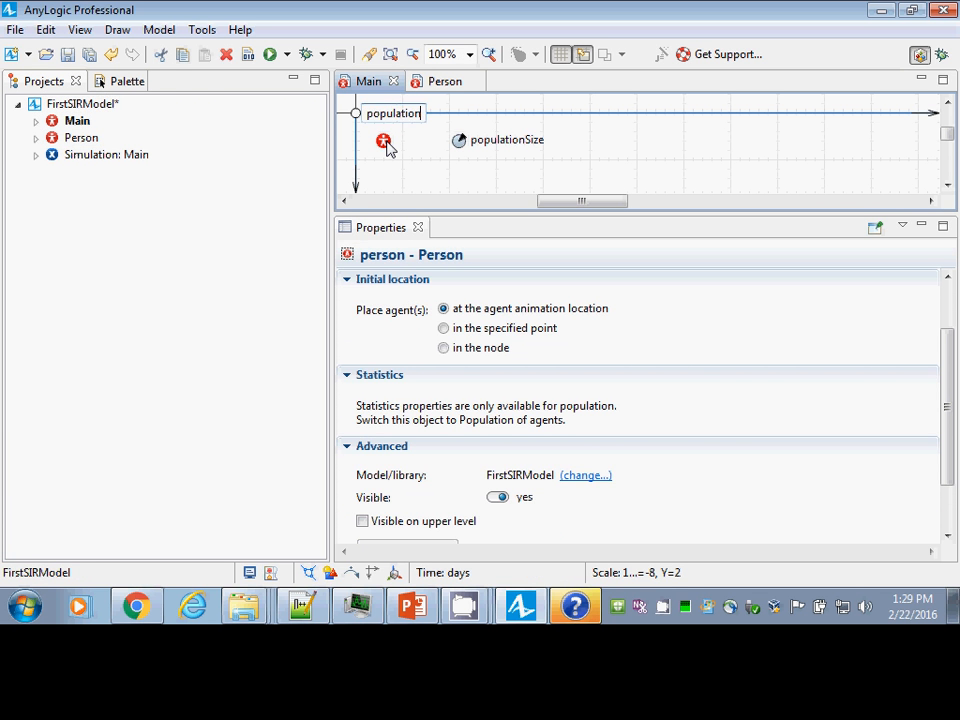
{"action": "key", "text": "Return"}
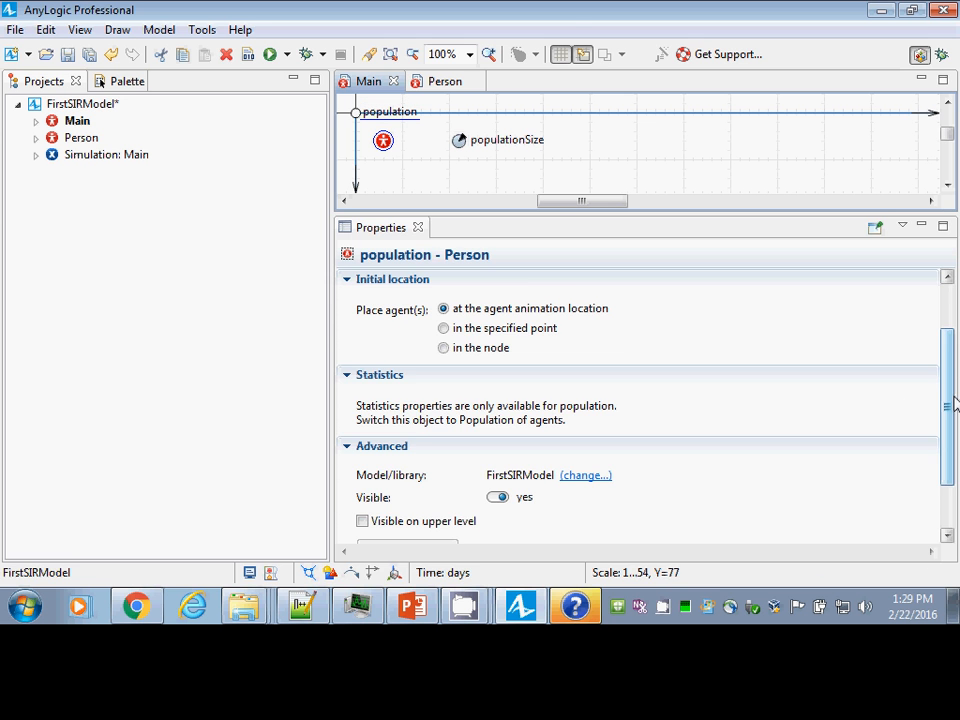
- Make population a population of agents with populationSize as its initial number of agents, and save the model
{"action": "left_click_drag", "start_coordinate": [949, 401], "coordinate": [947, 313]}
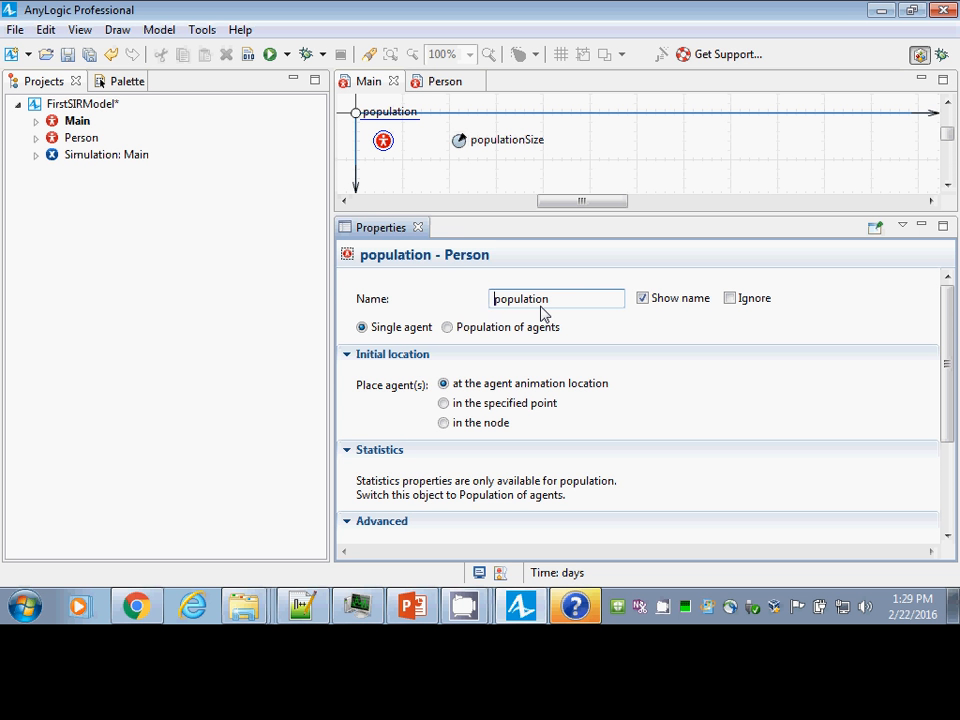
{"action": "left_click", "coordinate": [447, 327]}
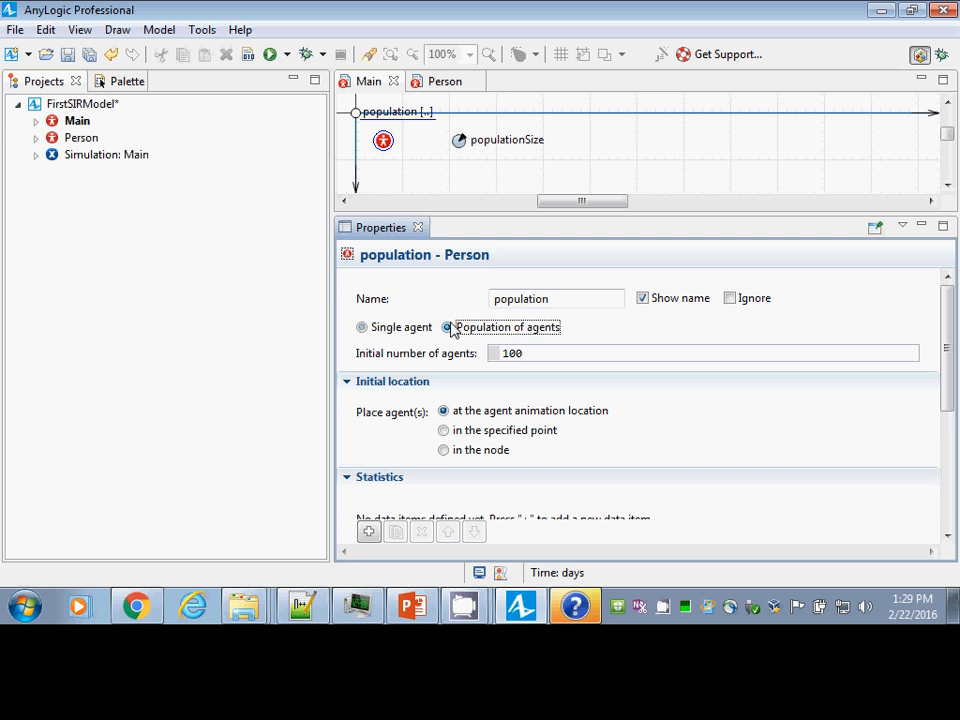
{"action": "left_click_drag", "start_coordinate": [527, 358], "coordinate": [476, 351]}
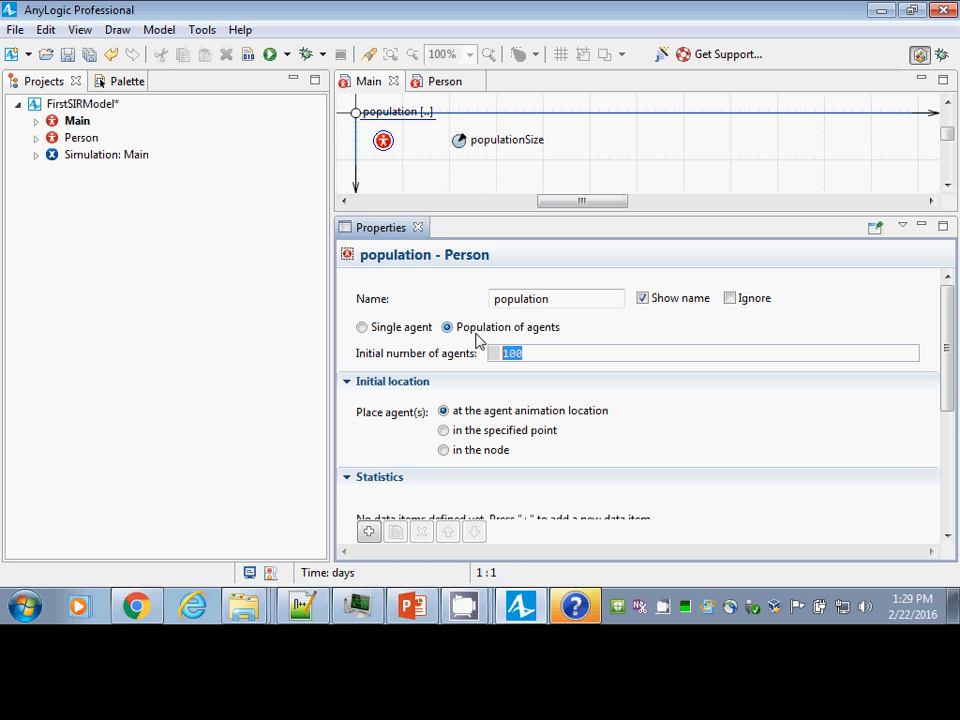
{"action": "type", "text": "populationSize"}
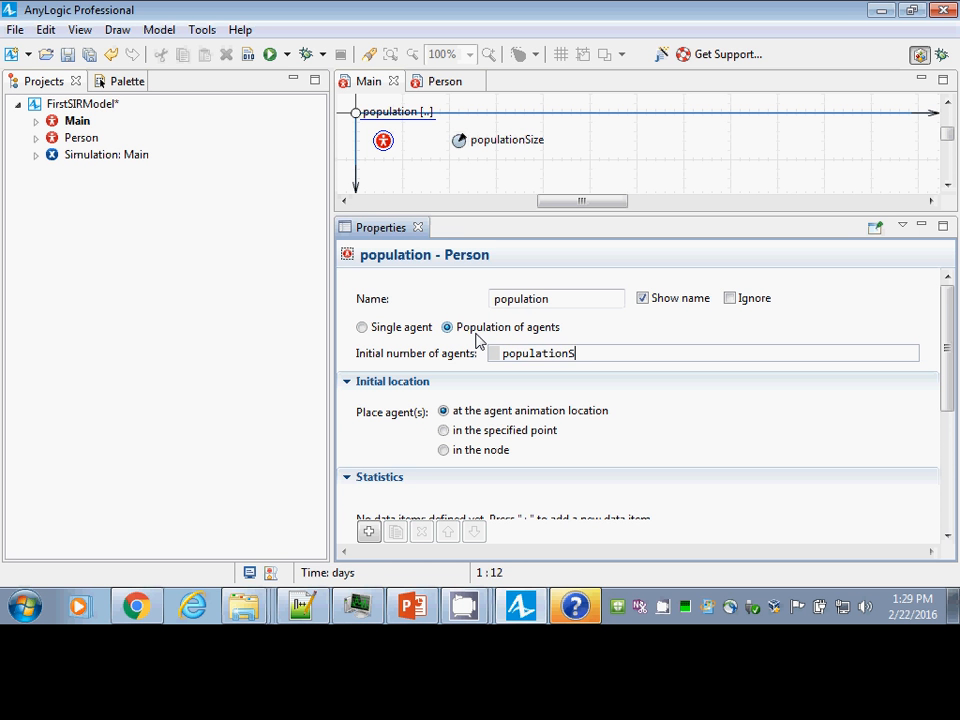
{"action": "key", "text": "Return"}
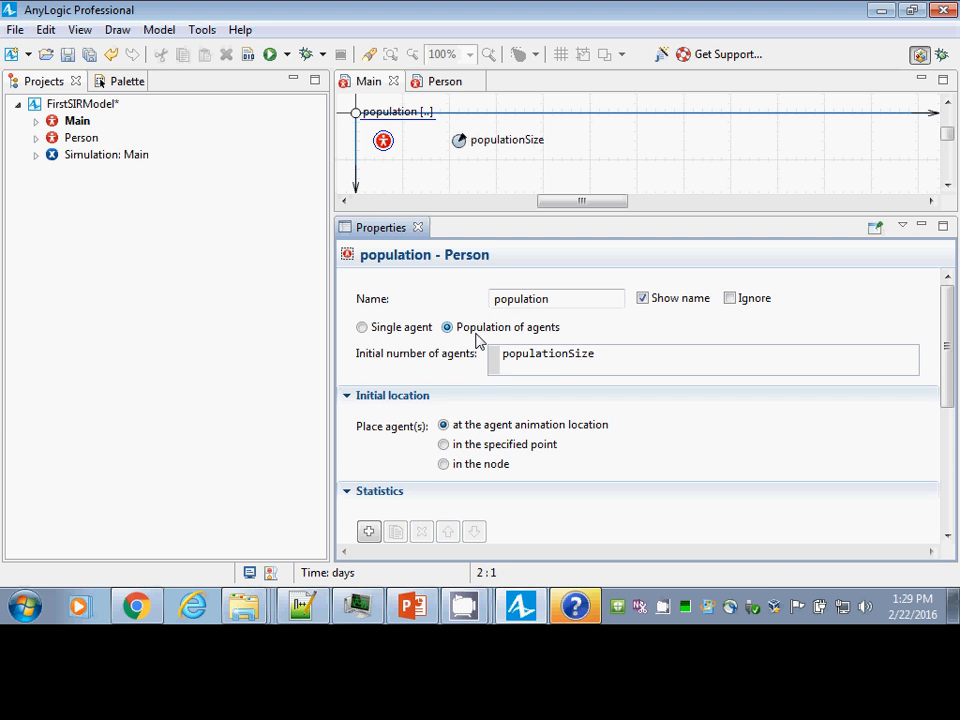
{"action": "key", "text": "BackSpace"}
{"action": "key", "text": "ctrl+s"}
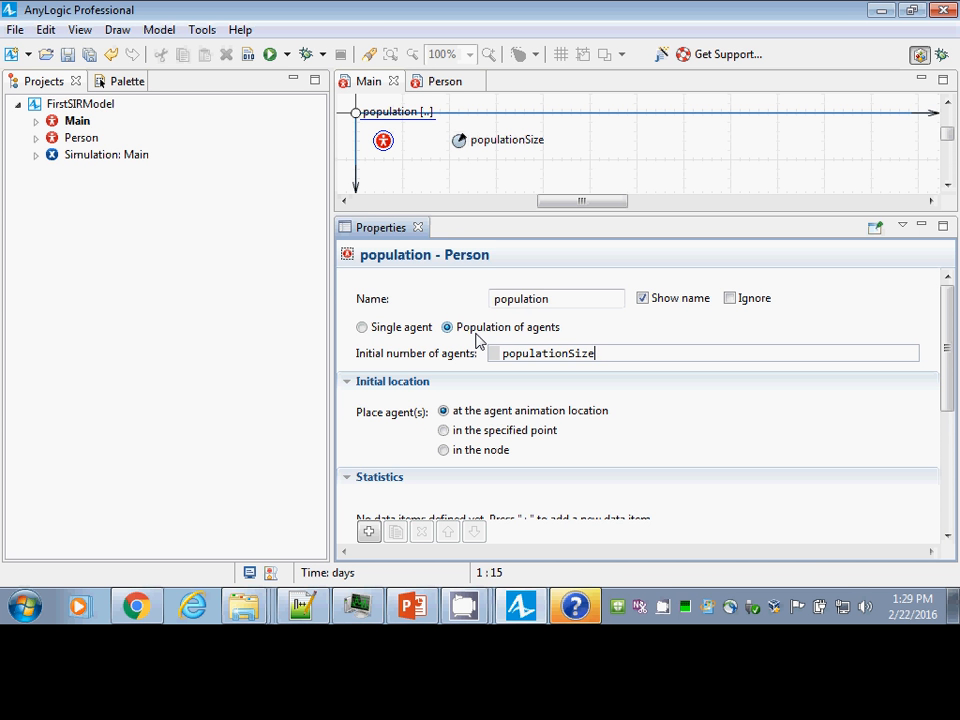
- Run the Simulation experiment, check the running Main view, and close the simulation window
{"action": "left_click", "coordinate": [77, 160]}
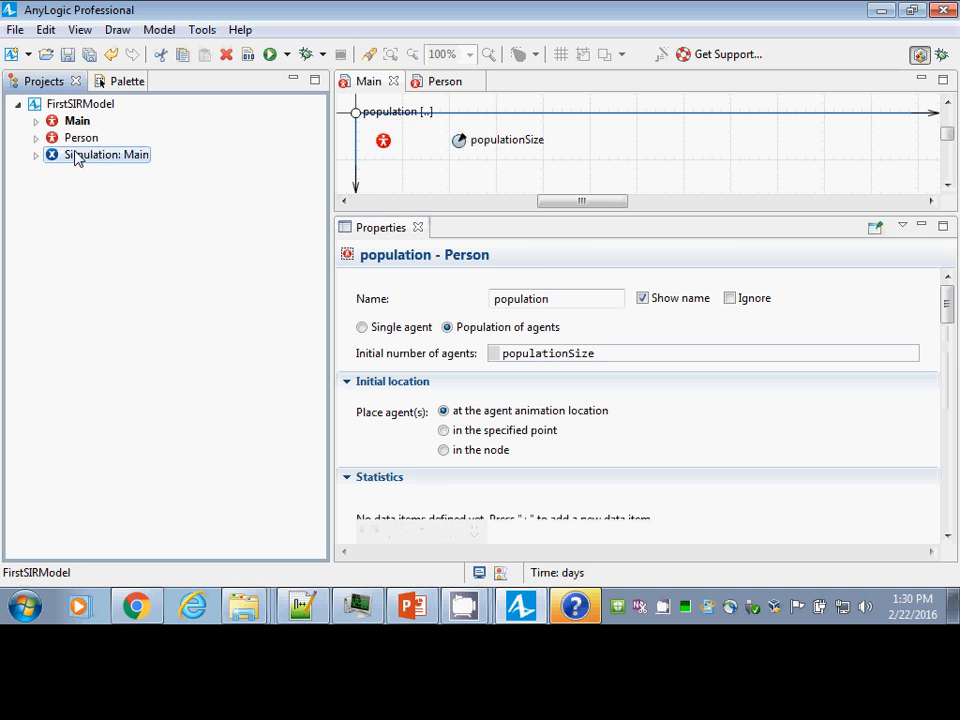
{"action": "right_click", "coordinate": [77, 160]}
{"action": "left_click", "coordinate": [129, 378]}
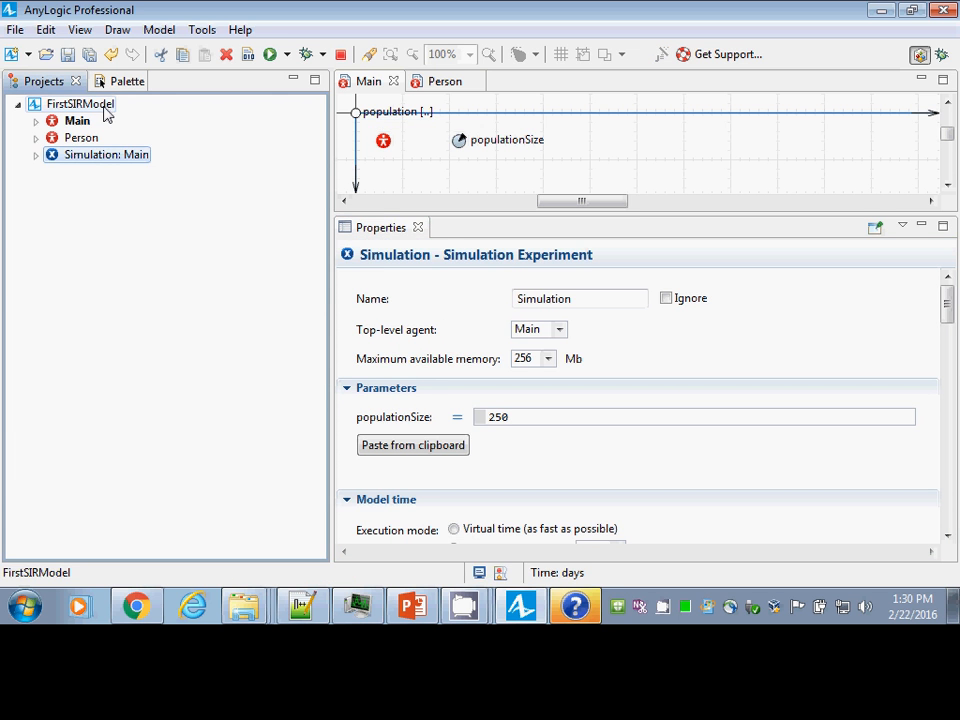
{"action": "left_click", "coordinate": [86, 141]}
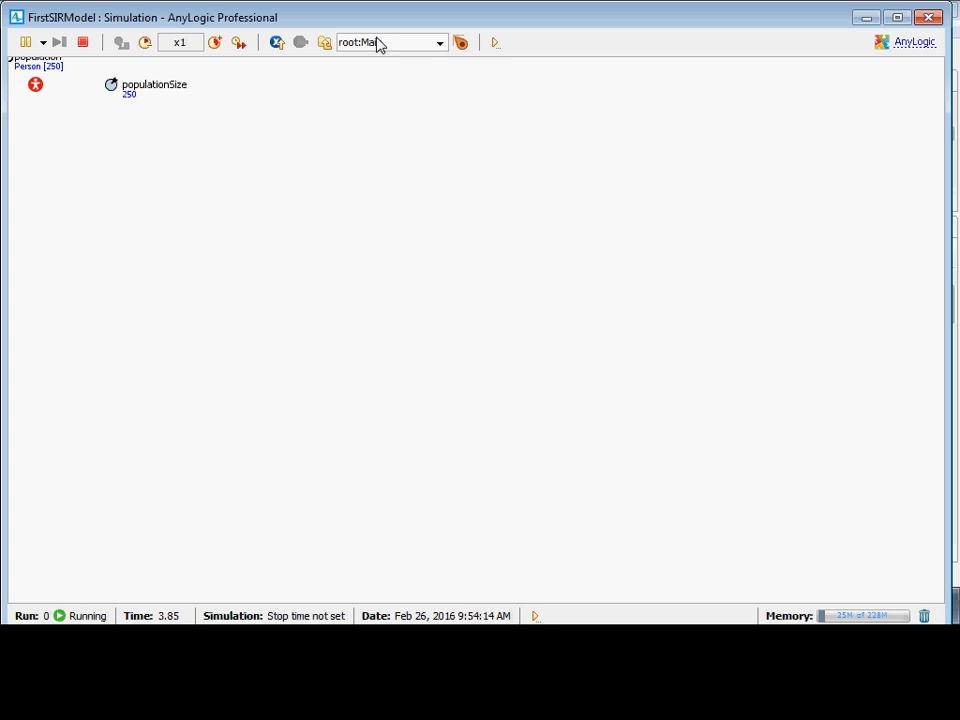
{"action": "left_click", "coordinate": [379, 43]}
{"action": "left_click", "coordinate": [103, 122]}
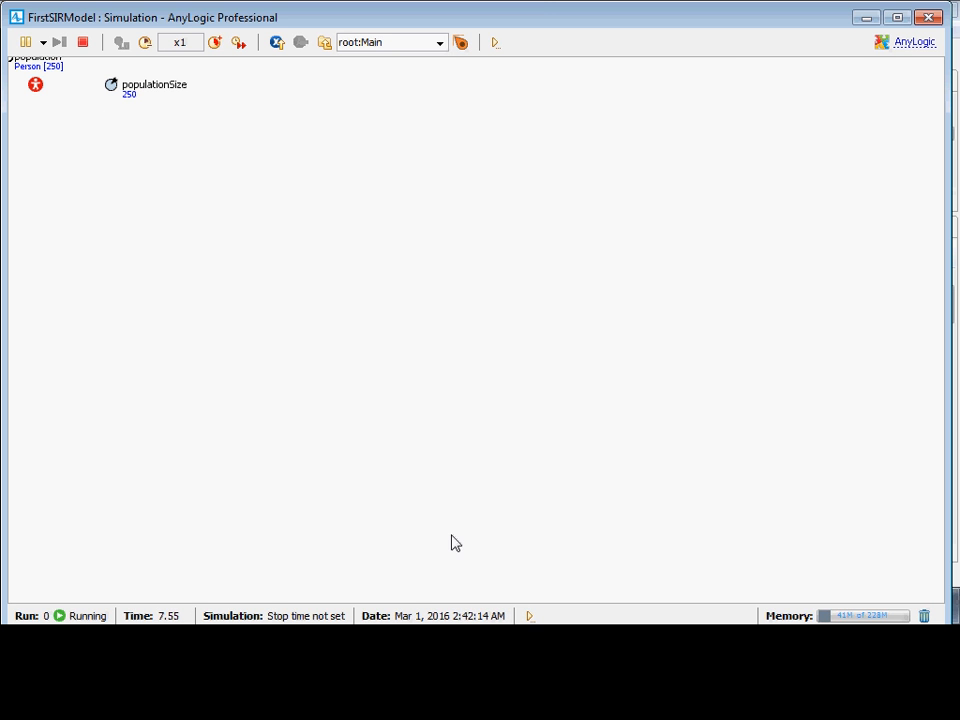
{"action": "left_click", "coordinate": [925, 19]}
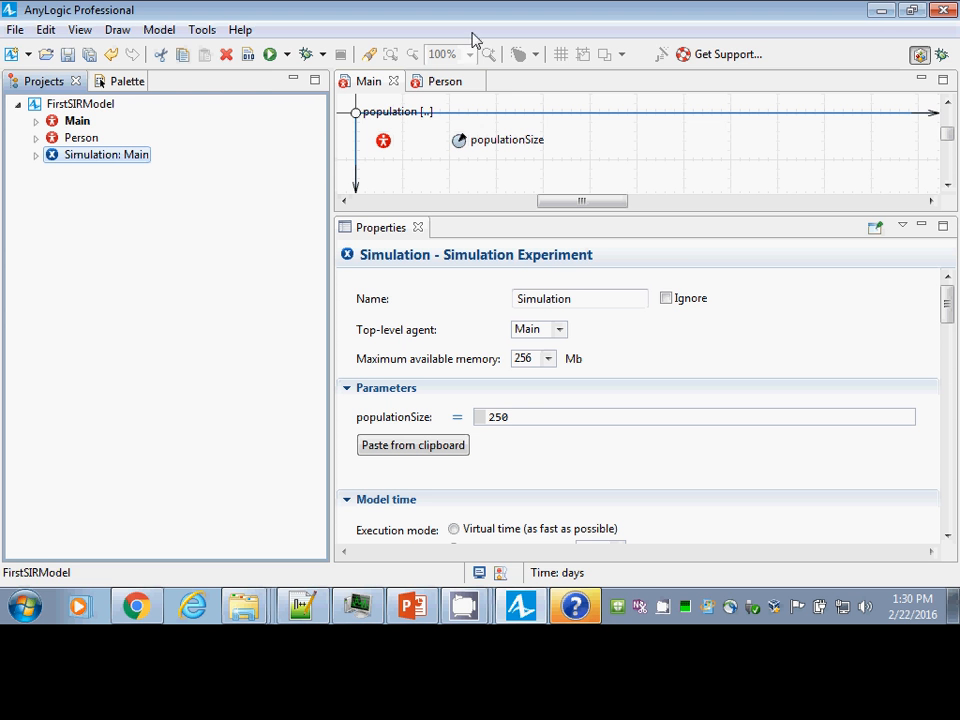
- Place the population's agents initially in a specified point, with both X and Y set to uniform(0, 500)
{"action": "left_click", "coordinate": [63, 124]}
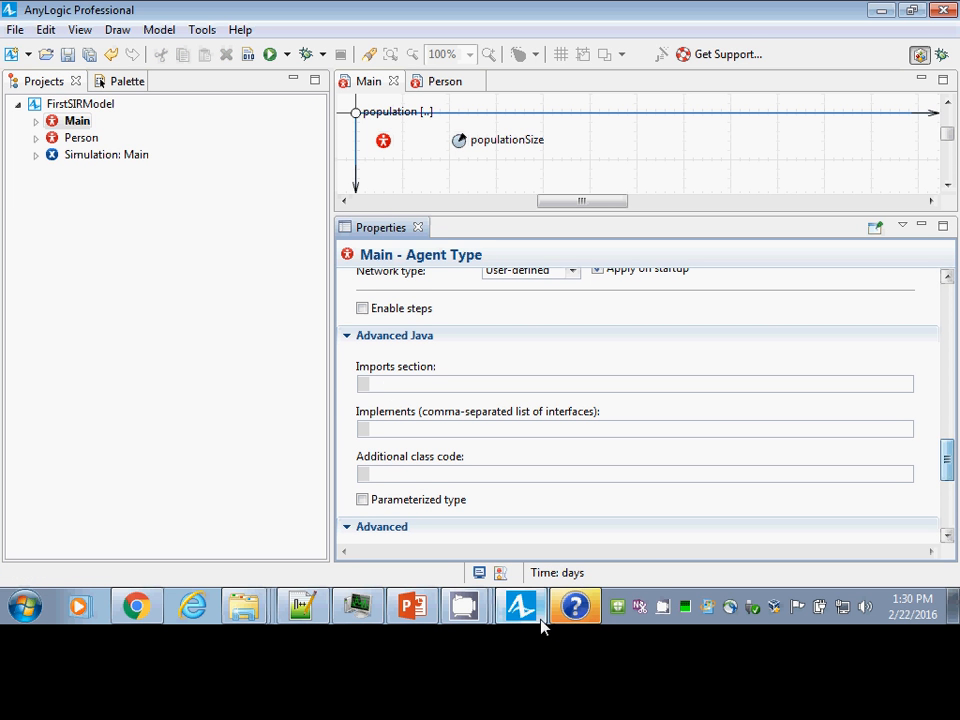
{"action": "left_click", "coordinate": [381, 143]}
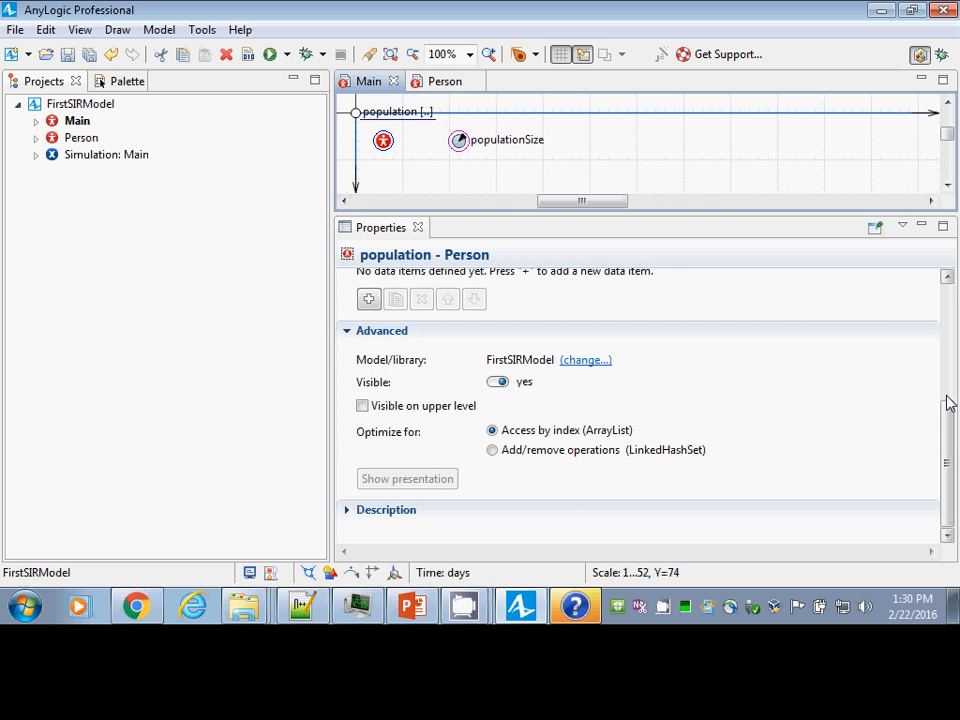
{"action": "scroll", "coordinate": [947, 401], "scroll_direction": "up", "scroll_amount": 1}
{"action": "left_click_drag", "start_coordinate": [949, 400], "coordinate": [949, 300]}
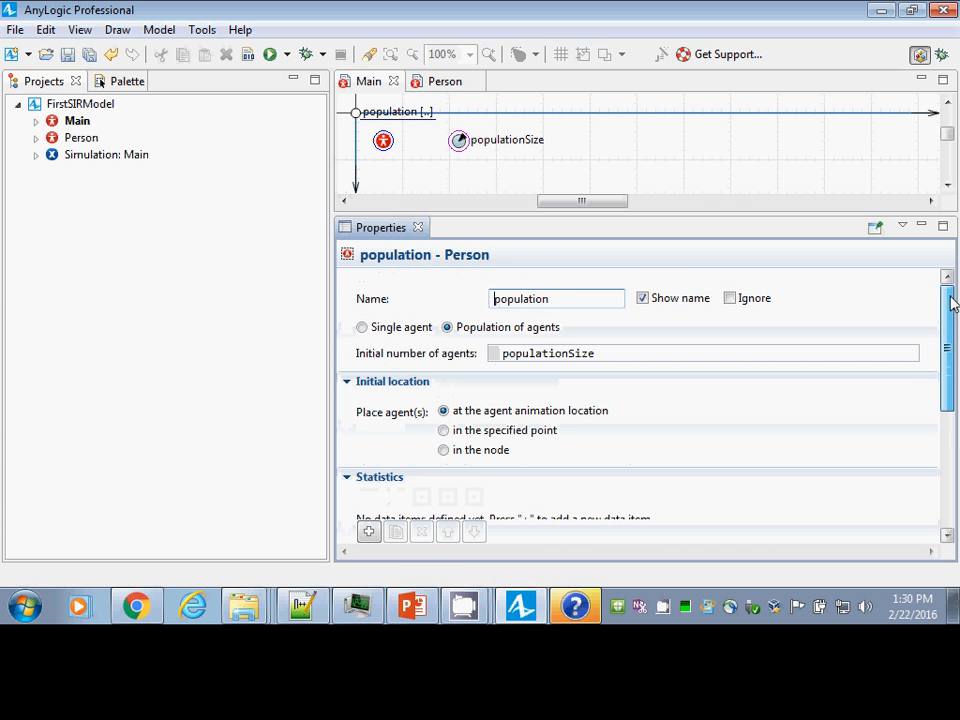
{"action": "left_click", "coordinate": [457, 435]}
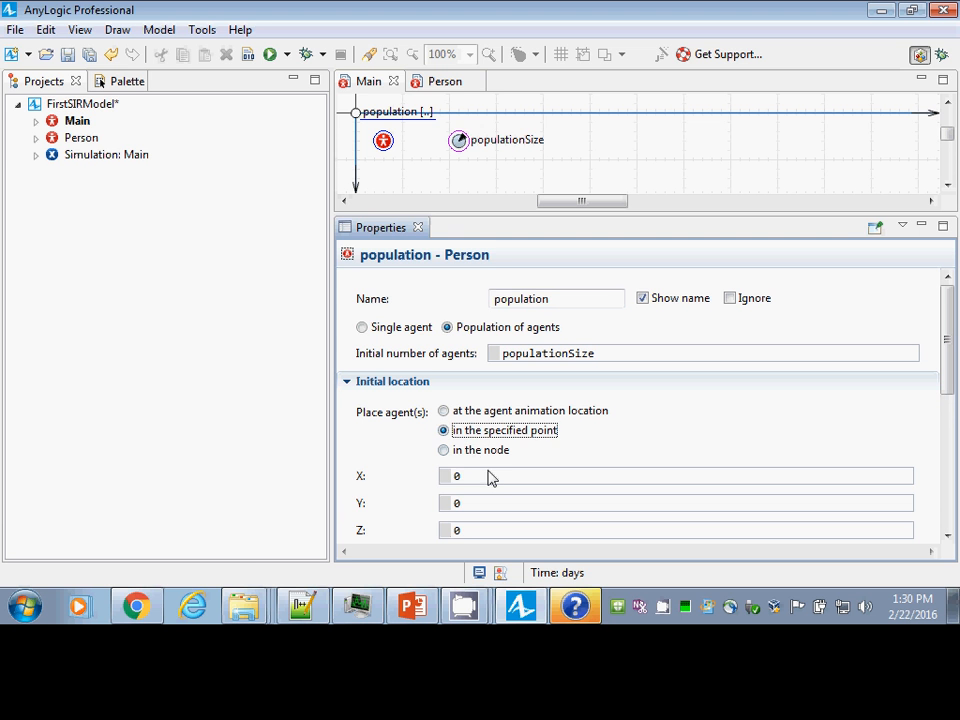
{"action": "left_click_drag", "start_coordinate": [487, 473], "coordinate": [385, 470]}
{"action": "type", "text": "un"}
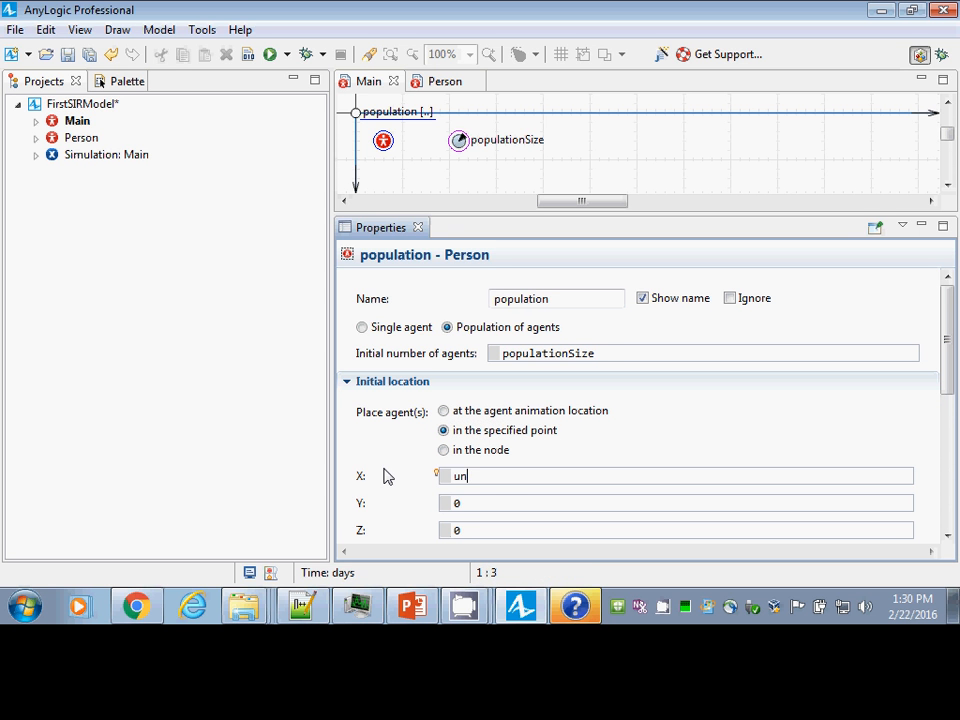
{"action": "type", "text": "iform(0, 500"}
{"action": "key", "text": "ctrl+a"}
{"action": "key", "text": "ctrl+c"}
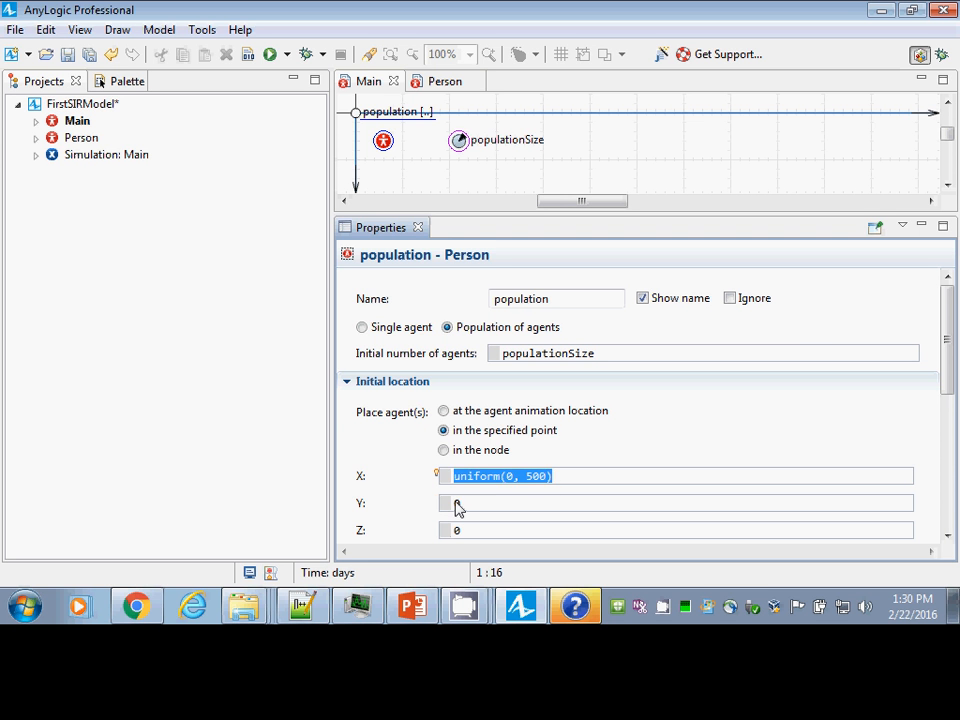
{"action": "double_click", "coordinate": [456, 505]}
{"action": "key", "text": "ctrl+v"}
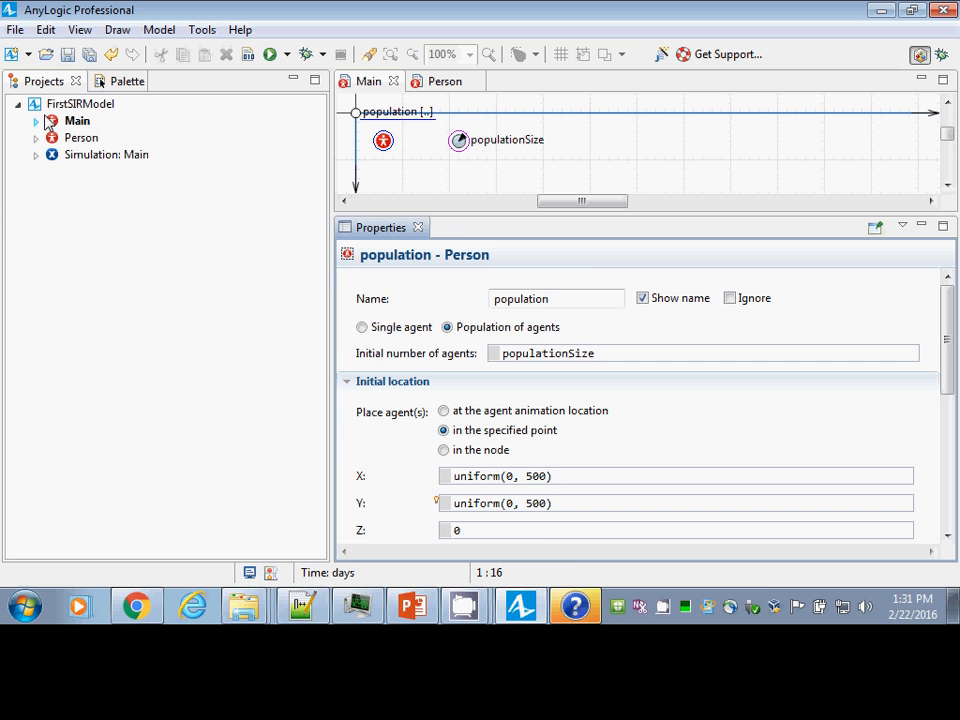
- Select population in Main's diagram again and review its initial location settings
{"action": "right_click", "coordinate": [82, 158]}
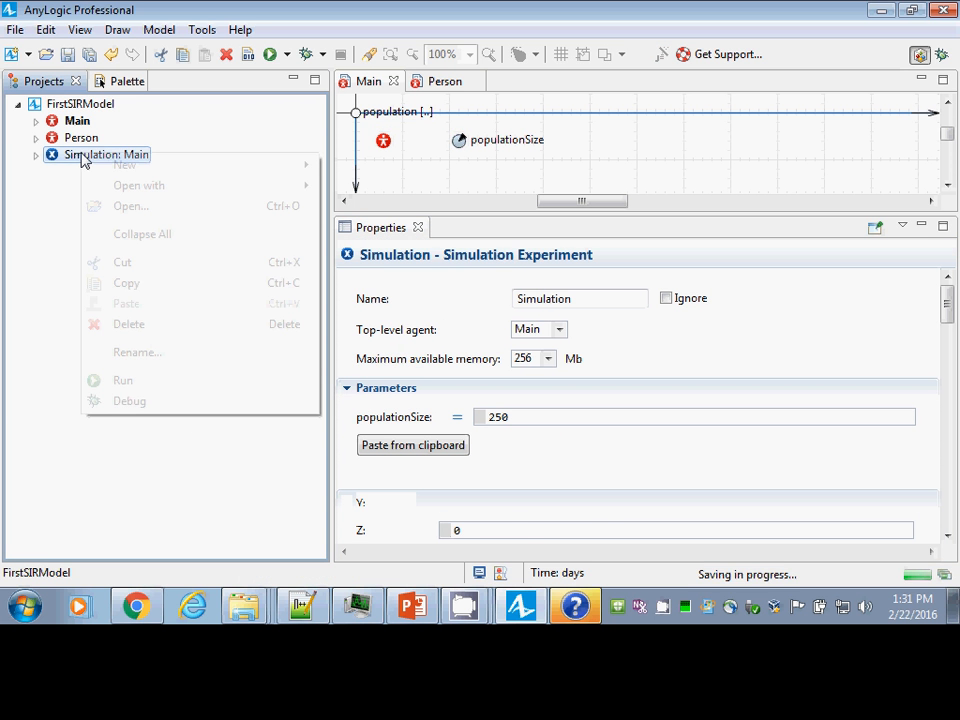
{"action": "left_click", "coordinate": [360, 114]}
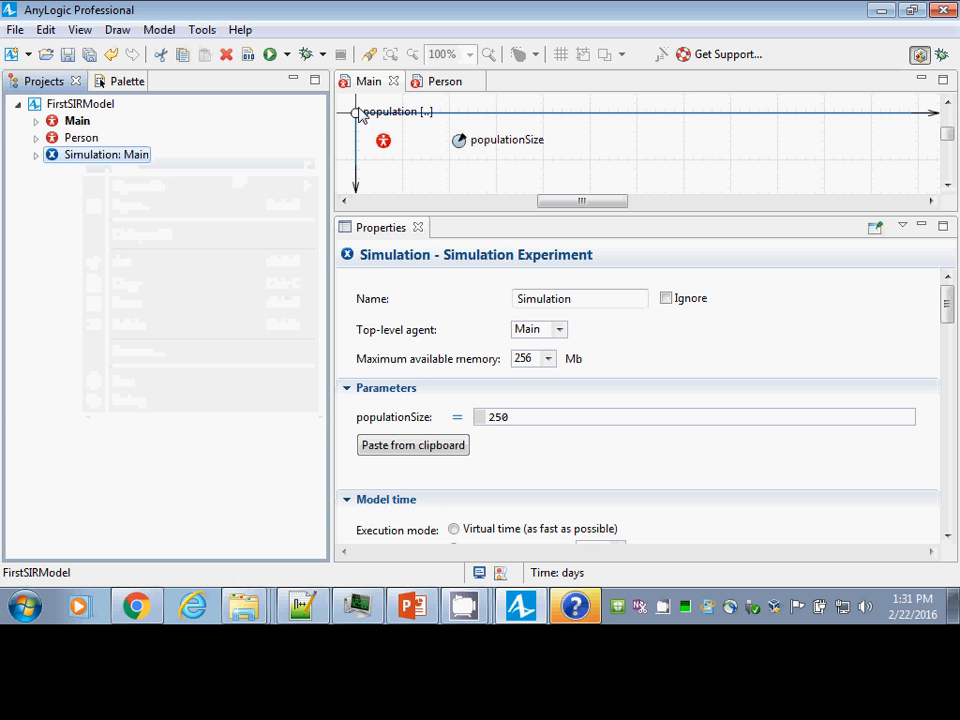
{"action": "left_click", "coordinate": [383, 140]}
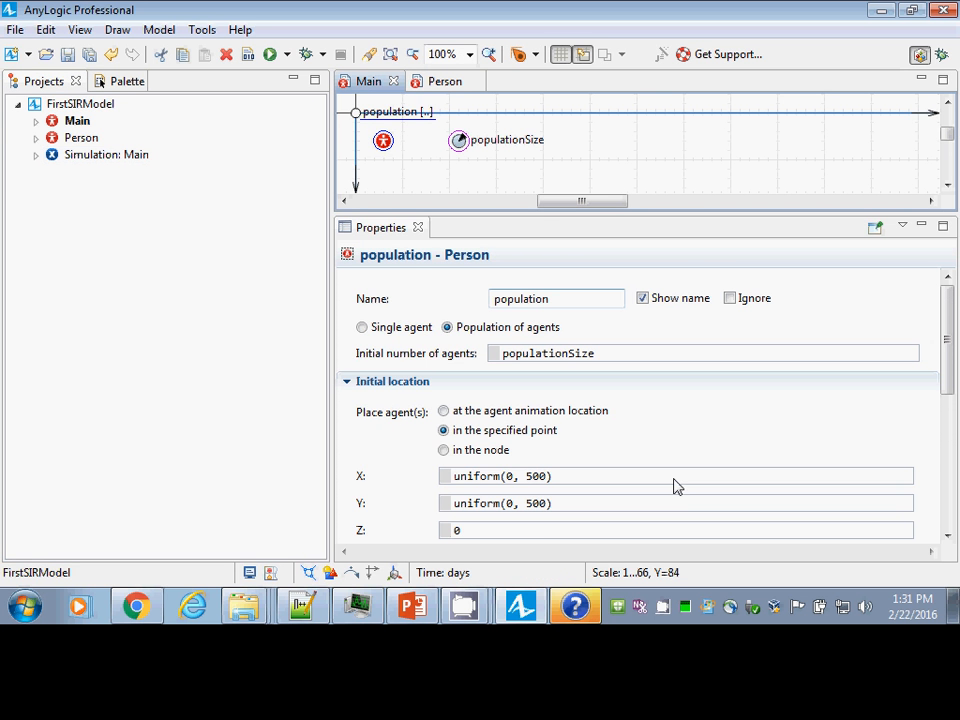
{"action": "left_click", "coordinate": [347, 385]}
{"action": "left_click", "coordinate": [348, 385]}
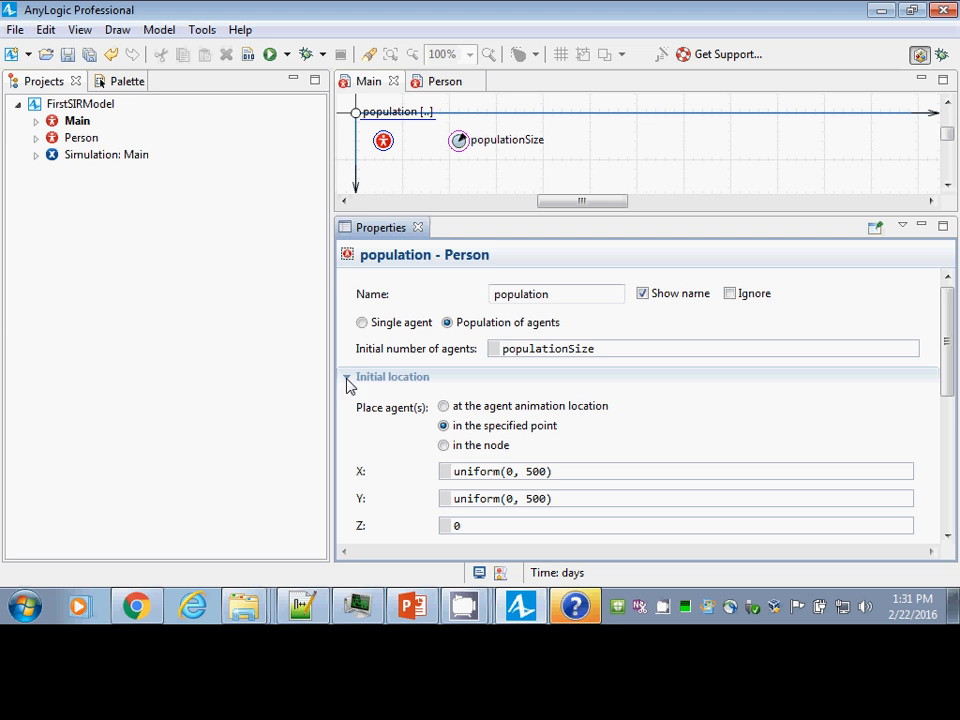
{"action": "left_click", "coordinate": [443, 426]}
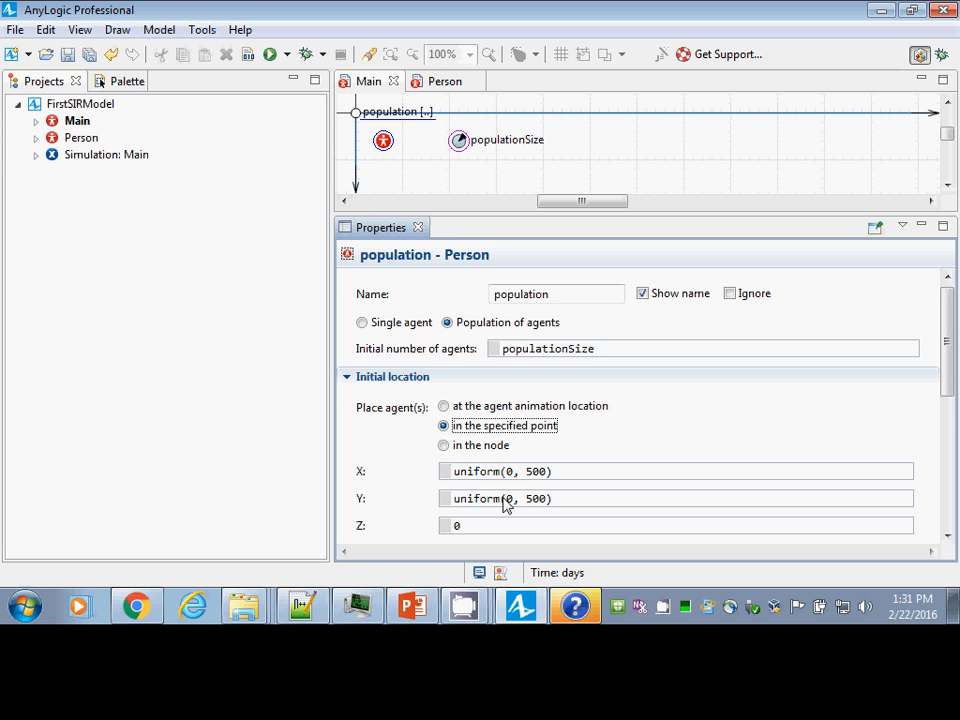
- Run the Simulation experiment, check how the agents are distributed in the running Main view, and close the simulation window
{"action": "left_click", "coordinate": [68, 160]}
{"action": "right_click", "coordinate": [67, 159]}
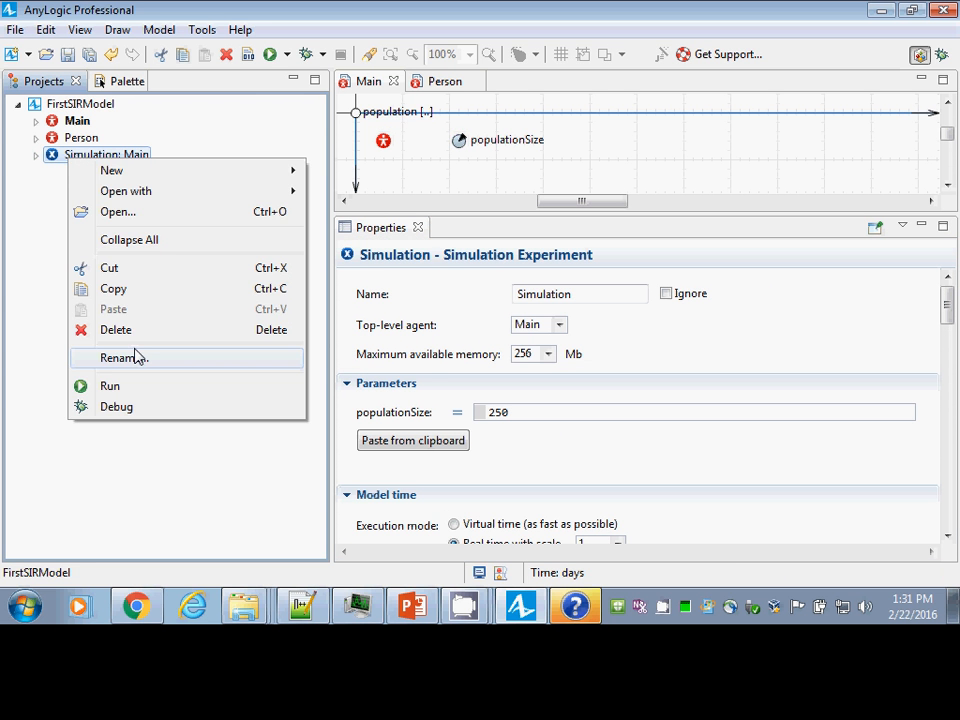
{"action": "left_click", "coordinate": [137, 387]}
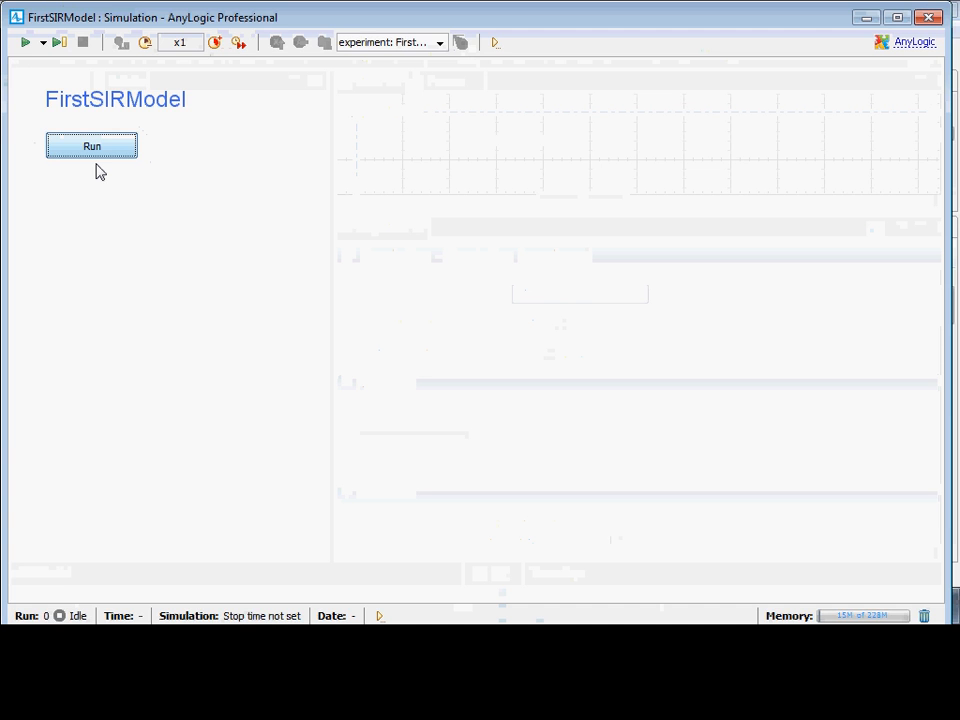
{"action": "left_click", "coordinate": [92, 147]}
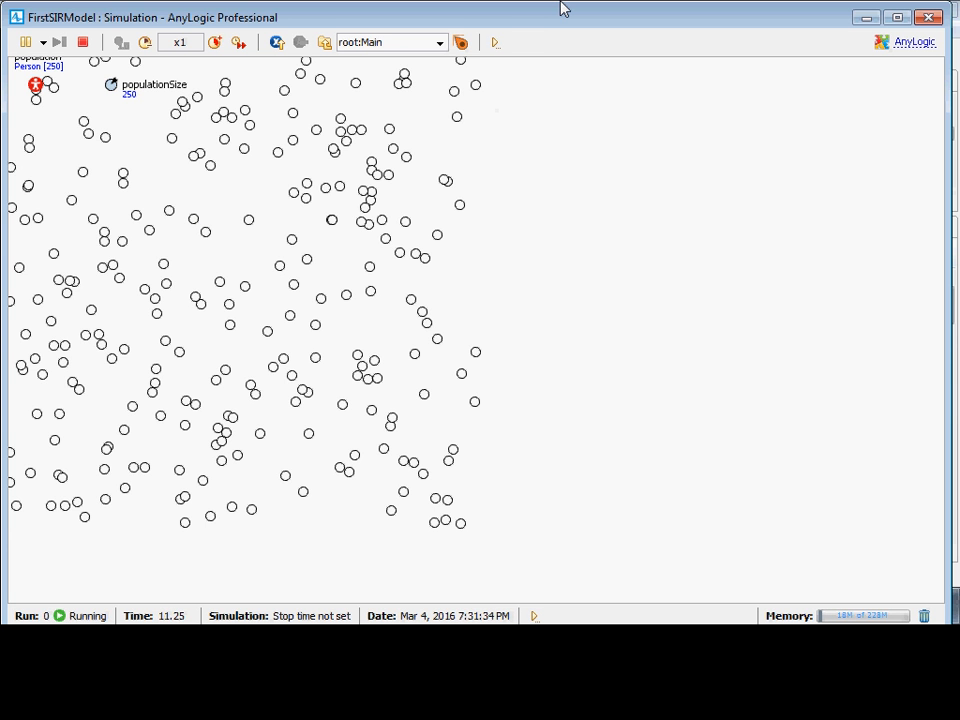
{"action": "left_click", "coordinate": [929, 17]}
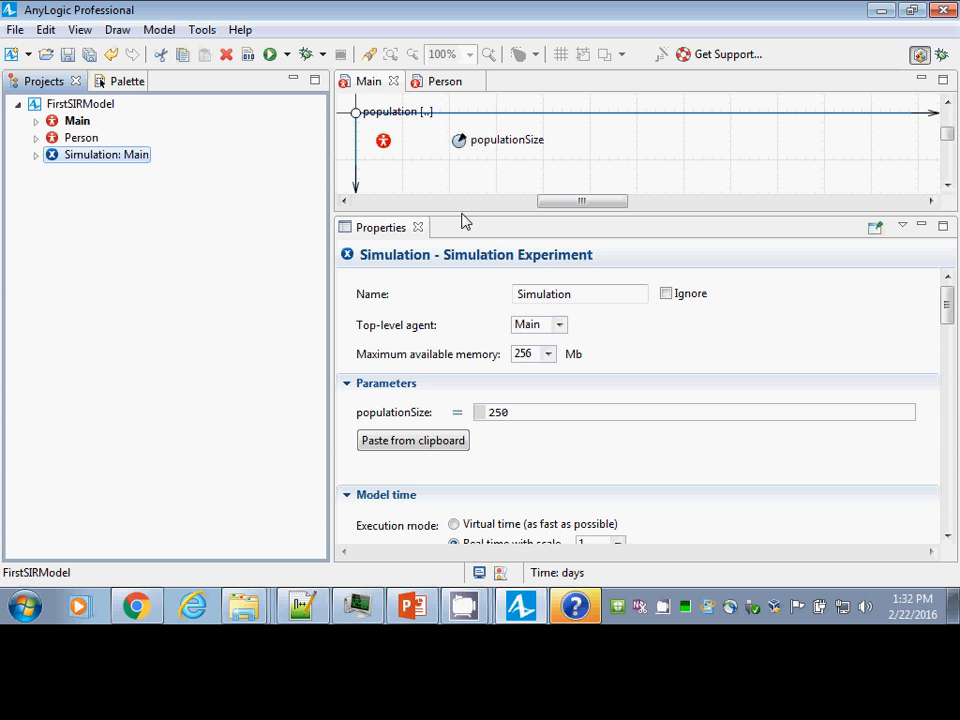
- Add a statechart entry point named infectionStatechart near the origin of the Person agent's diagram
{"action": "left_click", "coordinate": [443, 85]}
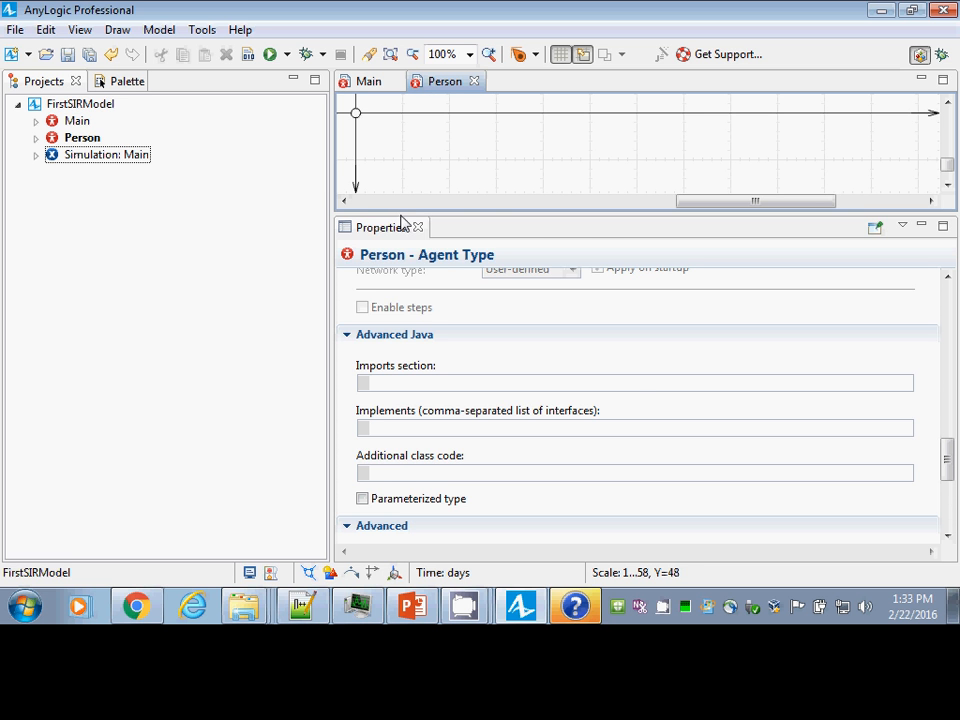
{"action": "left_click_drag", "start_coordinate": [401, 214], "coordinate": [422, 461]}
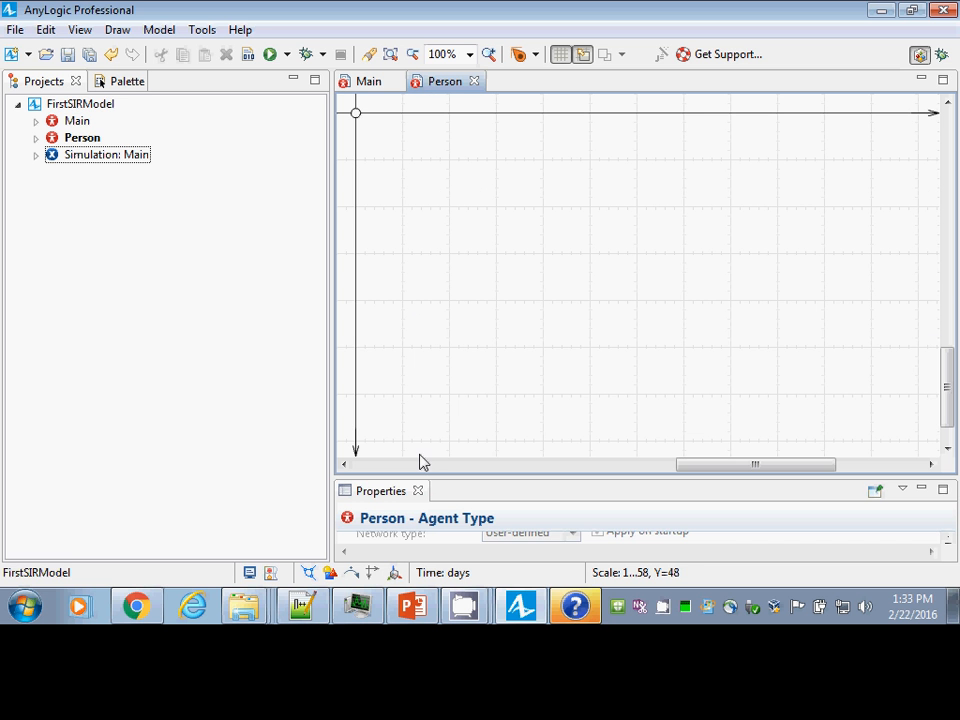
{"action": "left_click", "coordinate": [120, 85]}
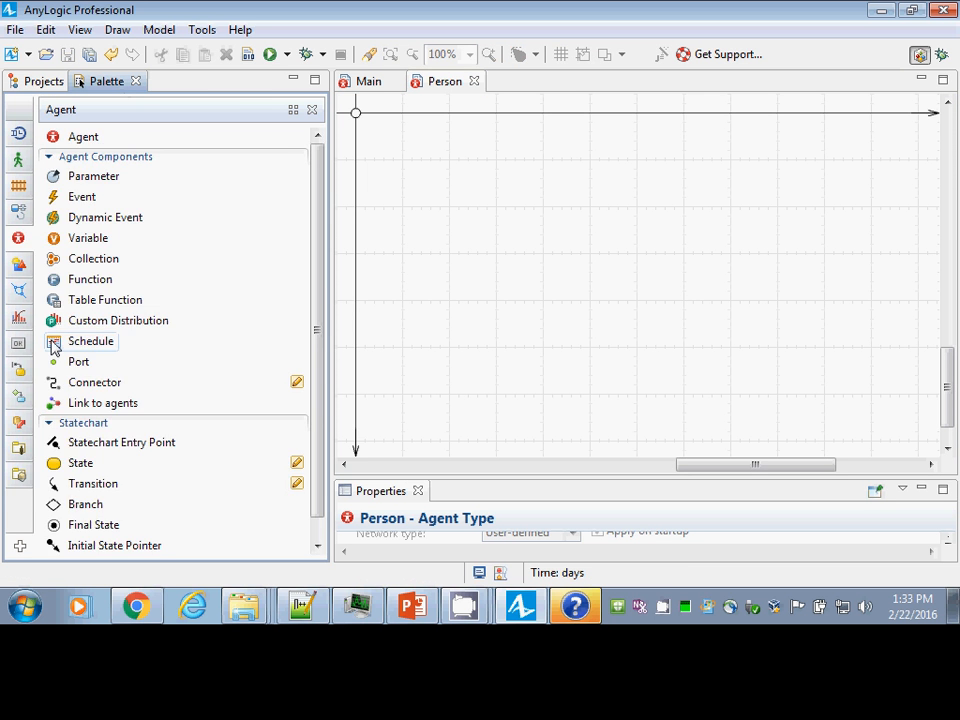
{"action": "left_click", "coordinate": [22, 371]}
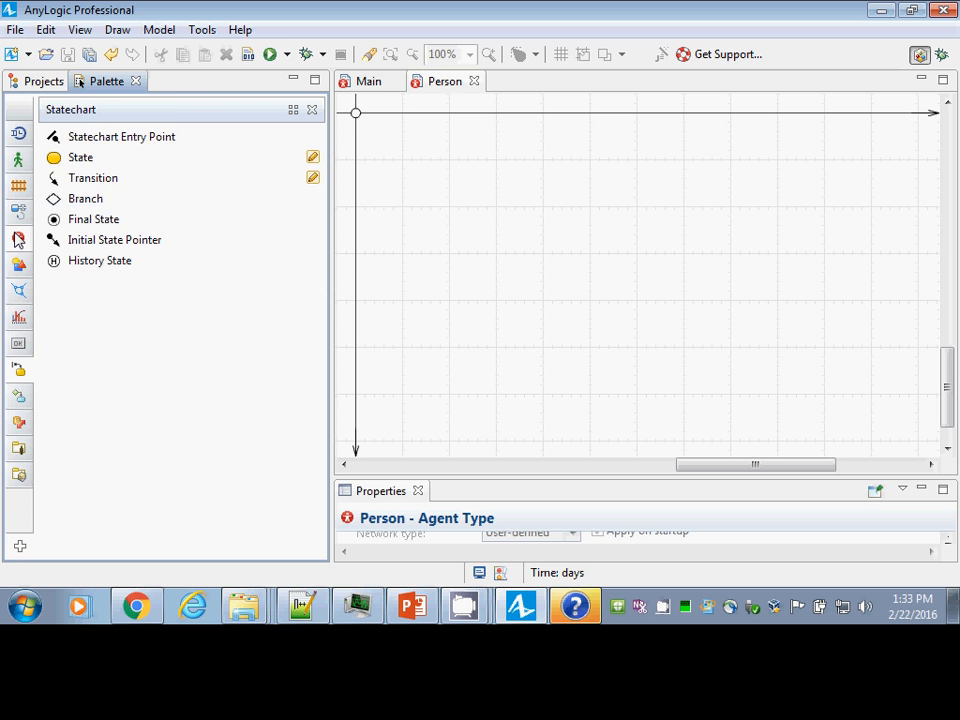
{"action": "left_click", "coordinate": [18, 238]}
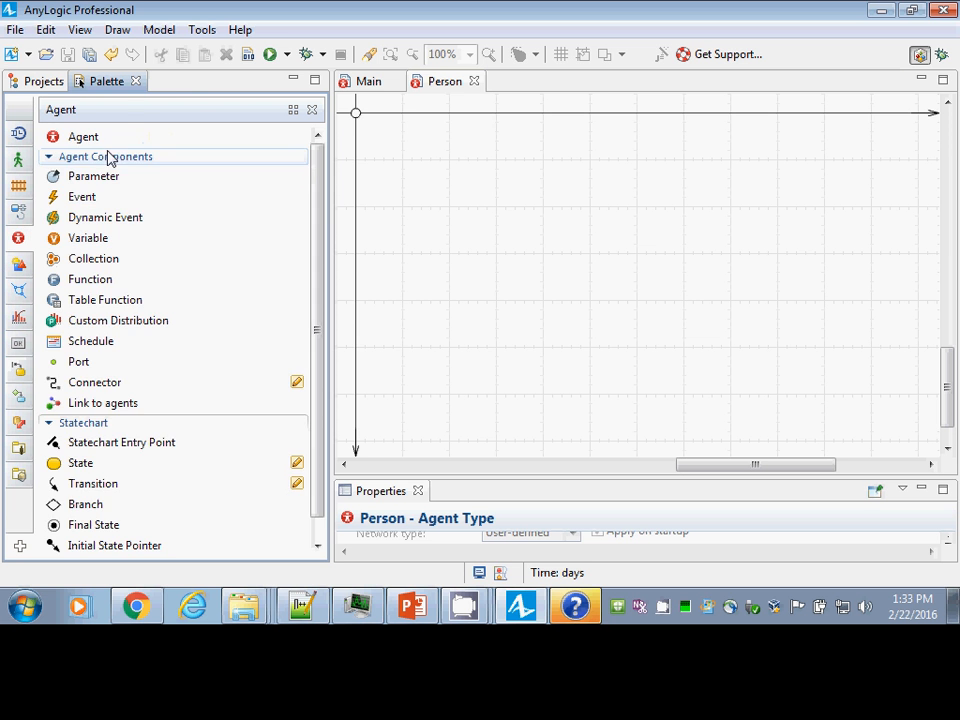
{"action": "left_click", "coordinate": [19, 369]}
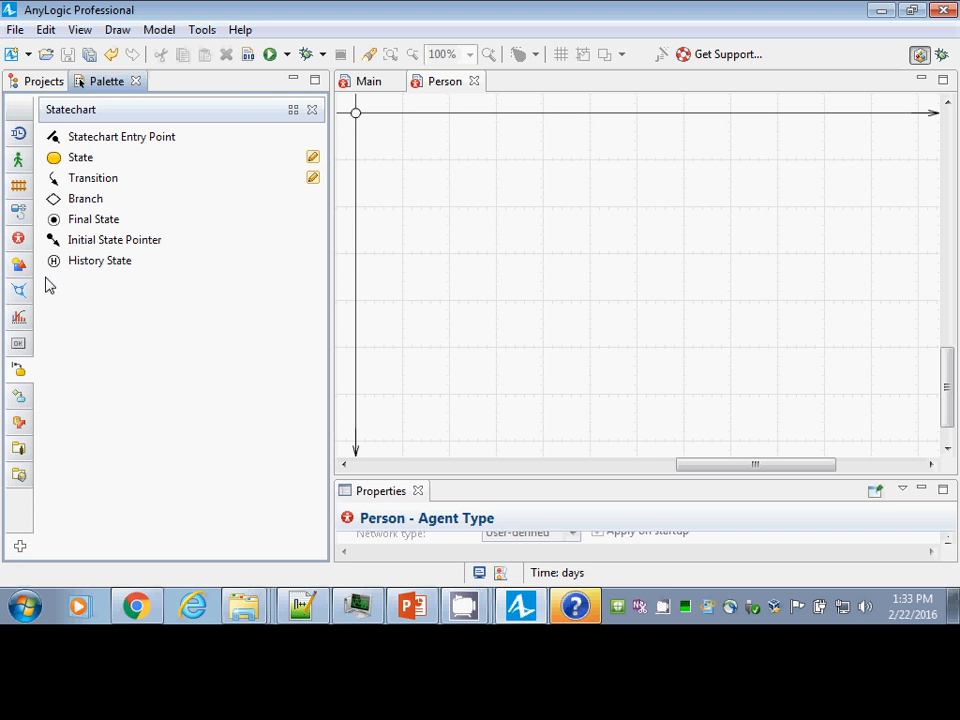
{"action": "left_click", "coordinate": [433, 81]}
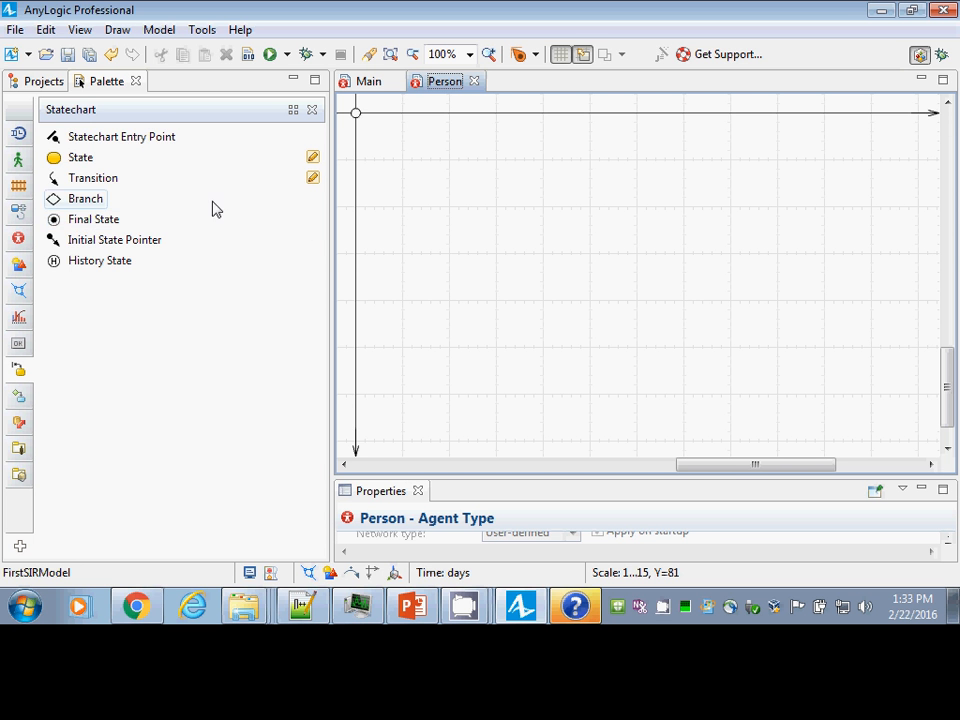
{"action": "left_click", "coordinate": [62, 139]}
{"action": "left_click", "coordinate": [522, 179]}
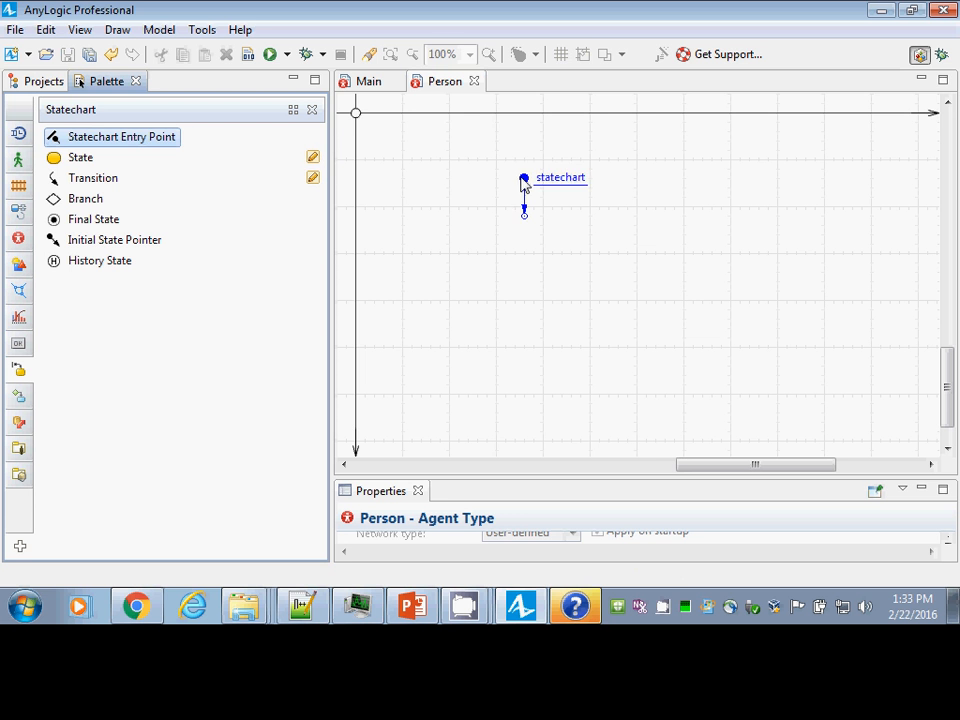
{"action": "left_click_drag", "start_coordinate": [521, 181], "coordinate": [453, 163]}
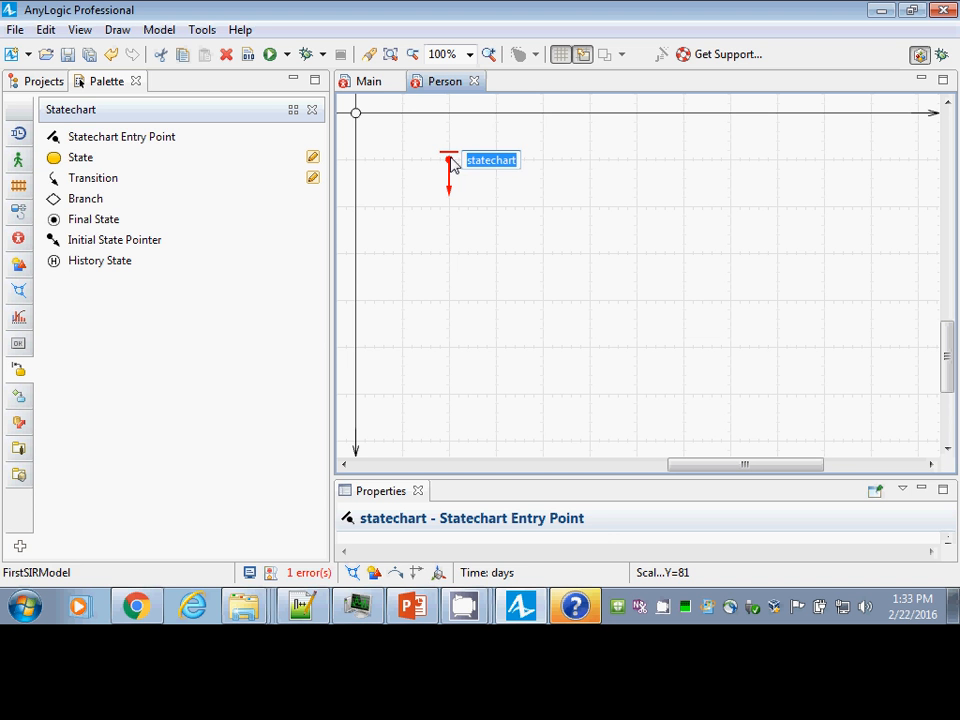
{"action": "type", "text": "infectionStat"}
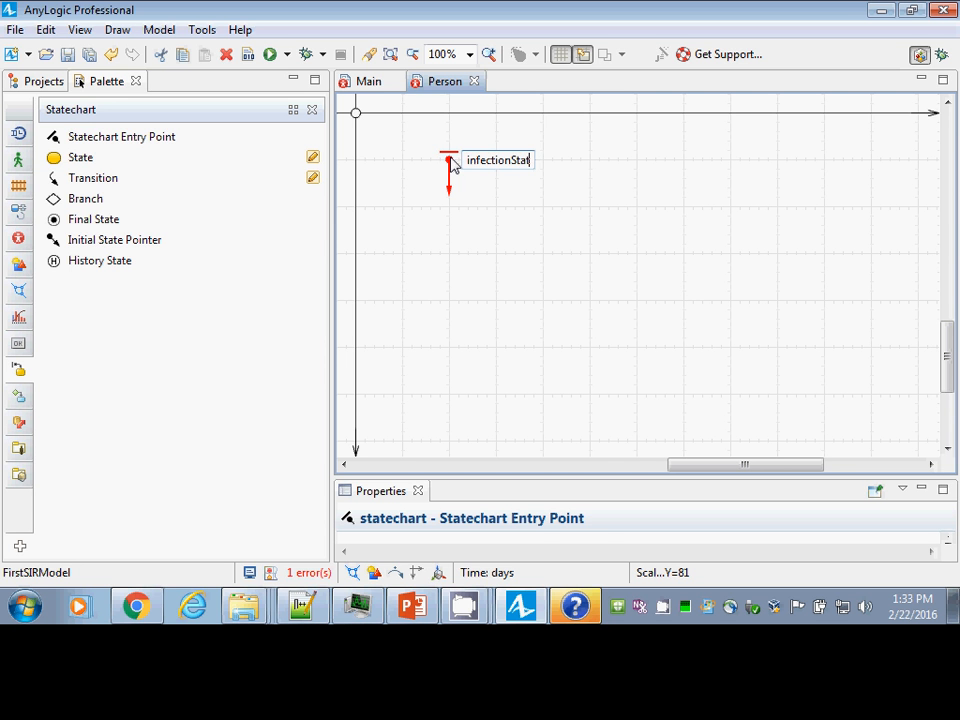
{"action": "type", "text": "echart"}
{"action": "key", "text": "Return"}
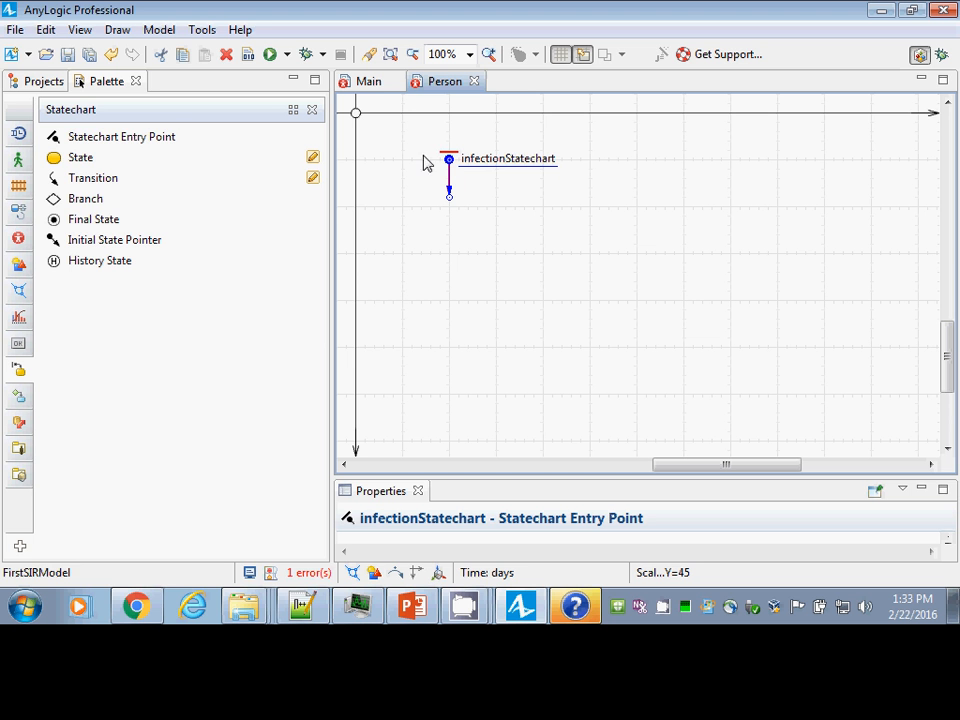
- Add a state named Susceptible at the arrow end of the infectionStatechart entry point, so the two connect
{"action": "double_click", "coordinate": [60, 157]}
{"action": "left_click", "coordinate": [412, 186]}
{"action": "mouse_move", "coordinate": [412, 186]}
{"action": "left_mouse_down"}
{"action": "mouse_move", "coordinate": [413, 206]}
{"action": "mouse_move", "coordinate": [405, 205]}
{"action": "left_mouse_up"}
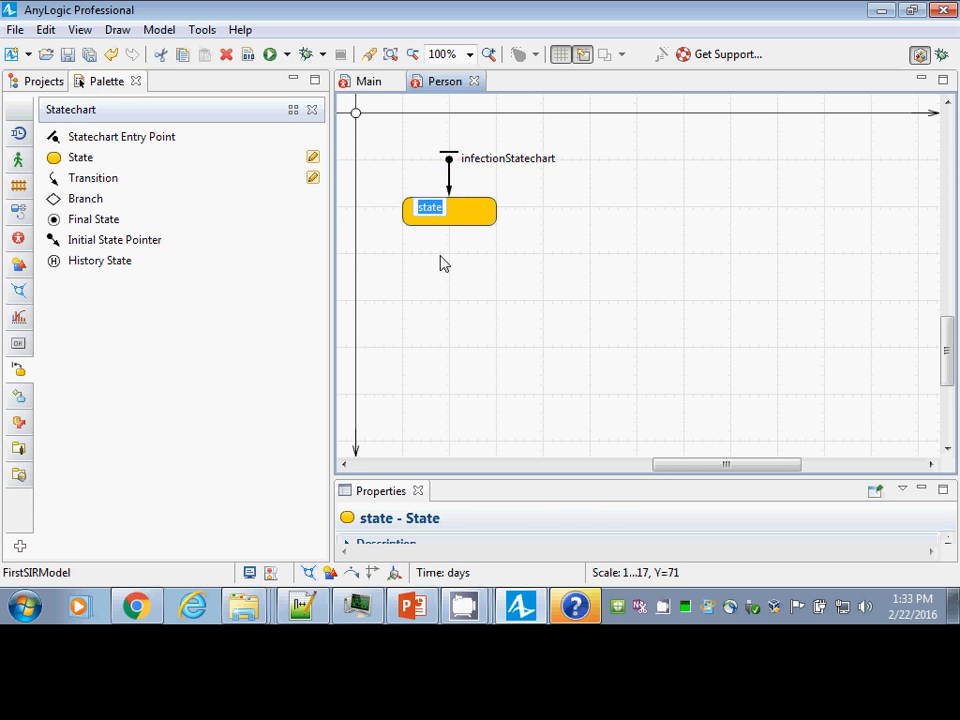
{"action": "type", "text": "Susceptible"}
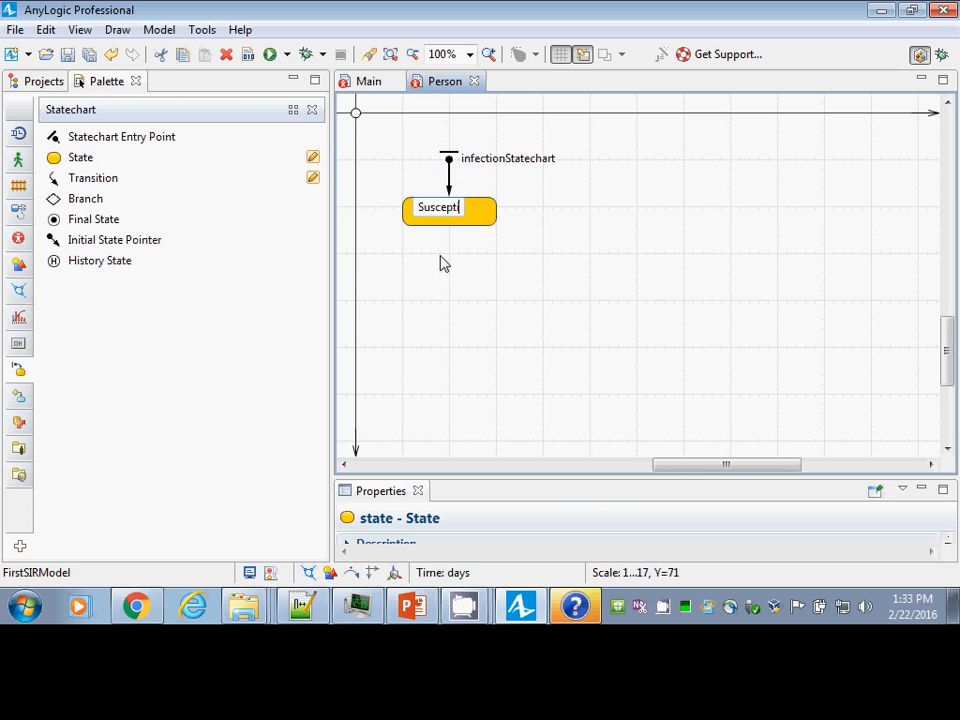
{"action": "key", "text": "Return"}
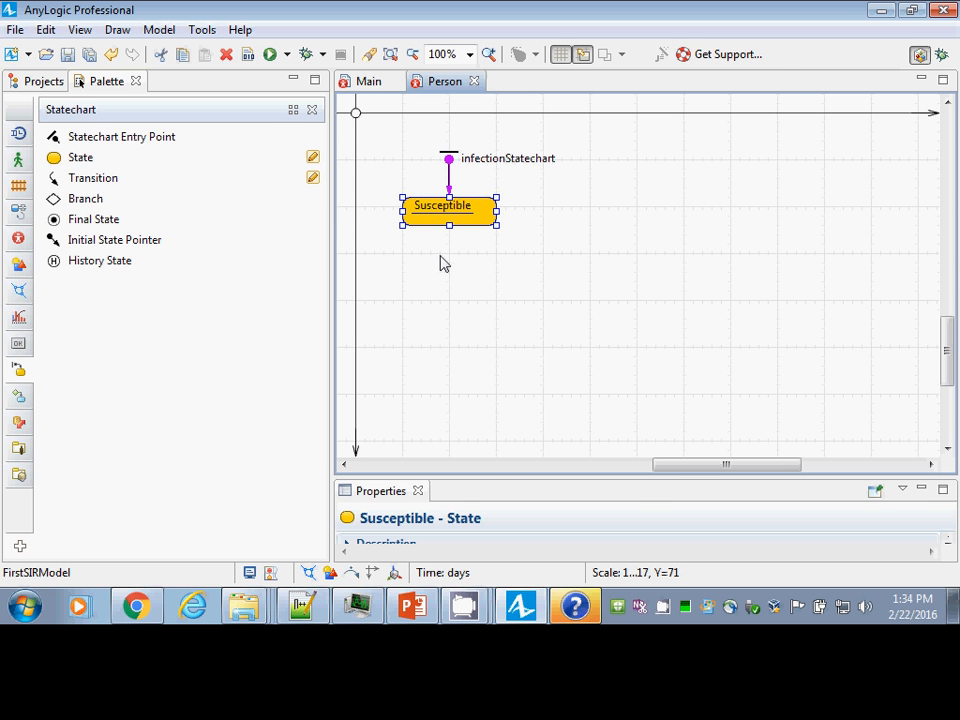
- Add a second state named Exposed directly below Susceptible, aligned with it, and save the model
{"action": "left_click_drag", "start_coordinate": [60, 163], "coordinate": [406, 277]}
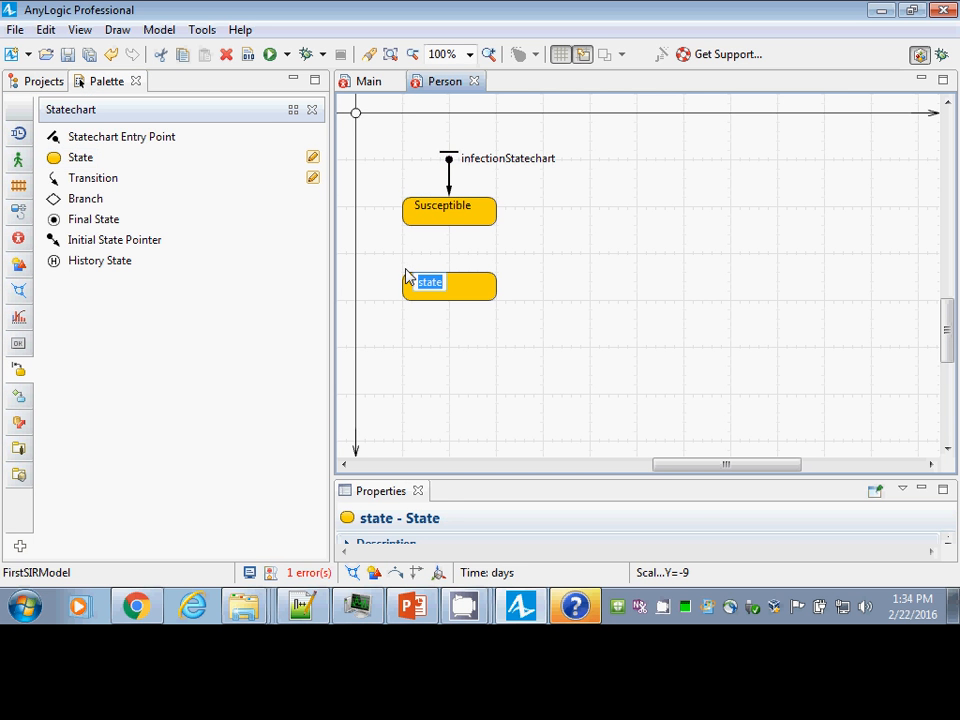
{"action": "type", "text": "Exposed"}
{"action": "key", "text": "Return"}
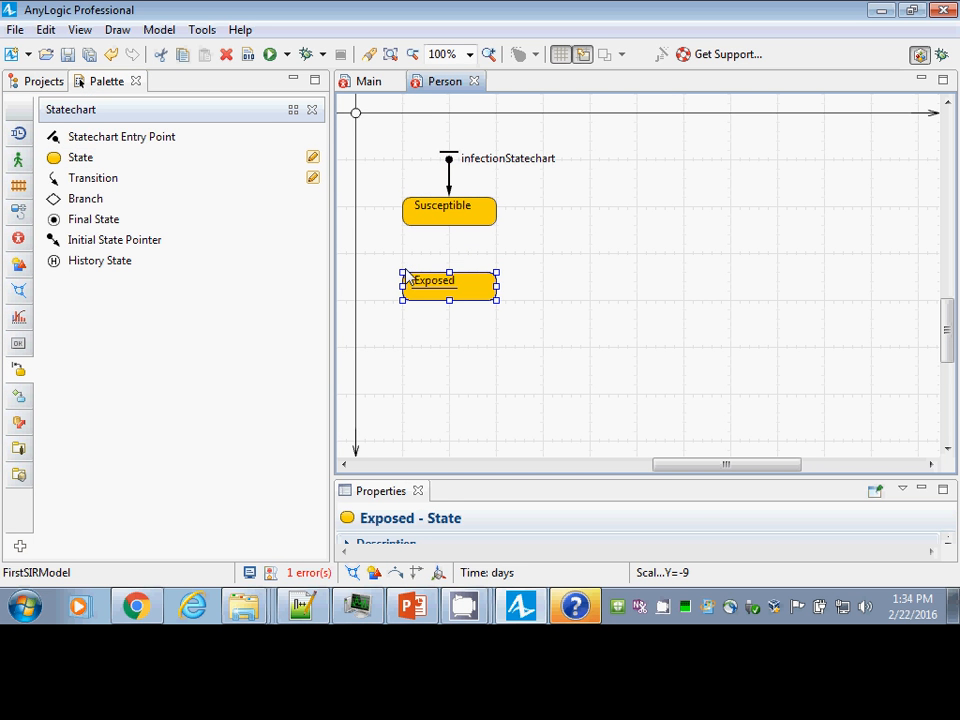
{"action": "key", "text": "ctrl+s"}
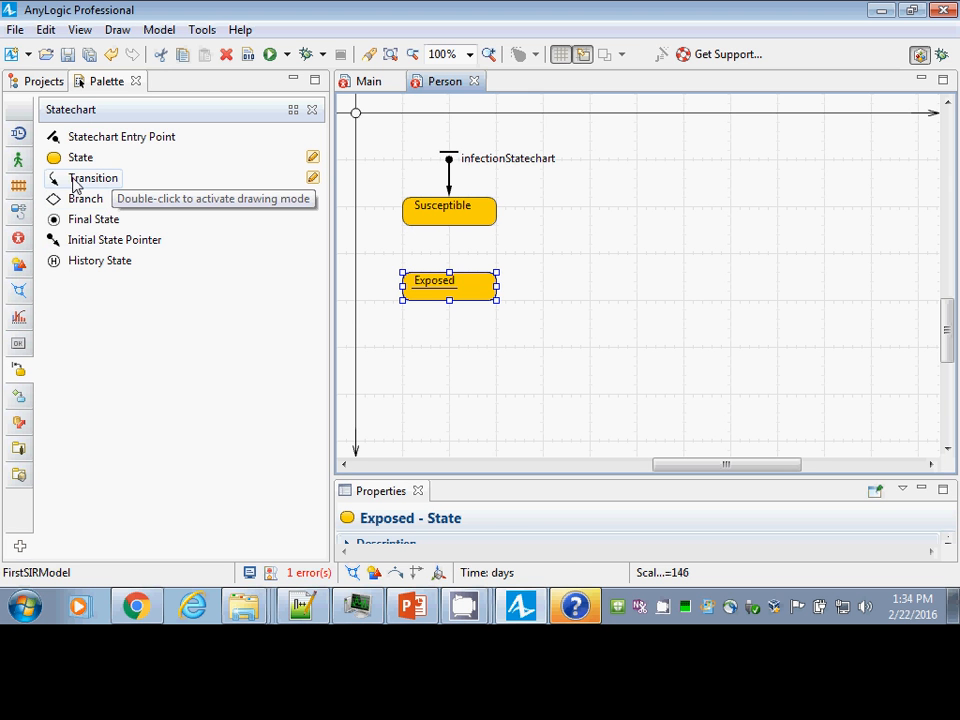
- Add a transition leading from the Susceptible state down to the Exposed state, near their right ends
{"action": "left_click_drag", "start_coordinate": [72, 180], "coordinate": [57, 205]}
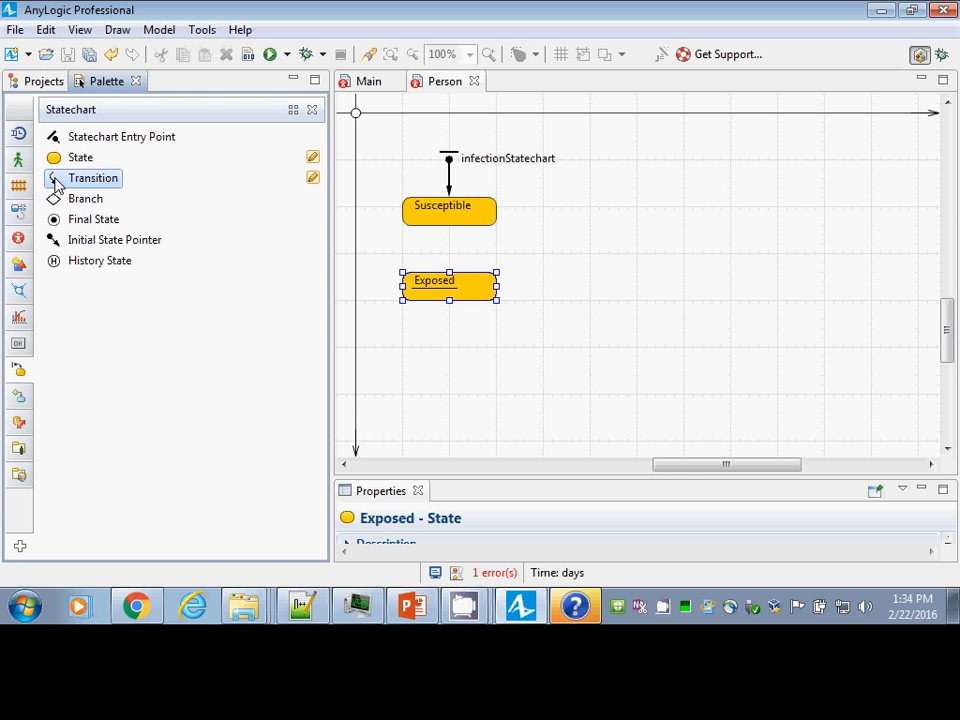
{"action": "left_click_drag", "start_coordinate": [56, 180], "coordinate": [476, 221]}
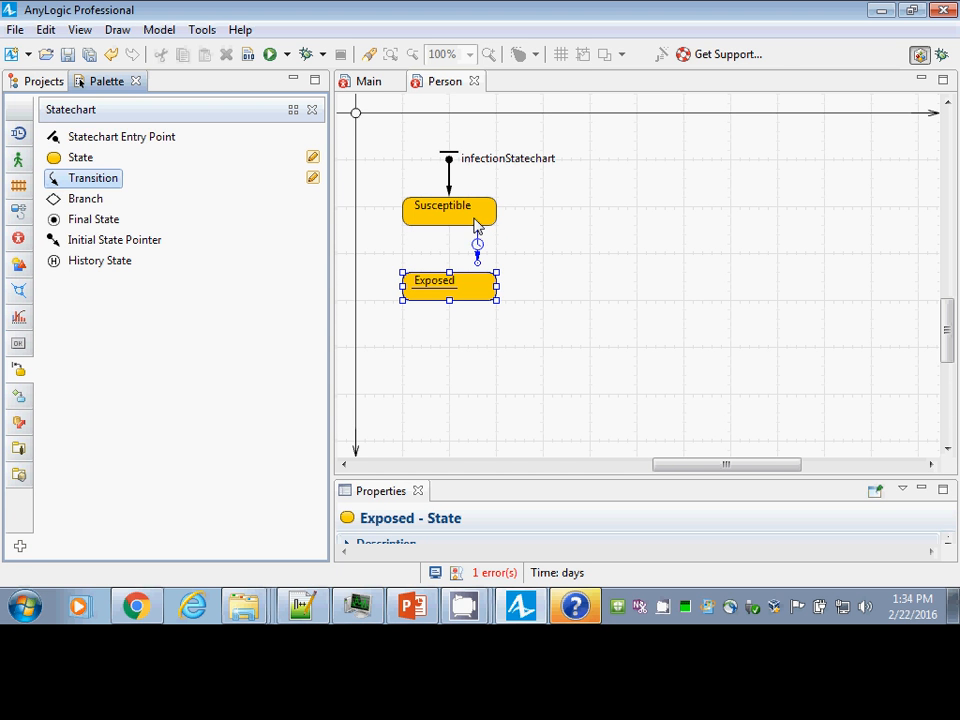
{"action": "left_click", "coordinate": [477, 240]}
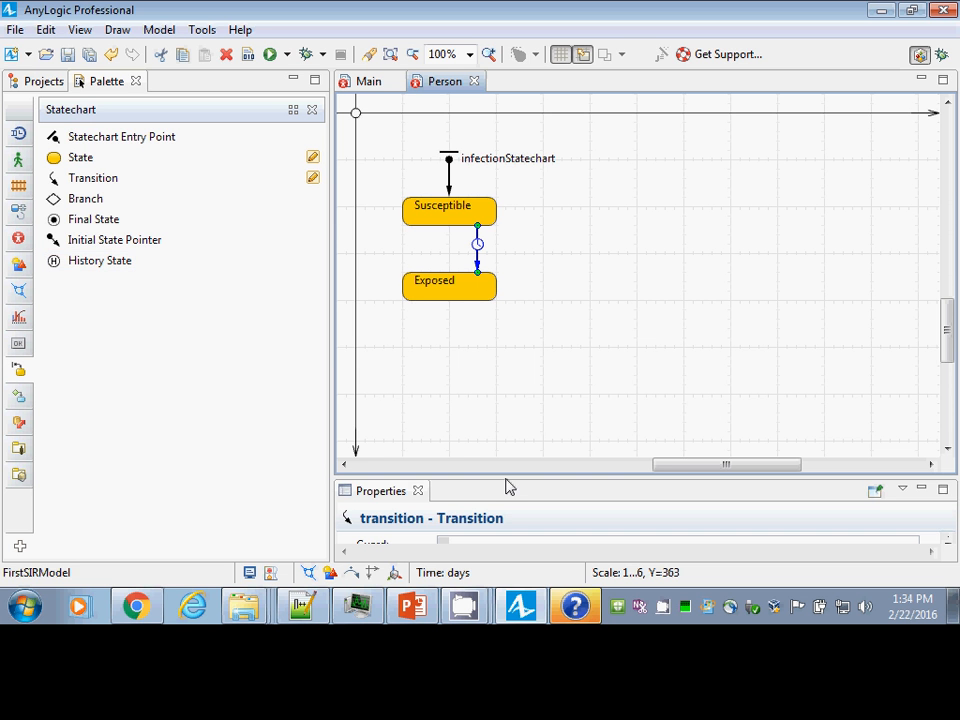
- Rename the transition from Susceptible to Exposed as infection
{"action": "left_click_drag", "start_coordinate": [507, 487], "coordinate": [508, 324]}
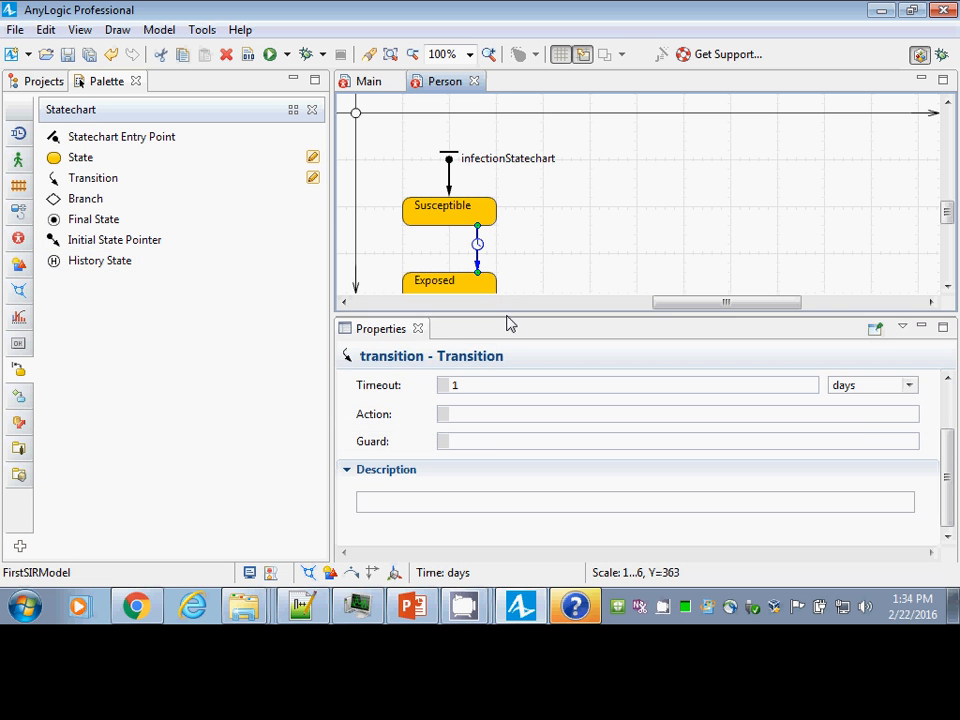
{"action": "left_click_drag", "start_coordinate": [951, 480], "coordinate": [950, 408]}
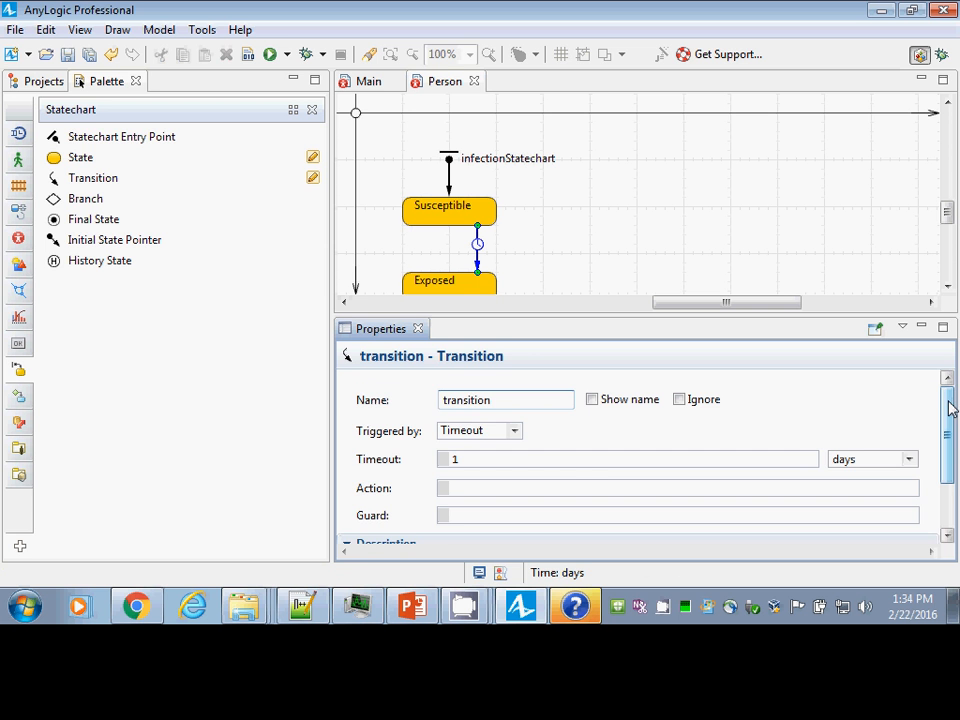
{"action": "double_click", "coordinate": [497, 401]}
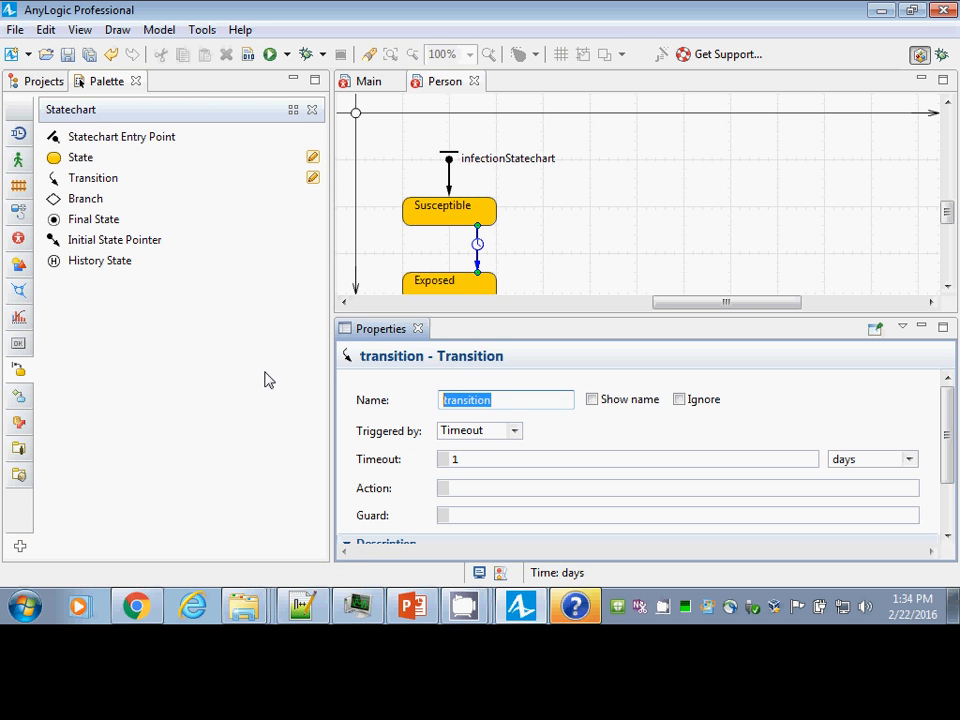
{"action": "left_click", "coordinate": [268, 379]}
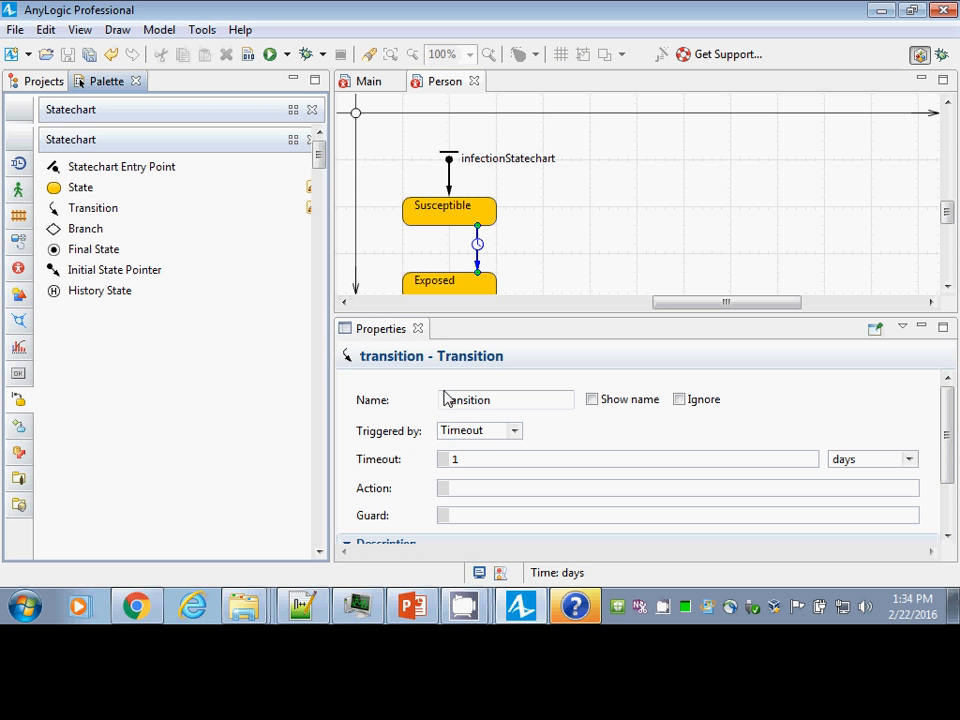
{"action": "type", "text": "i"}
{"action": "left_click_drag", "start_coordinate": [492, 398], "coordinate": [386, 398]}
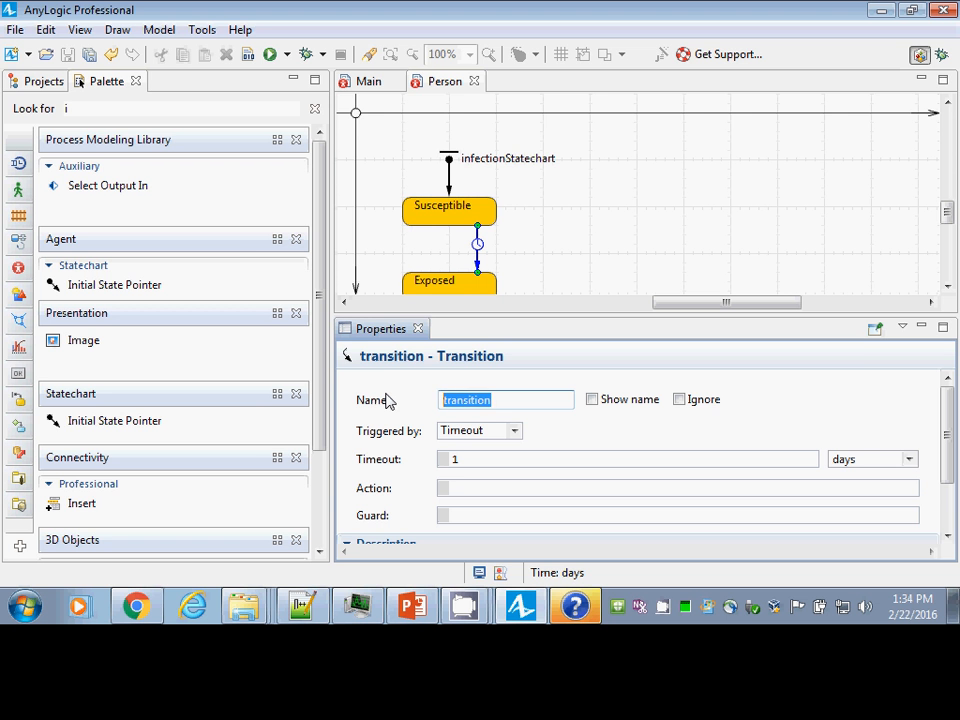
{"action": "type", "text": "infection"}
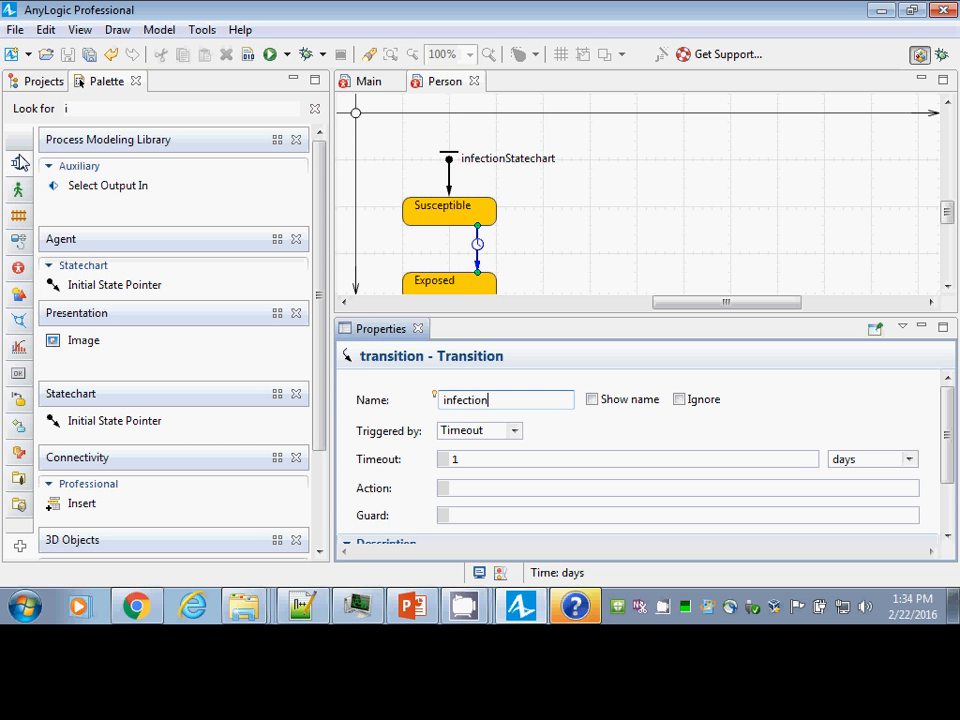
{"action": "left_click", "coordinate": [19, 267]}
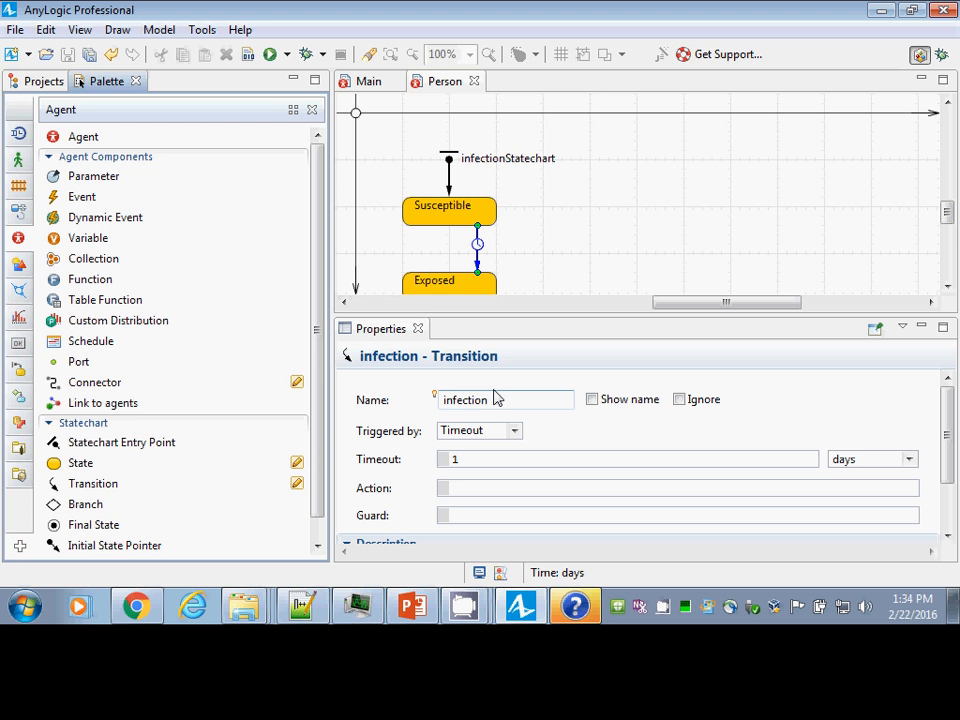
- Show the infection transition's name in the diagram and move its label down beside the middle of the arrow
{"action": "left_click", "coordinate": [594, 400]}
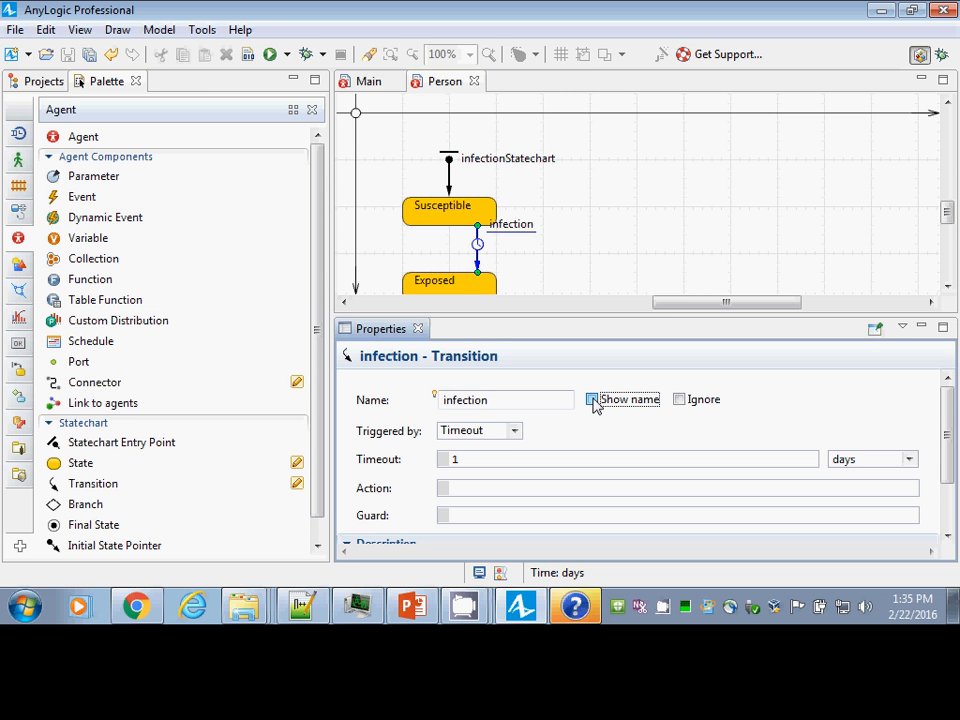
{"action": "left_click", "coordinate": [513, 246]}
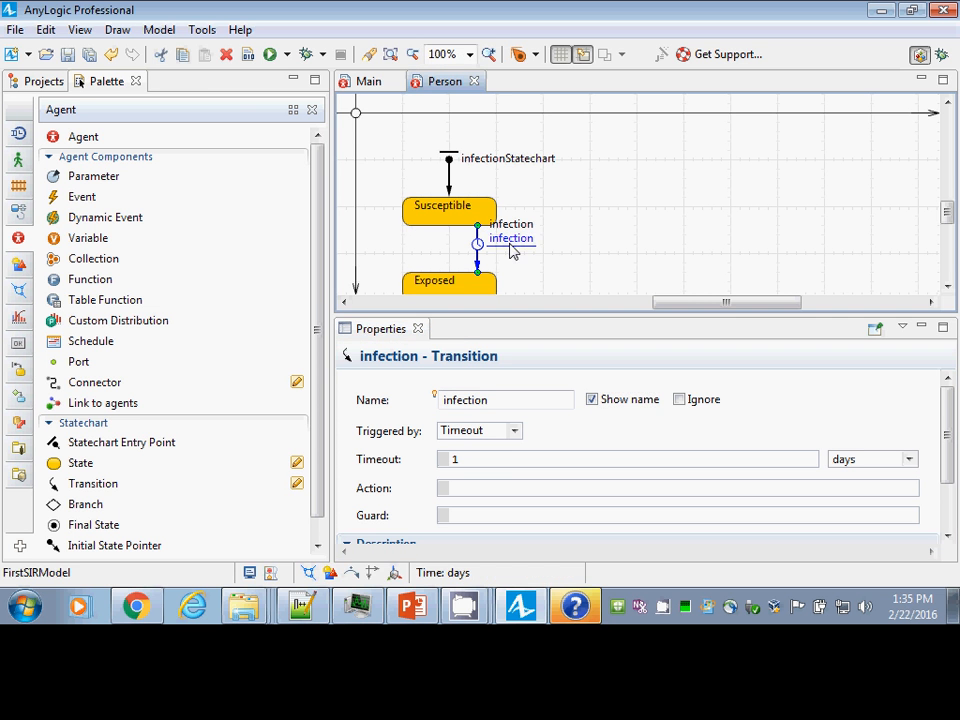
{"action": "left_click_drag", "start_coordinate": [511, 249], "coordinate": [510, 254]}
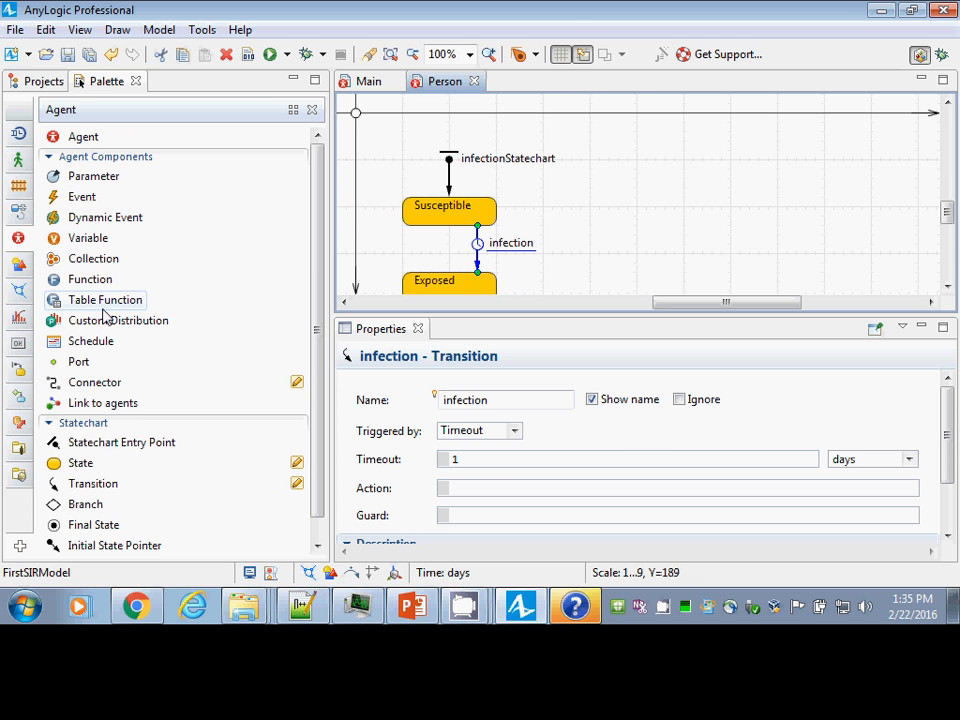
- Add a return transition from the Exposed state up to the Susceptible state, near their left ends
{"action": "left_click_drag", "start_coordinate": [79, 488], "coordinate": [421, 224]}
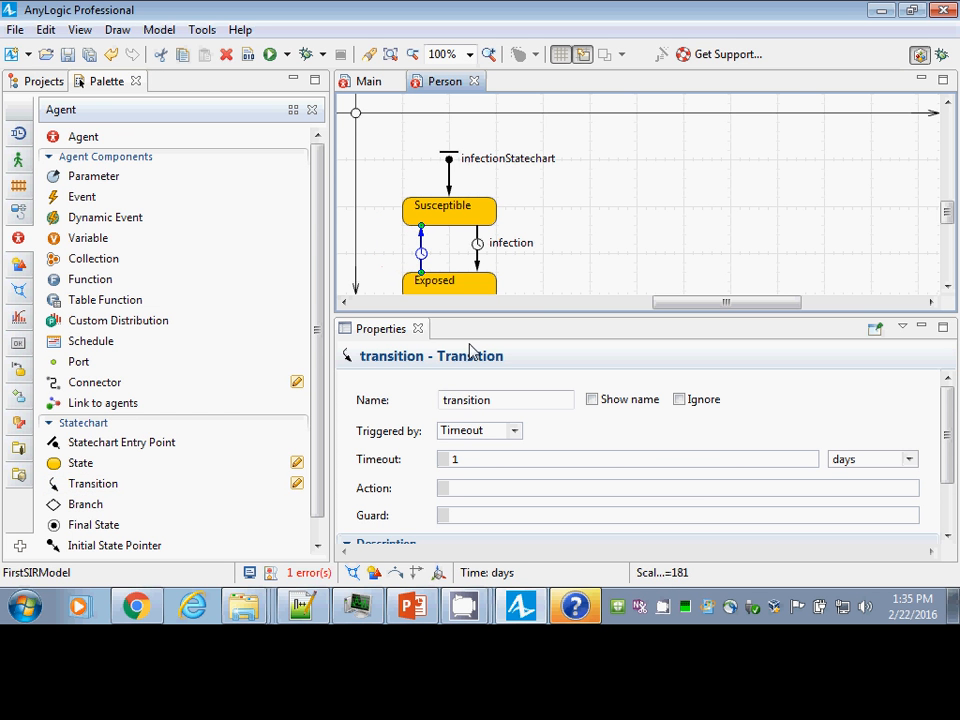
- Rename the return transition from Exposed to Susceptible as recovery and save the model
{"action": "double_click", "coordinate": [504, 401]}
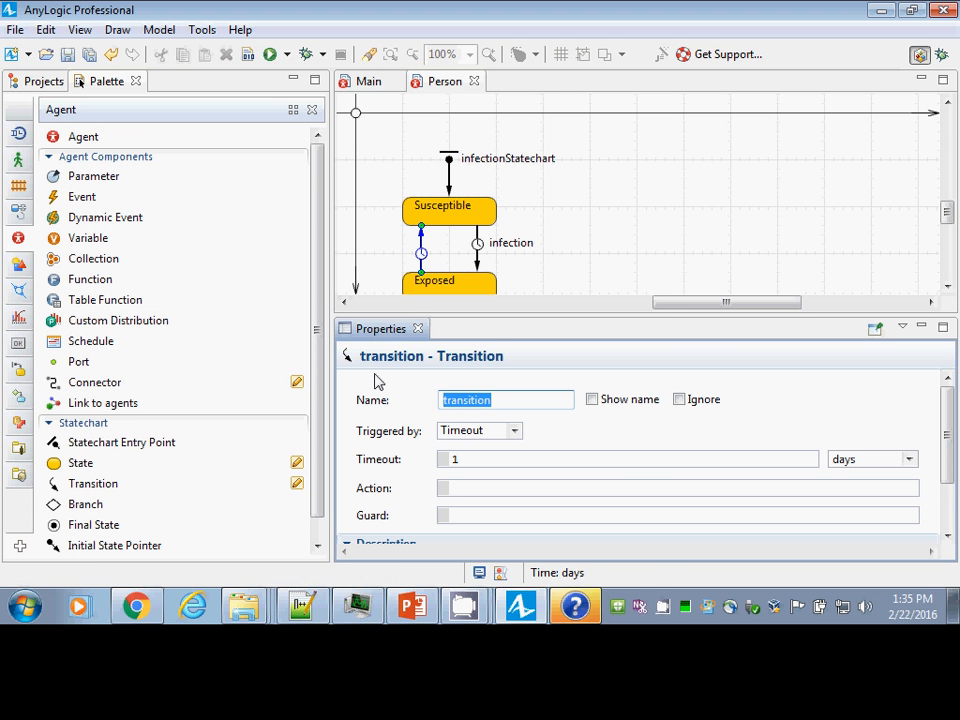
{"action": "type", "text": "recovery"}
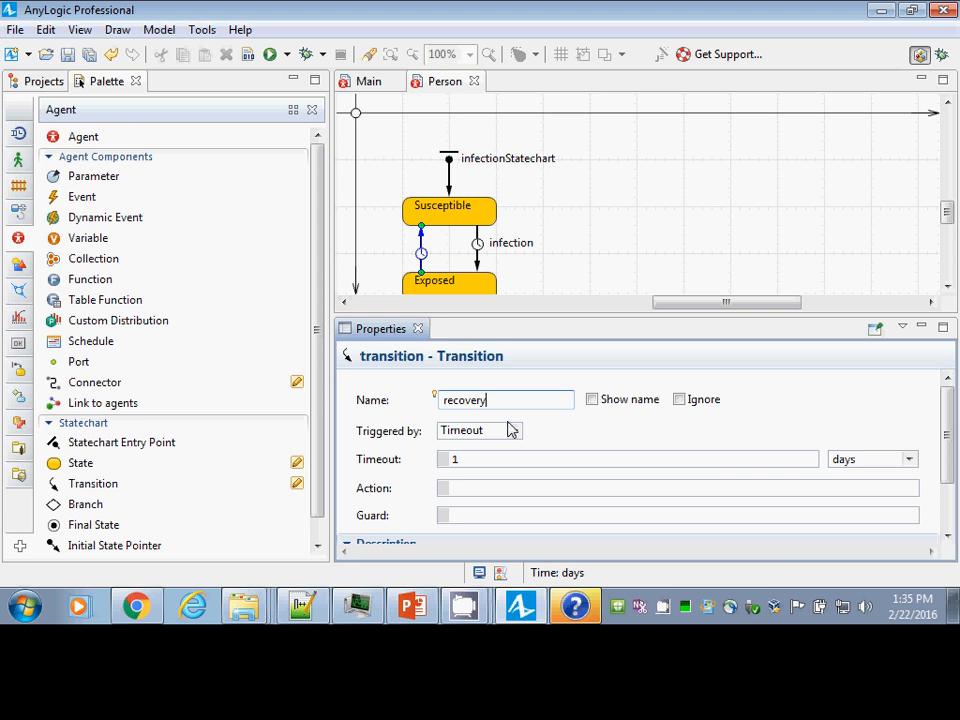
{"action": "key", "text": "Return"}
{"action": "key", "text": "ctrl+s"}
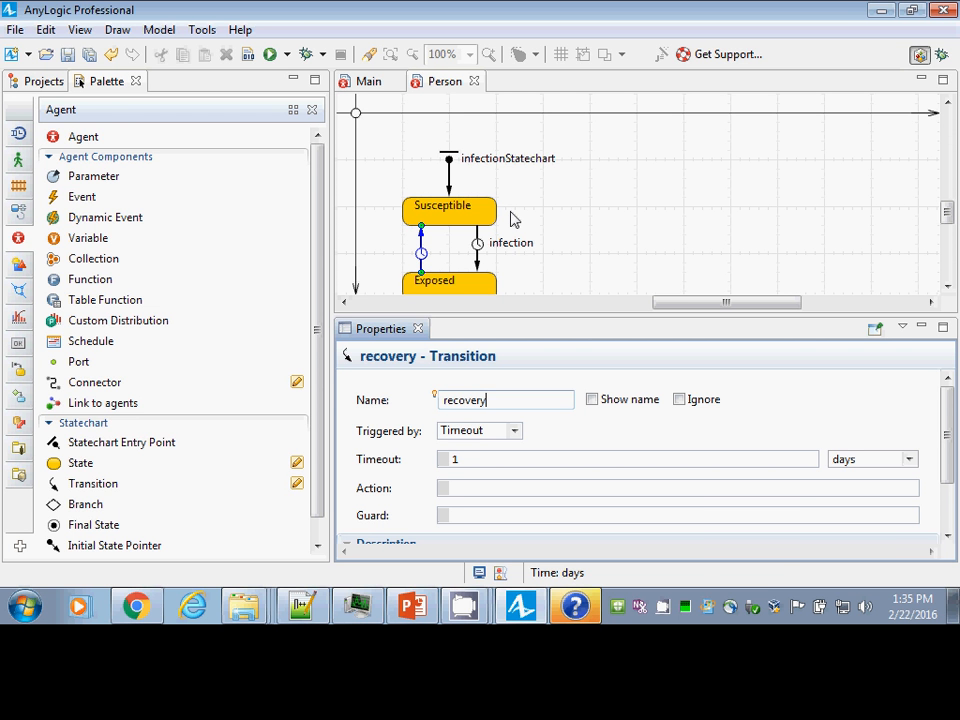
{"action": "key", "text": "ctrl+s"}
- Review the infectionStatechart entry point, the available statechart elements, and the properties of the infection and recovery transitions
{"action": "left_click", "coordinate": [947, 283]}
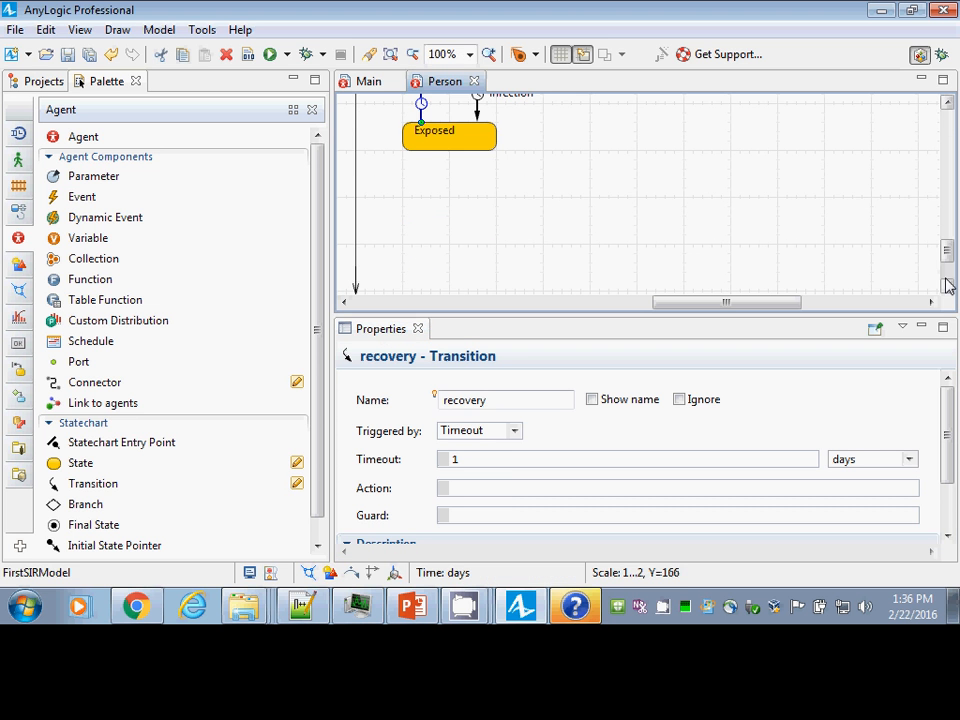
{"action": "left_click", "coordinate": [947, 104]}
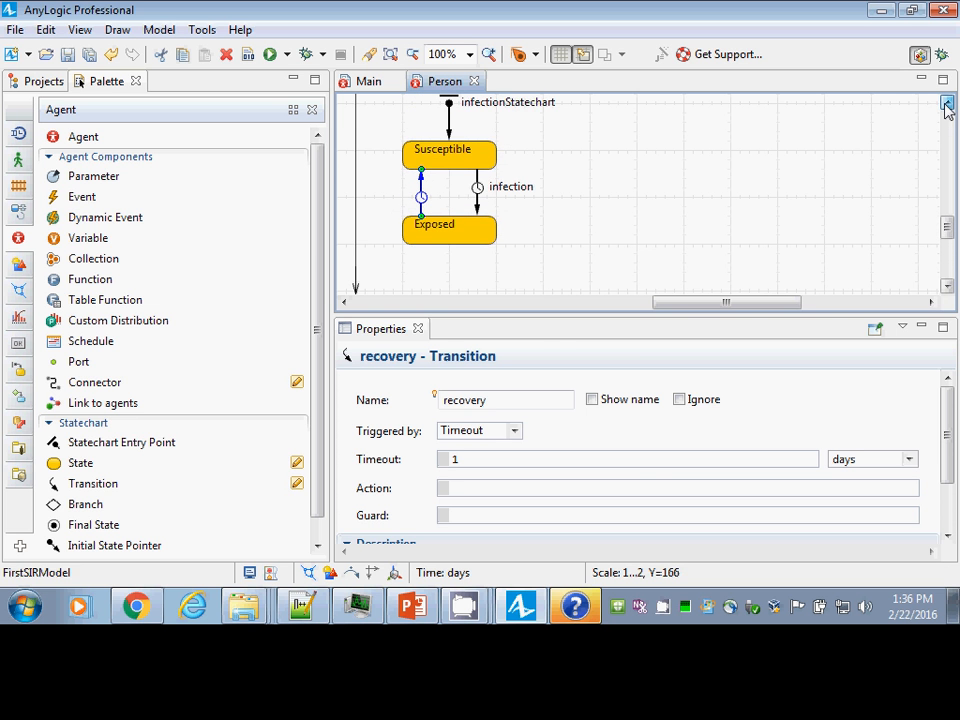
{"action": "left_click", "coordinate": [449, 113]}
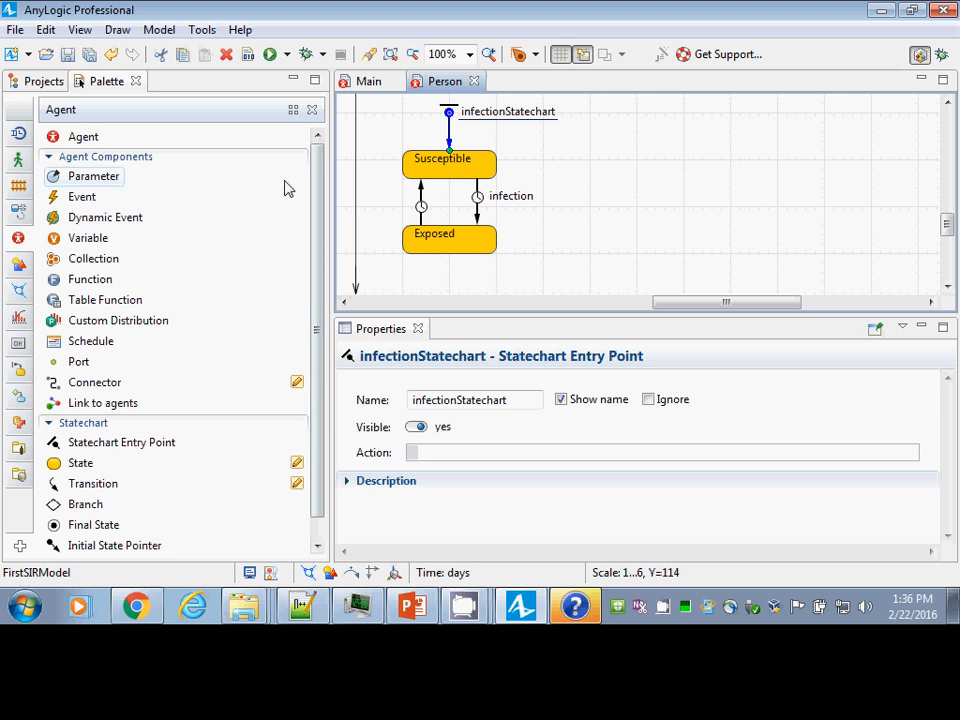
{"action": "left_click", "coordinate": [20, 372]}
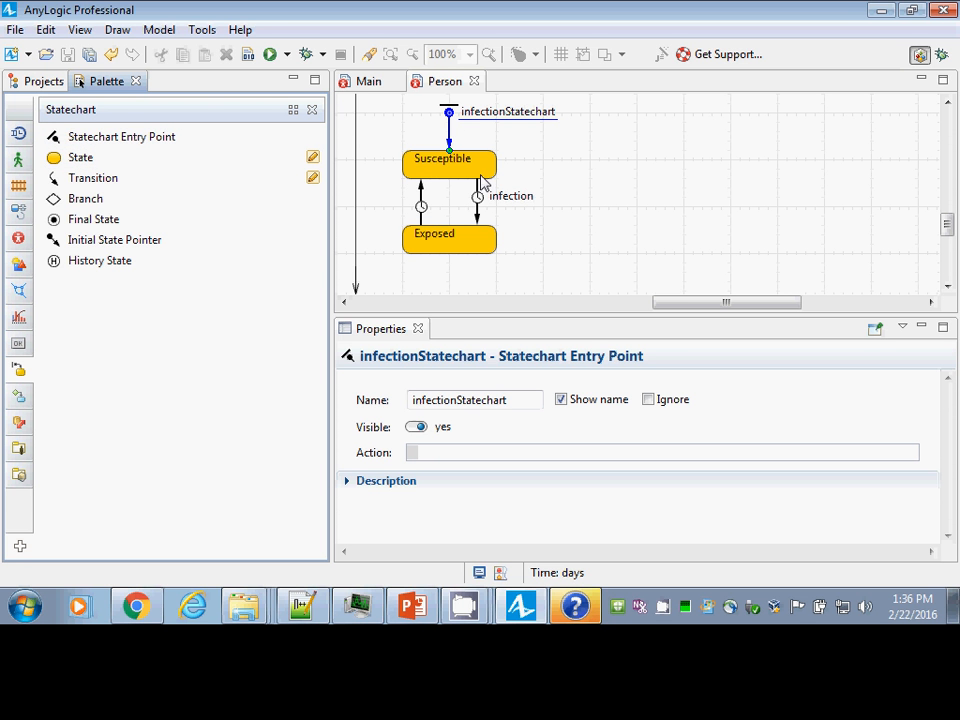
{"action": "left_click", "coordinate": [477, 197]}
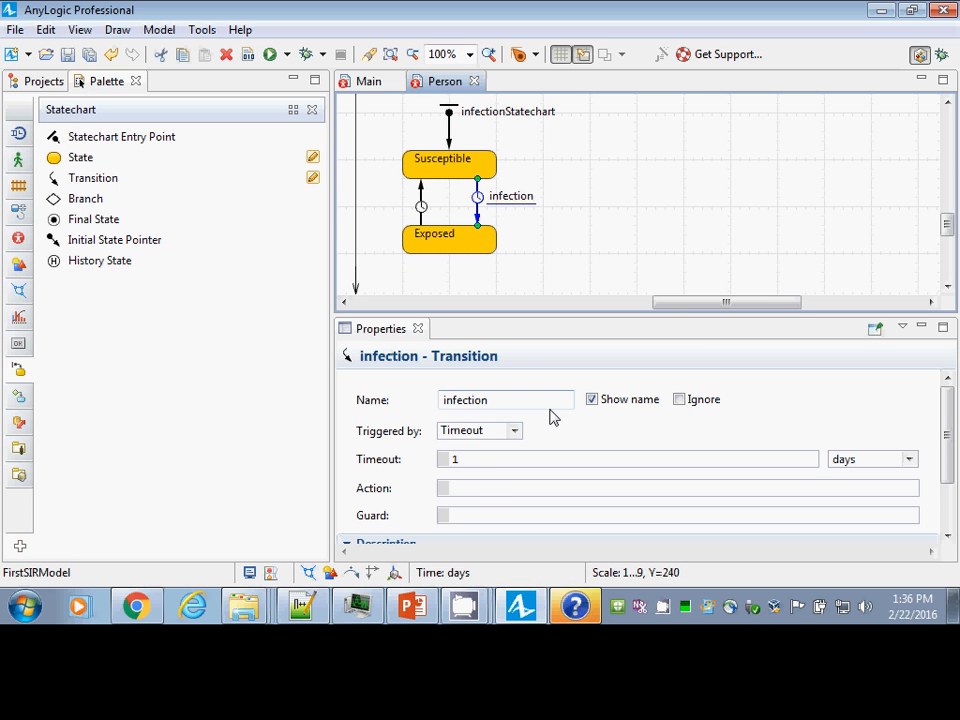
{"action": "left_click", "coordinate": [421, 191]}
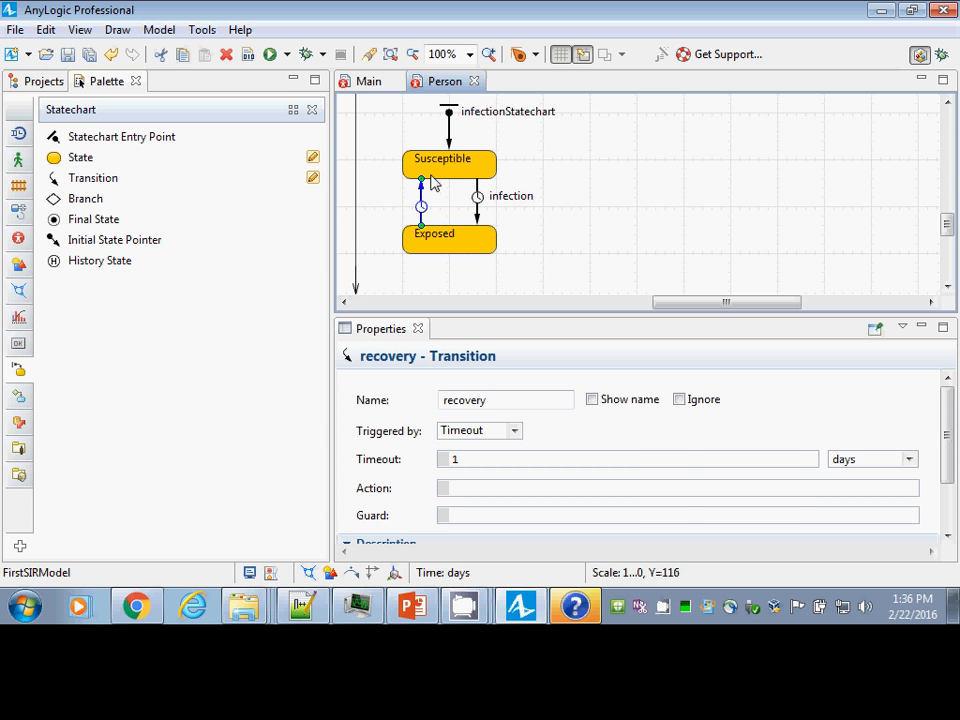
- Run the Simulation: Main experiment of FirstSIRModel and start the model
{"action": "left_click", "coordinate": [43, 84]}
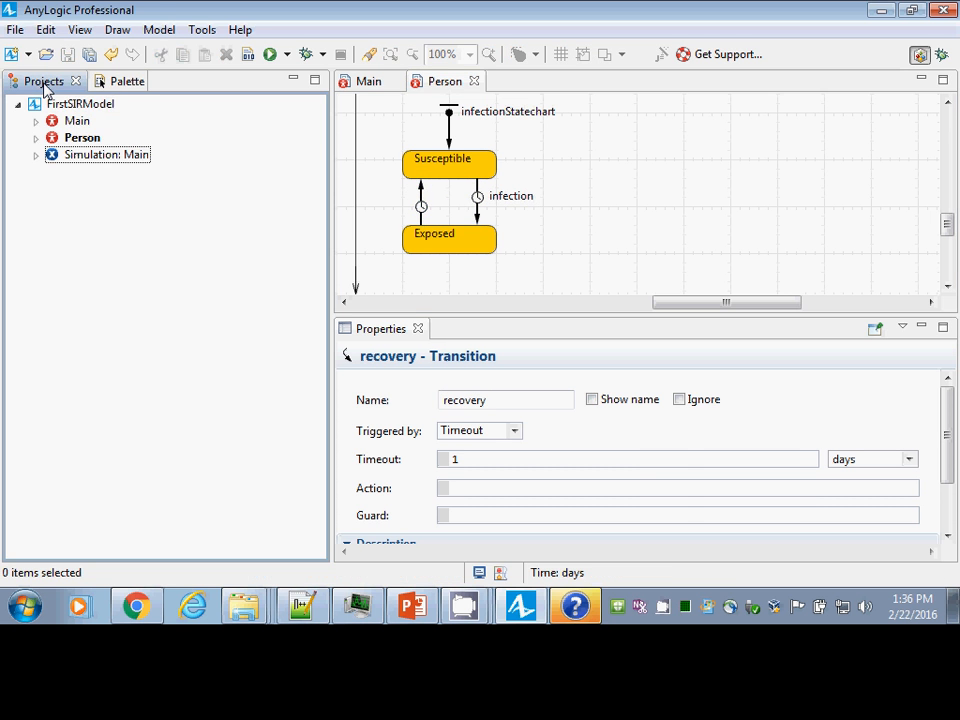
{"action": "right_click", "coordinate": [75, 157]}
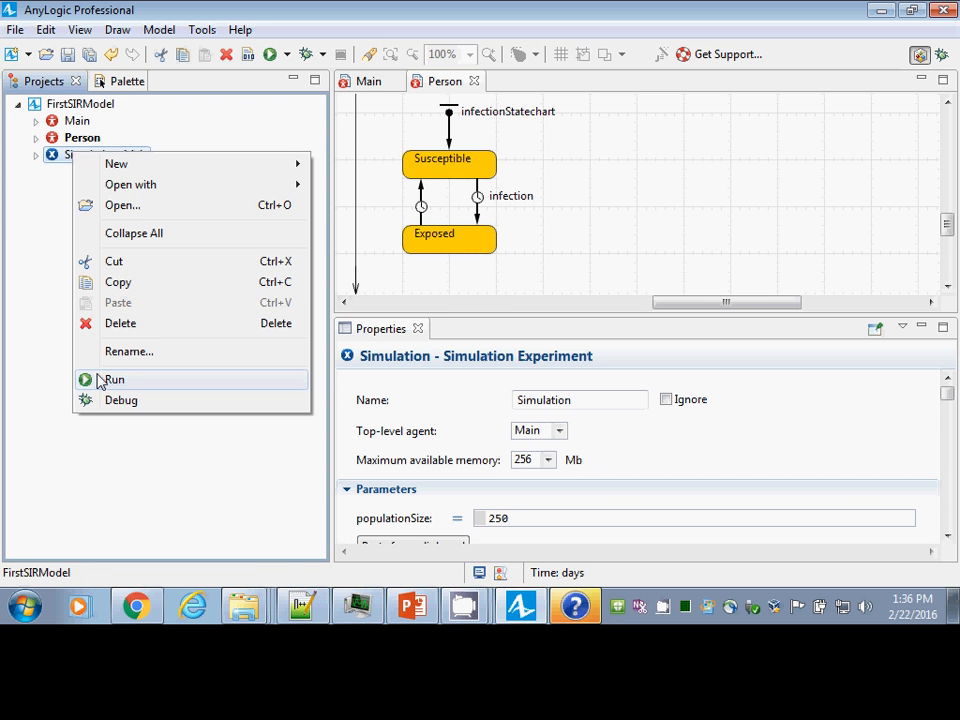
{"action": "left_click_drag", "start_coordinate": [463, 104], "coordinate": [666, 171]}
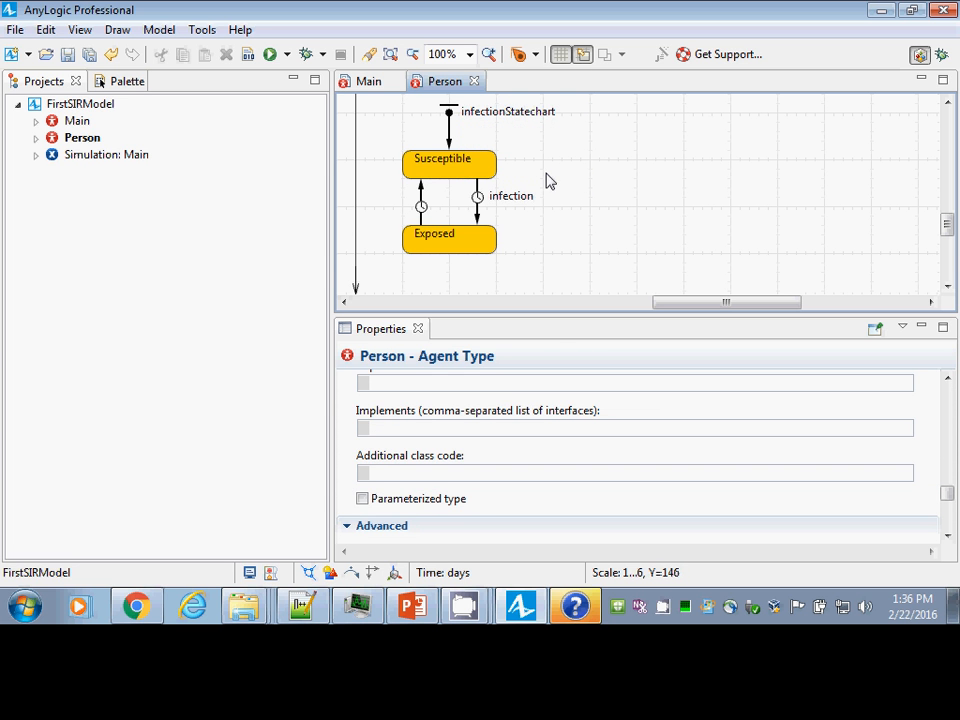
{"action": "right_click", "coordinate": [83, 157]}
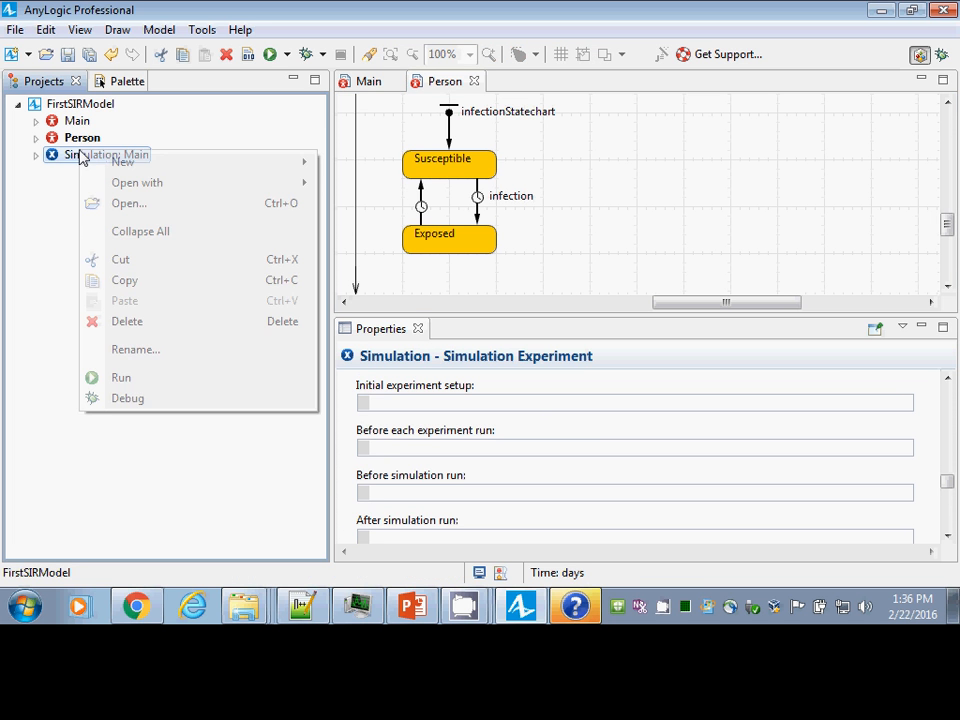
{"action": "left_click", "coordinate": [137, 378]}
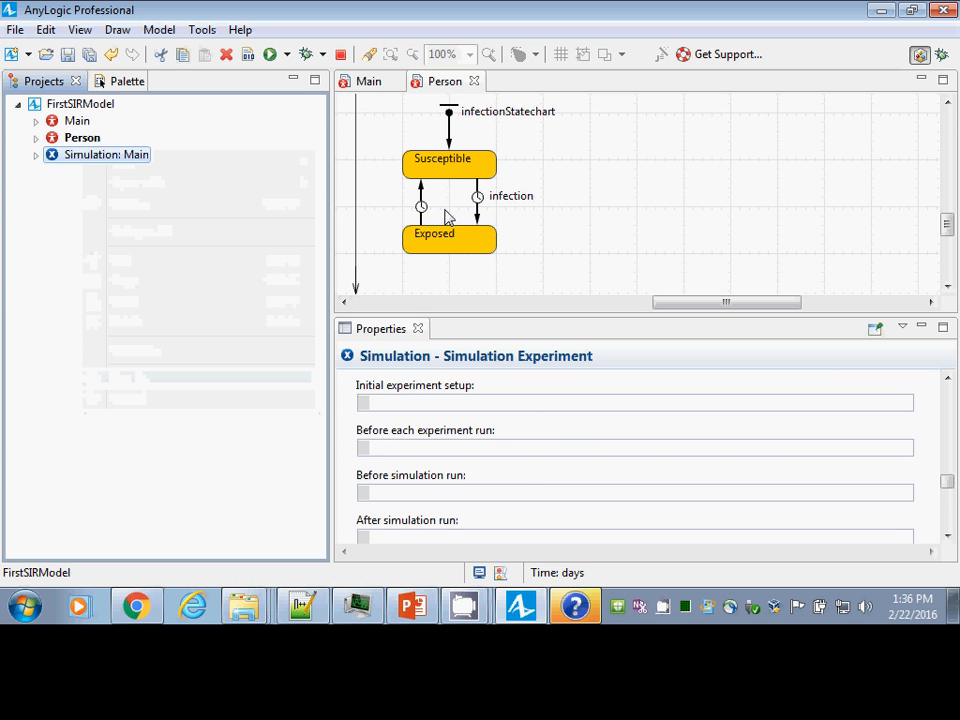
{"action": "left_click", "coordinate": [92, 148]}
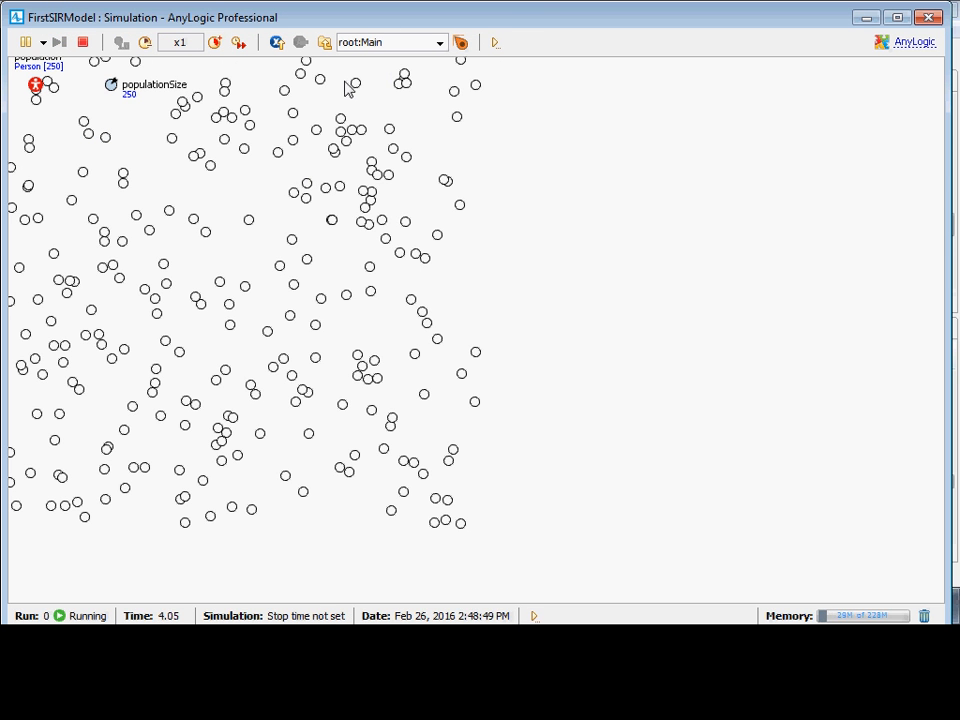
- Examine the running statecharts of the individual Person agents from population[0] through population[10], and close the simulation
{"action": "left_click", "coordinate": [378, 42]}
{"action": "left_click", "coordinate": [396, 75]}
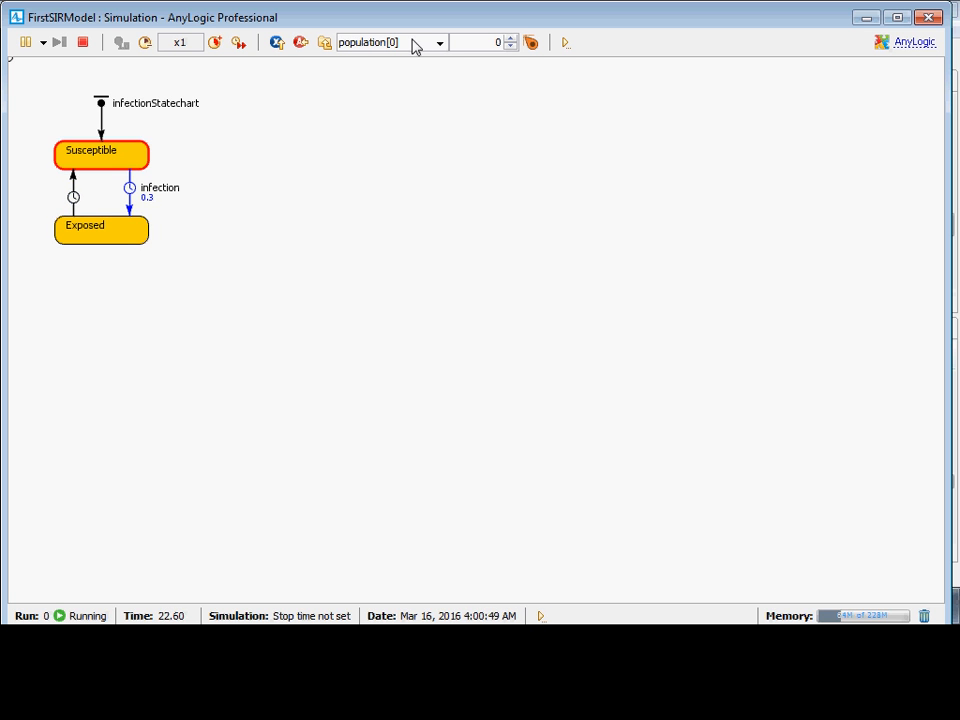
{"action": "left_click", "coordinate": [508, 38]}
{"action": "left_click", "coordinate": [508, 38]}
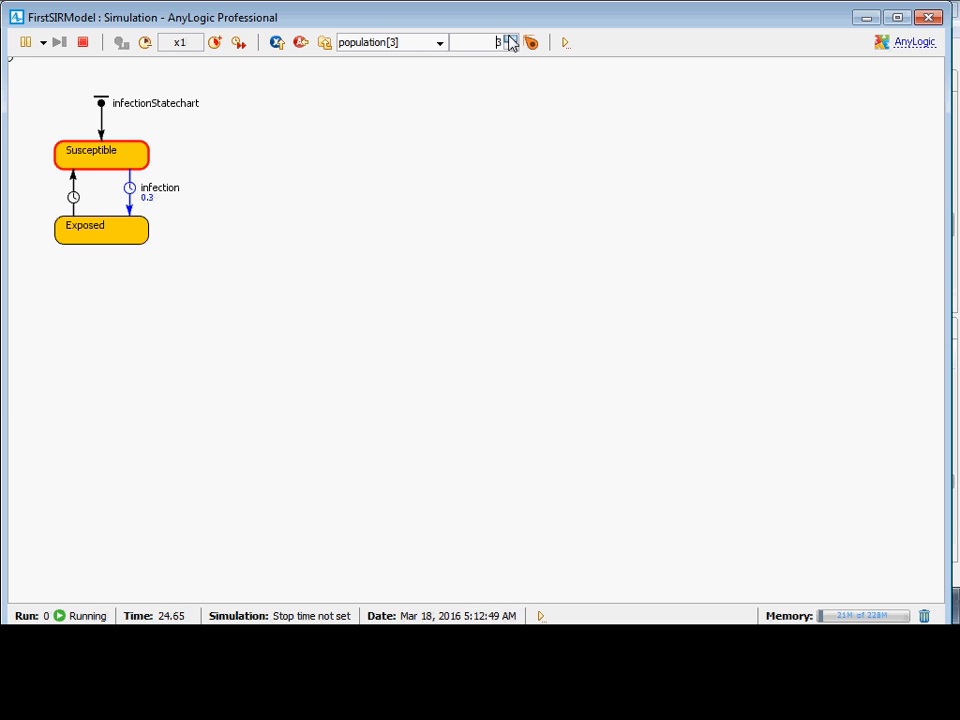
{"action": "left_click", "coordinate": [508, 38]}
{"action": "left_click", "coordinate": [508, 38]}
{"action": "left_click", "coordinate": [508, 38]}
{"action": "left_click", "coordinate": [509, 38]}
{"action": "left_click", "coordinate": [509, 38]}
{"action": "left_click", "coordinate": [509, 38]}
{"action": "left_click", "coordinate": [509, 38]}
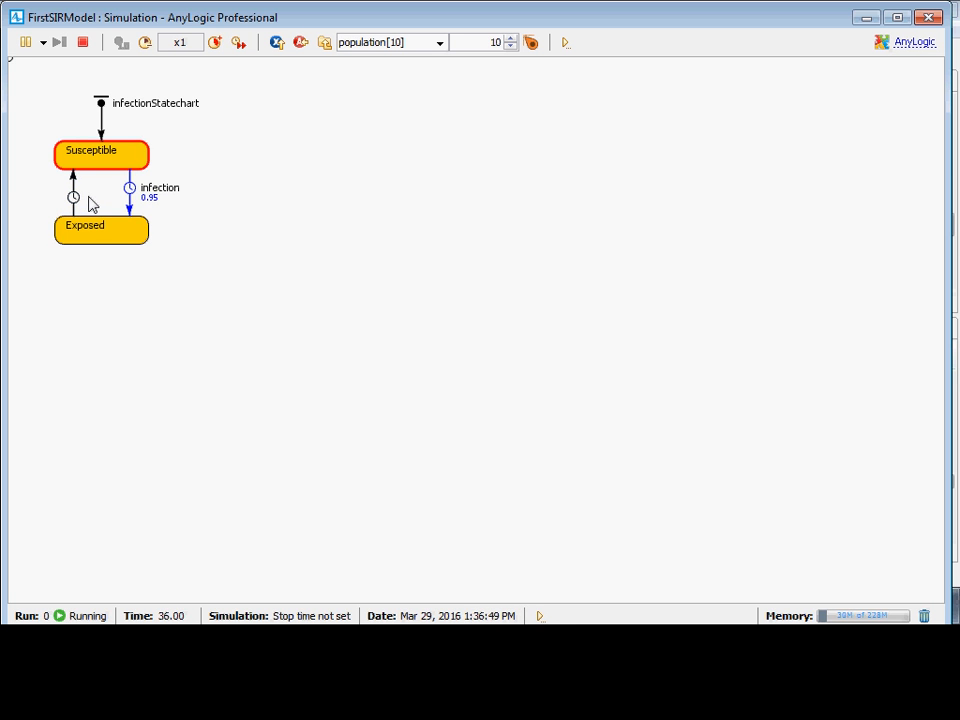
{"action": "left_click", "coordinate": [929, 17]}
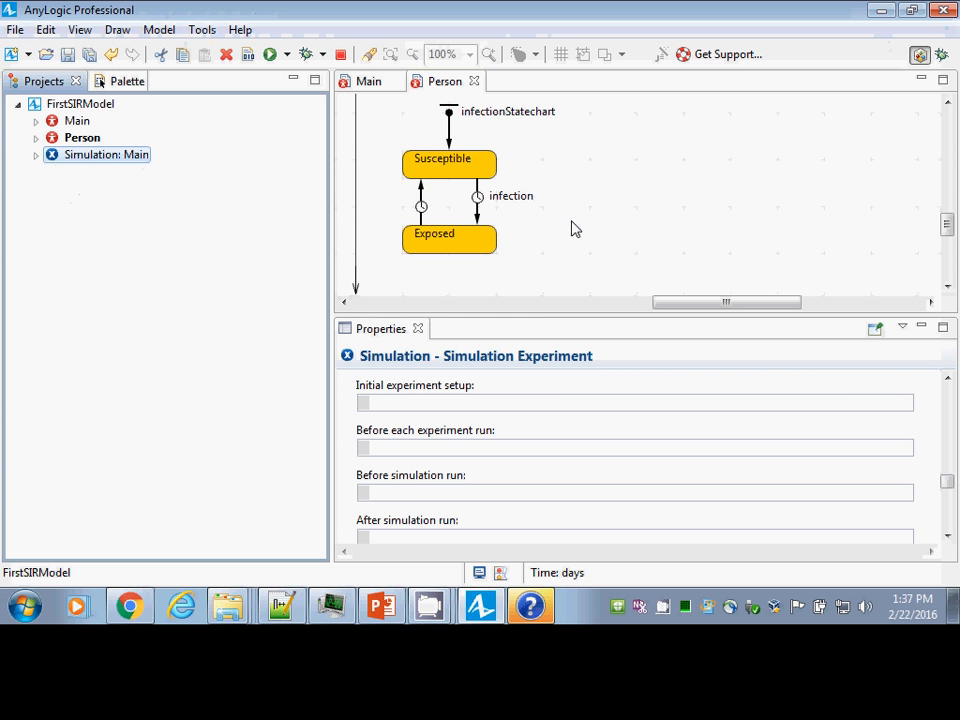
- Show the recovery transition's name in the diagram, move its label to the left of the arrow, and save the model
{"action": "left_click", "coordinate": [421, 206]}
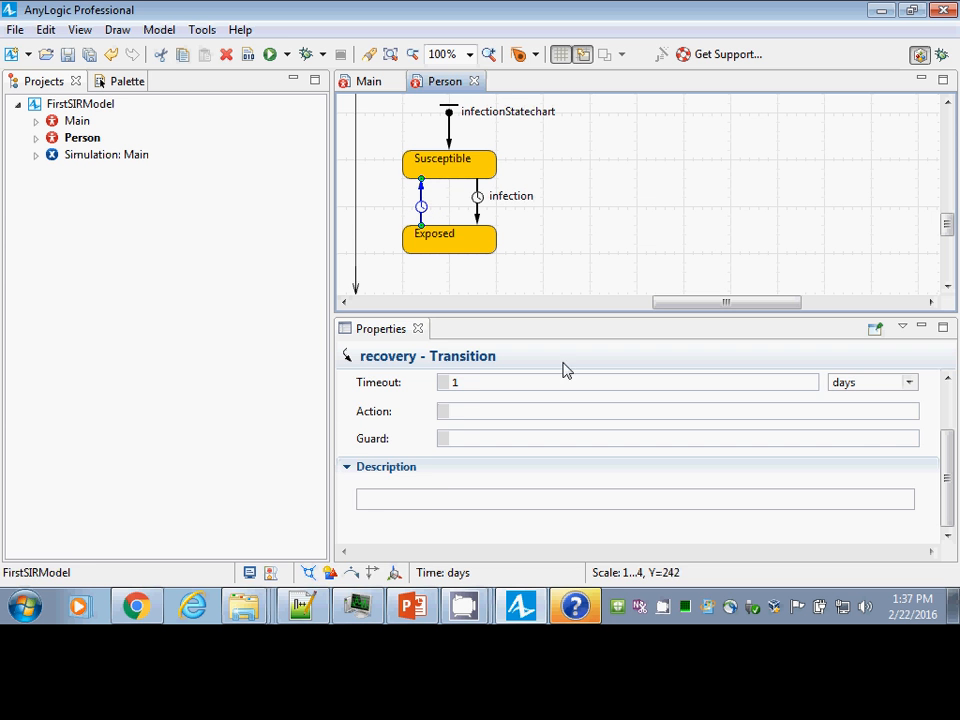
{"action": "left_click_drag", "start_coordinate": [947, 432], "coordinate": [947, 400]}
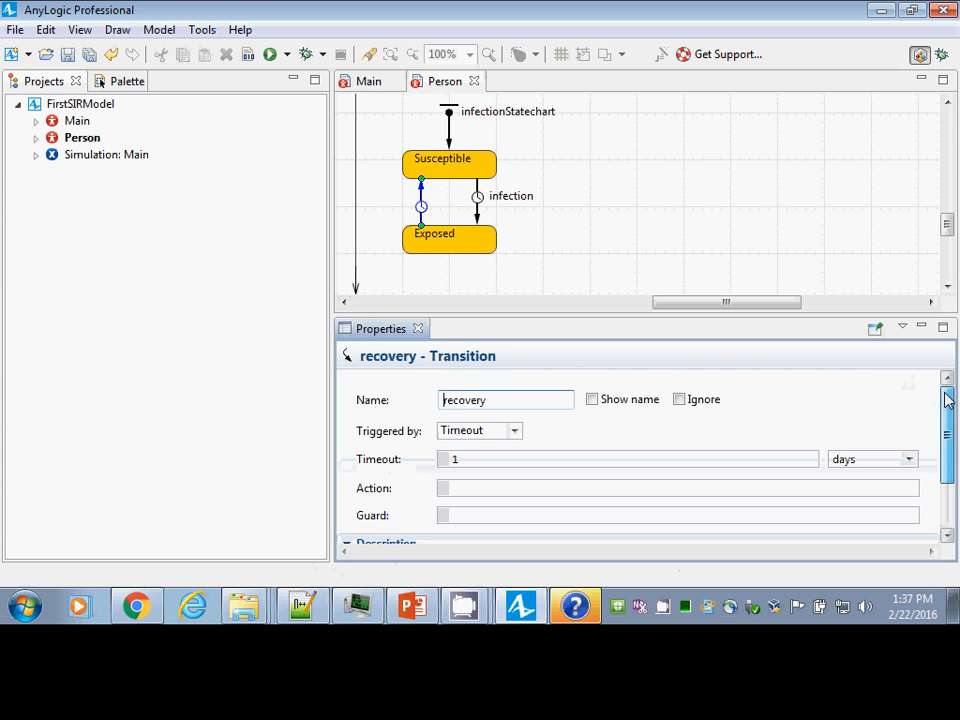
{"action": "left_click", "coordinate": [591, 399]}
{"action": "left_click", "coordinate": [449, 270]}
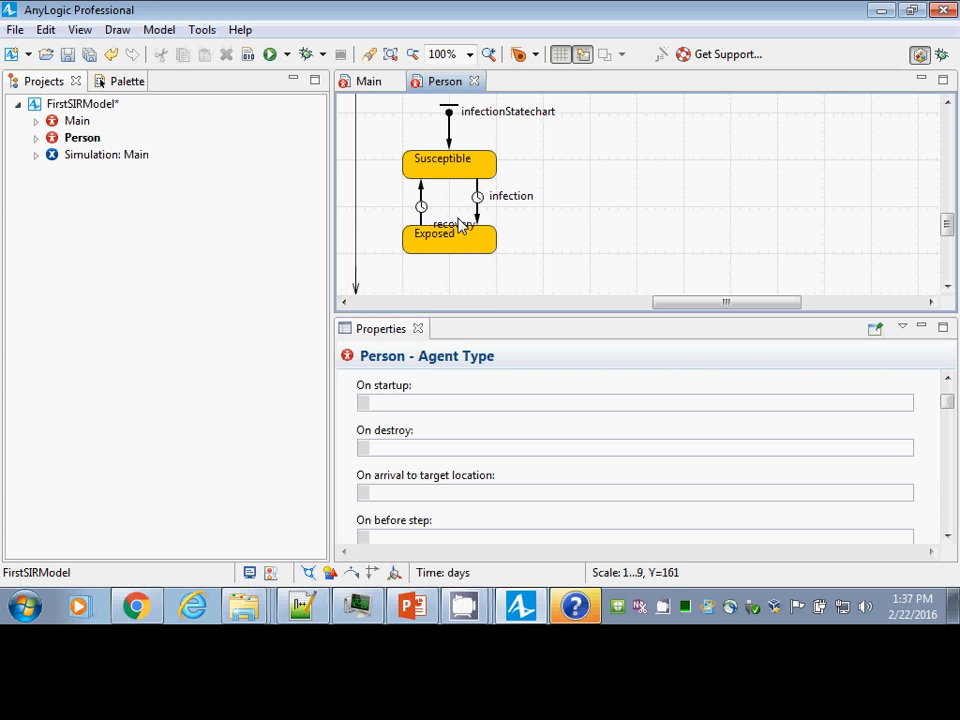
{"action": "left_click", "coordinate": [422, 206]}
{"action": "left_click_drag", "start_coordinate": [450, 223], "coordinate": [390, 210]}
{"action": "key", "text": "ctrl+s"}
- Run the Simulation: Main experiment again, examine the statechart of agent population[0], and close the simulation
{"action": "right_click", "coordinate": [110, 158]}
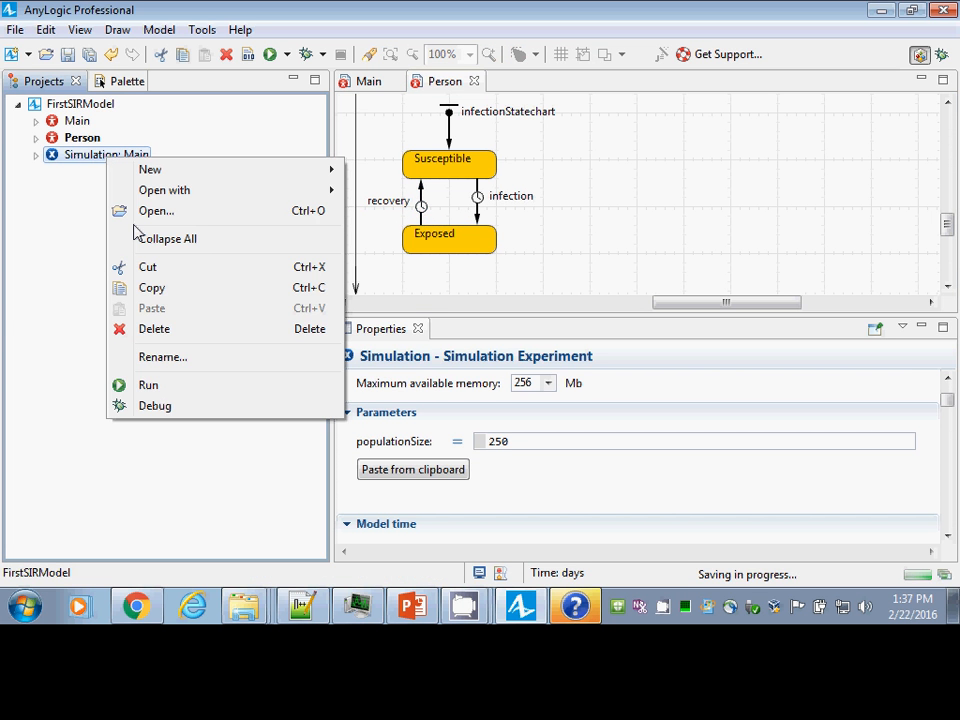
{"action": "left_click", "coordinate": [161, 388]}
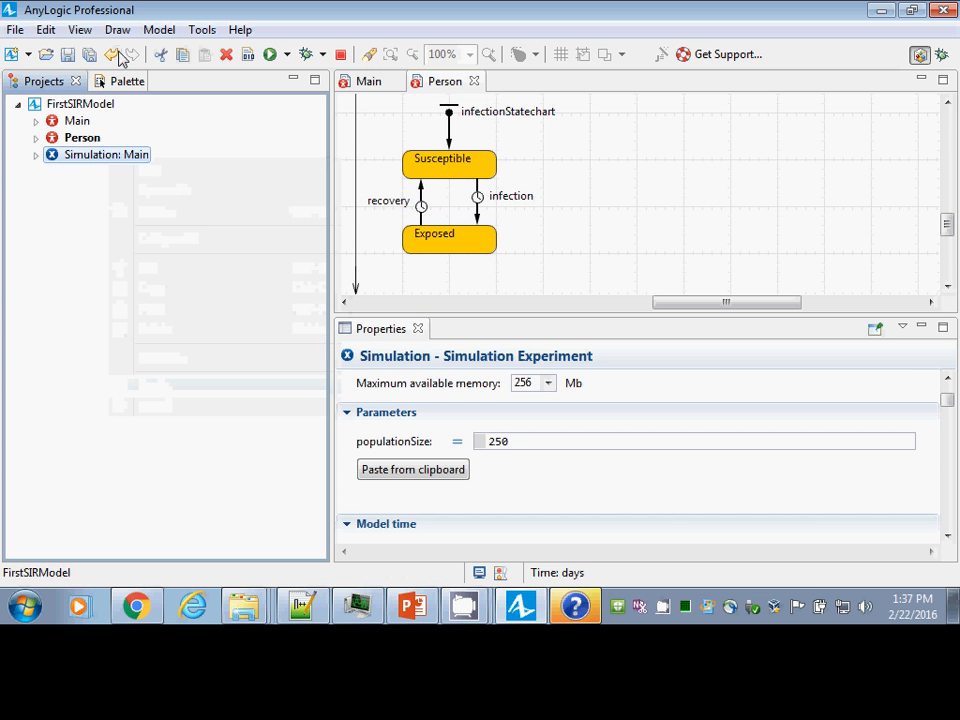
{"action": "left_click", "coordinate": [96, 145]}
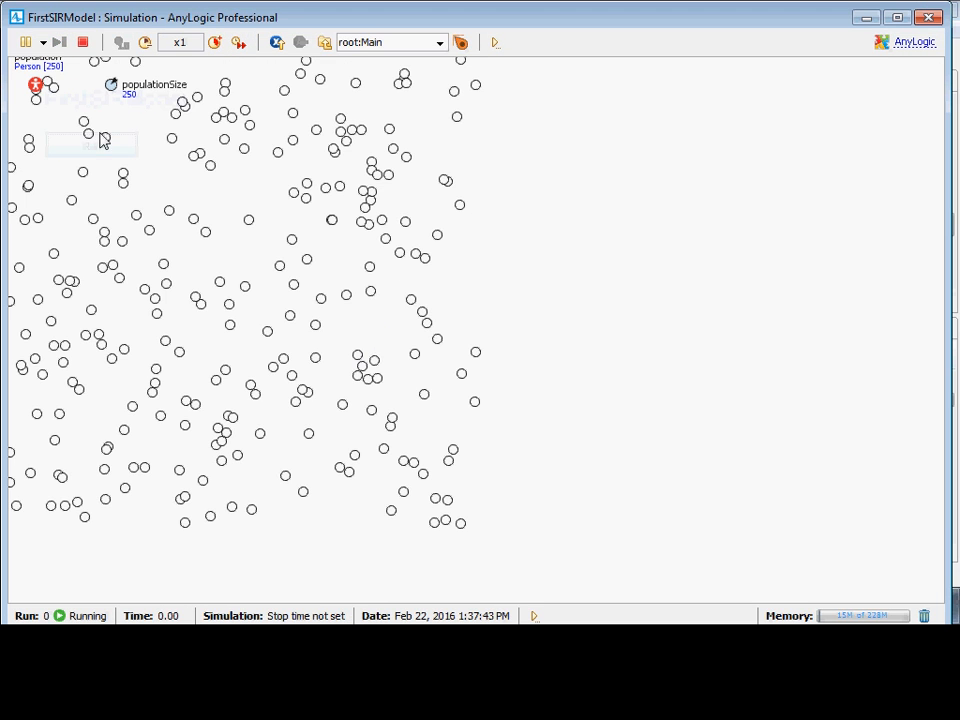
{"action": "left_click", "coordinate": [345, 42]}
{"action": "left_click", "coordinate": [364, 75]}
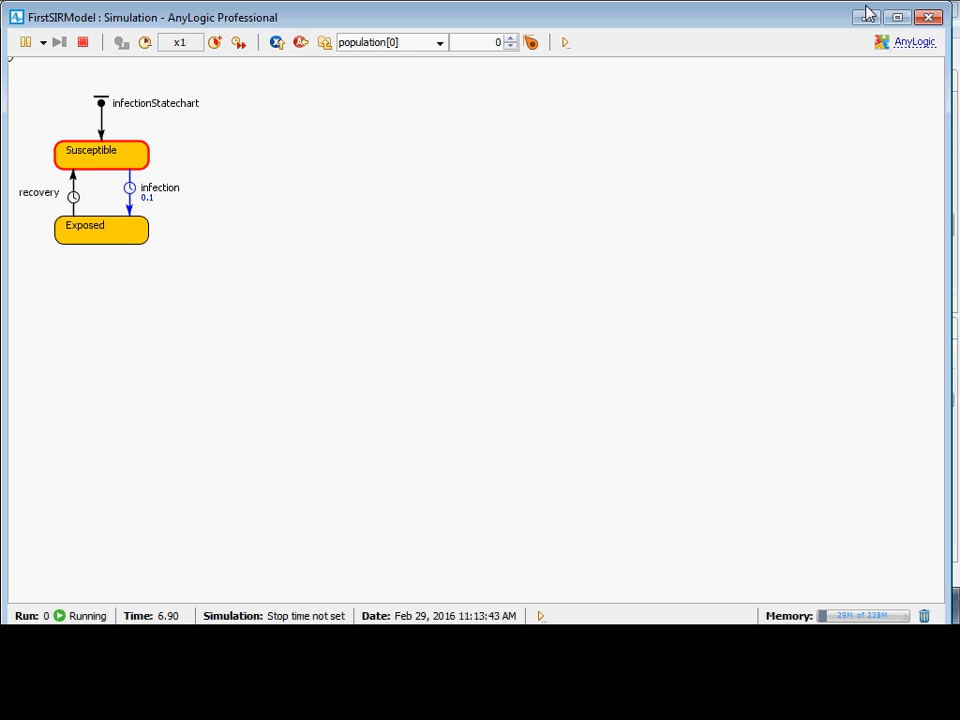
{"action": "left_click", "coordinate": [928, 17]}
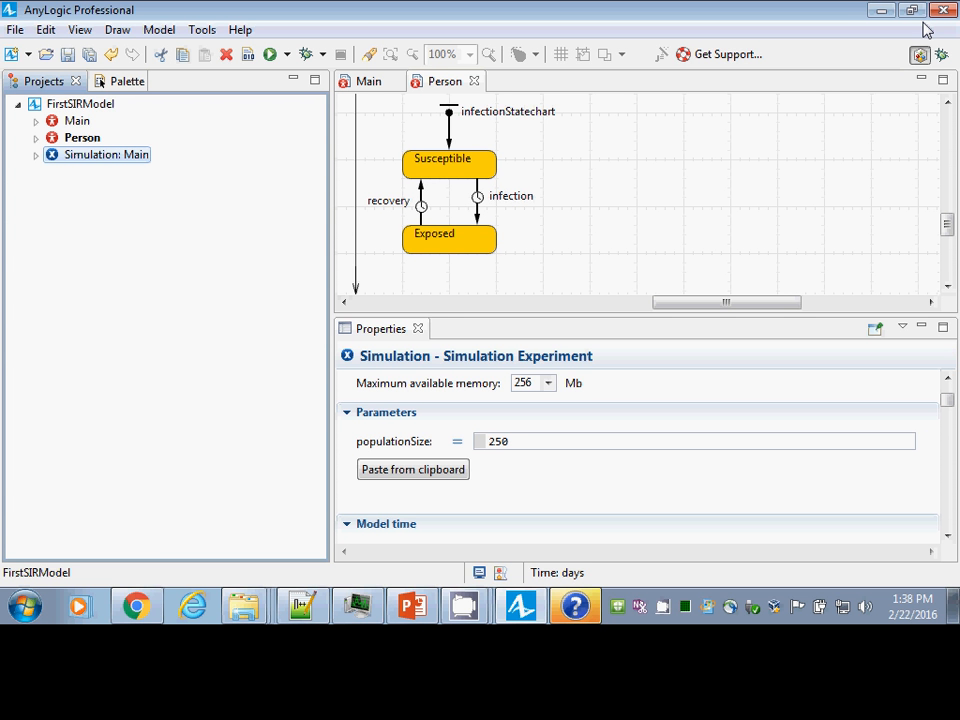
- Set the Susceptible state's fill color to lime
{"action": "left_click", "coordinate": [947, 104]}
{"action": "left_click", "coordinate": [947, 104]}
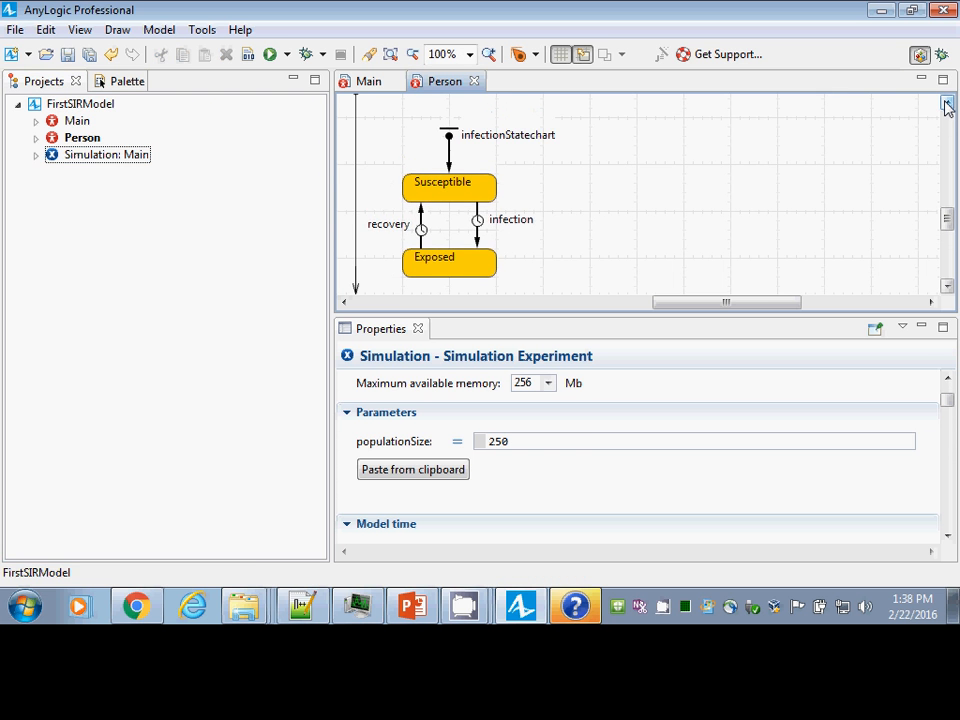
{"action": "left_click", "coordinate": [947, 104]}
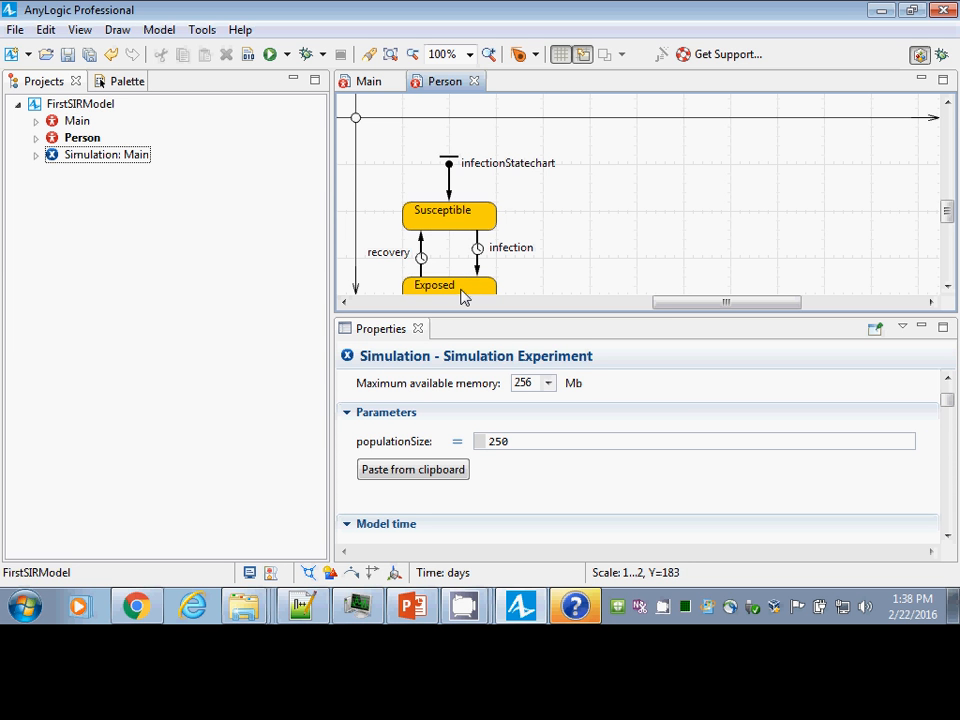
{"action": "left_click", "coordinate": [469, 214]}
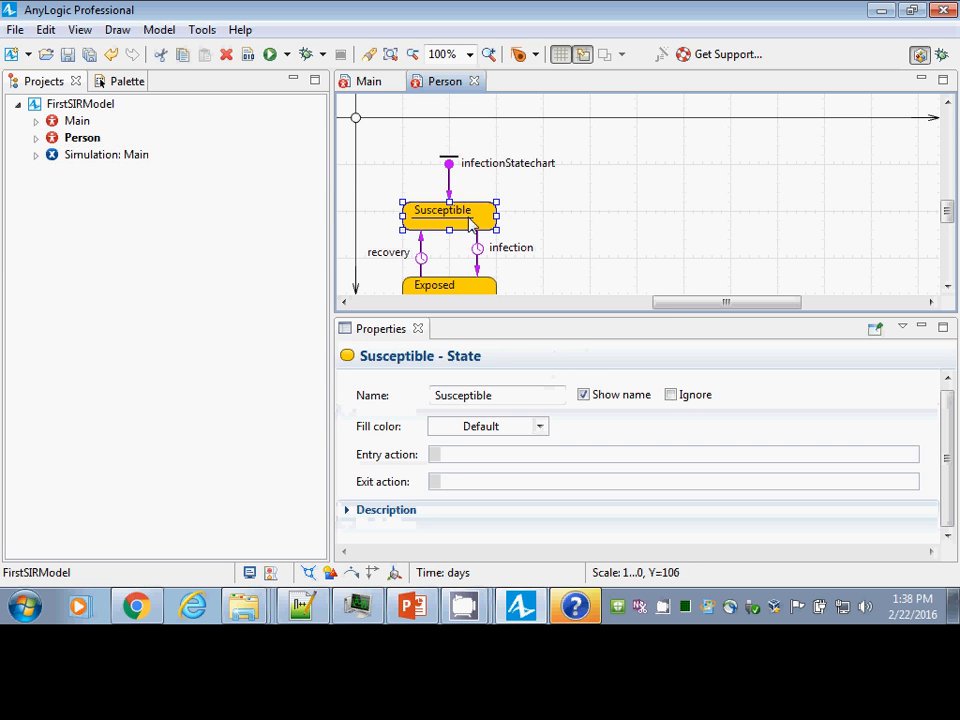
{"action": "left_click", "coordinate": [540, 429]}
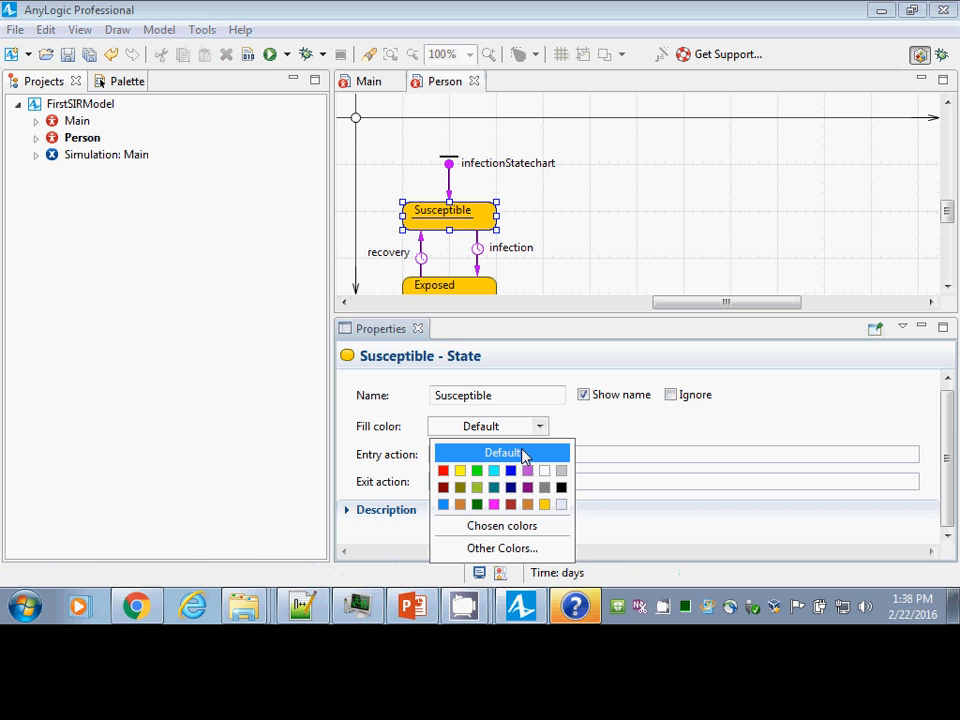
{"action": "left_click", "coordinate": [477, 470]}
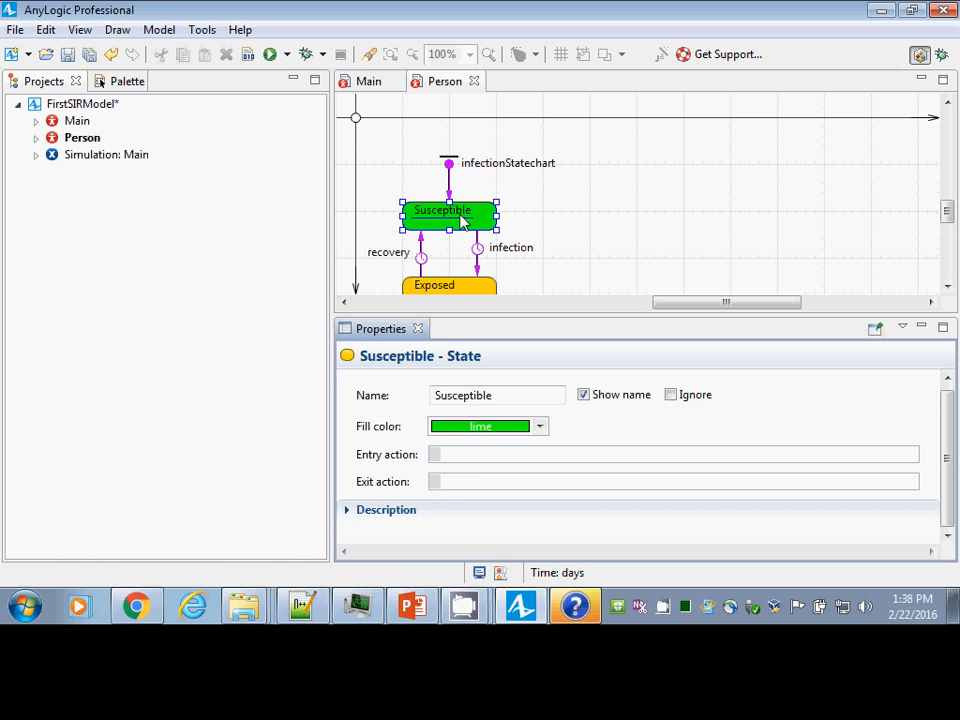
- Set the Exposed state's fill color to yellow
{"action": "left_click", "coordinate": [468, 285]}
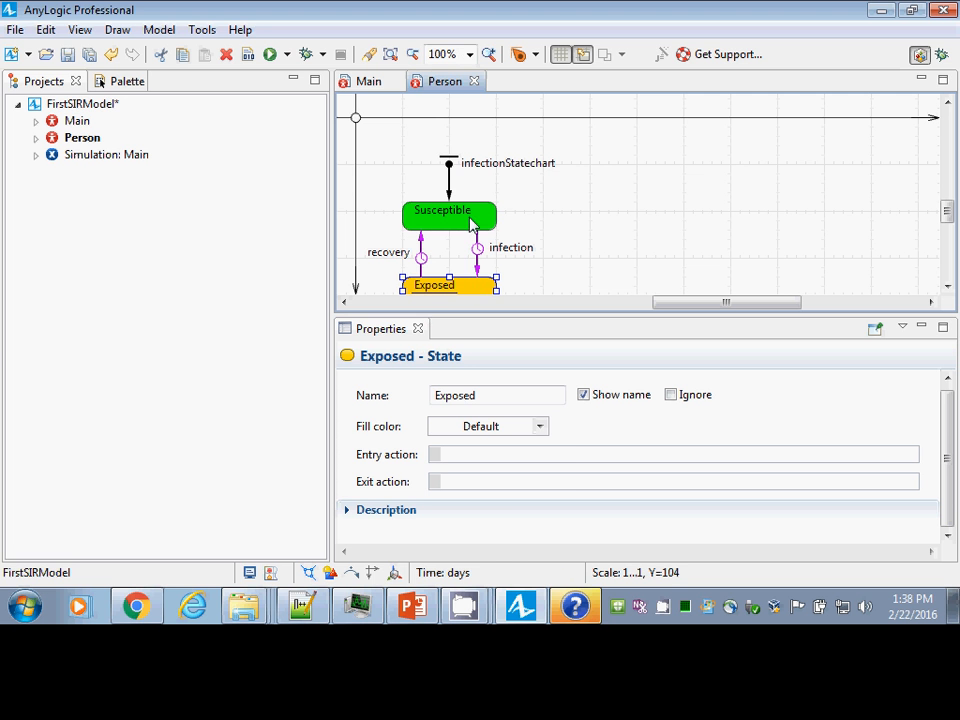
{"action": "left_click", "coordinate": [540, 427]}
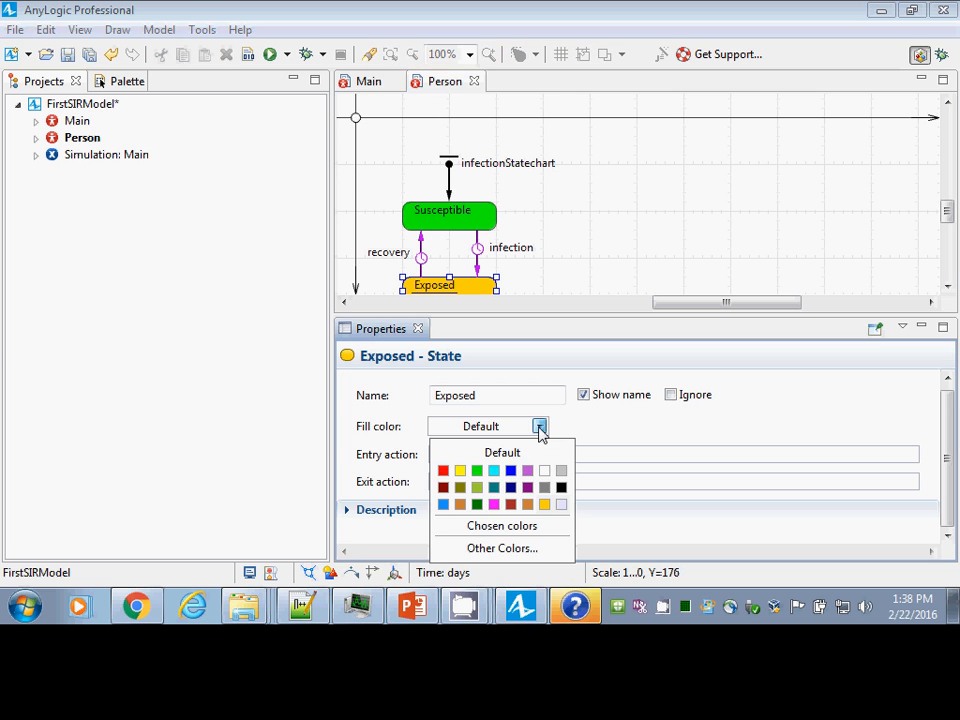
{"action": "left_click", "coordinate": [459, 471]}
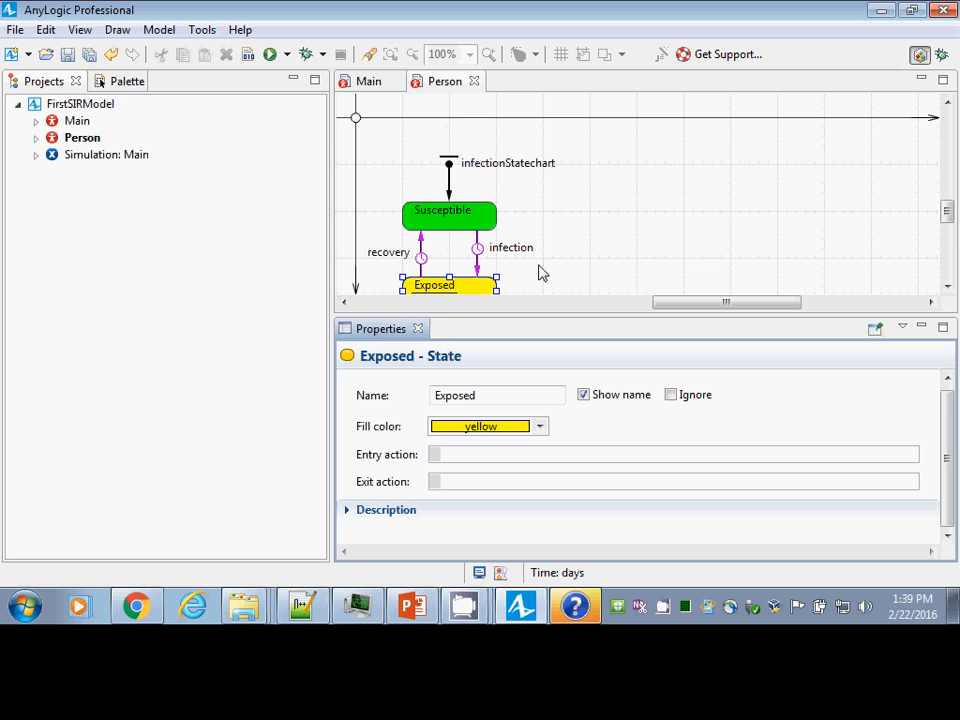
- Run the Simulation: Main experiment to examine the statechart's new state colors at runtime
{"action": "left_click", "coordinate": [69, 103]}
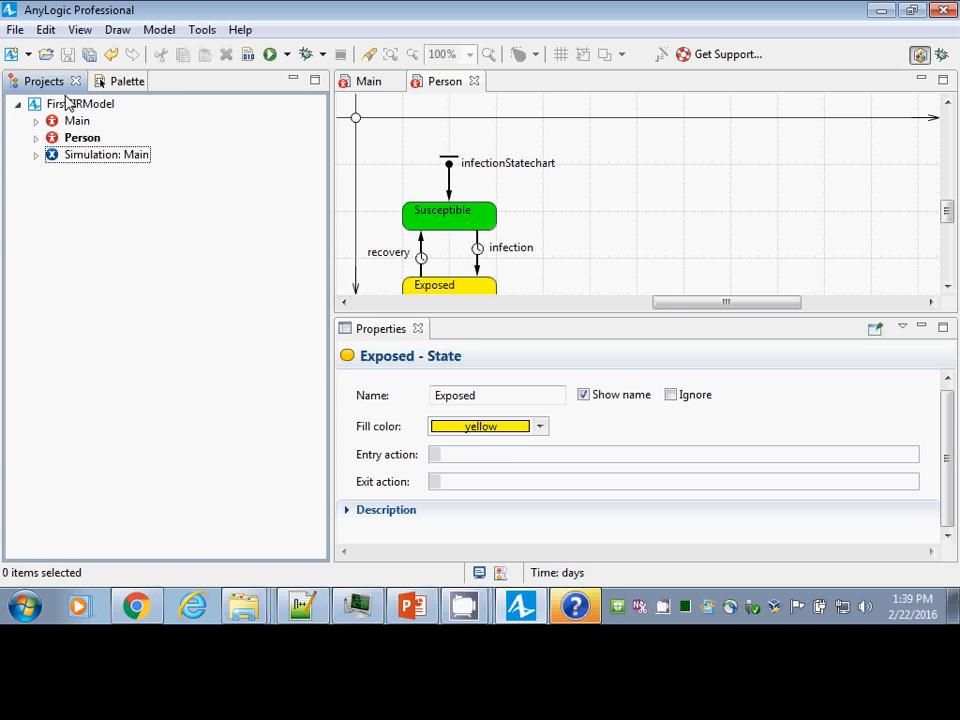
{"action": "right_click", "coordinate": [85, 156]}
{"action": "left_click", "coordinate": [141, 380]}
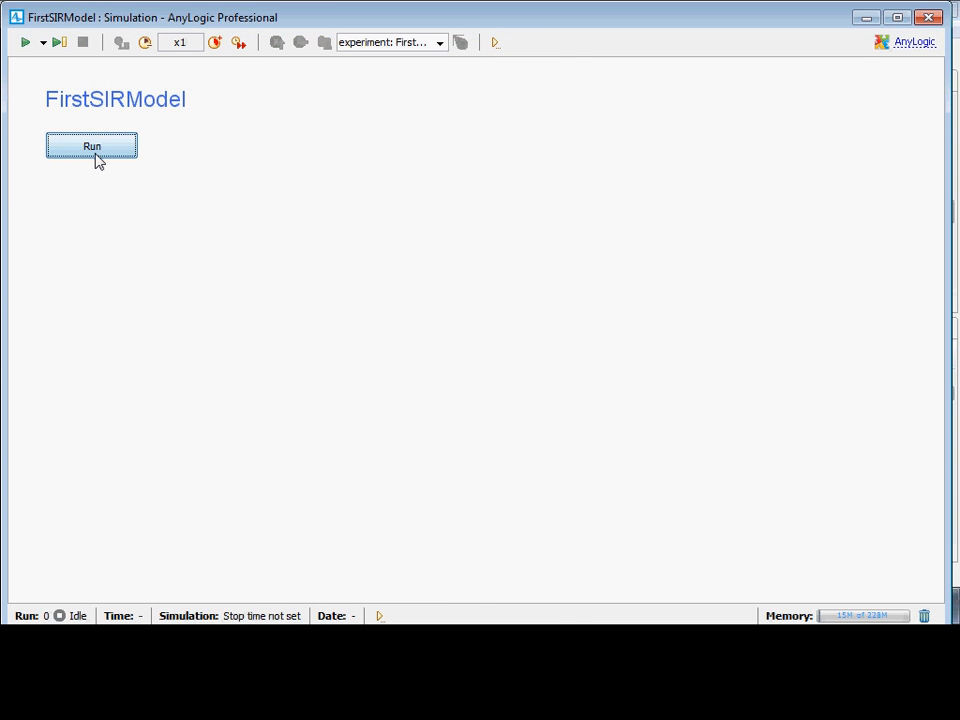
{"action": "left_click", "coordinate": [94, 150]}
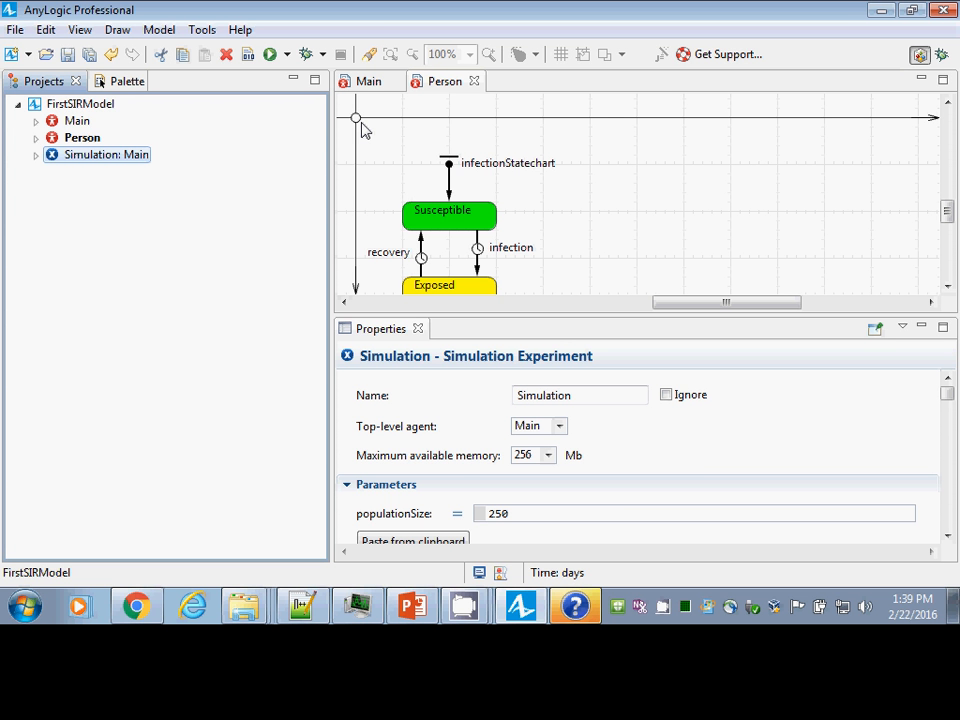
- Add a variable named color to the Person agent, above the infectionStatechart entry point
{"action": "left_click", "coordinate": [120, 83]}
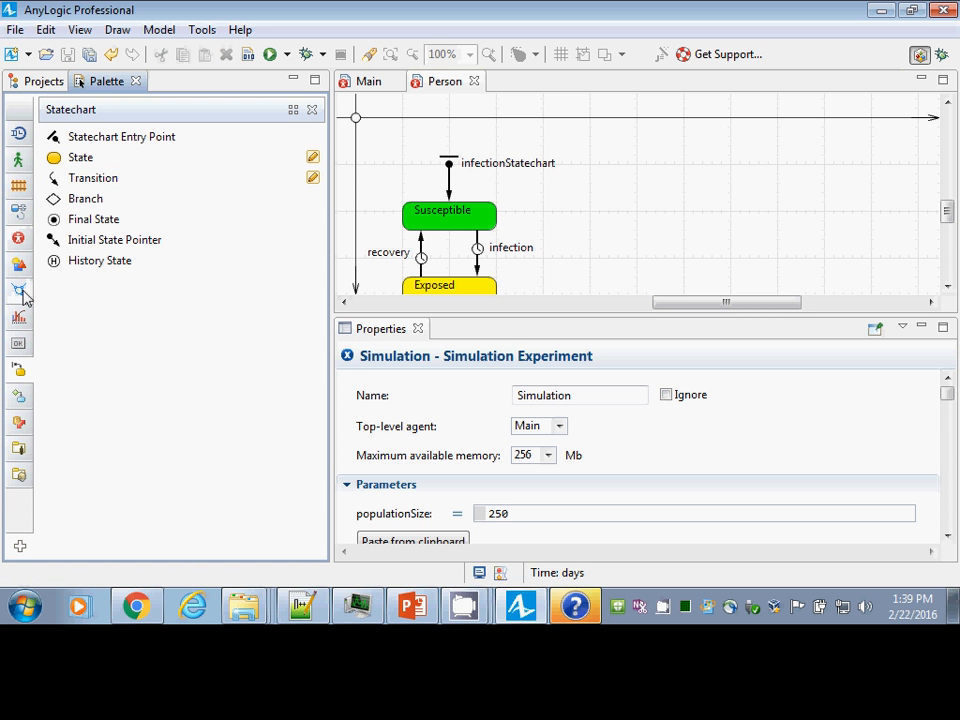
{"action": "left_click", "coordinate": [18, 238]}
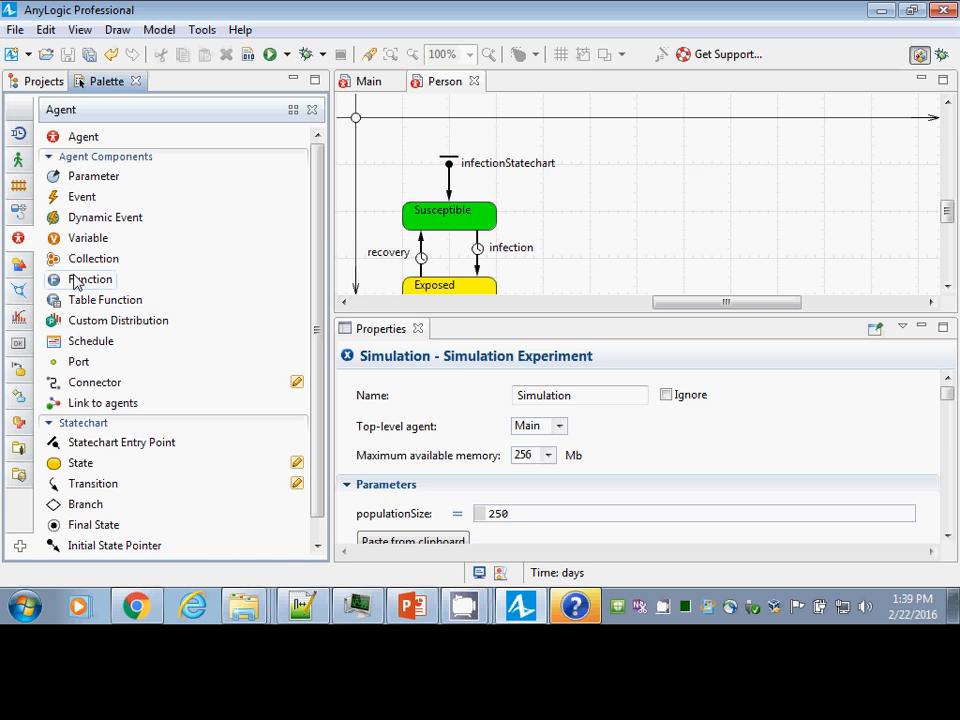
{"action": "left_click_drag", "start_coordinate": [66, 237], "coordinate": [392, 136]}
{"action": "type", "text": "colo"}
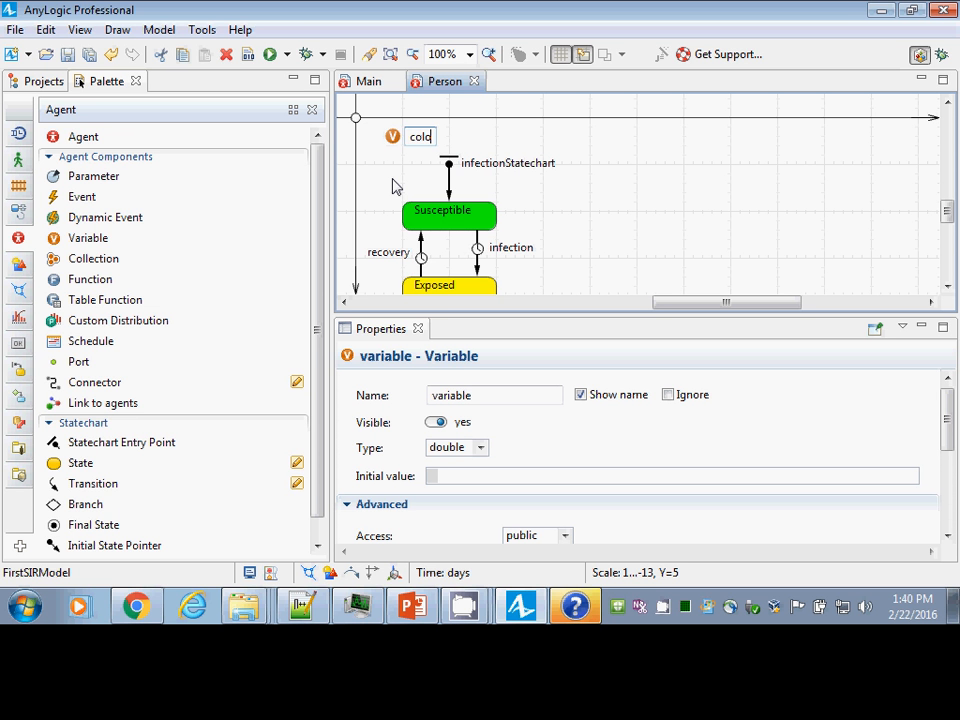
{"action": "type", "text": "r"}
{"action": "key", "text": "Return"}
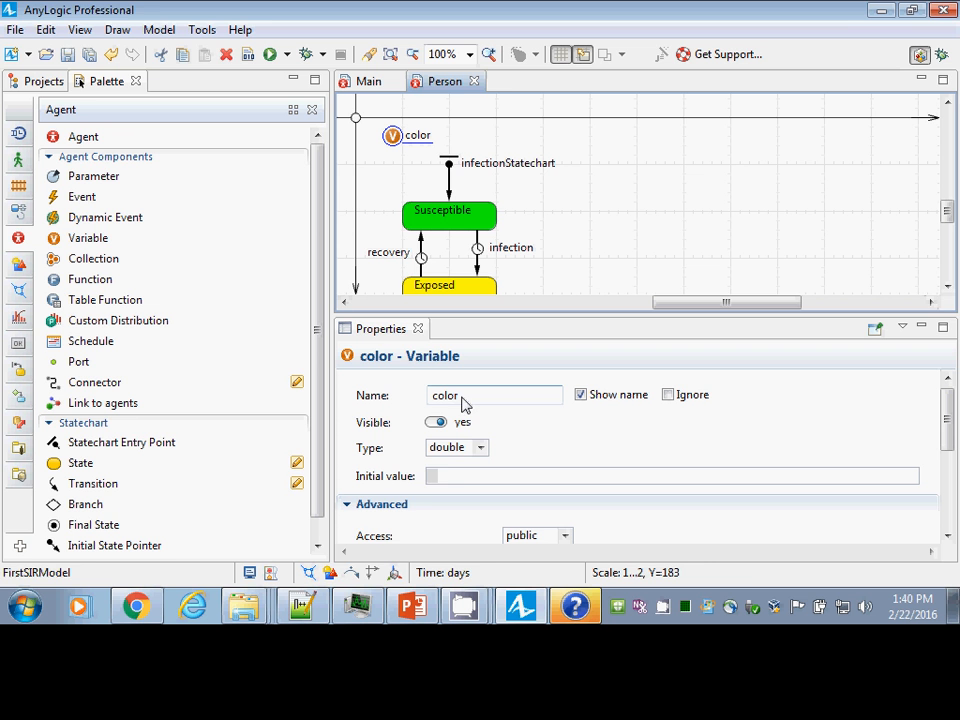
- Set the color variable's type to Other with the Java class Color
{"action": "left_click", "coordinate": [480, 448]}
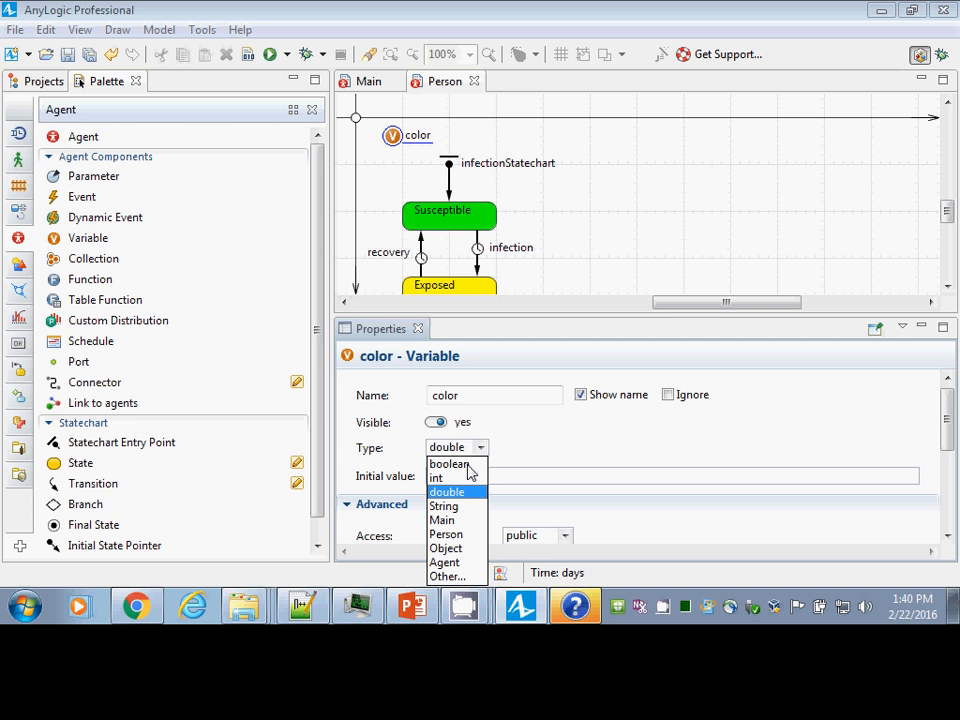
{"action": "left_click", "coordinate": [447, 576]}
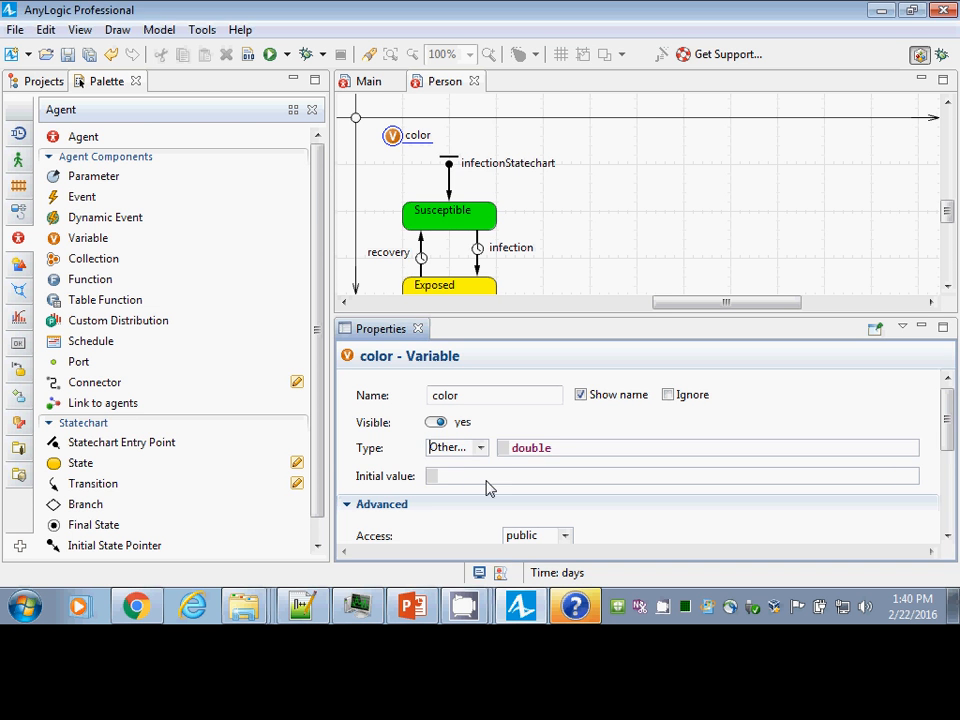
{"action": "left_click_drag", "start_coordinate": [560, 457], "coordinate": [497, 456]}
{"action": "type", "text": "Color"}
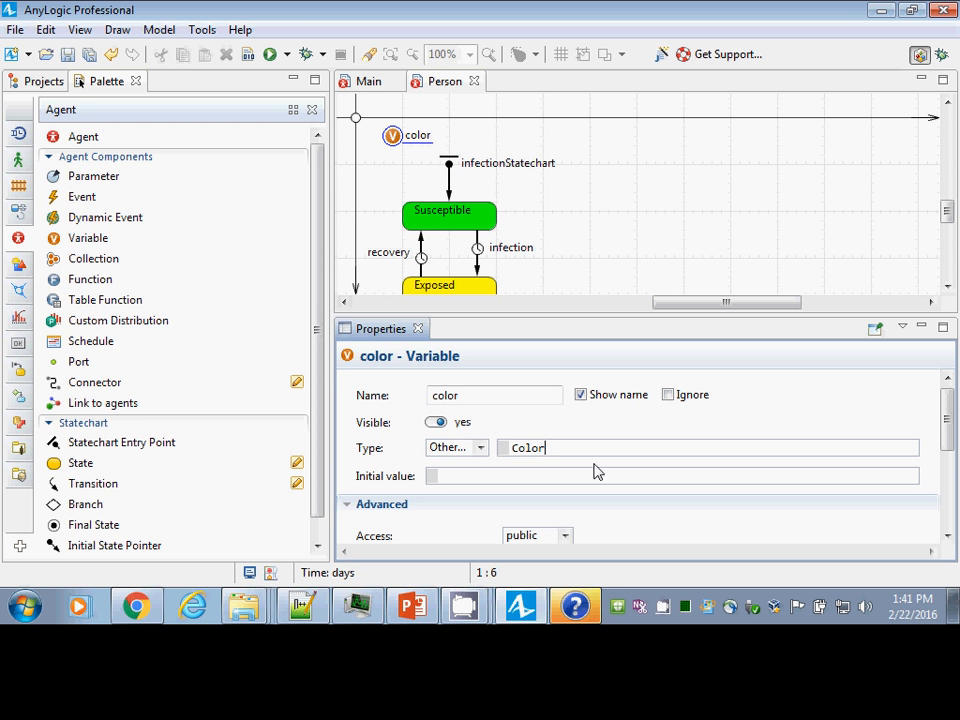
{"action": "left_click_drag", "start_coordinate": [558, 455], "coordinate": [470, 458]}
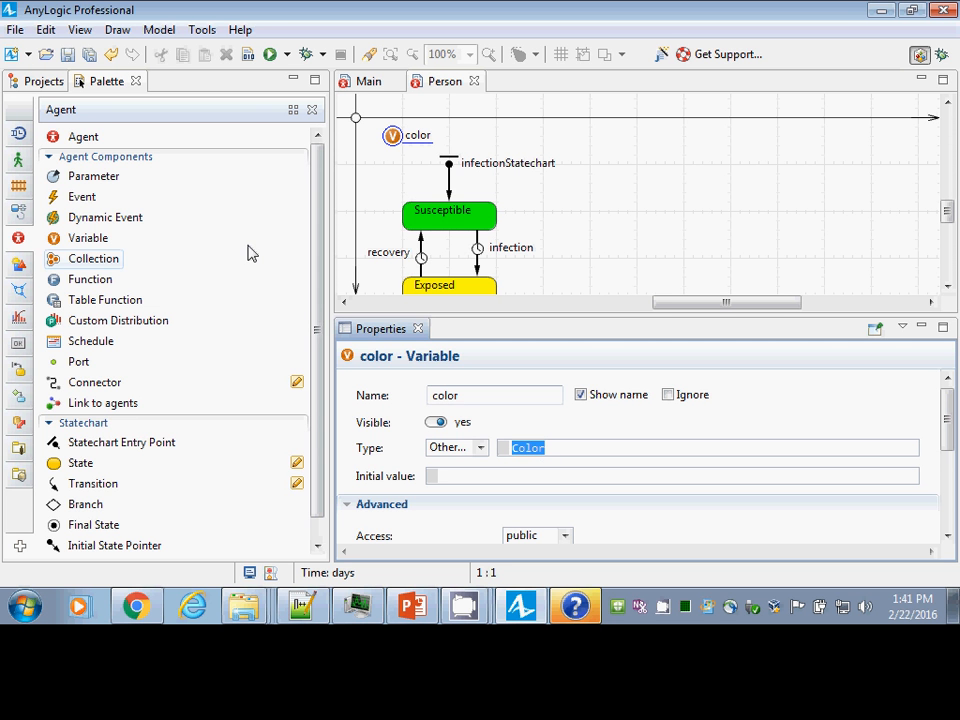
- Examine the populationSize parameter's type in Main, and compare it with the type of Person's color variable
{"action": "left_click", "coordinate": [42, 82]}
{"action": "double_click", "coordinate": [76, 121]}
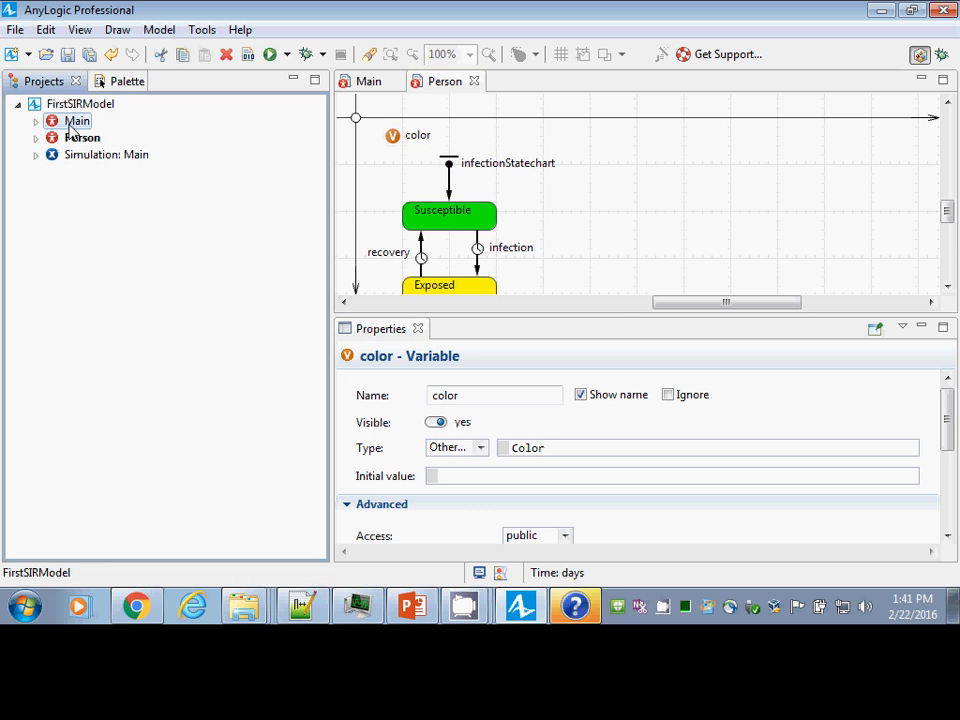
{"action": "left_click", "coordinate": [459, 140]}
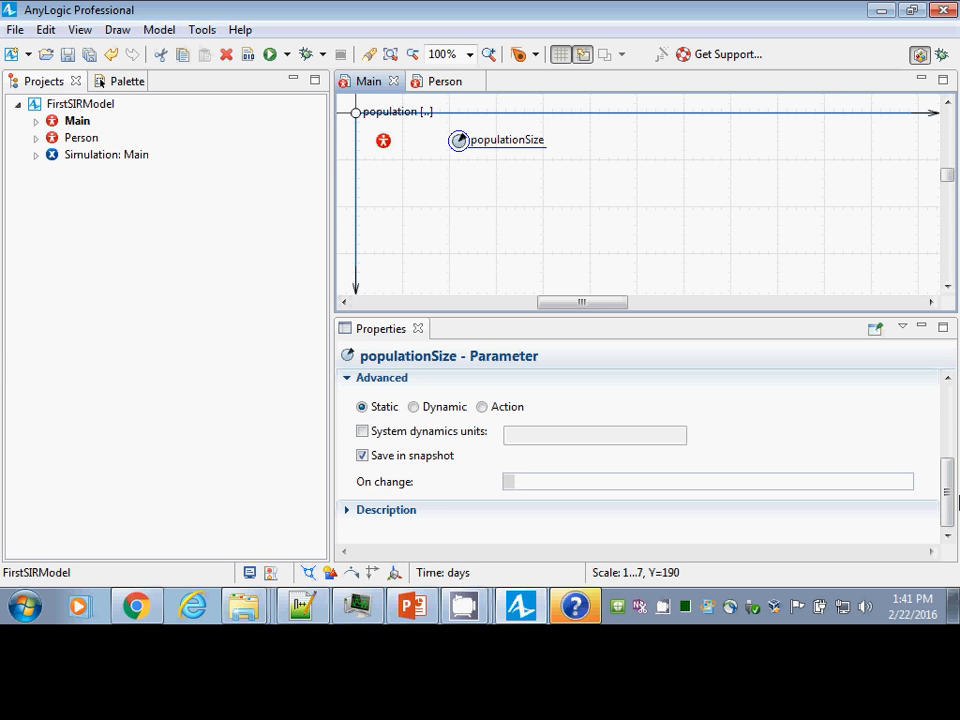
{"action": "left_click_drag", "start_coordinate": [948, 508], "coordinate": [934, 437]}
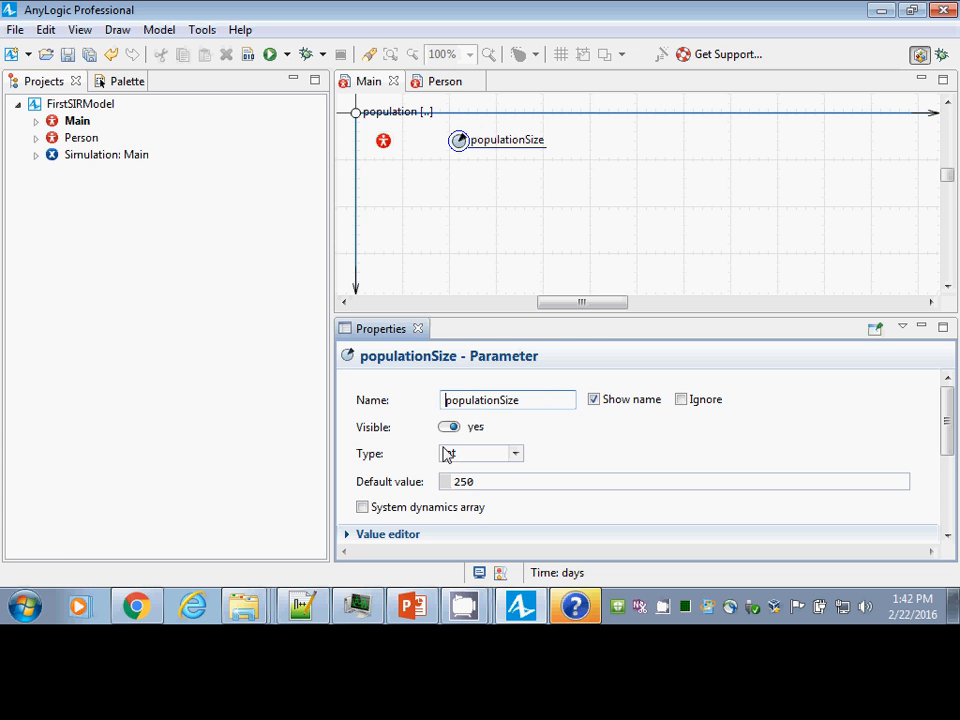
{"action": "double_click", "coordinate": [83, 139]}
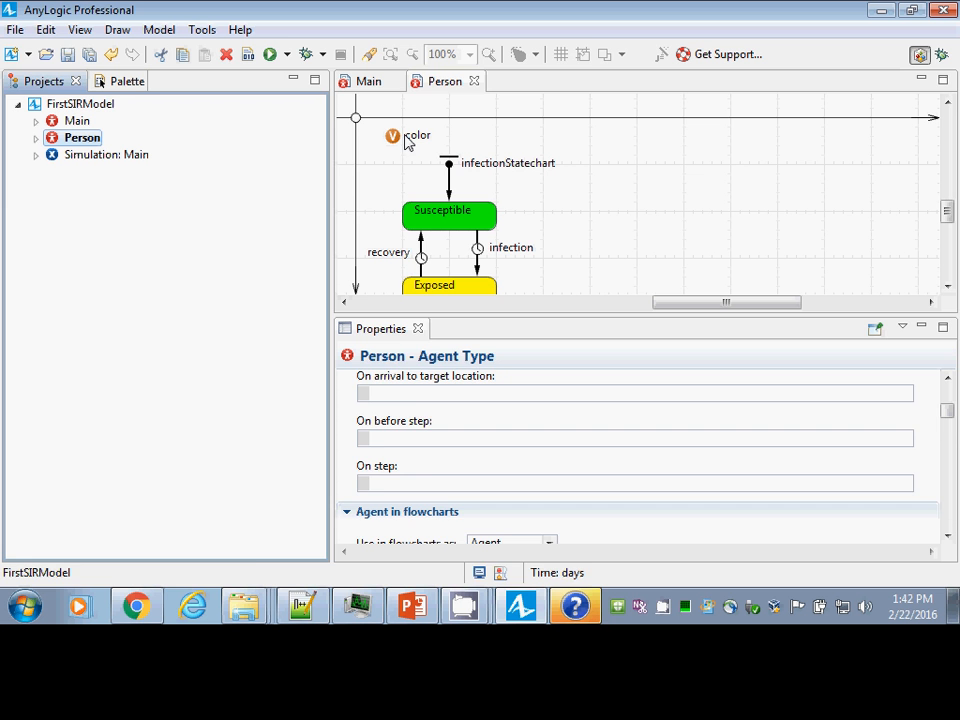
{"action": "left_click", "coordinate": [392, 137]}
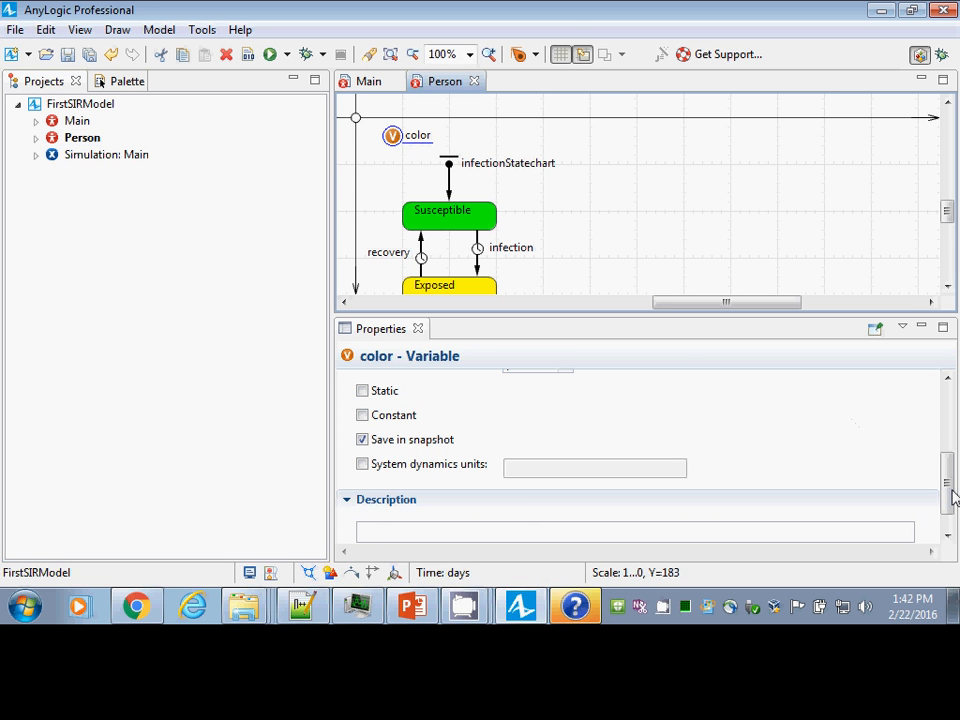
{"action": "left_click_drag", "start_coordinate": [953, 497], "coordinate": [949, 410]}
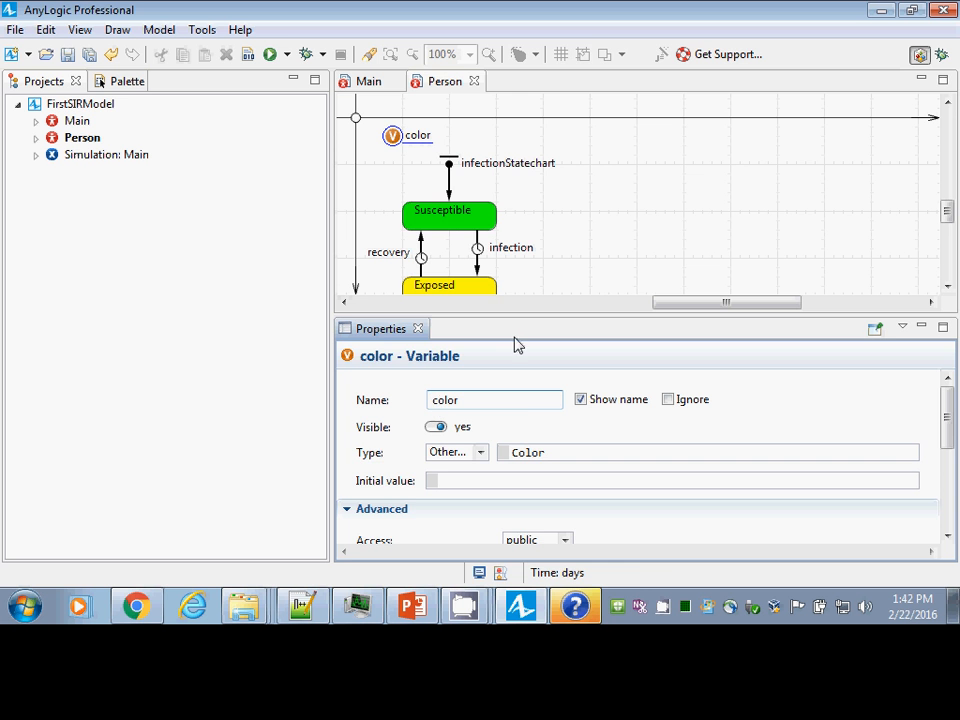
- Set the Susceptible state's entry action to "color = green;"
{"action": "left_click", "coordinate": [468, 216]}
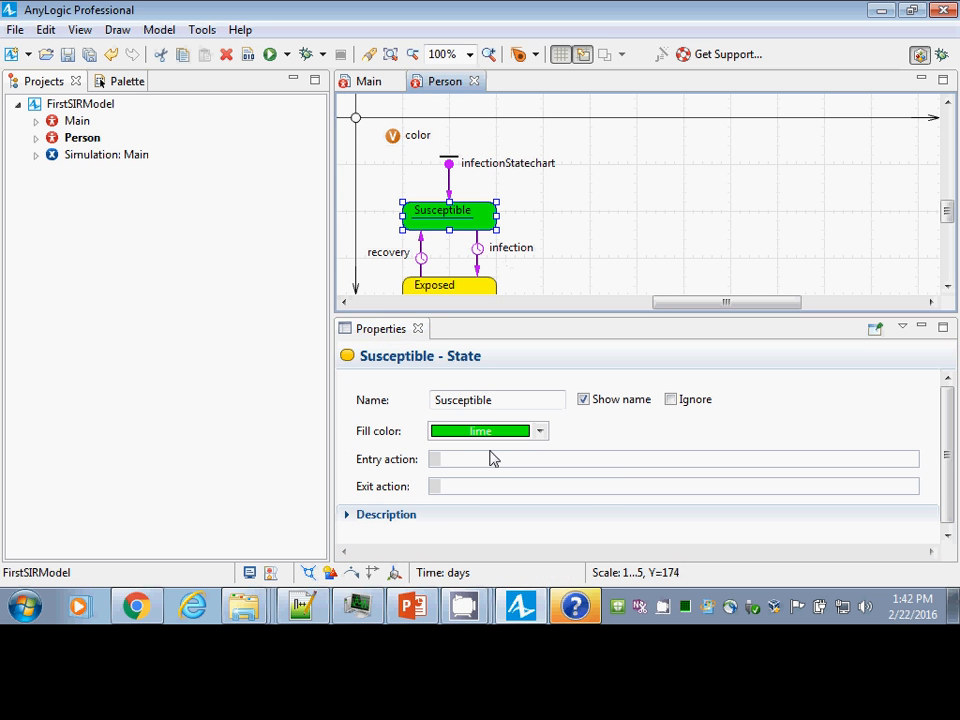
{"action": "left_click", "coordinate": [480, 467]}
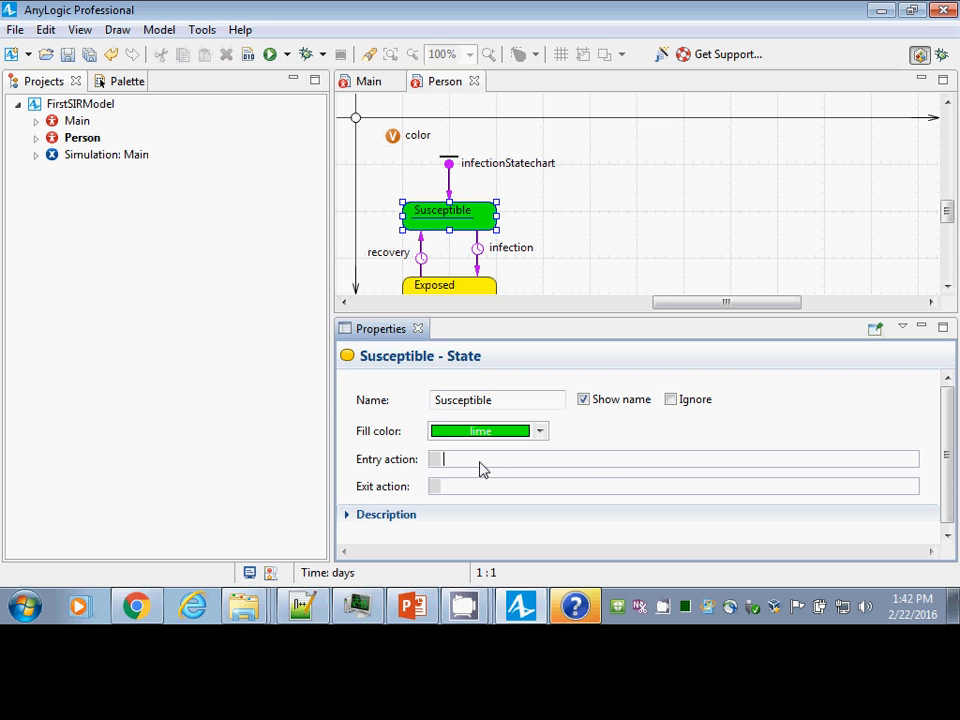
{"action": "type", "text": "color = green;"}
- Check the infection transition's timeout setting and review the Susceptible state's entry action
{"action": "left_click", "coordinate": [477, 262]}
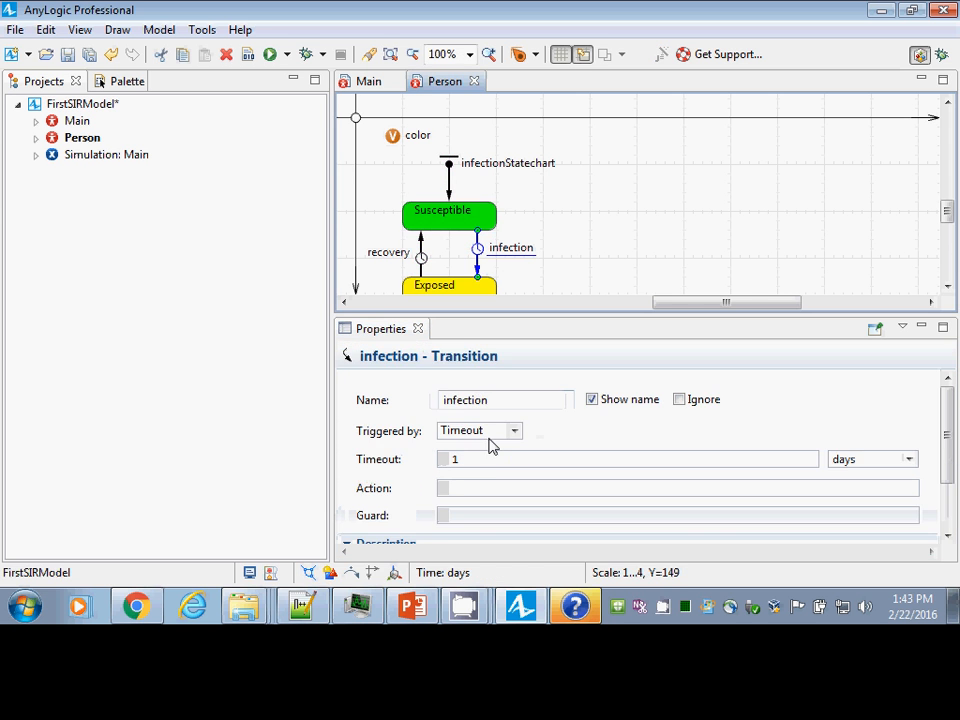
{"action": "left_click", "coordinate": [486, 459]}
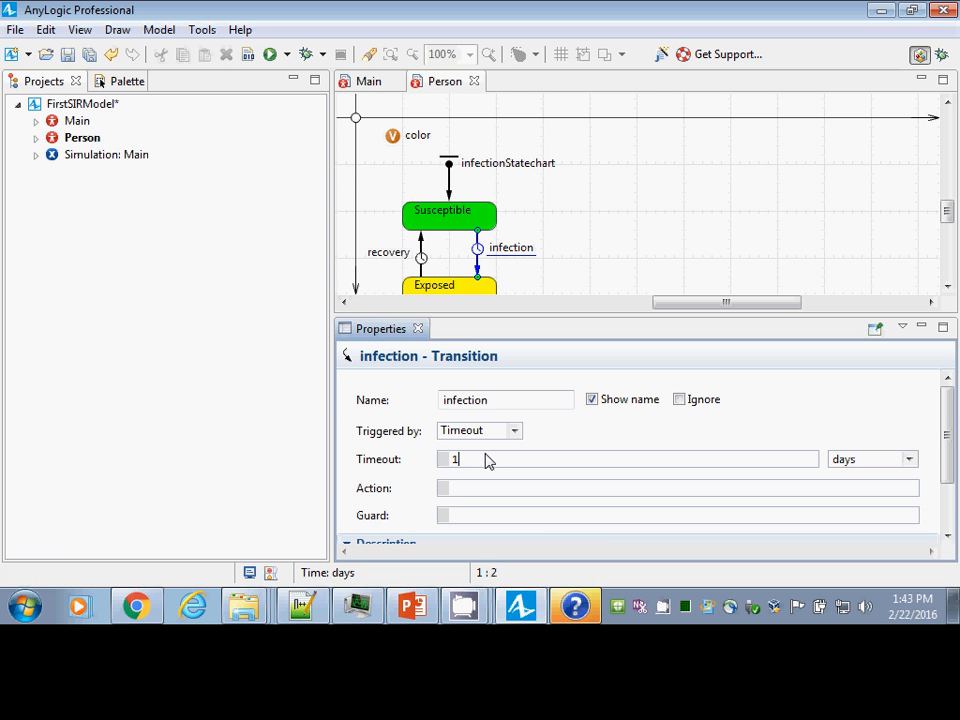
{"action": "type", "text": ";"}
{"action": "left_click", "coordinate": [463, 222]}
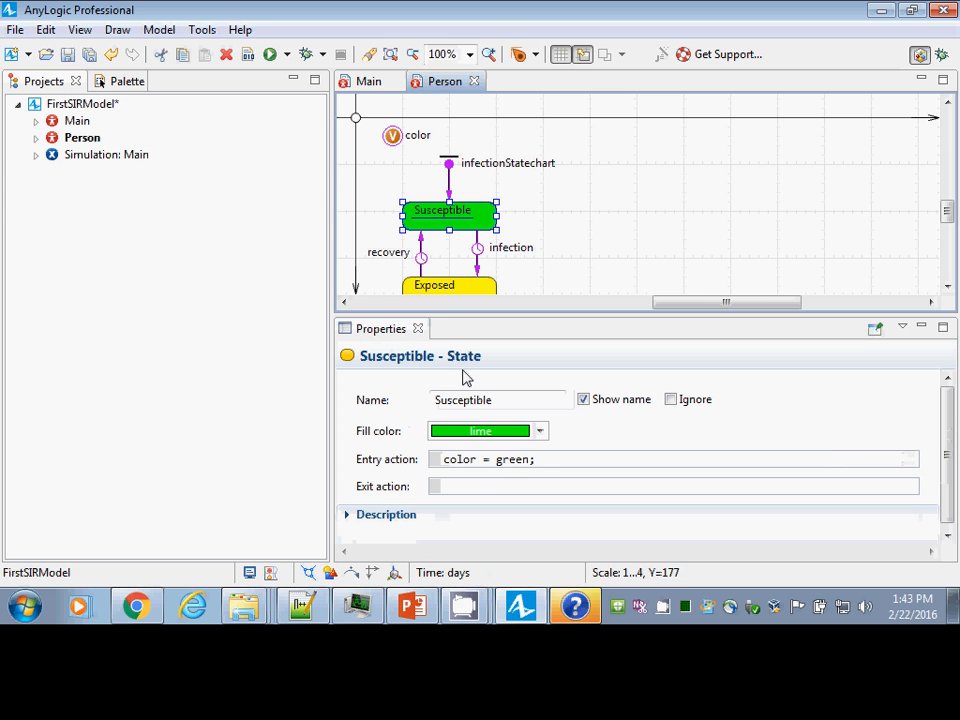
{"action": "left_click_drag", "start_coordinate": [560, 460], "coordinate": [332, 456]}
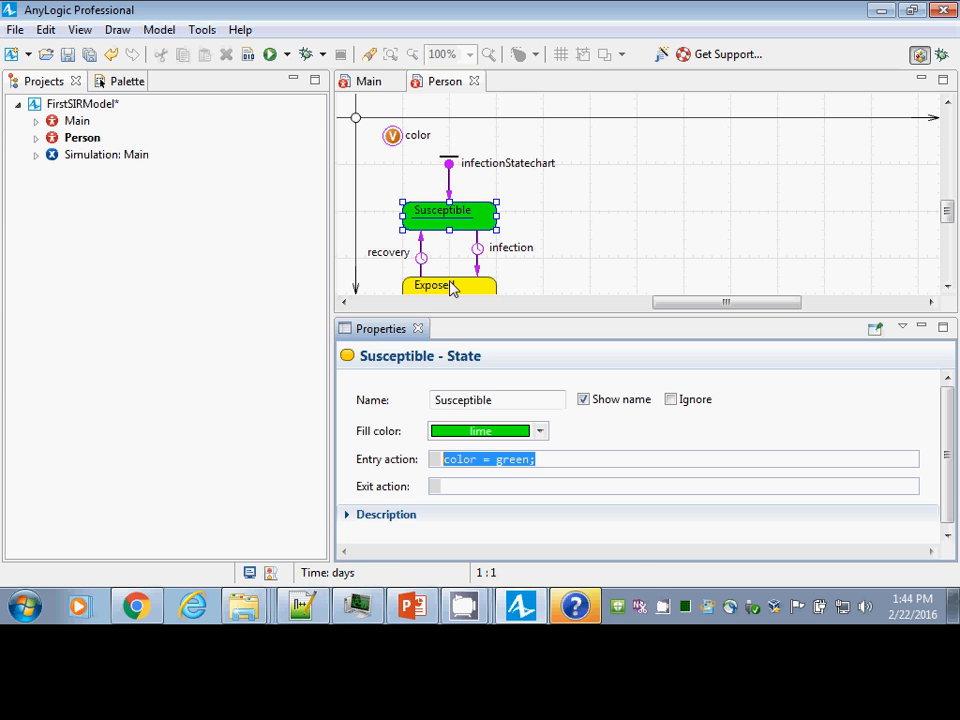
- Set the Exposed state's entry action to "color = yellow;", save the model, and review both states' entry actions
{"action": "left_click", "coordinate": [451, 288]}
{"action": "left_click", "coordinate": [457, 461]}
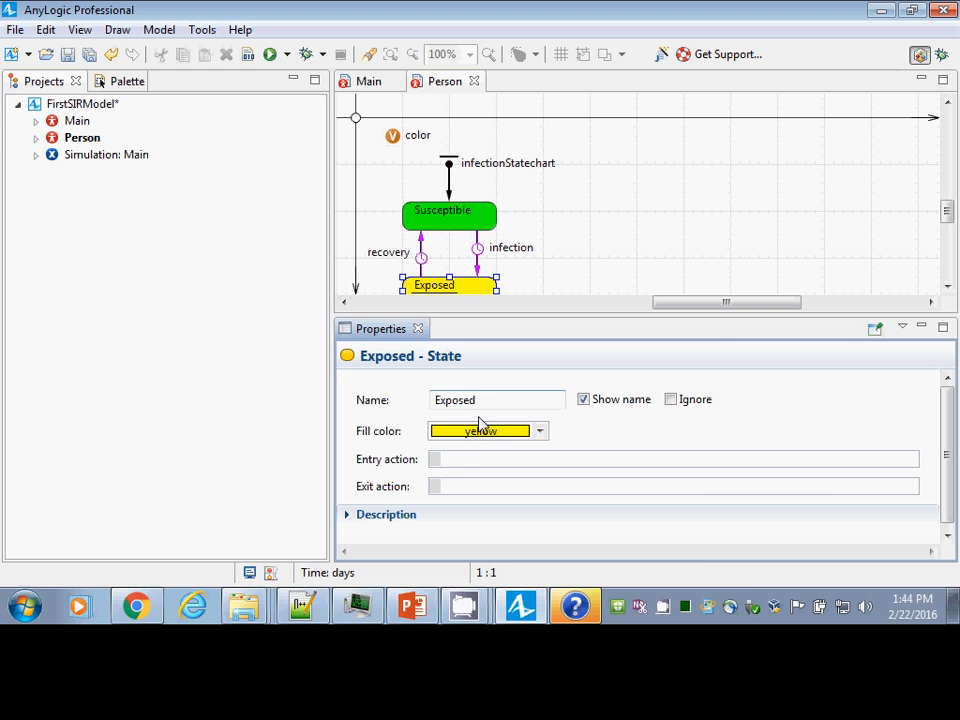
{"action": "type", "text": "co"}
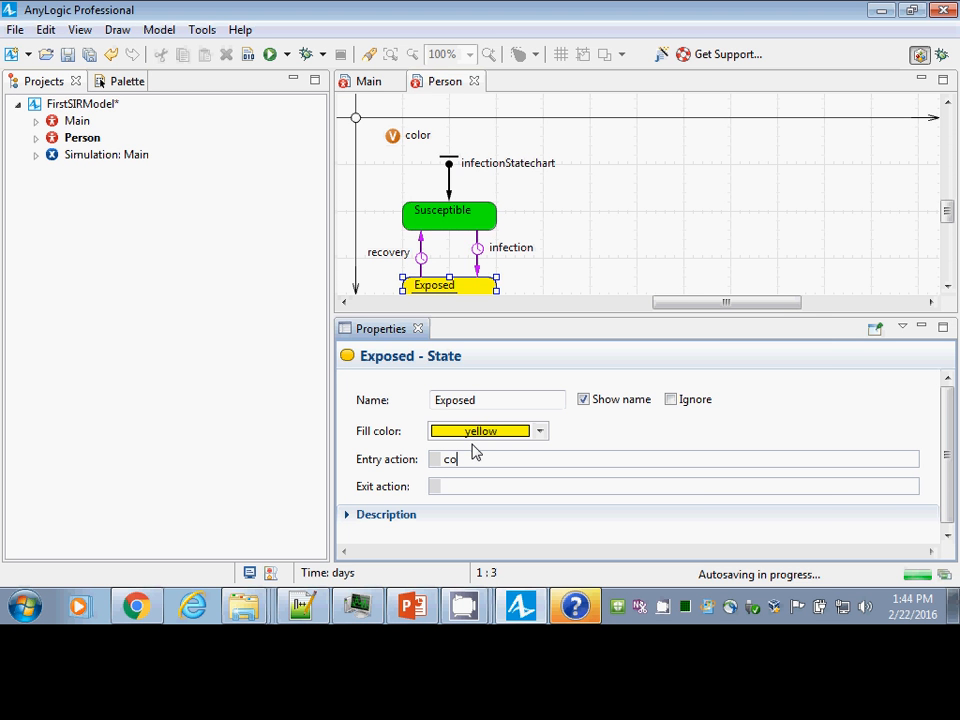
{"action": "type", "text": "lor"}
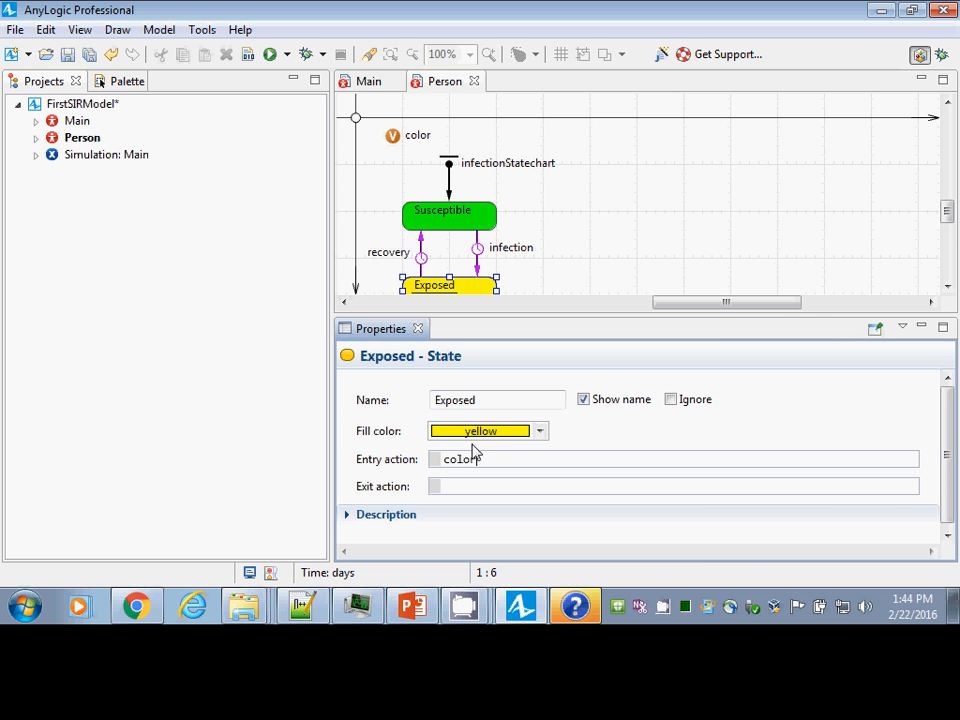
{"action": "type", "text": " = yellow;"}
{"action": "key", "text": "ctrl+s"}
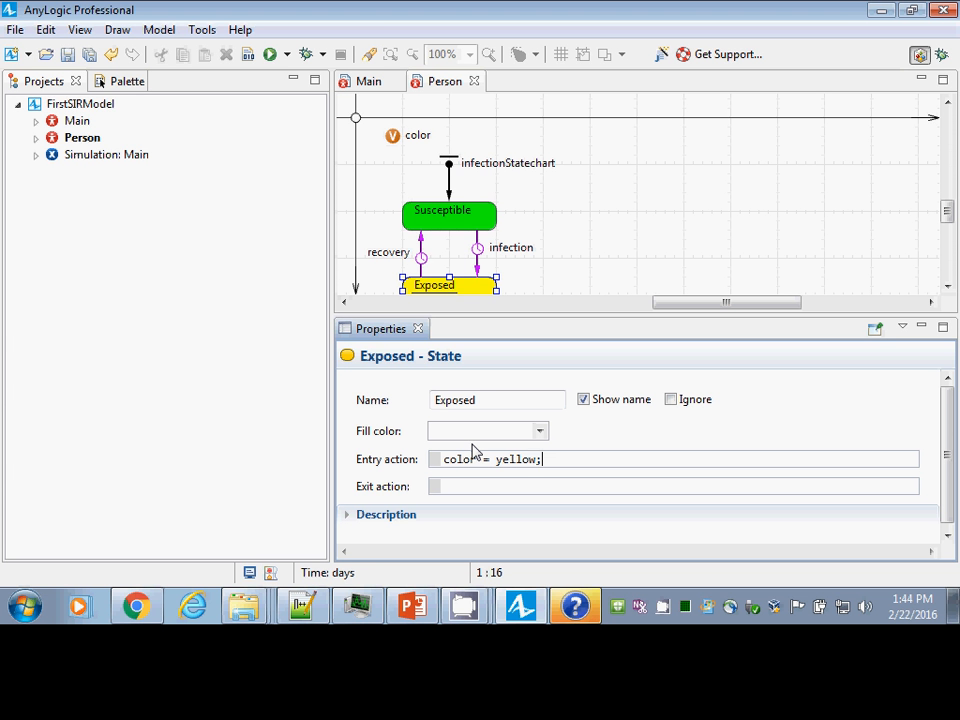
{"action": "key", "text": "ctrl+s"}
{"action": "left_click", "coordinate": [476, 220]}
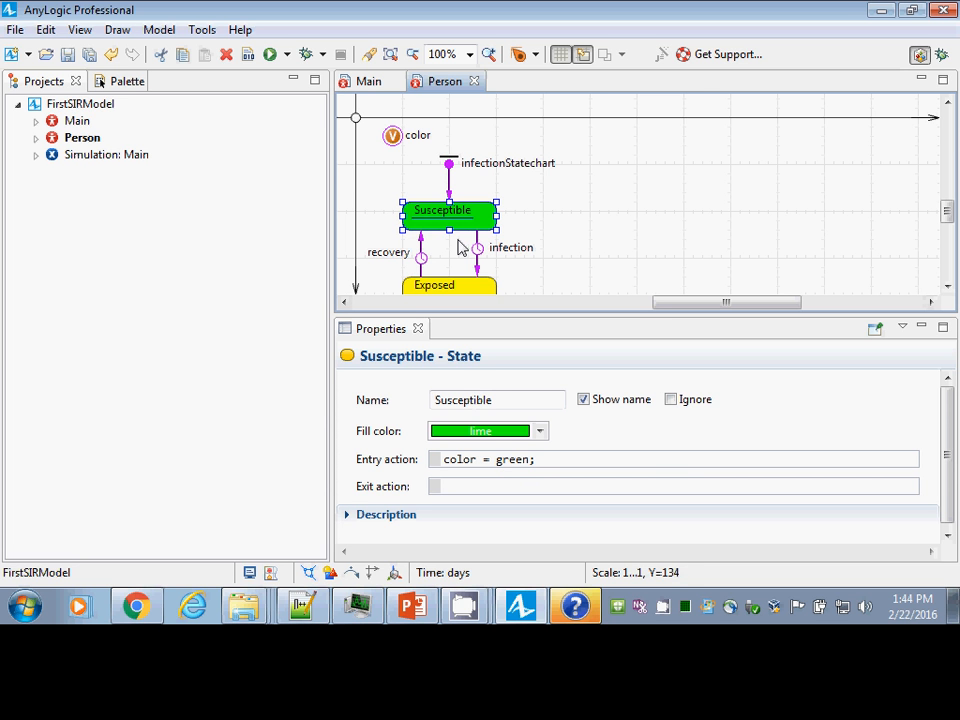
{"action": "left_click", "coordinate": [472, 288]}
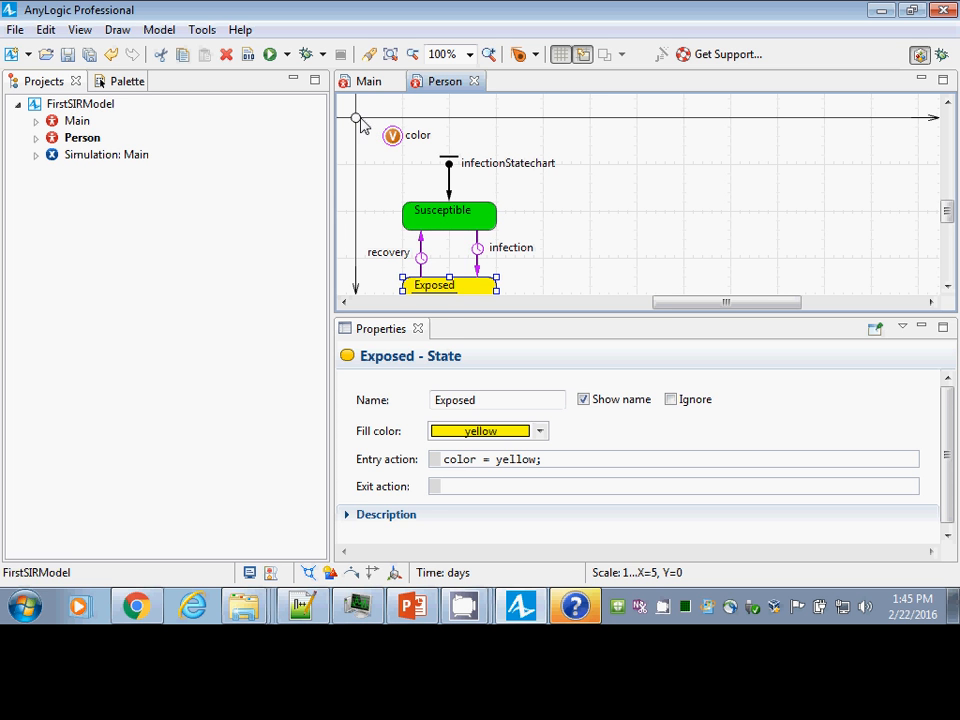
- Make the fill color of Person's oval a dynamic value set to "color", and save the model
{"action": "left_click", "coordinate": [357, 119]}
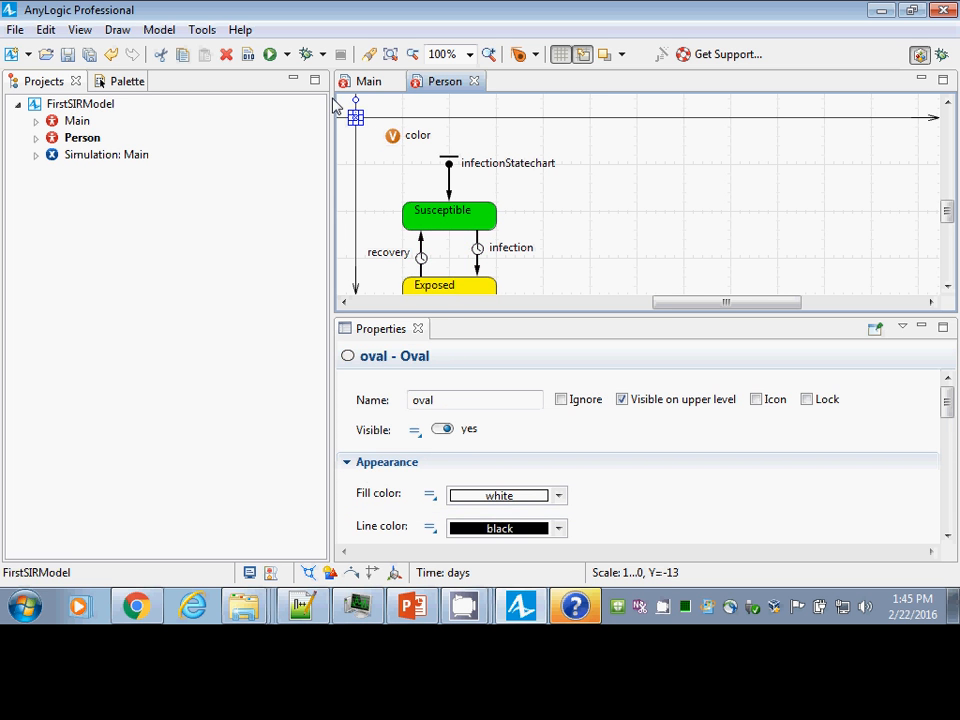
{"action": "left_click", "coordinate": [433, 496]}
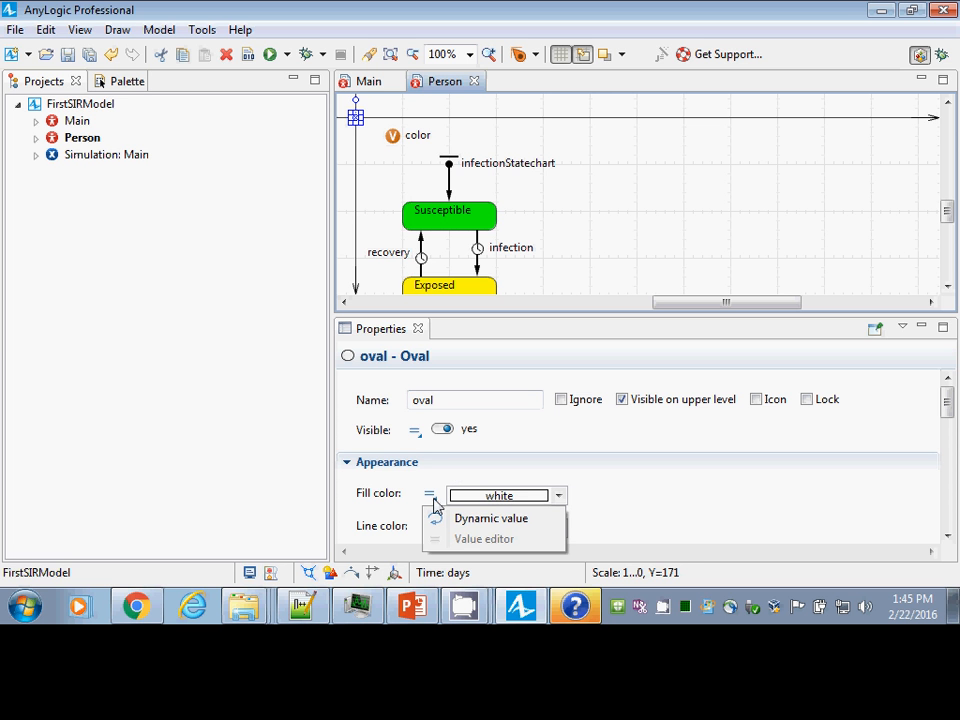
{"action": "left_click", "coordinate": [441, 520]}
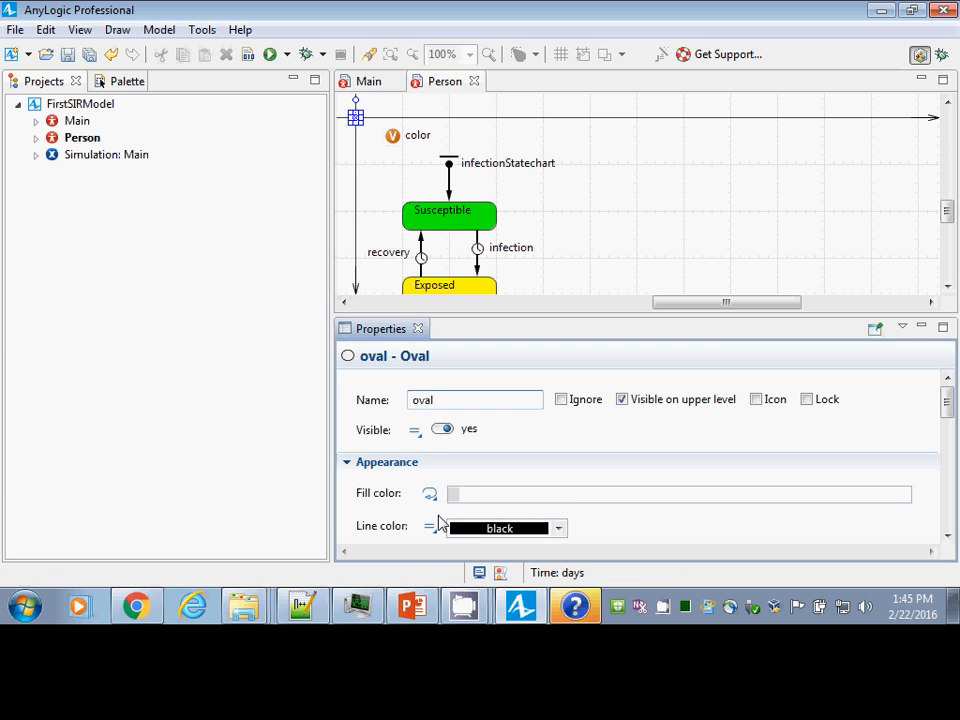
{"action": "left_click", "coordinate": [432, 498]}
{"action": "left_click", "coordinate": [437, 516]}
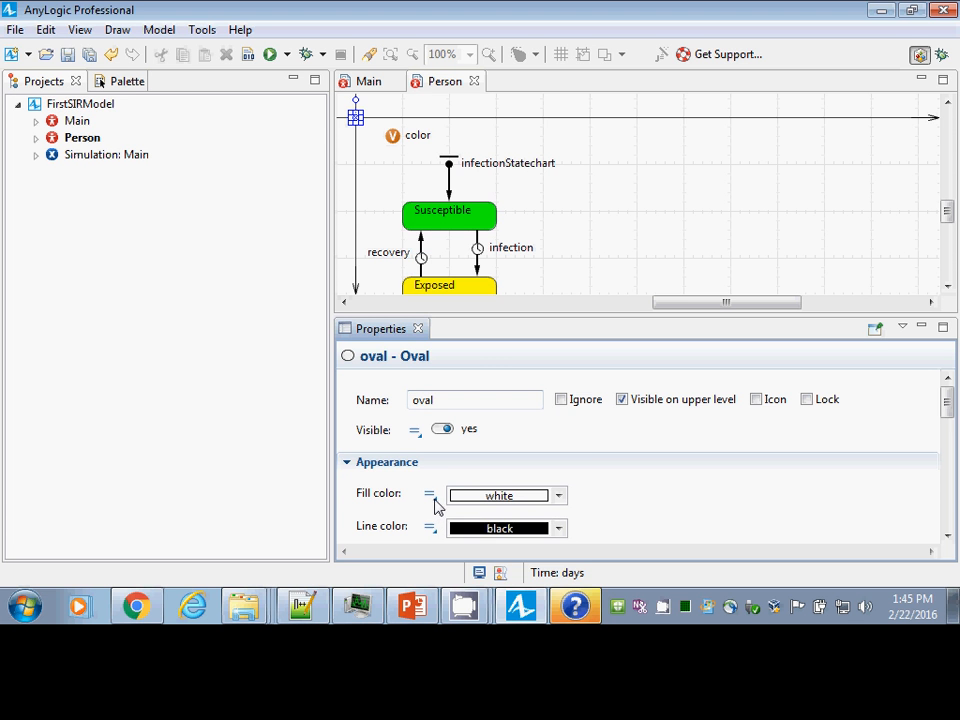
{"action": "left_click", "coordinate": [560, 496]}
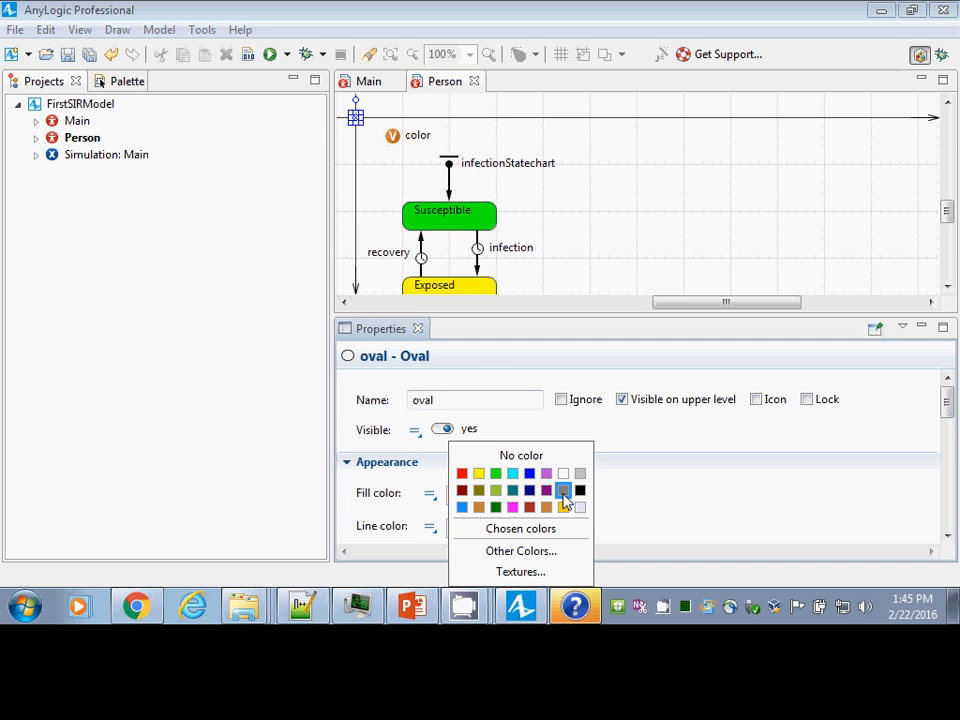
{"action": "left_click", "coordinate": [429, 494]}
{"action": "left_click", "coordinate": [431, 497]}
{"action": "left_click", "coordinate": [429, 495]}
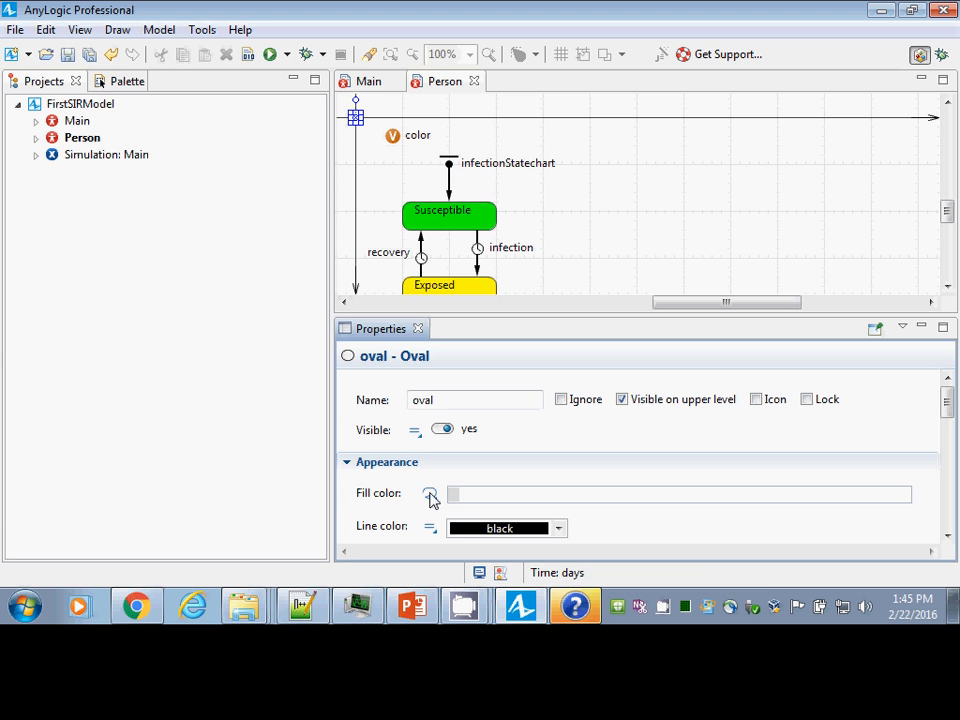
{"action": "left_click", "coordinate": [484, 496]}
{"action": "type", "text": "color"}
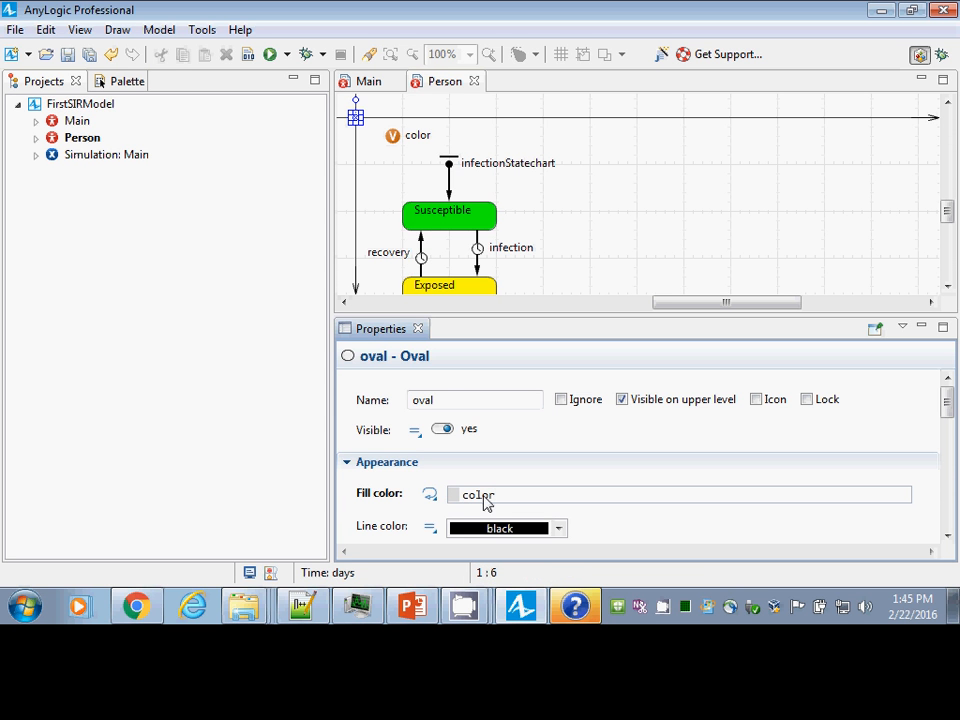
{"action": "key", "text": "ctrl+s"}
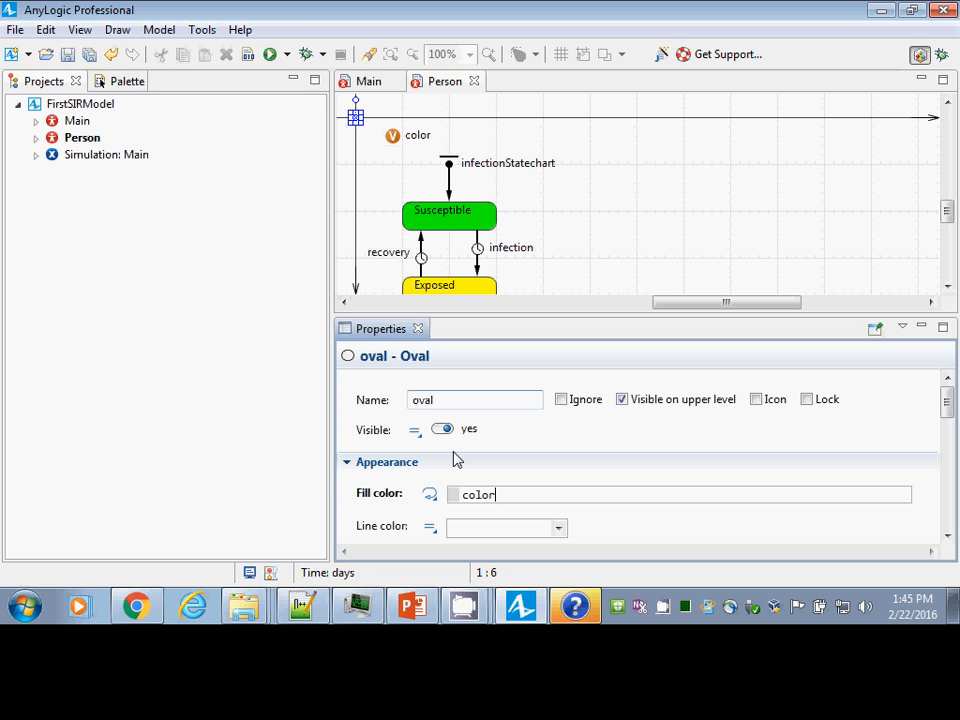
- Review the color variable's type, the oval's dynamic fill color and the Susceptible state's entry action
{"action": "left_click", "coordinate": [393, 137]}
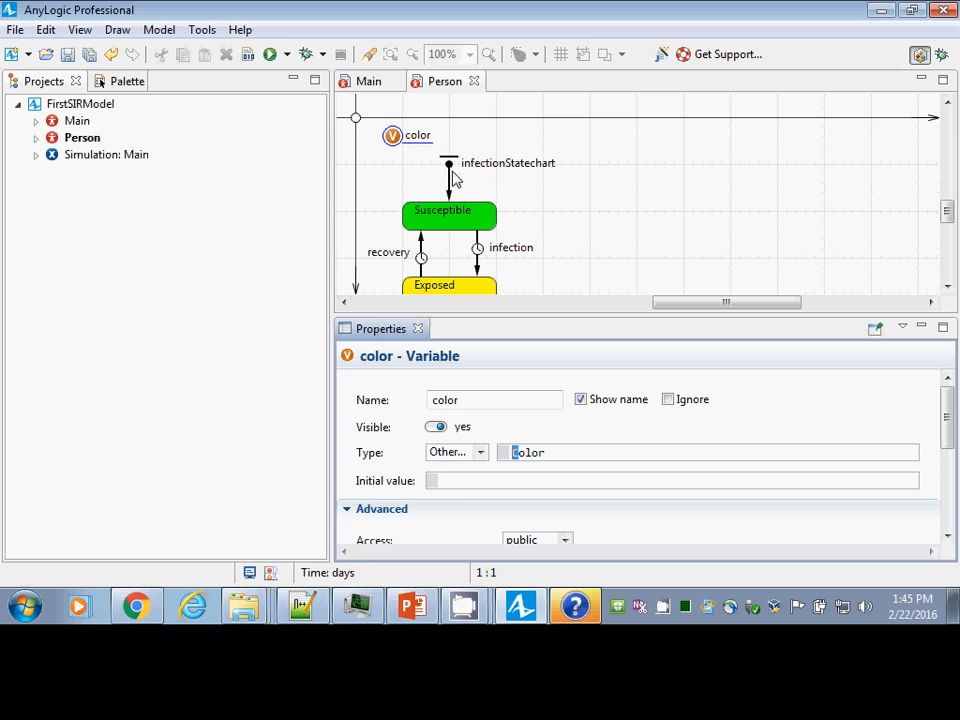
{"action": "left_click", "coordinate": [393, 140]}
{"action": "left_click", "coordinate": [357, 120]}
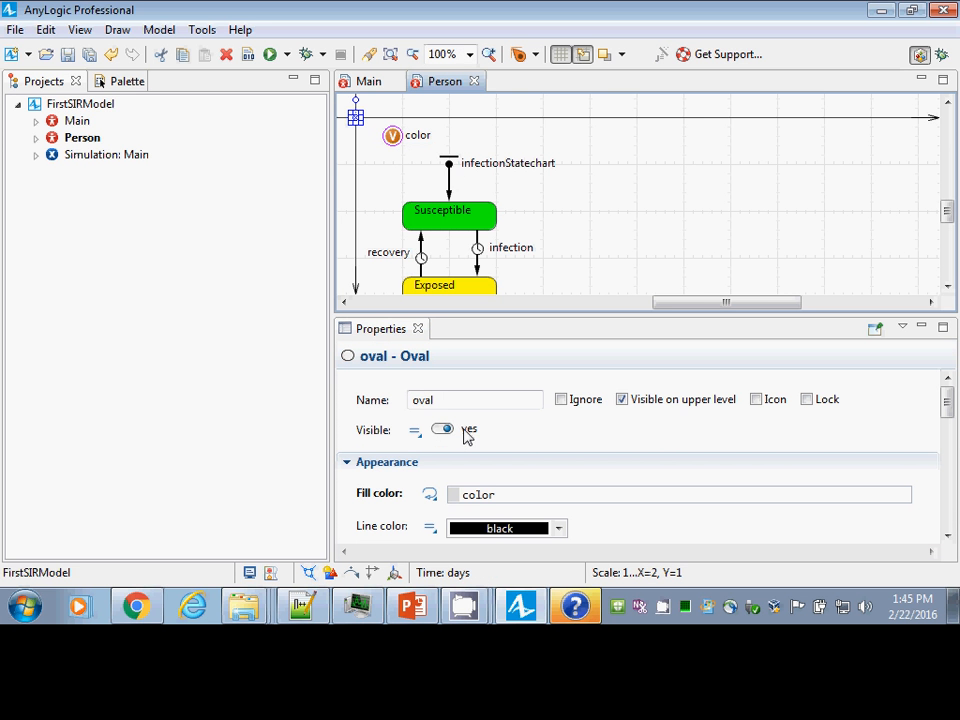
{"action": "left_click", "coordinate": [502, 495]}
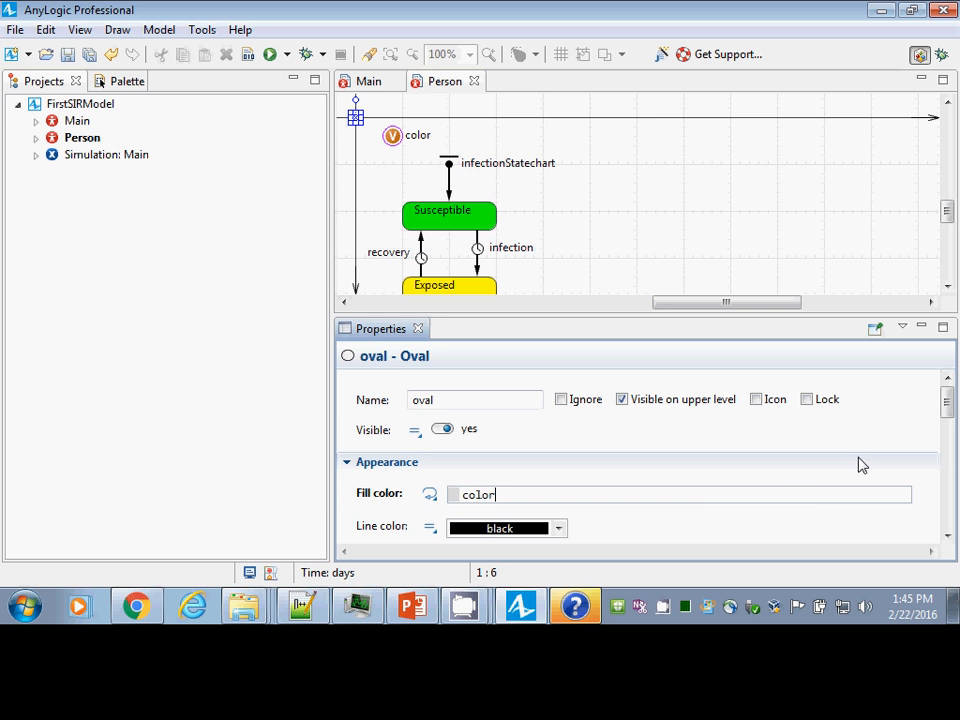
{"action": "mouse_move", "coordinate": [946, 400]}
{"action": "left_mouse_down"}
{"action": "mouse_move", "coordinate": [947, 452]}
{"action": "mouse_move", "coordinate": [946, 400]}
{"action": "left_mouse_up"}
{"action": "left_click", "coordinate": [393, 136]}
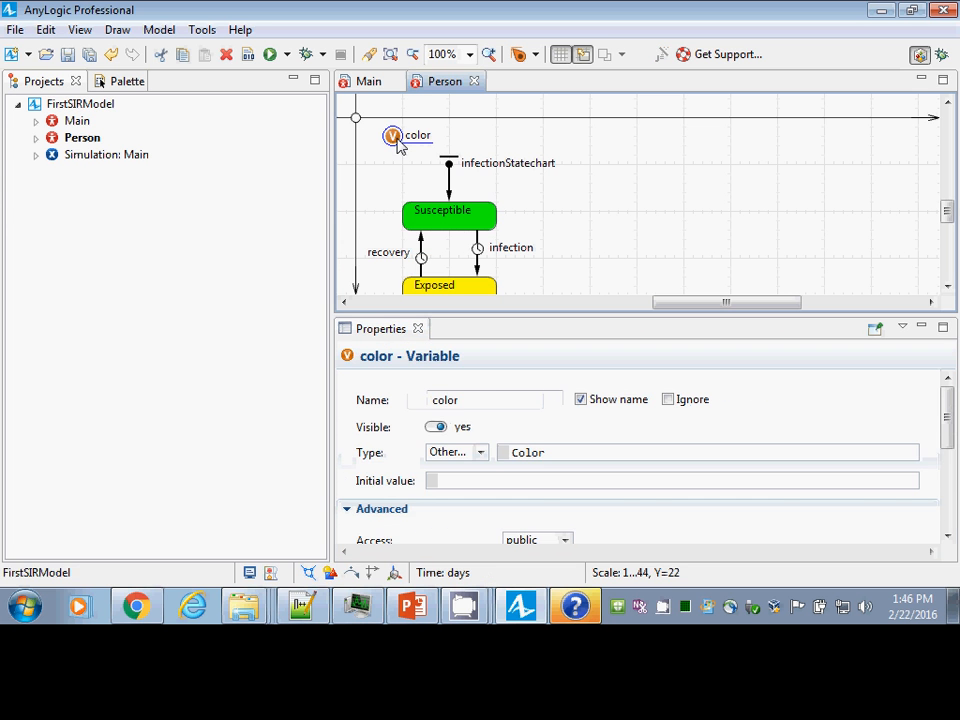
{"action": "left_click", "coordinate": [454, 229]}
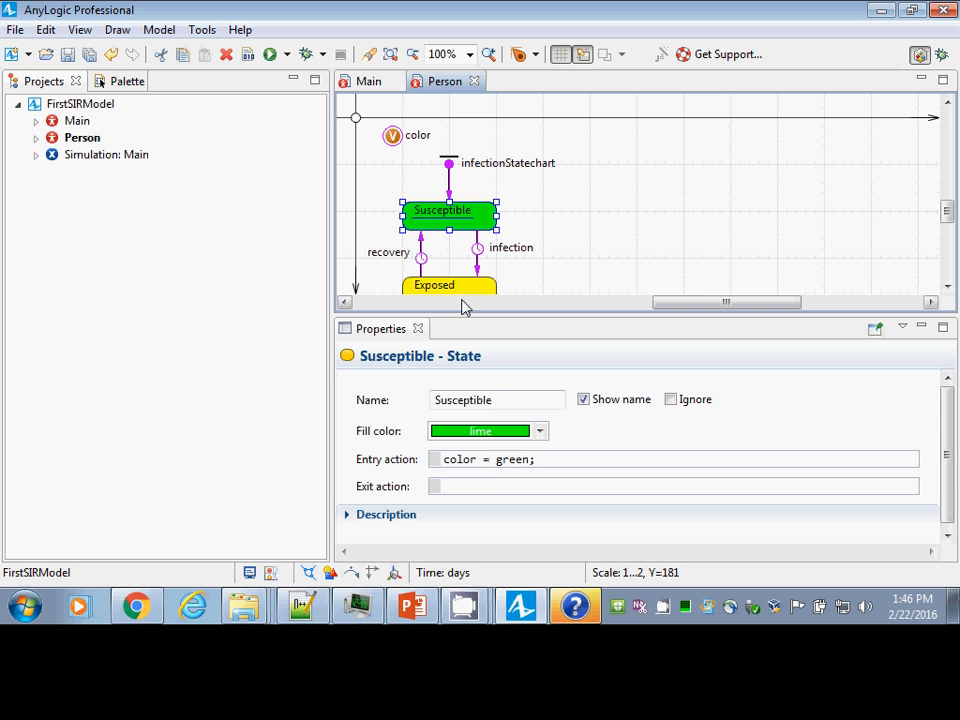
- Run the Simulation experiment to observe the Person agents' colors in Main, moving the run window aside
{"action": "right_click", "coordinate": [117, 162]}
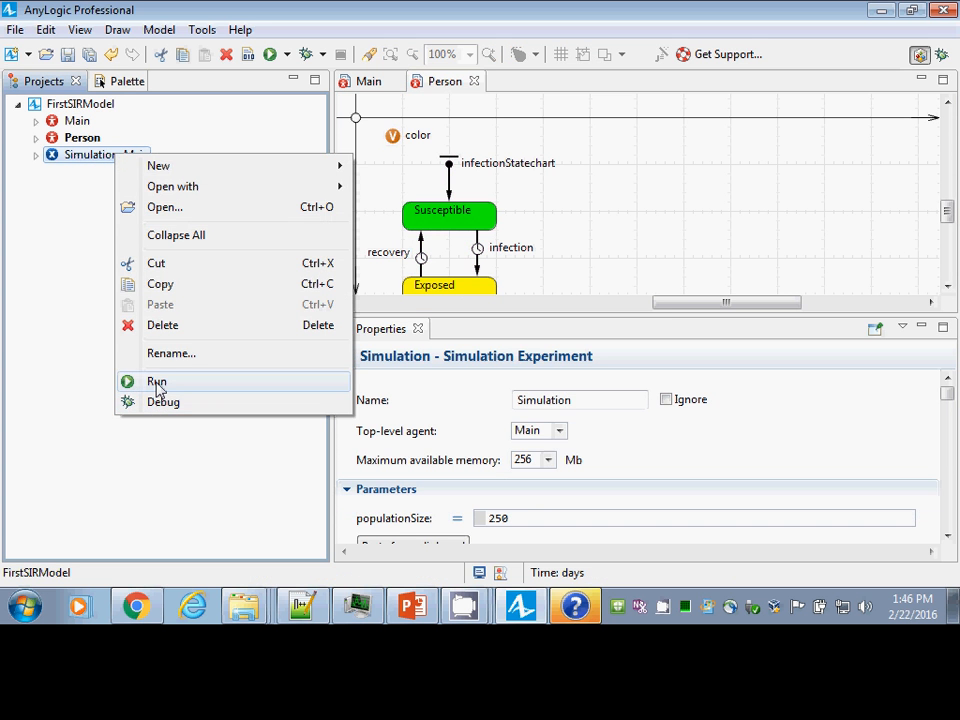
{"action": "left_click", "coordinate": [157, 381]}
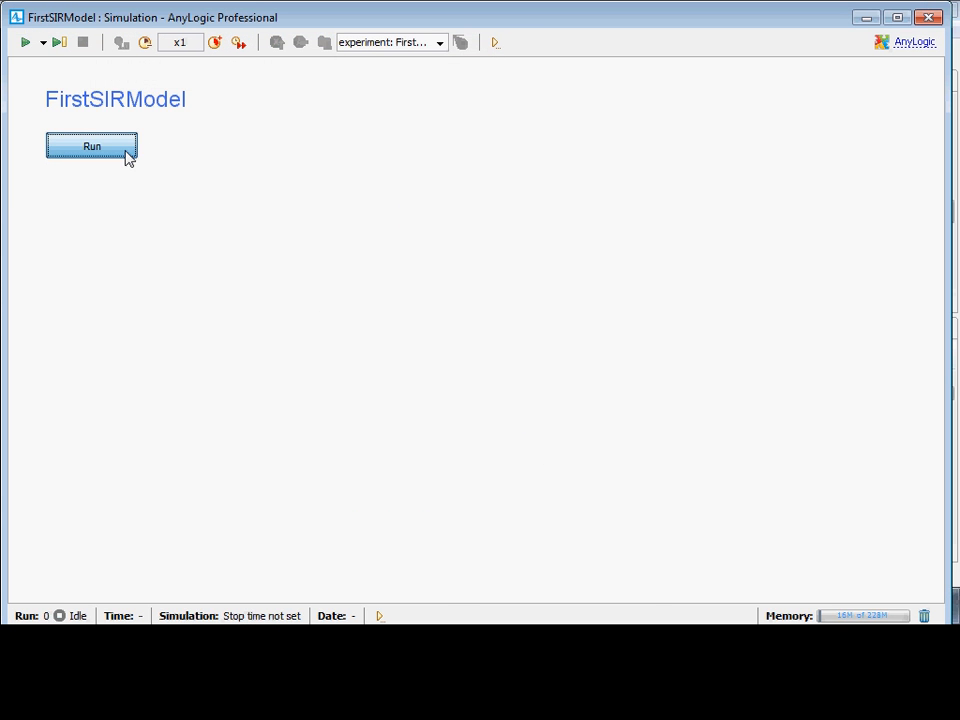
{"action": "left_click", "coordinate": [126, 154]}
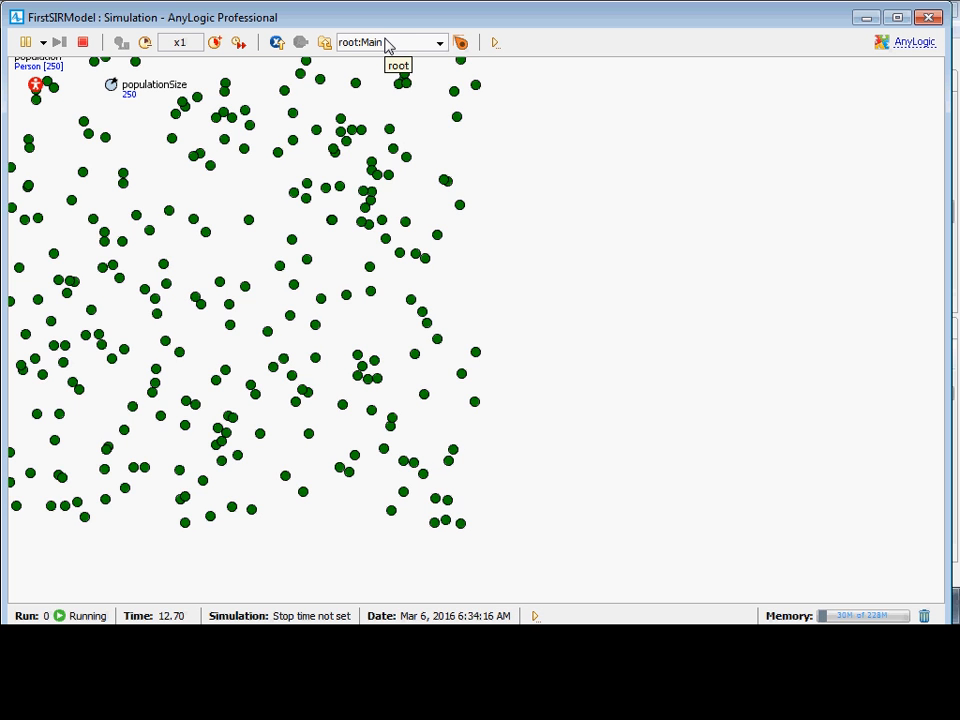
{"action": "left_click_drag", "start_coordinate": [380, 18], "coordinate": [697, 57]}
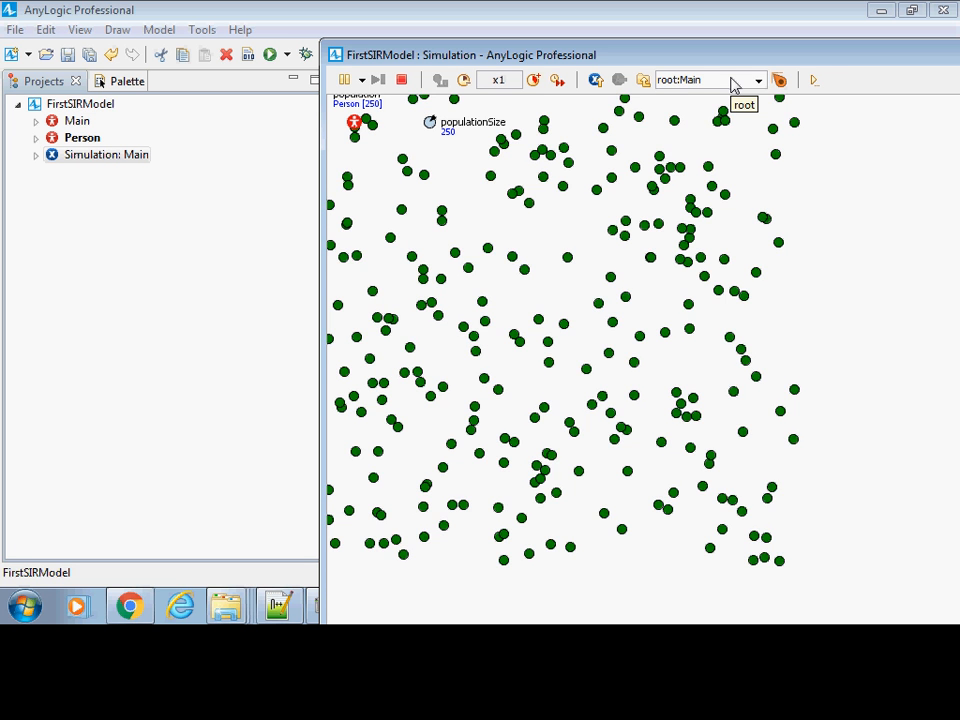
{"action": "left_click", "coordinate": [733, 81]}
{"action": "left_click", "coordinate": [720, 111]}
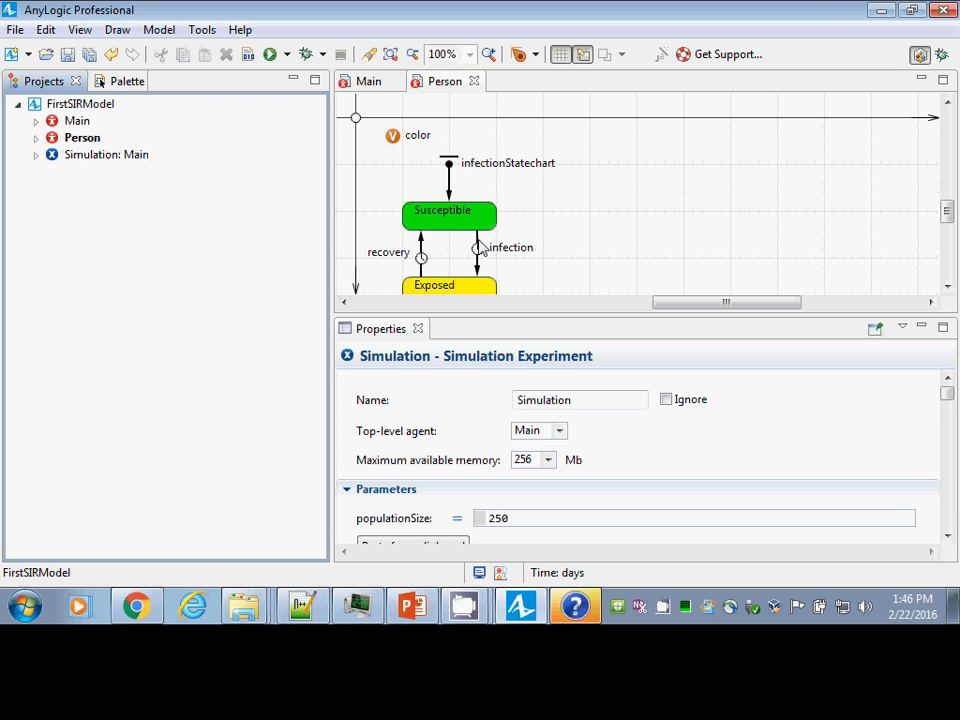
- Set the infection transition to be triggered by Rate, comparing it with the Timeout option, and save the model
{"action": "left_click", "coordinate": [479, 249]}
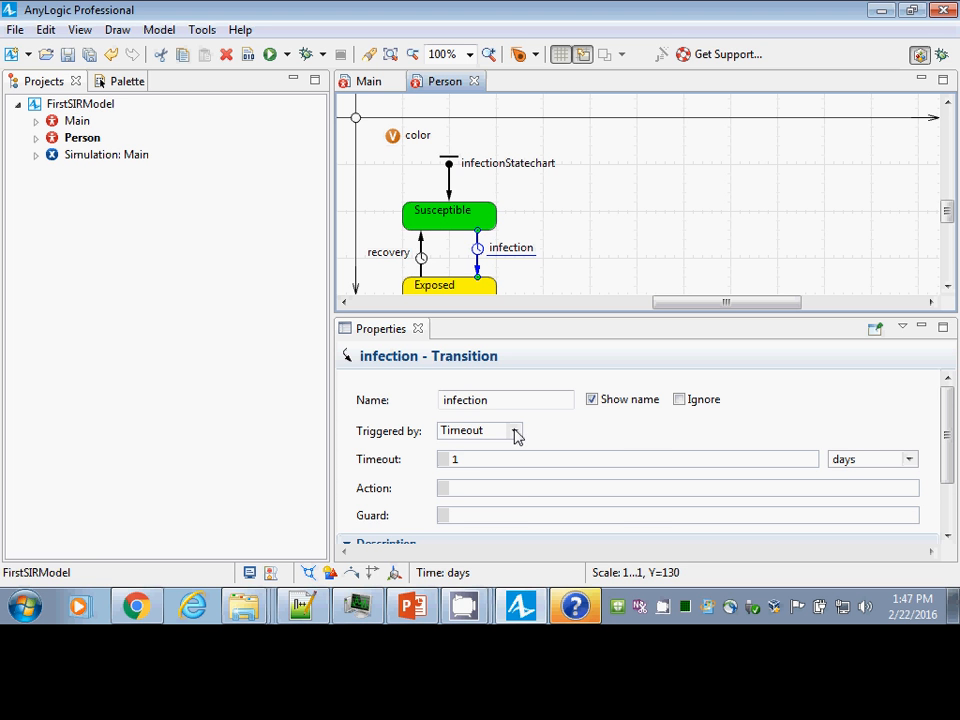
{"action": "left_click", "coordinate": [516, 433]}
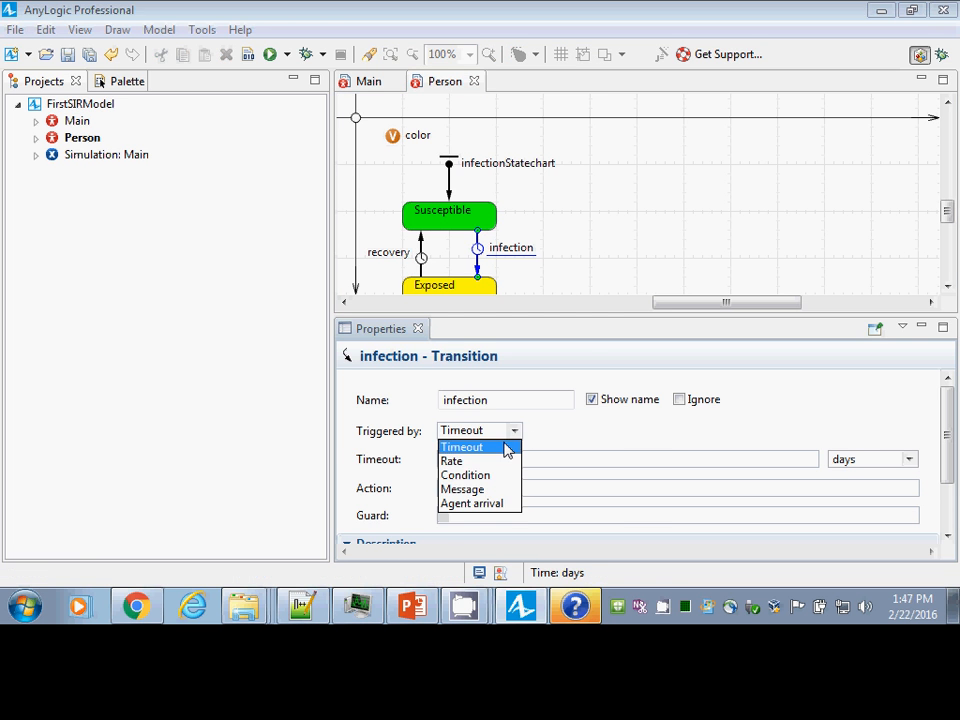
{"action": "left_click", "coordinate": [483, 462]}
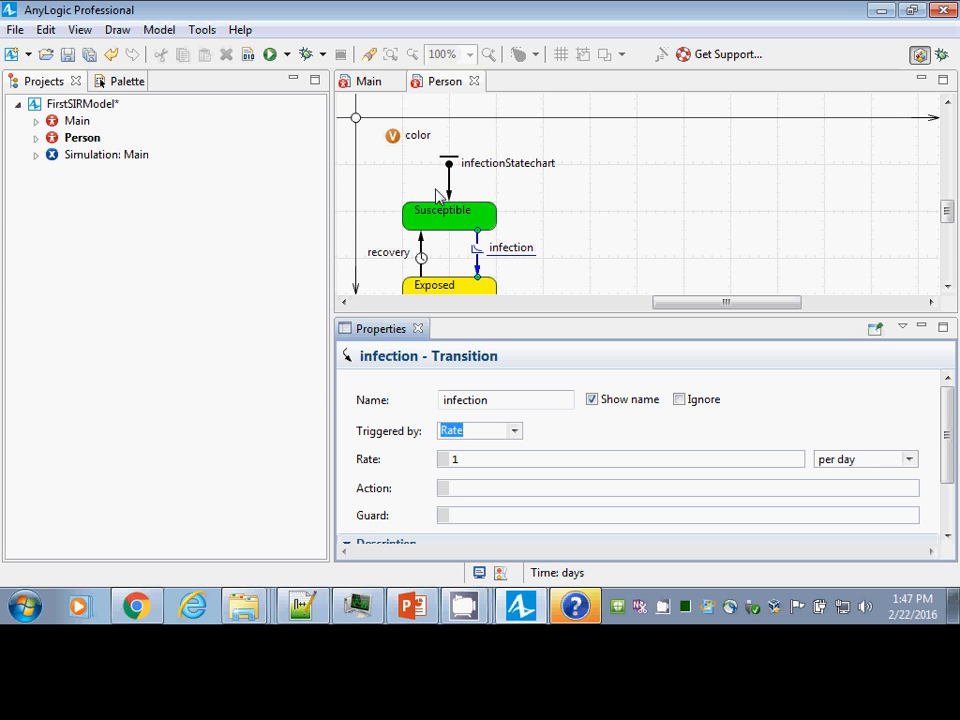
{"action": "left_click", "coordinate": [460, 461]}
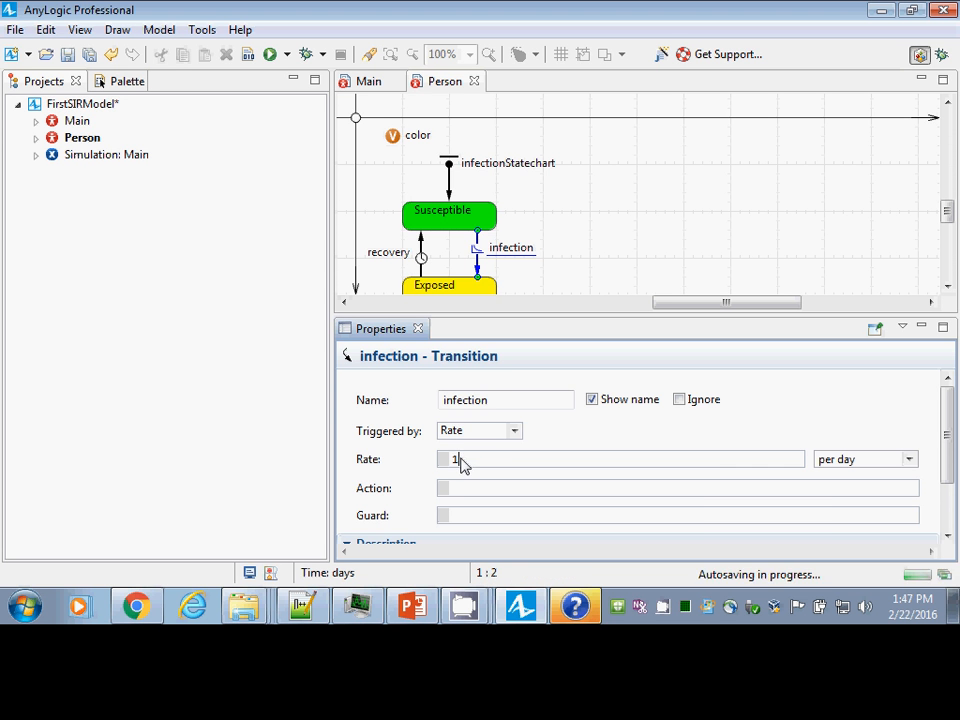
{"action": "left_click", "coordinate": [481, 459]}
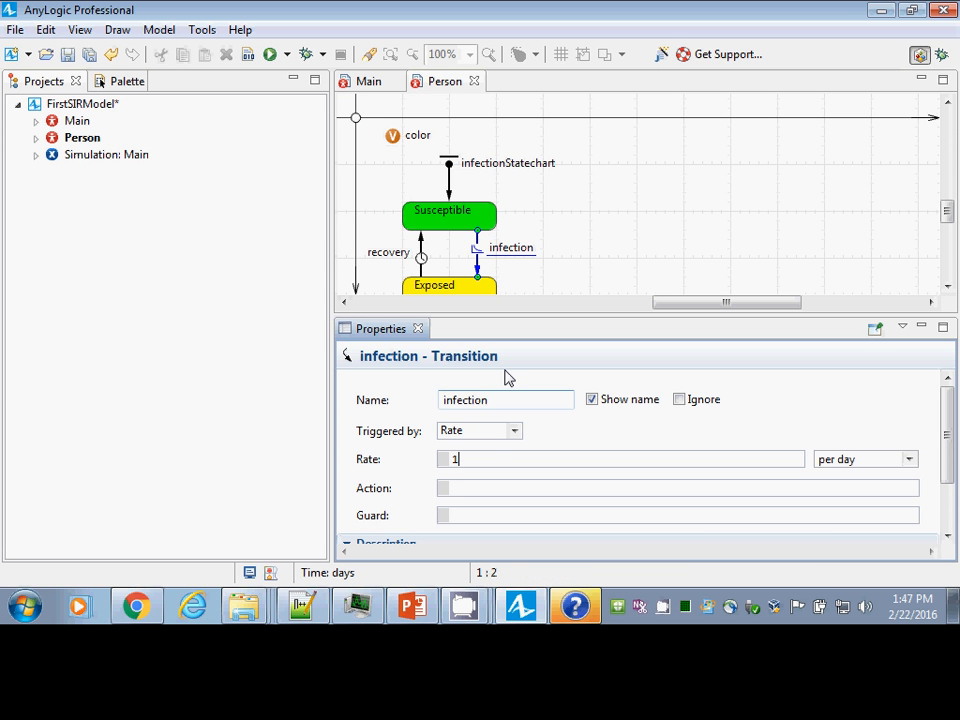
{"action": "left_click", "coordinate": [512, 437]}
{"action": "left_click", "coordinate": [460, 447]}
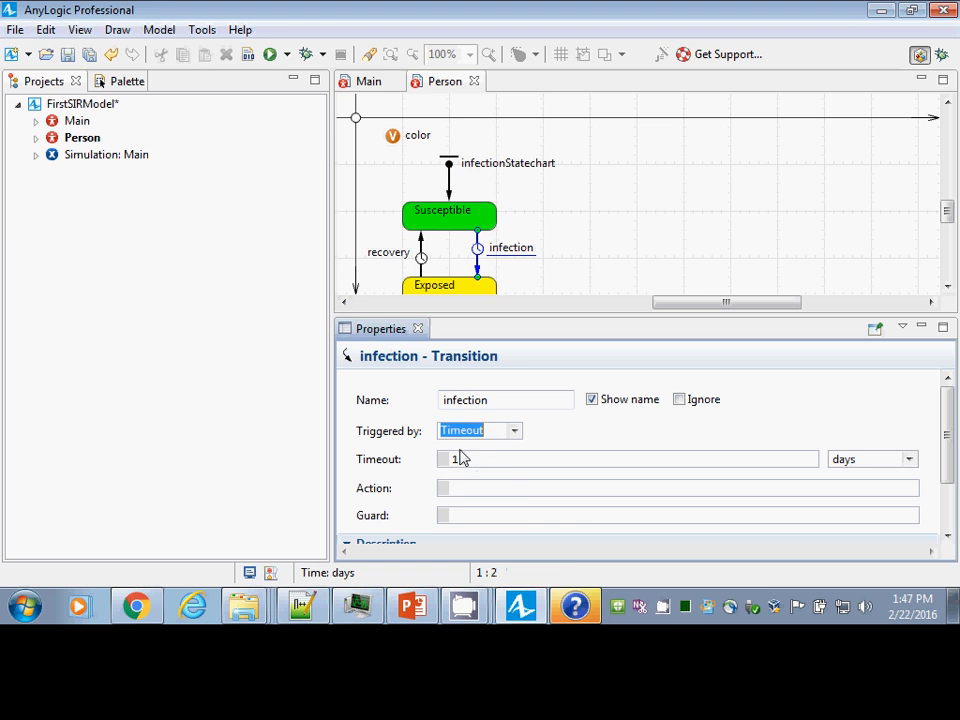
{"action": "left_click", "coordinate": [514, 437]}
{"action": "left_click", "coordinate": [451, 461]}
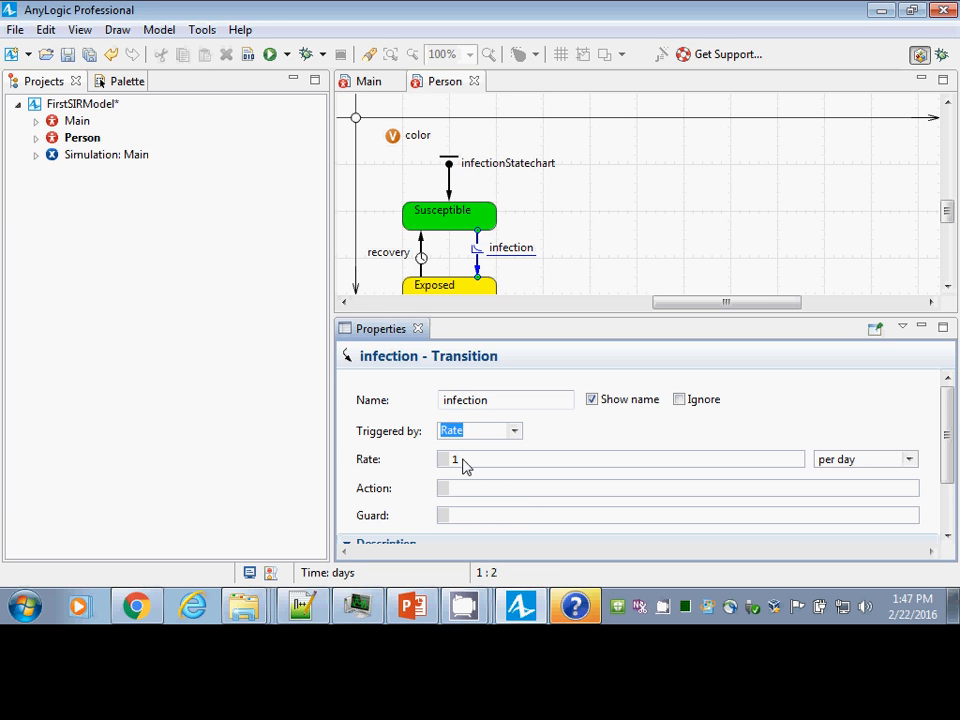
{"action": "left_click_drag", "start_coordinate": [463, 462], "coordinate": [440, 462]}
{"action": "key", "text": "ctrl+s"}
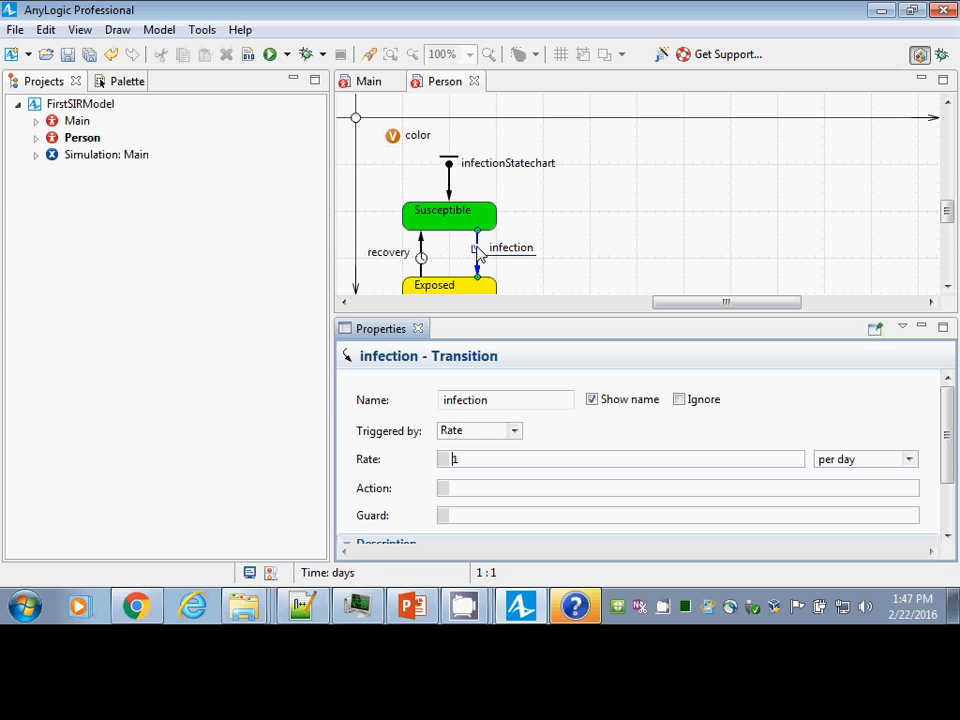
- Switch the infection transition's trigger to Timeout and back to Rate, and save the model again
{"action": "left_click", "coordinate": [509, 432]}
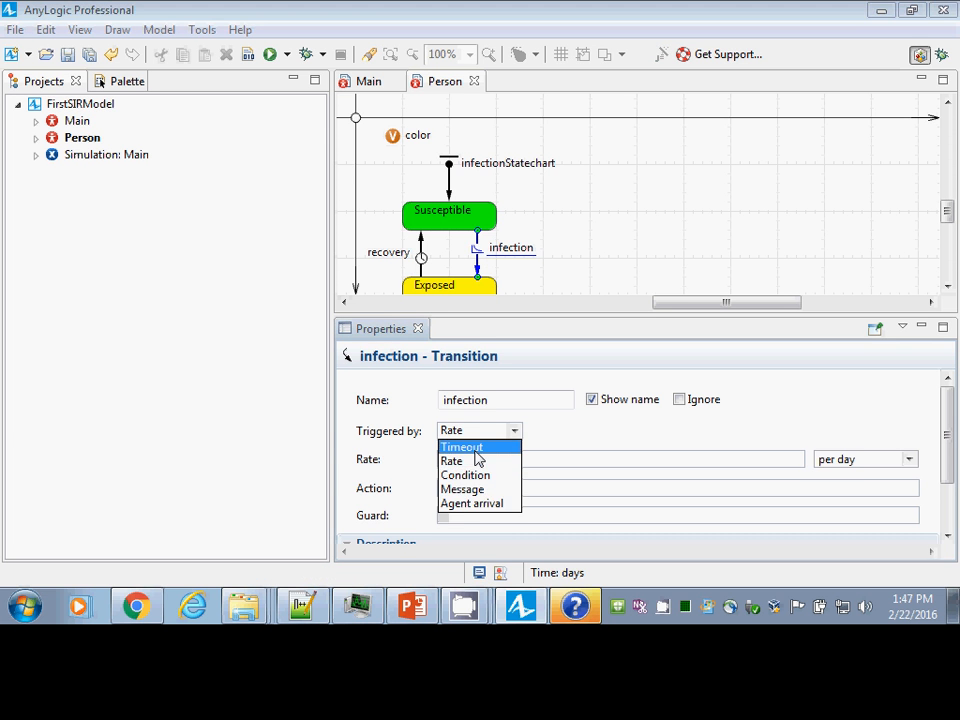
{"action": "left_click", "coordinate": [479, 449]}
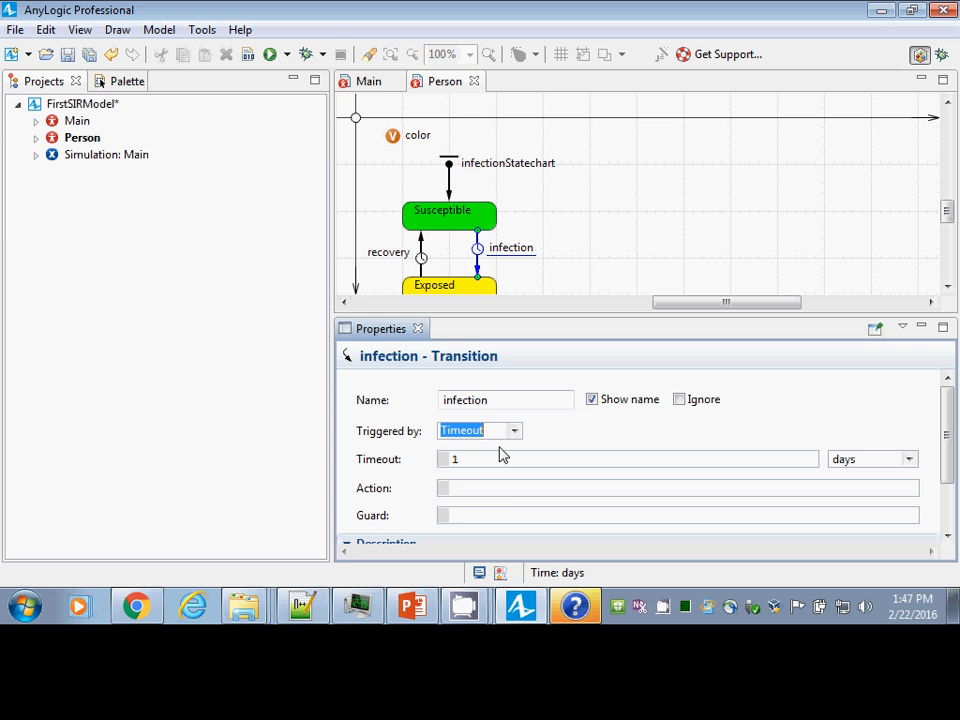
{"action": "left_click", "coordinate": [514, 432]}
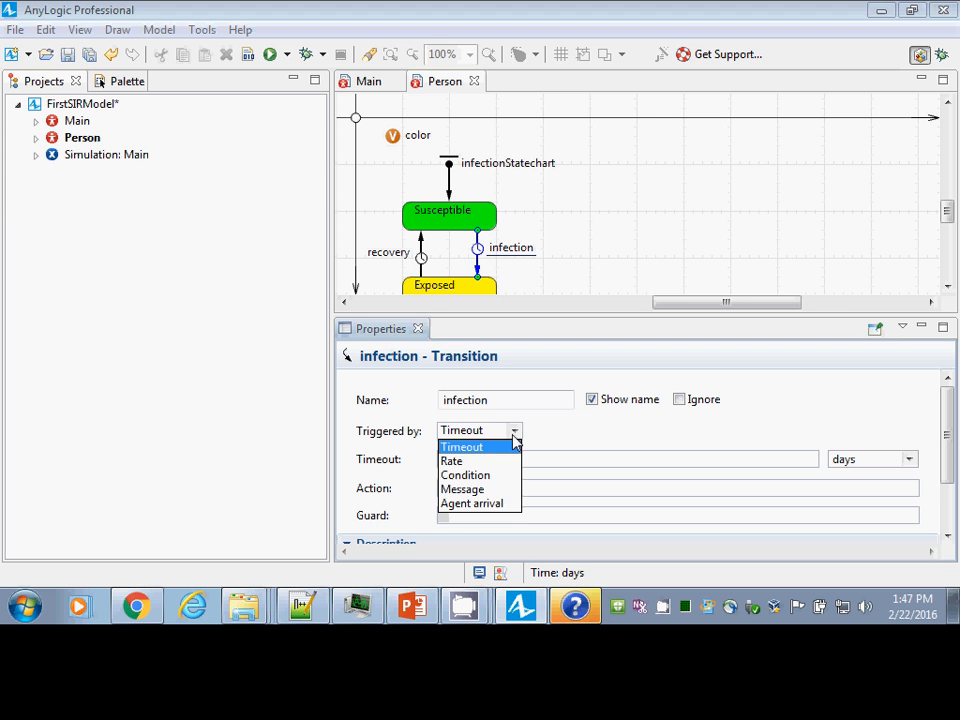
{"action": "left_click", "coordinate": [474, 461]}
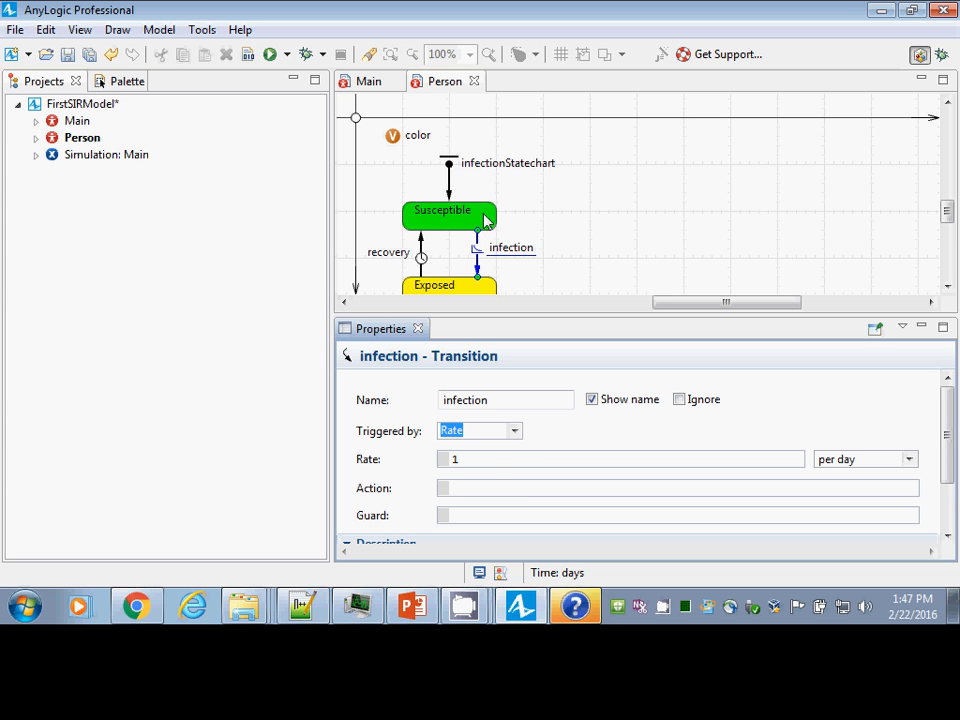
{"action": "left_click", "coordinate": [515, 432]}
{"action": "left_click", "coordinate": [514, 431]}
{"action": "key", "text": "ctrl+s"}
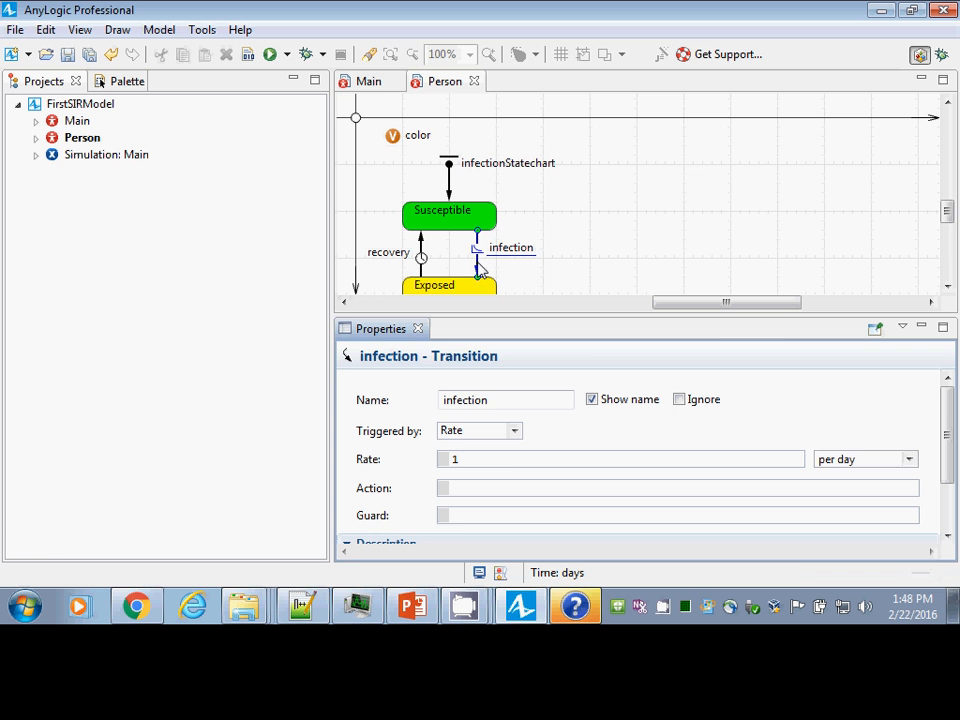
- Rerun the Simulation experiment with the rate-triggered infection transition, observe the agents' color changes, and close the run window
{"action": "right_click", "coordinate": [100, 163]}
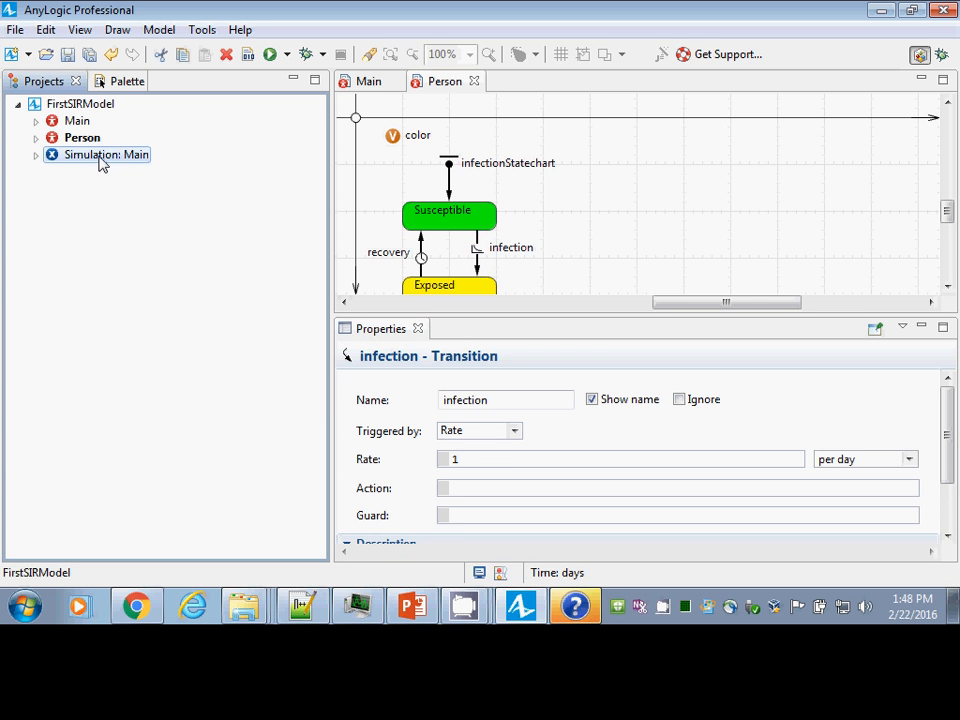
{"action": "left_click", "coordinate": [138, 383]}
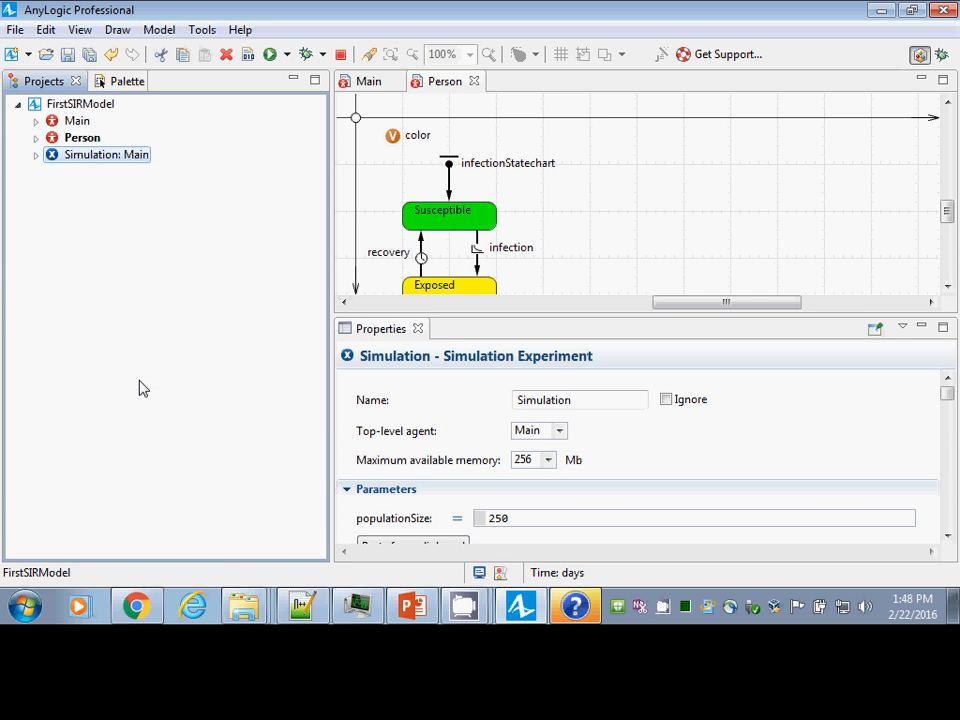
{"action": "left_click", "coordinate": [96, 150]}
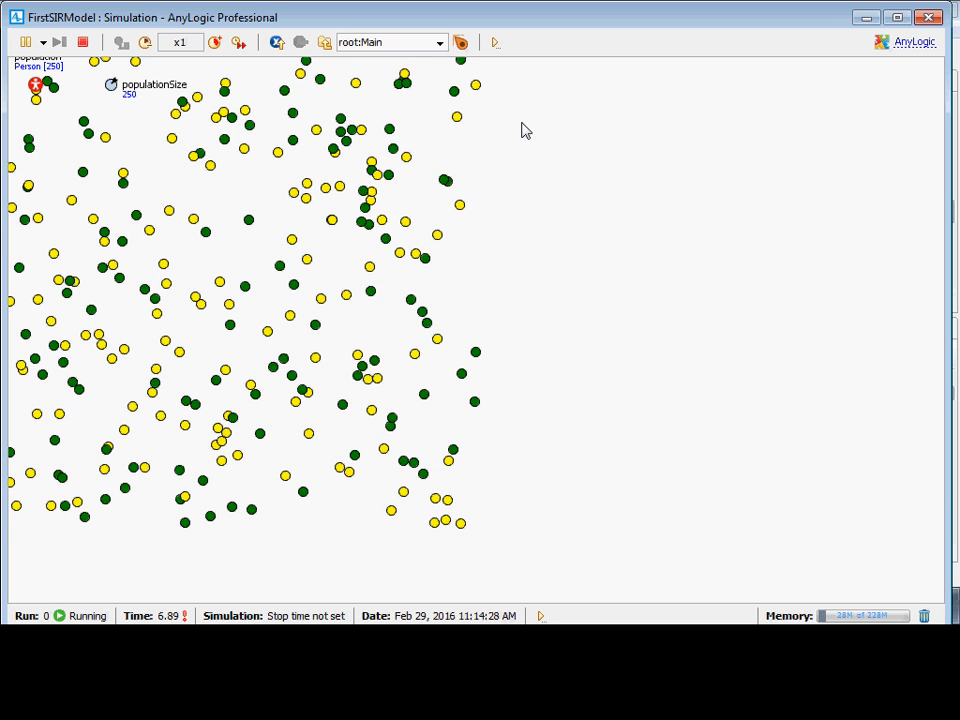
{"action": "left_click", "coordinate": [929, 18]}
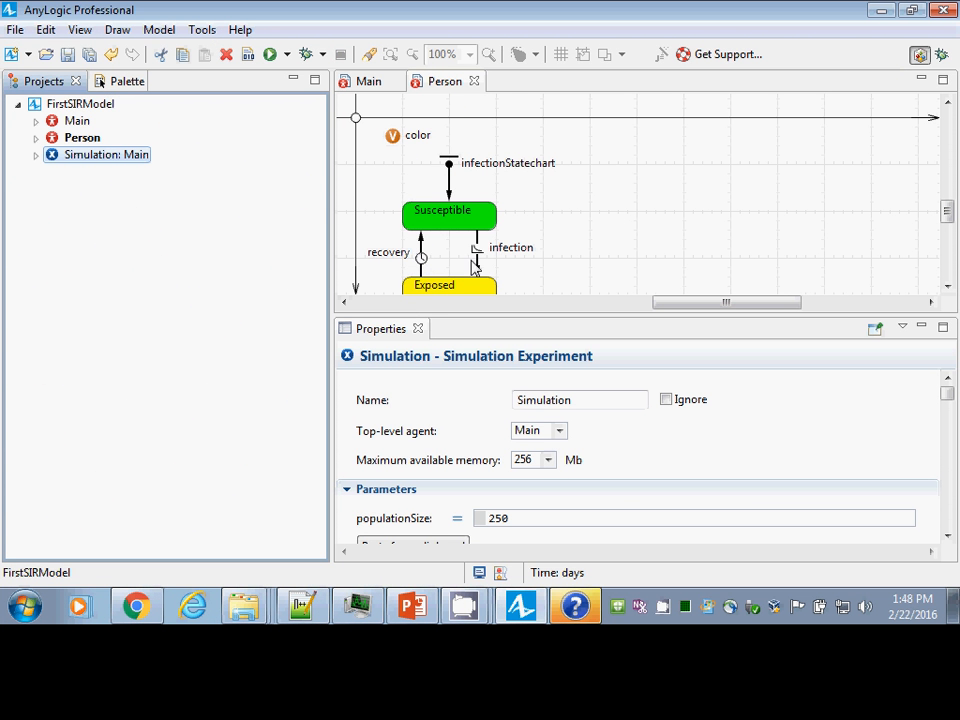
- Run the Simulation experiment again to observe the Person agents' color changes, and close the run window
{"action": "right_click", "coordinate": [107, 158]}
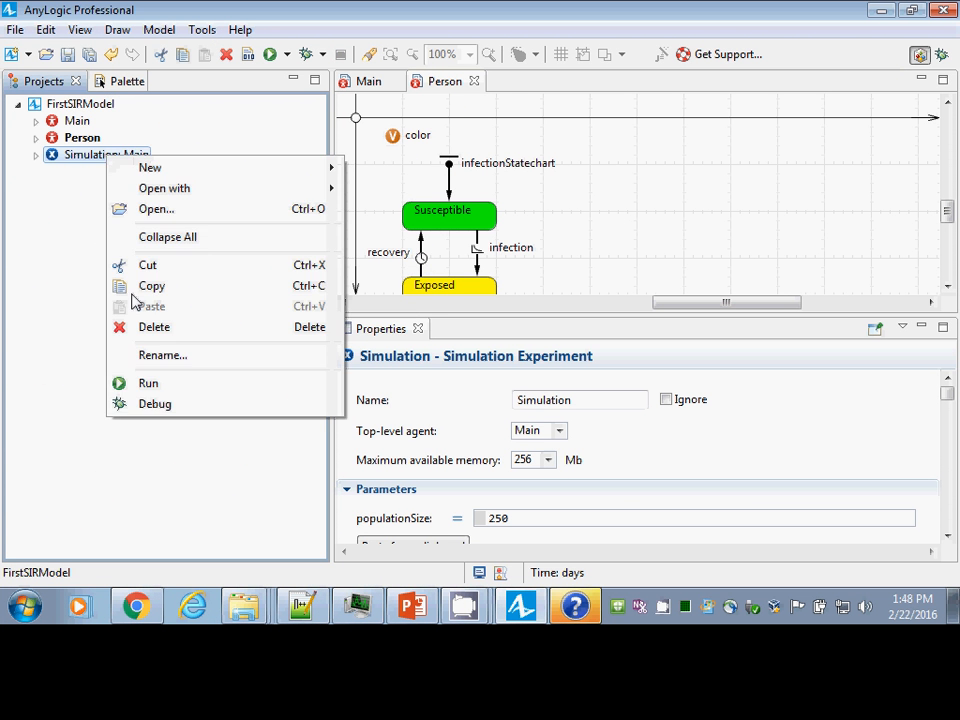
{"action": "left_click", "coordinate": [158, 381]}
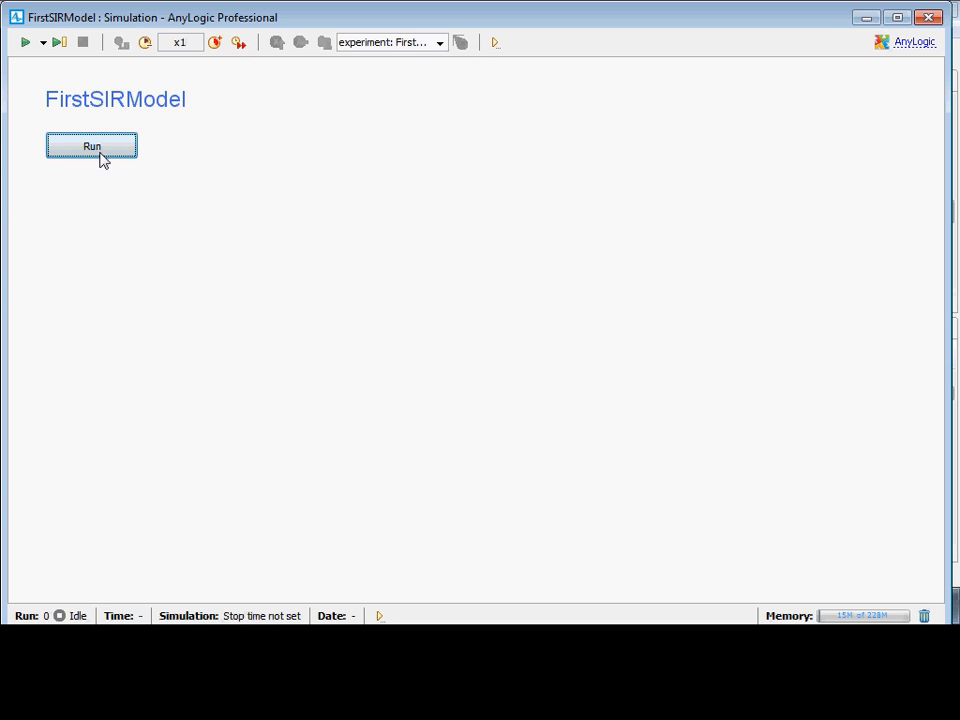
{"action": "left_click", "coordinate": [99, 150]}
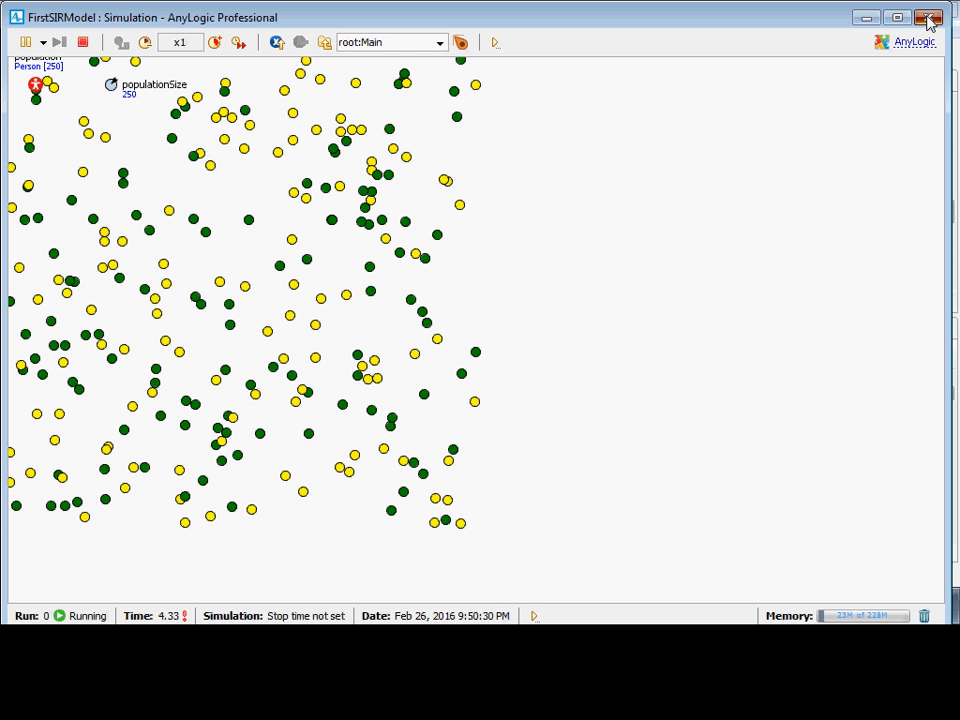
{"action": "left_click", "coordinate": [929, 18]}
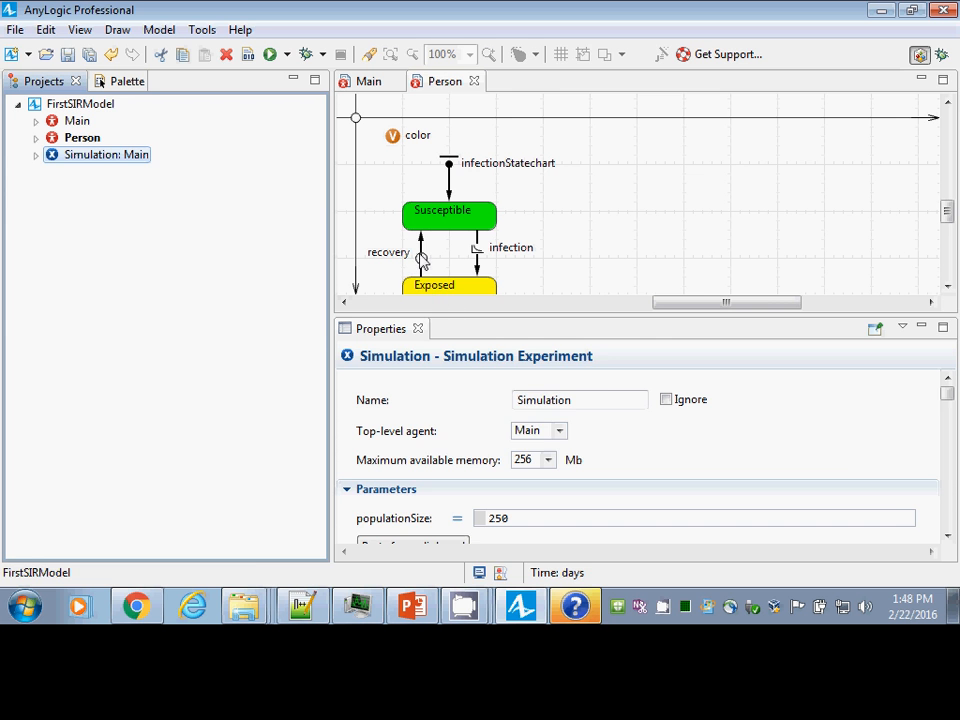
- Set the recovery transition in the Person statechart to be triggered by Rate, and save the model
{"action": "left_click", "coordinate": [421, 259]}
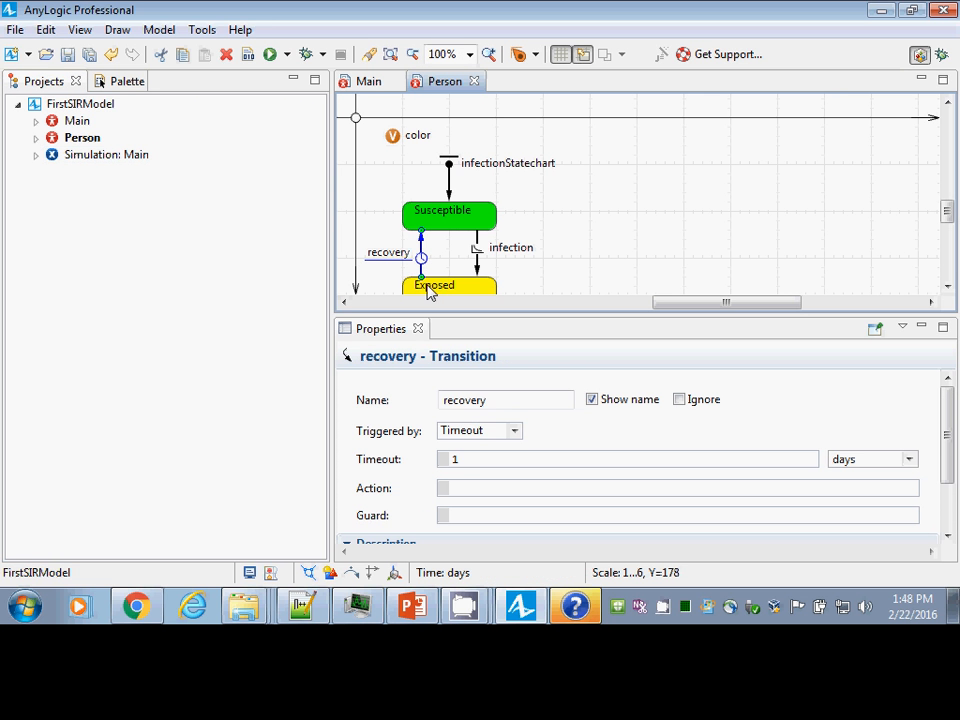
{"action": "left_click", "coordinate": [516, 430]}
{"action": "left_click", "coordinate": [462, 459]}
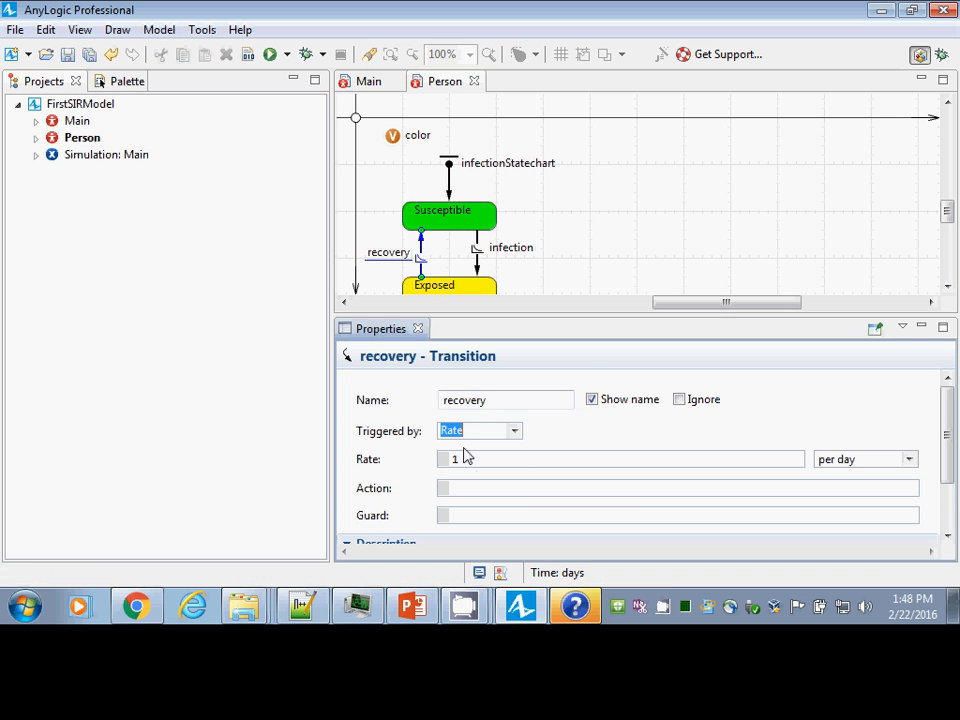
{"action": "key", "text": "ctrl+s"}
- Run the Simulation experiment with the rate-triggered recovery, speed it up to x5 to observe the agents, and close the run window
{"action": "right_click", "coordinate": [121, 158]}
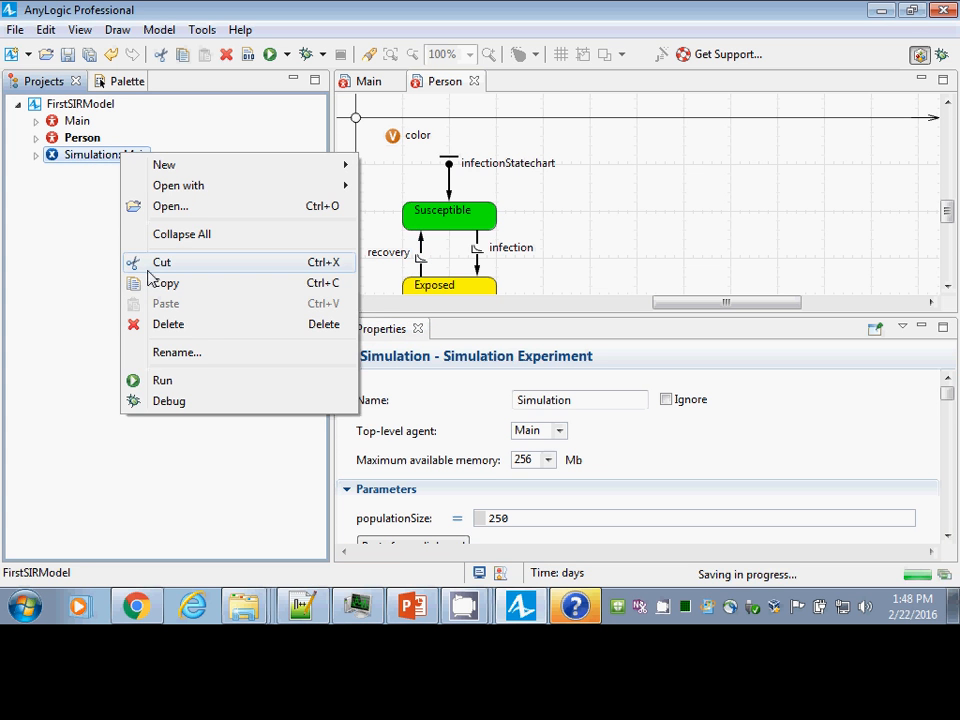
{"action": "left_click", "coordinate": [176, 381]}
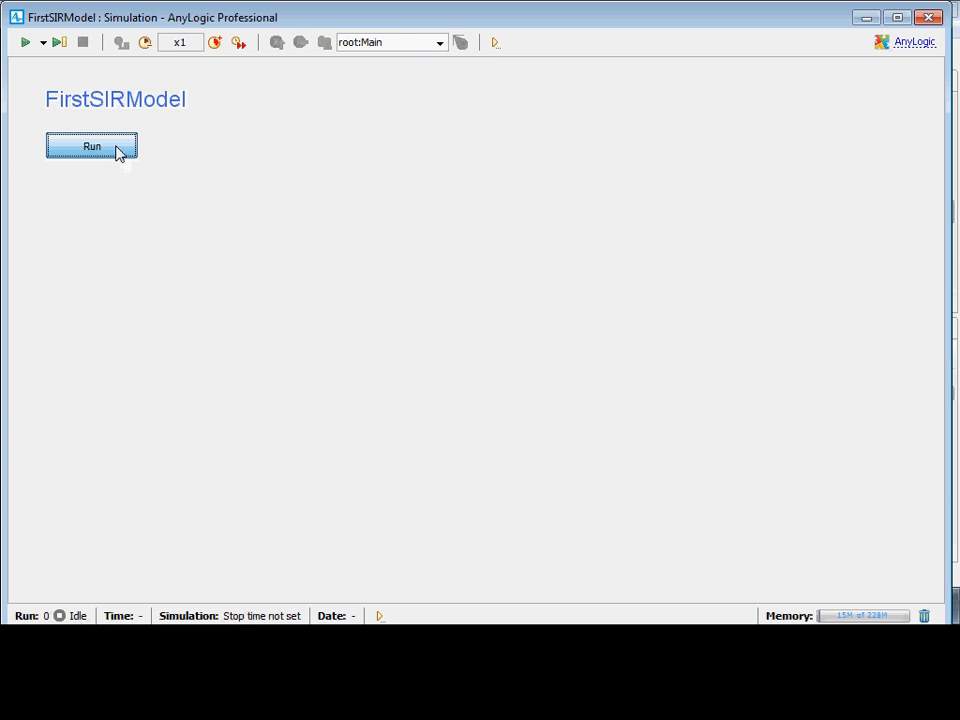
{"action": "left_click", "coordinate": [117, 149]}
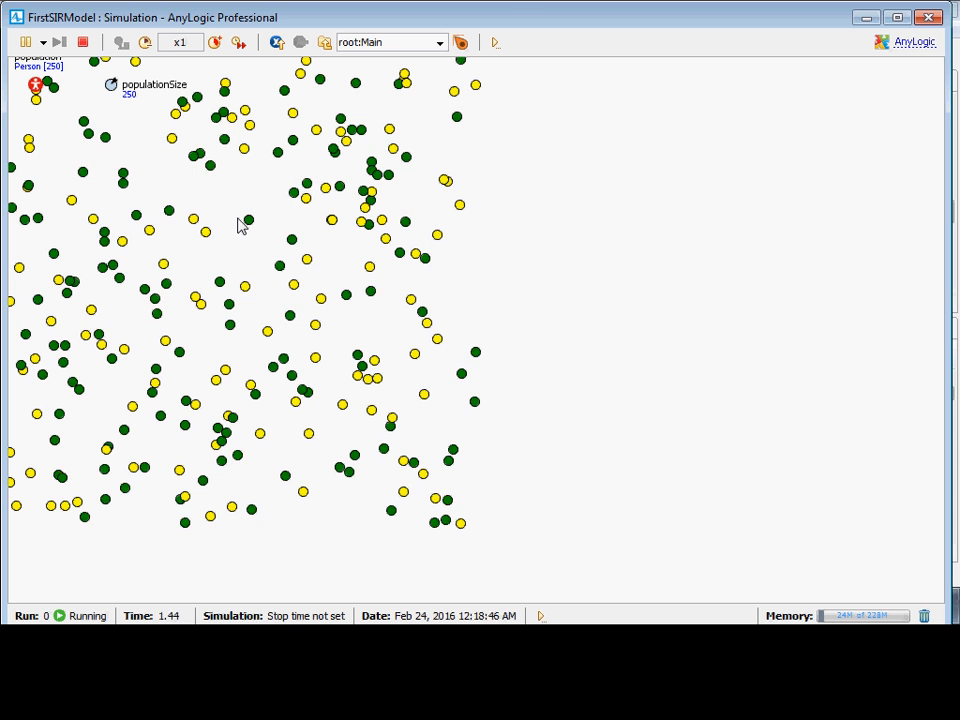
{"action": "left_click", "coordinate": [215, 42]}
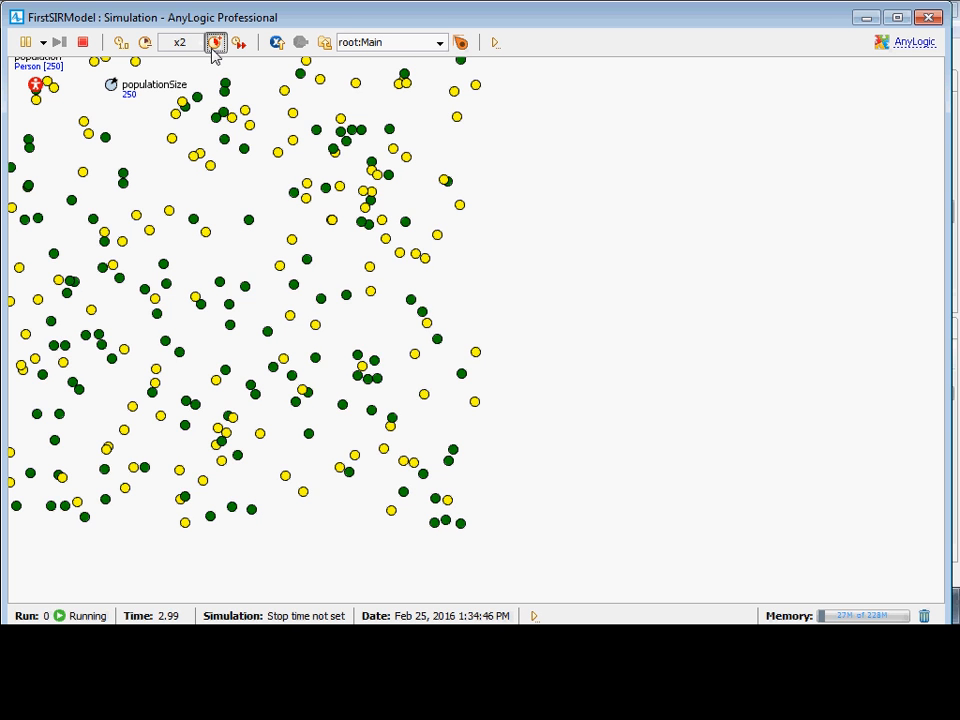
{"action": "left_click", "coordinate": [215, 42]}
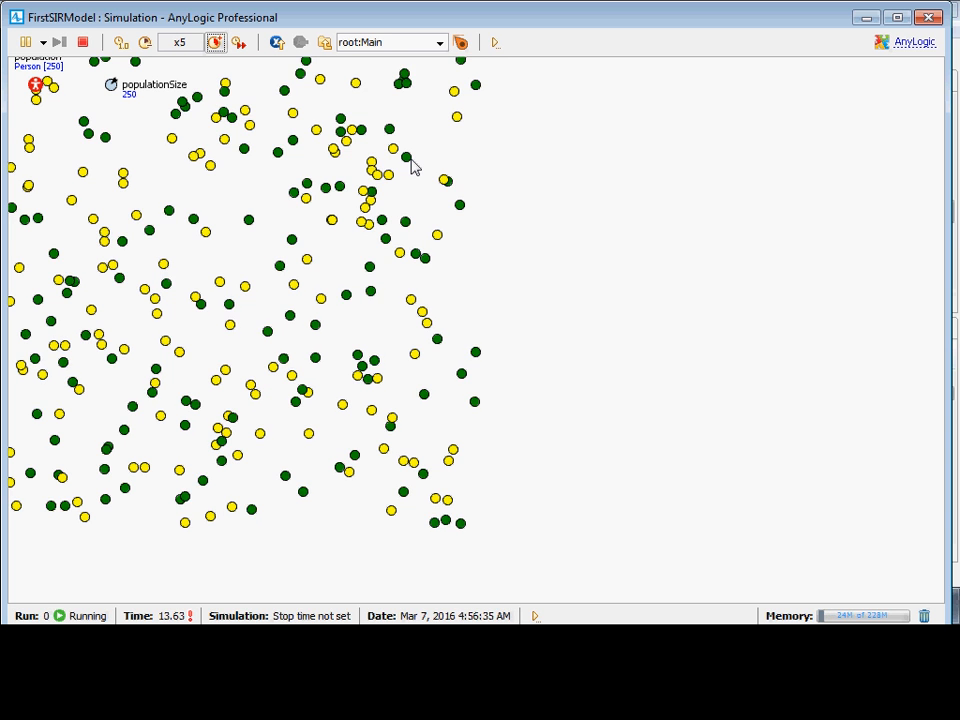
{"action": "left_click", "coordinate": [930, 17]}
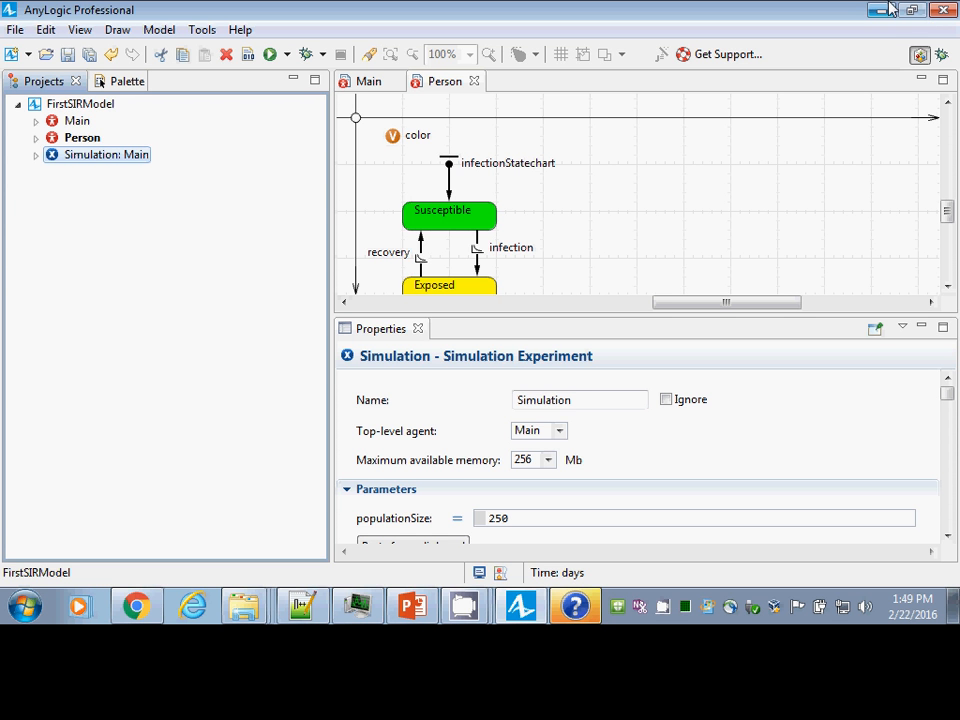
- Inspect the population object in Main and the statechart of the Person agent type
{"action": "double_click", "coordinate": [74, 121]}
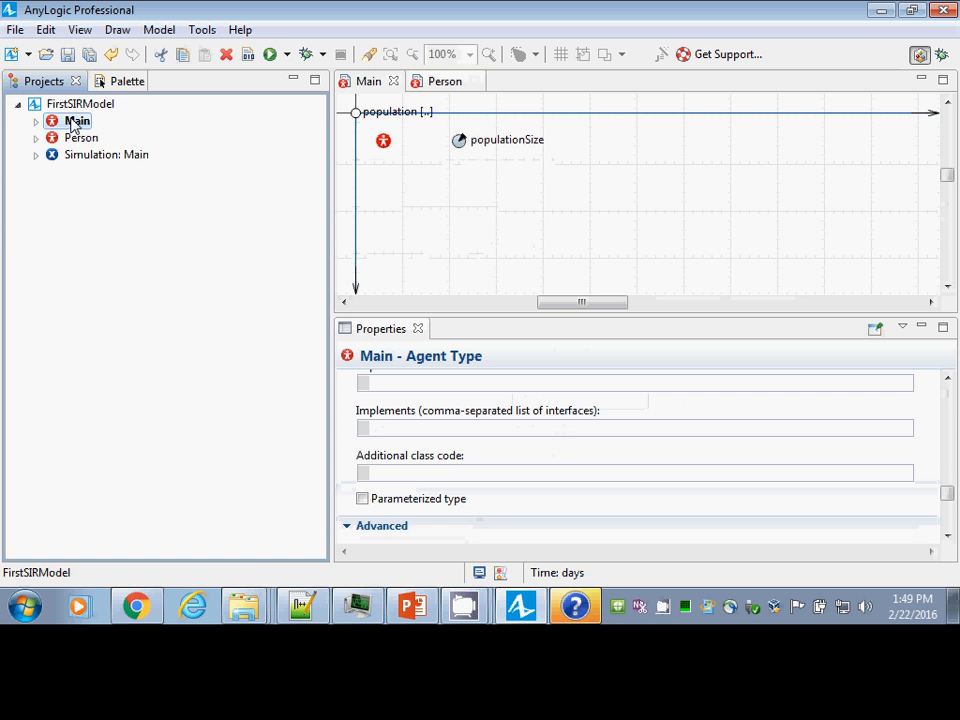
{"action": "left_click", "coordinate": [388, 147]}
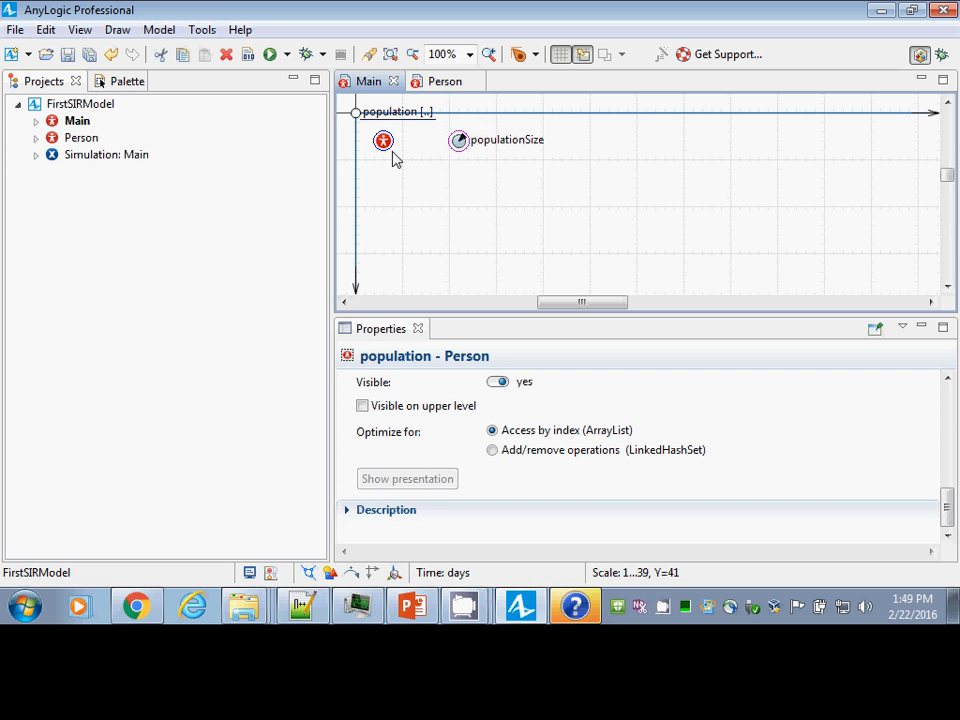
{"action": "left_click", "coordinate": [78, 138]}
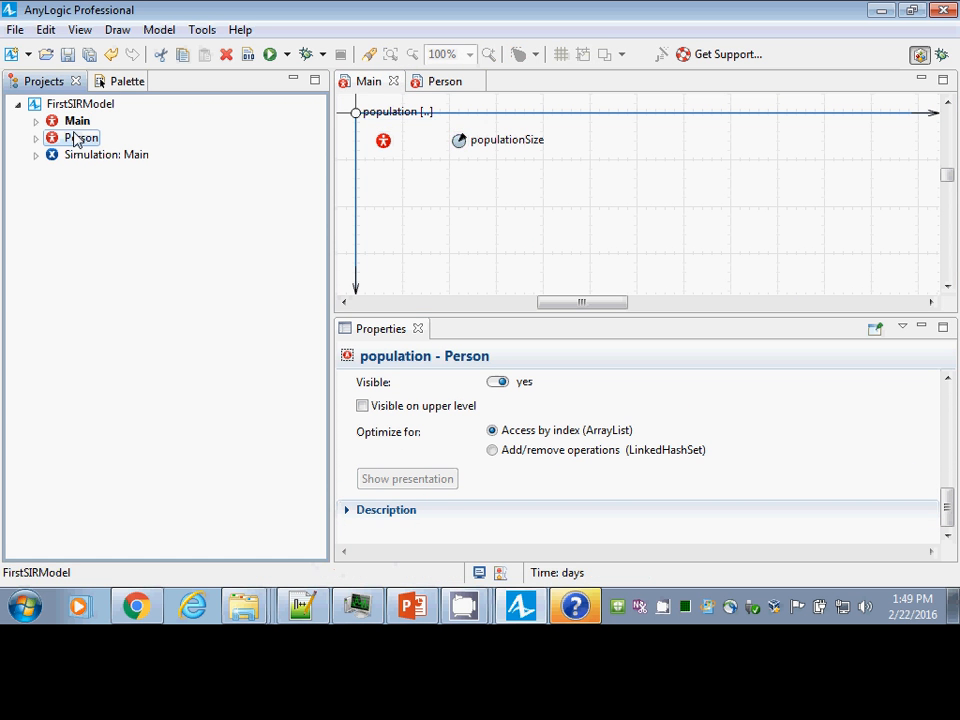
{"action": "double_click", "coordinate": [78, 138]}
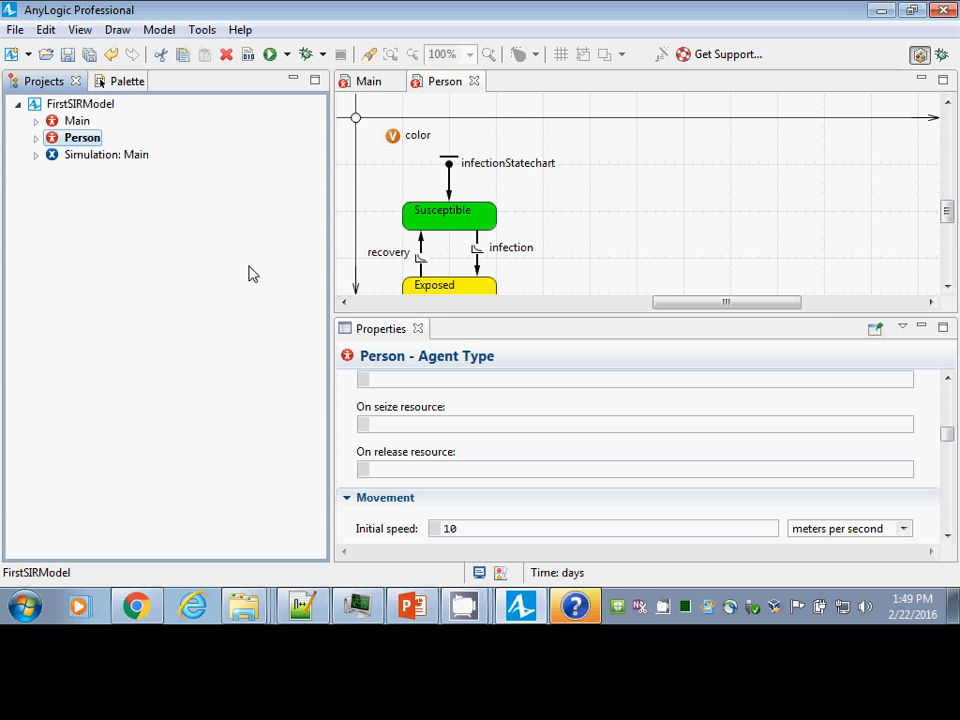
- In Main, rearrange the population icon and the populationSize label, placing the population label below its icon
{"action": "double_click", "coordinate": [76, 121]}
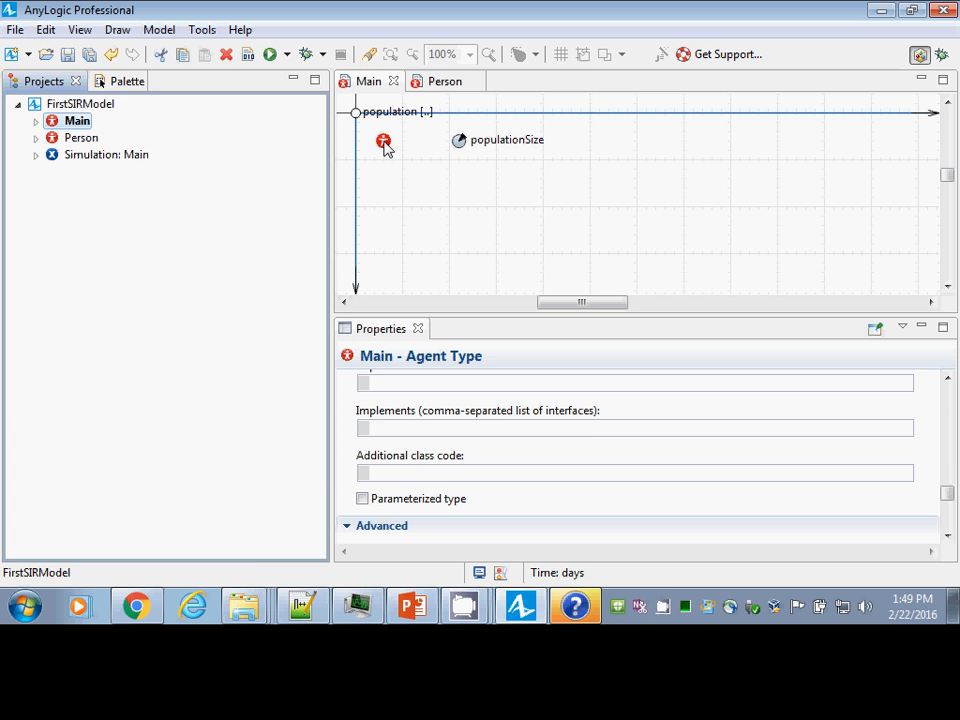
{"action": "left_click", "coordinate": [387, 145]}
{"action": "left_click", "coordinate": [387, 145]}
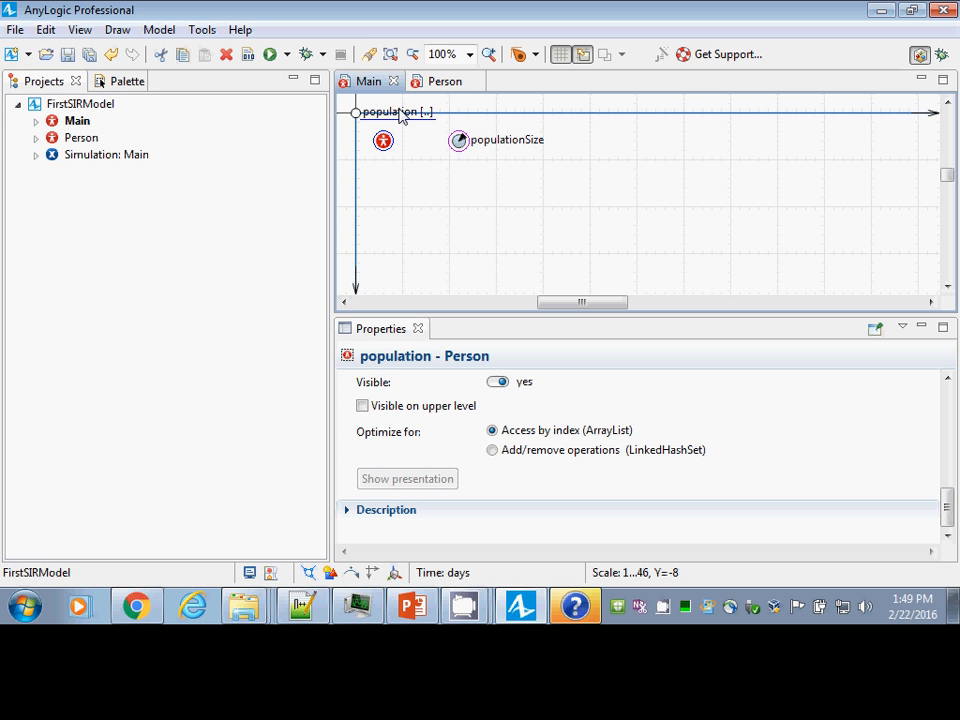
{"action": "left_click_drag", "start_coordinate": [401, 116], "coordinate": [390, 168]}
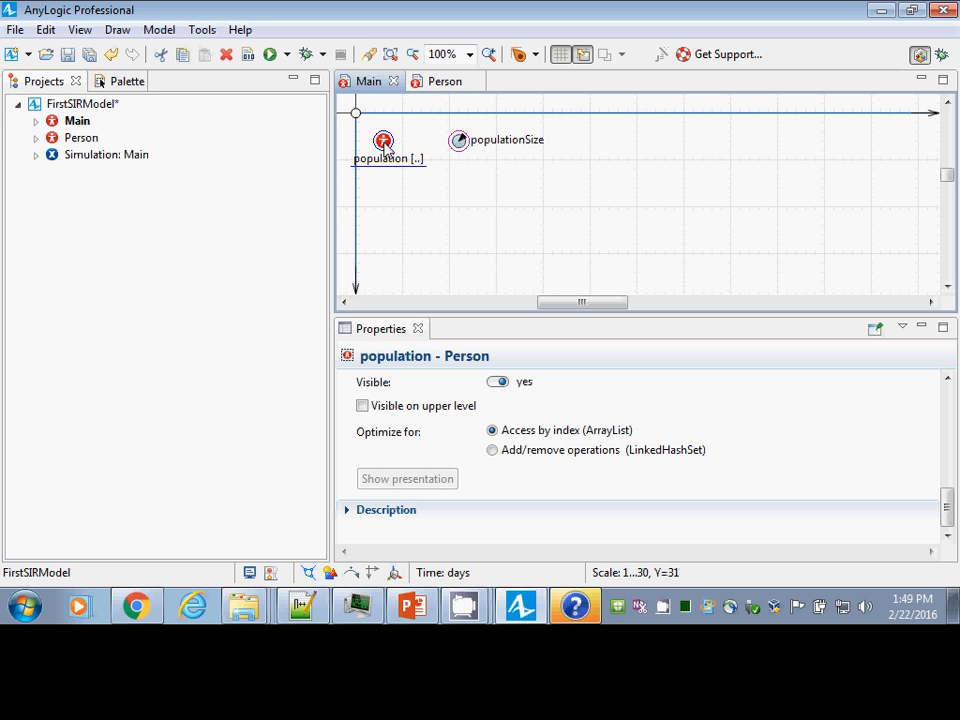
{"action": "left_click", "coordinate": [460, 142]}
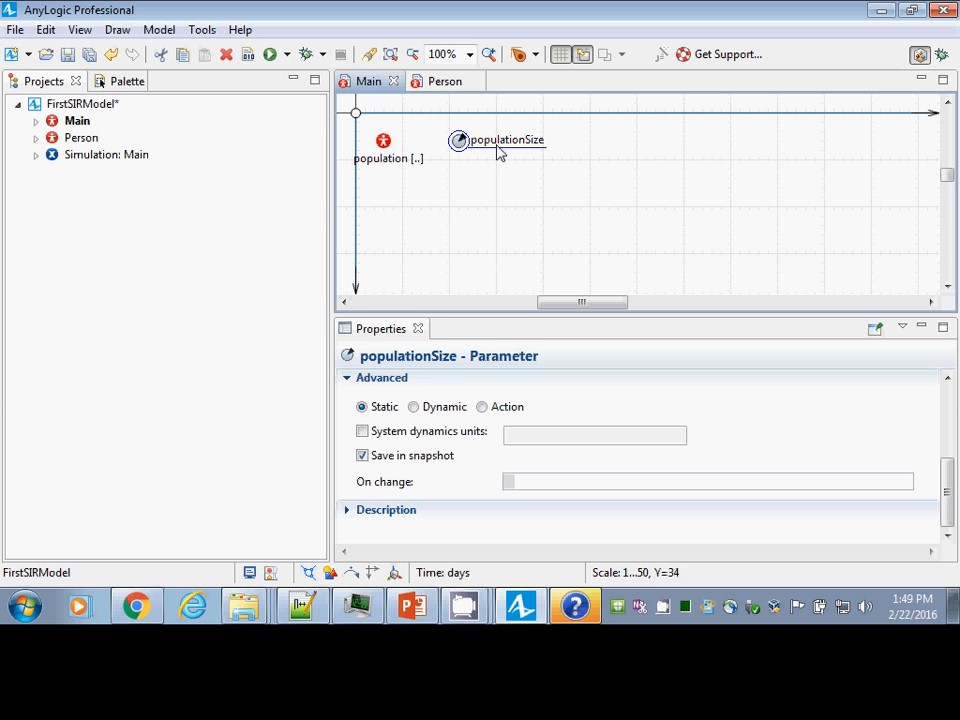
{"action": "mouse_move", "coordinate": [499, 151]}
{"action": "left_mouse_down"}
{"action": "mouse_move", "coordinate": [490, 140]}
{"action": "mouse_move", "coordinate": [503, 147]}
{"action": "left_mouse_up"}
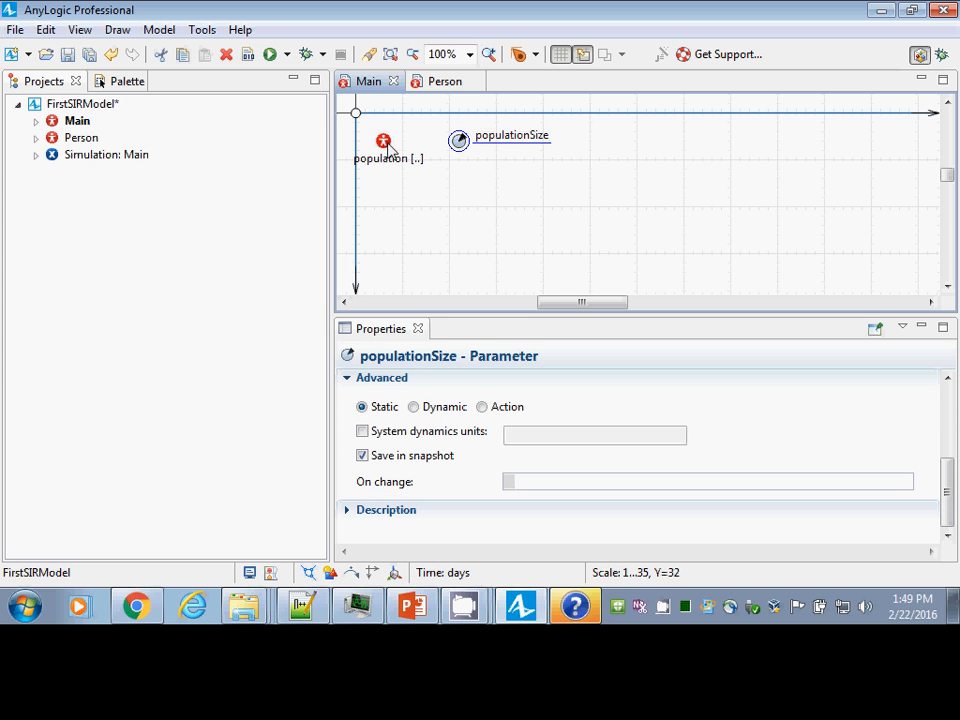
{"action": "left_click_drag", "start_coordinate": [385, 141], "coordinate": [401, 141]}
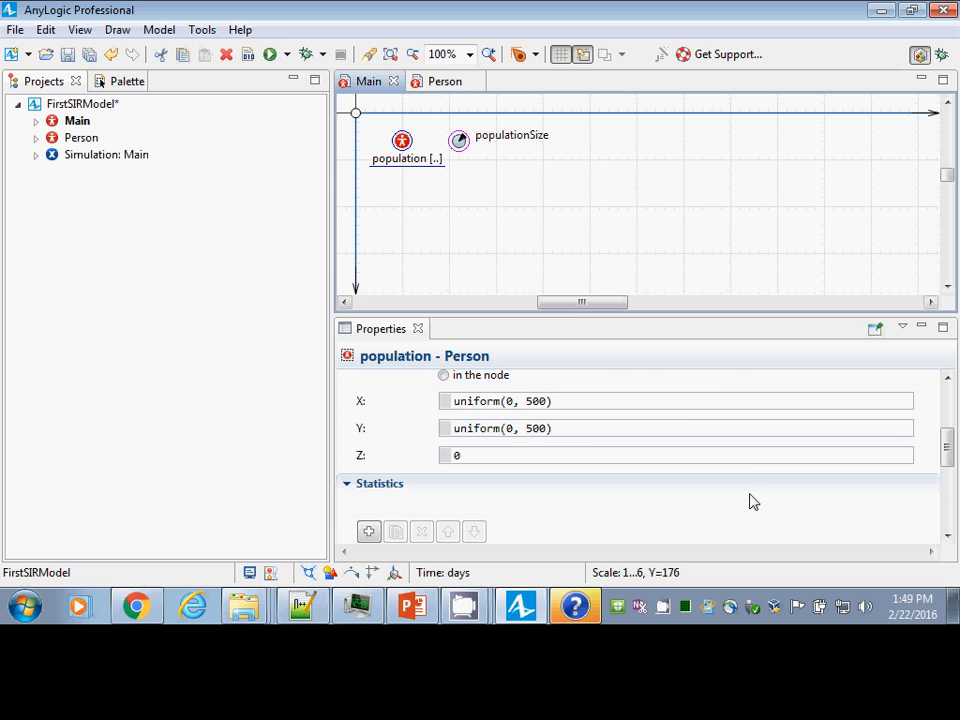
- Add a Count statistic named countSusceptible to the population of Person agents
{"action": "mouse_move", "coordinate": [949, 440]}
{"action": "left_mouse_down"}
{"action": "mouse_move", "coordinate": [947, 376]}
{"action": "mouse_move", "coordinate": [945, 428]}
{"action": "left_mouse_up"}
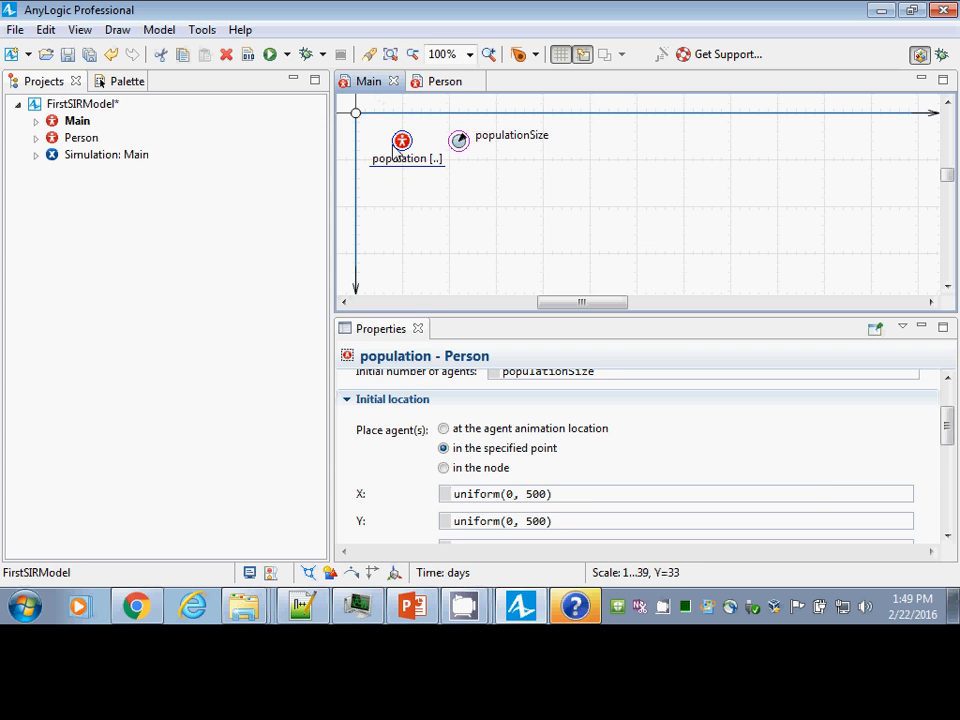
{"action": "left_click_drag", "start_coordinate": [950, 433], "coordinate": [949, 465]}
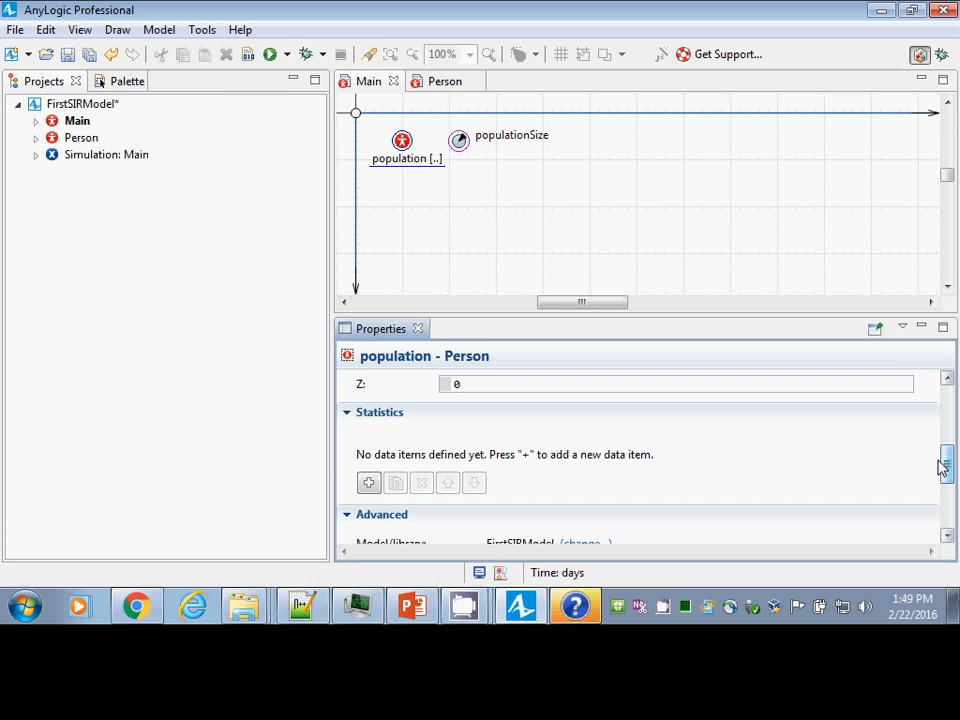
{"action": "left_click", "coordinate": [369, 484]}
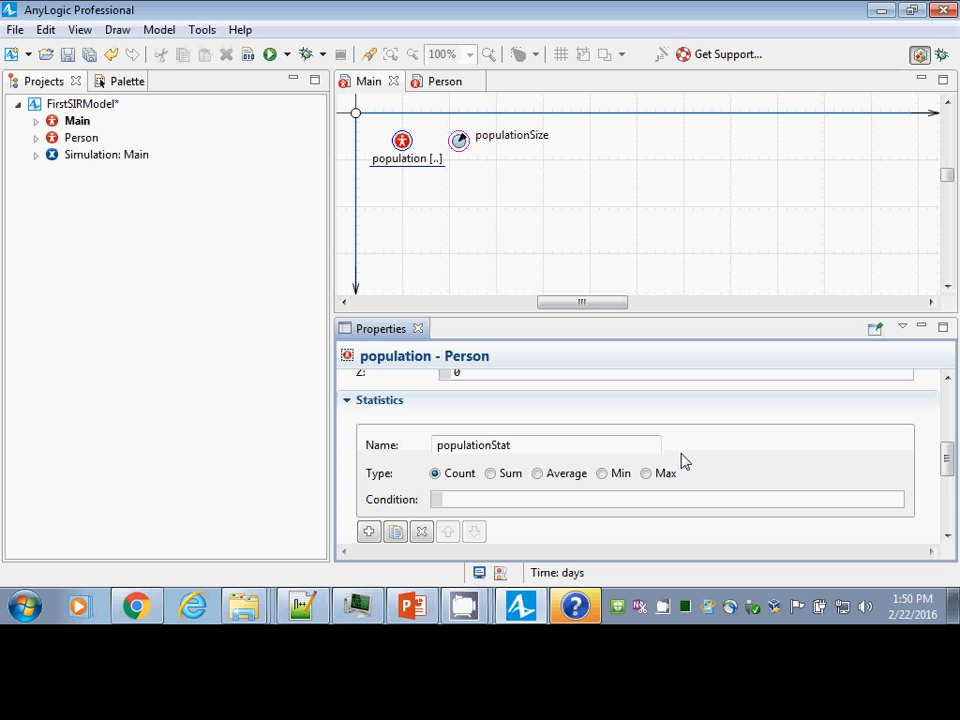
{"action": "left_click_drag", "start_coordinate": [947, 450], "coordinate": [949, 467]}
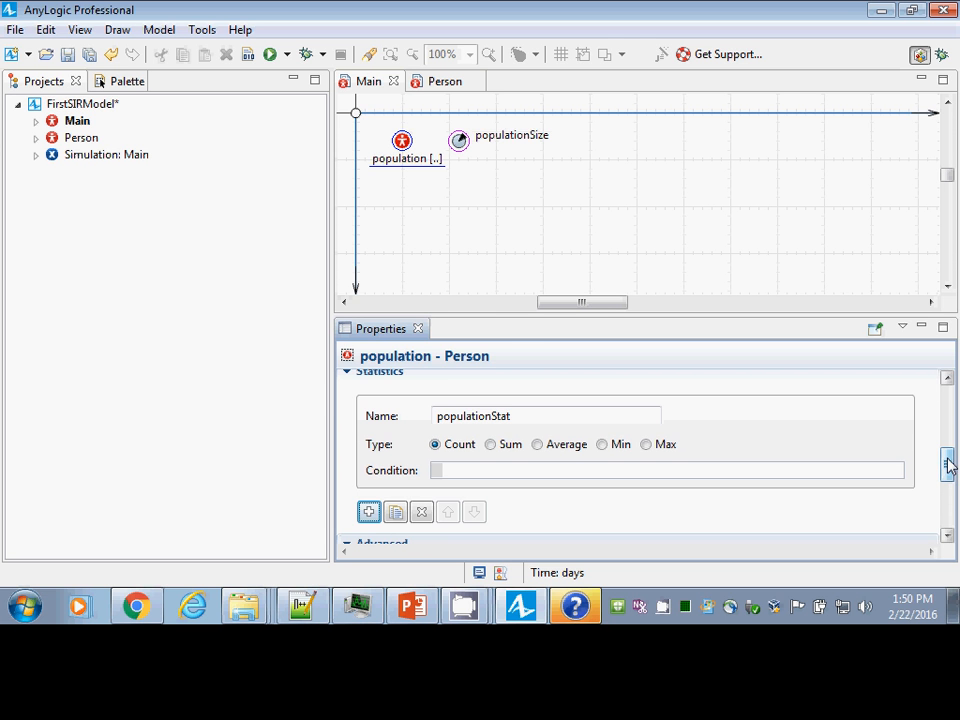
{"action": "left_click_drag", "start_coordinate": [521, 418], "coordinate": [386, 421]}
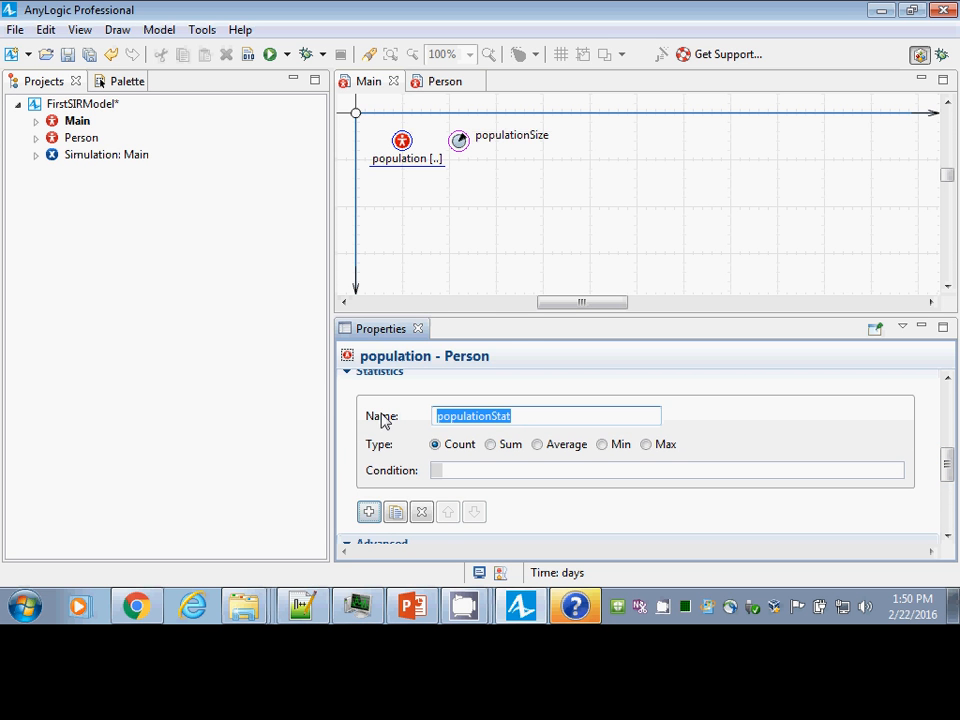
{"action": "type", "text": "coun"}
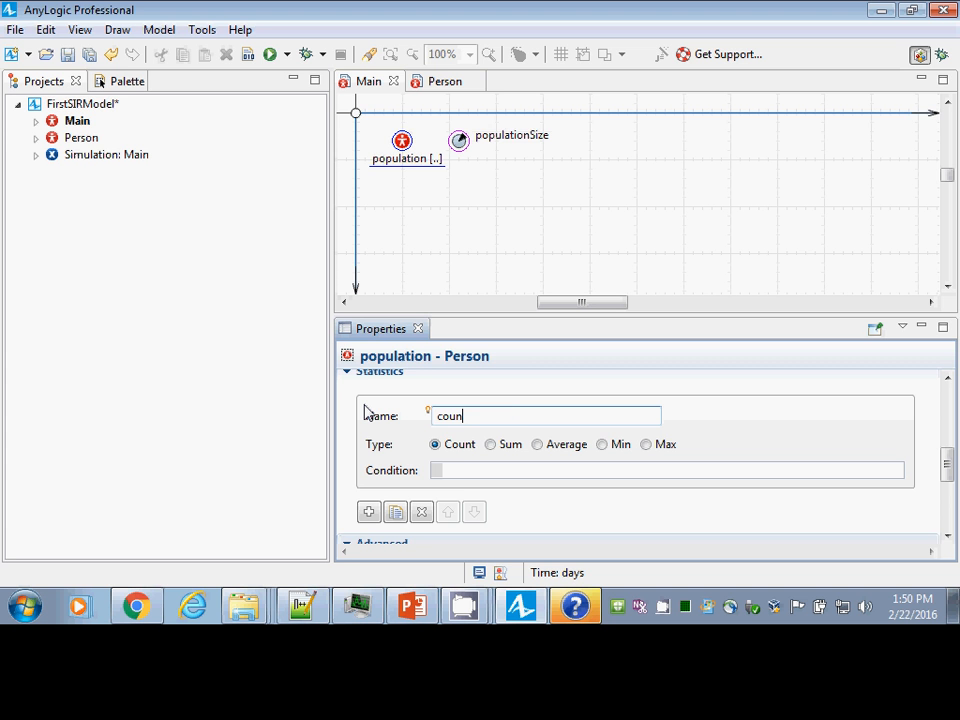
{"action": "type", "text": "tSusceptible"}
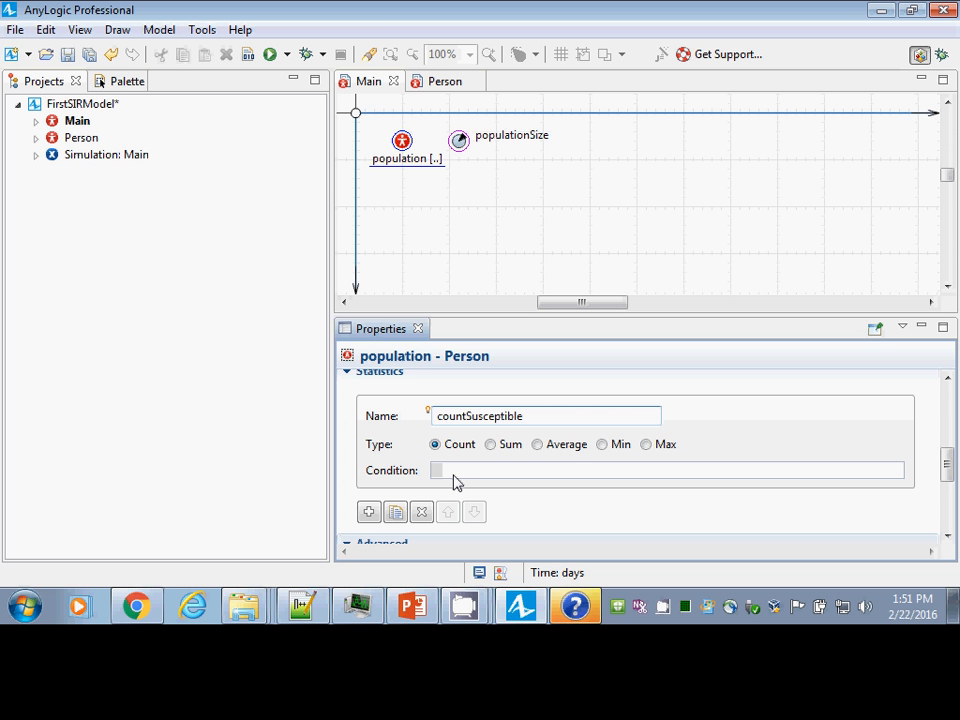
- Set the countSusceptible statistic's condition to item.inState(Person.Susceptible) and save the model
{"action": "left_click", "coordinate": [463, 474]}
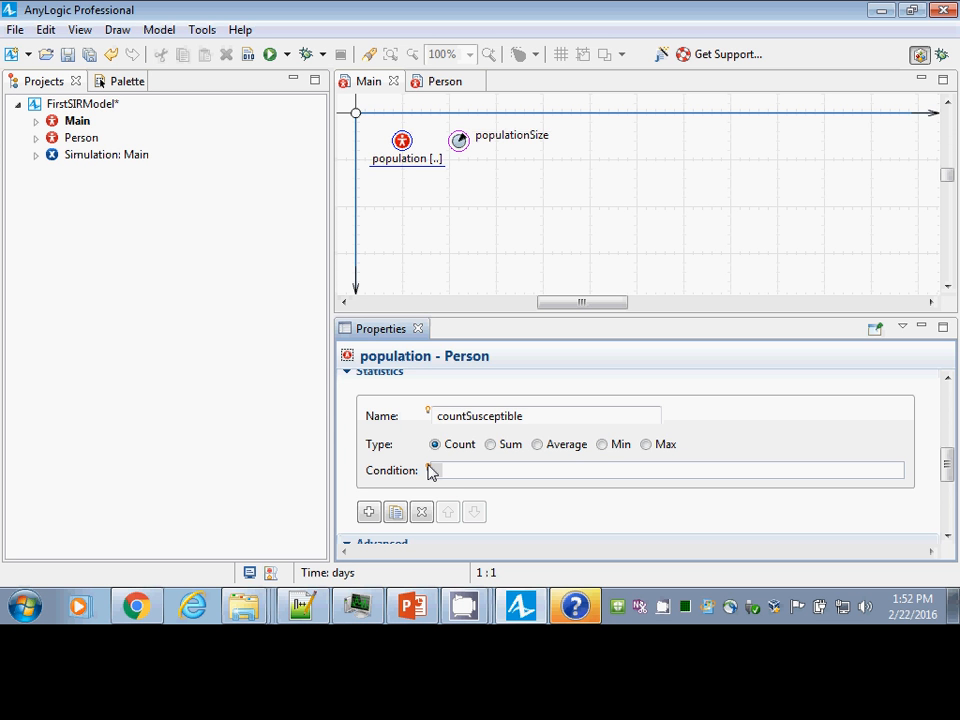
{"action": "mouse_move", "coordinate": [431, 472]}
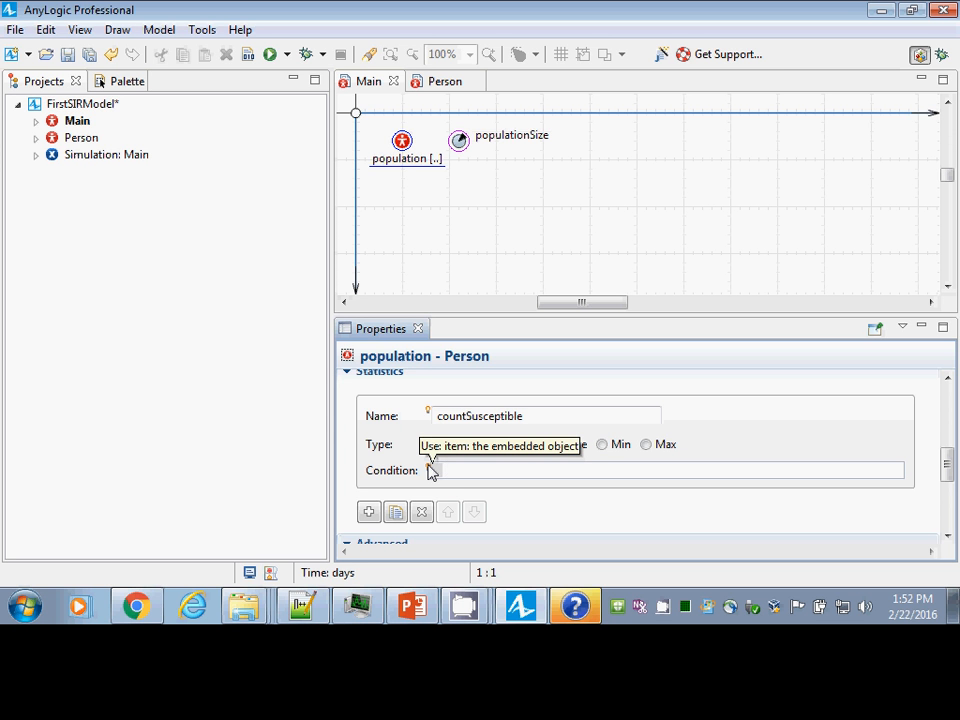
{"action": "type", "text": "item."}
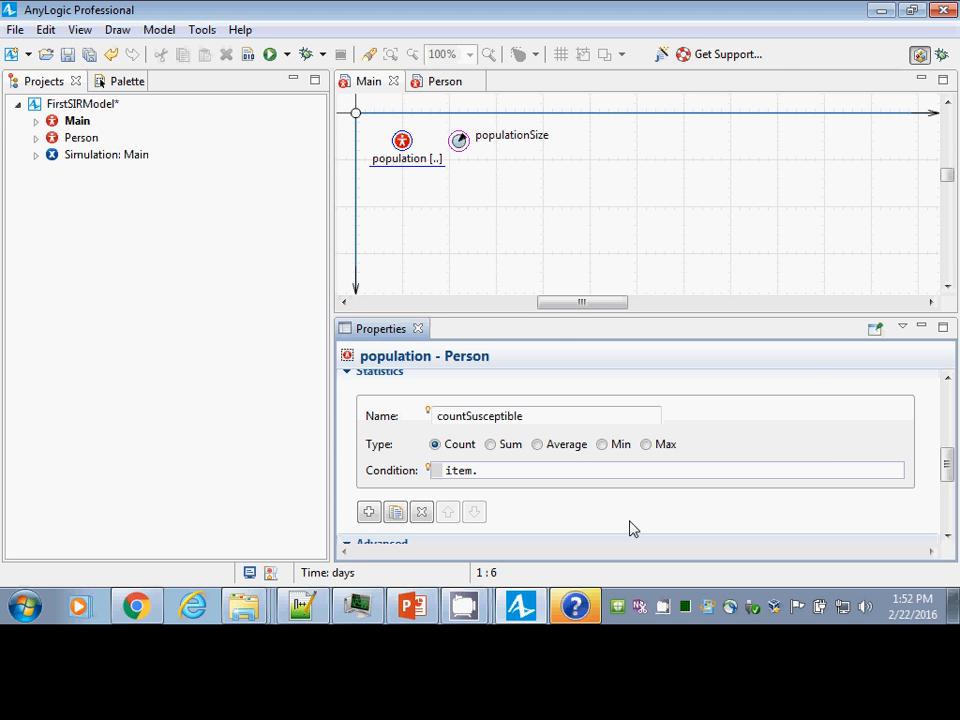
{"action": "type", "text": "inS"}
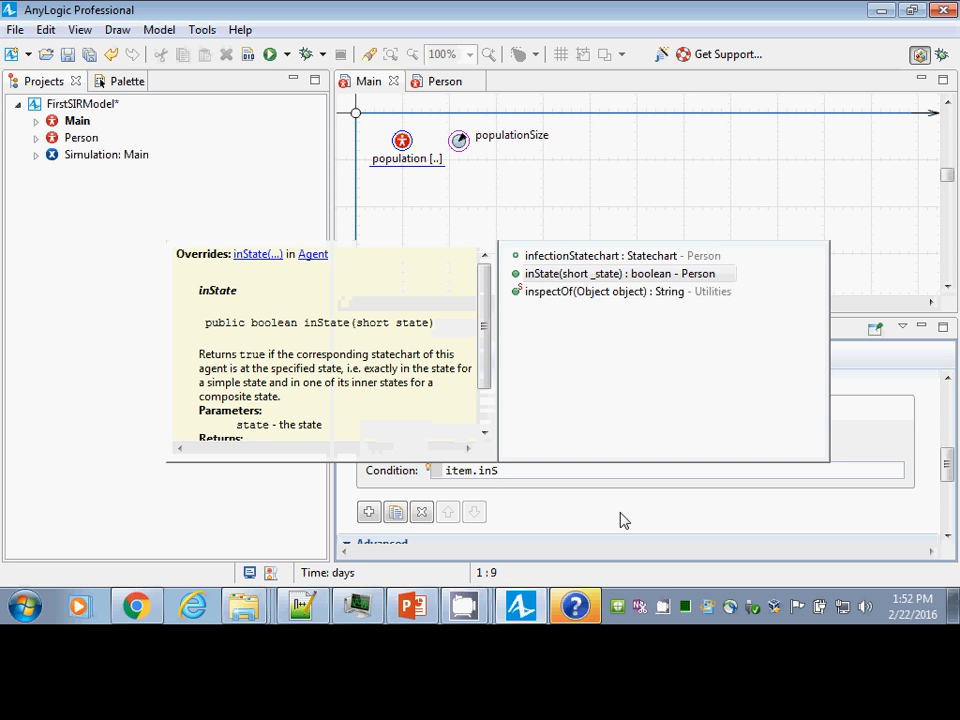
{"action": "key", "text": "Return"}
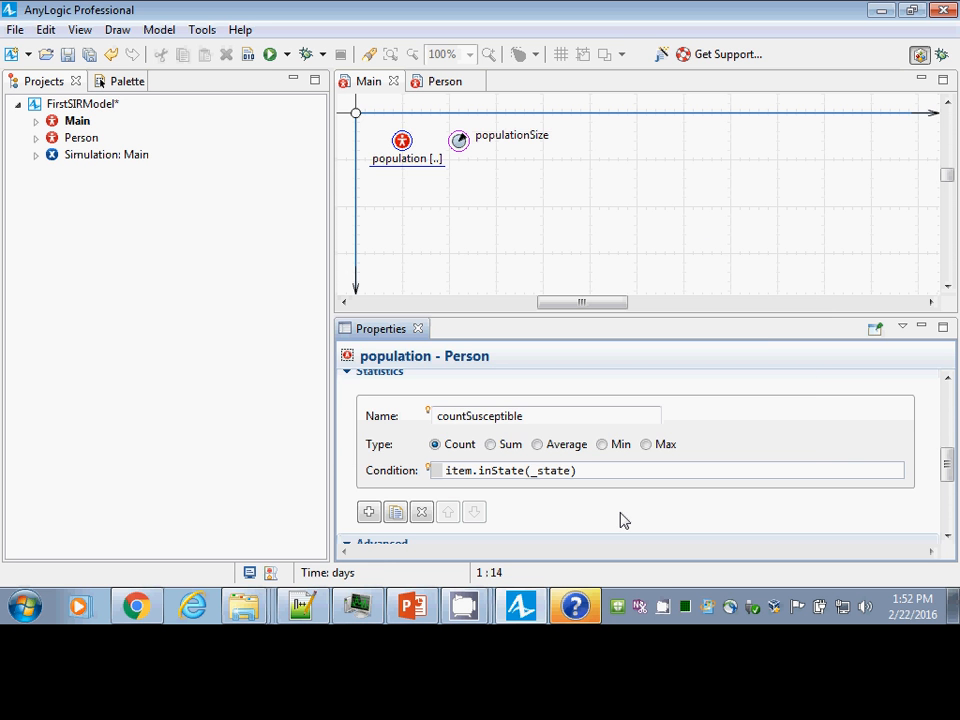
{"action": "key", "text": "ctrl+shift+Right"}
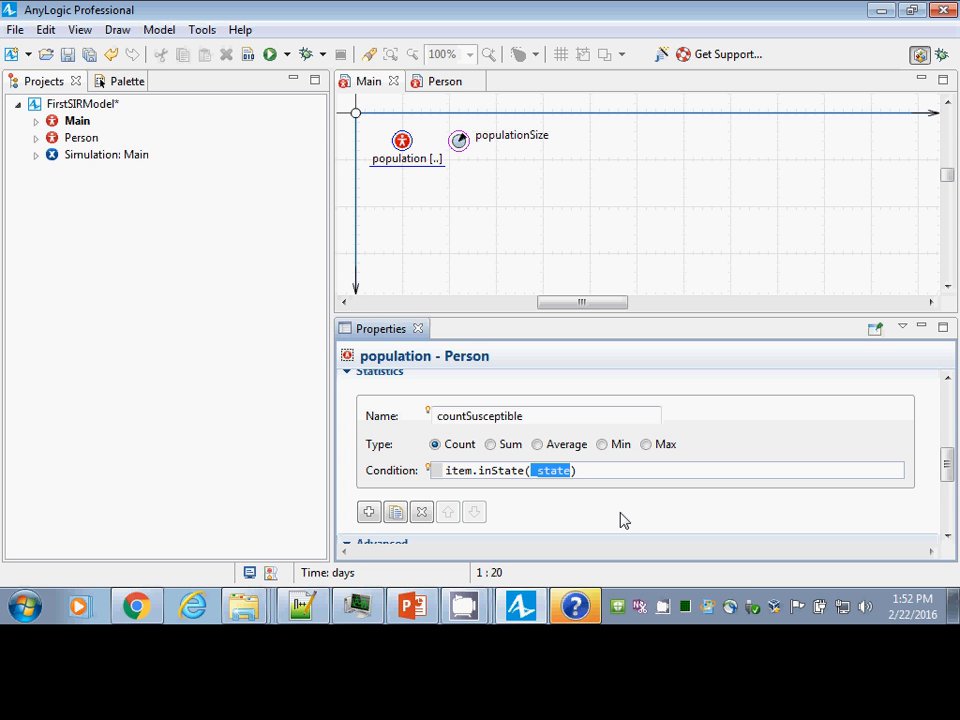
{"action": "type", "text": "Pers"}
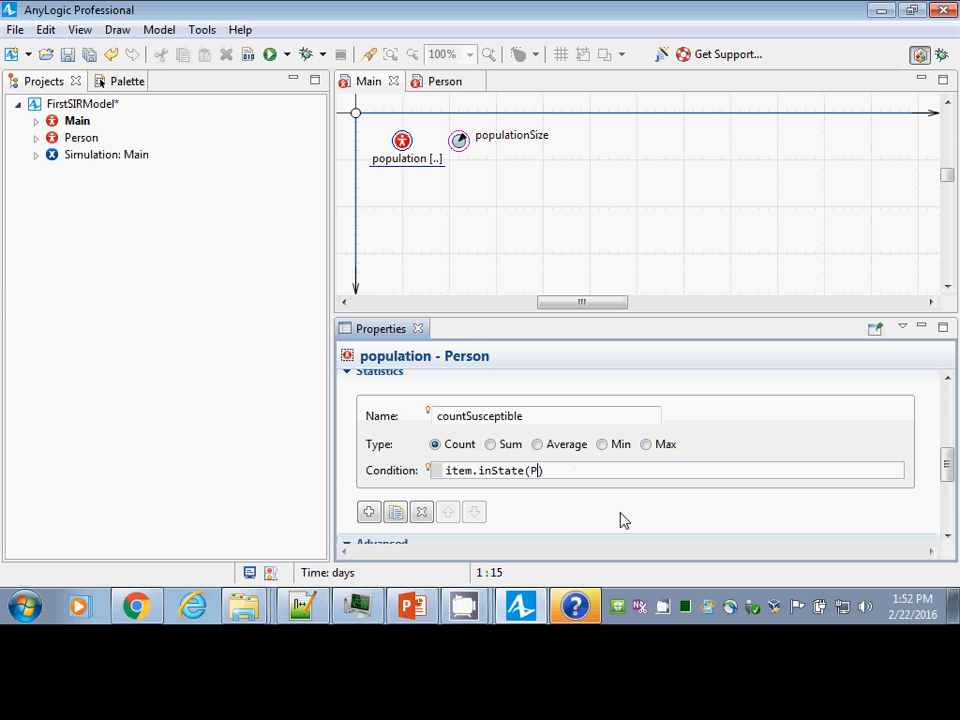
{"action": "type", "text": "on.Susceptible"}
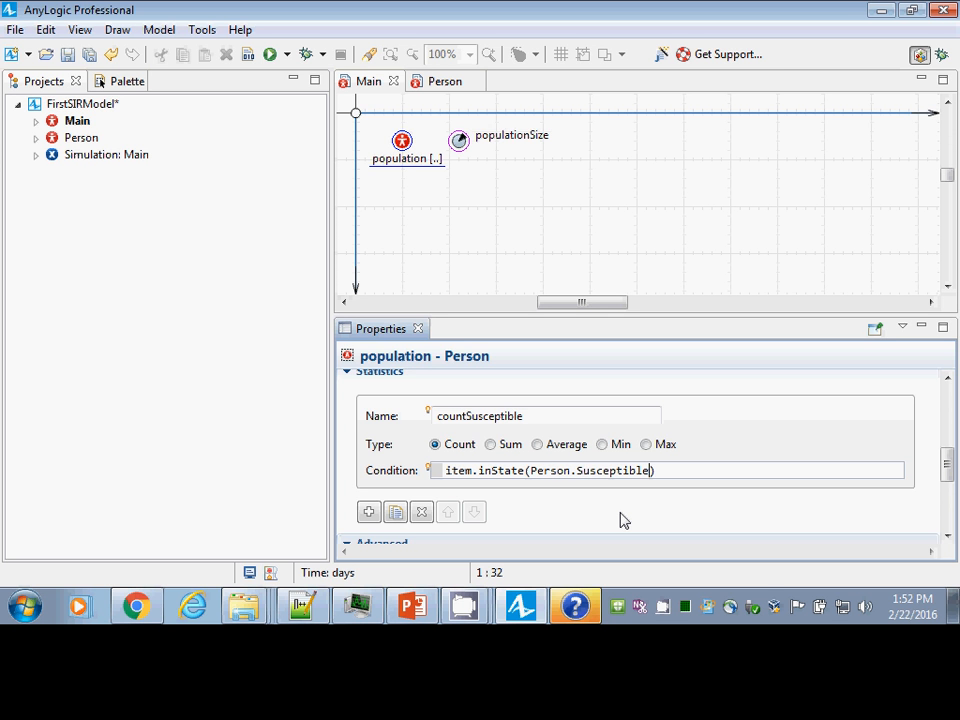
{"action": "key", "text": "End"}
{"action": "key", "text": "ctrl+s"}
- Examine the Person.Susceptible argument in the condition, check the Susceptible state in Person's statechart, and return to Main
{"action": "key", "text": "shift+Left"}
{"action": "key", "text": "Left"}
{"action": "key", "text": "ctrl+shift+Left"}
{"action": "key", "text": "ctrl+shift+Left"}
{"action": "key", "text": "ctrl+shift+Left"}
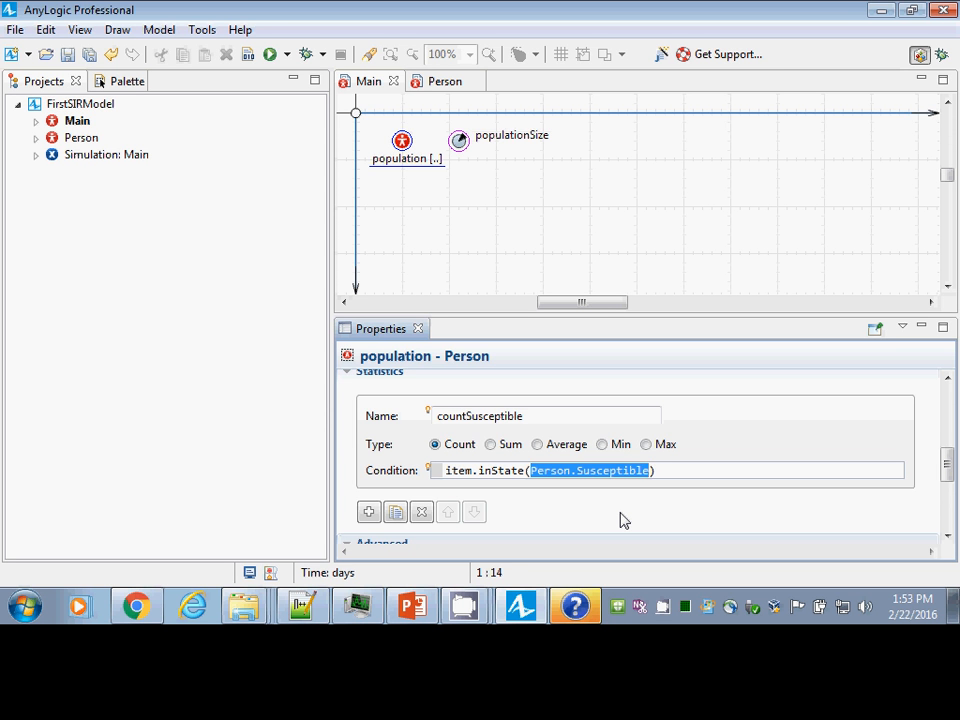
{"action": "key", "text": "Left"}
{"action": "key", "text": "ctrl+shift+Right"}
{"action": "key", "text": "ctrl+shift+Right"}
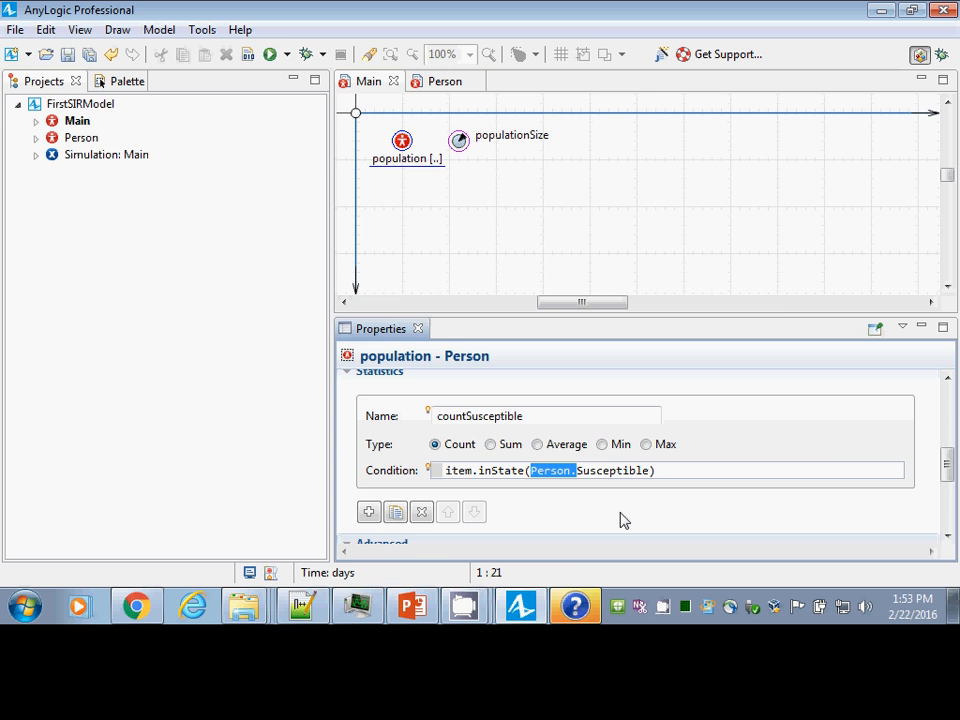
{"action": "key", "text": "Right"}
{"action": "key", "text": "ctrl+shift+Right"}
{"action": "left_click", "coordinate": [440, 81]}
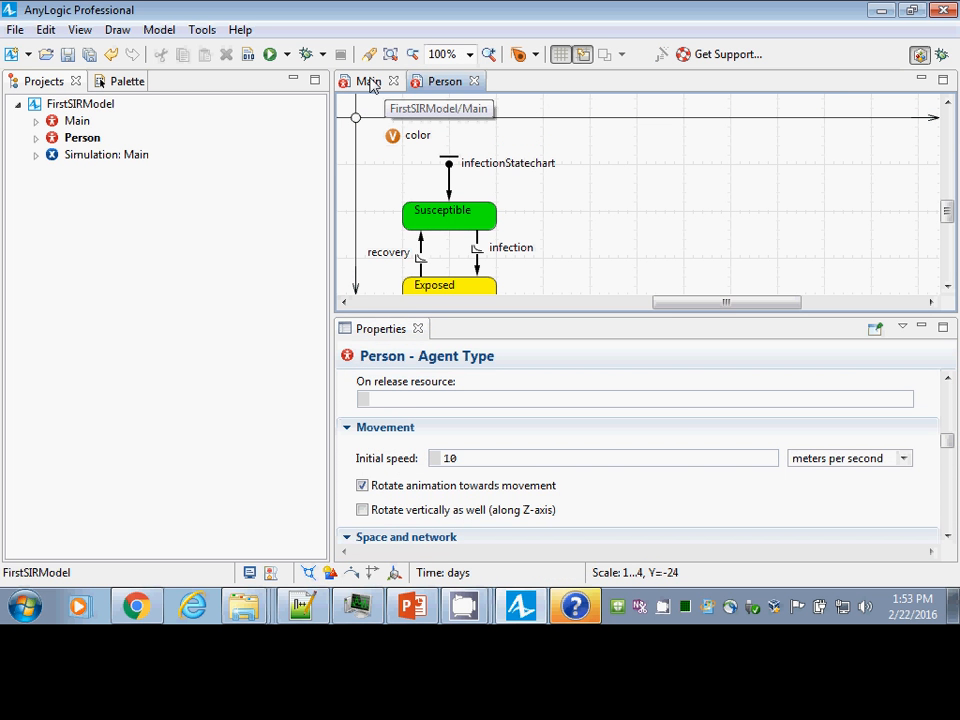
{"action": "left_click", "coordinate": [63, 122]}
{"action": "double_click", "coordinate": [72, 121]}
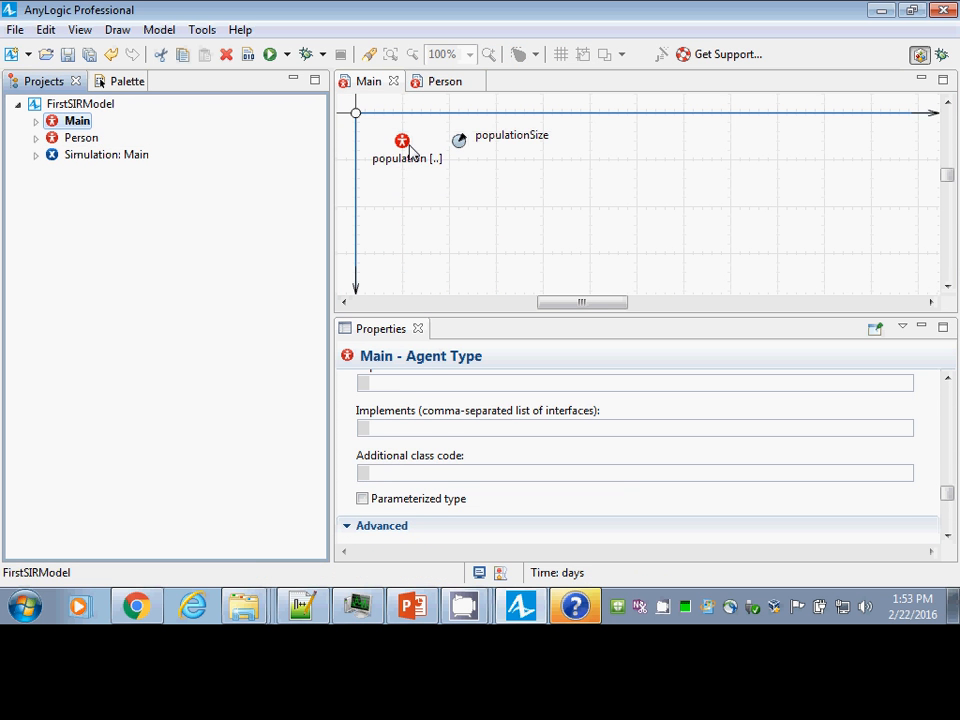
- Review the item and inState parts of the population's countSusceptible condition in Main, and save the model
{"action": "left_click", "coordinate": [405, 146]}
{"action": "left_click", "coordinate": [679, 509]}
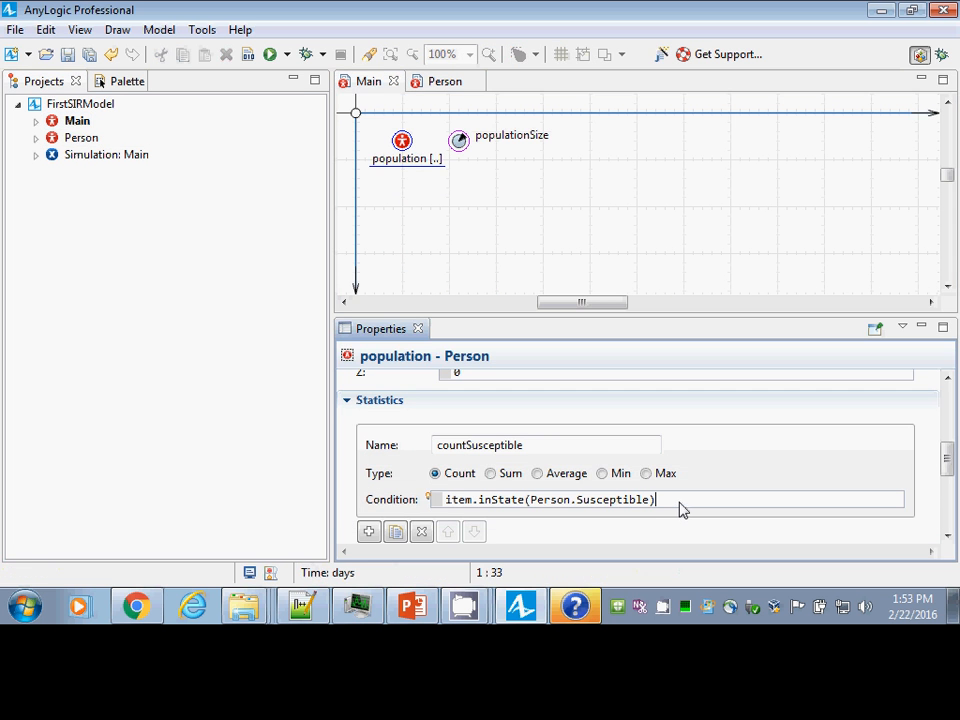
{"action": "key", "text": "ctrl+s"}
{"action": "left_click_drag", "start_coordinate": [448, 508], "coordinate": [698, 507]}
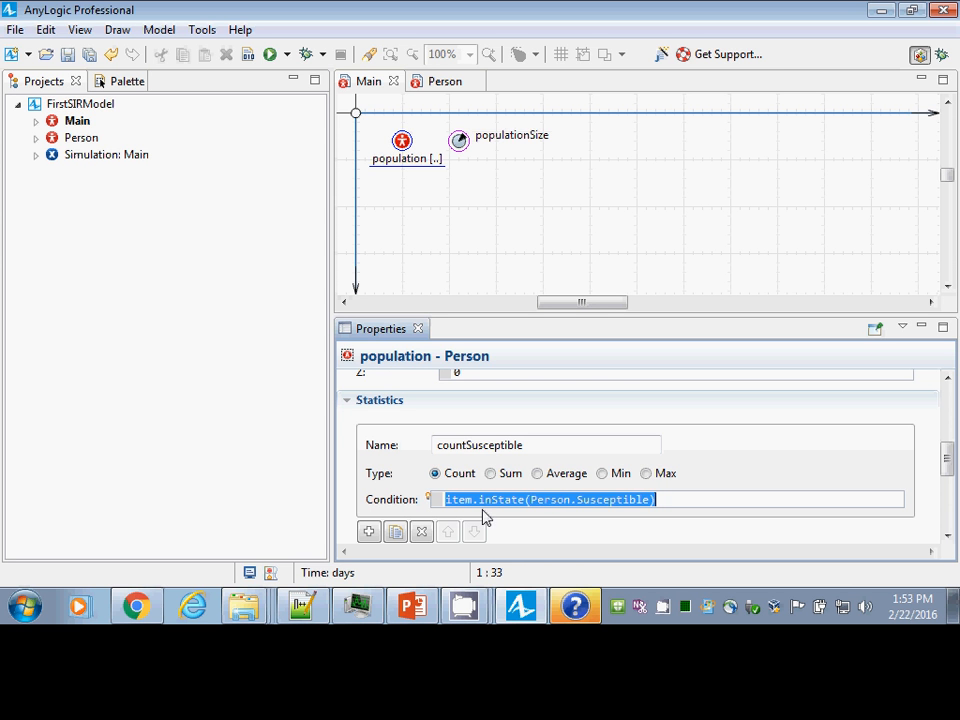
{"action": "double_click", "coordinate": [458, 500]}
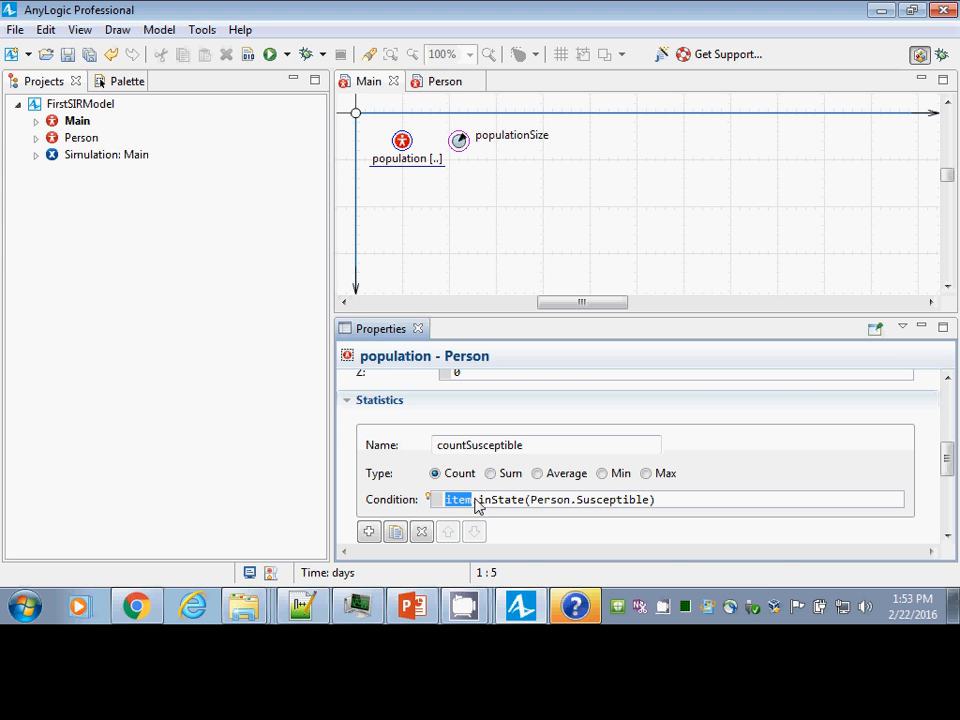
{"action": "left_click_drag", "start_coordinate": [484, 504], "coordinate": [537, 513]}
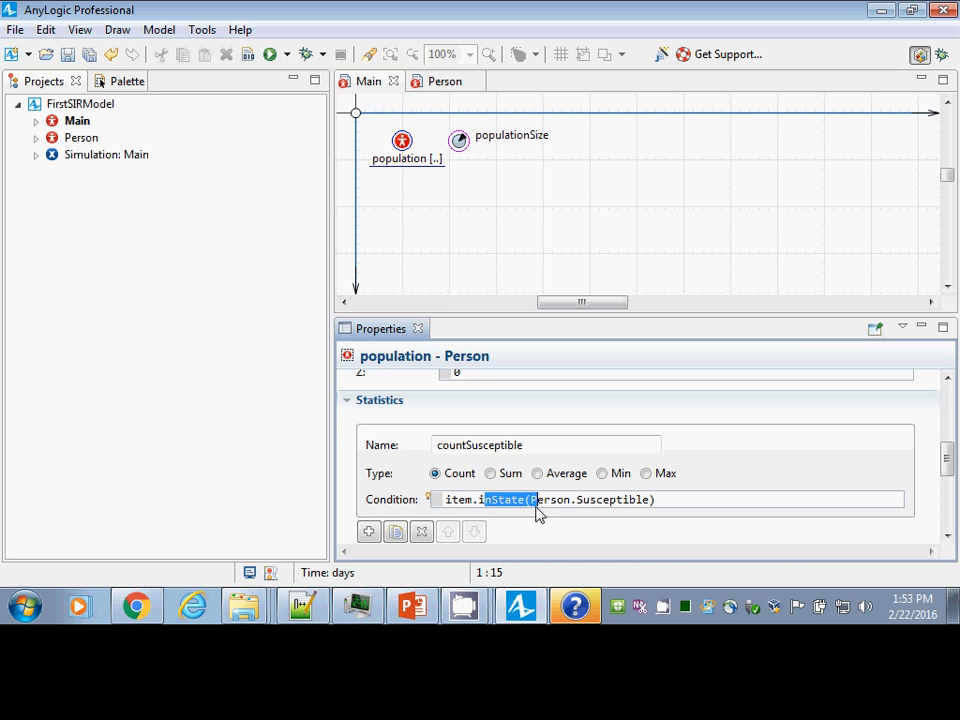
{"action": "key", "text": "ctrl+s"}
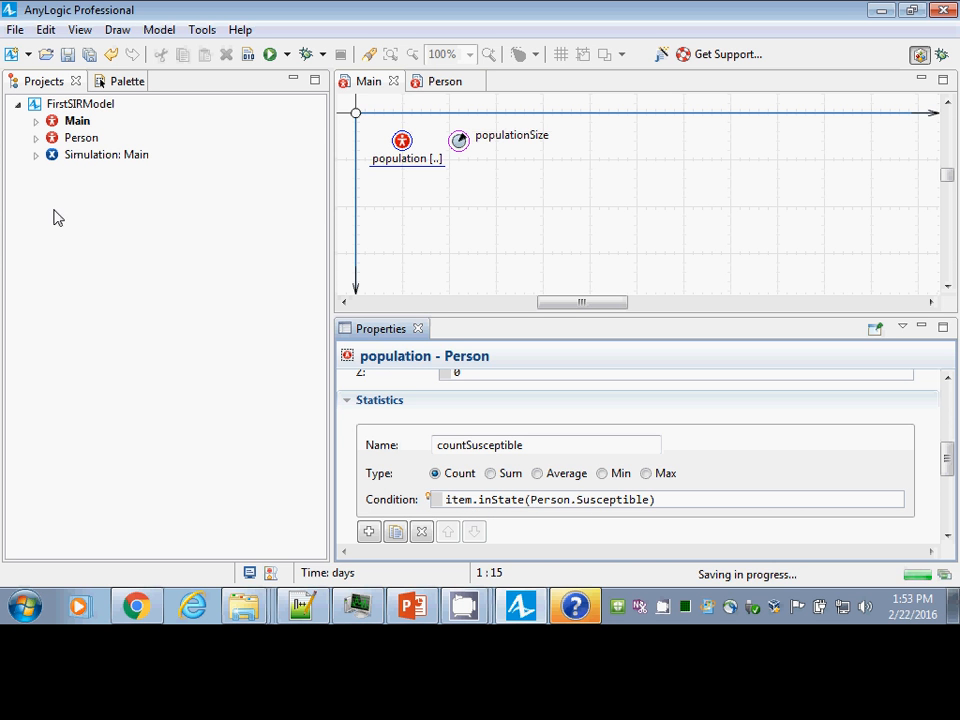
- Run the Simulation experiment, inspect the population's countSusceptible statistic in an enlarged inspection window, and close the run
{"action": "right_click", "coordinate": [58, 156]}
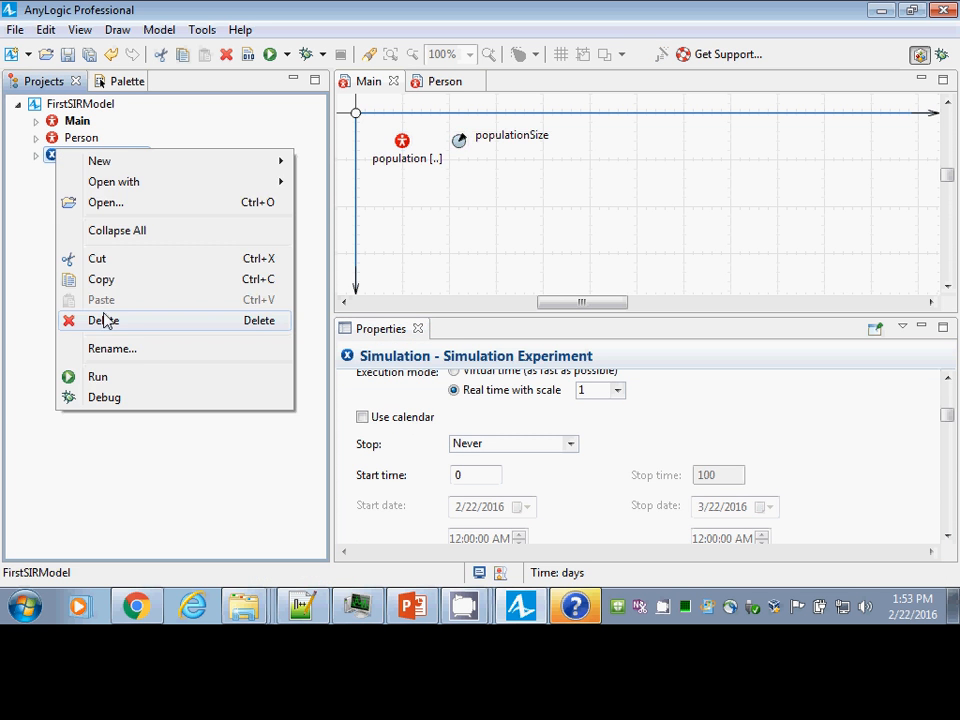
{"action": "left_click", "coordinate": [97, 377]}
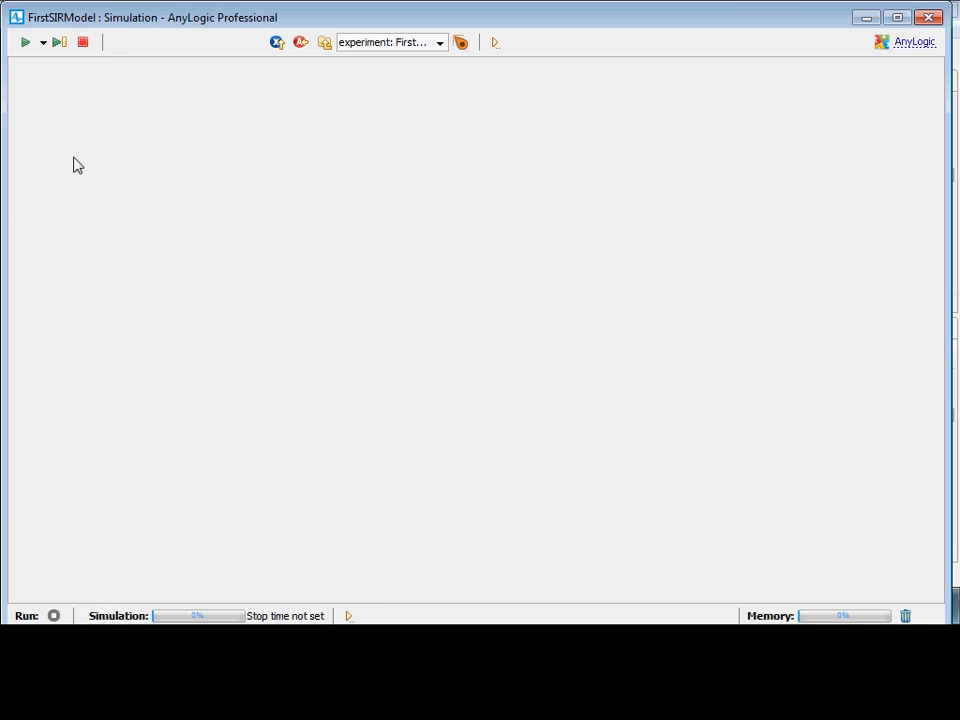
{"action": "left_click", "coordinate": [60, 141]}
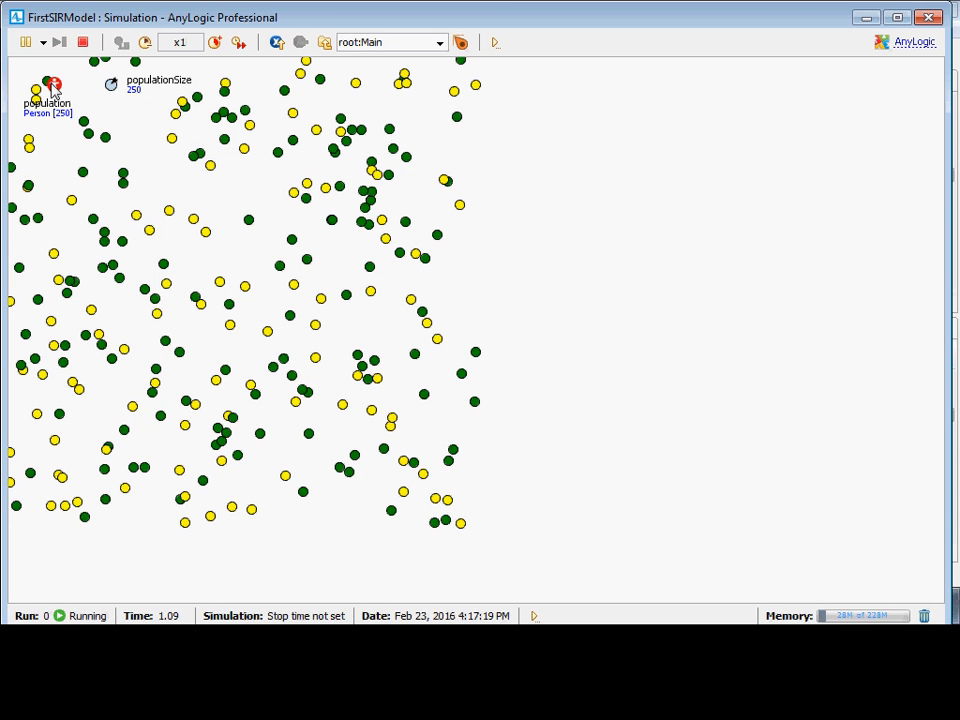
{"action": "left_click", "coordinate": [75, 118]}
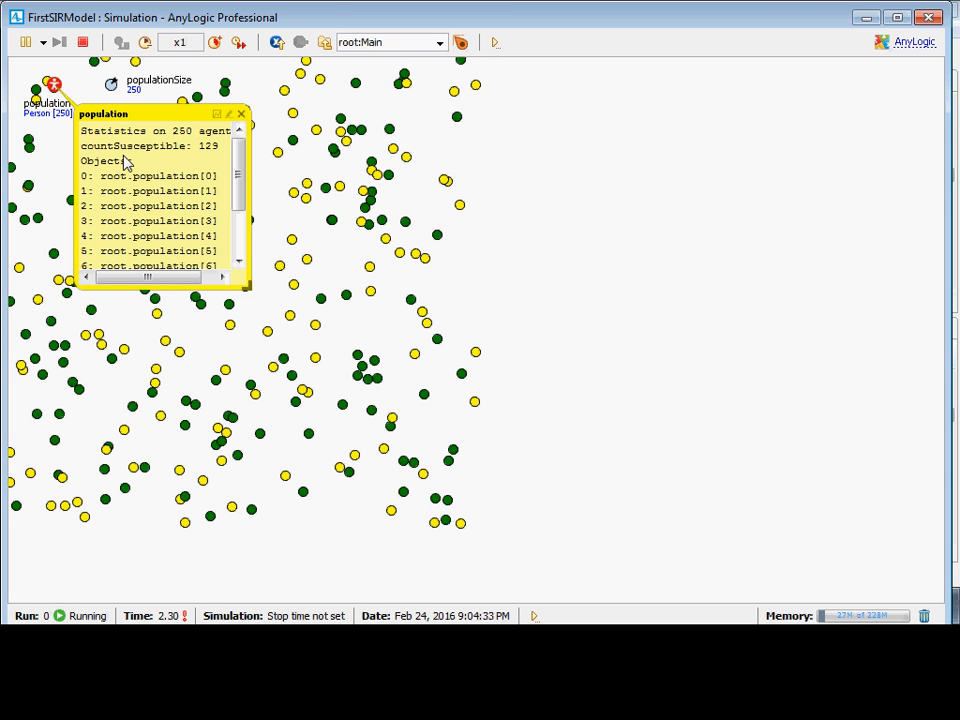
{"action": "left_click_drag", "start_coordinate": [247, 284], "coordinate": [404, 325]}
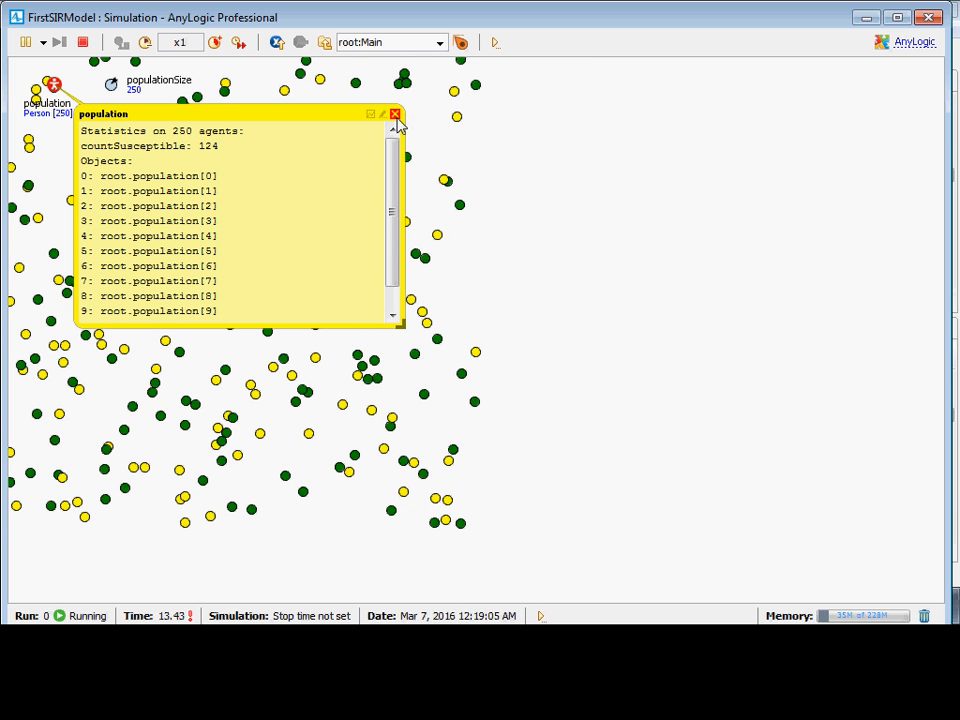
{"action": "left_click", "coordinate": [929, 17]}
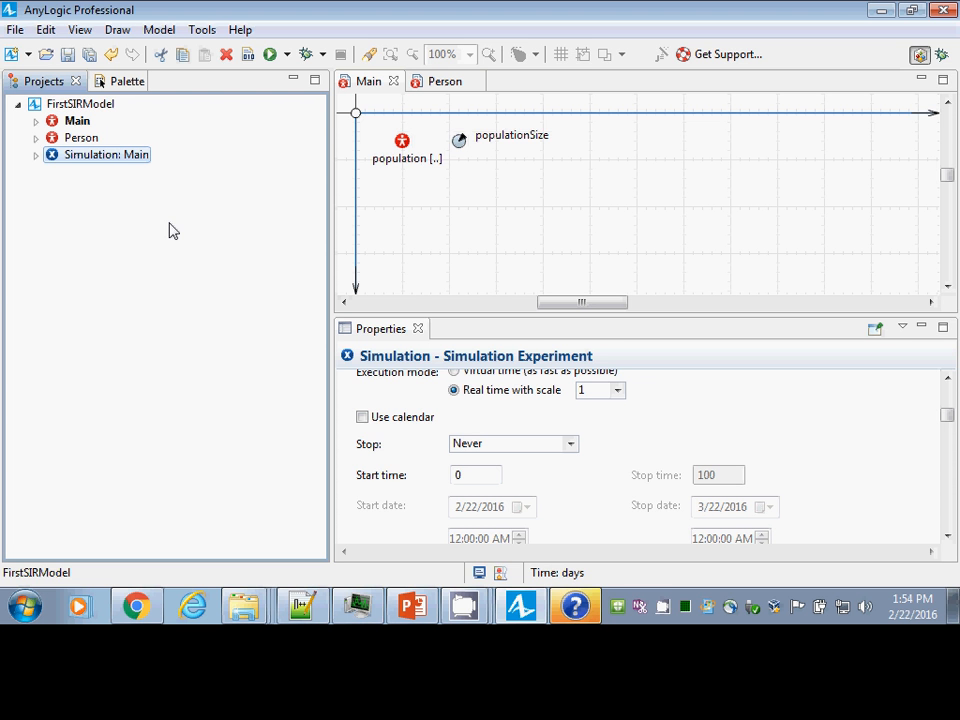
- Enlarge the Main diagram's viewing area and add a Time Plot beside populationSize, just below the horizontal axis
{"action": "left_click", "coordinate": [947, 174]}
{"action": "left_click_drag", "start_coordinate": [950, 176], "coordinate": [954, 165]}
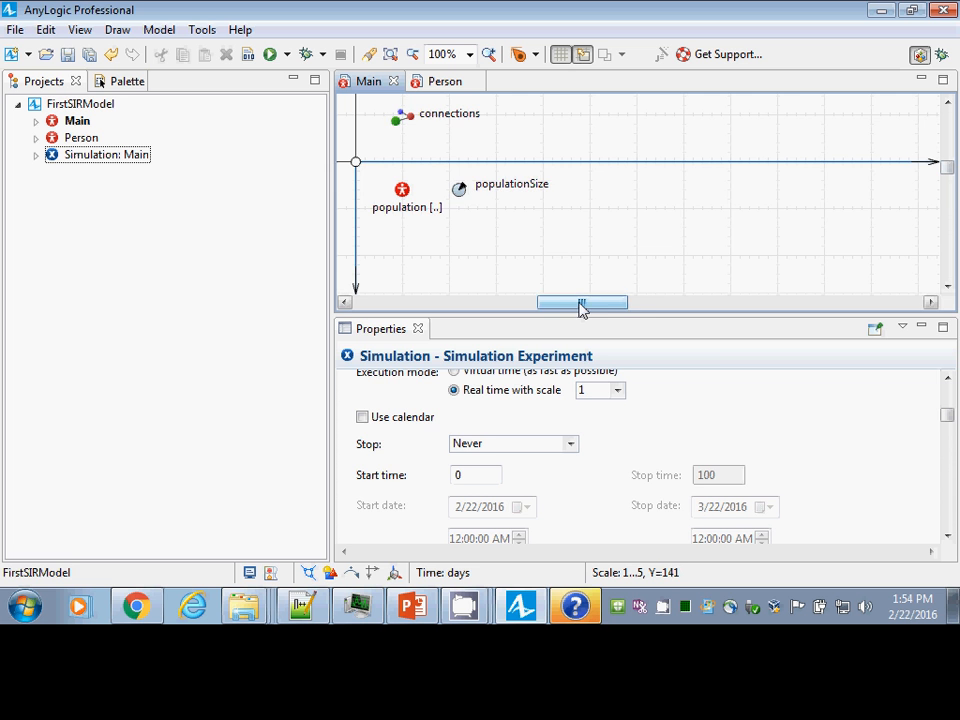
{"action": "left_click_drag", "start_coordinate": [580, 303], "coordinate": [614, 303]}
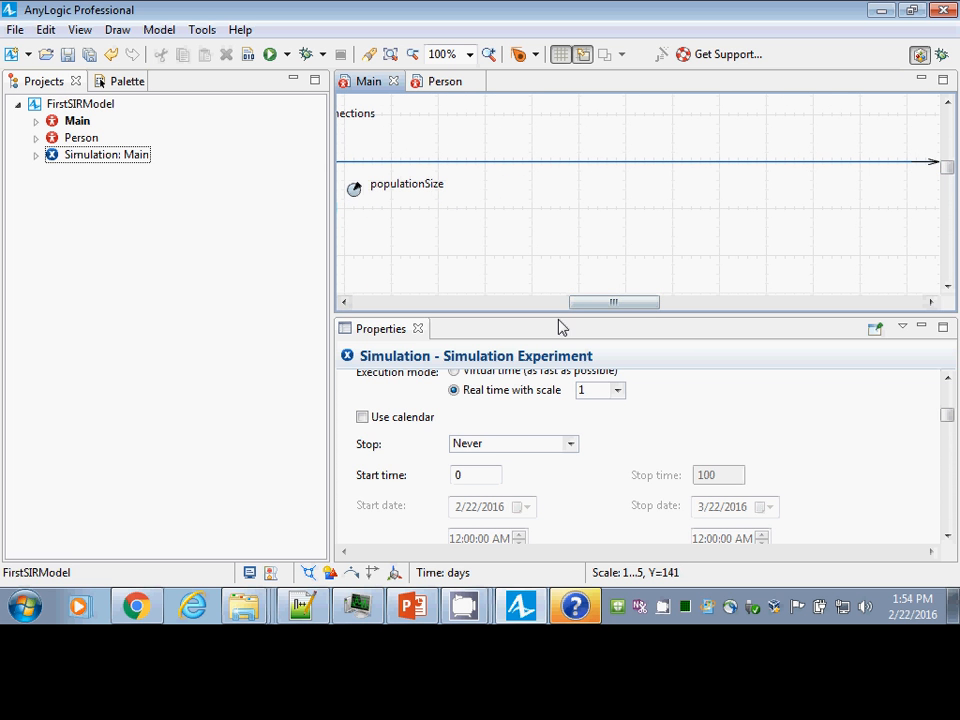
{"action": "left_click_drag", "start_coordinate": [558, 324], "coordinate": [574, 406]}
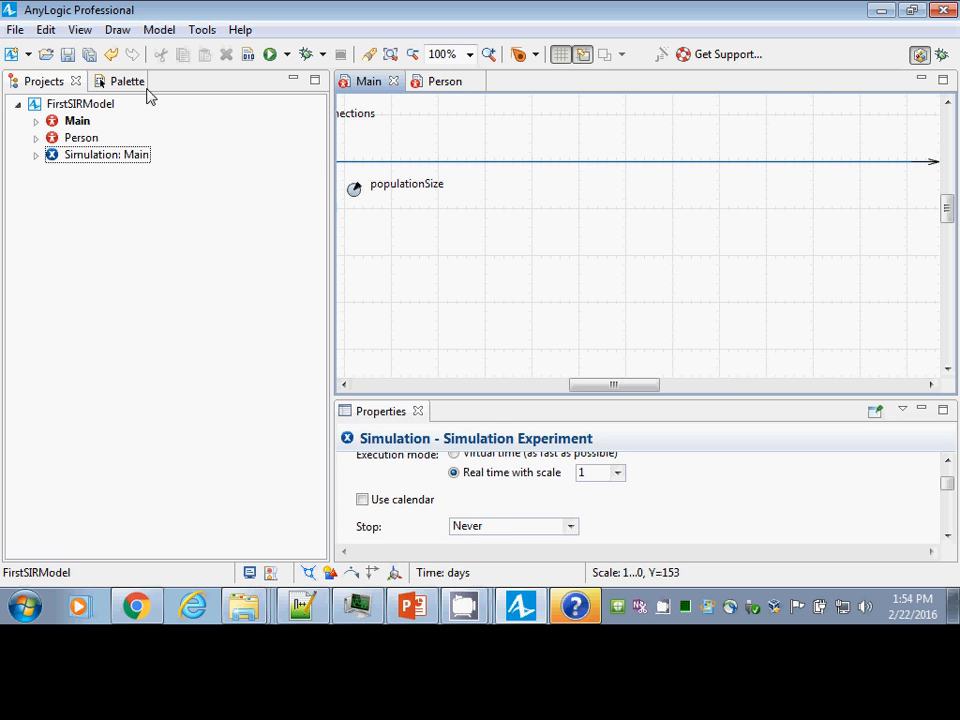
{"action": "left_click", "coordinate": [128, 81]}
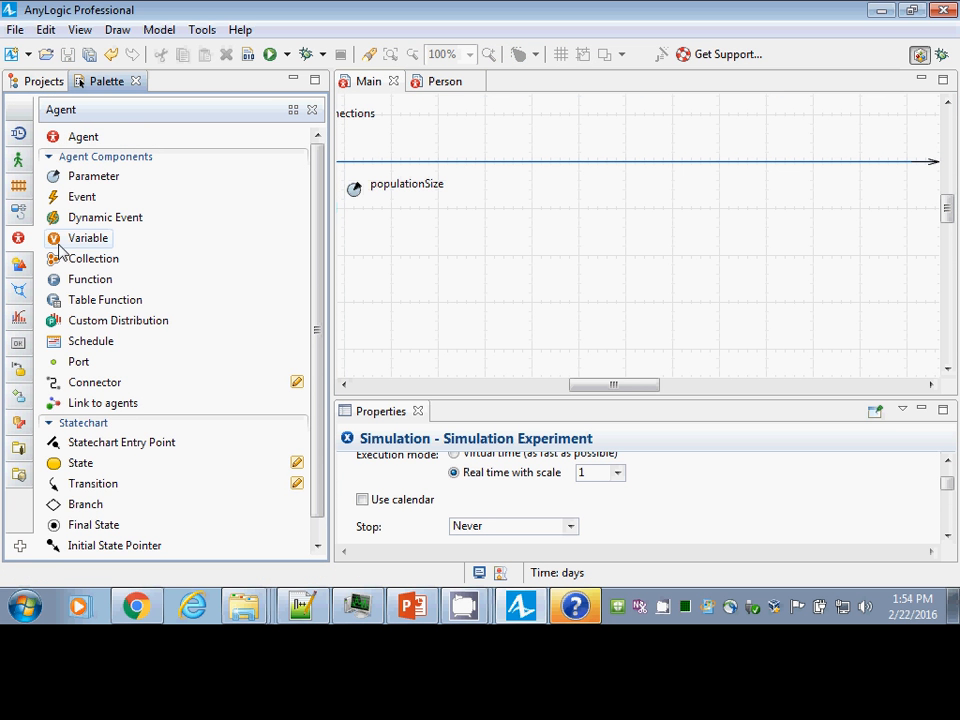
{"action": "left_click", "coordinate": [17, 317]}
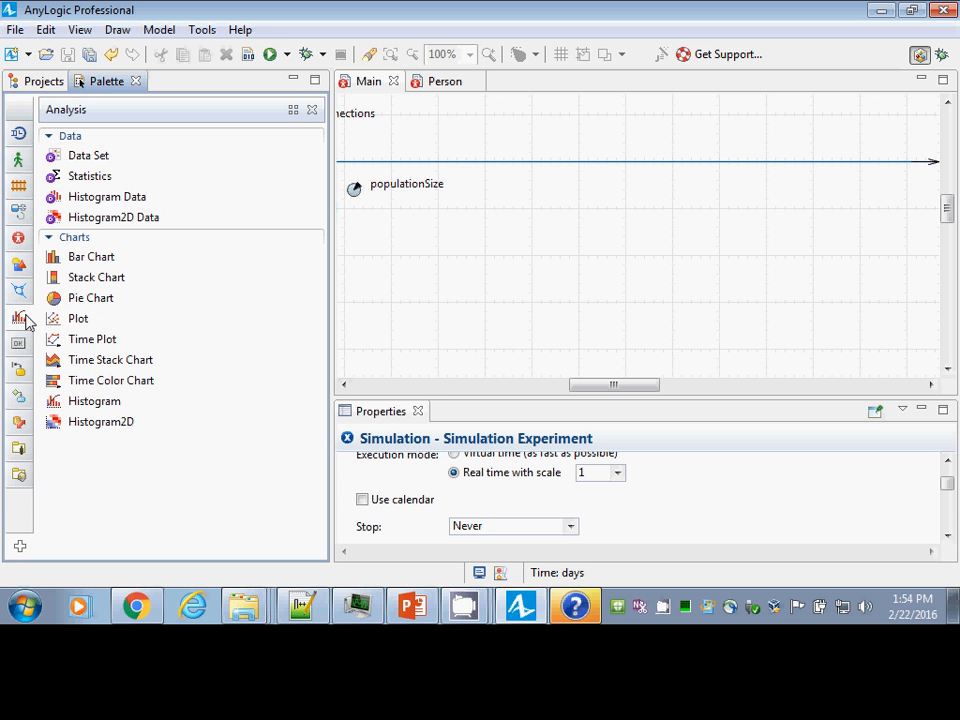
{"action": "left_click", "coordinate": [85, 343]}
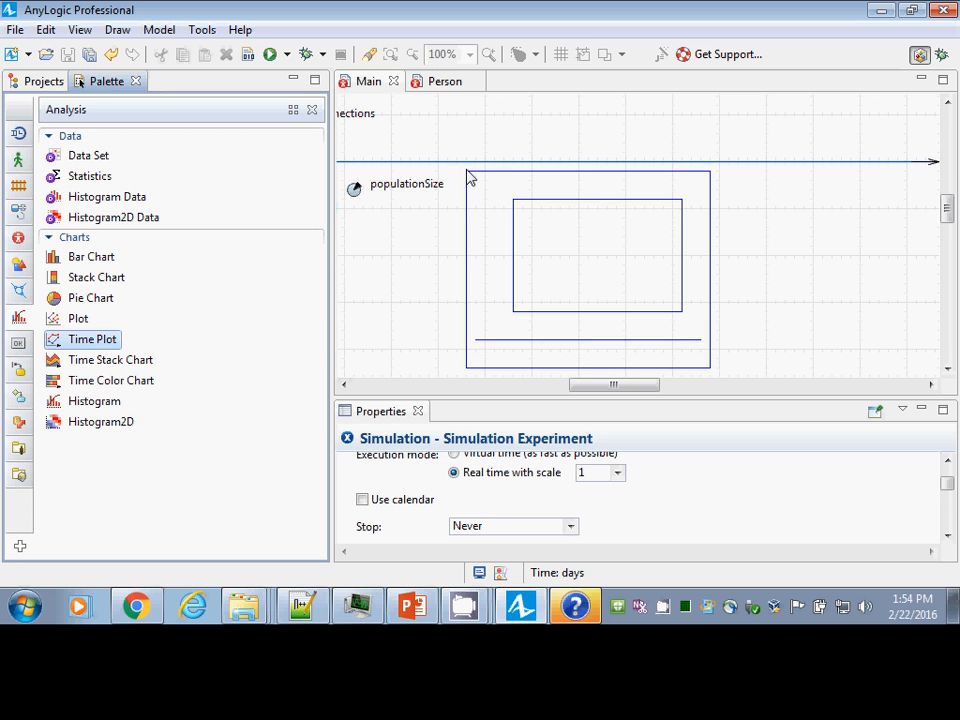
{"action": "left_click", "coordinate": [470, 178]}
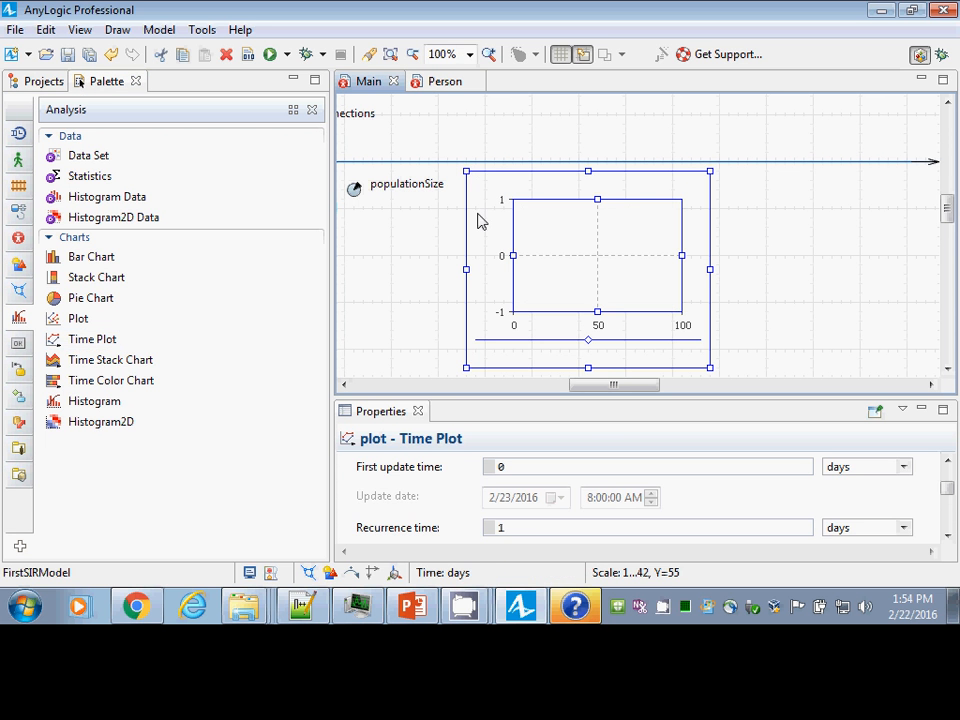
- Move the time plot above Main's horizontal axis, then stretch it to about twice its width and extend its upper edge upward
{"action": "scroll", "coordinate": [494, 288], "scroll_direction": "up", "scroll_amount": 1}
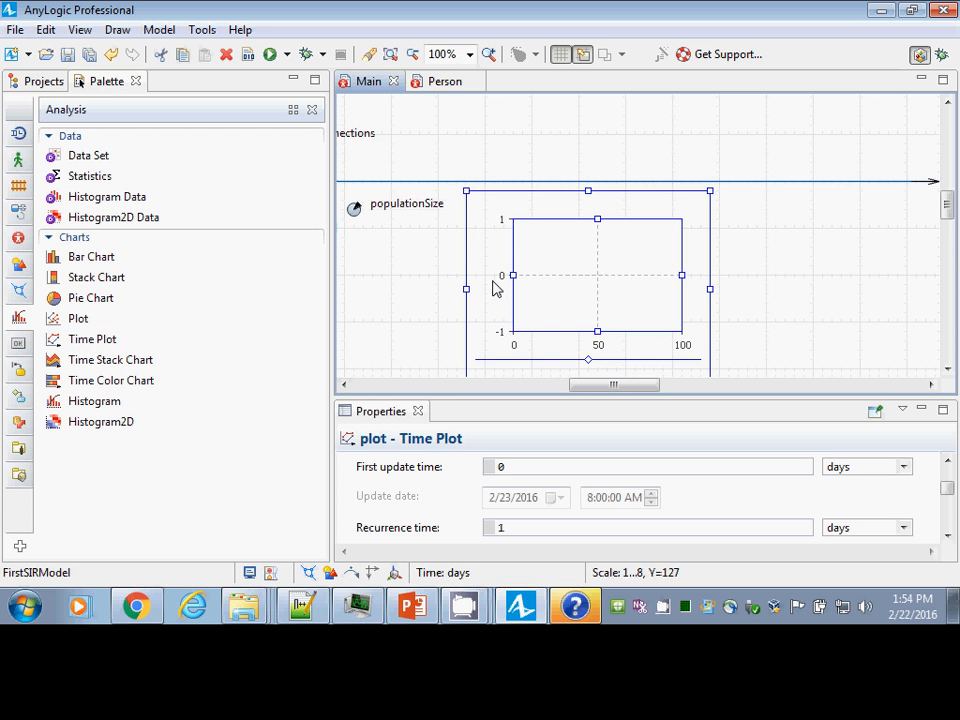
{"action": "scroll", "coordinate": [949, 205], "scroll_direction": "up", "scroll_amount": 2}
{"action": "scroll", "coordinate": [949, 198], "scroll_direction": "up", "scroll_amount": 2}
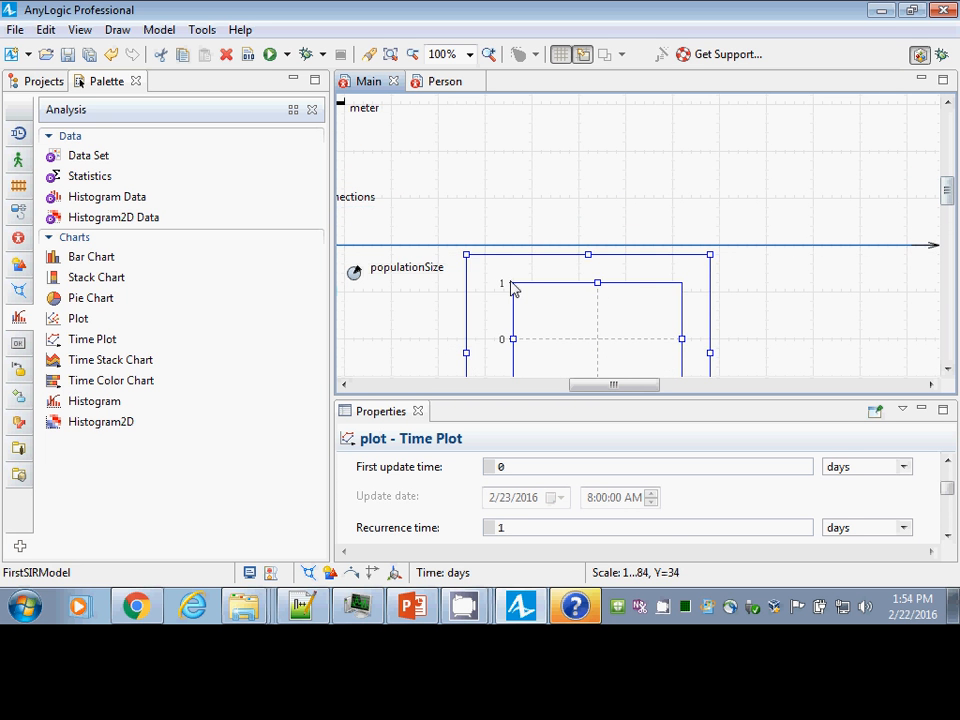
{"action": "left_click_drag", "start_coordinate": [511, 288], "coordinate": [515, 150]}
{"action": "scroll", "coordinate": [949, 193], "scroll_direction": "up", "scroll_amount": 5}
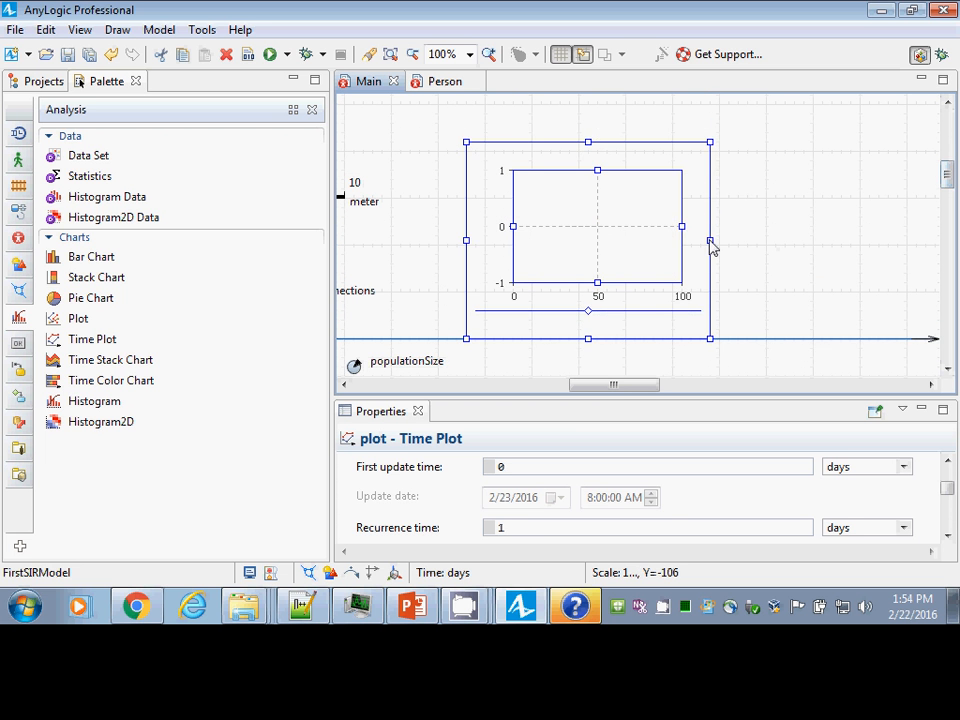
{"action": "left_click_drag", "start_coordinate": [710, 240], "coordinate": [953, 226]}
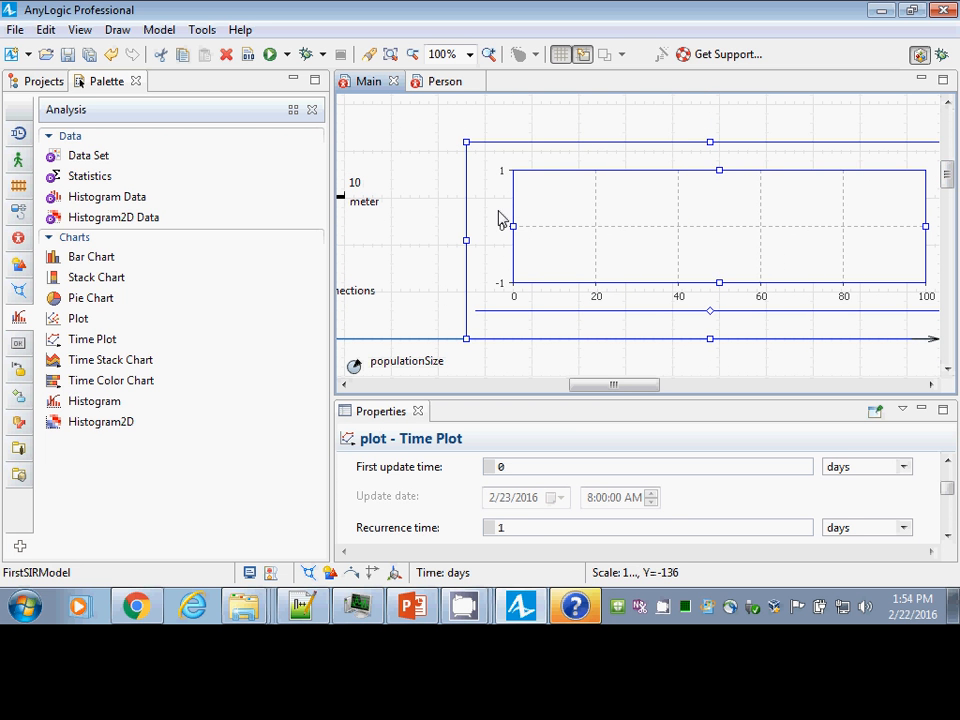
{"action": "left_click_drag", "start_coordinate": [712, 146], "coordinate": [708, 104]}
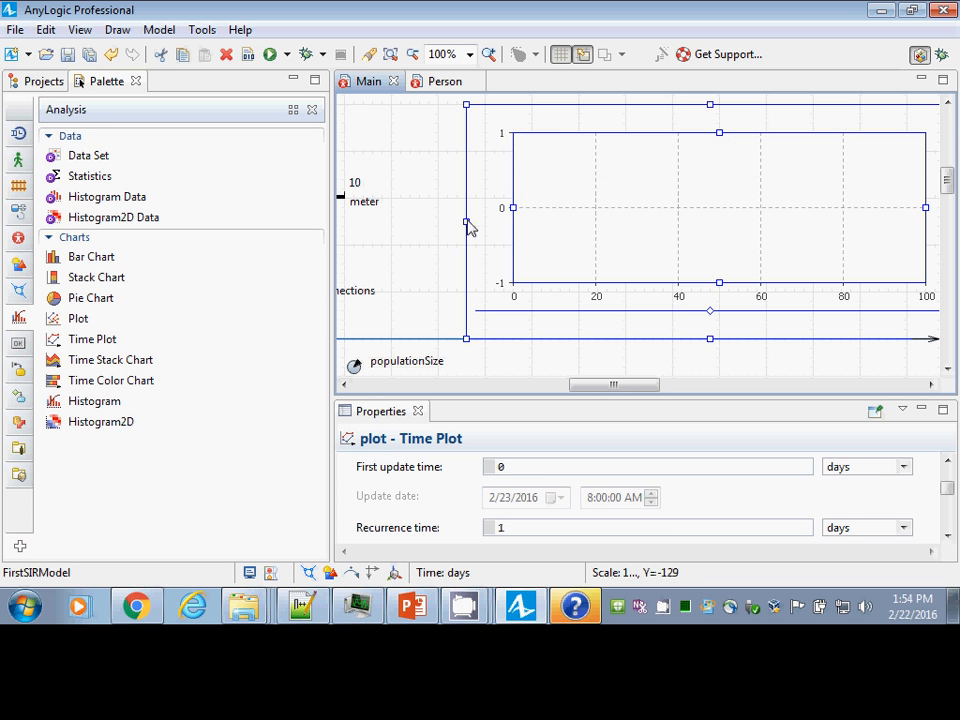
- Narrow the time plot in Main slightly by moving its left edge inward, keeping the right edge and height as they are
{"action": "left_click_drag", "start_coordinate": [467, 222], "coordinate": [485, 224]}
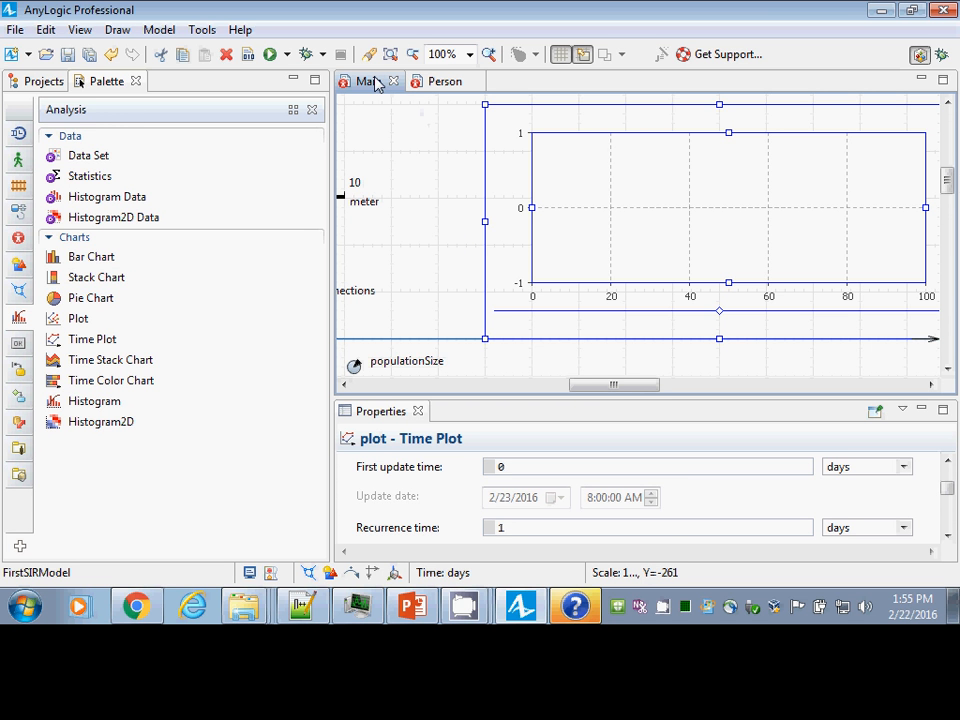
{"action": "left_click_drag", "start_coordinate": [947, 180], "coordinate": [947, 203]}
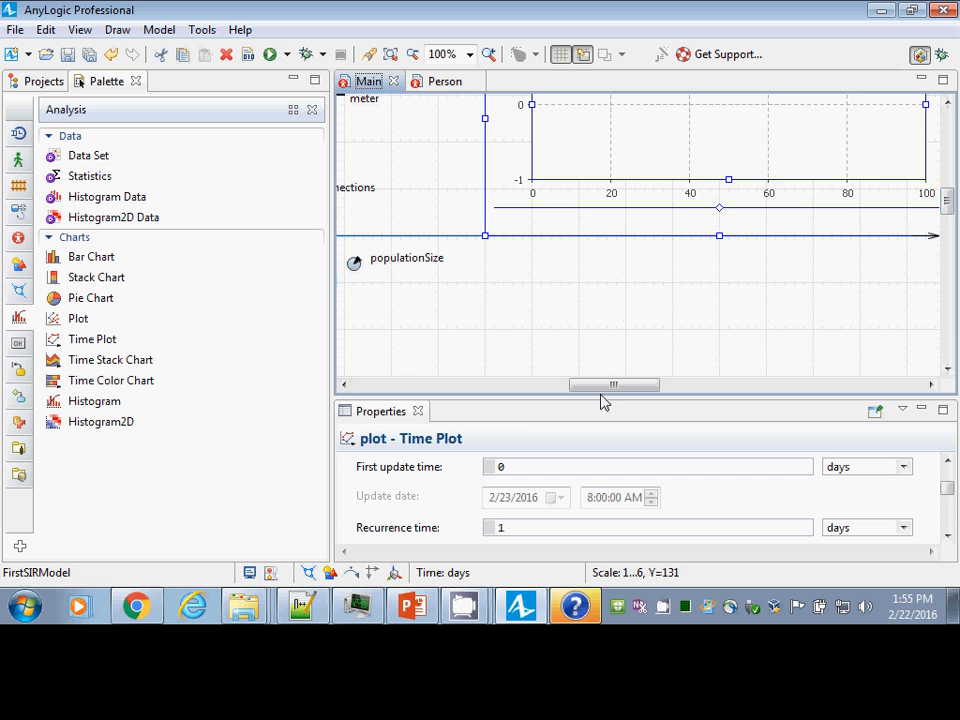
{"action": "left_click_drag", "start_coordinate": [601, 395], "coordinate": [638, 398]}
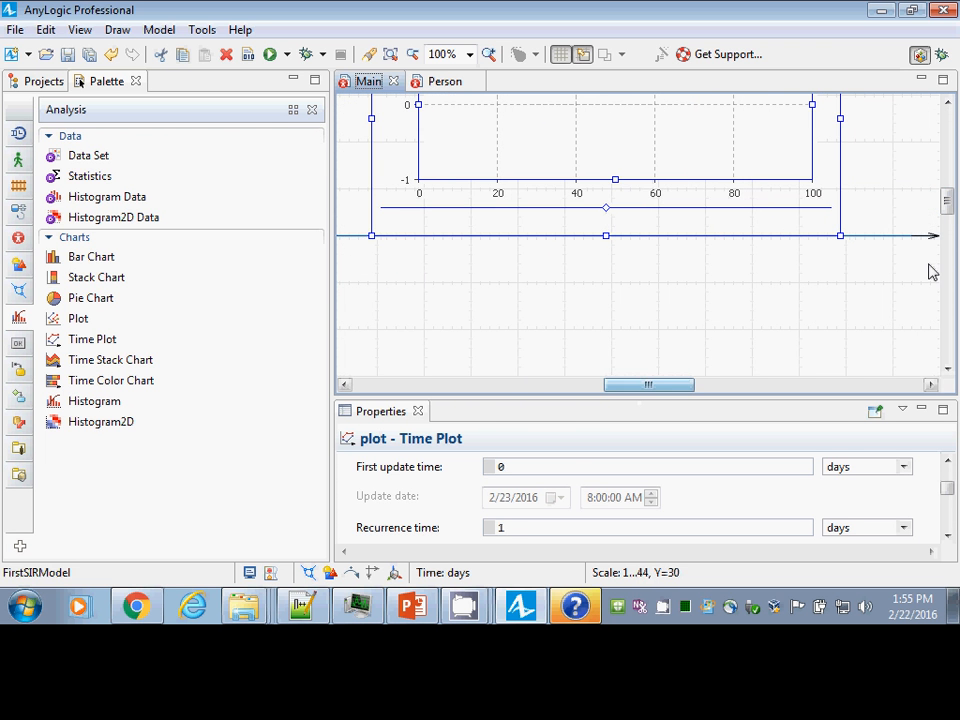
{"action": "left_click_drag", "start_coordinate": [950, 210], "coordinate": [949, 203]}
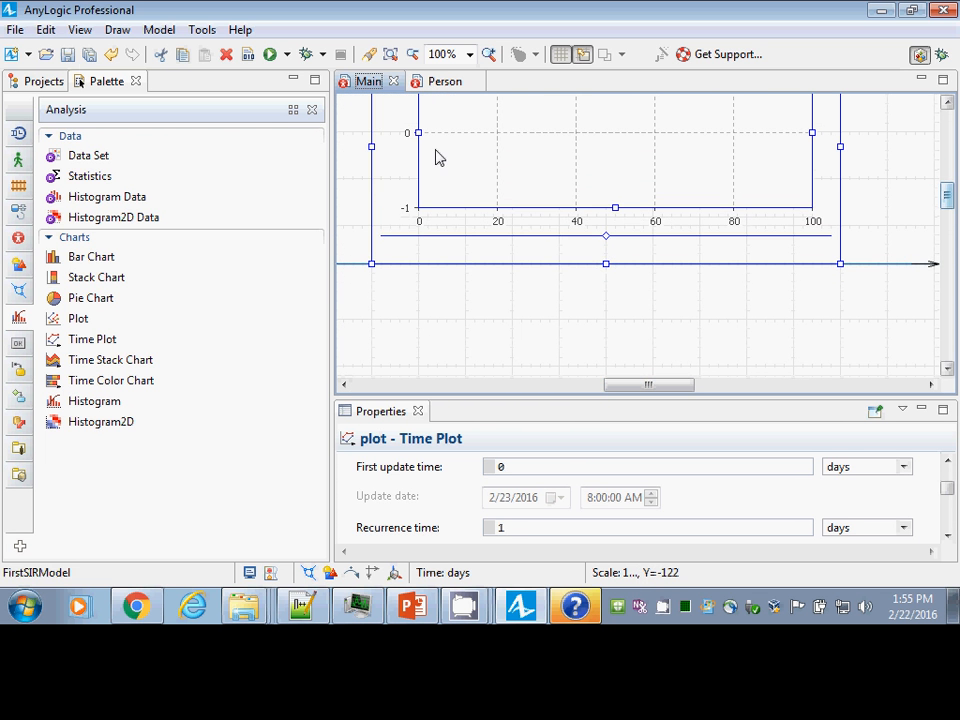
{"action": "left_click", "coordinate": [18, 328]}
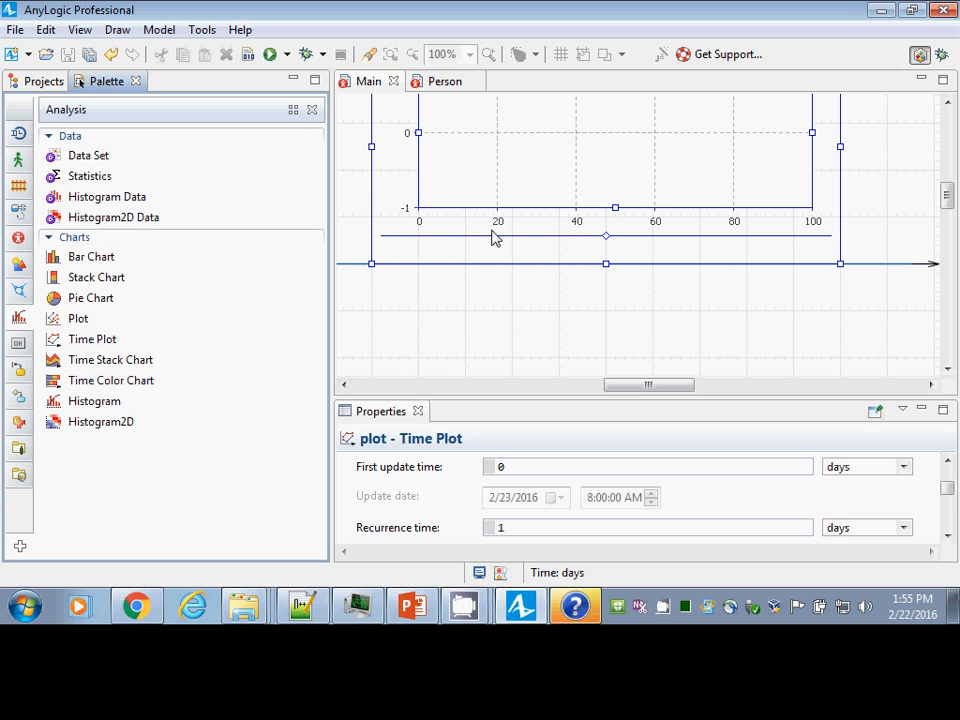
{"action": "left_click_drag", "start_coordinate": [945, 199], "coordinate": [944, 181]}
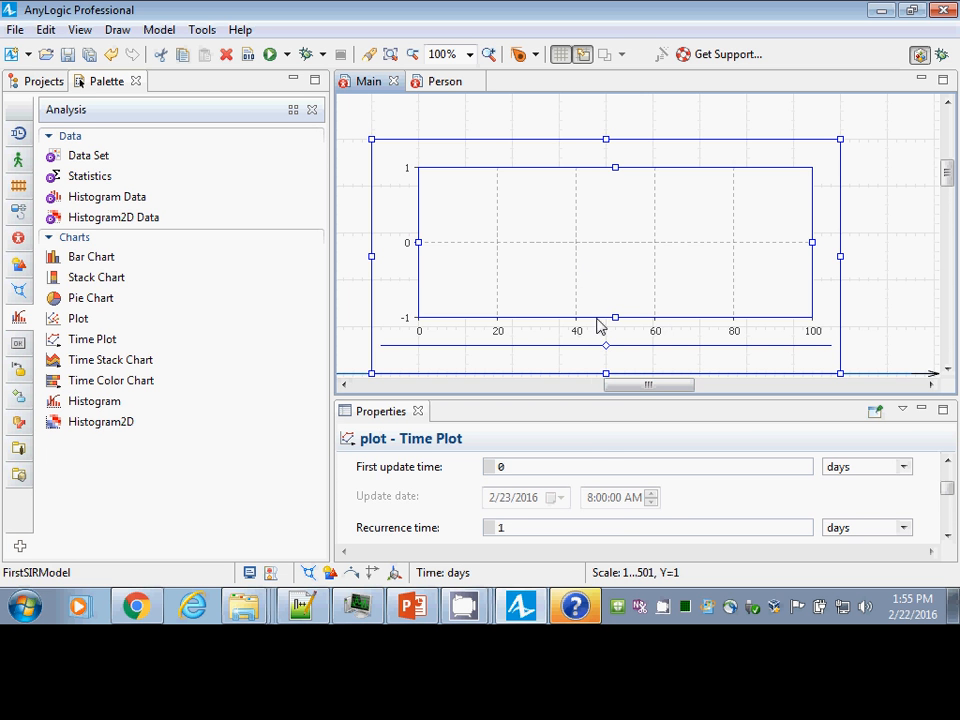
- Rename the time plot to plotDiseaseCounts and save the model
{"action": "left_click_drag", "start_coordinate": [591, 400], "coordinate": [590, 311]}
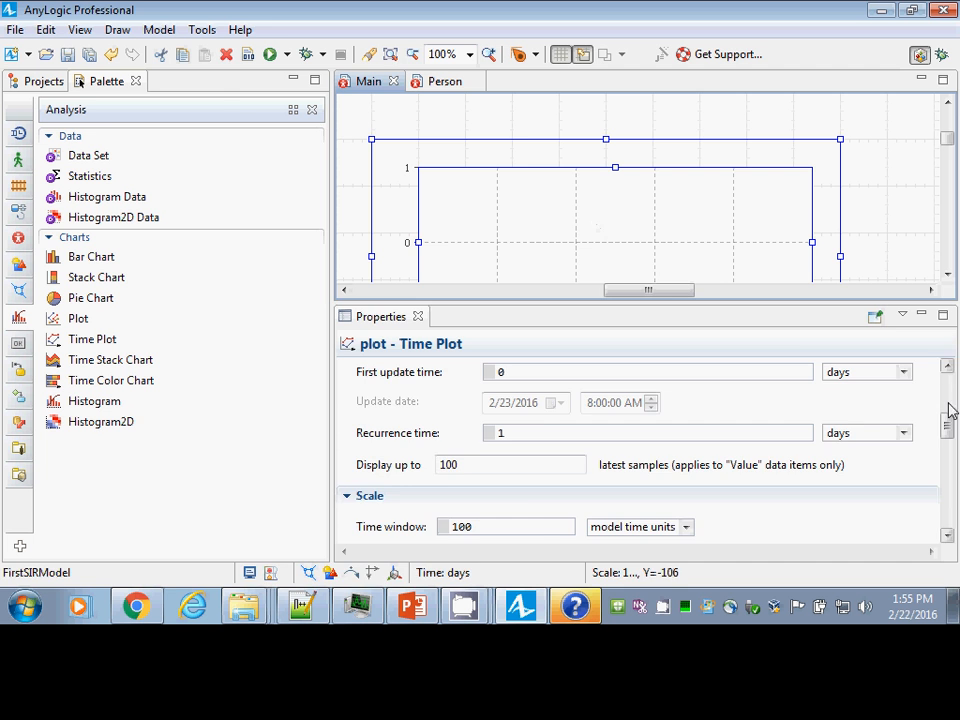
{"action": "left_click_drag", "start_coordinate": [949, 411], "coordinate": [947, 388]}
{"action": "left_click", "coordinate": [476, 397]}
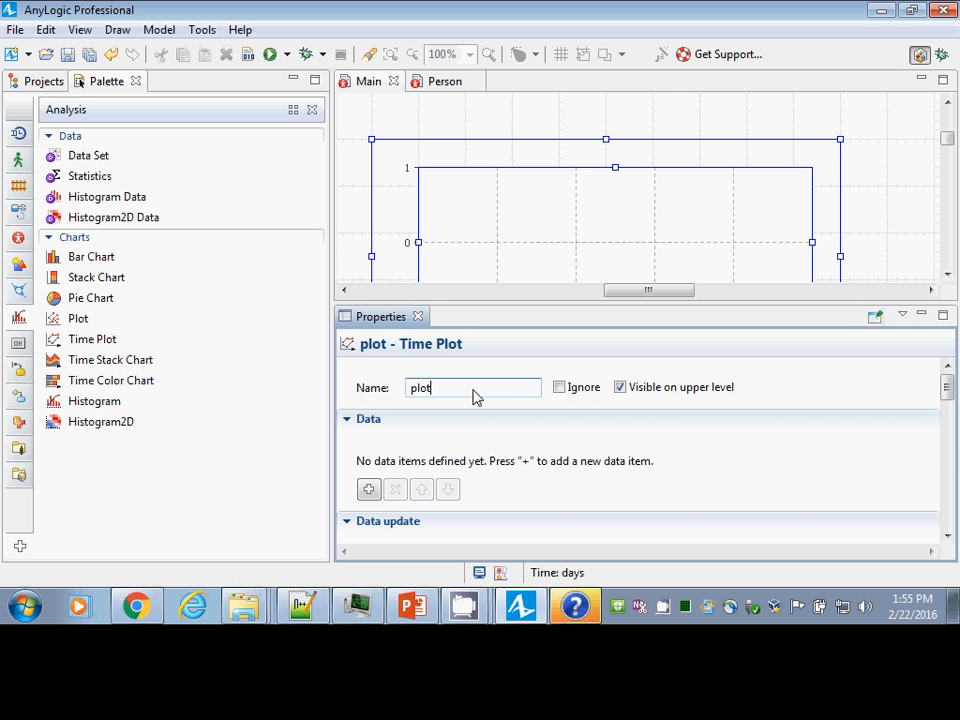
{"action": "type", "text": "DiseaseCounts"}
{"action": "key", "text": "ctrl+s"}
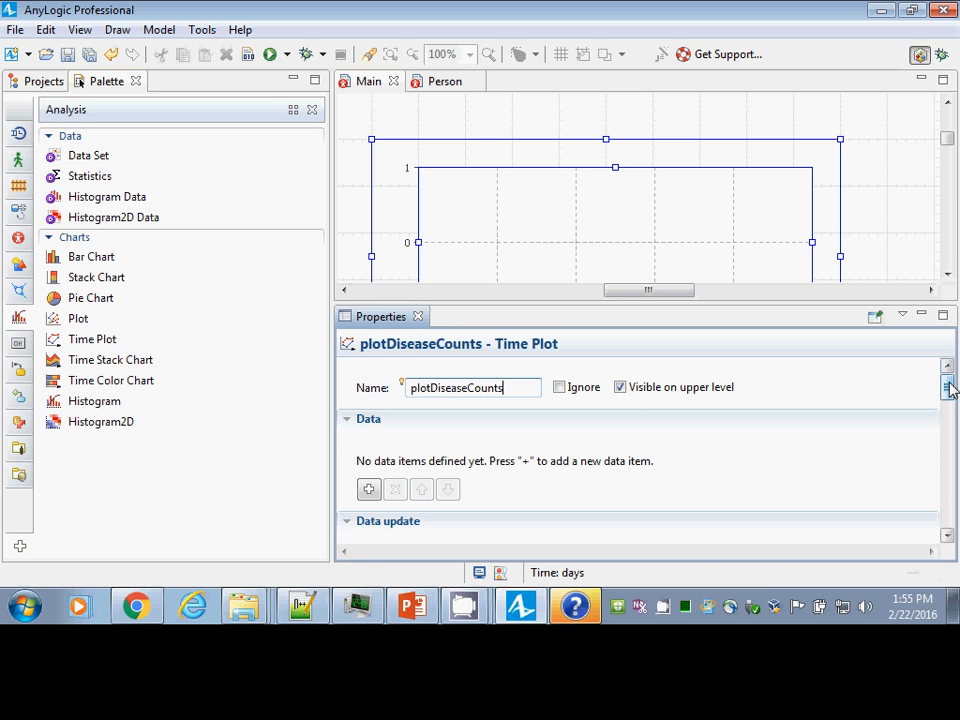
{"action": "scroll", "coordinate": [950, 391], "scroll_direction": "down", "scroll_amount": 1}
{"action": "scroll", "coordinate": [949, 382], "scroll_direction": "up", "scroll_amount": 1}
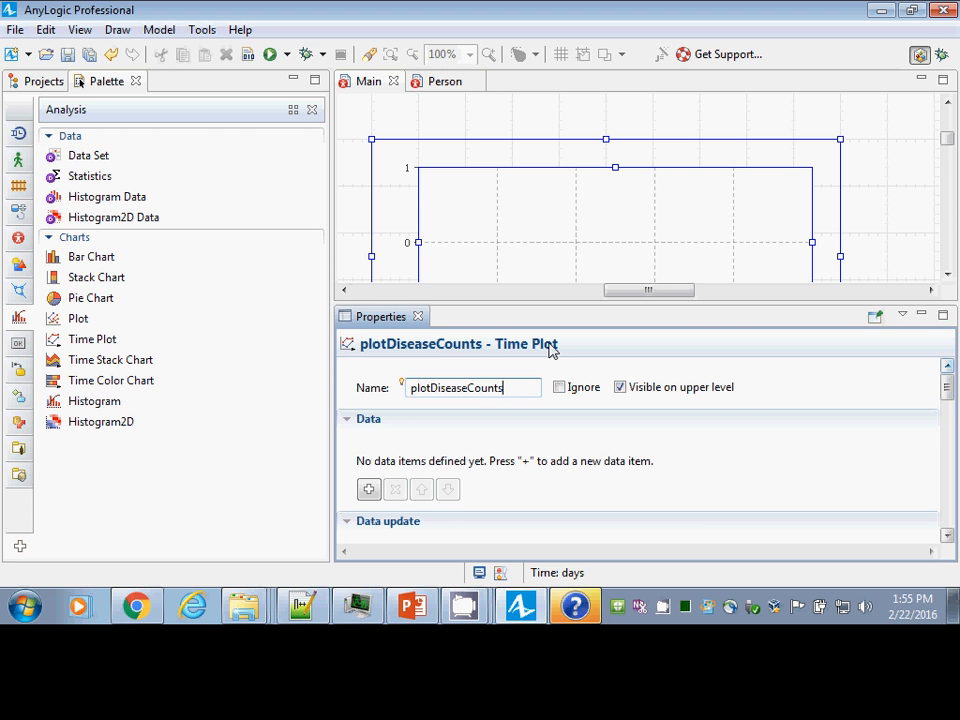
- Add a value data item to the time plot and title it Count Susceptible
{"action": "left_click", "coordinate": [370, 490]}
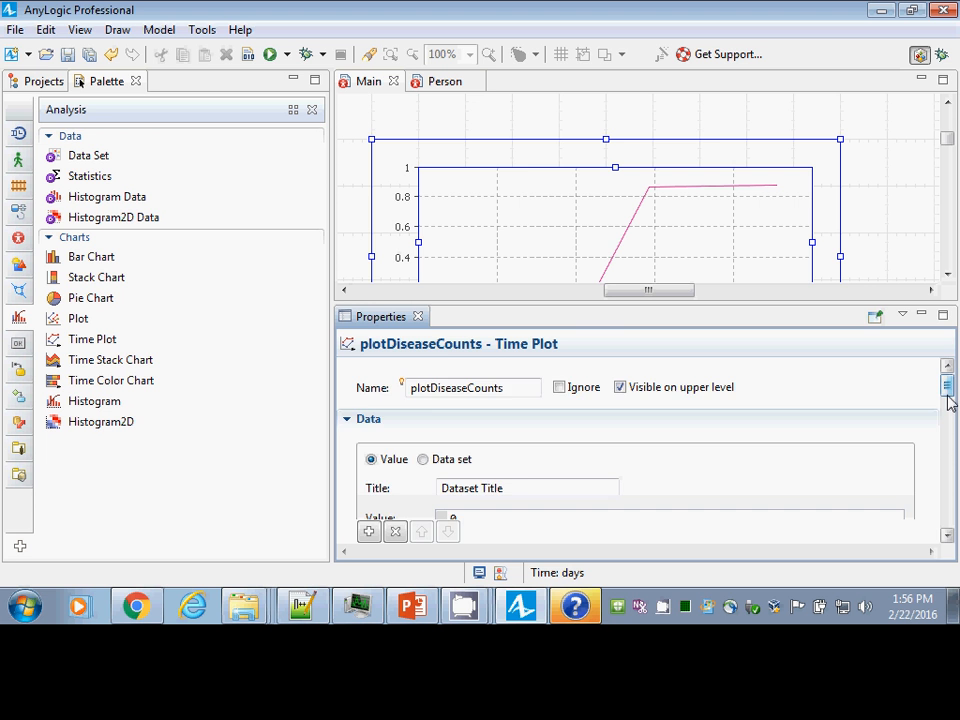
{"action": "scroll", "coordinate": [950, 400], "scroll_direction": "down", "scroll_amount": 3}
{"action": "scroll", "coordinate": [945, 396], "scroll_direction": "up", "scroll_amount": 1}
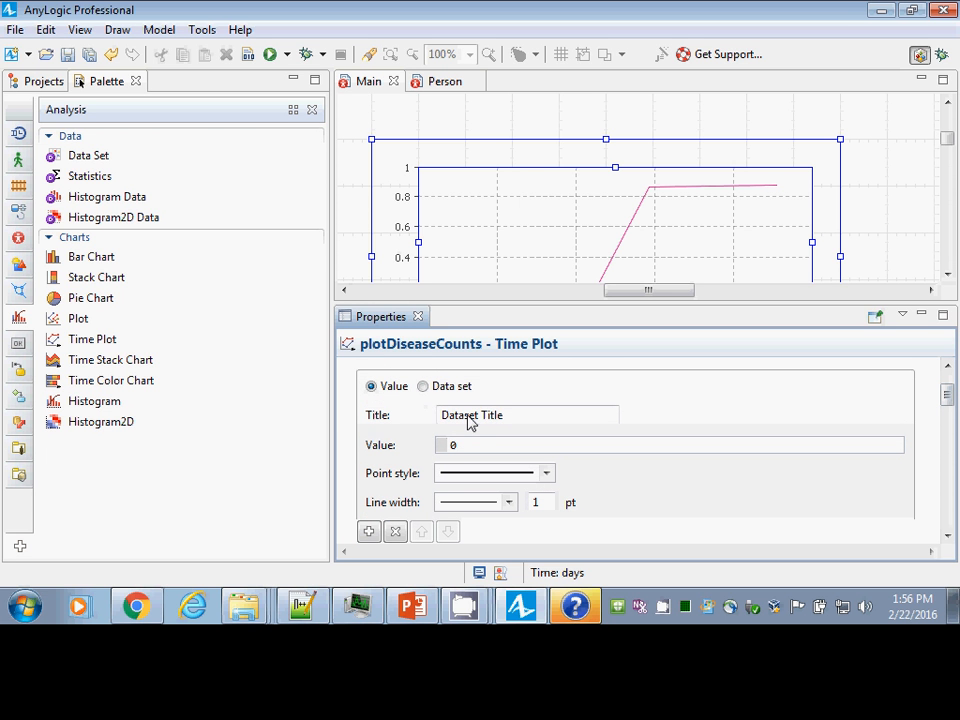
{"action": "left_click_drag", "start_coordinate": [503, 414], "coordinate": [353, 389]}
{"action": "type", "text": "WS"}
{"action": "key", "text": "BackSpace"}
{"action": "key", "text": "BackSpace"}
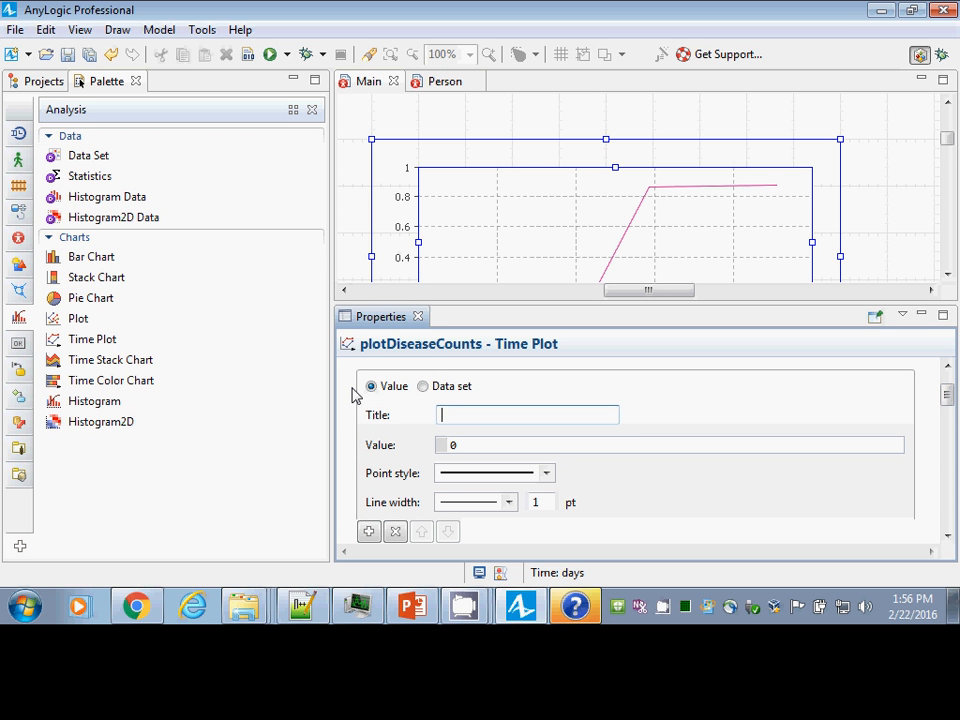
{"action": "type", "text": "Susceptible"}
{"action": "key", "text": "BackSpace"}
{"action": "key", "text": "BackSpace"}
{"action": "type", "text": "le"}
{"action": "key", "text": "Home"}
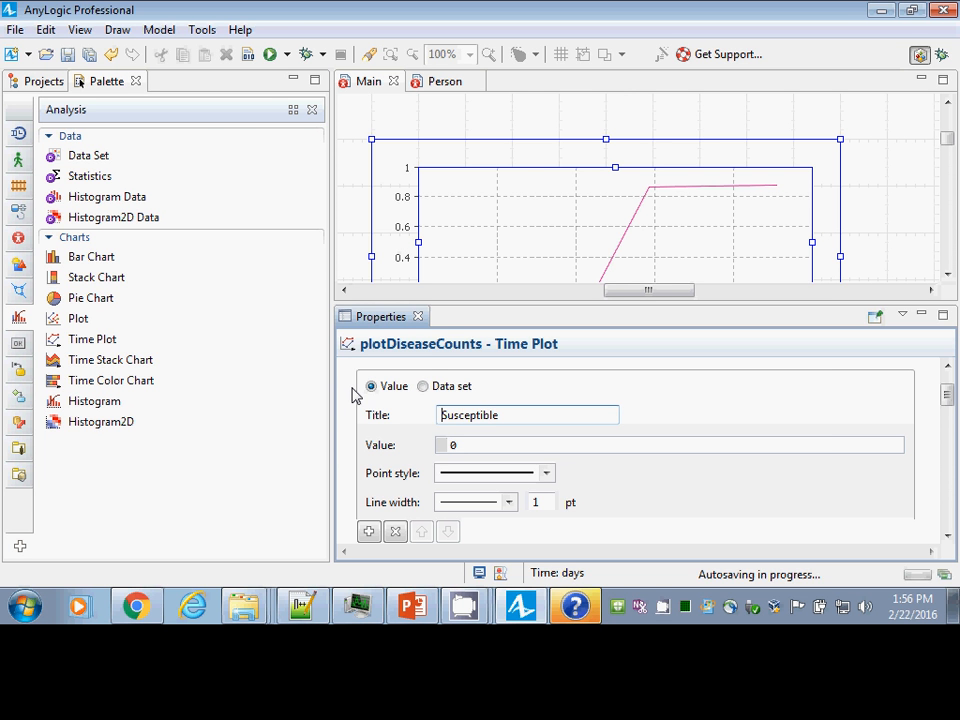
{"action": "type", "text": "Count"}
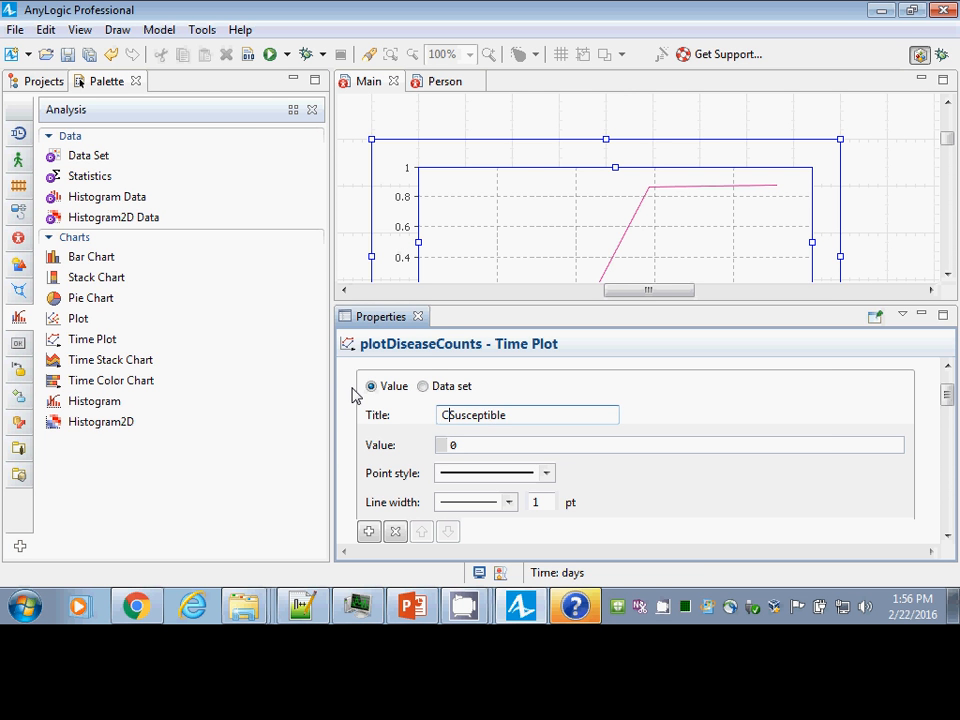
- Try entering population.countSusceptible() as the data item's value, and clear the expression again
{"action": "left_click", "coordinate": [453, 442]}
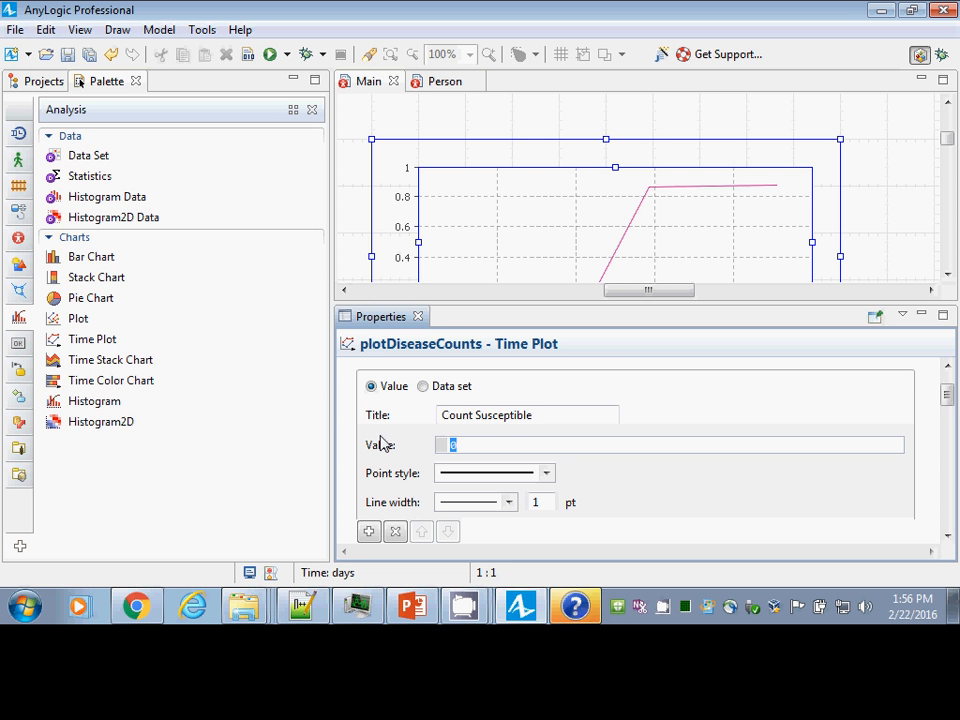
{"action": "type", "text": "population.countSusceptible()"}
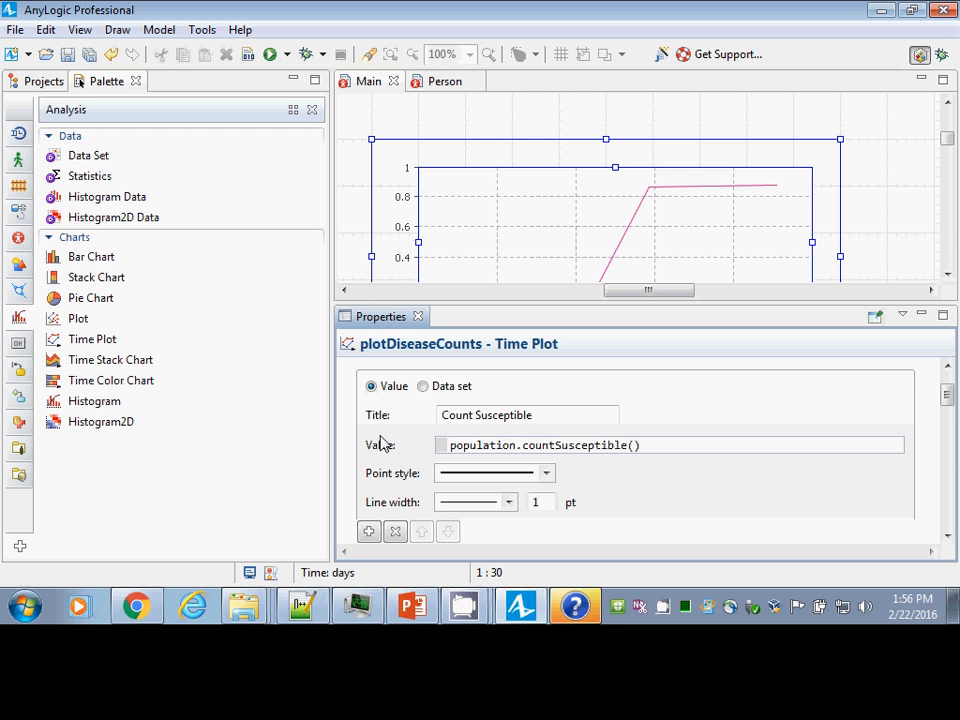
{"action": "double_click", "coordinate": [611, 447]}
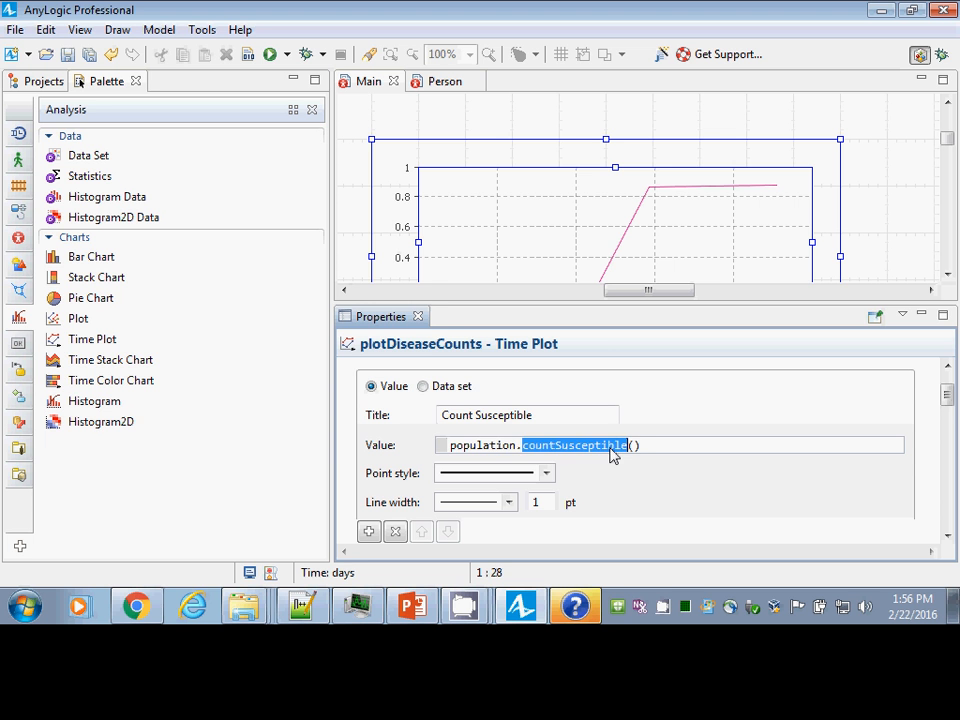
{"action": "key", "text": "End"}
{"action": "key", "text": "ctrl+shift+Left"}
{"action": "key", "text": "ctrl+shift+Left"}
{"action": "key", "text": "shift+Home"}
{"action": "key", "text": "Delete"}
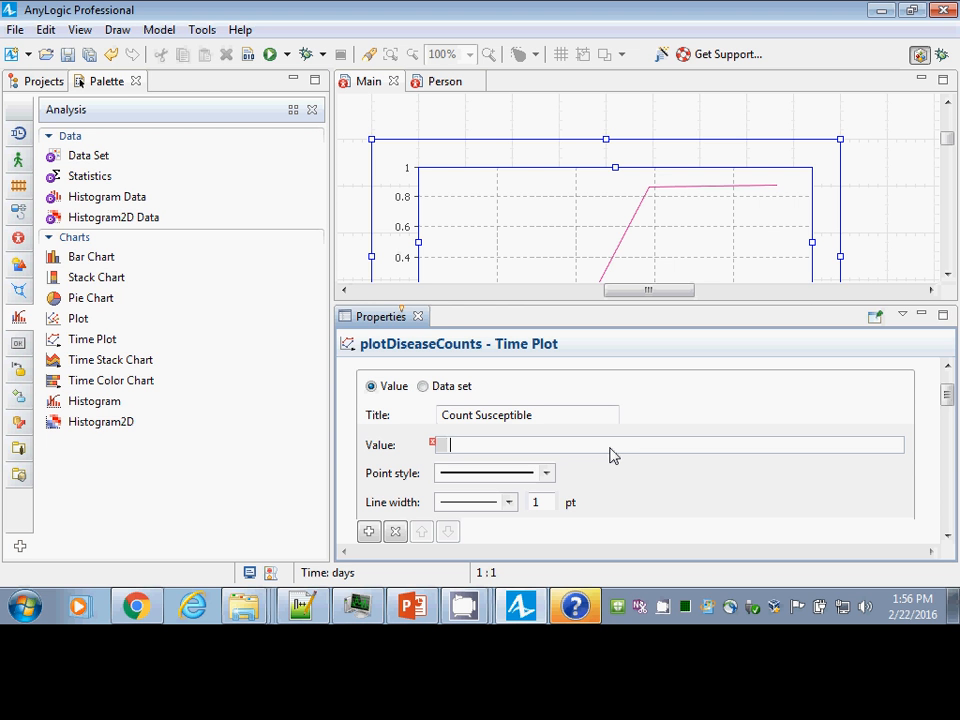
- Set the data item's value to population.countSusceptible(), inserting the population object through code completion
{"action": "type", "text": "pop"}
{"action": "key", "text": "ctrl+space"}
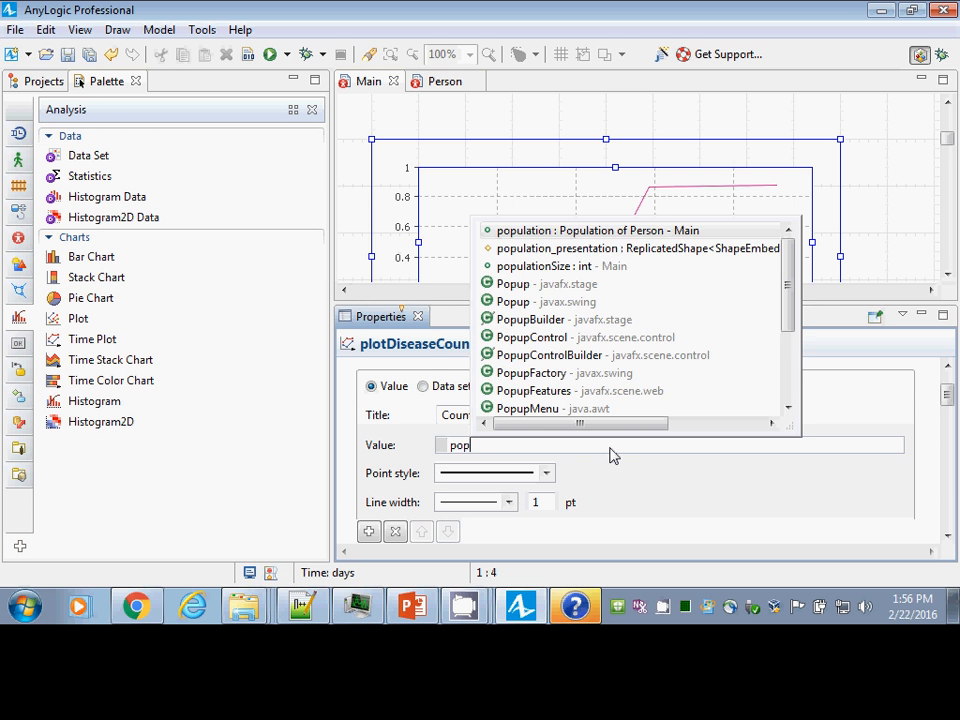
{"action": "key", "text": "Return"}
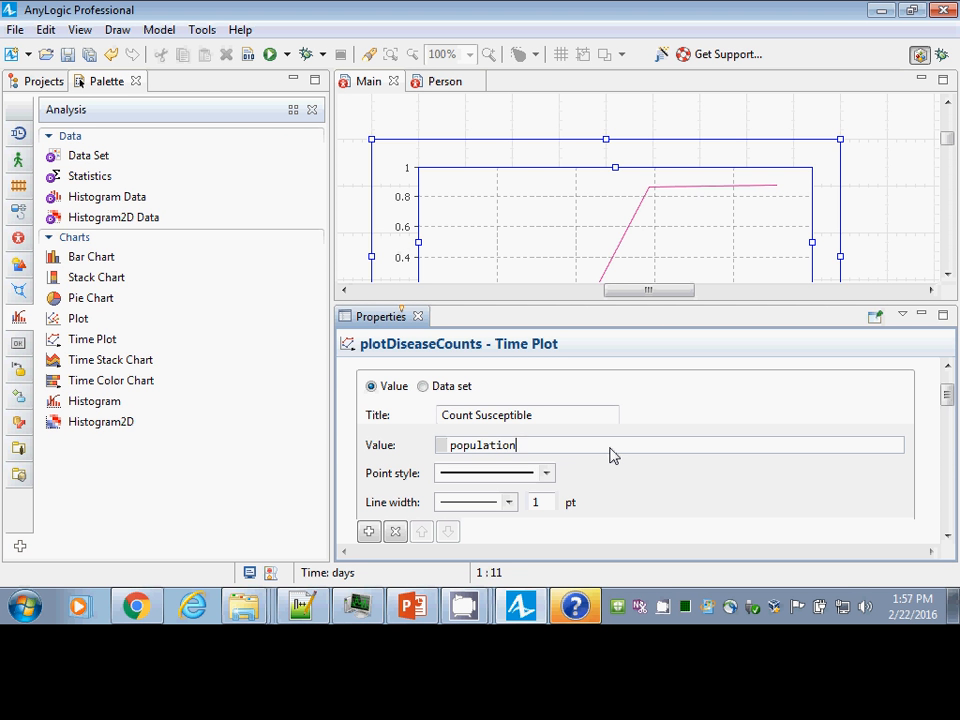
{"action": "type", "text": ".countSusceptible()"}
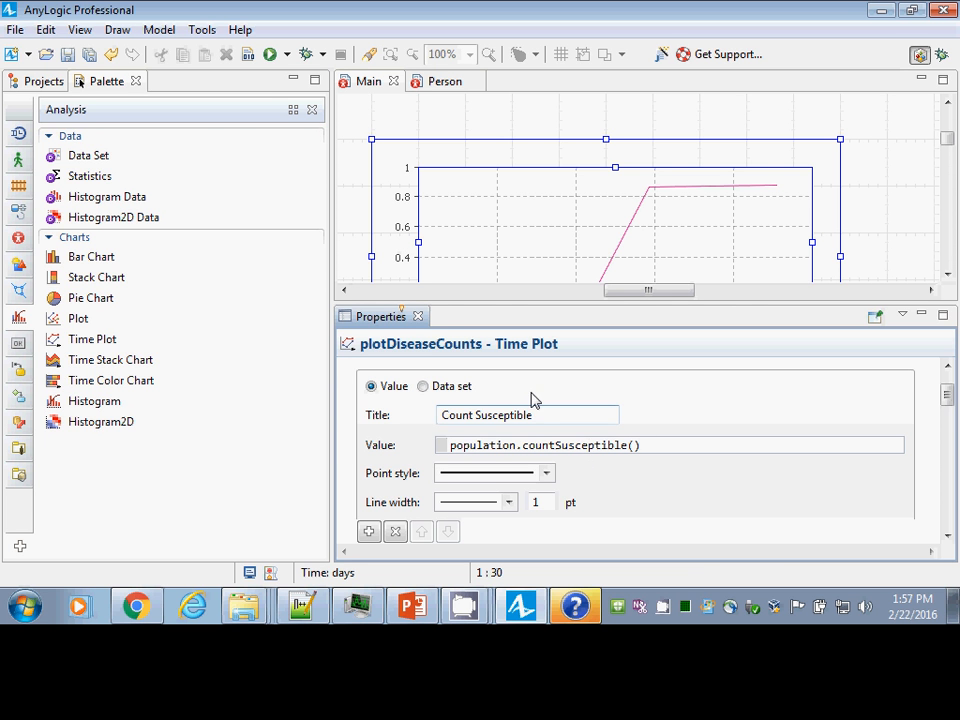
- Check the key combination assigned to code completion in the preferences, and close them without changes
{"action": "left_click", "coordinate": [240, 30]}
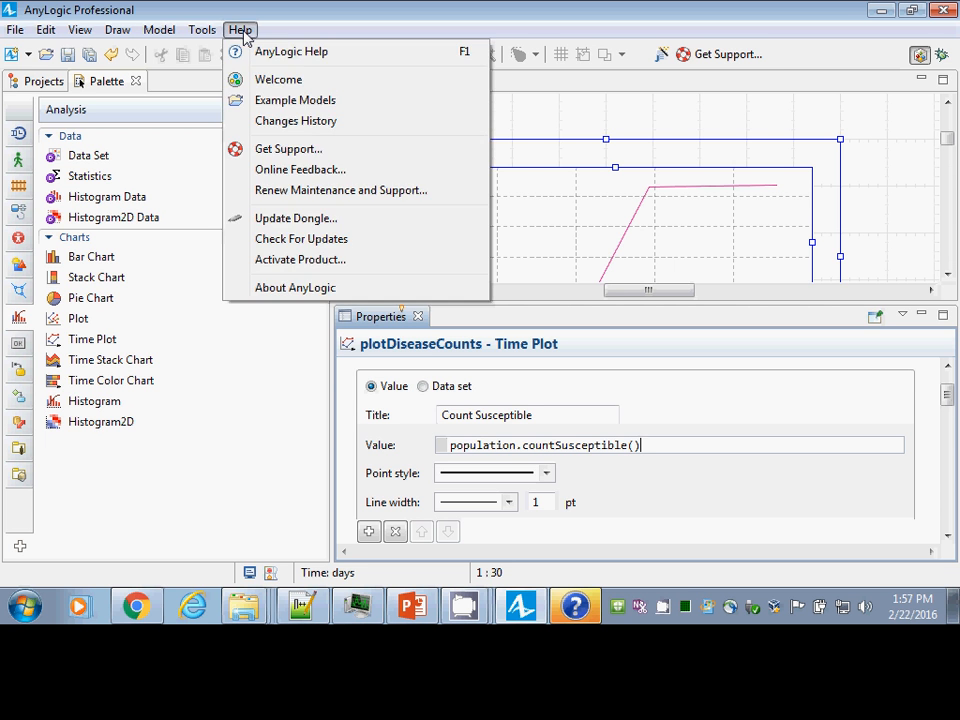
{"action": "mouse_move", "coordinate": [202, 30]}
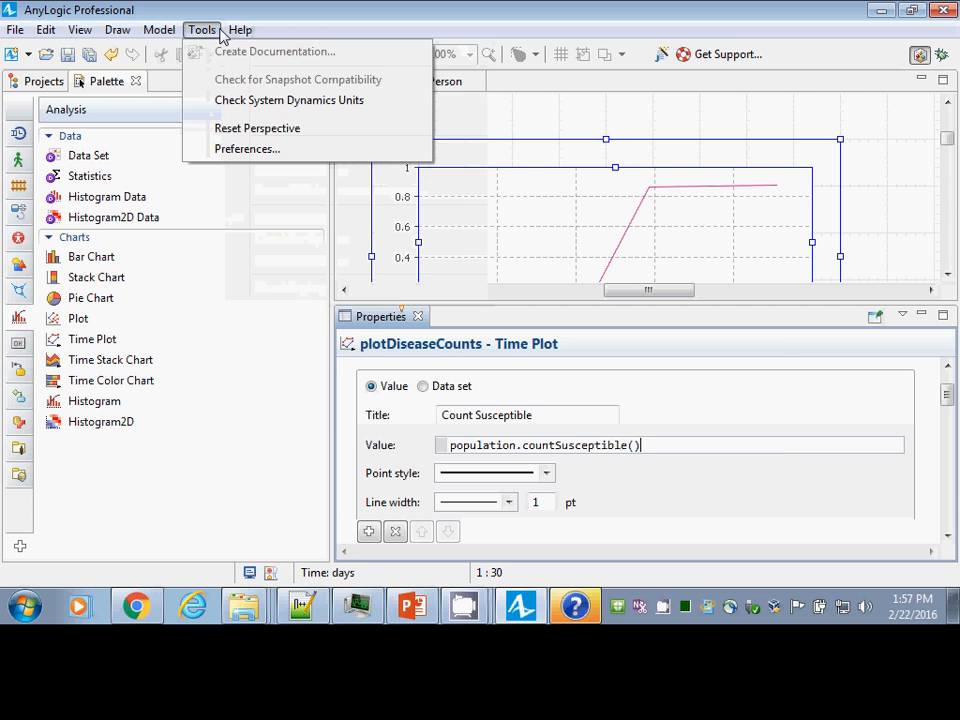
{"action": "left_click", "coordinate": [238, 149]}
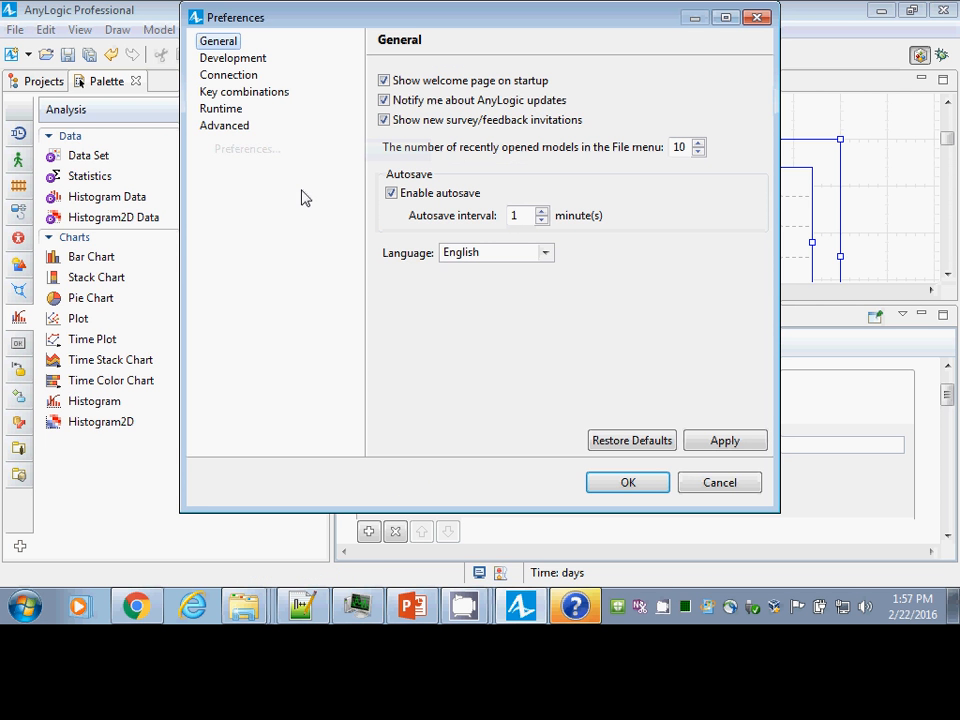
{"action": "left_click", "coordinate": [250, 92]}
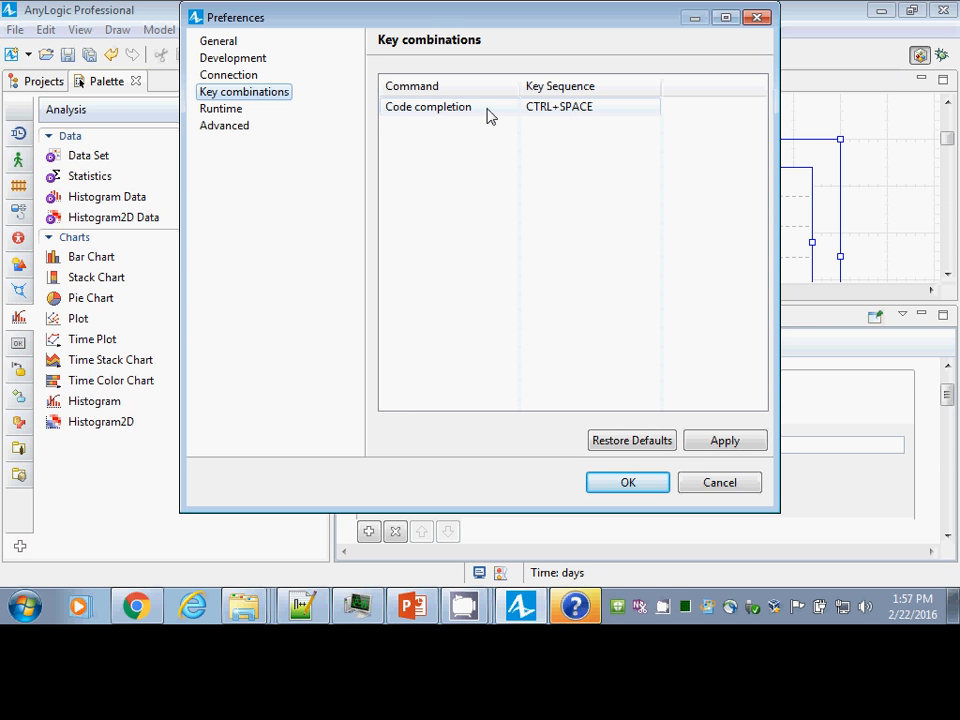
{"action": "left_click", "coordinate": [698, 486]}
- Replace the function call in the value expression with countSusceptible() using code completion from countS
{"action": "key", "text": "shift+Left"}
{"action": "key", "text": "shift+Left"}
{"action": "key", "text": "shift+Left"}
{"action": "key", "text": "shift+Left"}
{"action": "key", "text": "shift+Left"}
{"action": "key", "text": "shift+Left"}
{"action": "key", "text": "shift+Left"}
{"action": "key", "text": "shift+Left"}
{"action": "key", "text": "shift+Left"}
{"action": "key", "text": "shift+Left"}
{"action": "key", "text": "shift+Left"}
{"action": "key", "text": "shift+Left"}
{"action": "key", "text": "shift+Left"}
{"action": "key", "text": "shift+Left"}
{"action": "key", "text": "shift+Left"}
{"action": "key", "text": "shift+Left"}
{"action": "key", "text": "shift+Left"}
{"action": "key", "text": "shift+Left"}
{"action": "key", "text": "shift+Left"}
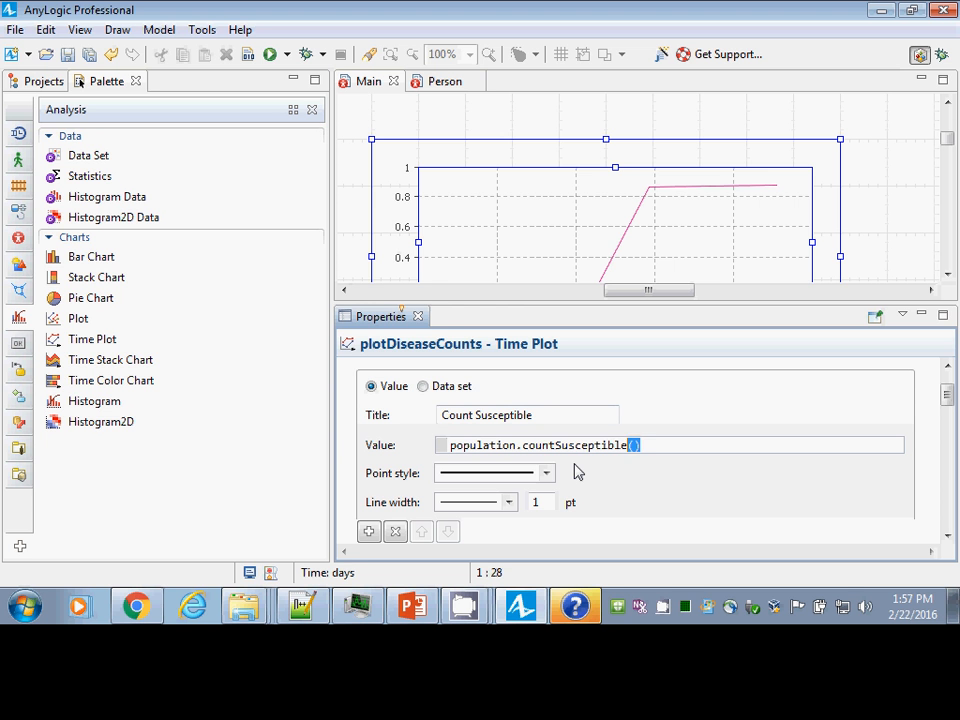
{"action": "key", "text": "shift+Right"}
{"action": "key", "text": "BackSpace"}
{"action": "type", "text": "countS"}
{"action": "key", "text": "ctrl+space"}
- Remove .countSusceptible() from the value expression, re-enter it after population with code completion, and save the model
{"action": "key", "text": "shift+Left"}
{"action": "key", "text": "shift+Left"}
{"action": "key", "text": "shift+Left"}
{"action": "key", "text": "shift+Left"}
{"action": "key", "text": "shift+Left"}
{"action": "key", "text": "shift+Left"}
{"action": "key", "text": "shift+Left"}
{"action": "key", "text": "shift+Left"}
{"action": "key", "text": "shift+Left"}
{"action": "key", "text": "shift+Left"}
{"action": "key", "text": "shift+Left"}
{"action": "key", "text": "shift+Left"}
{"action": "key", "text": "shift+Left"}
{"action": "key", "text": "shift+Left"}
{"action": "key", "text": "shift+Left"}
{"action": "key", "text": "shift+Left"}
{"action": "key", "text": "shift+Left"}
{"action": "key", "text": "shift+Left"}
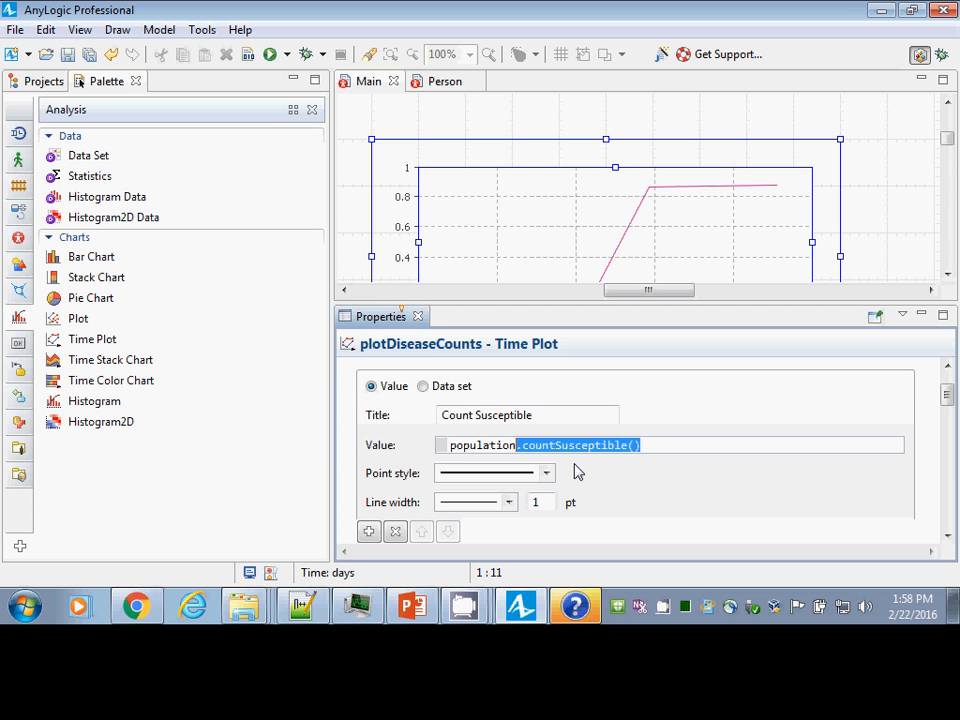
{"action": "key", "text": "BackSpace"}
{"action": "type", "text": "count"}
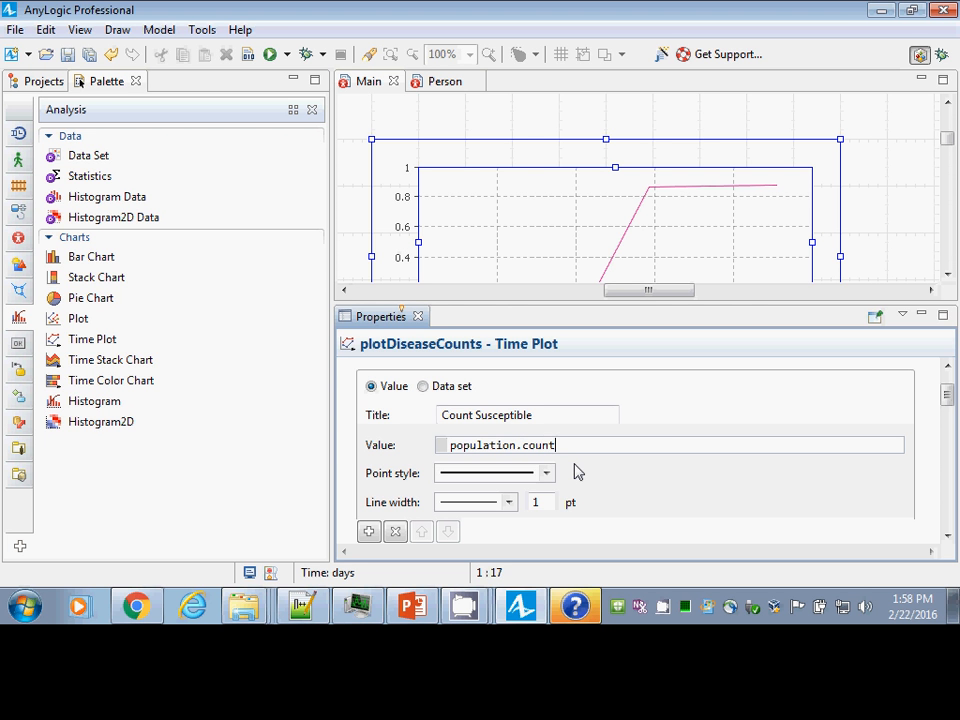
{"action": "type", "text": "S"}
{"action": "key", "text": "ctrl+space"}
{"action": "key", "text": "ctrl+s"}
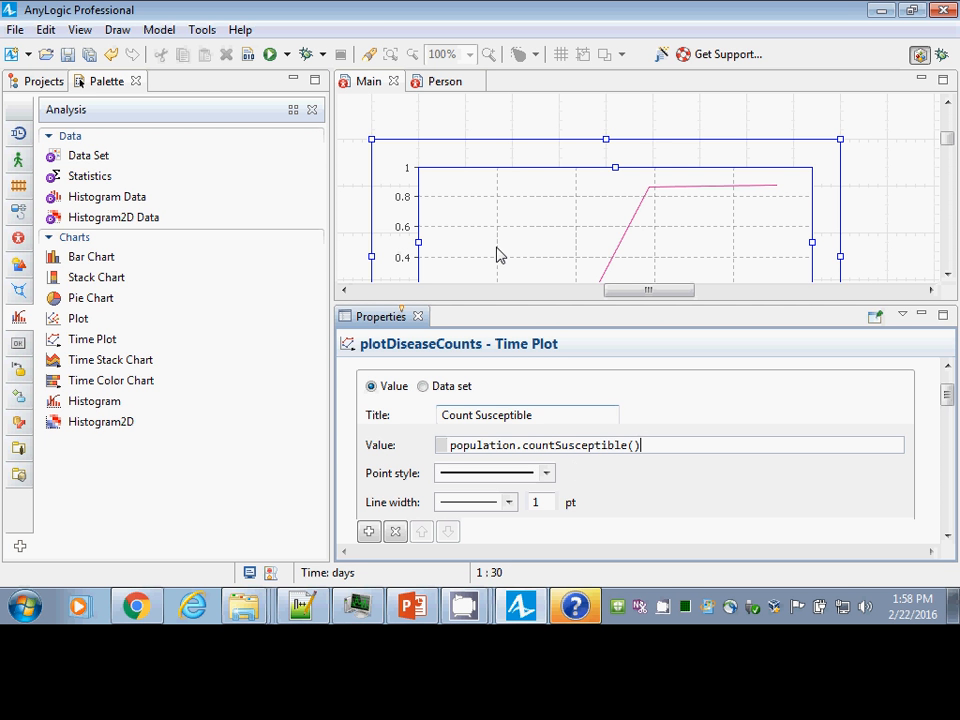
- Build the model and review the time plot's time window and vertical scale settings
{"action": "left_click", "coordinate": [248, 56]}
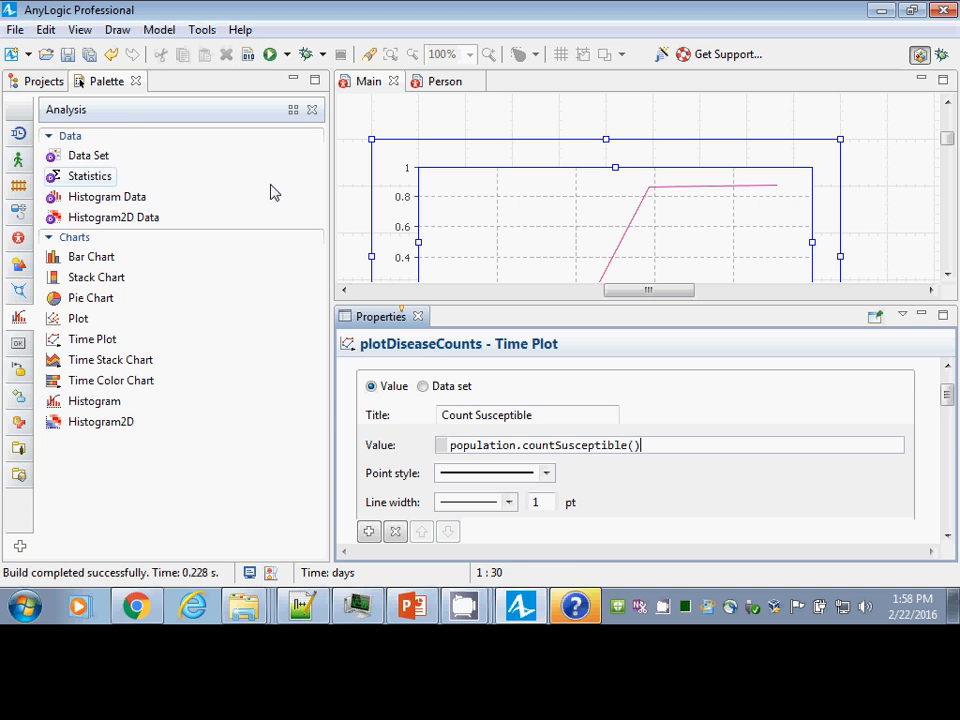
{"action": "left_click", "coordinate": [36, 84]}
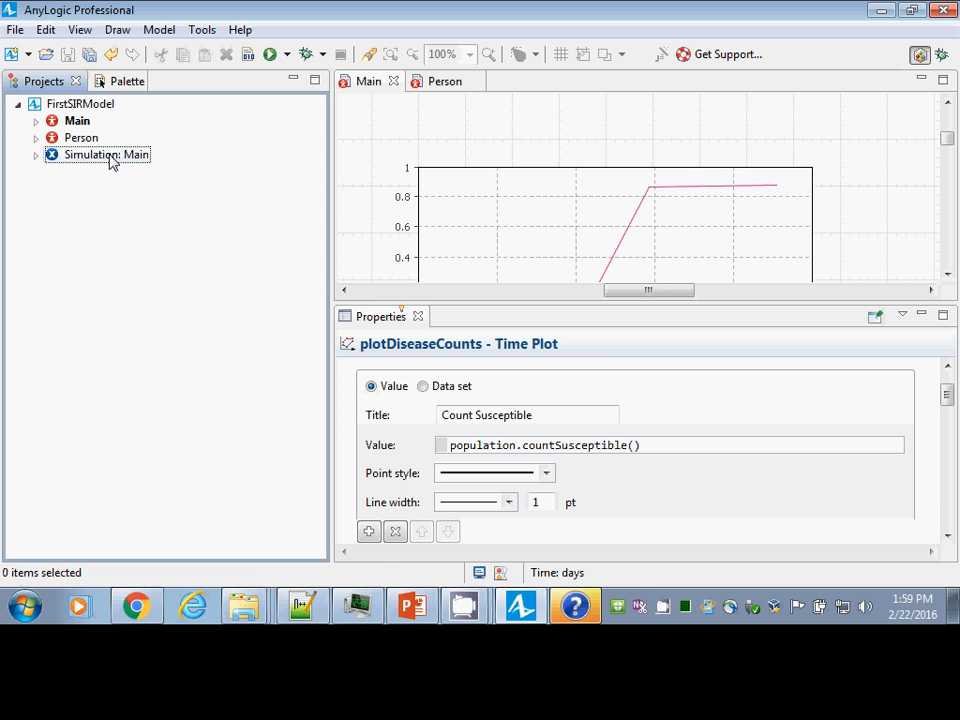
{"action": "left_click", "coordinate": [570, 244]}
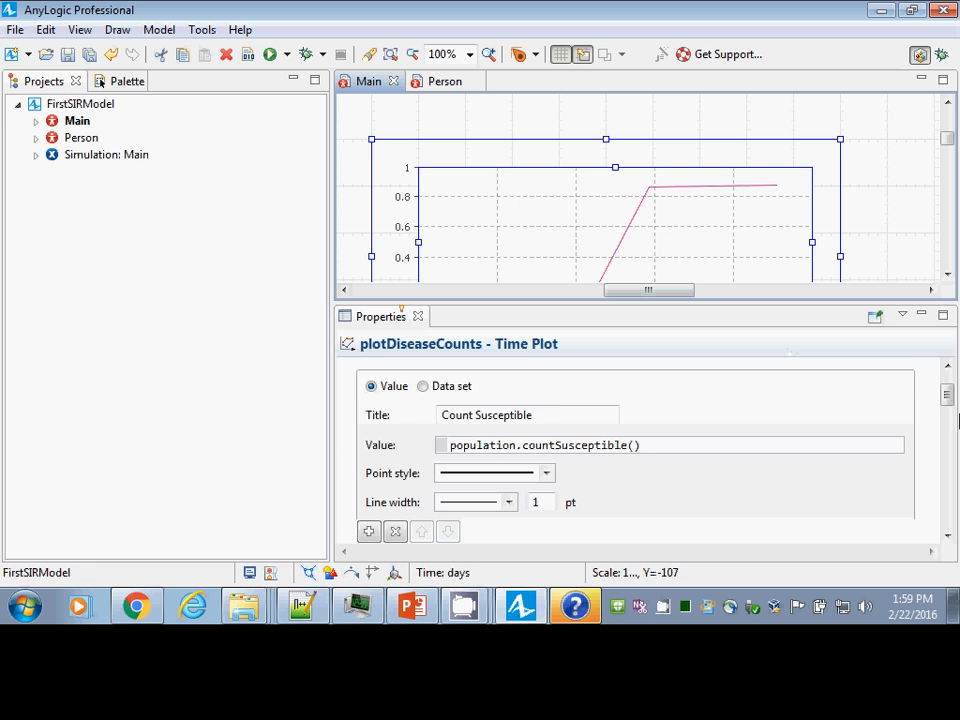
{"action": "left_click_drag", "start_coordinate": [951, 396], "coordinate": [951, 450]}
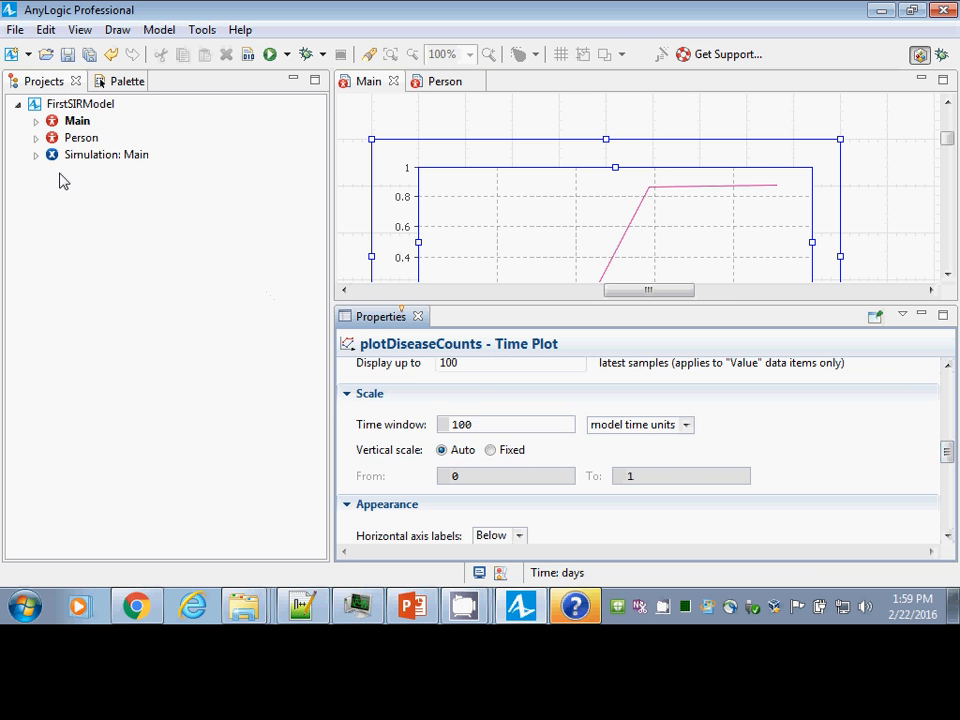
- Run the Simulation experiment of FirstSIRModel and bring the time plot into view
{"action": "right_click", "coordinate": [86, 156]}
{"action": "left_click", "coordinate": [145, 381]}
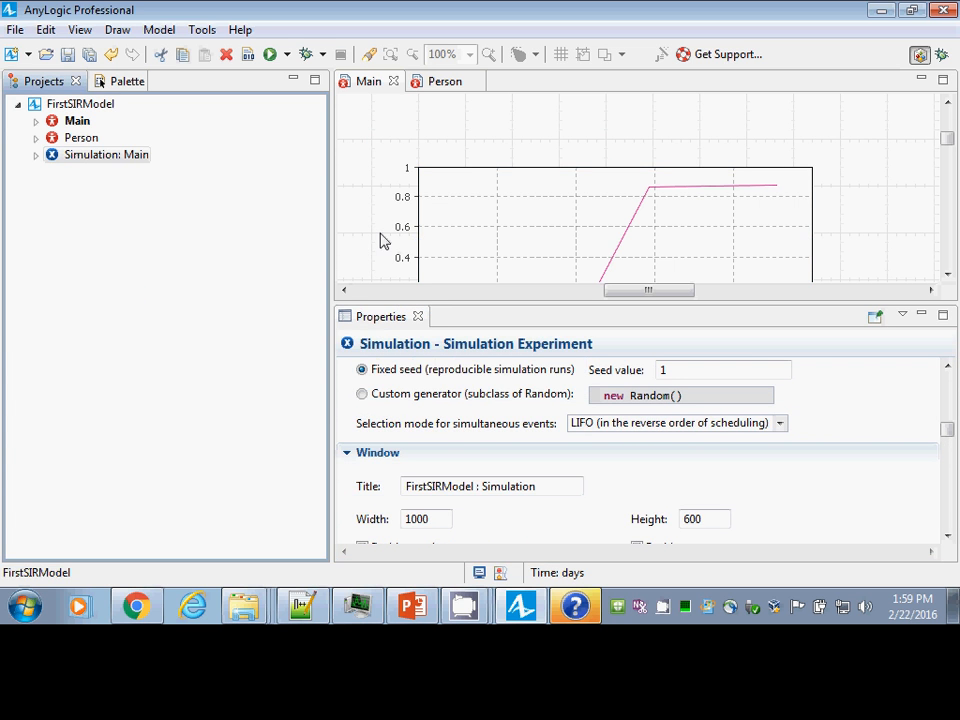
{"action": "left_click", "coordinate": [124, 157]}
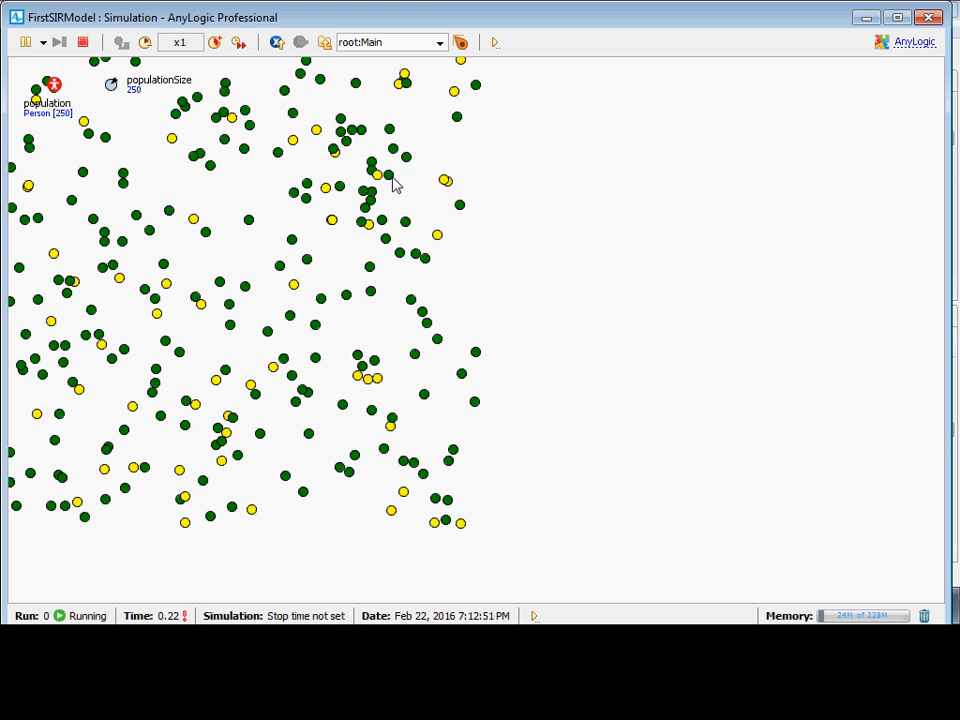
{"action": "left_click_drag", "start_coordinate": [392, 186], "coordinate": [414, 439]}
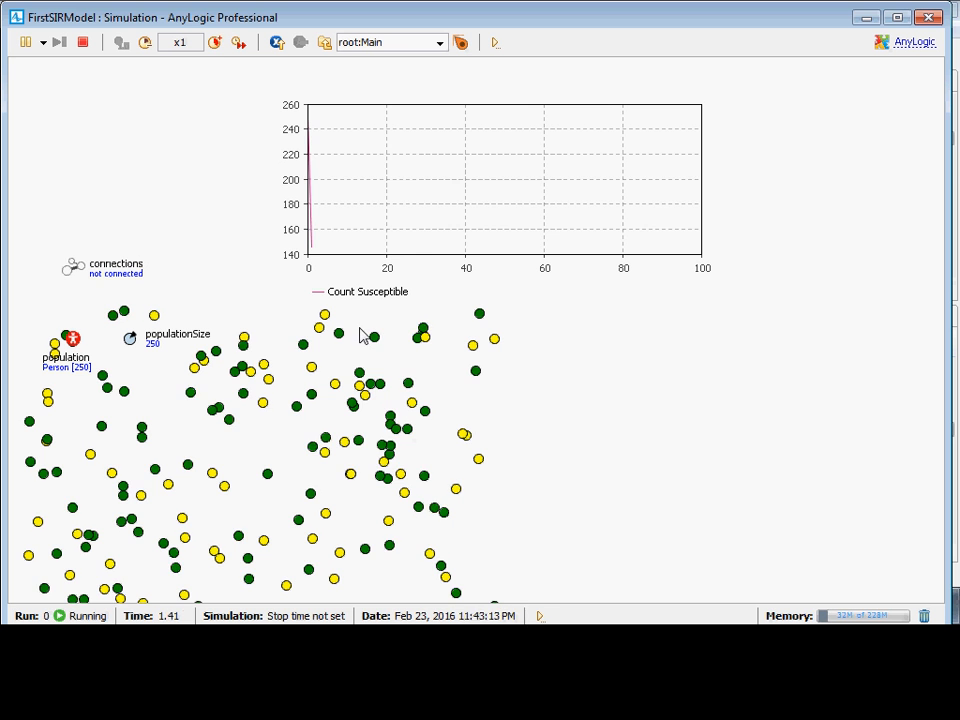
- Speed the running simulation up to x250 and pause it
{"action": "left_click", "coordinate": [215, 42]}
{"action": "left_click", "coordinate": [215, 42]}
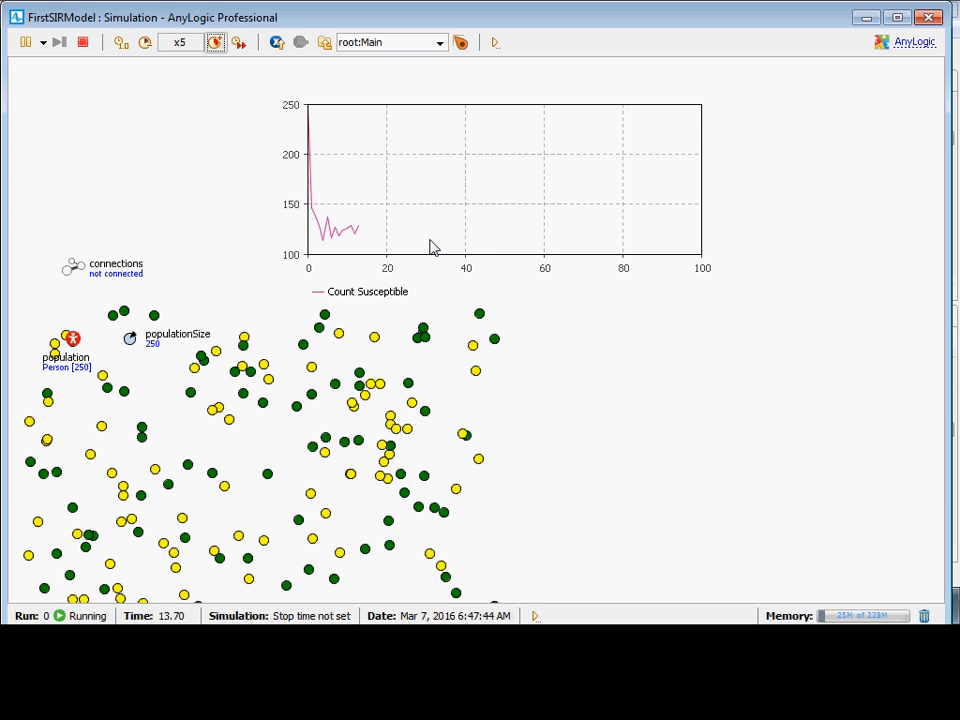
{"action": "left_click", "coordinate": [215, 42]}
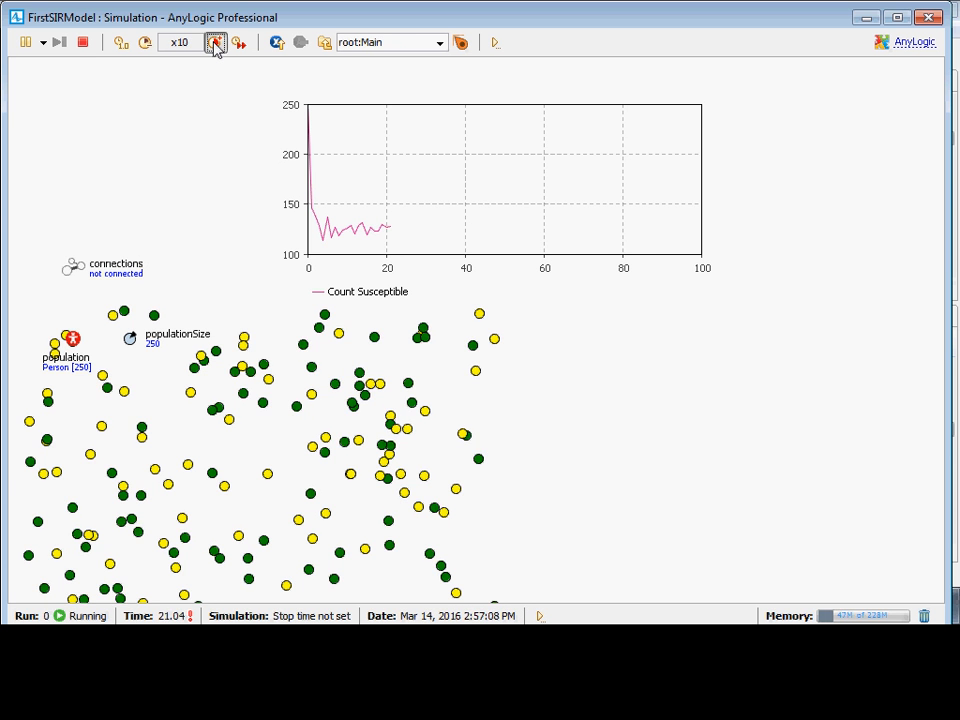
{"action": "left_click", "coordinate": [215, 42]}
{"action": "left_click", "coordinate": [215, 42]}
{"action": "left_click", "coordinate": [215, 42]}
{"action": "left_click", "coordinate": [215, 42]}
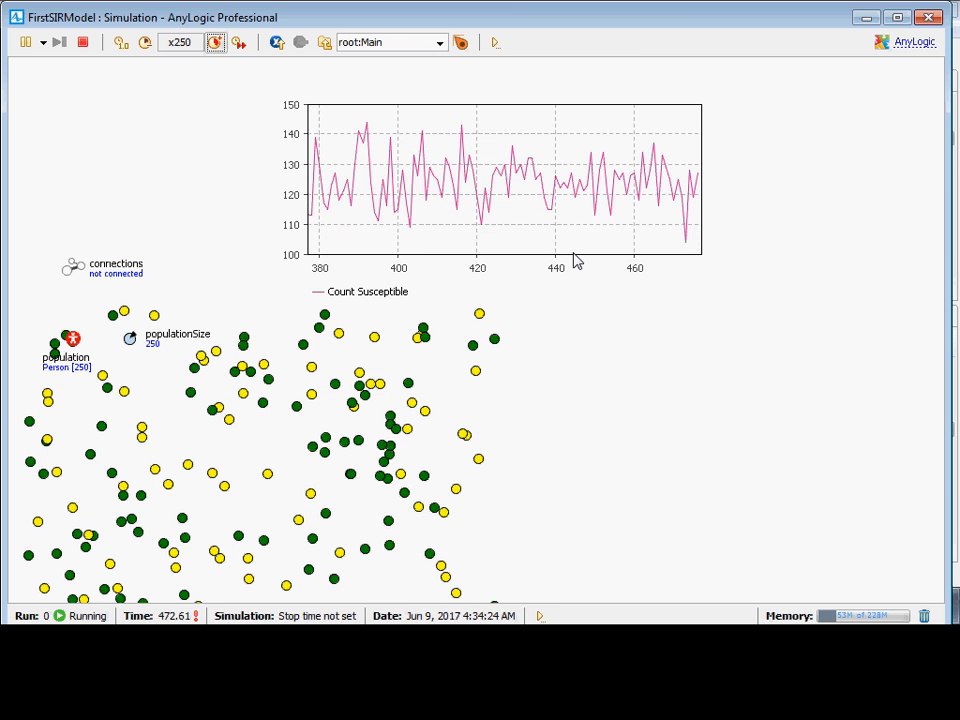
{"action": "left_click", "coordinate": [26, 42]}
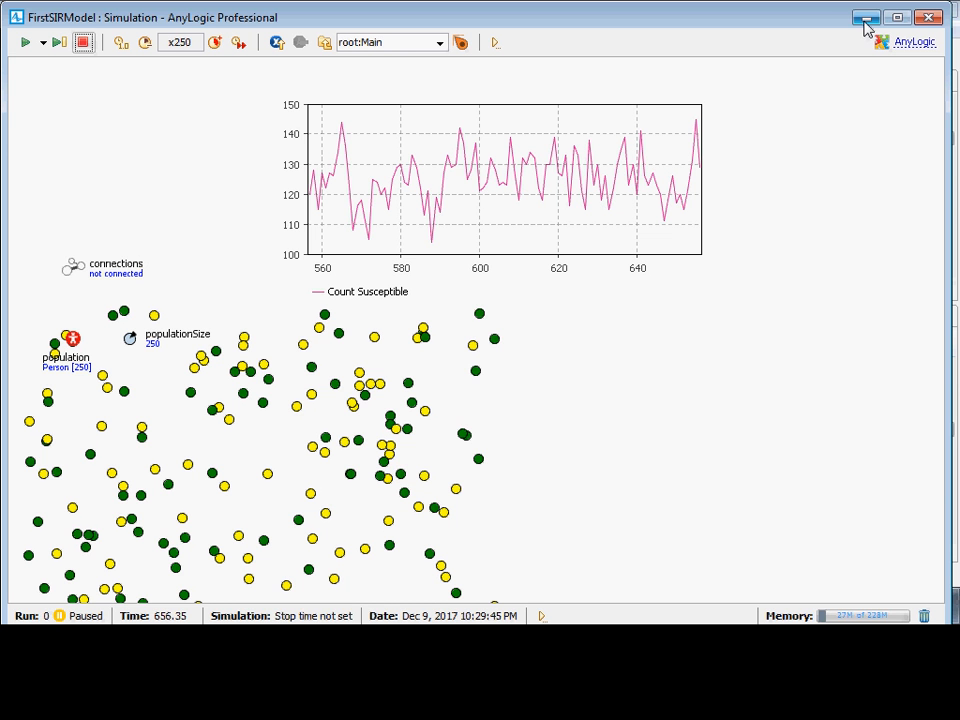
- Close the simulation run and set the plotDiseaseCounts time plot's time window to 500 model time units
{"action": "left_click", "coordinate": [927, 18]}
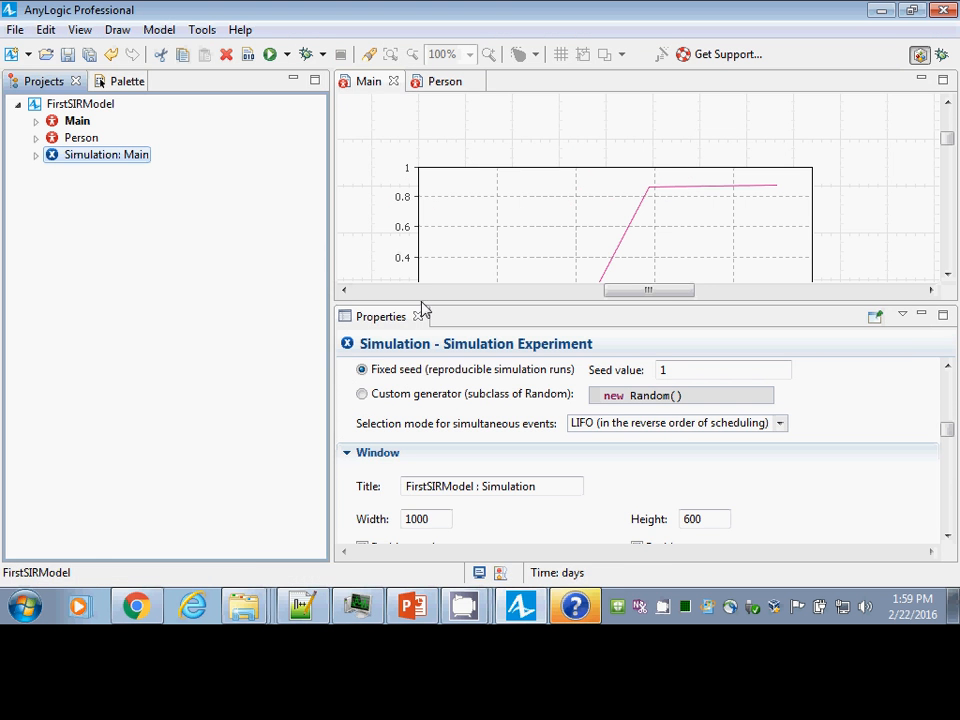
{"action": "left_click", "coordinate": [611, 268]}
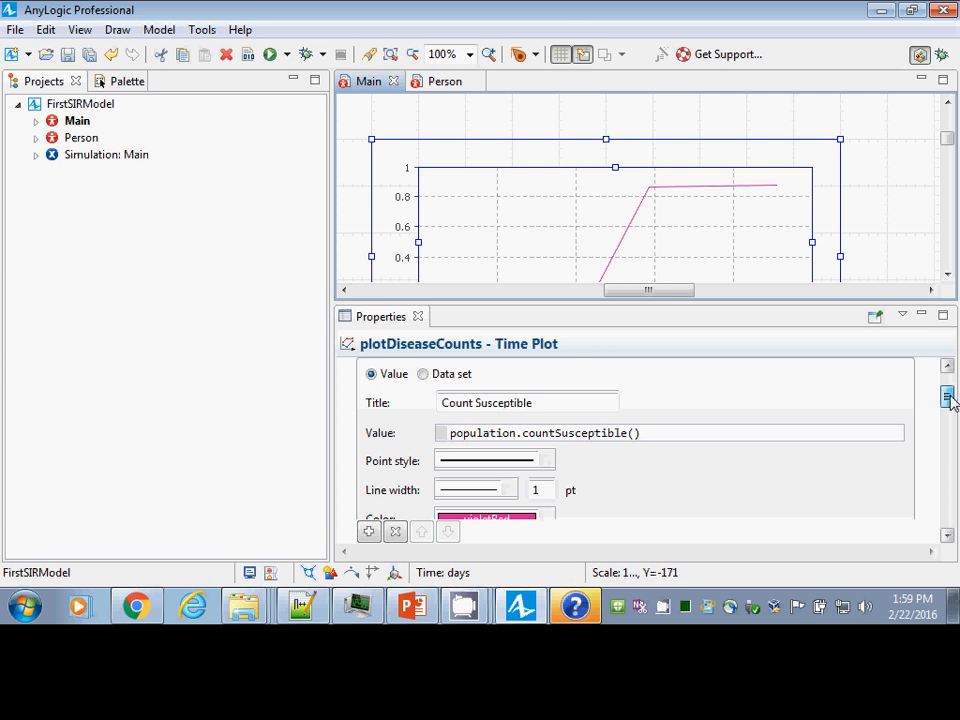
{"action": "left_click_drag", "start_coordinate": [952, 401], "coordinate": [949, 386]}
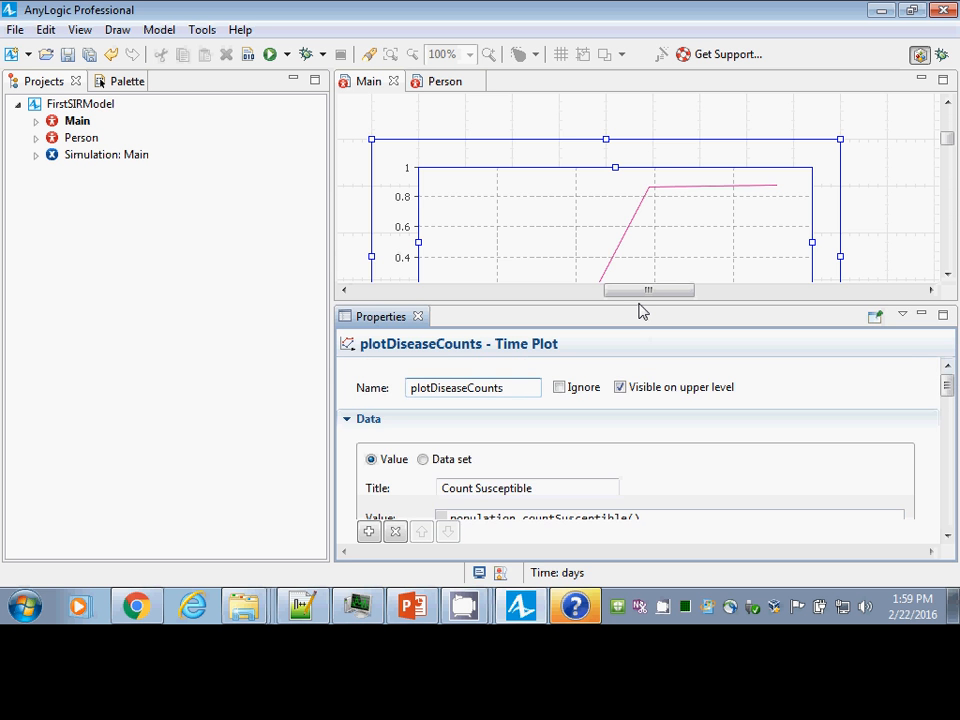
{"action": "left_click_drag", "start_coordinate": [641, 311], "coordinate": [626, 210]}
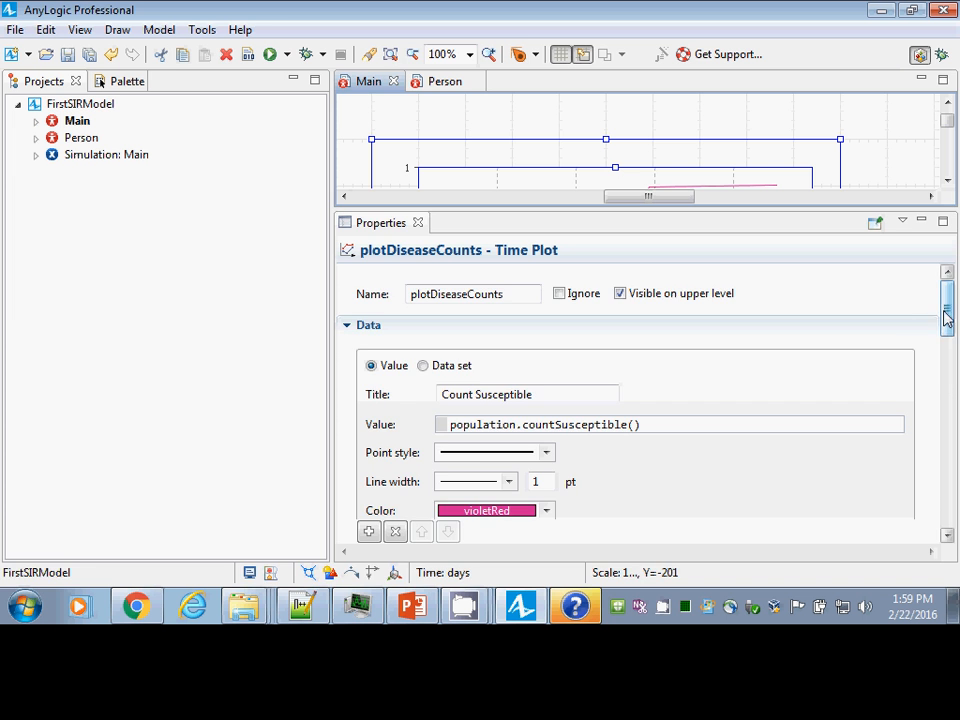
{"action": "left_click_drag", "start_coordinate": [945, 317], "coordinate": [893, 392]}
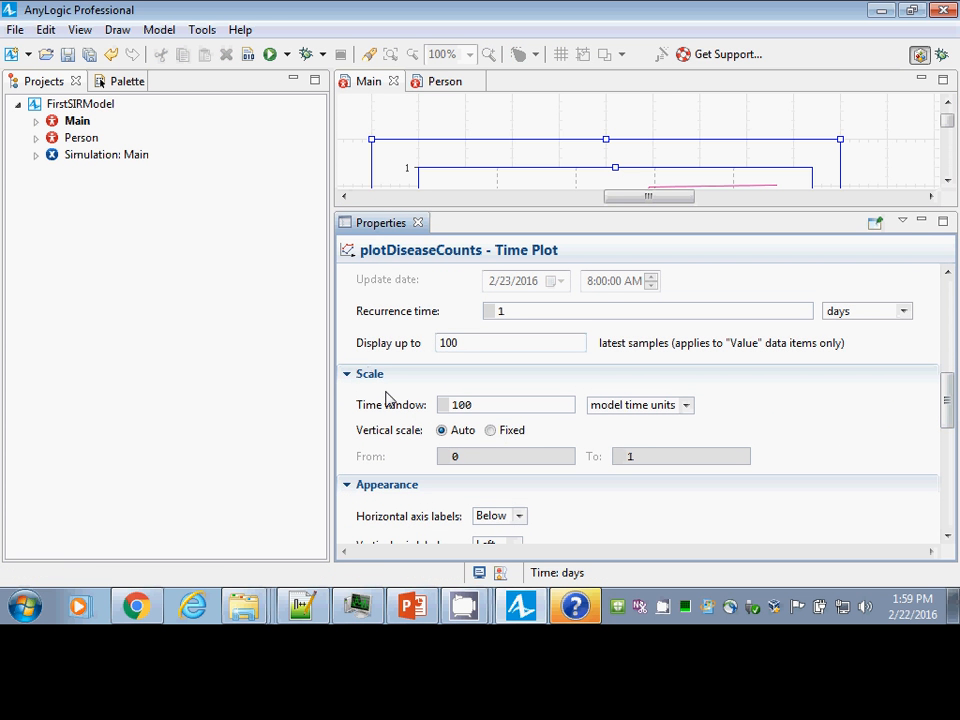
{"action": "left_click", "coordinate": [348, 375]}
{"action": "left_click_drag", "start_coordinate": [478, 407], "coordinate": [398, 268]}
{"action": "type", "text": "50"}
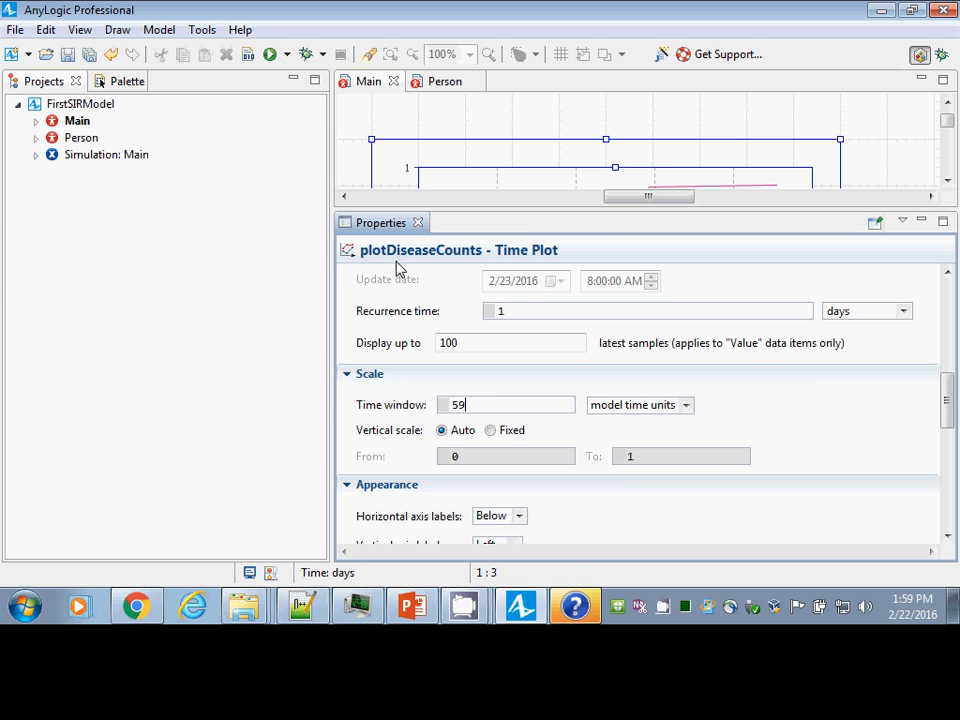
{"action": "key", "text": "BackSpace"}
{"action": "type", "text": "00"}
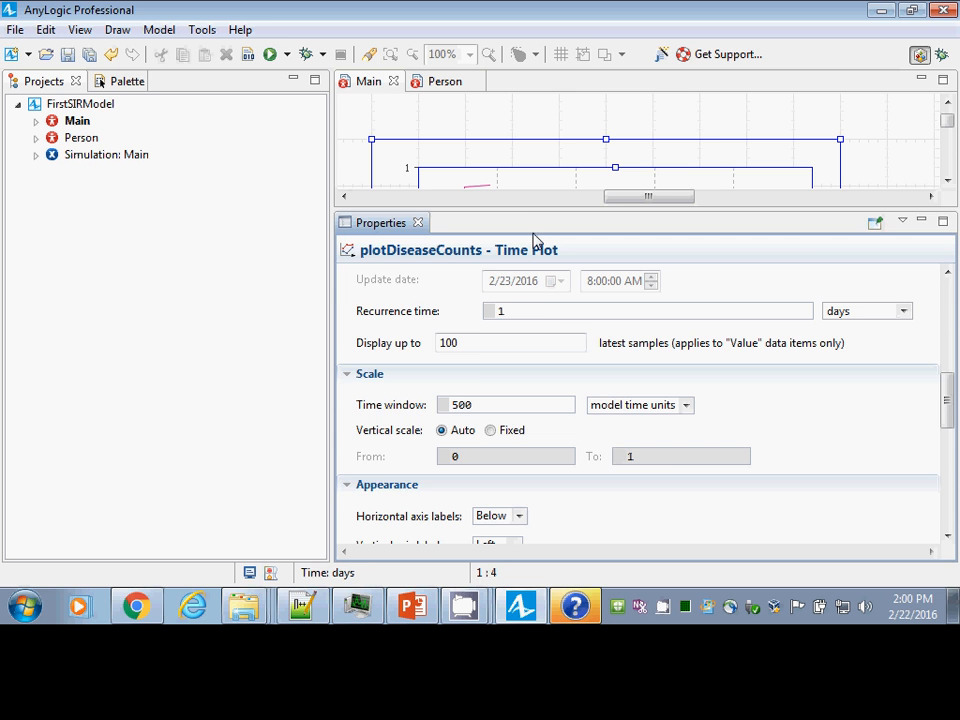
- Review the countSusceptible statistic of the population in Main, examining its name and its count condition
{"action": "left_click_drag", "start_coordinate": [519, 218], "coordinate": [521, 354]}
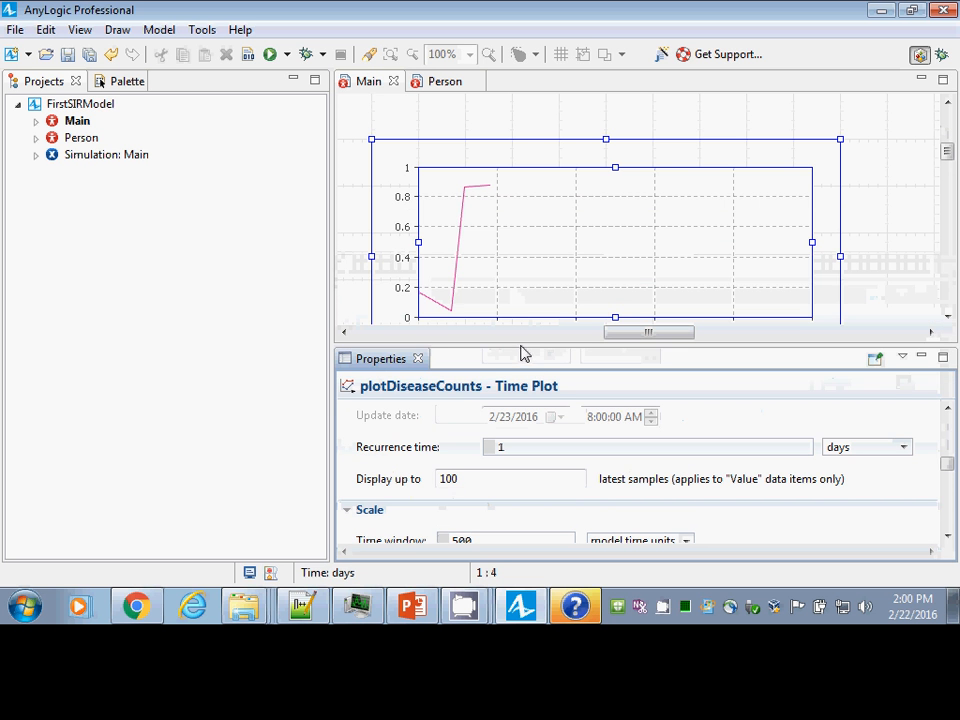
{"action": "left_click_drag", "start_coordinate": [645, 333], "coordinate": [566, 333]}
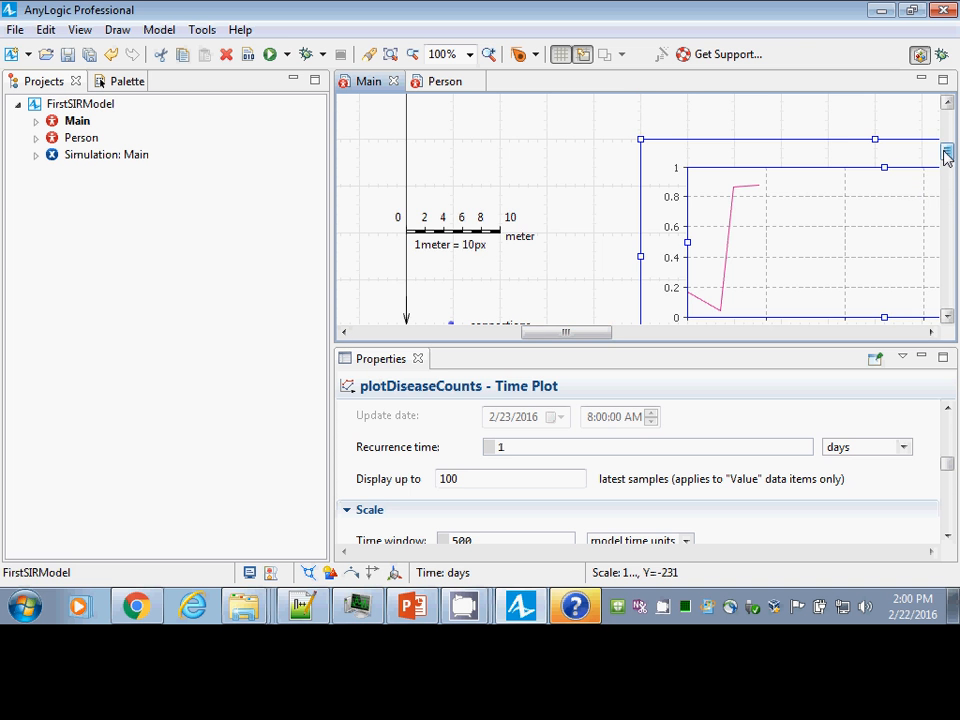
{"action": "left_click_drag", "start_coordinate": [947, 154], "coordinate": [947, 171]}
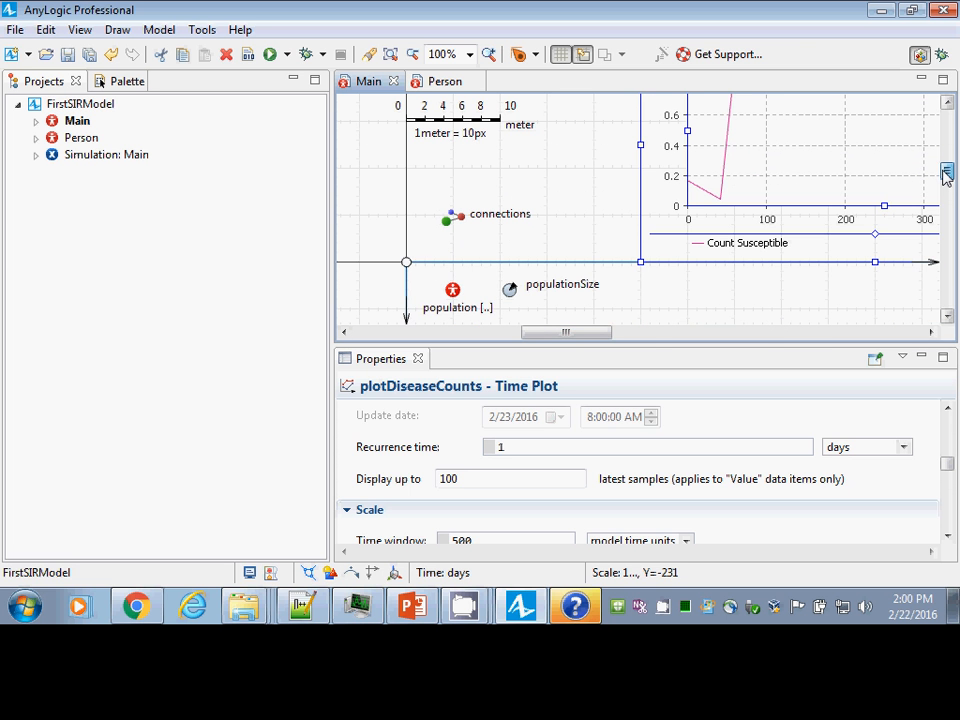
{"action": "left_click", "coordinate": [453, 290]}
{"action": "mouse_move", "coordinate": [948, 478]}
{"action": "left_mouse_down"}
{"action": "mouse_move", "coordinate": [948, 432]}
{"action": "mouse_move", "coordinate": [951, 480]}
{"action": "left_mouse_up"}
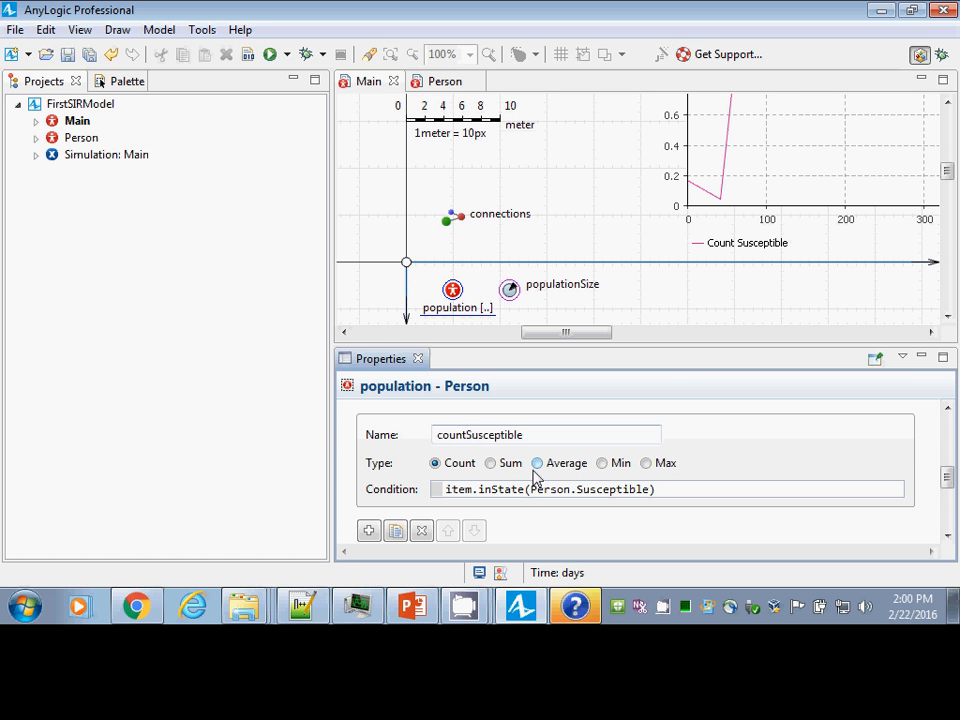
{"action": "double_click", "coordinate": [478, 434]}
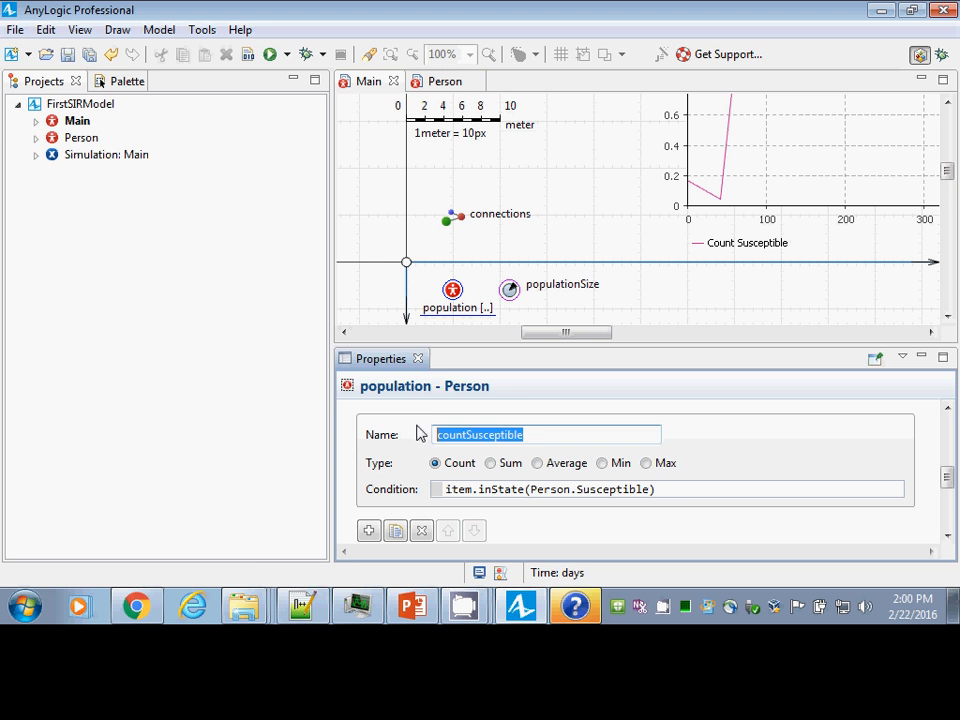
{"action": "left_click_drag", "start_coordinate": [686, 496], "coordinate": [422, 491]}
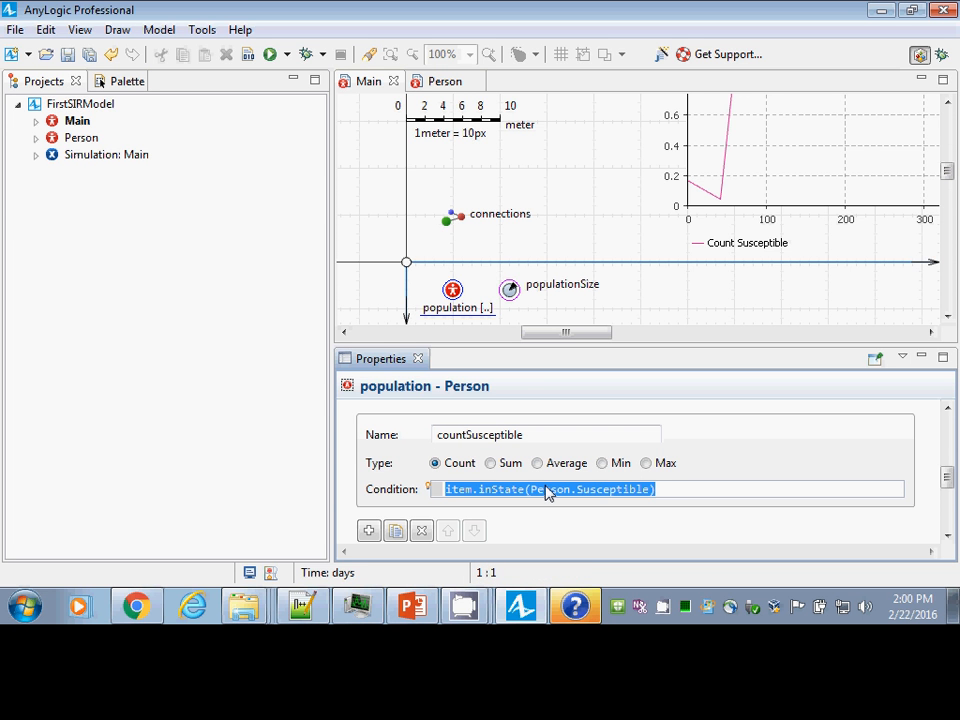
{"action": "double_click", "coordinate": [456, 490]}
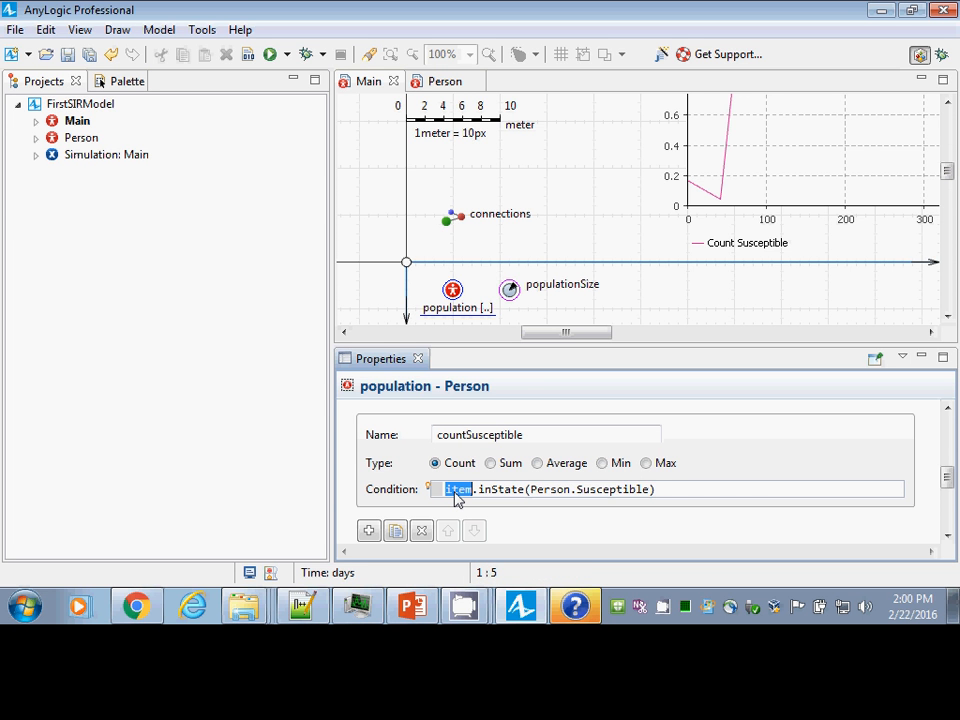
{"action": "triple_click", "coordinate": [456, 496]}
{"action": "double_click", "coordinate": [456, 496]}
- Recheck the time window of plotDiseaseCounts and save the model
{"action": "left_click", "coordinate": [781, 151]}
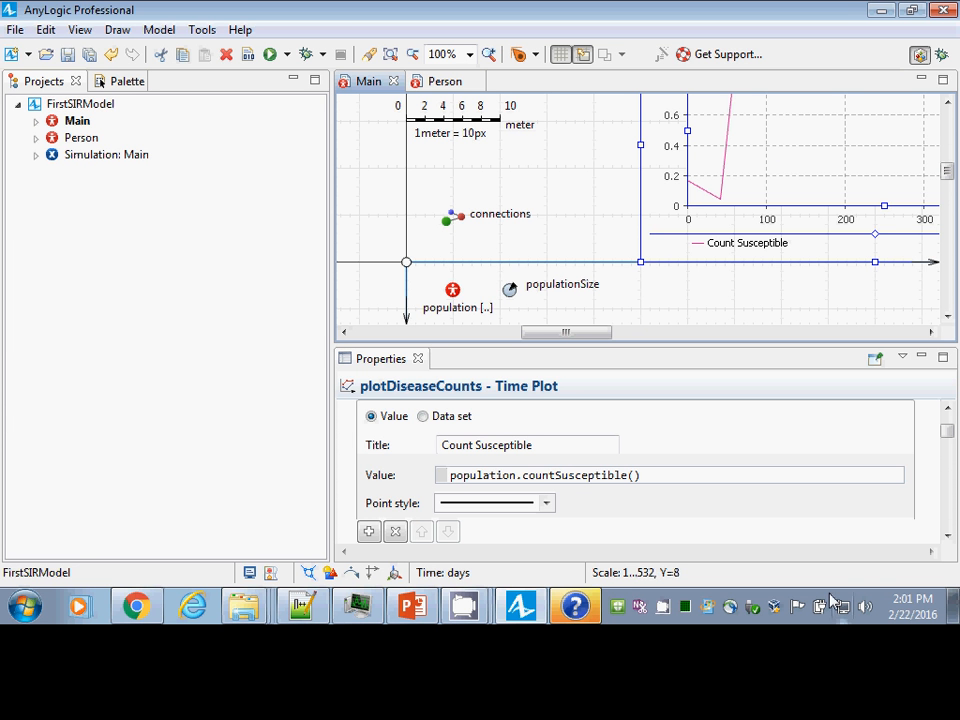
{"action": "left_click_drag", "start_coordinate": [949, 433], "coordinate": [949, 469]}
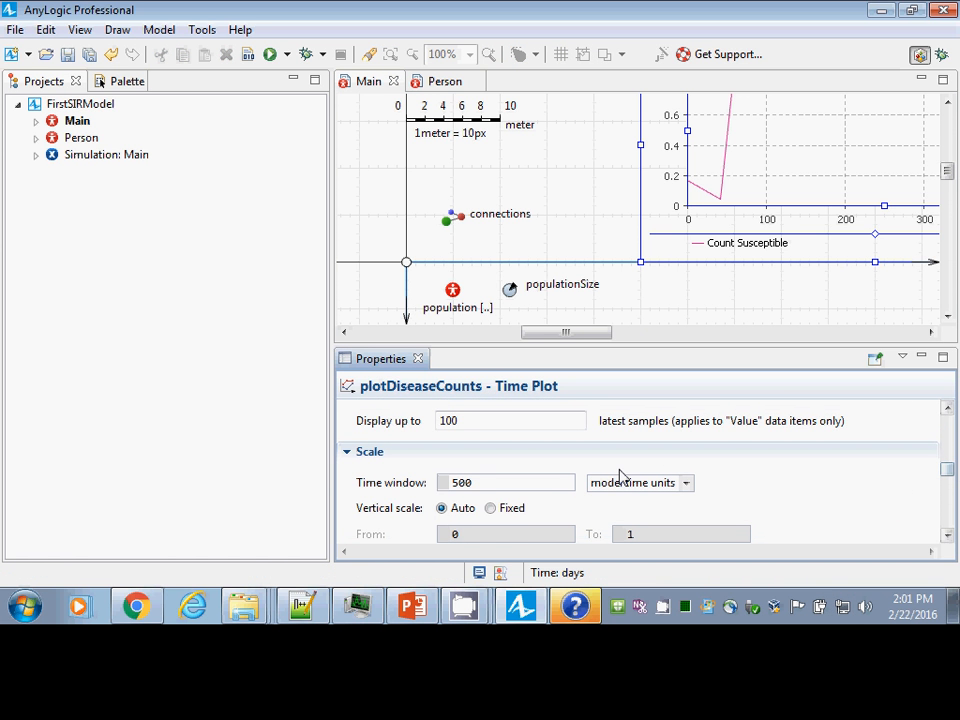
{"action": "left_click", "coordinate": [472, 486]}
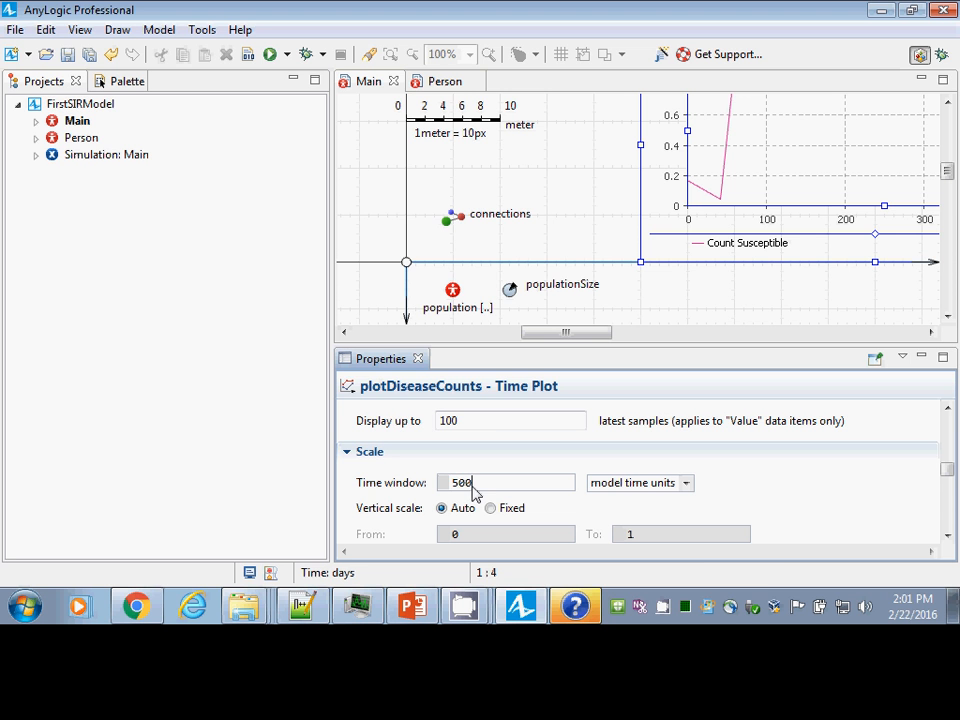
{"action": "key", "text": "ctrl+s"}
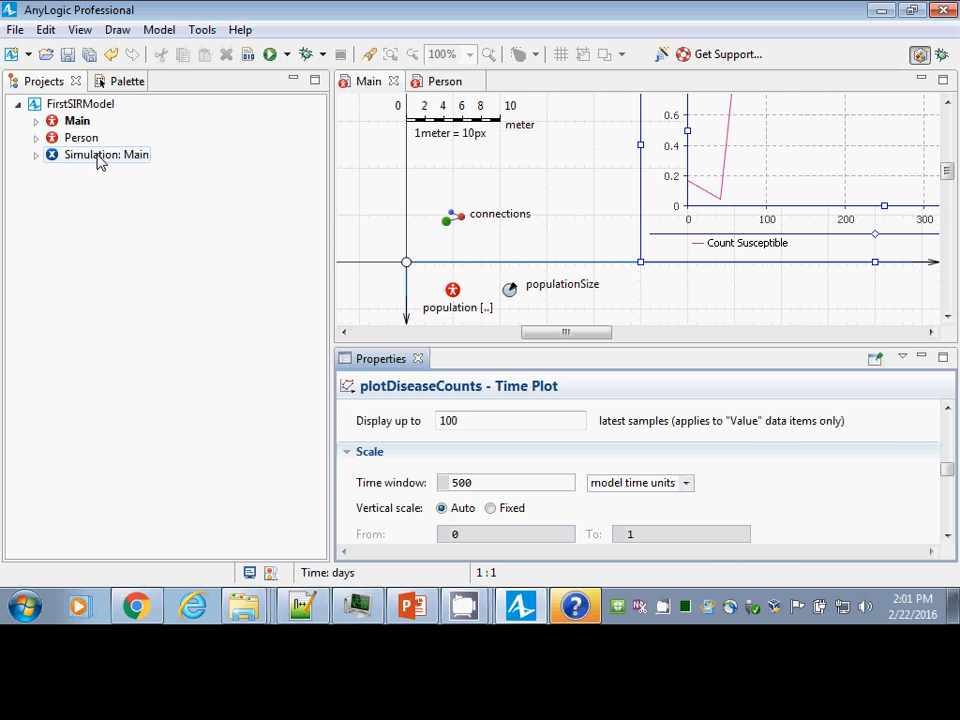
- Run the Simulation experiment and bring the Count Susceptible time plot into view
{"action": "right_click", "coordinate": [98, 160]}
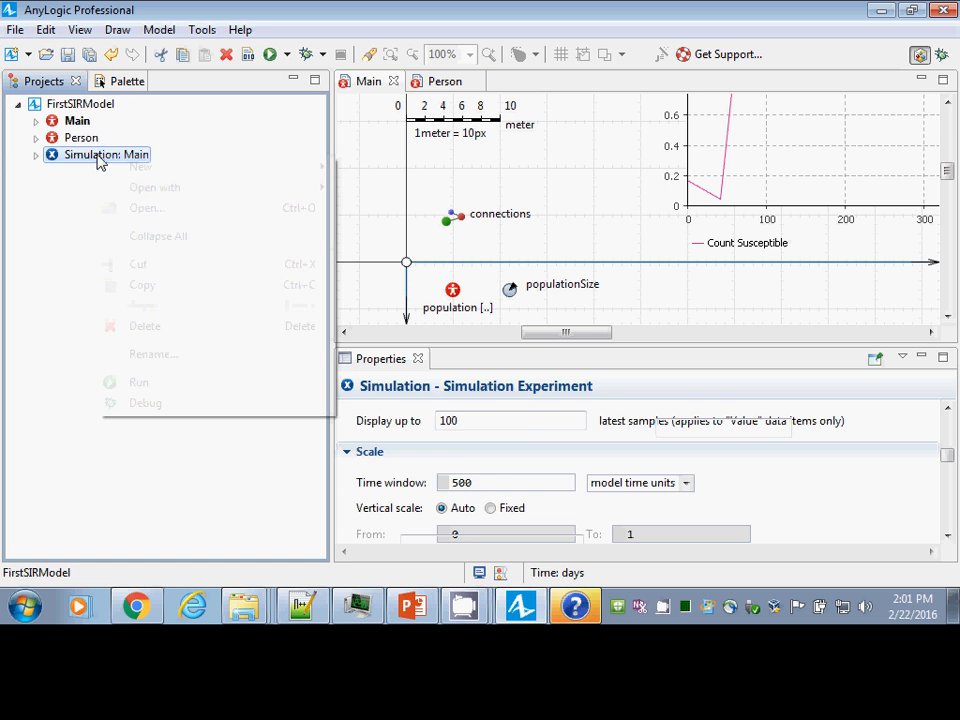
{"action": "left_click", "coordinate": [133, 381]}
{"action": "left_click", "coordinate": [118, 146]}
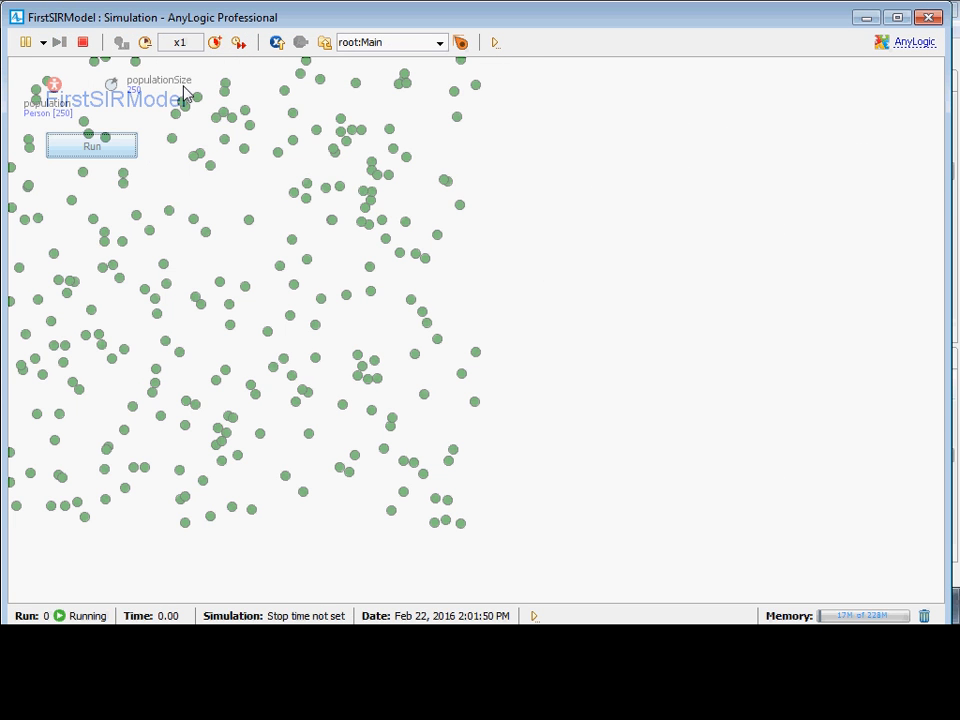
{"action": "left_click_drag", "start_coordinate": [272, 79], "coordinate": [277, 349]}
- Speed the running simulation up to x25
{"action": "left_click", "coordinate": [215, 43]}
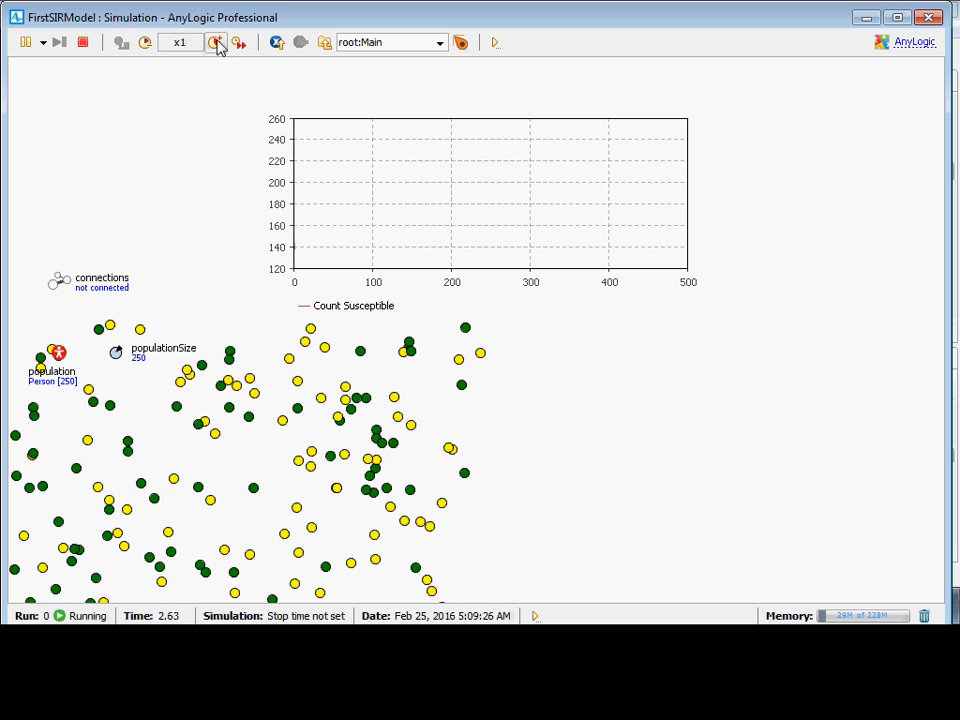
{"action": "left_click", "coordinate": [216, 44]}
{"action": "left_click", "coordinate": [216, 44]}
{"action": "left_click", "coordinate": [216, 44]}
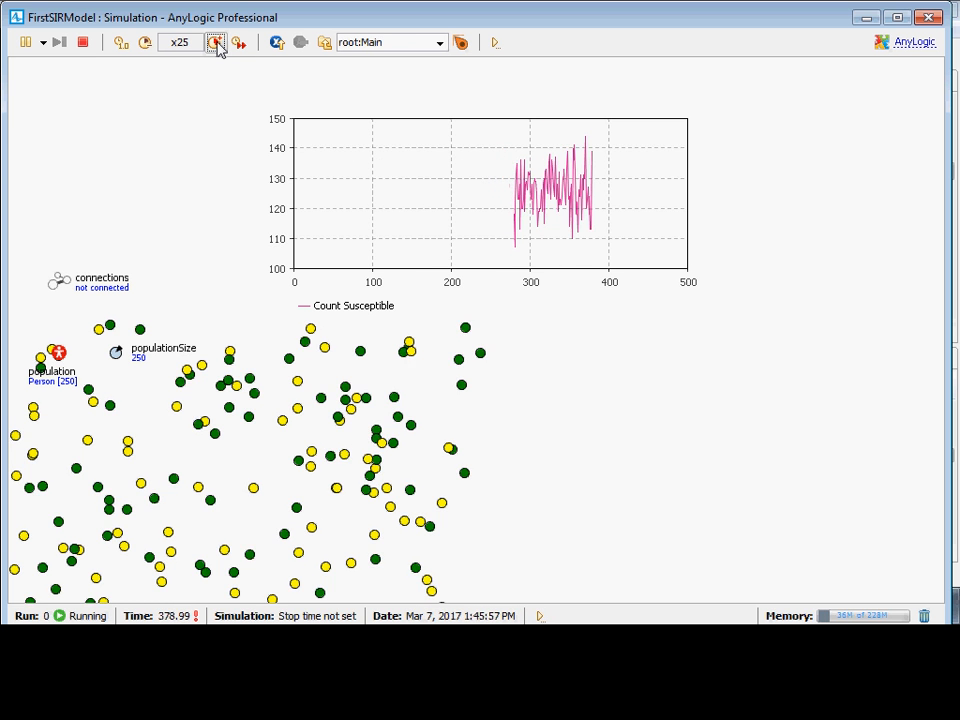
{"action": "left_click", "coordinate": [216, 43]}
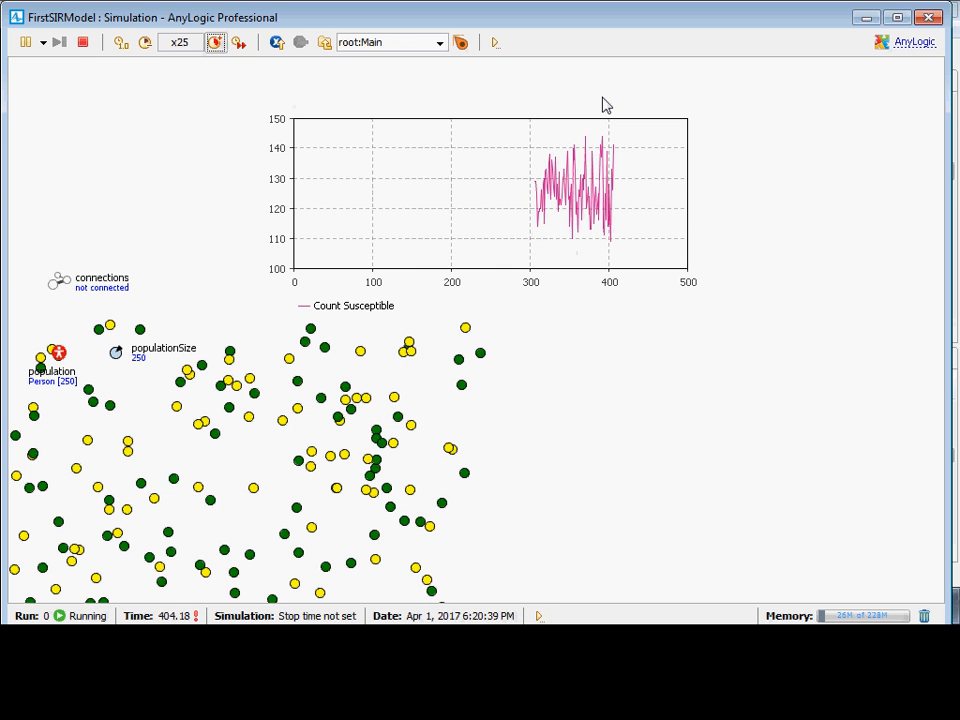
- Close the simulation run, set plotDiseaseCounts to display up to 1000 latest samples, and save the model
{"action": "left_click", "coordinate": [929, 17]}
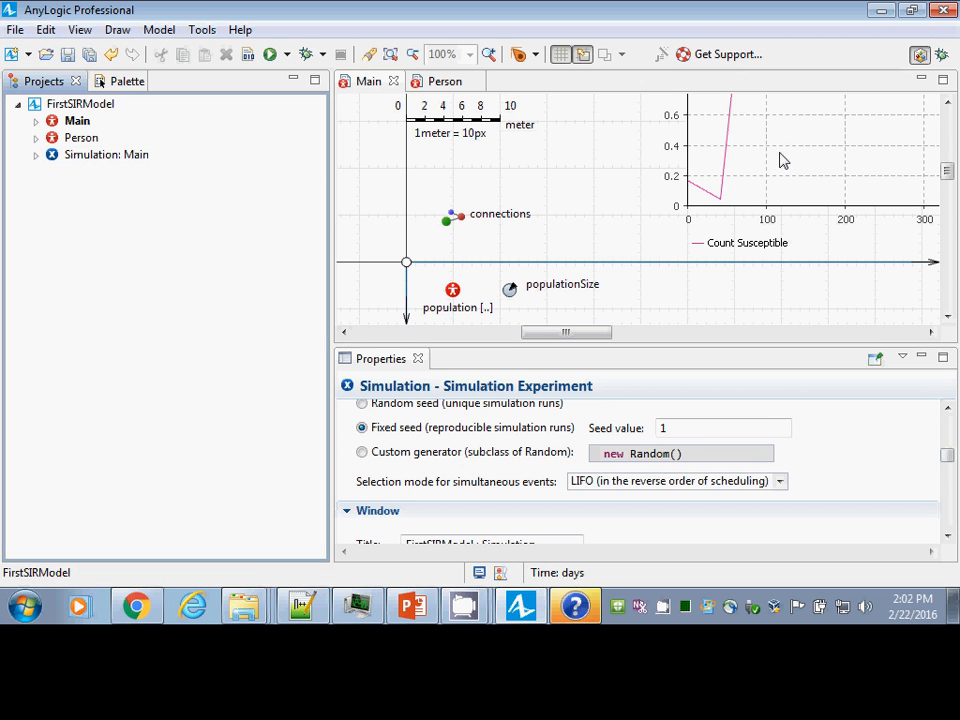
{"action": "left_click", "coordinate": [782, 159]}
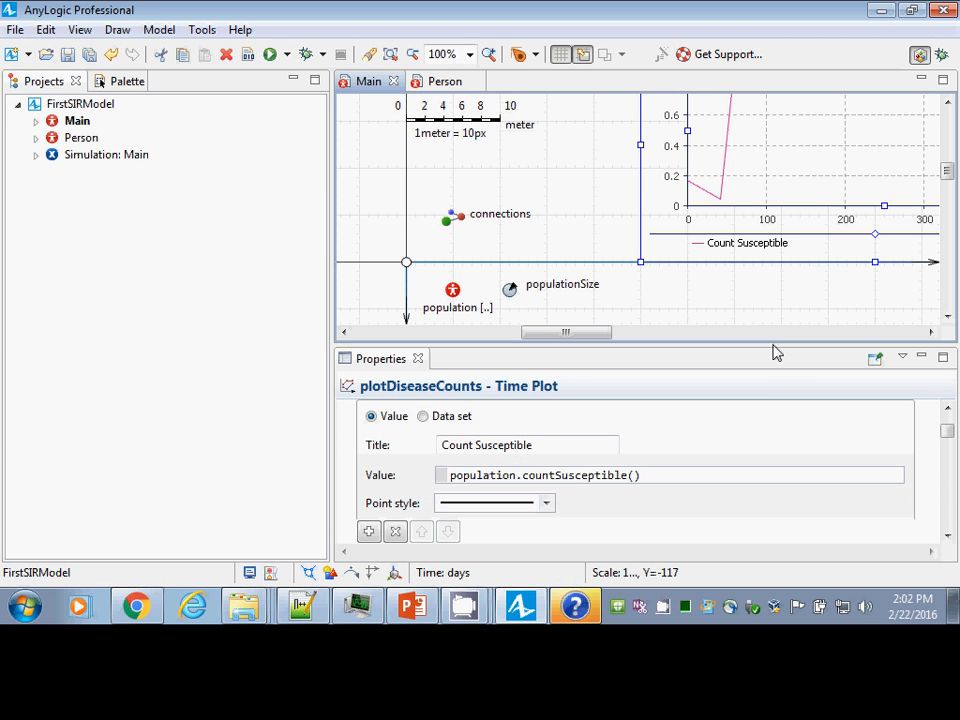
{"action": "left_click_drag", "start_coordinate": [774, 349], "coordinate": [776, 231]}
{"action": "left_click_drag", "start_coordinate": [944, 348], "coordinate": [948, 388]}
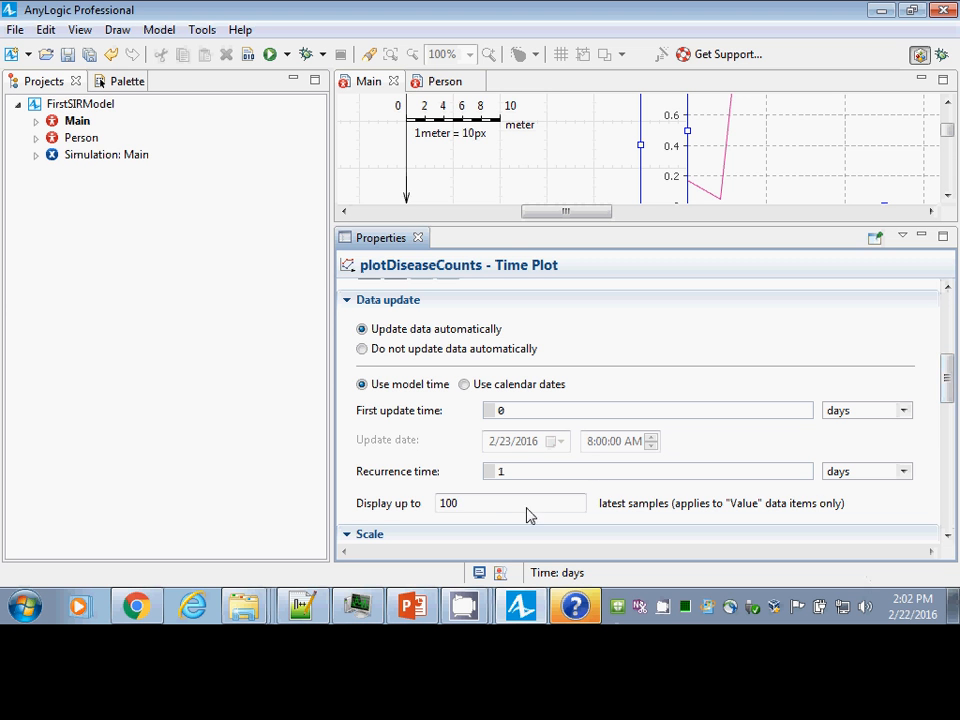
{"action": "left_click", "coordinate": [476, 510]}
{"action": "type", "text": "0"}
{"action": "key", "text": "ctrl+s"}
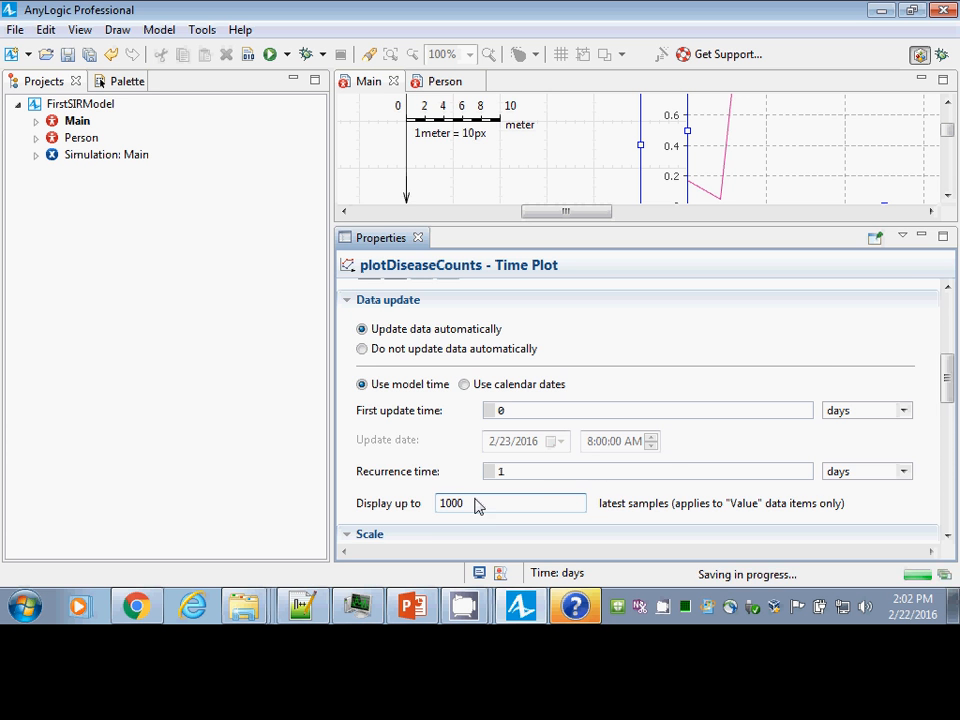
- Change the first digit of the time plot's displayed latest samples limit to 5
{"action": "mouse_move", "coordinate": [949, 381]}
{"action": "left_mouse_down"}
{"action": "mouse_move", "coordinate": [952, 407]}
{"action": "mouse_move", "coordinate": [950, 398]}
{"action": "left_mouse_up"}
{"action": "key", "text": "Delete"}
{"action": "type", "text": "4"}
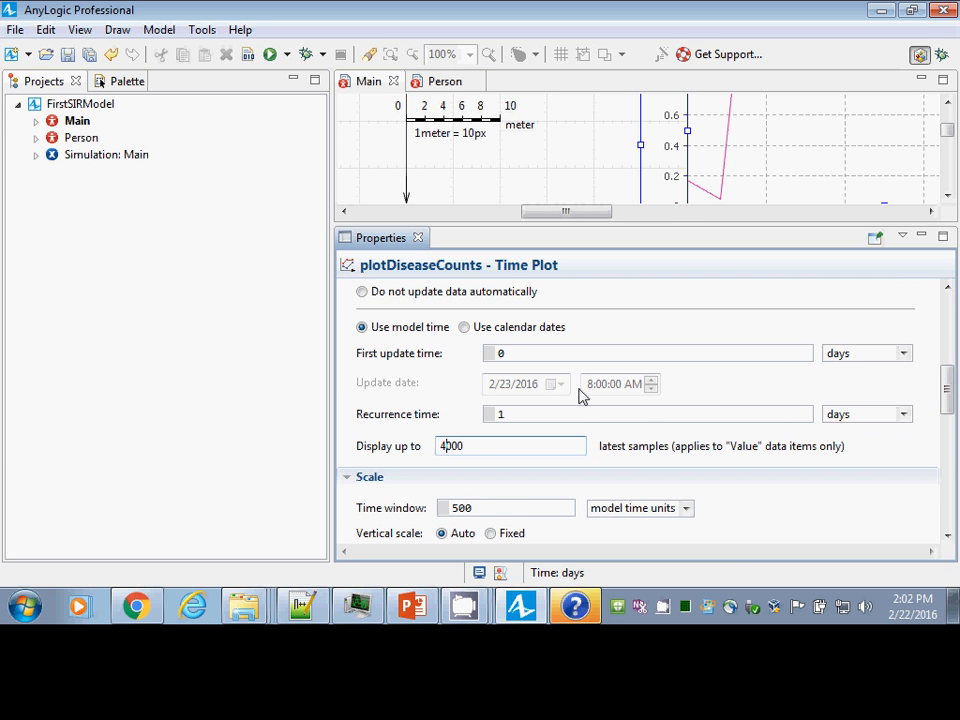
{"action": "key", "text": "BackSpace"}
{"action": "key", "text": "BackSpace"}
{"action": "type", "text": "5"}
- Run the Simulation experiment again with the changed sample limit and bring the time plot into view
{"action": "right_click", "coordinate": [71, 159]}
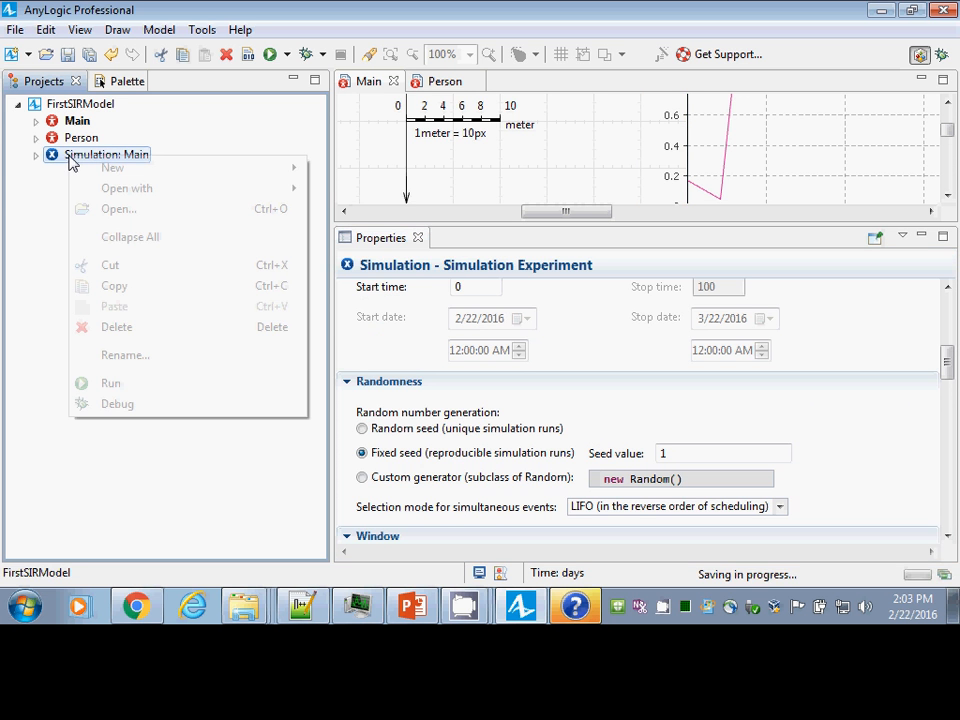
{"action": "left_click", "coordinate": [168, 390]}
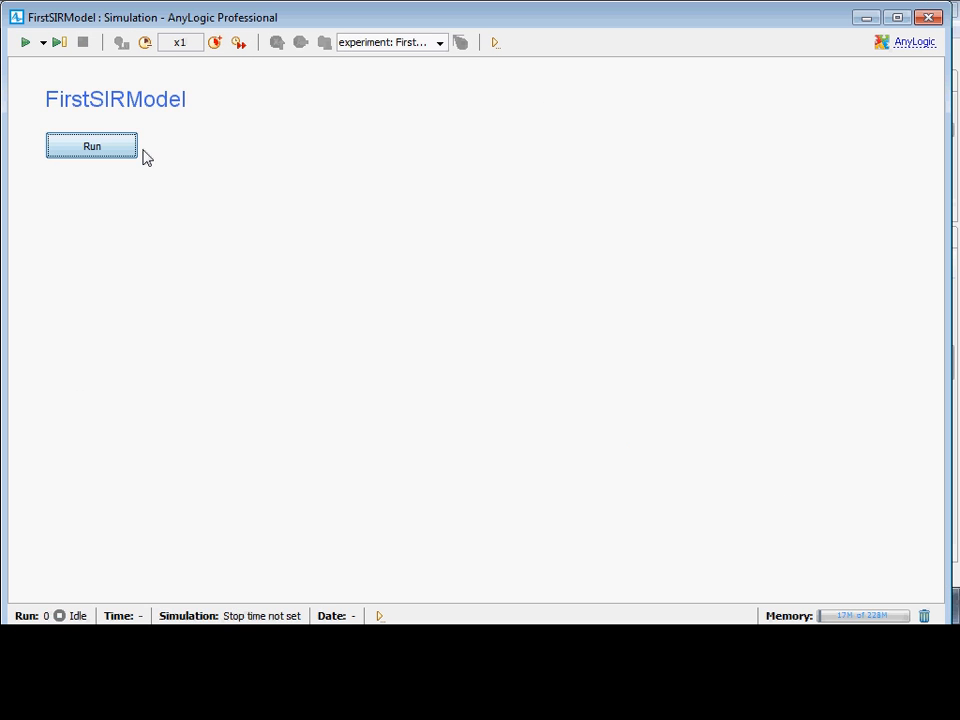
{"action": "left_click", "coordinate": [130, 147]}
{"action": "left_click_drag", "start_coordinate": [572, 197], "coordinate": [553, 519]}
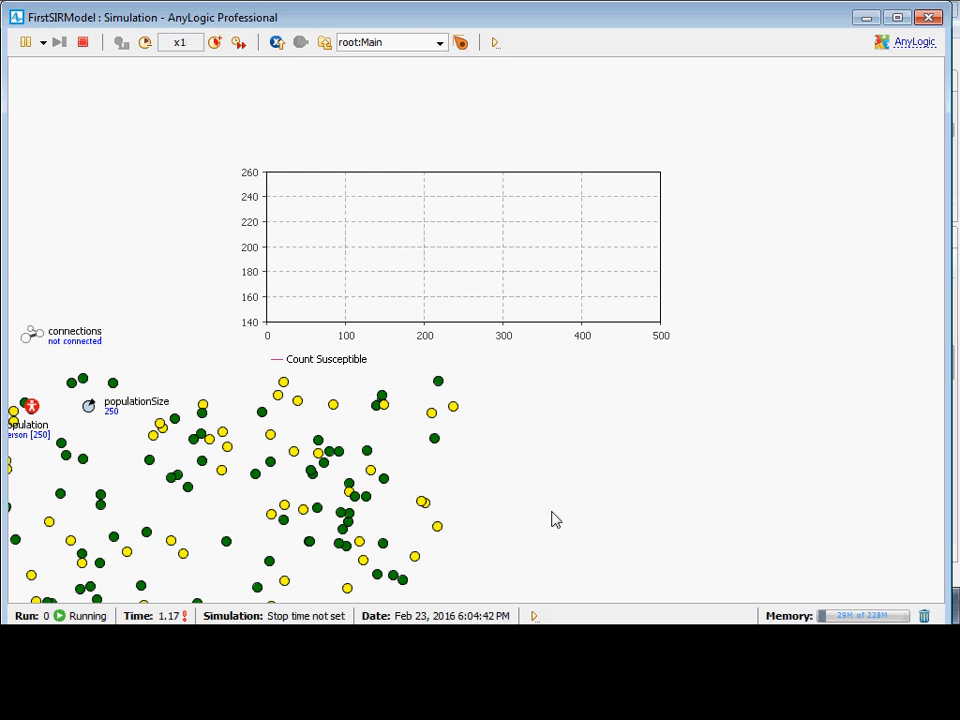
- Speed the running simulation up to x500 and pause it
{"action": "left_click", "coordinate": [215, 42]}
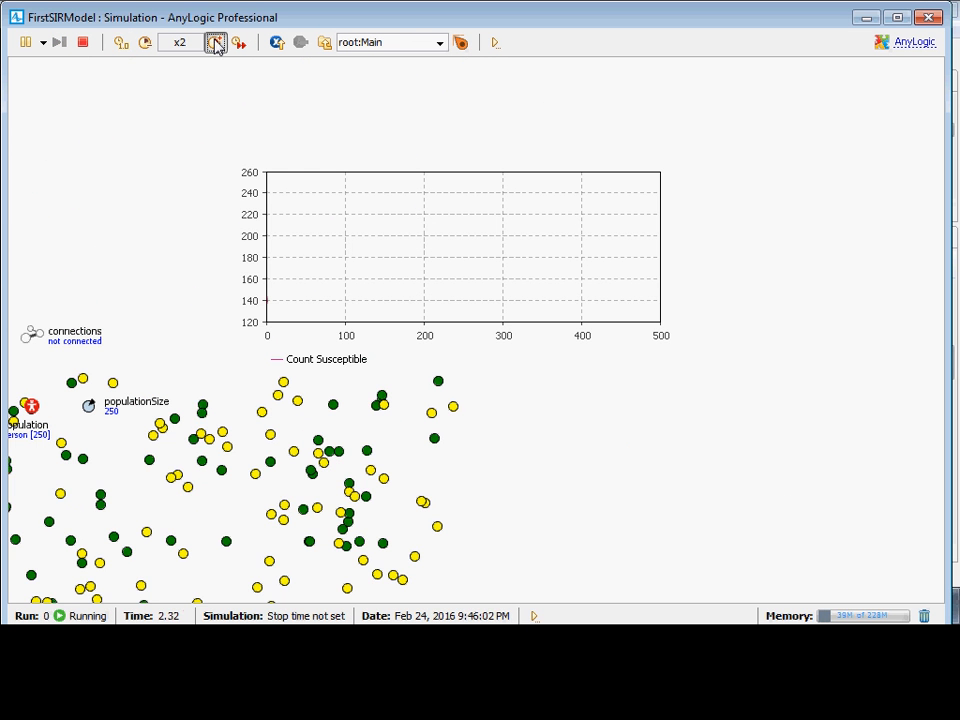
{"action": "left_click", "coordinate": [215, 42]}
{"action": "left_click", "coordinate": [215, 42]}
{"action": "left_click", "coordinate": [215, 42]}
{"action": "left_click", "coordinate": [215, 42]}
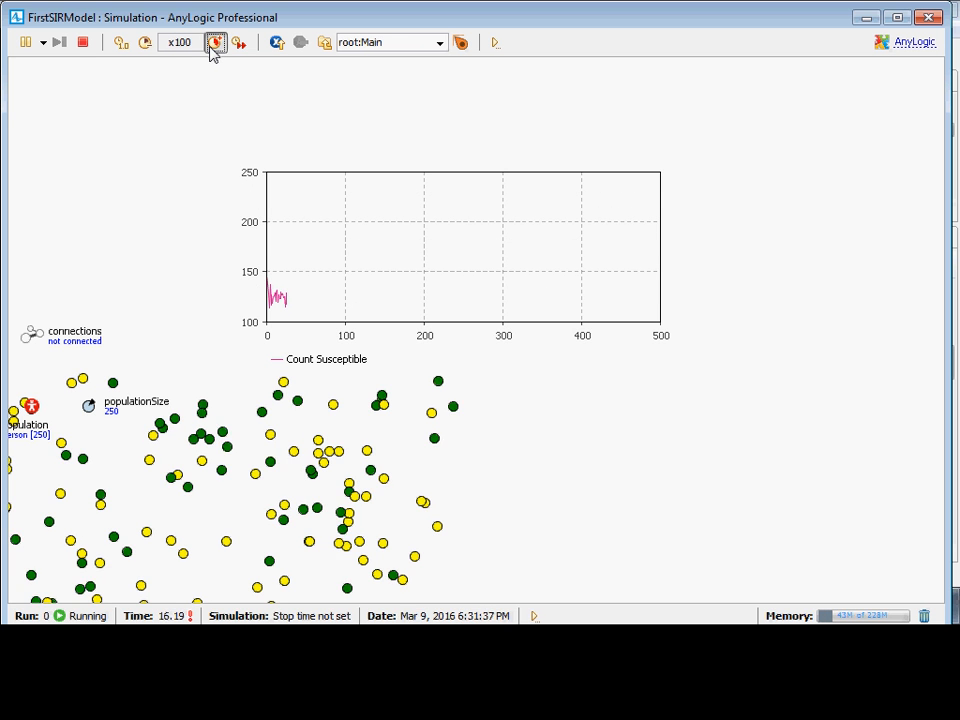
{"action": "left_click", "coordinate": [214, 42]}
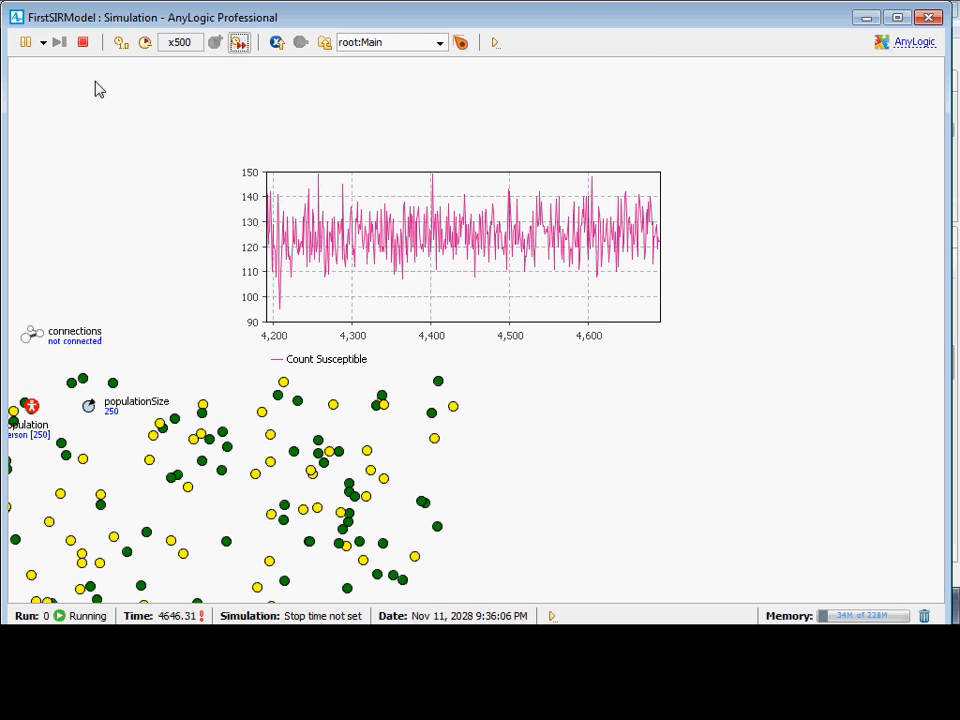
{"action": "left_click", "coordinate": [27, 43]}
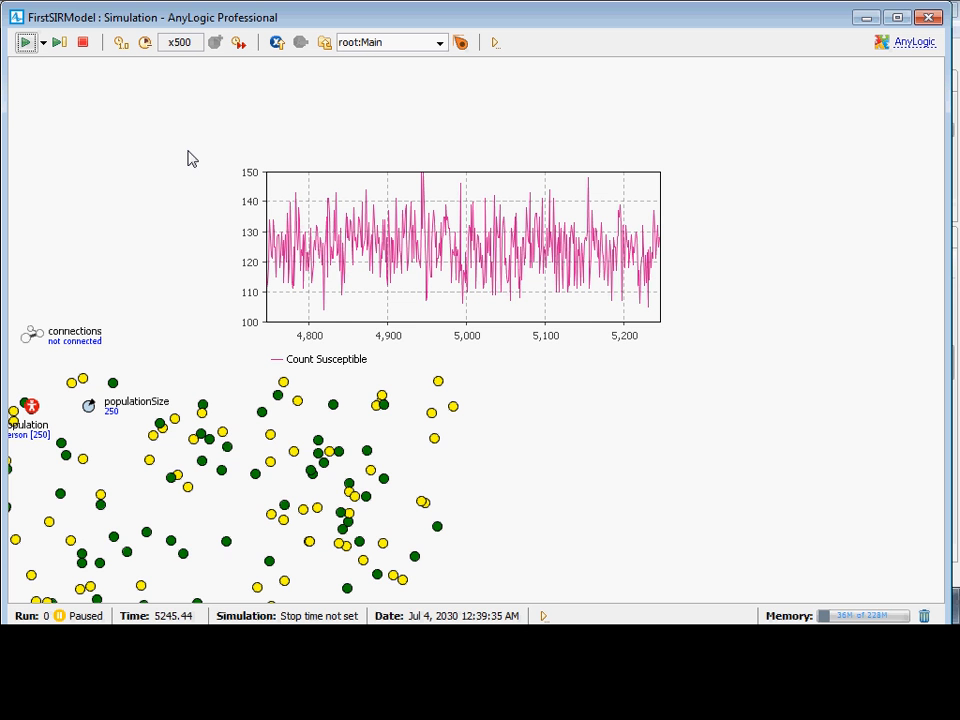
- Resume the paused simulation, switch it into virtual time mode, and return it to real time mode
{"action": "left_click", "coordinate": [23, 42]}
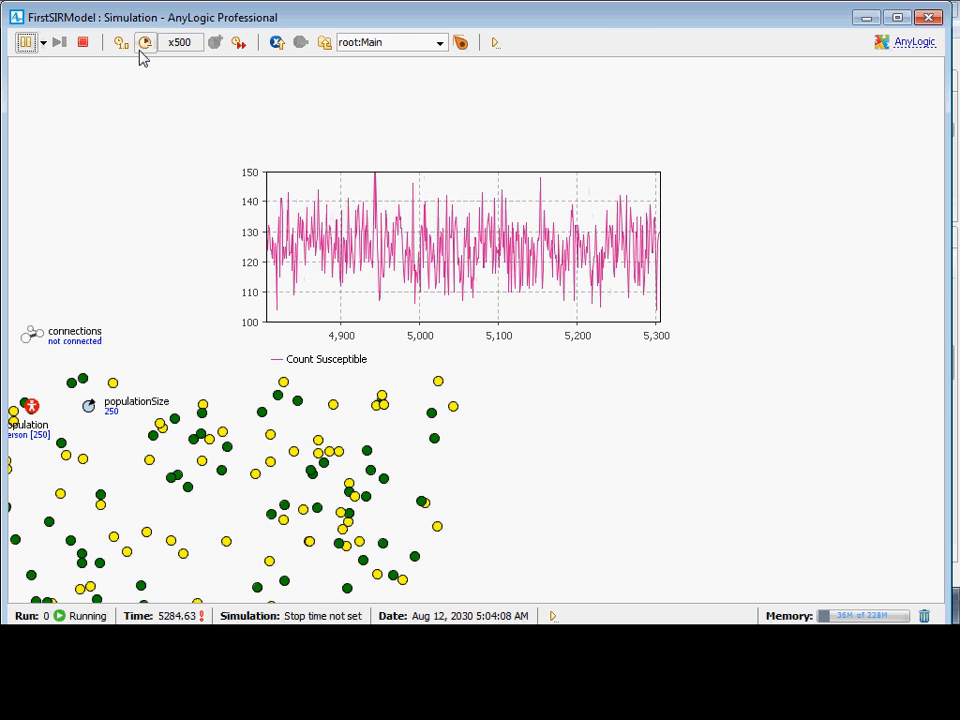
{"action": "left_click", "coordinate": [236, 48]}
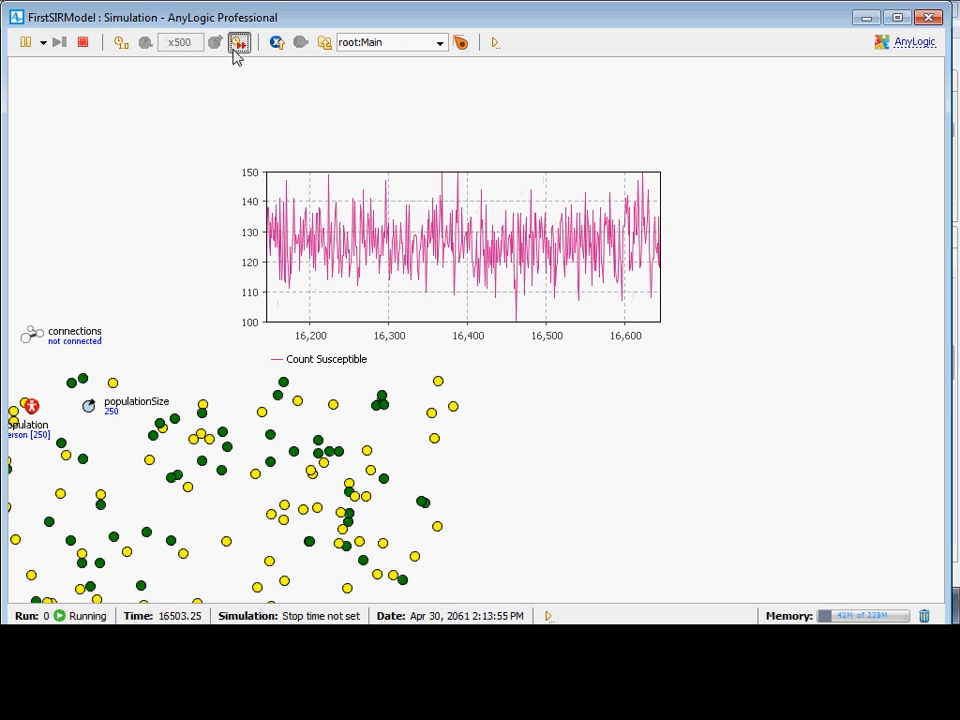
{"action": "left_click", "coordinate": [240, 43]}
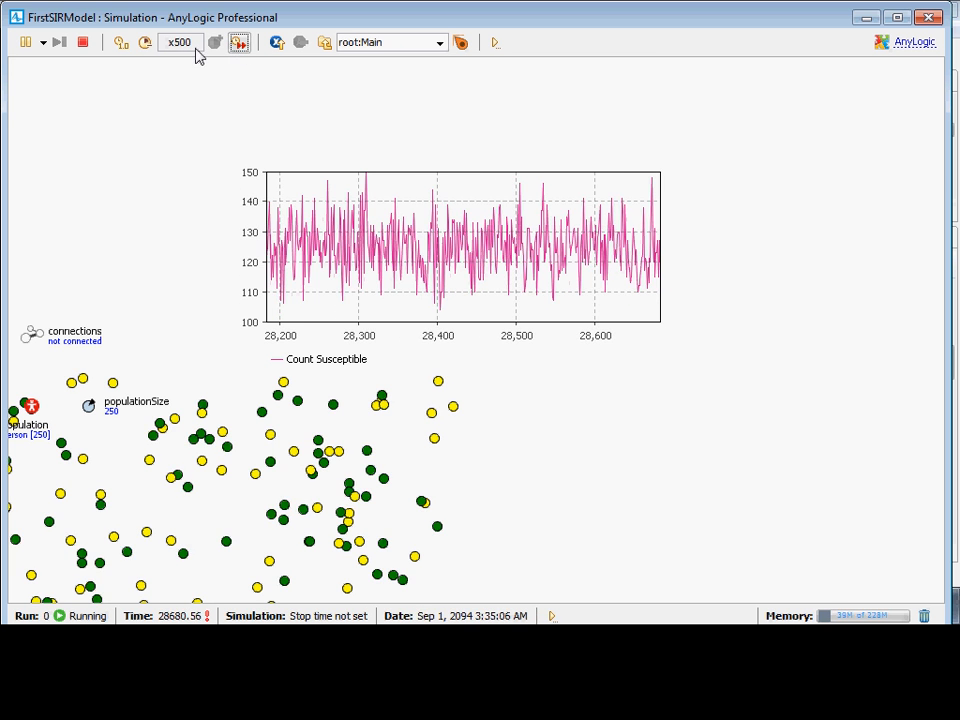
- Slow the running simulation down step by step from x500 to below x5
{"action": "left_click", "coordinate": [146, 44]}
{"action": "left_click", "coordinate": [146, 44]}
{"action": "left_click", "coordinate": [146, 44]}
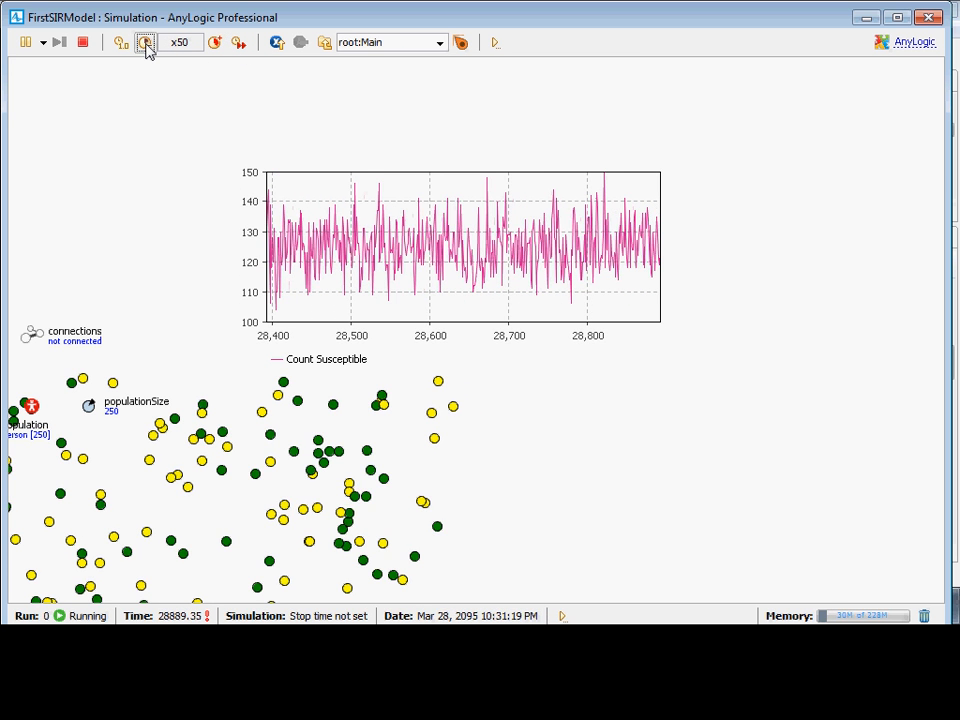
{"action": "left_click", "coordinate": [146, 44]}
{"action": "left_click", "coordinate": [146, 44]}
{"action": "left_click", "coordinate": [146, 44]}
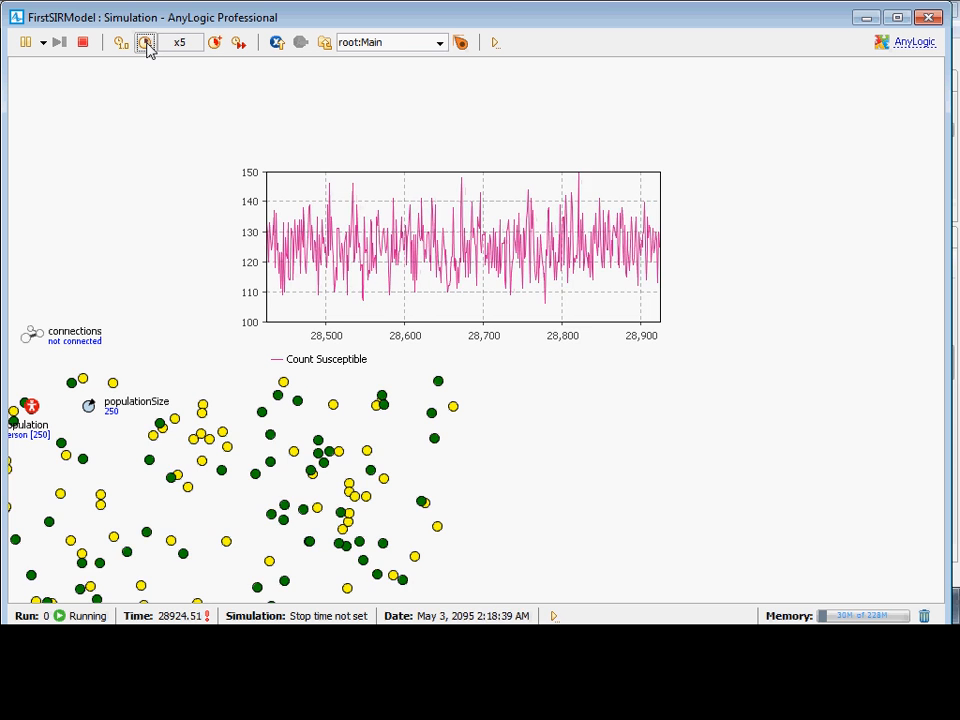
{"action": "left_click", "coordinate": [146, 44]}
- Speed the simulation back up to x500, toggle between real and virtual time mode, and close the run
{"action": "left_click", "coordinate": [216, 43]}
{"action": "left_click", "coordinate": [216, 43]}
{"action": "left_click", "coordinate": [216, 43]}
{"action": "left_click", "coordinate": [216, 43]}
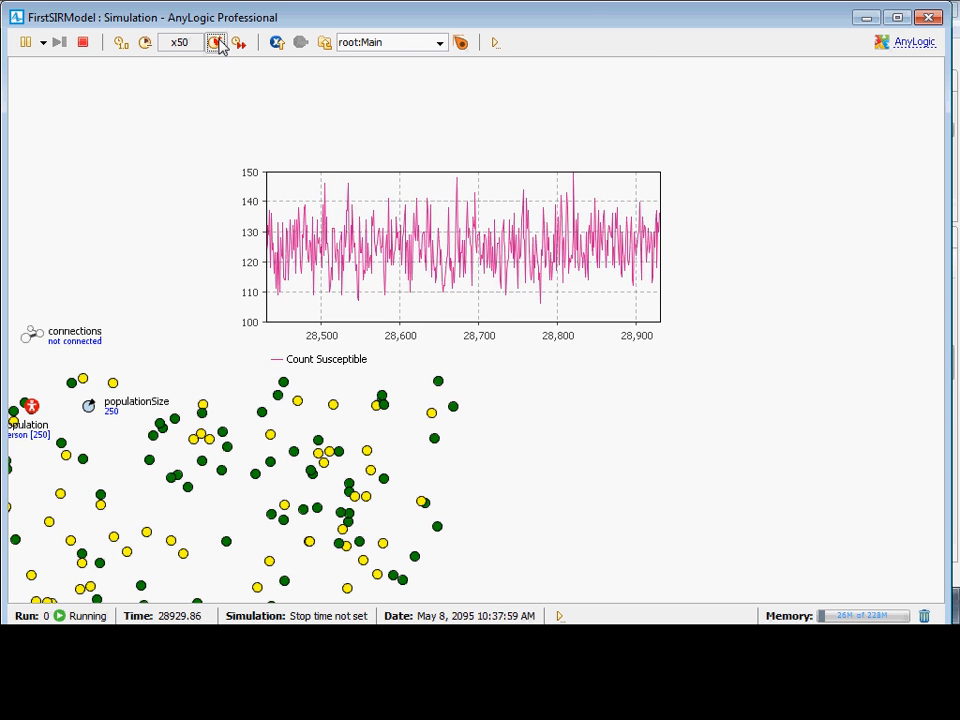
{"action": "left_click", "coordinate": [216, 43]}
{"action": "left_click", "coordinate": [216, 43]}
{"action": "left_click", "coordinate": [216, 43]}
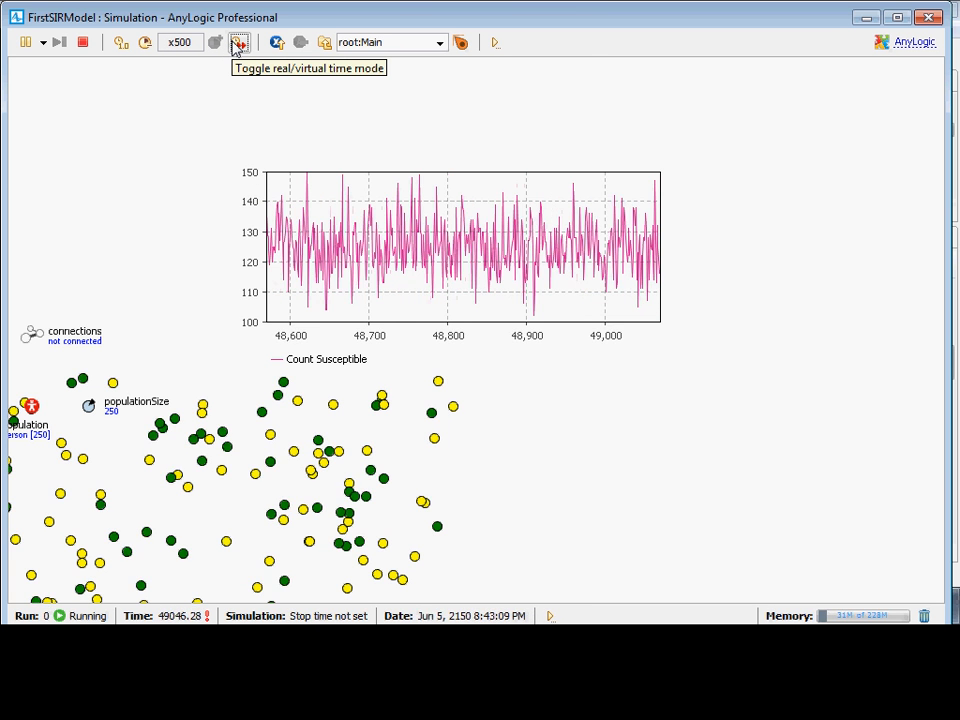
{"action": "left_click", "coordinate": [238, 44]}
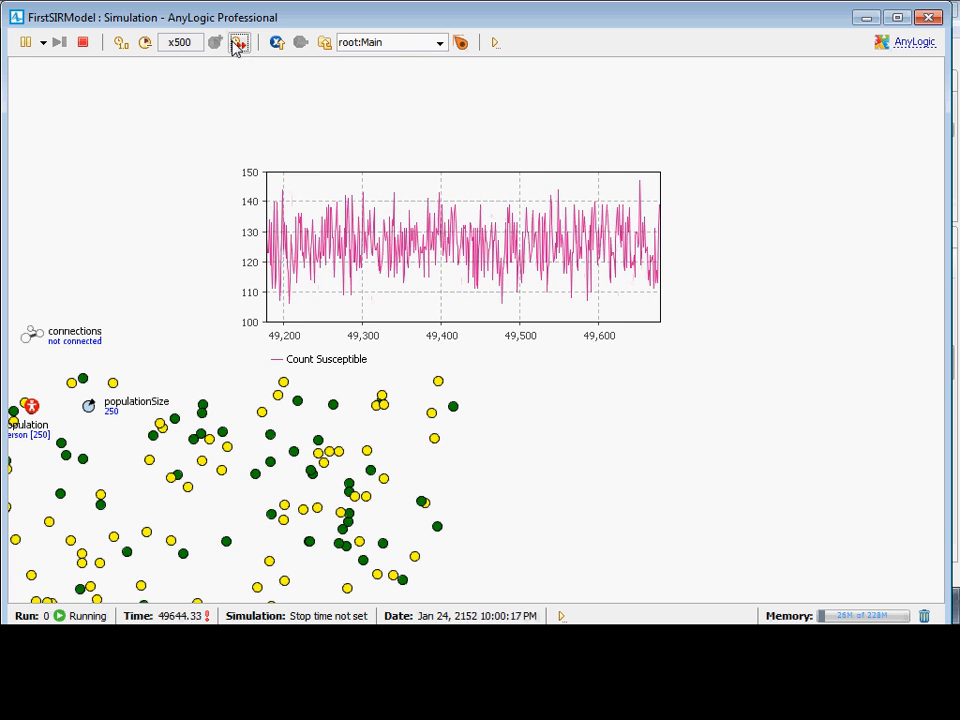
{"action": "left_click", "coordinate": [929, 17]}
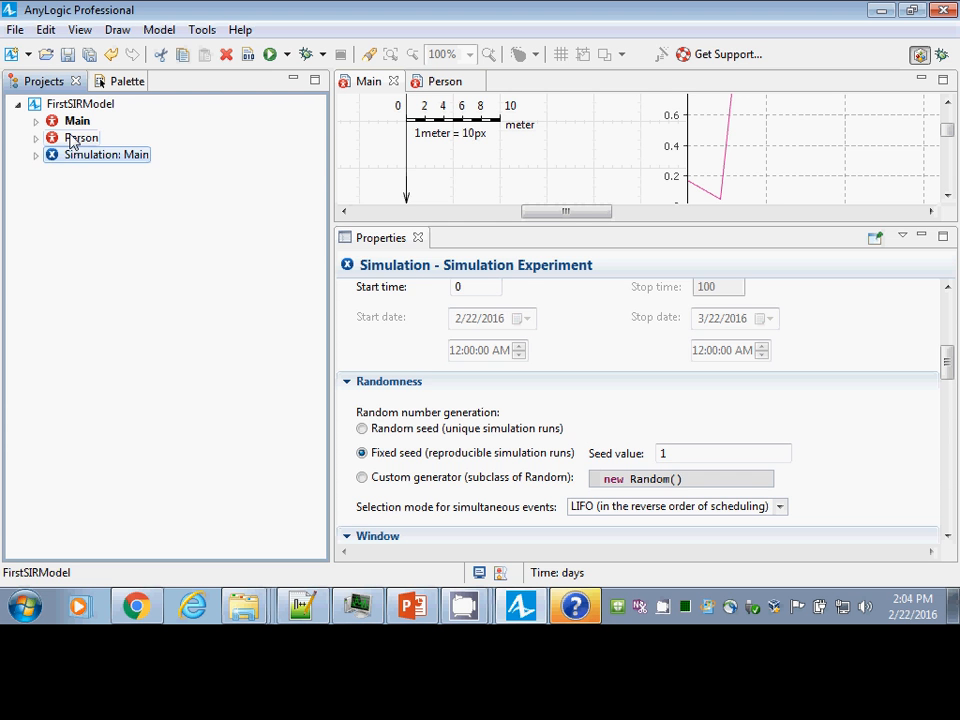
- Add a second data item titled Count Infective to the plotDiseaseCounts time plot on Main
{"action": "left_click", "coordinate": [66, 124]}
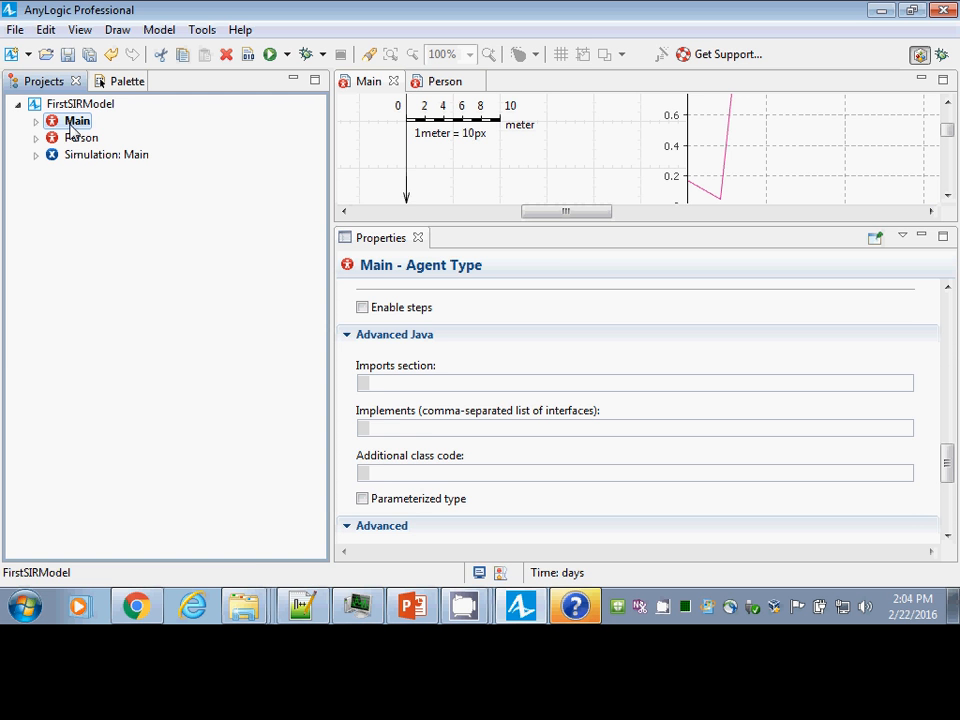
{"action": "left_click", "coordinate": [724, 176]}
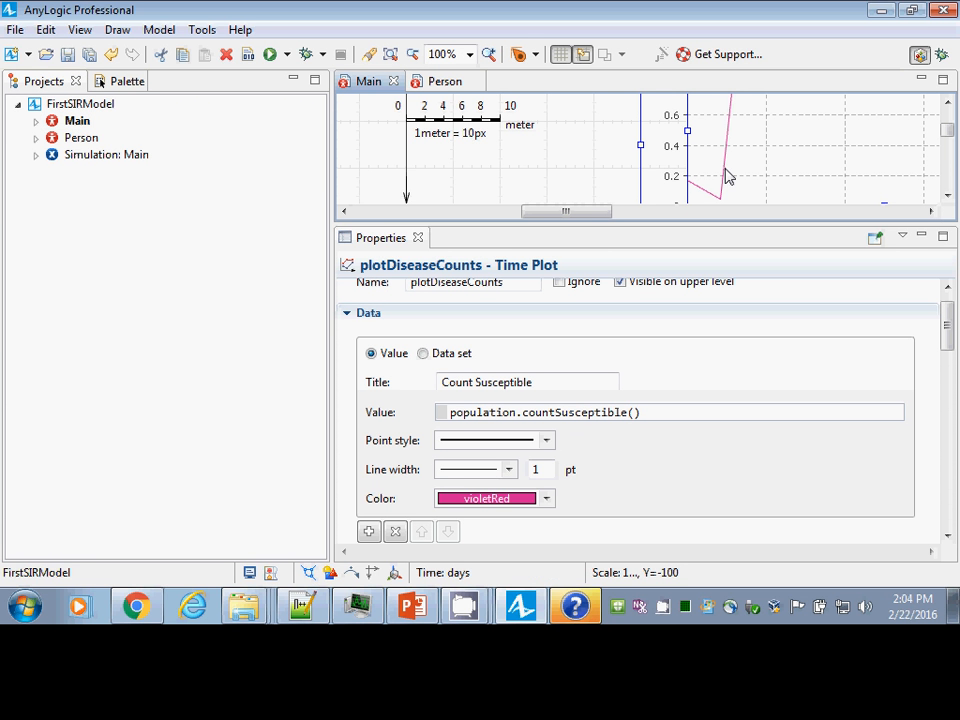
{"action": "left_click", "coordinate": [947, 196]}
{"action": "left_click", "coordinate": [947, 196]}
{"action": "left_click", "coordinate": [947, 196]}
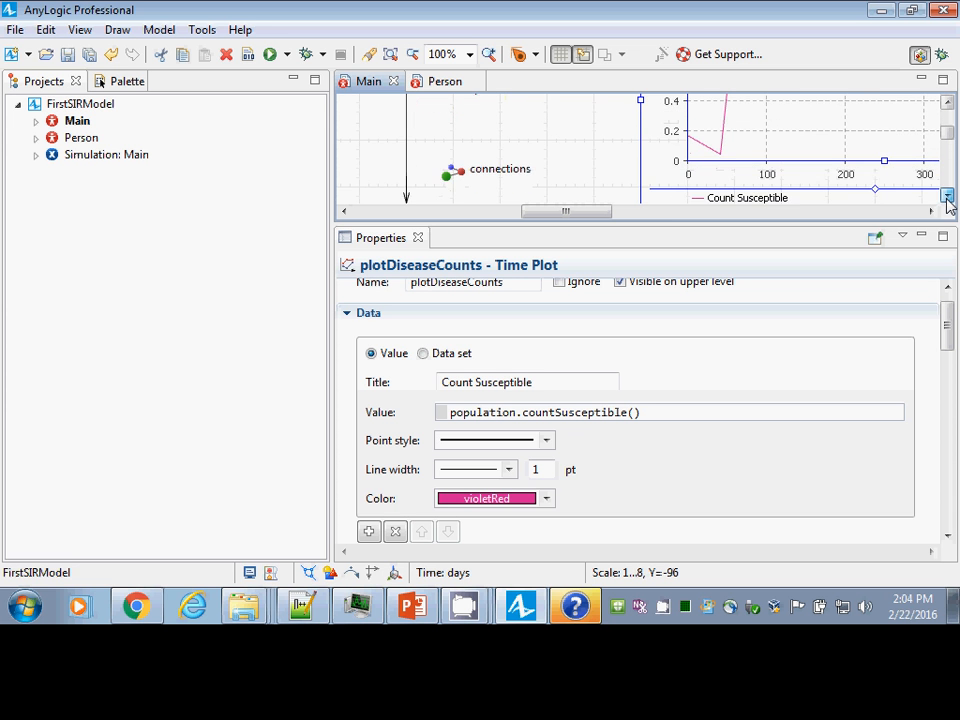
{"action": "left_click", "coordinate": [947, 196]}
{"action": "left_click", "coordinate": [947, 196]}
{"action": "left_click", "coordinate": [947, 196]}
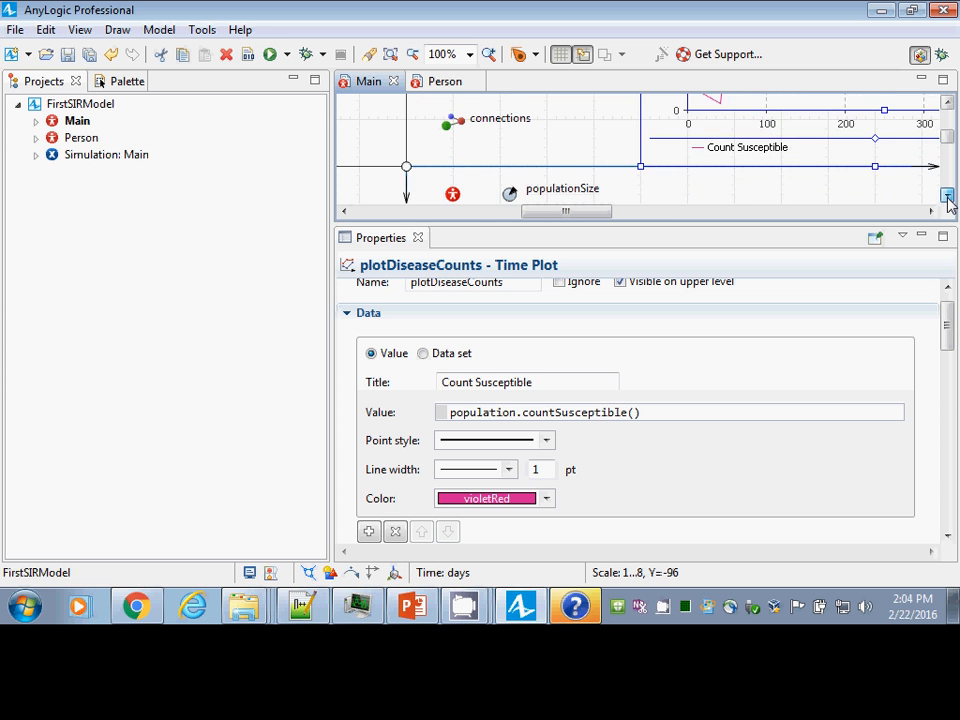
{"action": "left_click", "coordinate": [947, 196]}
{"action": "left_click", "coordinate": [947, 196]}
{"action": "left_click", "coordinate": [947, 196]}
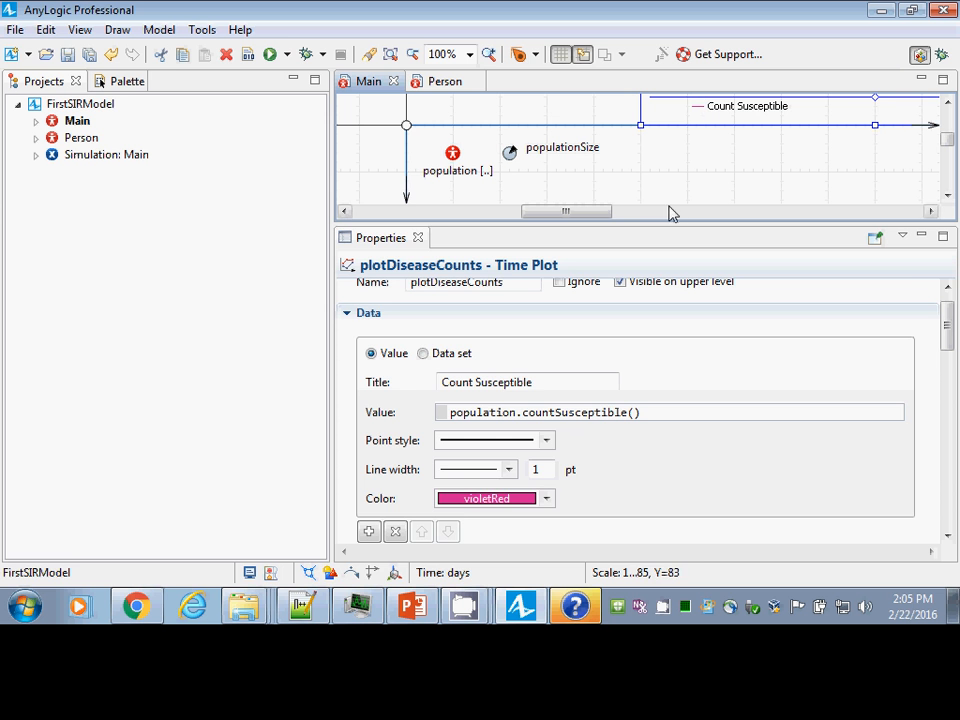
{"action": "scroll", "coordinate": [640, 397], "scroll_direction": "down", "scroll_amount": 3}
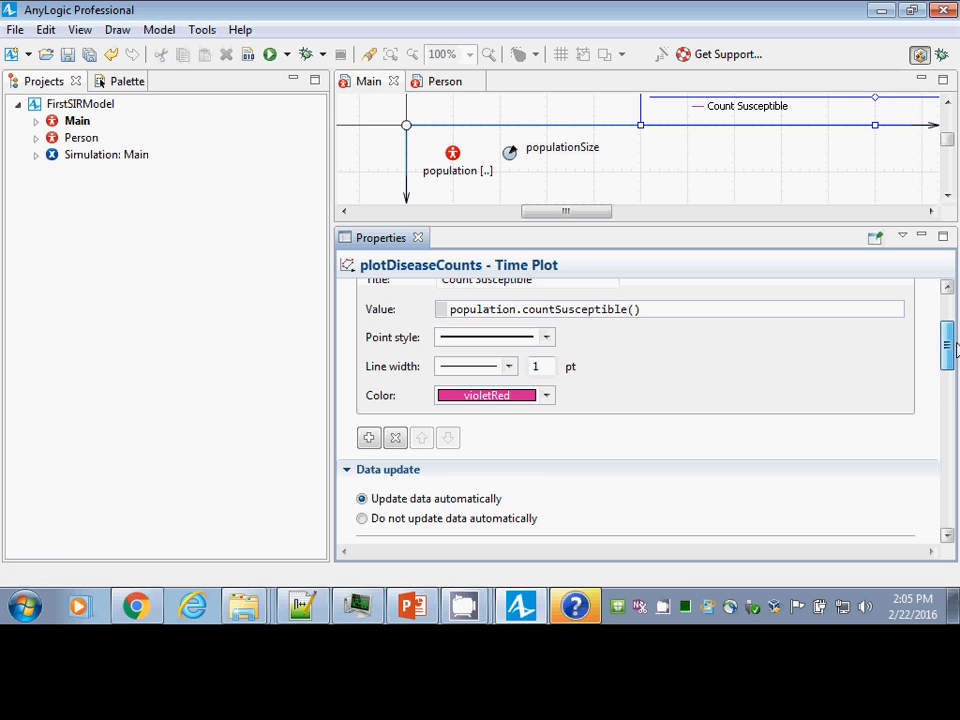
{"action": "left_click", "coordinate": [369, 428]}
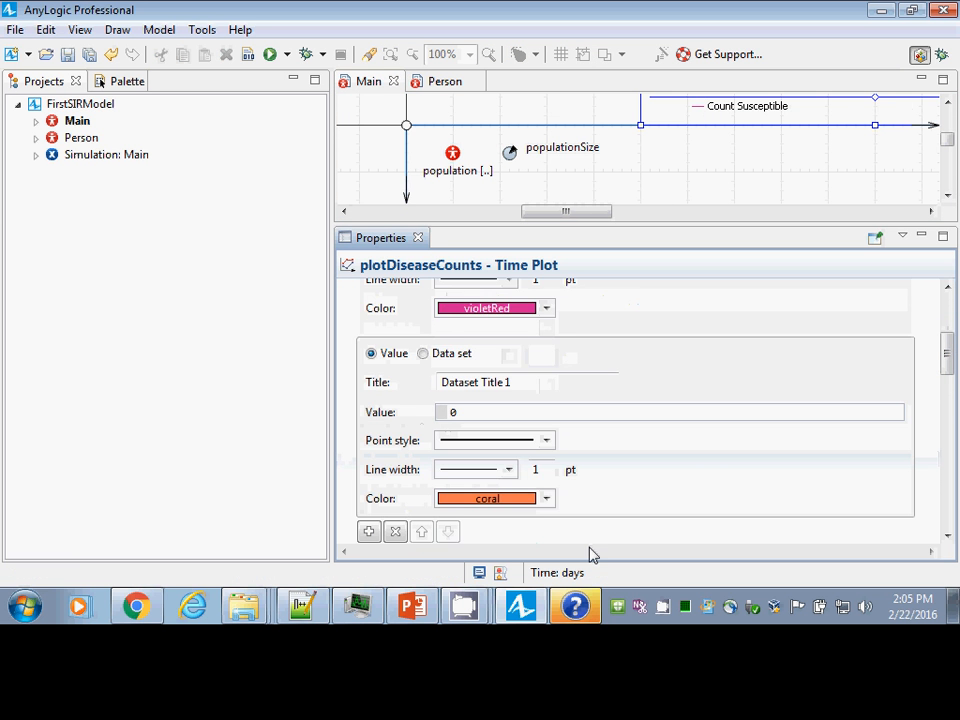
{"action": "triple_click", "coordinate": [542, 386]}
{"action": "type", "text": "Count Infective"}
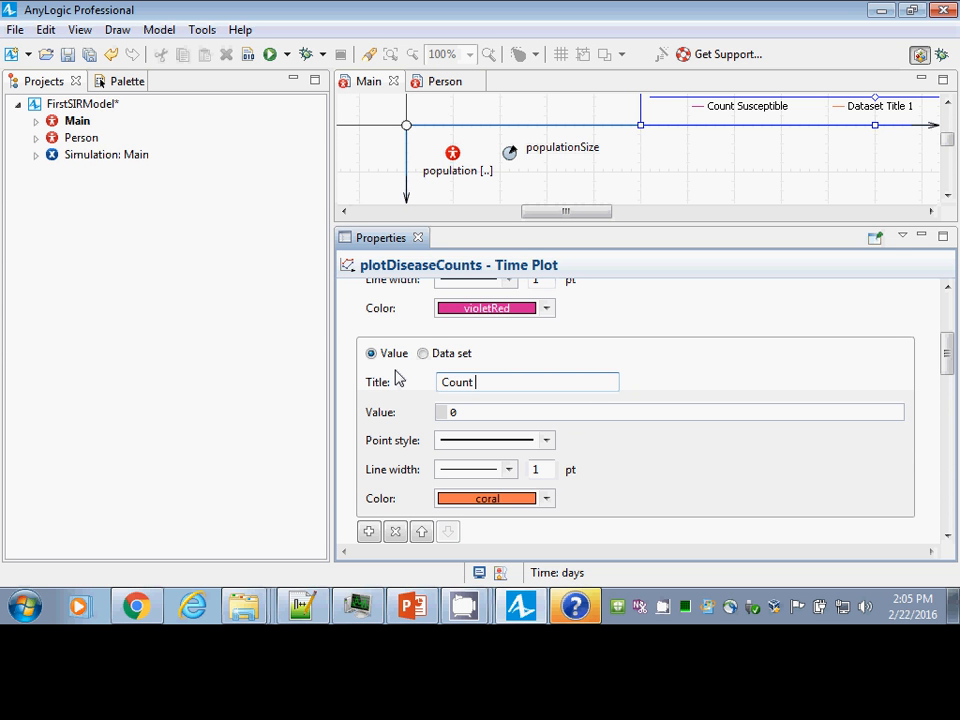
- Enter the partial expression population.count as the Count Infective item's value, checking the available completions for a matching count function
{"action": "left_click", "coordinate": [443, 412]}
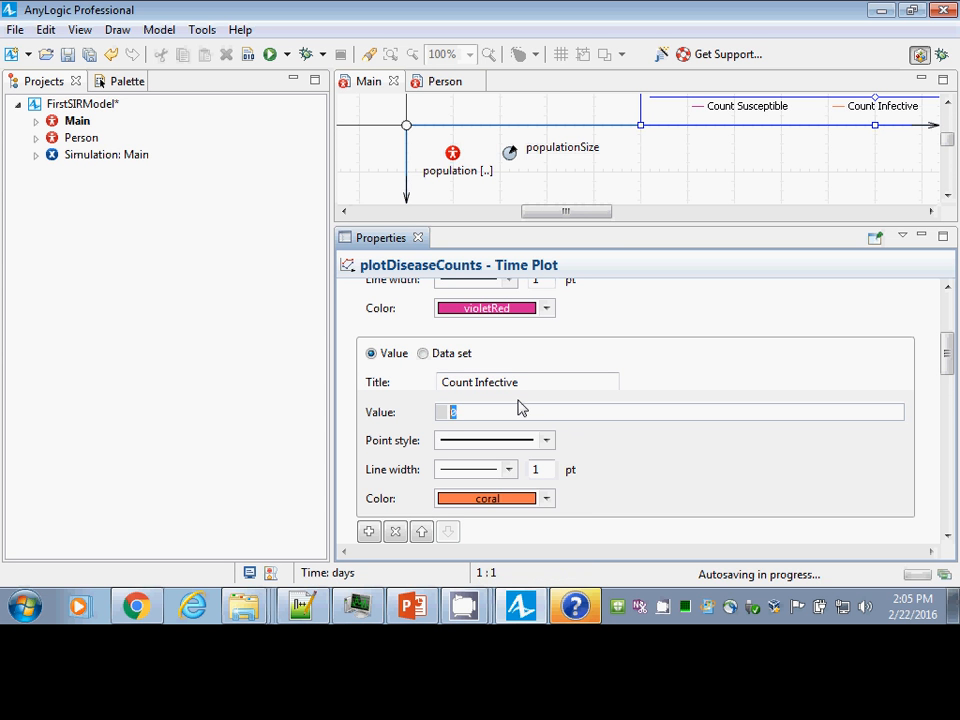
{"action": "left_click_drag", "start_coordinate": [947, 362], "coordinate": [948, 345]}
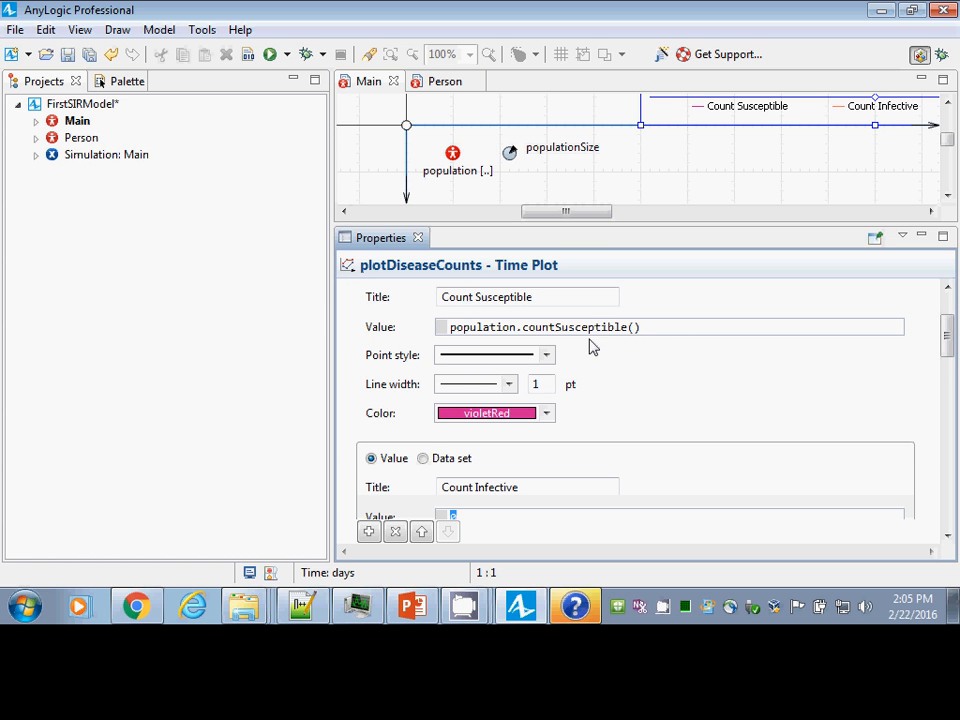
{"action": "left_click_drag", "start_coordinate": [953, 343], "coordinate": [953, 365]}
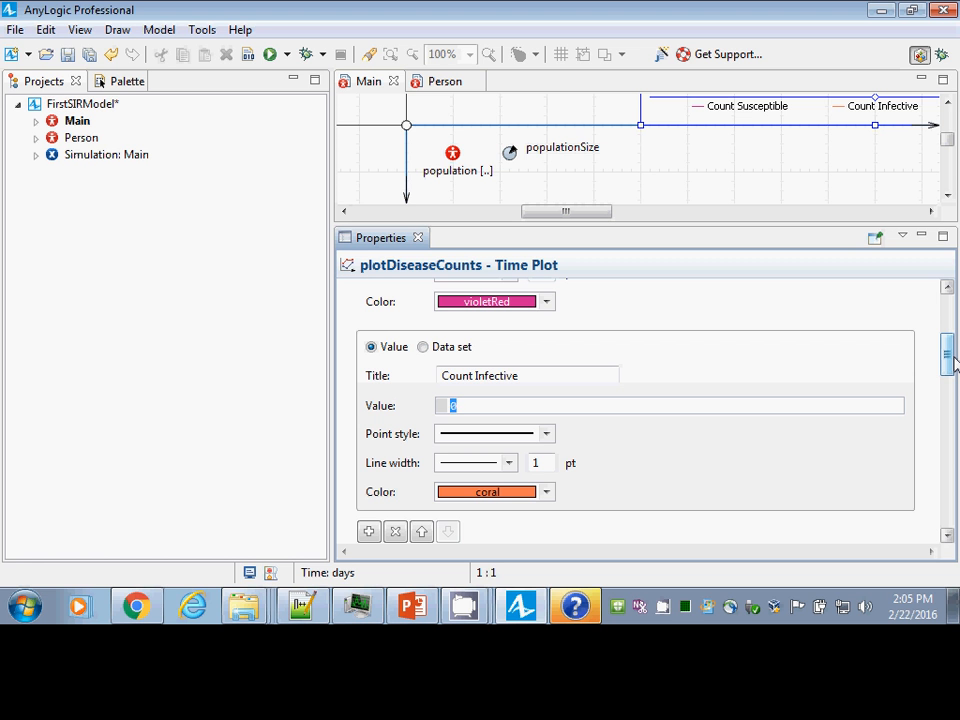
{"action": "type", "text": "popul"}
{"action": "key", "text": "ctrl+space"}
{"action": "key", "text": "Return"}
{"action": "type", "text": ".con"}
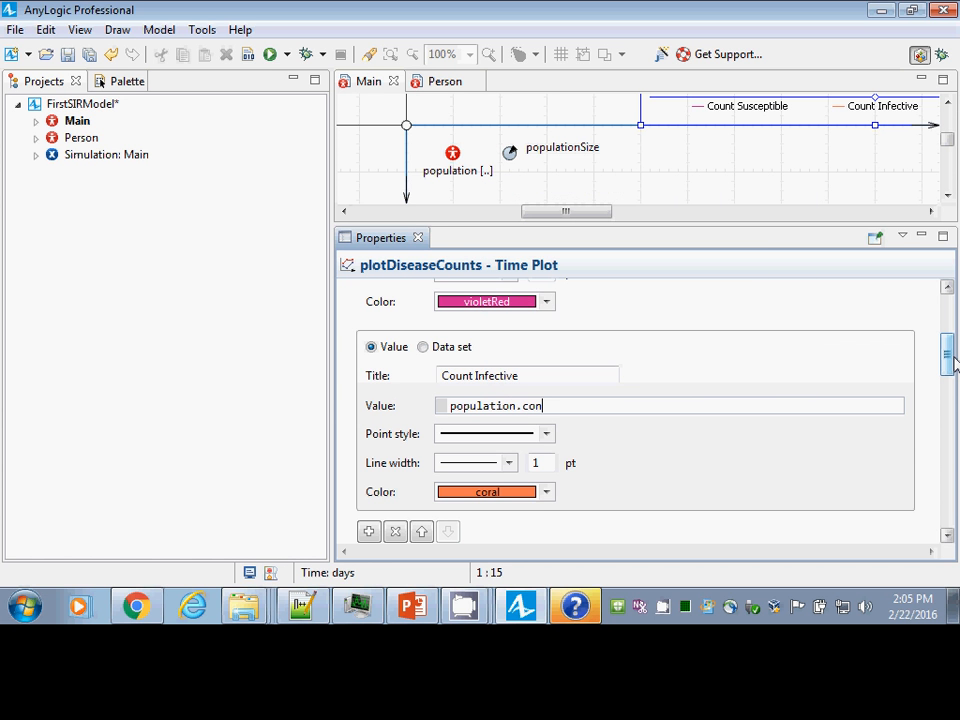
{"action": "type", "text": "ut"}
{"action": "key", "text": "ctrl+space"}
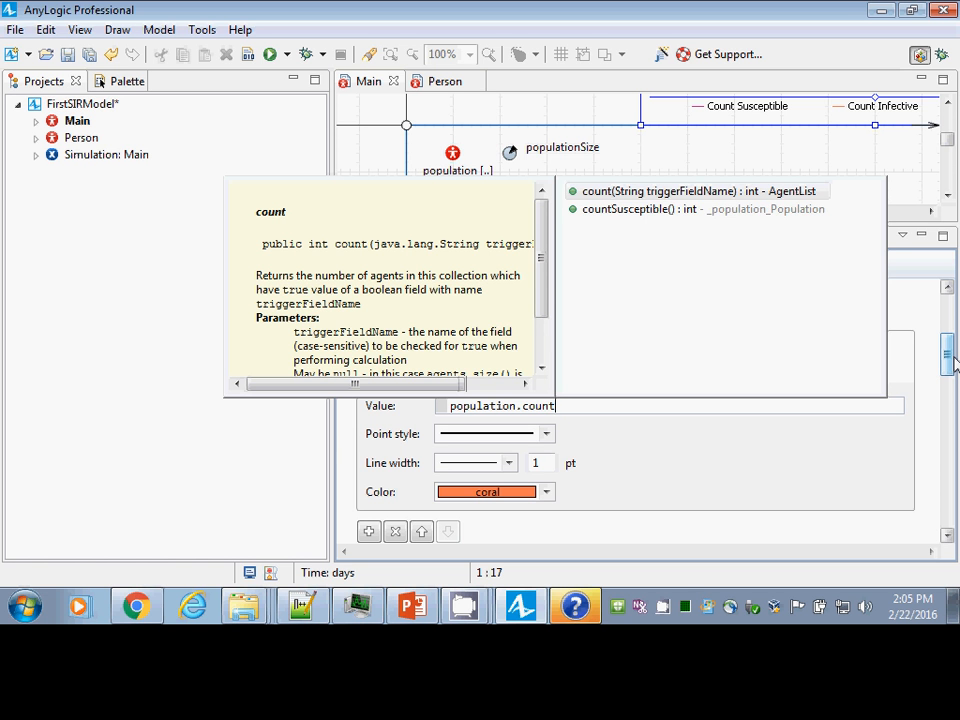
{"action": "key", "text": "Escape"}
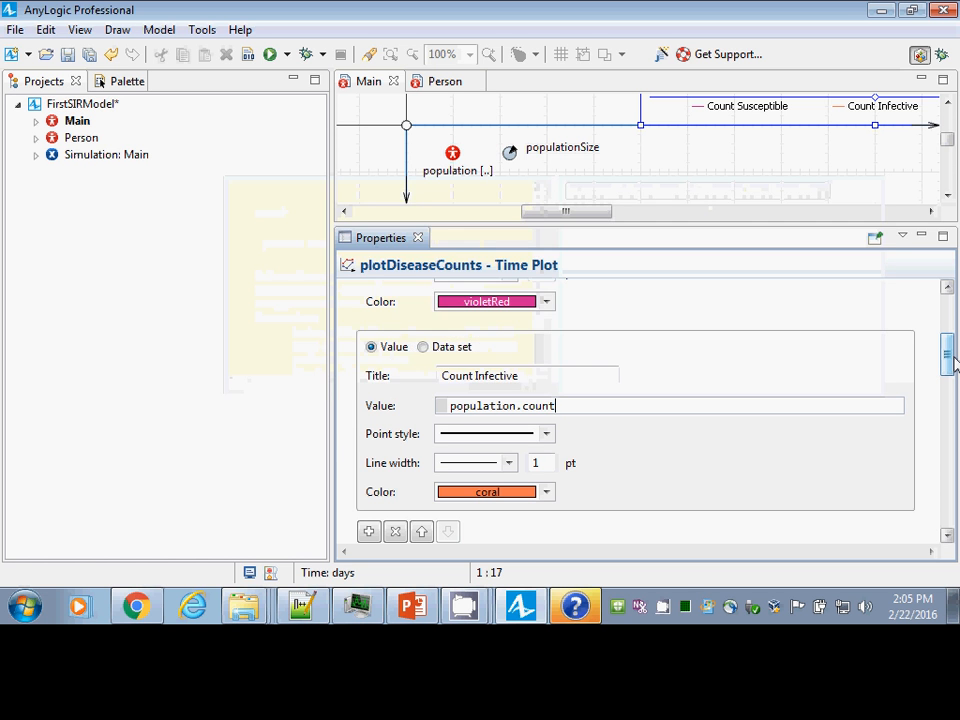
- Add a second statistic named countExposed to the Person population on Main
{"action": "left_click", "coordinate": [457, 165]}
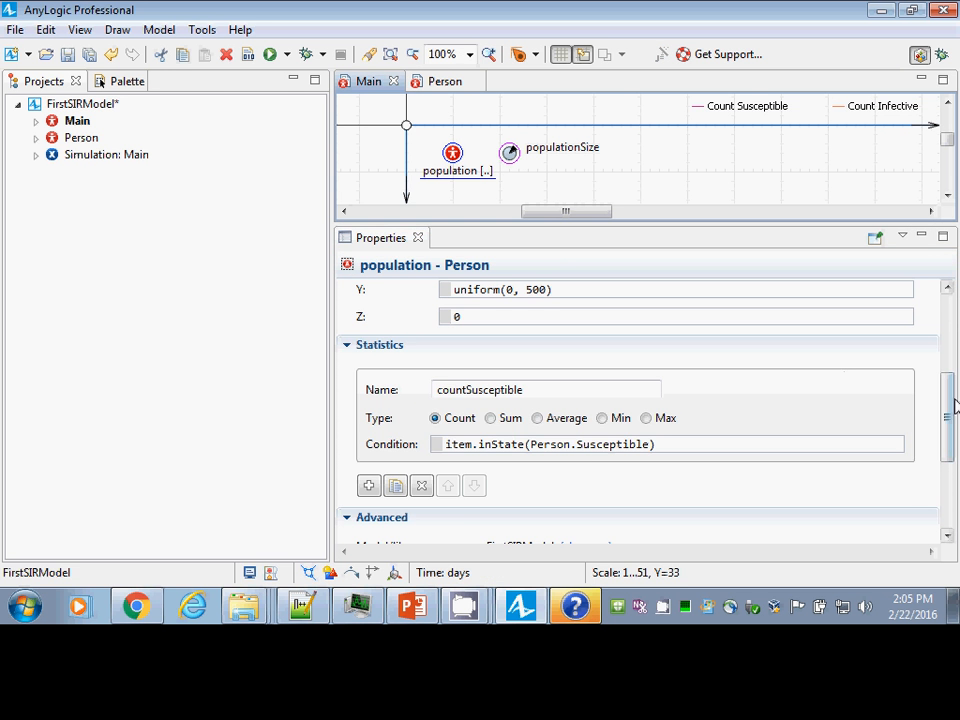
{"action": "mouse_move", "coordinate": [951, 407]}
{"action": "left_mouse_down"}
{"action": "mouse_move", "coordinate": [953, 376]}
{"action": "mouse_move", "coordinate": [949, 422]}
{"action": "left_mouse_up"}
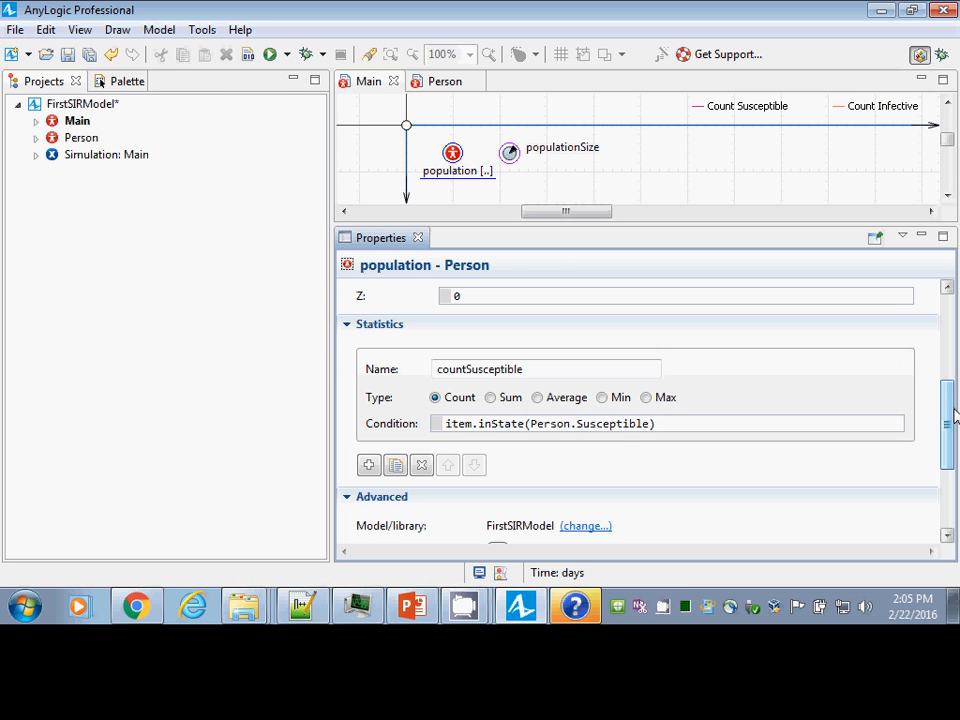
{"action": "left_click", "coordinate": [366, 467]}
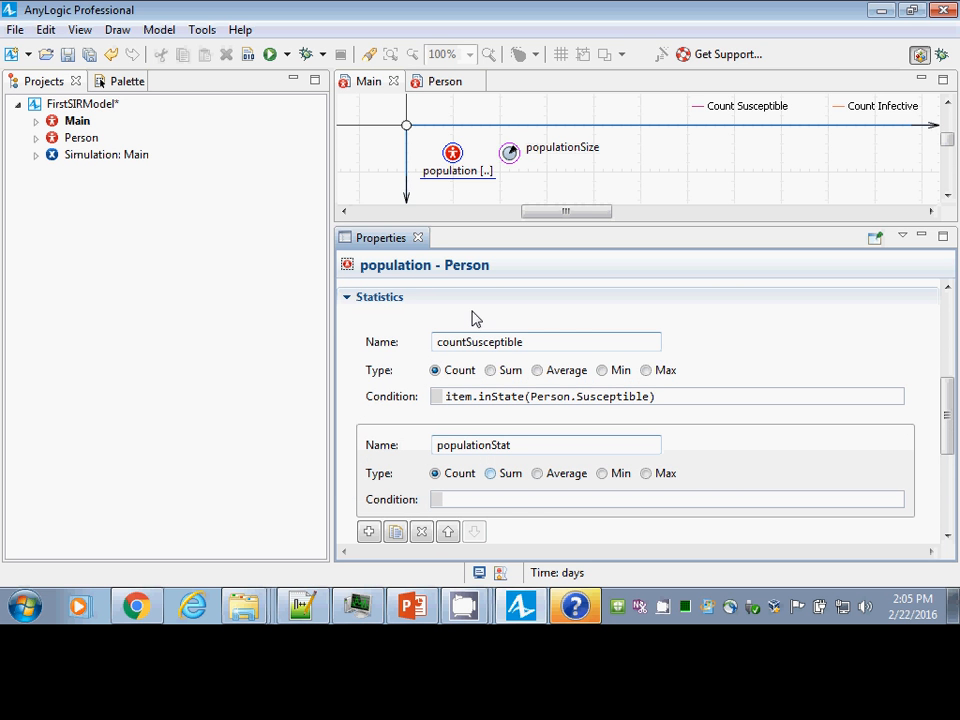
{"action": "left_click", "coordinate": [489, 445]}
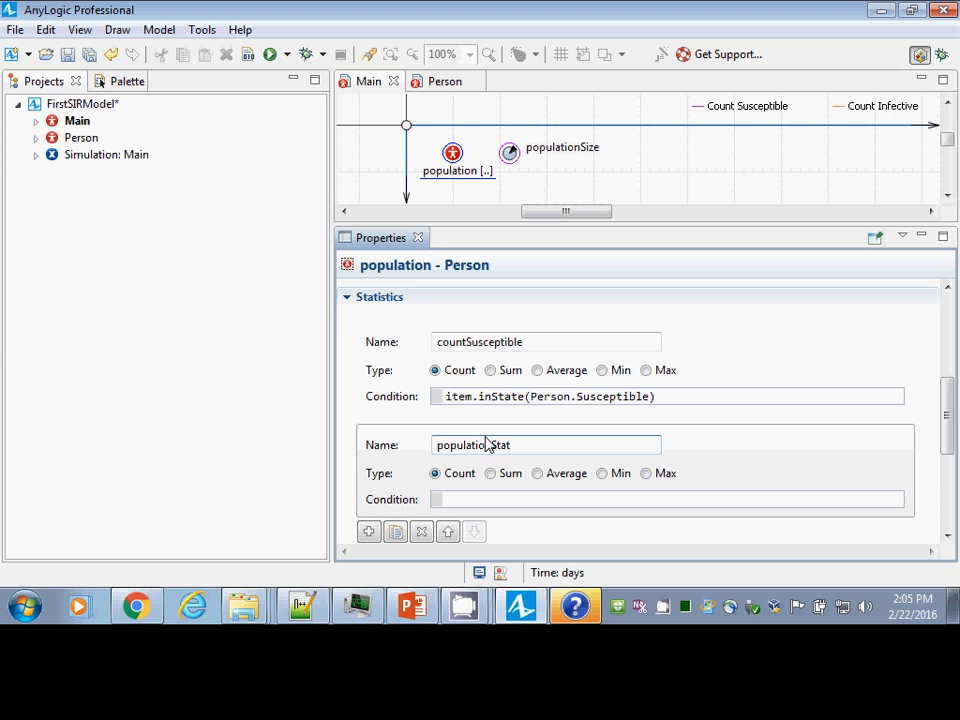
{"action": "key", "text": "Home"}
{"action": "key", "text": "shift+End"}
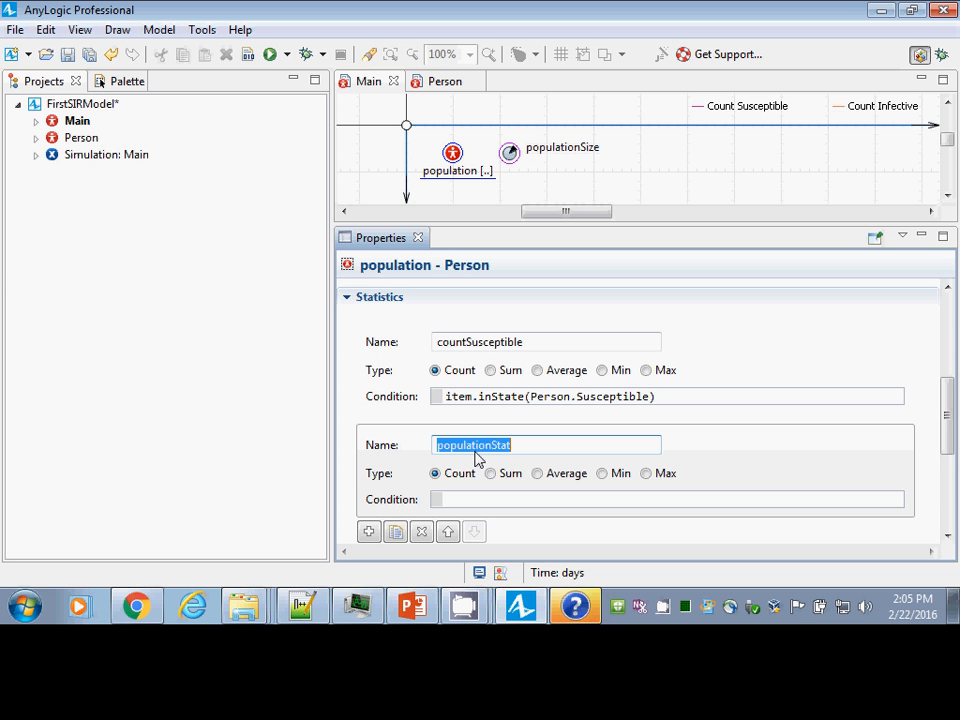
{"action": "type", "text": "countExpo"}
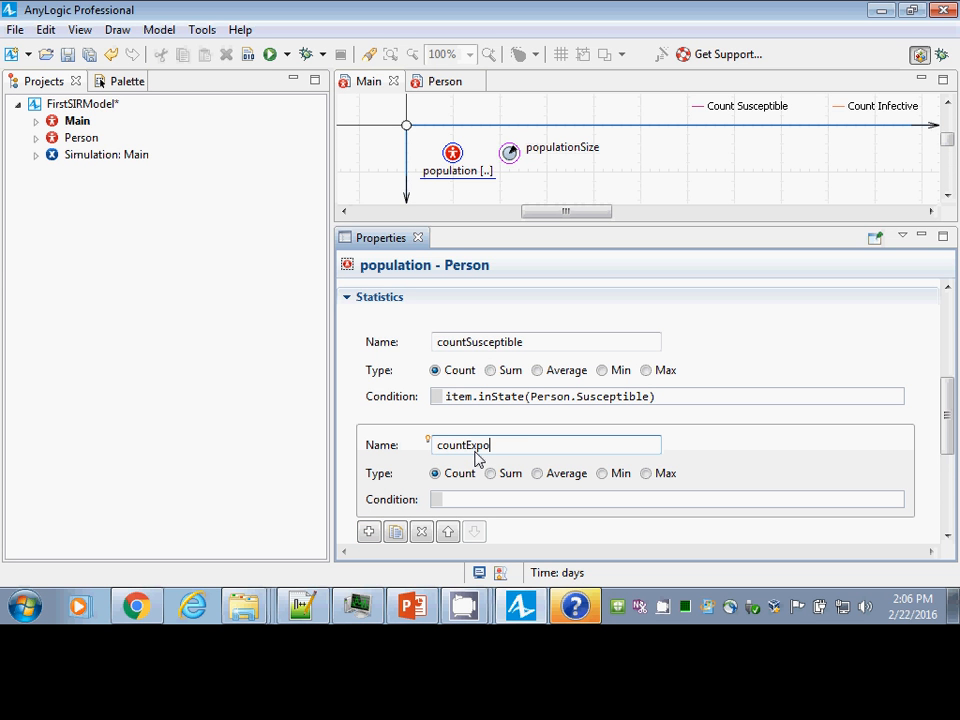
{"action": "type", "text": "sed"}
- Enter an item.inState() call as the countExposed statistic's condition
{"action": "left_click", "coordinate": [480, 509]}
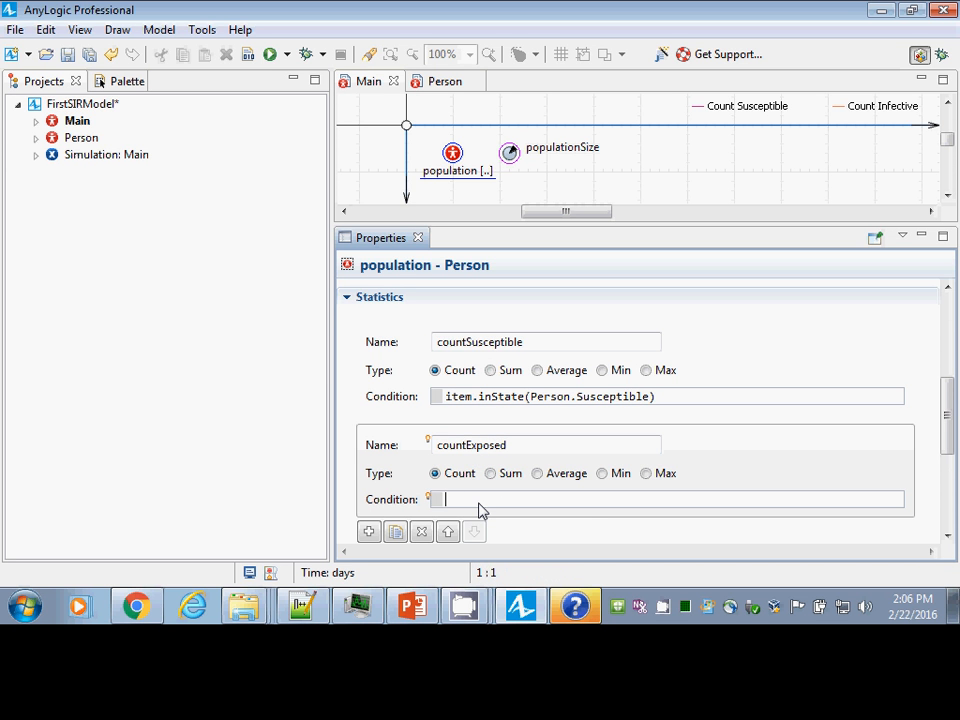
{"action": "type", "text": "item.insS"}
{"action": "key", "text": "BackSpace"}
{"action": "key", "text": "BackSpace"}
{"action": "type", "text": "S"}
{"action": "key", "text": "ctrl+space"}
{"action": "key", "text": "Down"}
{"action": "key", "text": "Down"}
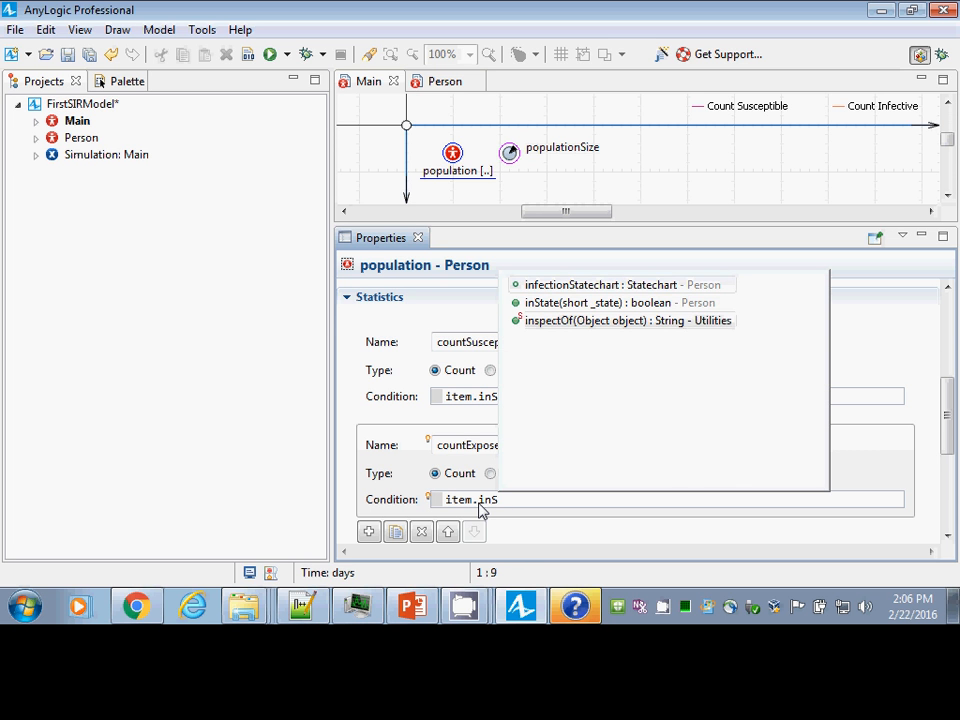
{"action": "key", "text": "Up"}
{"action": "key", "text": "Return"}
- Set the inState argument of countExposed to Person.Exposed and save the model
{"action": "key", "text": "shift+Right"}
{"action": "key", "text": "shift+Right"}
{"action": "key", "text": "shift+Right"}
{"action": "key", "text": "shift+Right"}
{"action": "key", "text": "shift+Right"}
{"action": "key", "text": "shift+Right"}
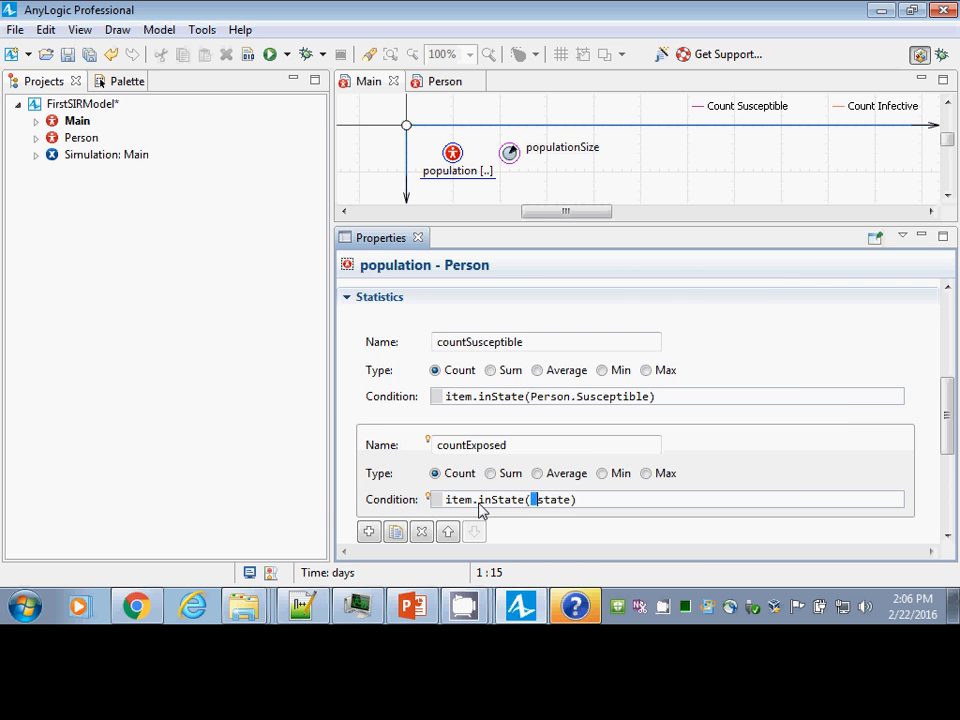
{"action": "type", "text": "Pers"}
{"action": "type", "text": "on.S"}
{"action": "key", "text": "BackSpace"}
{"action": "type", "text": "Exp"}
{"action": "key", "text": "ctrl+space"}
{"action": "key", "text": "Return"}
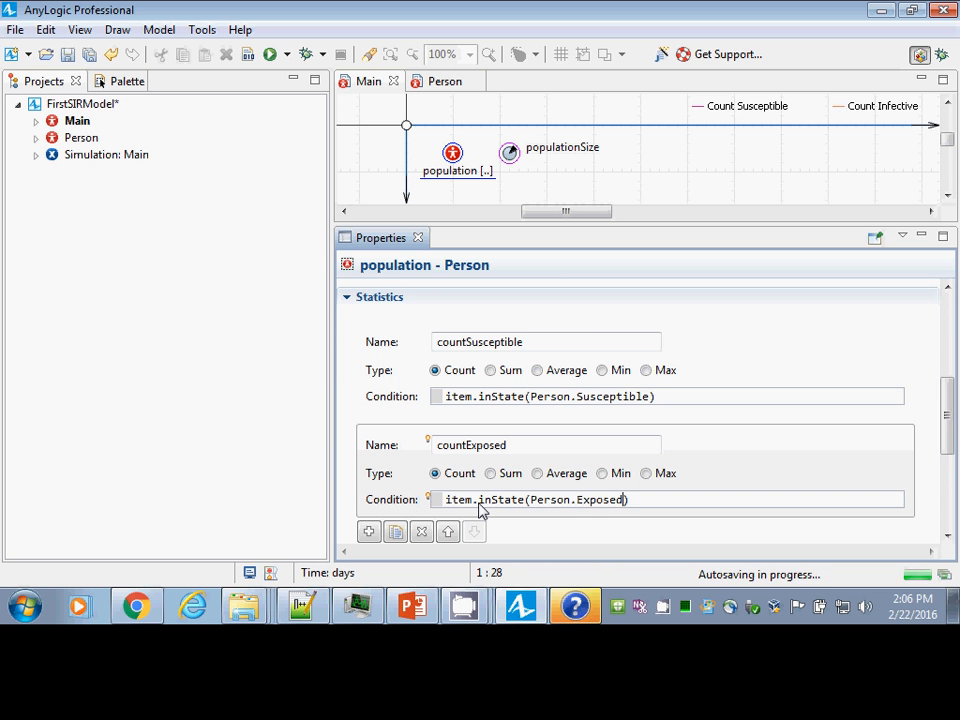
{"action": "key", "text": "ctrl+s"}
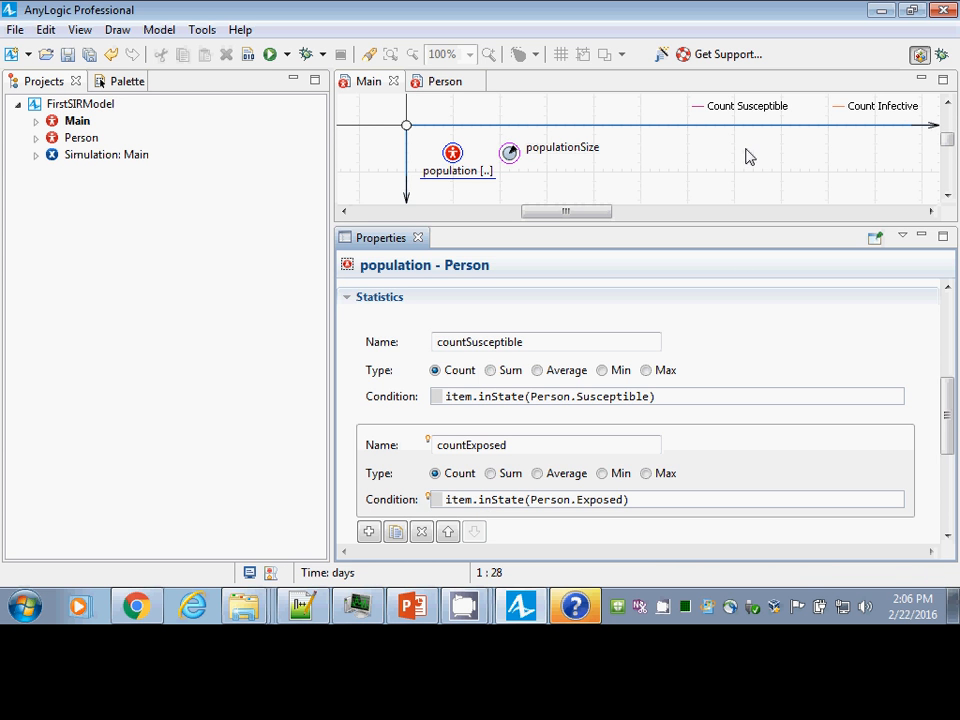
- Review the conditions of the population's countSusceptible and countExposed statistics and save the model
{"action": "left_click", "coordinate": [761, 113]}
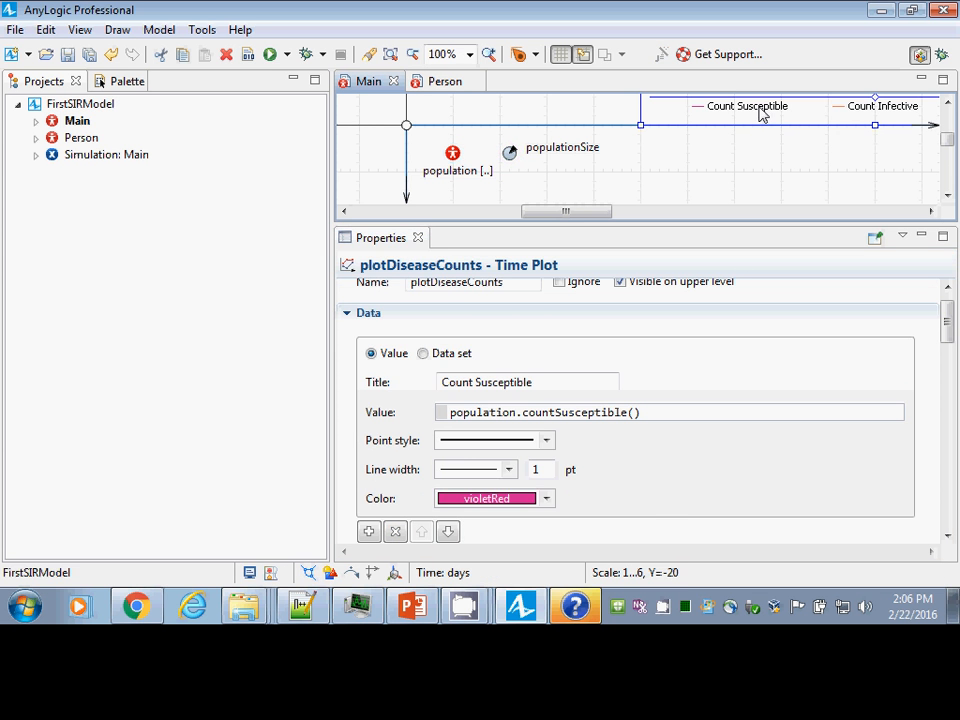
{"action": "left_click", "coordinate": [452, 158]}
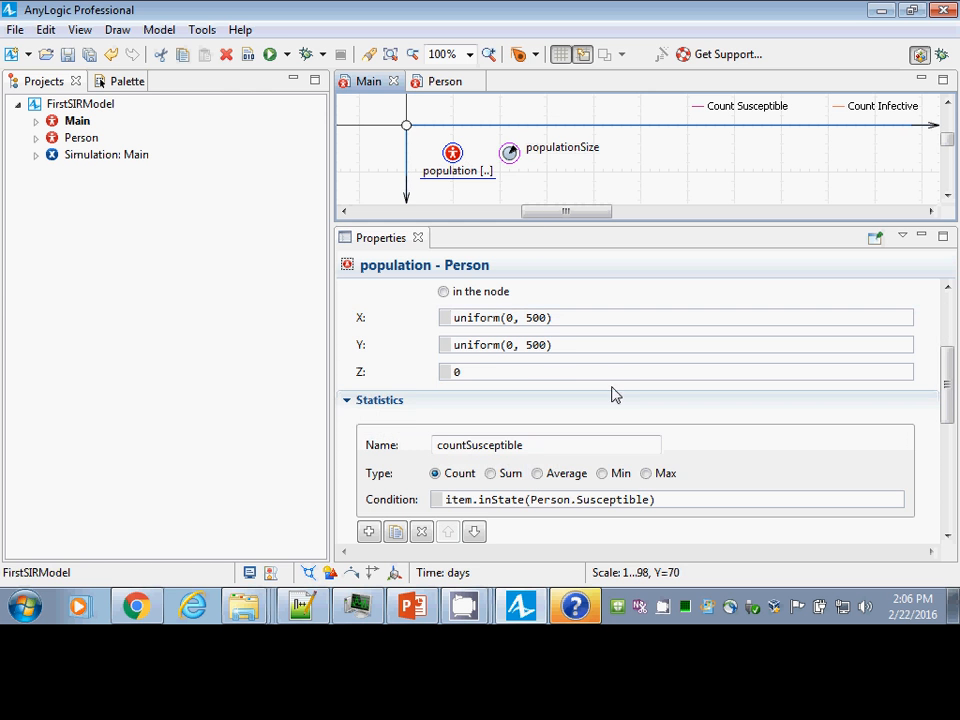
{"action": "left_click_drag", "start_coordinate": [943, 388], "coordinate": [945, 437]}
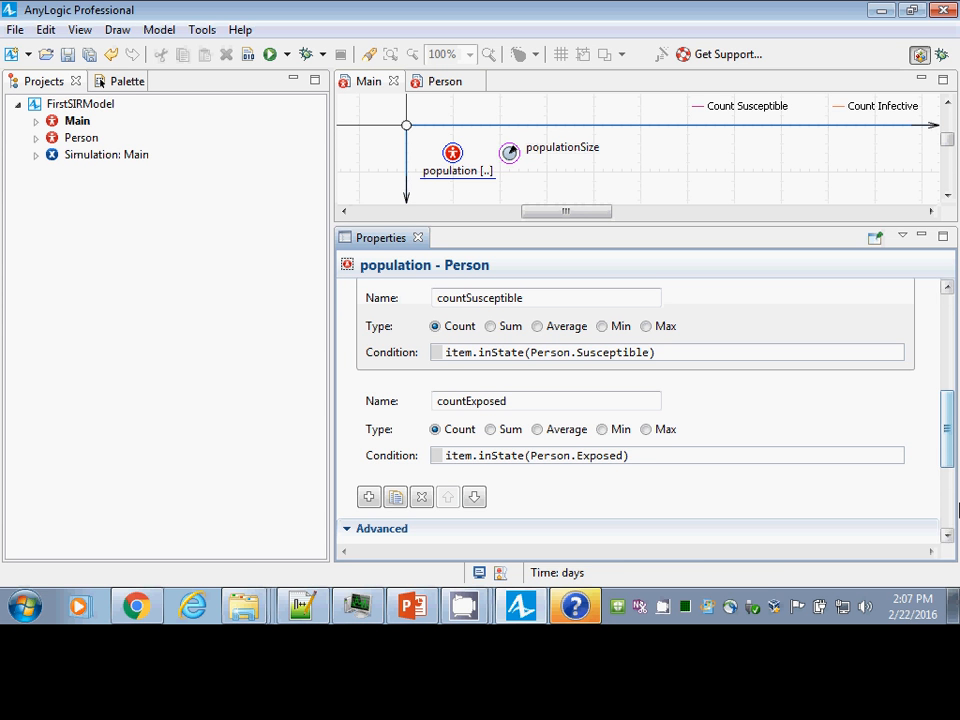
{"action": "left_click", "coordinate": [649, 459]}
{"action": "key", "text": "ctrl+s"}
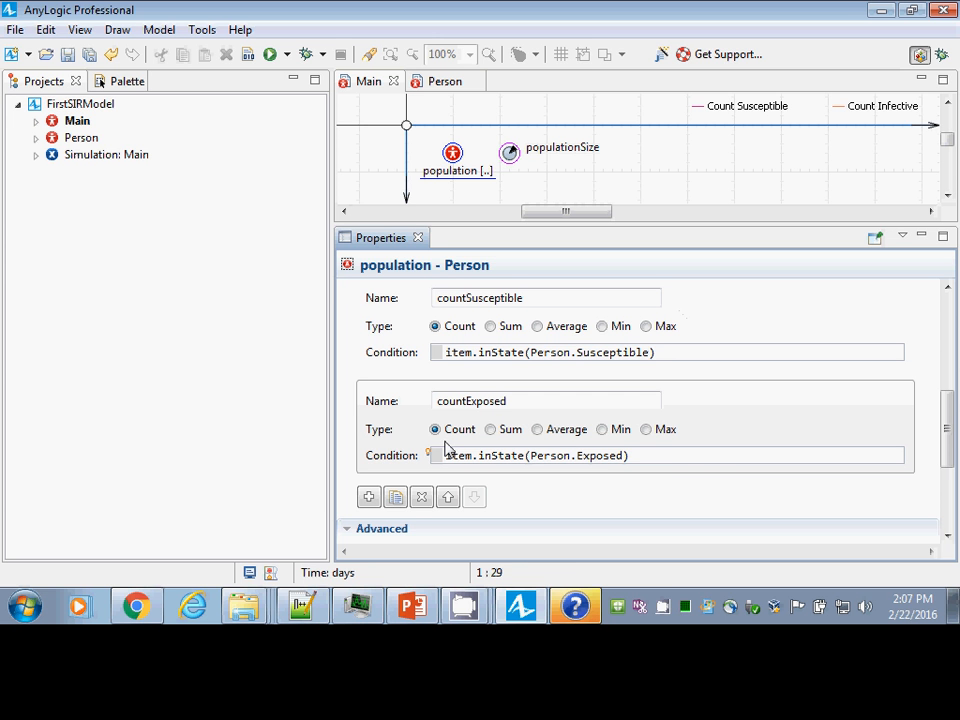
{"action": "left_click", "coordinate": [467, 404]}
- Complete the value of plotDiseaseCounts' Count Infective item as population.countExposed() and save the model
{"action": "left_click", "coordinate": [814, 118]}
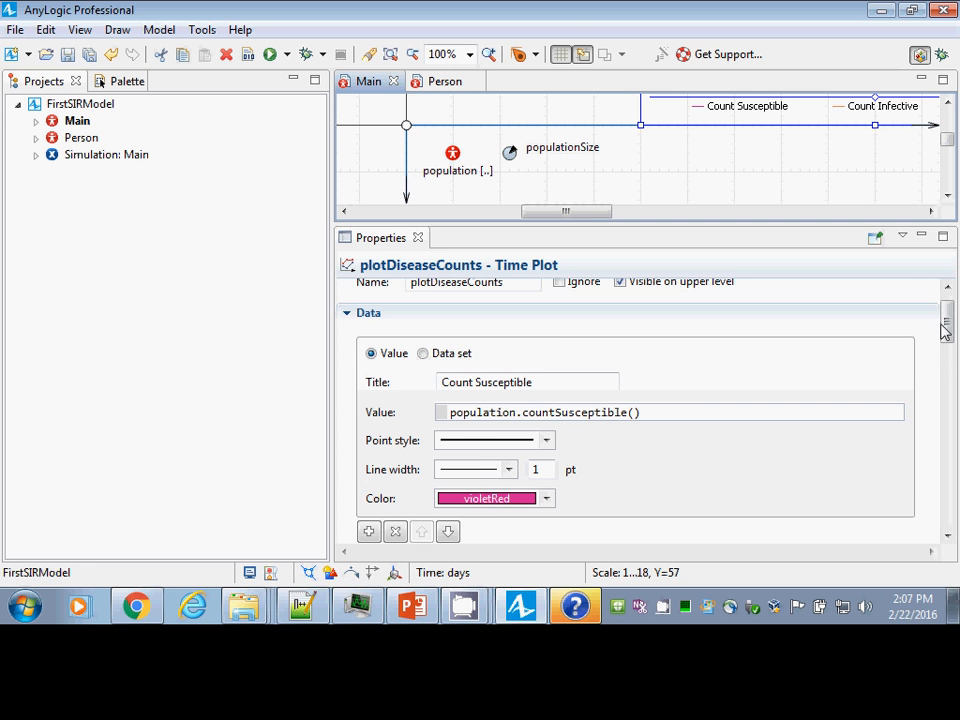
{"action": "left_click_drag", "start_coordinate": [947, 328], "coordinate": [921, 364]}
{"action": "left_click", "coordinate": [574, 416]}
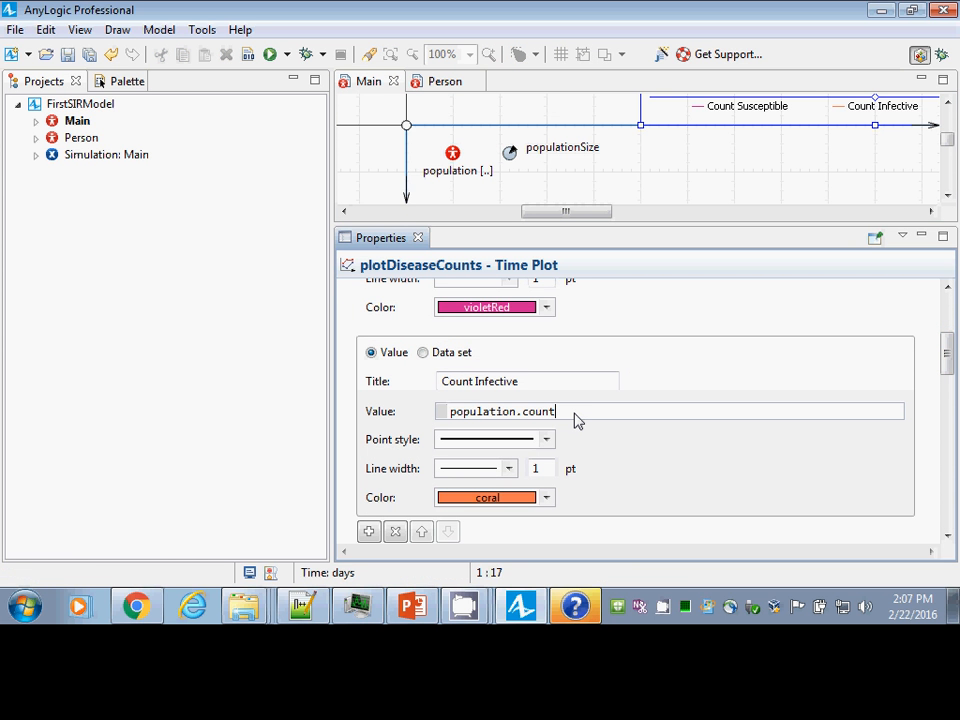
{"action": "type", "text": "I"}
{"action": "key", "text": "BackSpace"}
{"action": "type", "text": "Exposed()"}
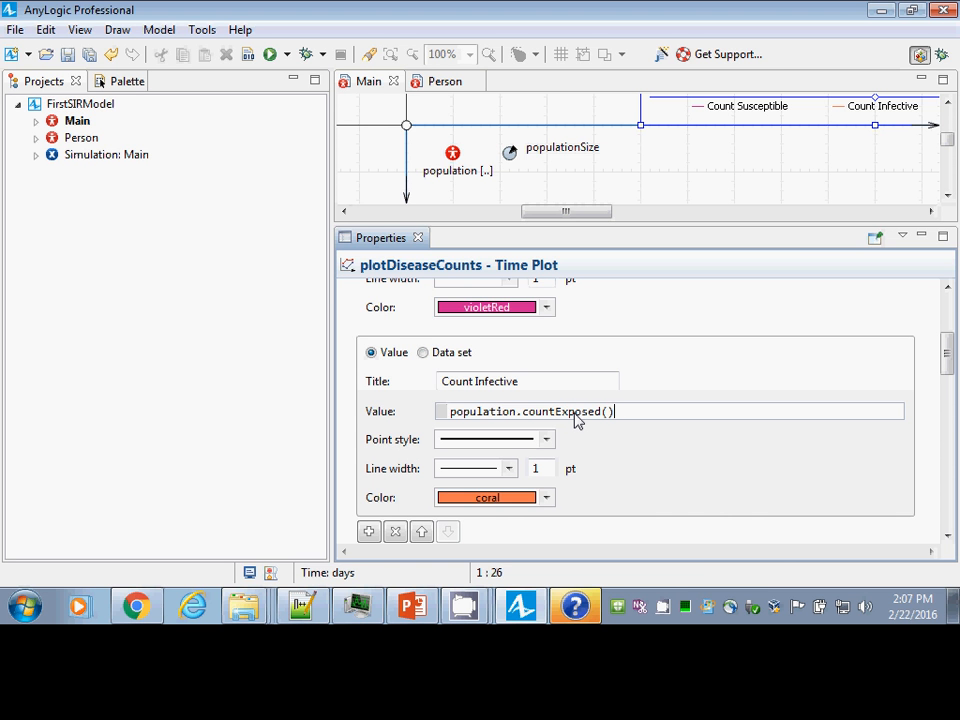
{"action": "key", "text": "ctrl+s"}
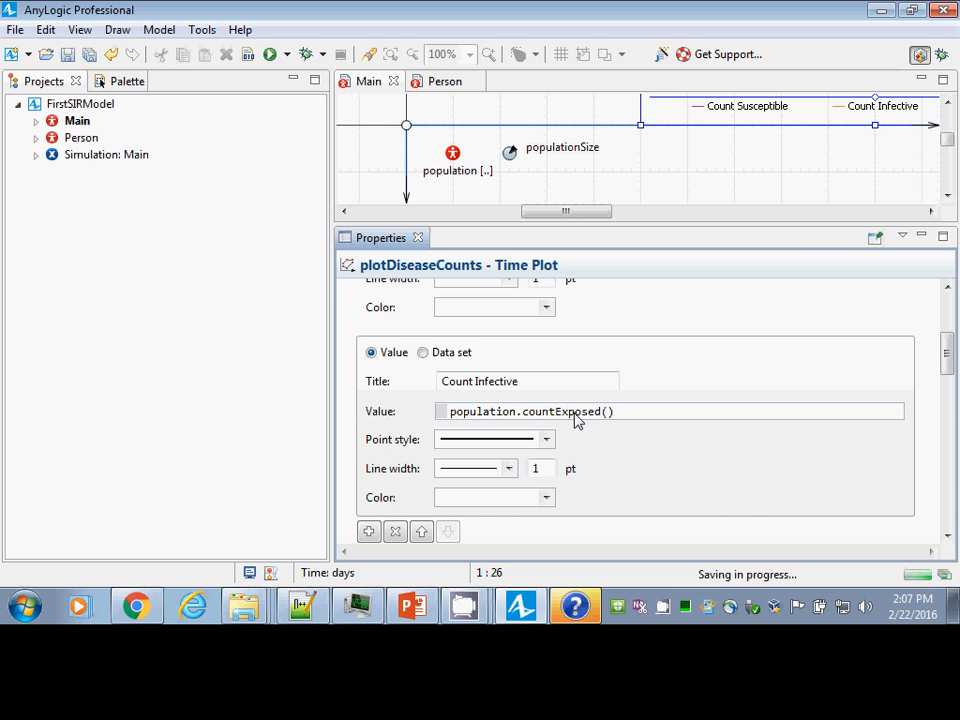
{"action": "key", "text": "ctrl+s"}
- Change the second plot item's title to Count Exposed and save the model
{"action": "double_click", "coordinate": [495, 383]}
{"action": "type", "text": "E"}
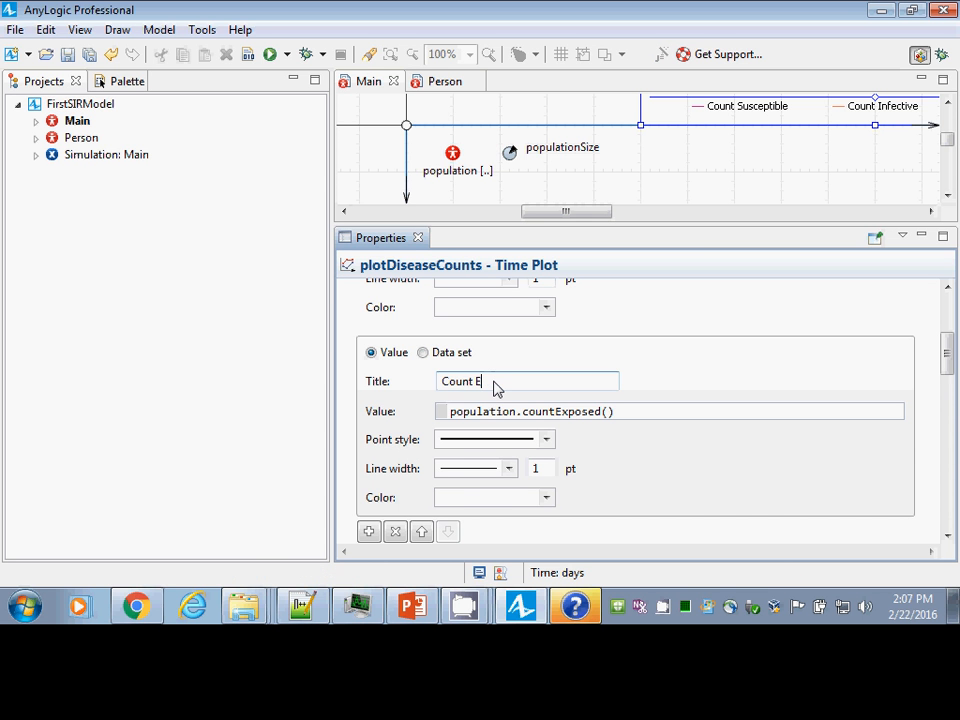
{"action": "type", "text": "xposed"}
{"action": "key", "text": "ctrl+s"}
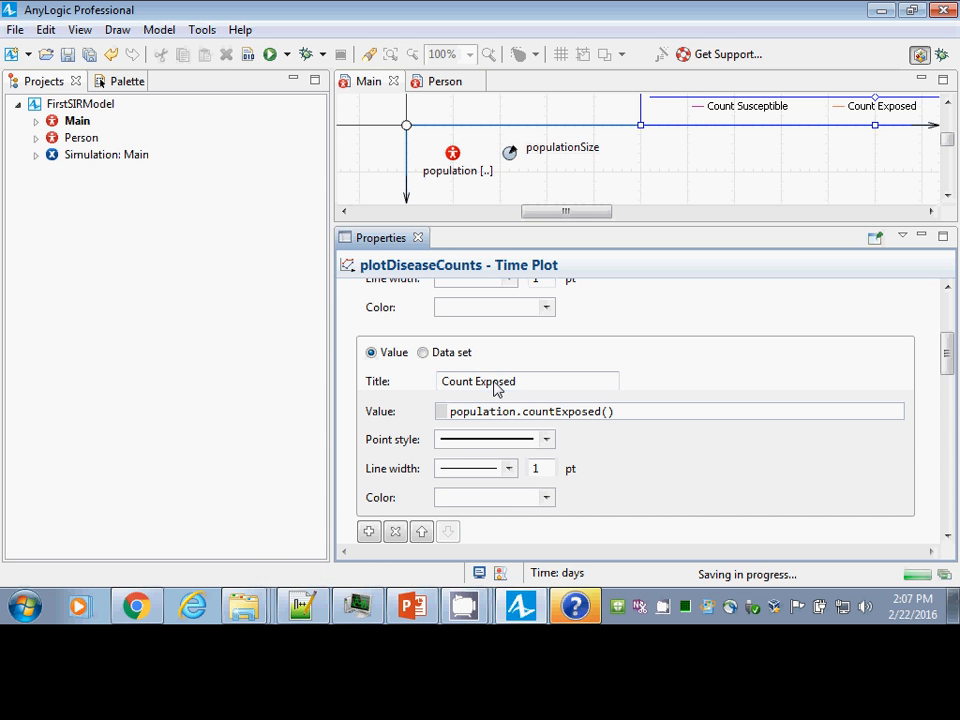
- Color the Count Exposed line yellow and the Count Susceptible line lime in the time plot, and save the model
{"action": "left_click", "coordinate": [546, 497]}
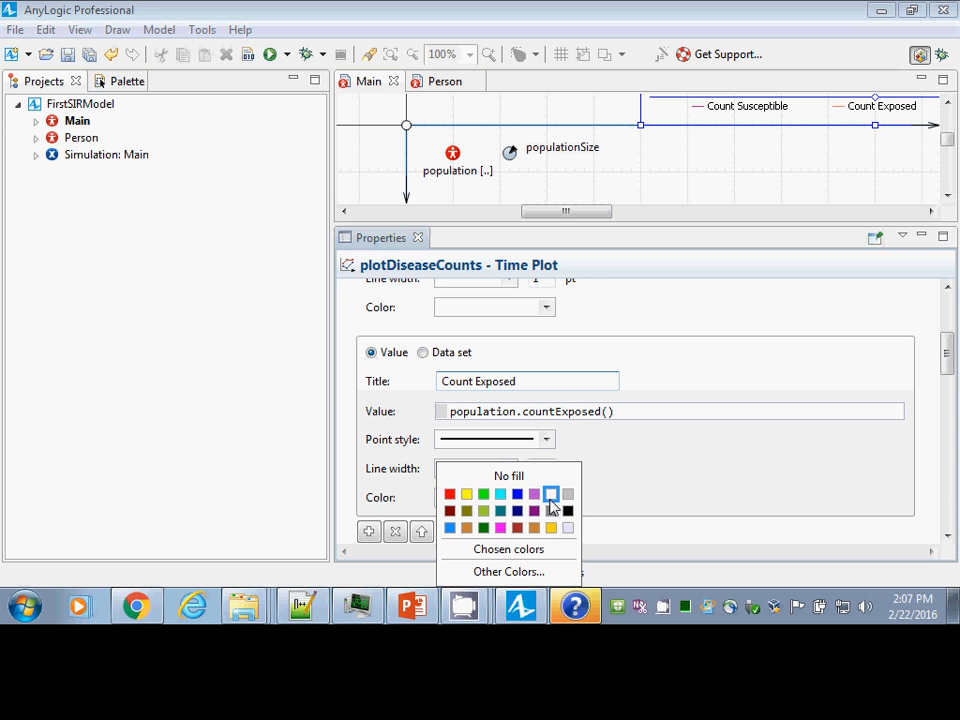
{"action": "left_click", "coordinate": [466, 494]}
{"action": "left_click", "coordinate": [546, 308]}
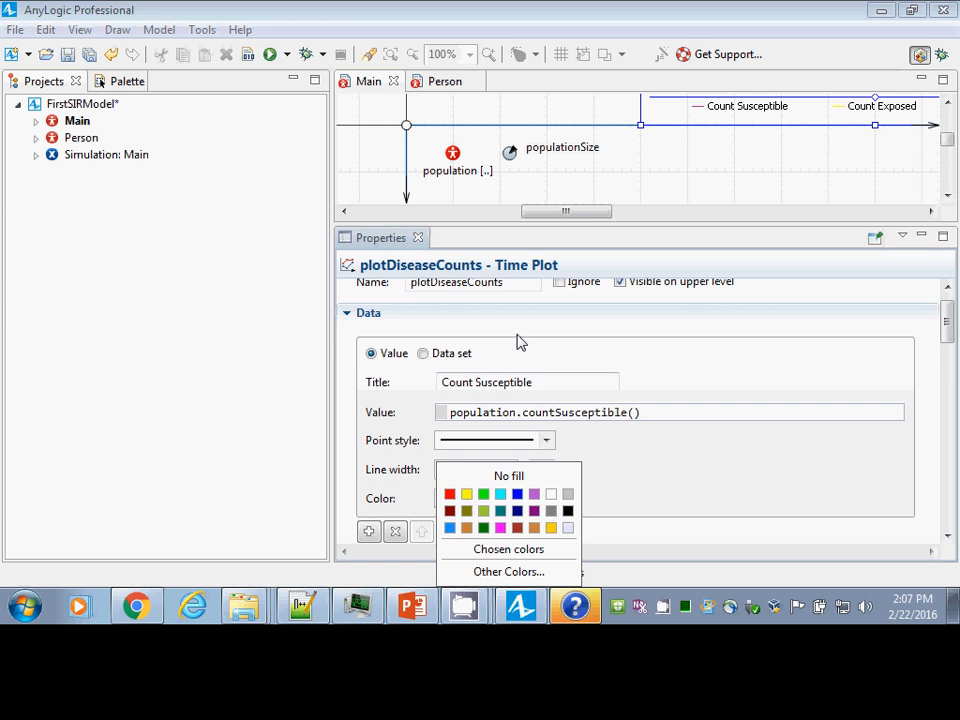
{"action": "left_click", "coordinate": [484, 495]}
{"action": "key", "text": "ctrl+s"}
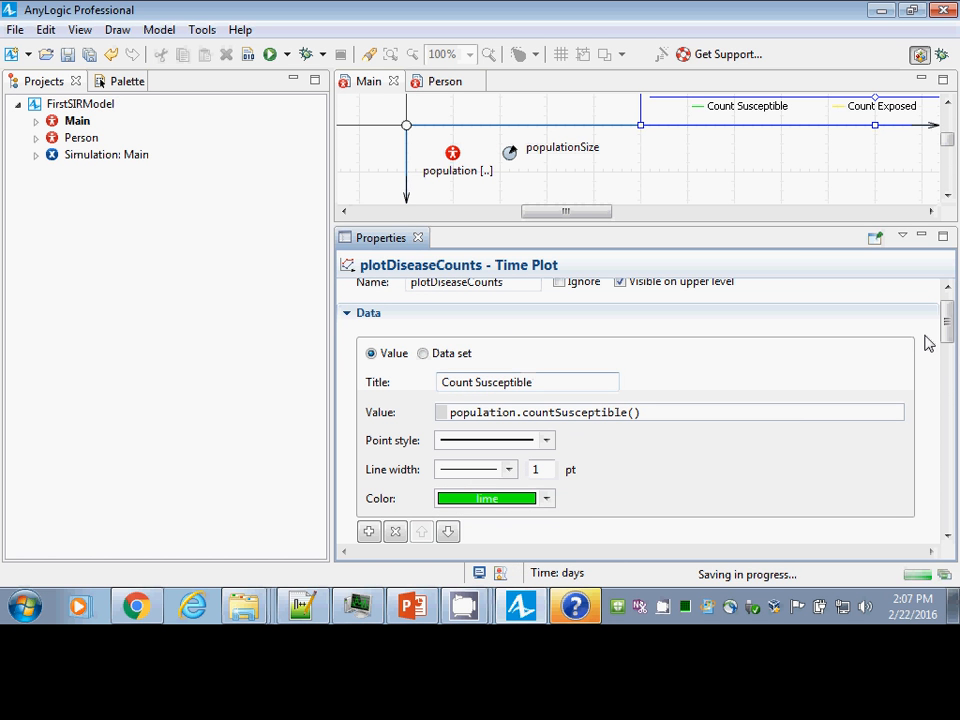
{"action": "left_click_drag", "start_coordinate": [945, 336], "coordinate": [947, 366]}
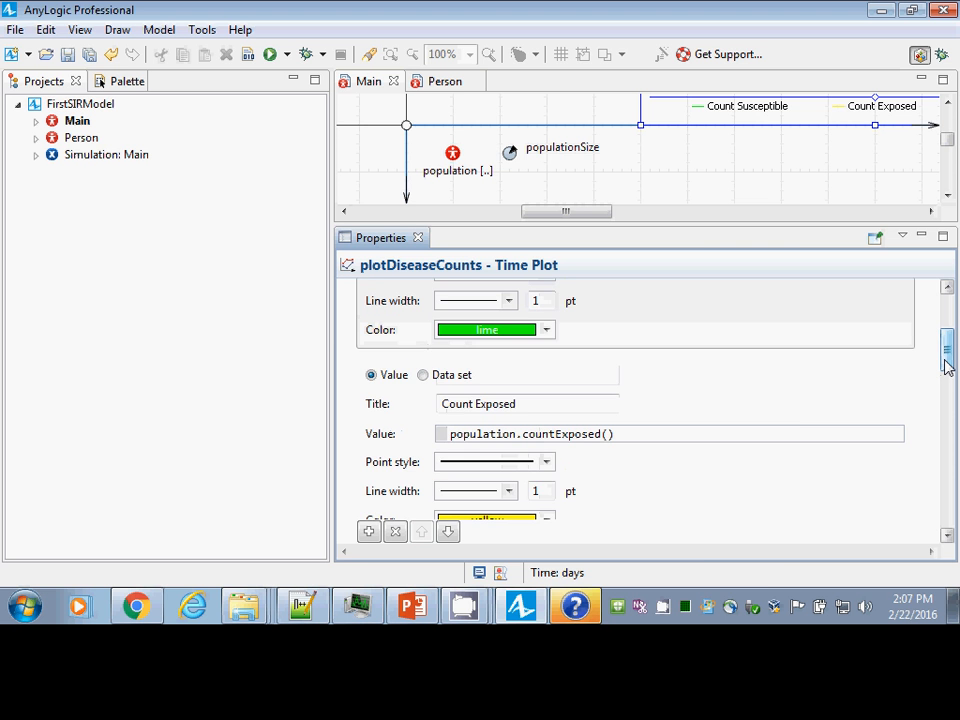
{"action": "key", "text": "ctrl+s"}
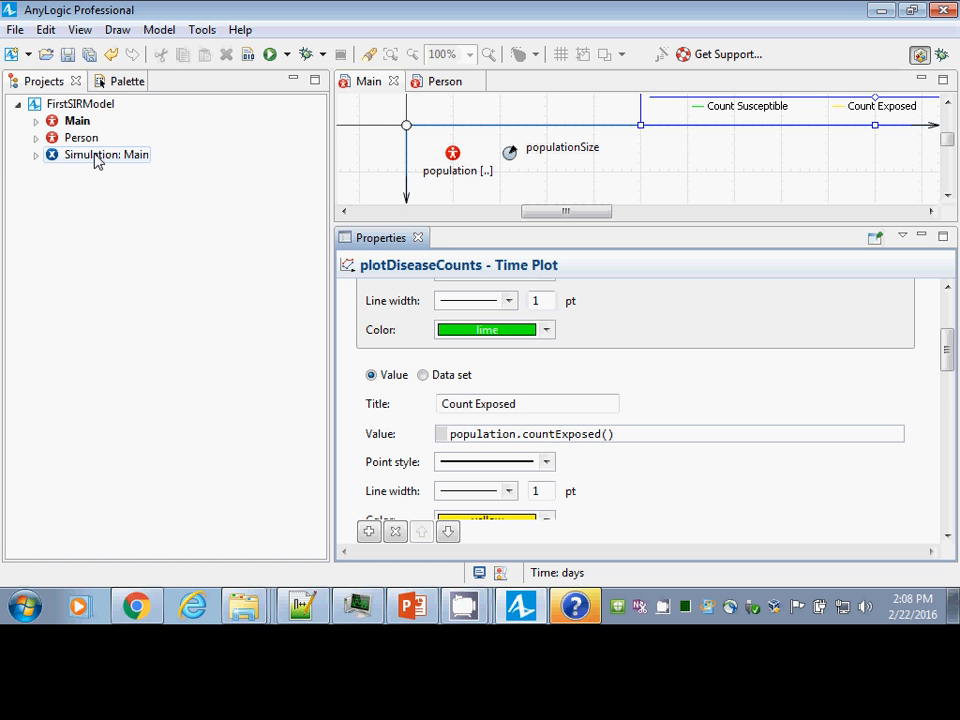
- Compare the population's statistic definitions with the Count Susceptible and Count Exposed items of the time plot
{"action": "left_click", "coordinate": [455, 155]}
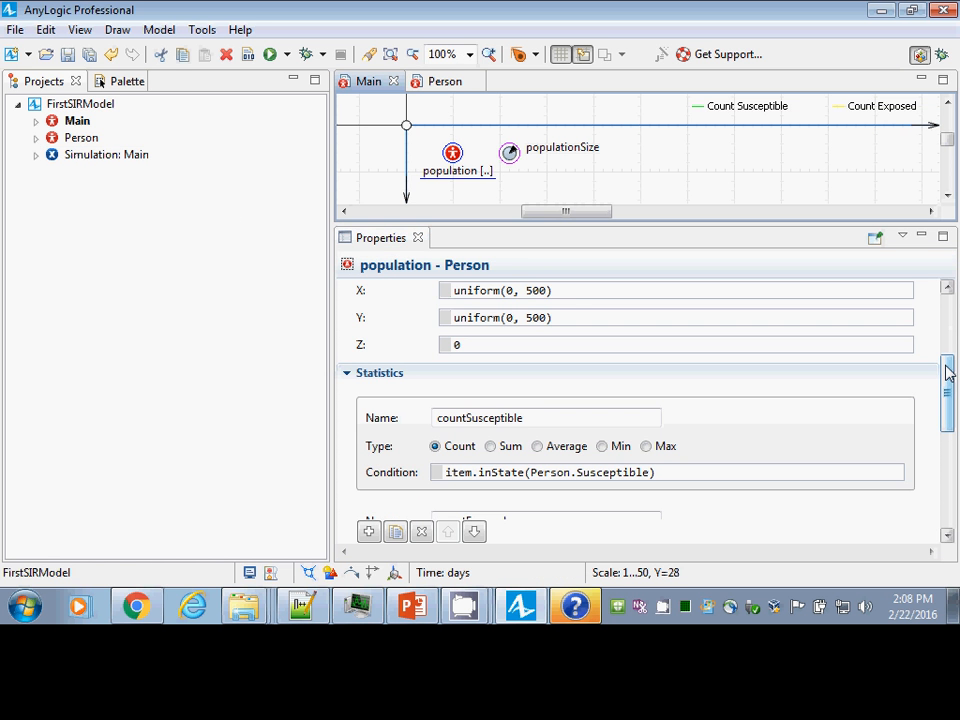
{"action": "left_click_drag", "start_coordinate": [949, 372], "coordinate": [952, 400]}
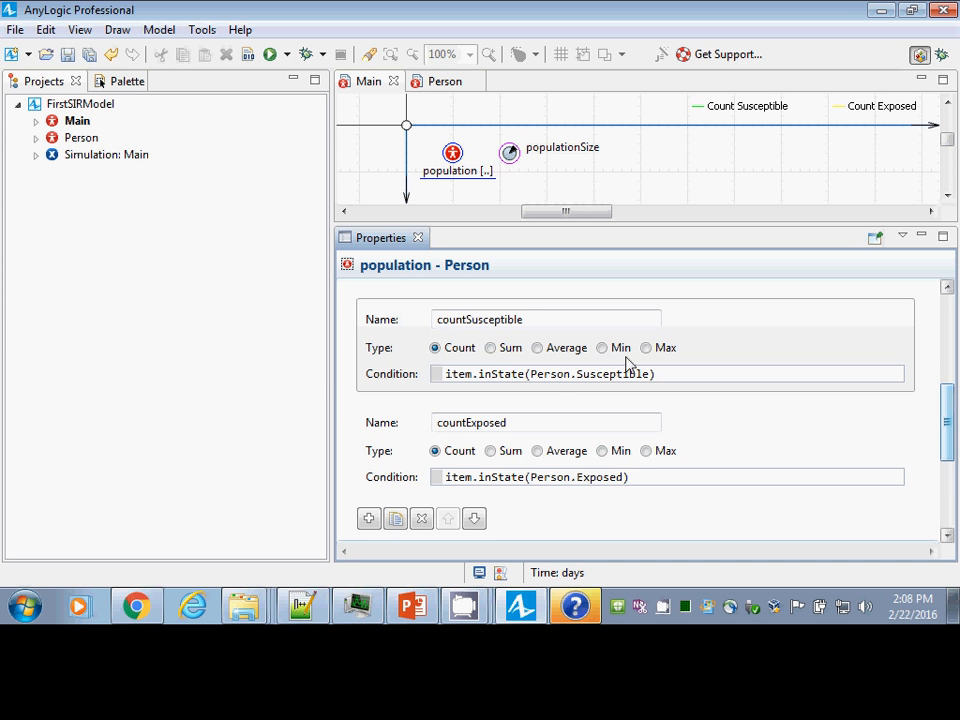
{"action": "left_click", "coordinate": [514, 424]}
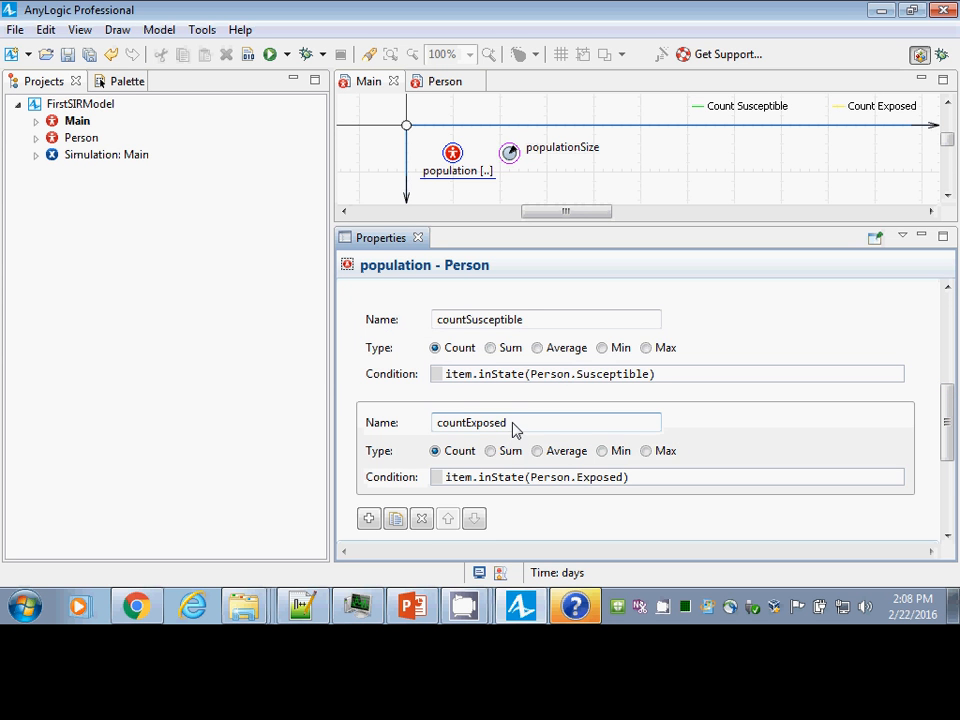
{"action": "left_click", "coordinate": [783, 108]}
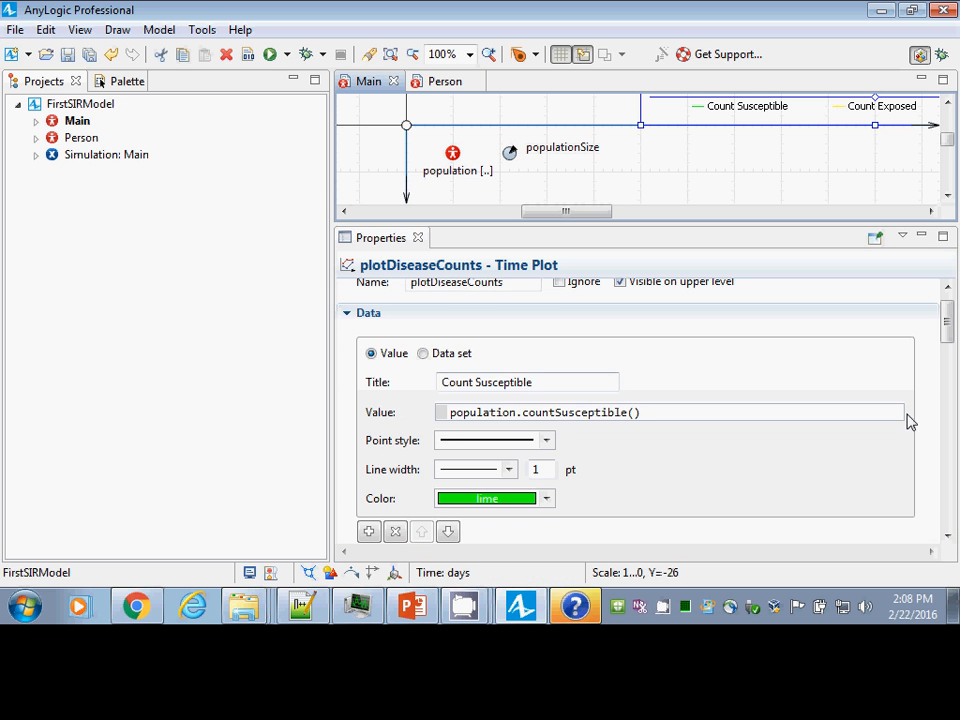
{"action": "left_click_drag", "start_coordinate": [945, 311], "coordinate": [946, 356]}
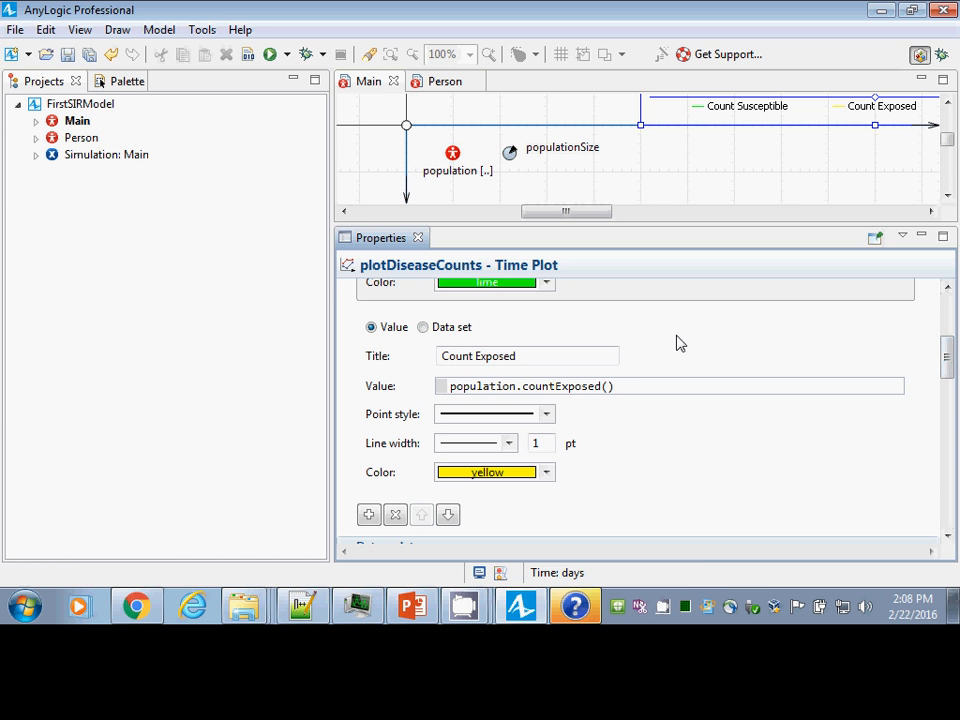
- Run FirstSIRModel's Simulation experiment and bring the disease counts plot into view
{"action": "right_click", "coordinate": [127, 157]}
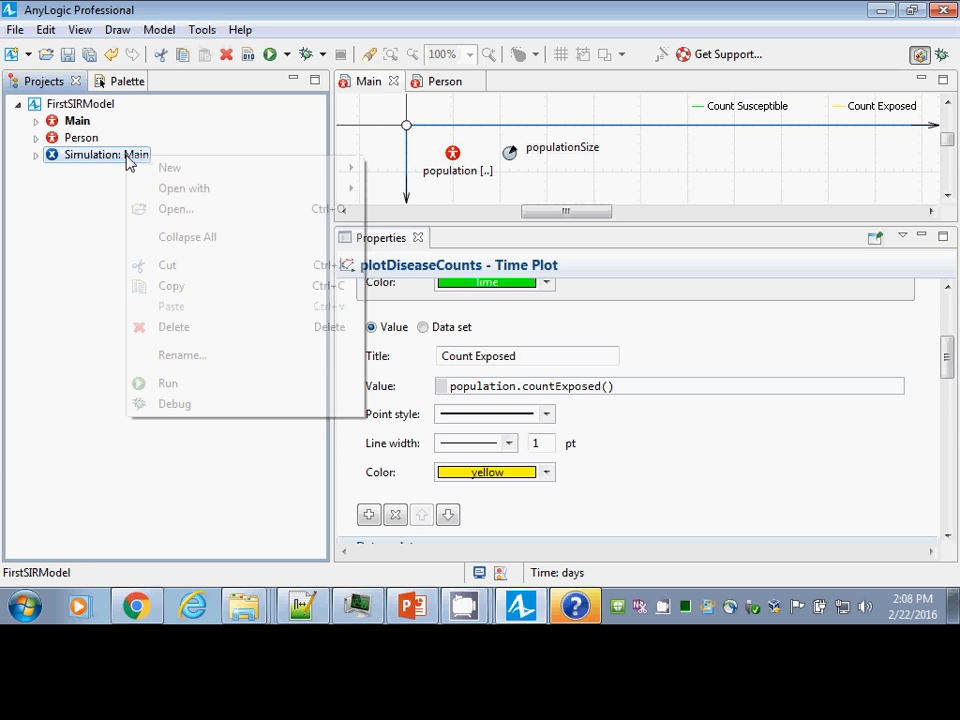
{"action": "left_click", "coordinate": [182, 381]}
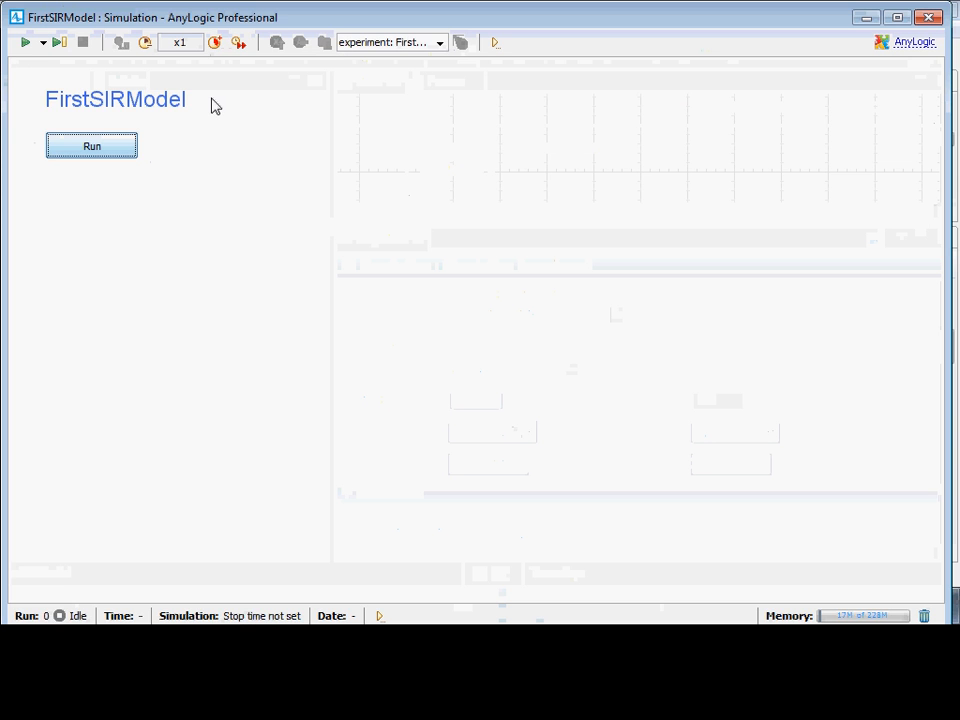
{"action": "left_click", "coordinate": [110, 153]}
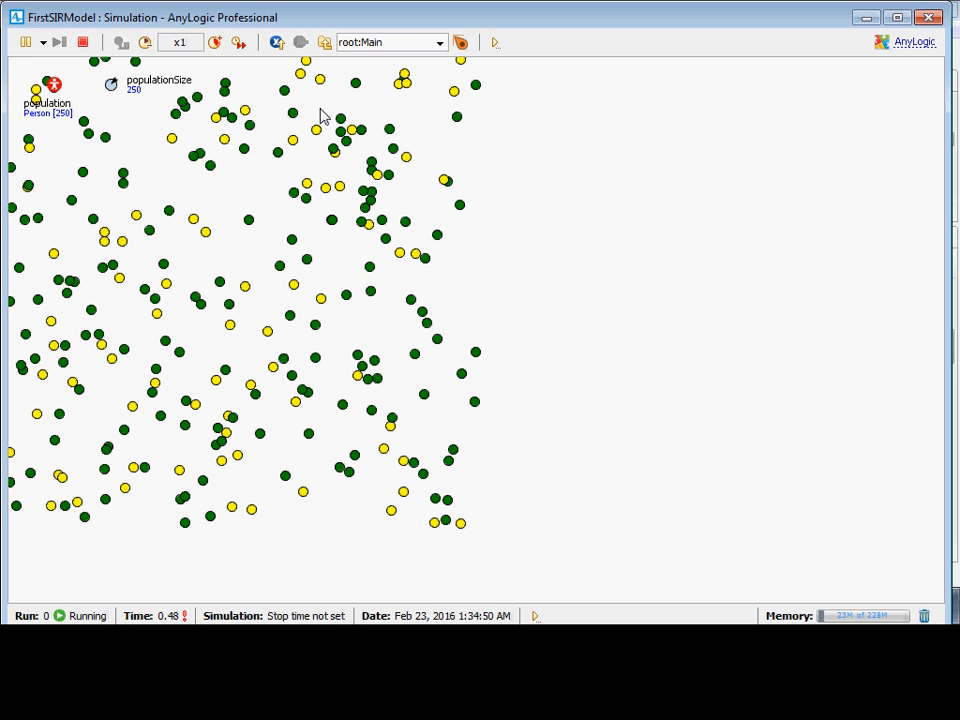
{"action": "left_click_drag", "start_coordinate": [410, 172], "coordinate": [463, 480]}
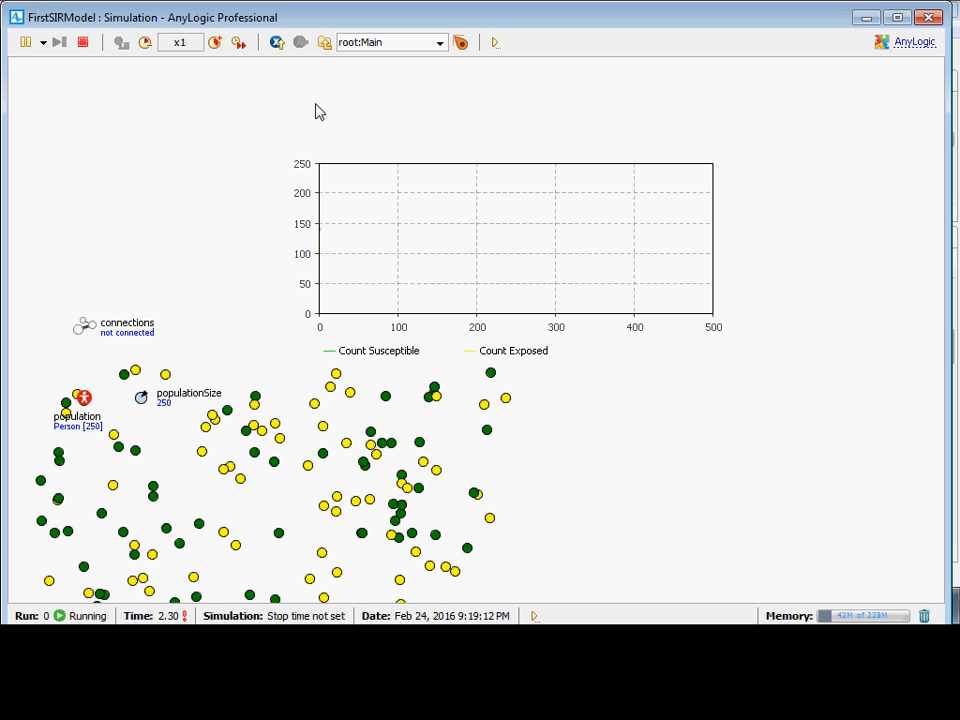
- Speed the running simulation up to x250, let the plot fill, and pause the run
{"action": "left_click", "coordinate": [217, 45]}
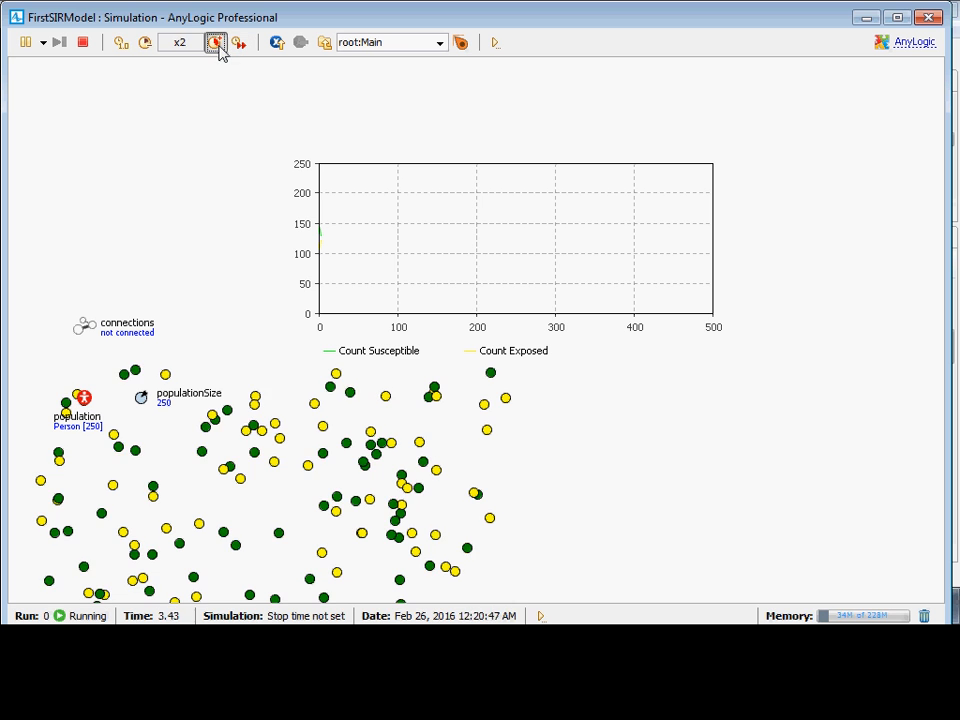
{"action": "left_click", "coordinate": [217, 45]}
{"action": "left_click", "coordinate": [217, 45]}
{"action": "left_click", "coordinate": [217, 45]}
{"action": "left_click", "coordinate": [217, 45]}
{"action": "left_click", "coordinate": [217, 45]}
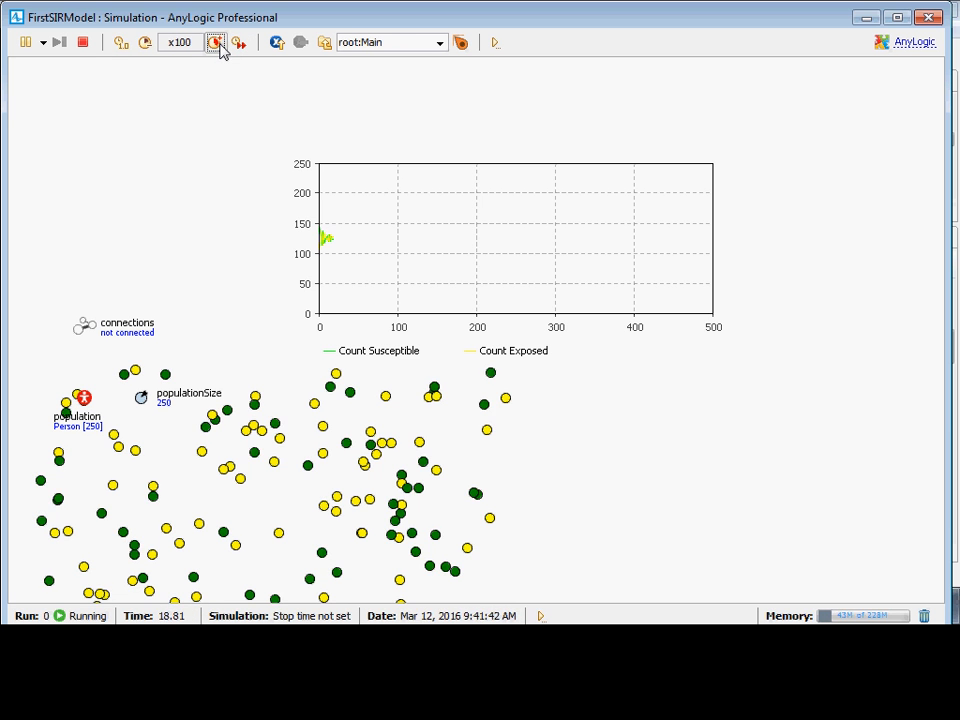
{"action": "left_click", "coordinate": [217, 45]}
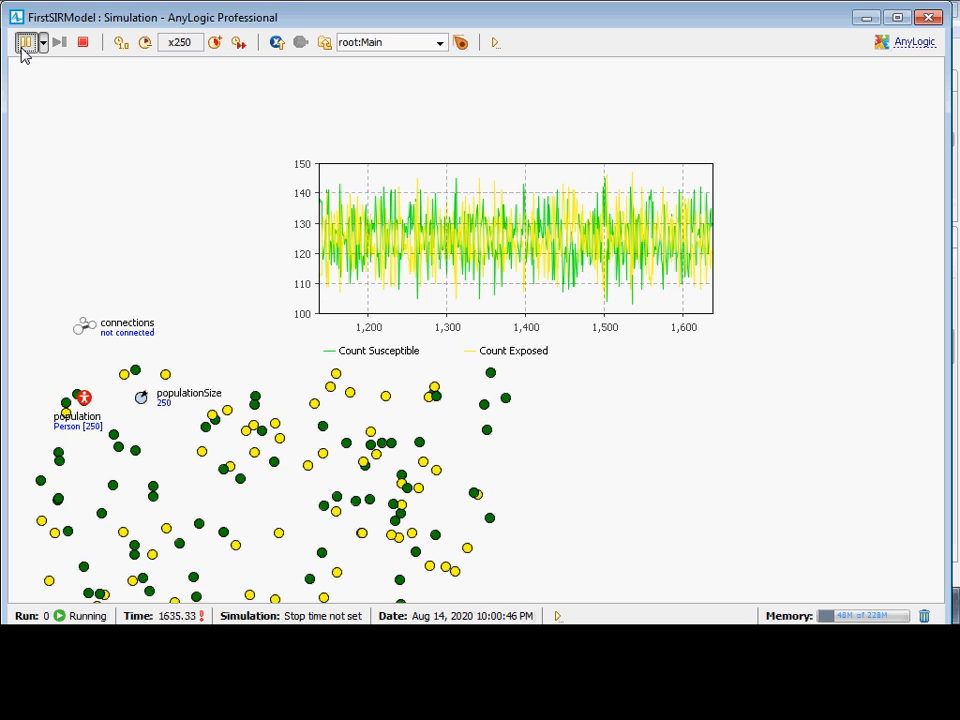
{"action": "left_click", "coordinate": [24, 46]}
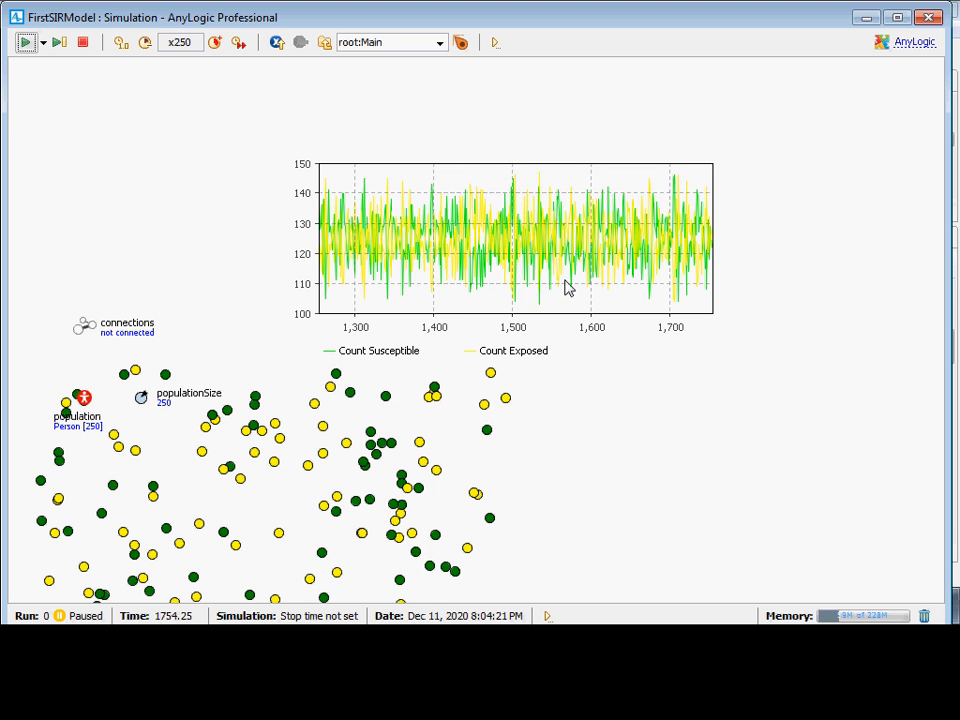
- Open the population's inspection window, resume the run, and widen the window to read its statistics
{"action": "right_click", "coordinate": [86, 398]}
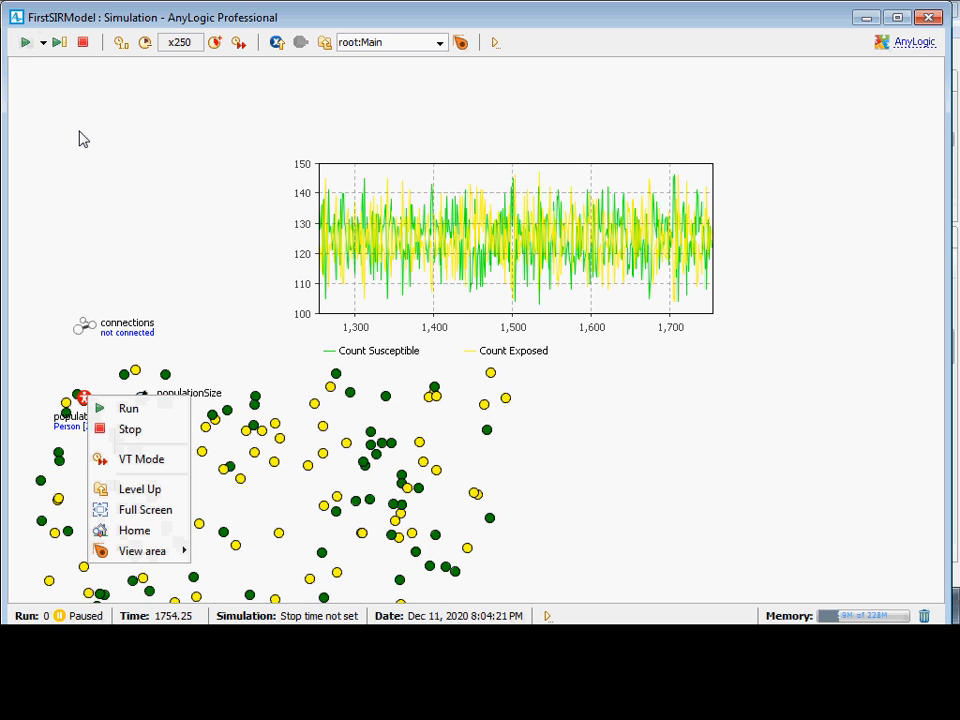
{"action": "left_click", "coordinate": [70, 360]}
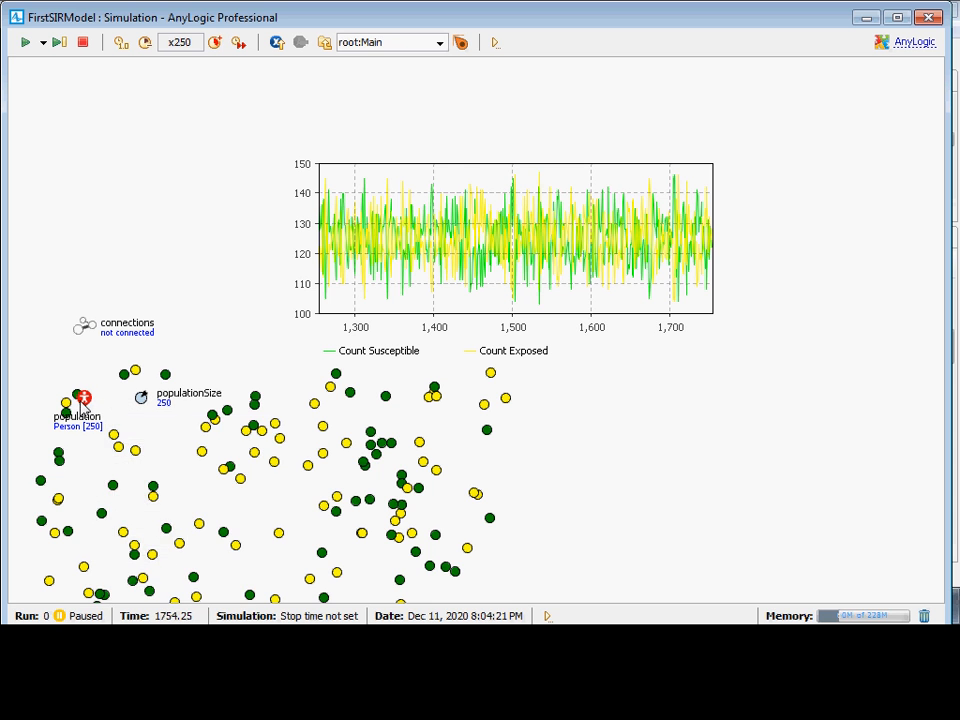
{"action": "left_click", "coordinate": [80, 398]}
{"action": "left_click", "coordinate": [25, 42]}
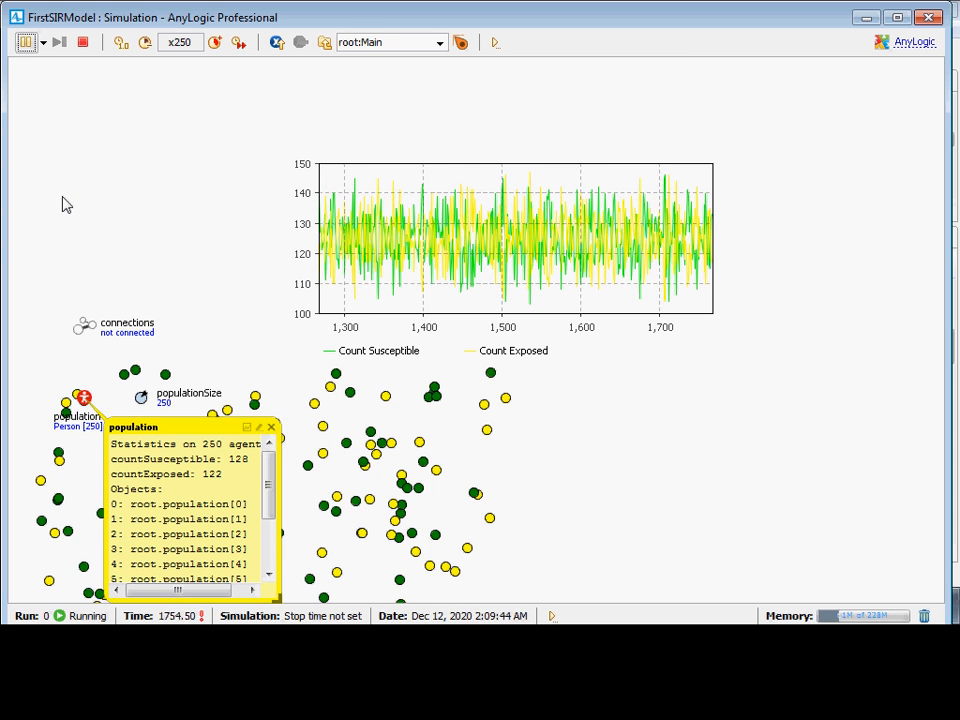
{"action": "left_click_drag", "start_coordinate": [278, 604], "coordinate": [519, 592]}
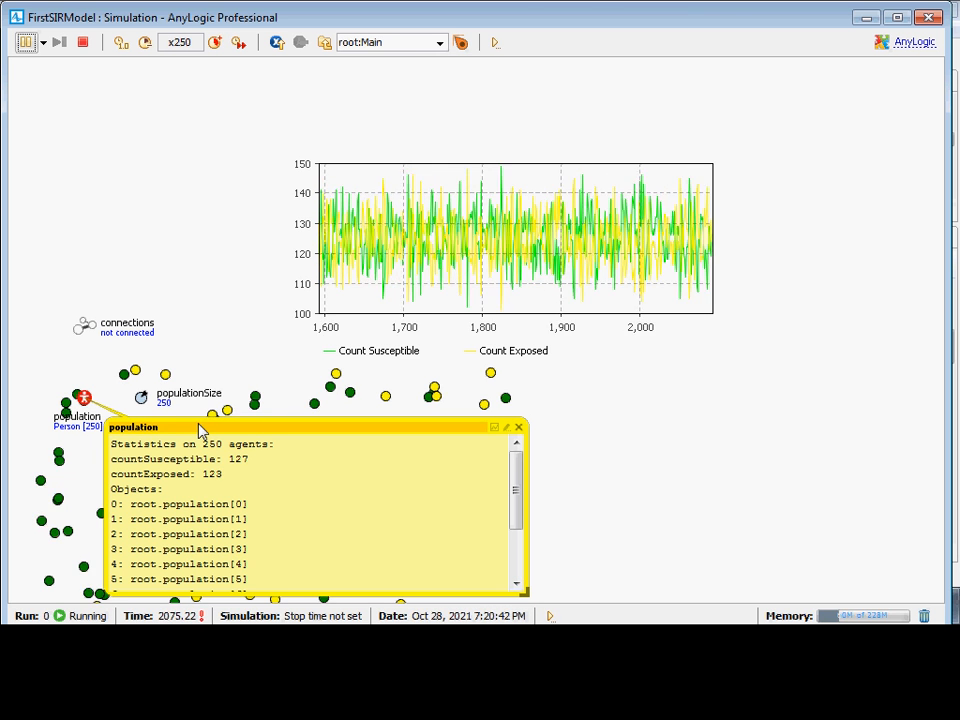
- Pause and resume the run repeatedly to examine countSusceptible and countExposed at different moments
{"action": "left_click", "coordinate": [25, 42]}
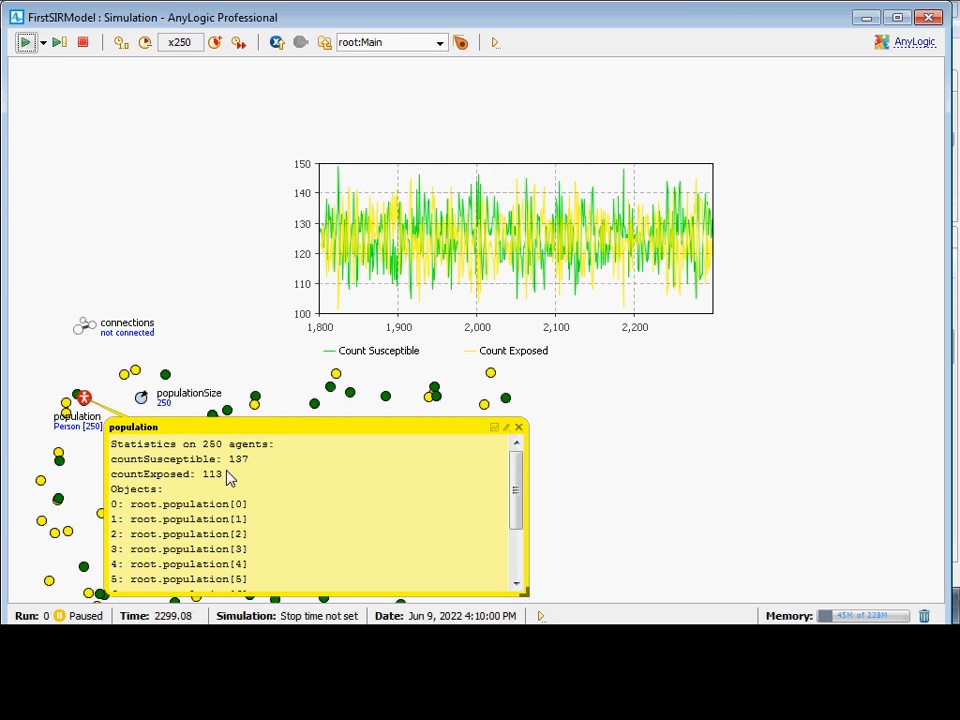
{"action": "left_click", "coordinate": [24, 44]}
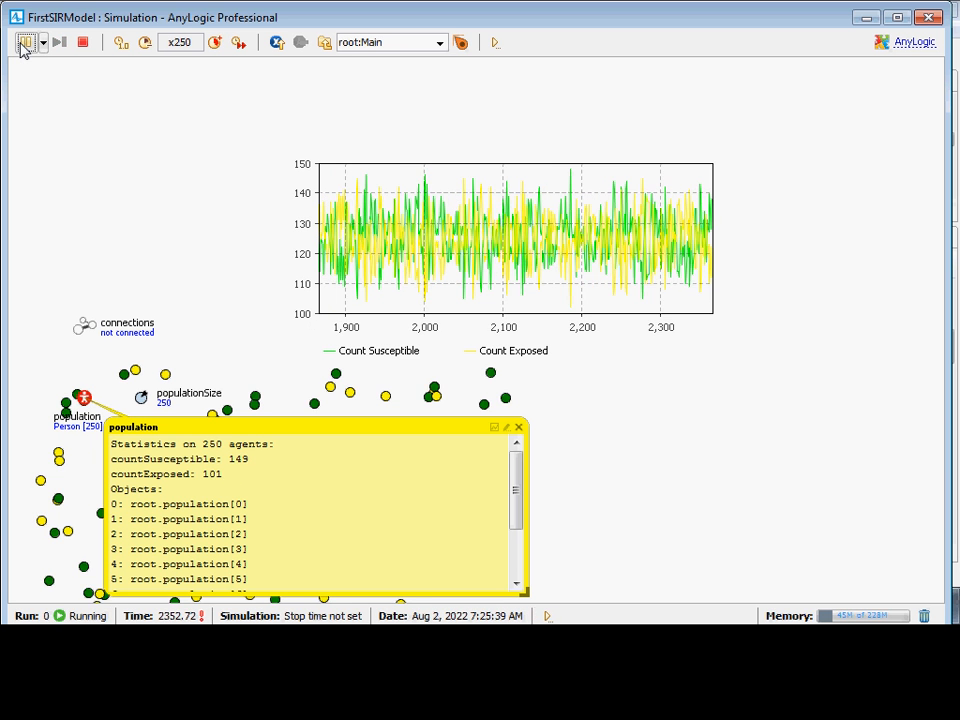
{"action": "left_click", "coordinate": [24, 44]}
{"action": "left_click", "coordinate": [24, 44]}
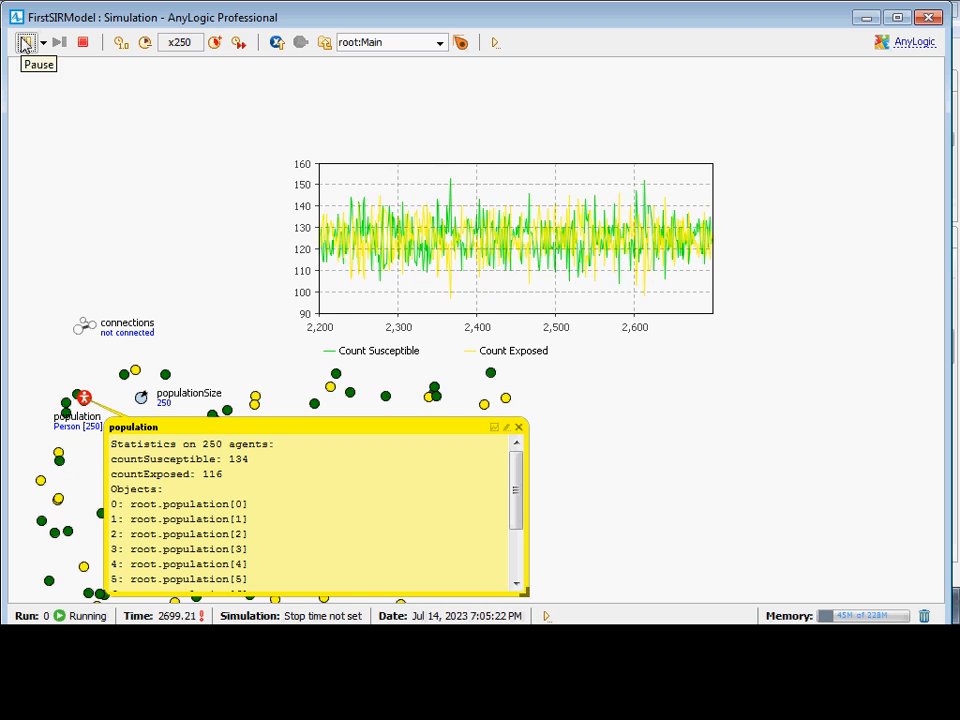
- Pause the run, close the population's inspection window, and copy all of the disease plot's data
{"action": "left_click", "coordinate": [25, 45]}
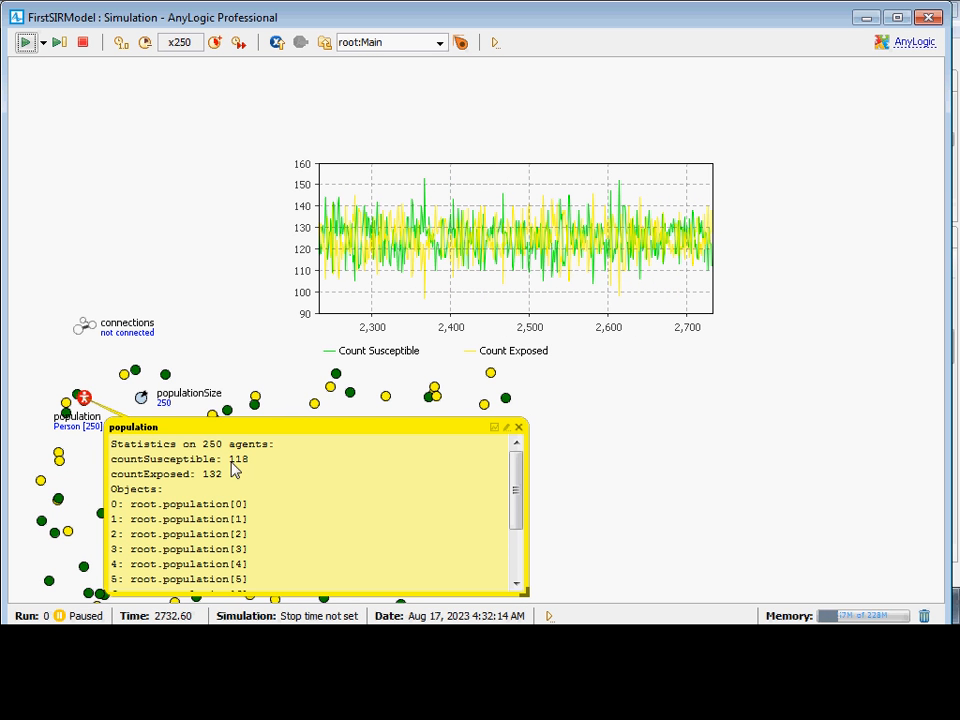
{"action": "left_click", "coordinate": [518, 427]}
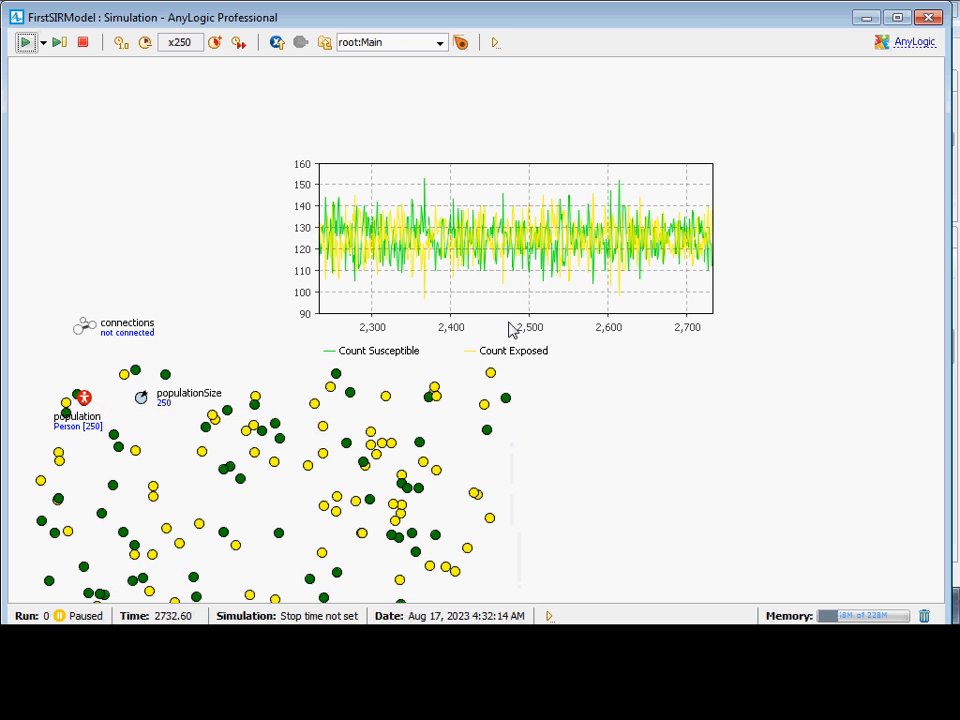
{"action": "right_click", "coordinate": [514, 262]}
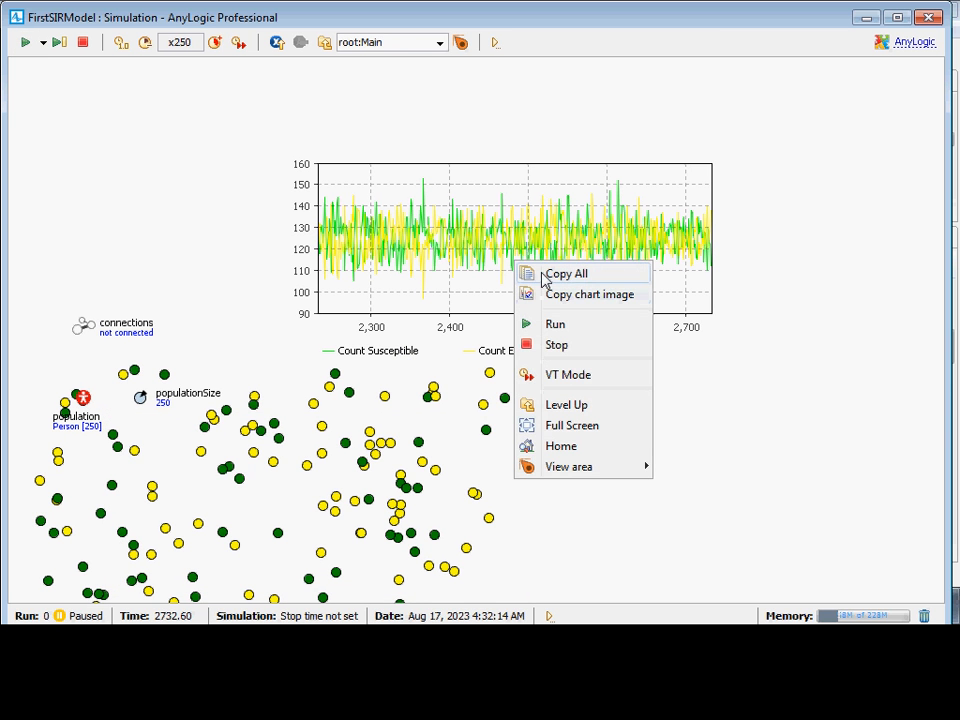
{"action": "left_click", "coordinate": [545, 276]}
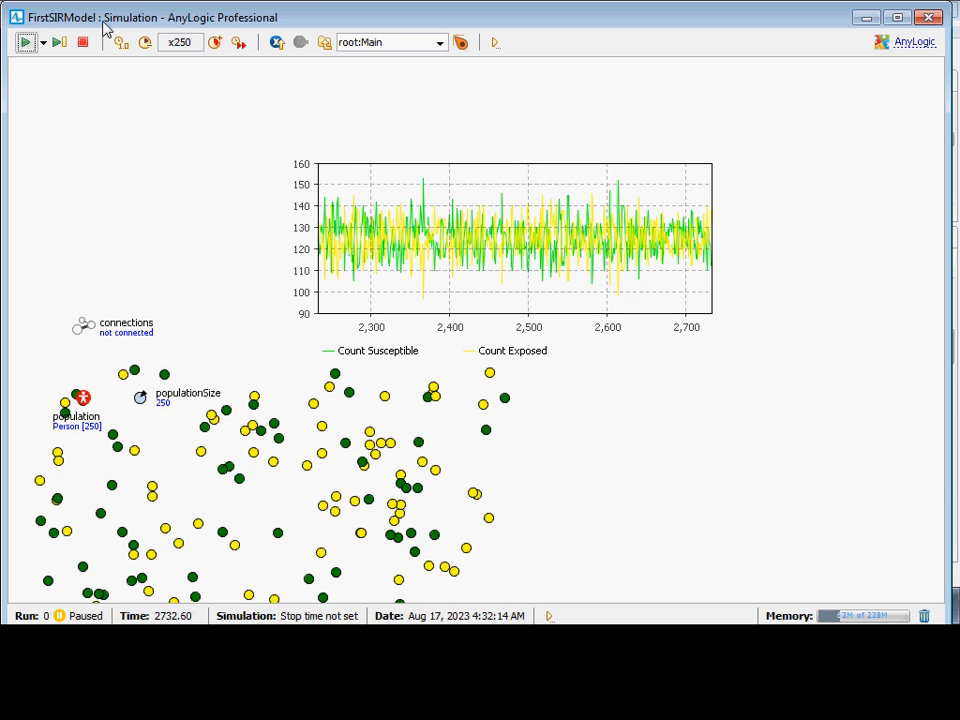
- Switch to Excel, create a blank workbook, and paste the copied plot data starting at cell A1
{"action": "left_click_drag", "start_coordinate": [104, 22], "coordinate": [201, 17]}
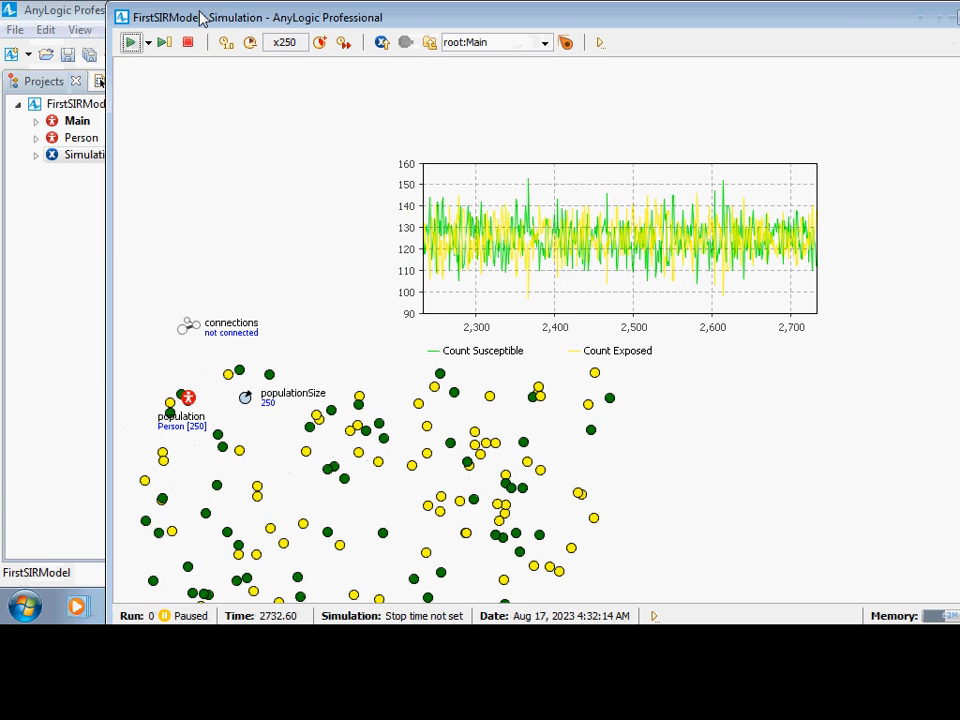
{"action": "left_click", "coordinate": [26, 606]}
{"action": "left_click", "coordinate": [101, 385]}
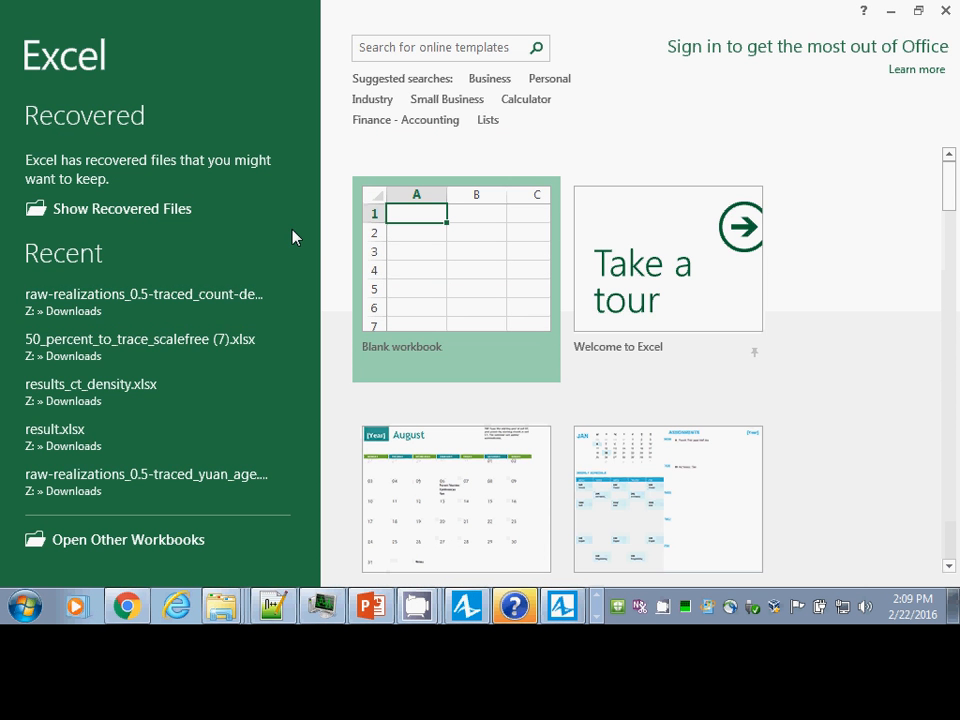
{"action": "key", "text": "Return"}
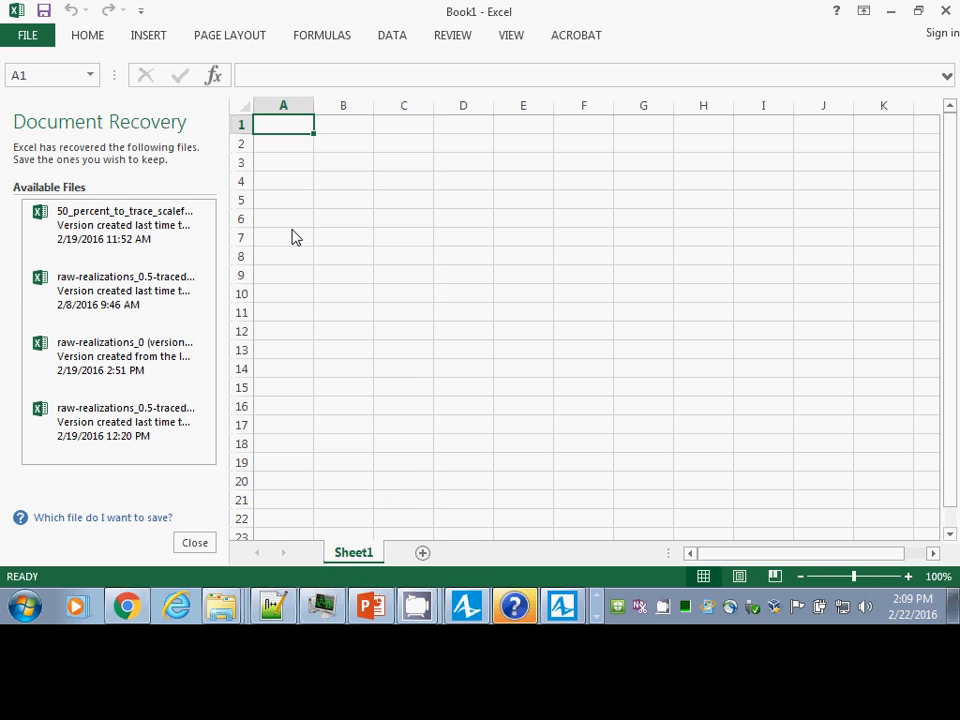
{"action": "key", "text": "ctrl+v"}
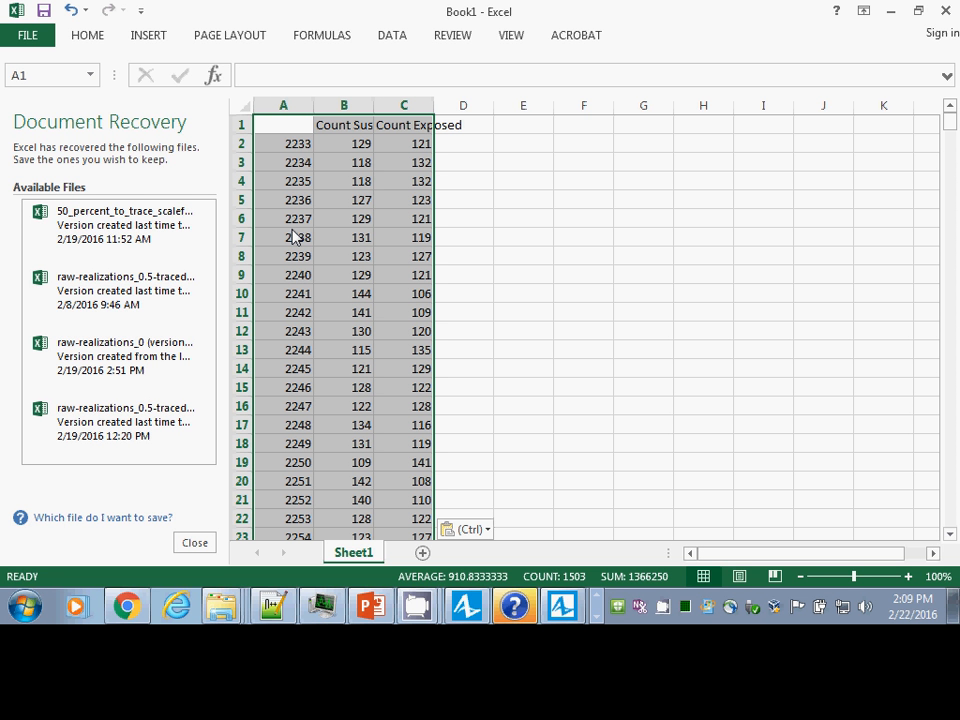
- Examine the pasted time, Count Susceptible and Count Exposed columns from first to last row and compare them with the simulation's plot
{"action": "key", "text": "Right"}
{"action": "key", "text": "alt+Tab"}
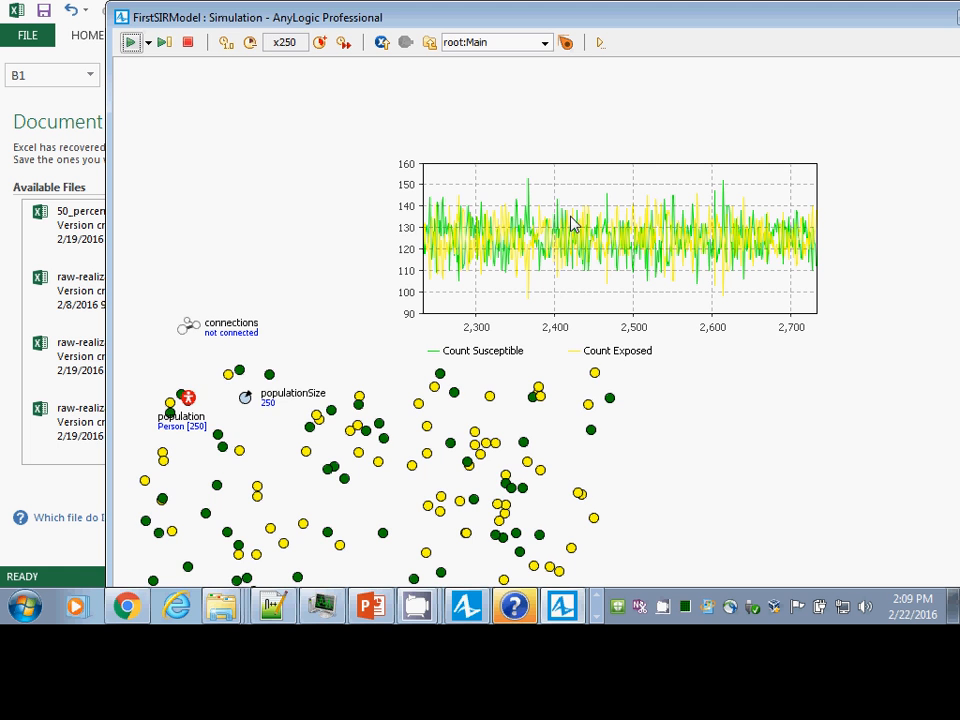
{"action": "key", "text": "alt+Tab"}
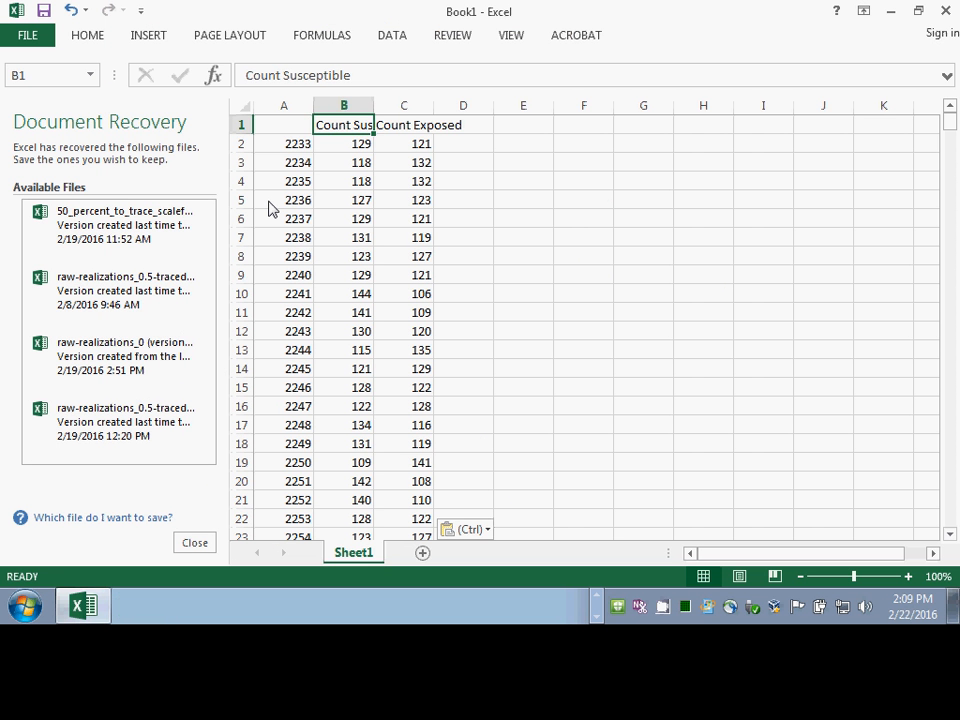
{"action": "key", "text": "Down"}
{"action": "key", "text": "Left"}
{"action": "key", "text": "ctrl"}
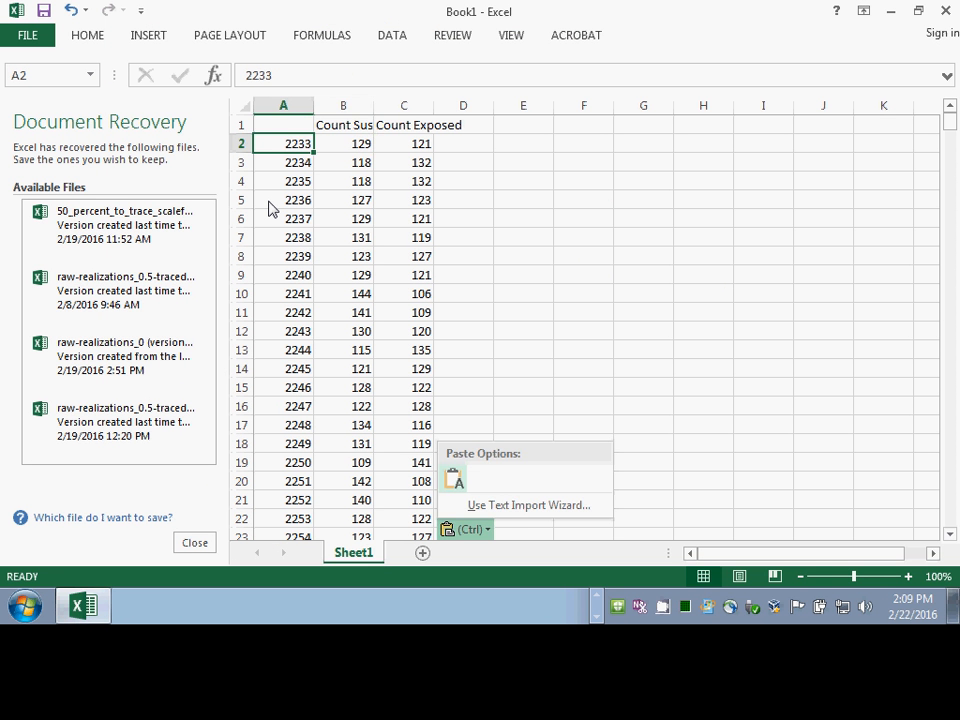
{"action": "key", "text": "Escape"}
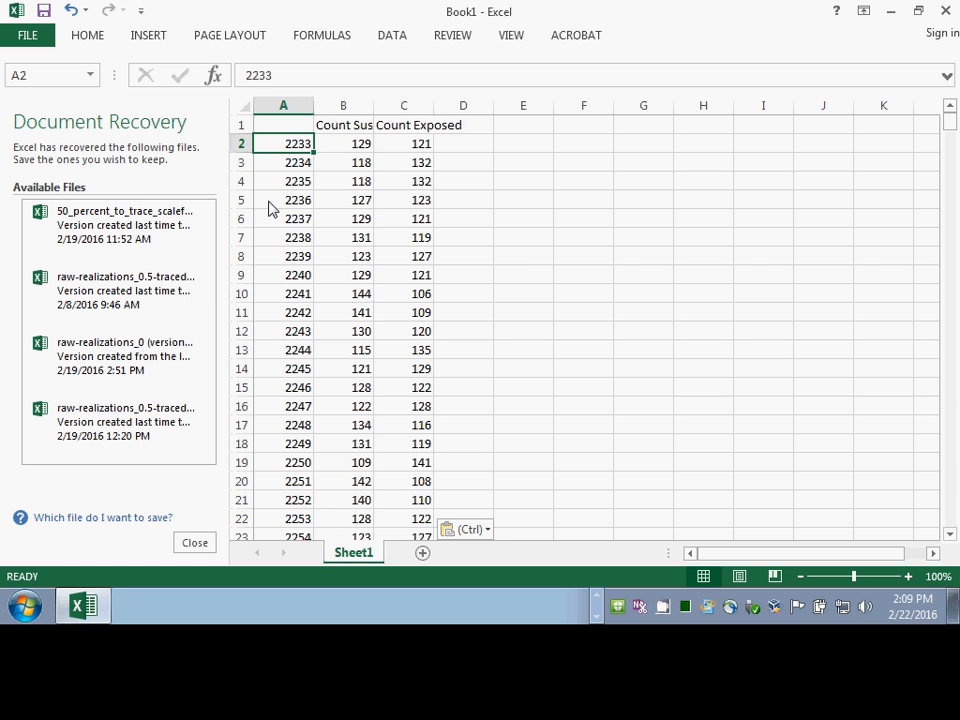
{"action": "key", "text": "ctrl+Down"}
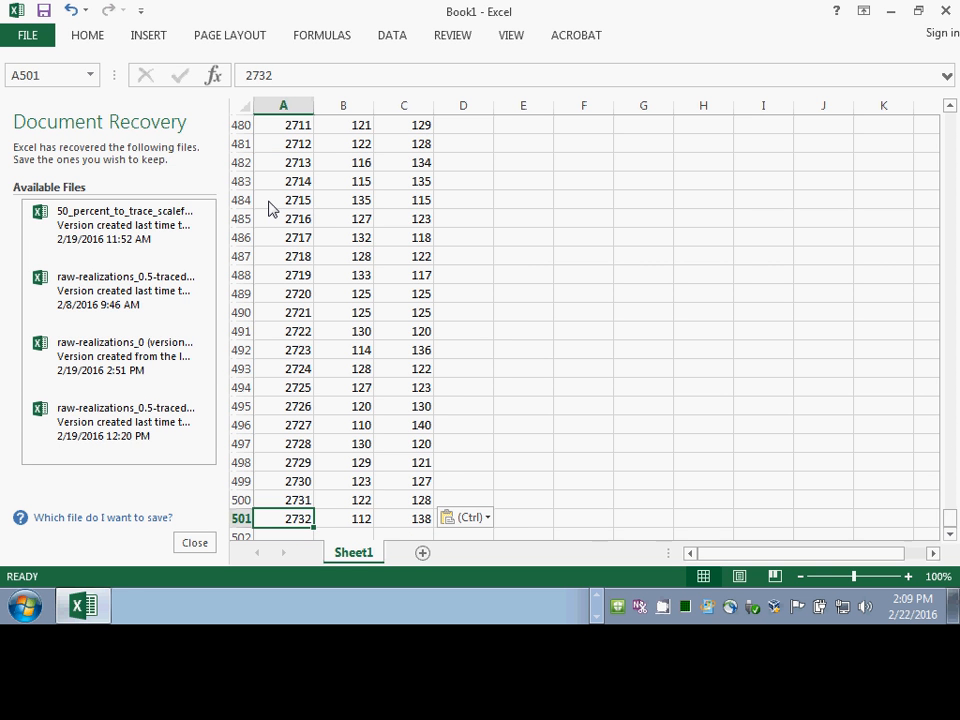
{"action": "key", "text": "ctrl+Home"}
{"action": "key", "text": "ctrl+Down"}
{"action": "key", "text": "ctrl+Home"}
{"action": "key", "text": "Down"}
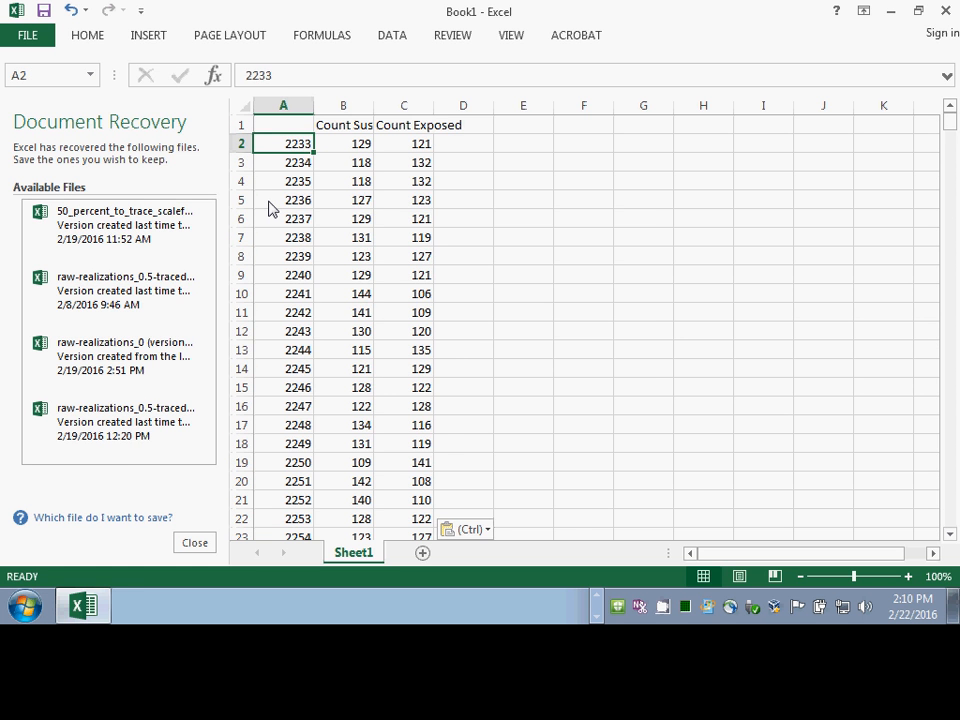
{"action": "key", "text": "alt+Tab"}
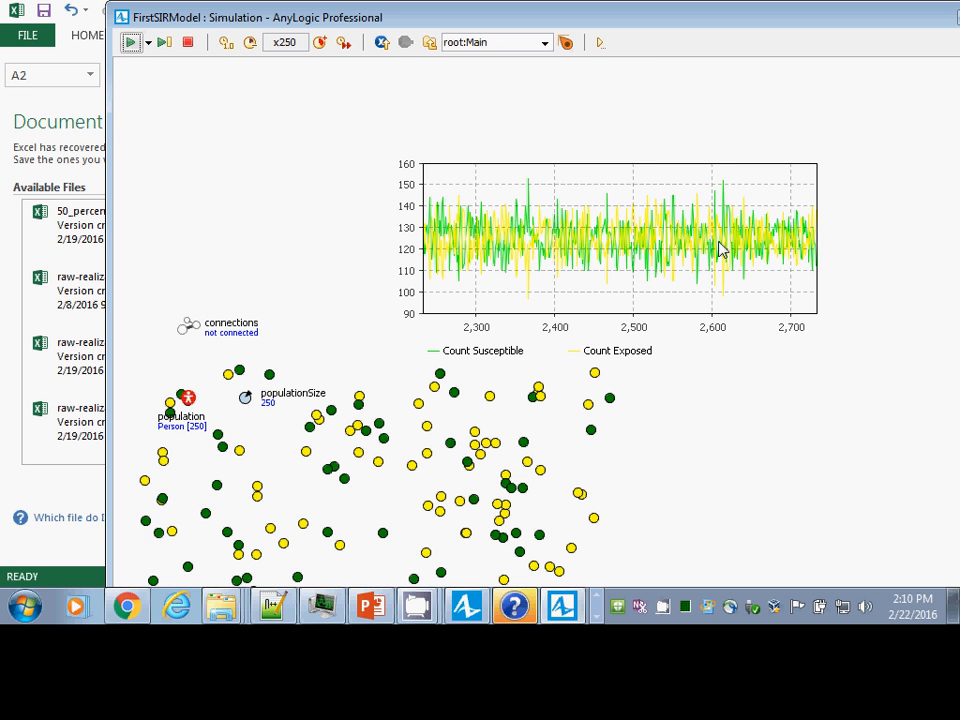
{"action": "key", "text": "alt+Tab"}
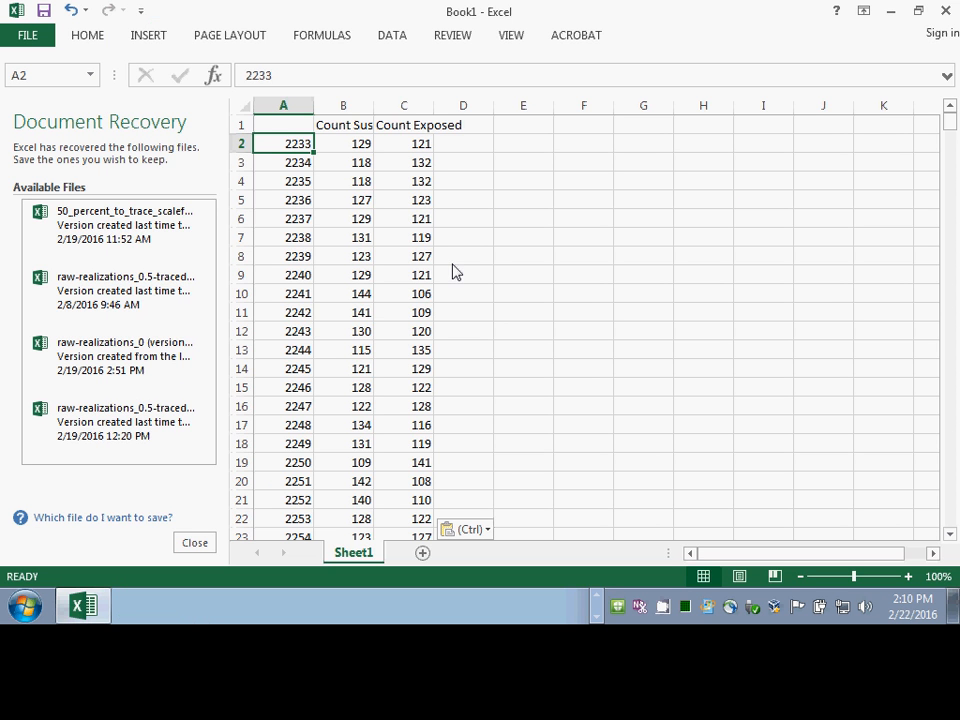
- Close the FirstSIRModel simulation window and return to the AnyLogic model editor
{"action": "key", "text": "alt+Tab"}
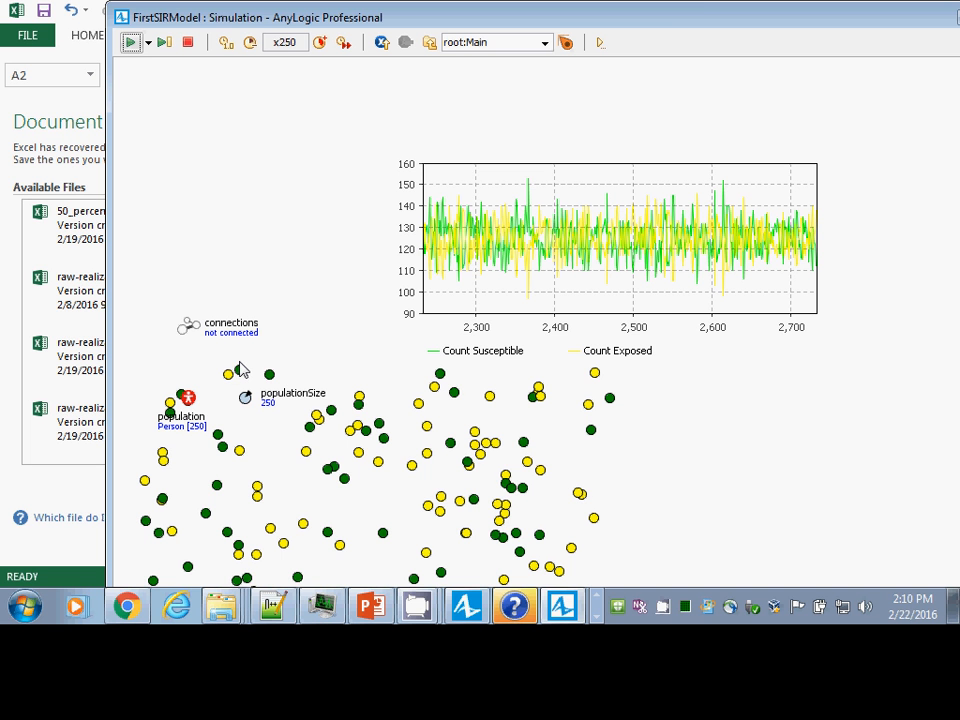
{"action": "left_click_drag", "start_coordinate": [911, 22], "coordinate": [722, 27]}
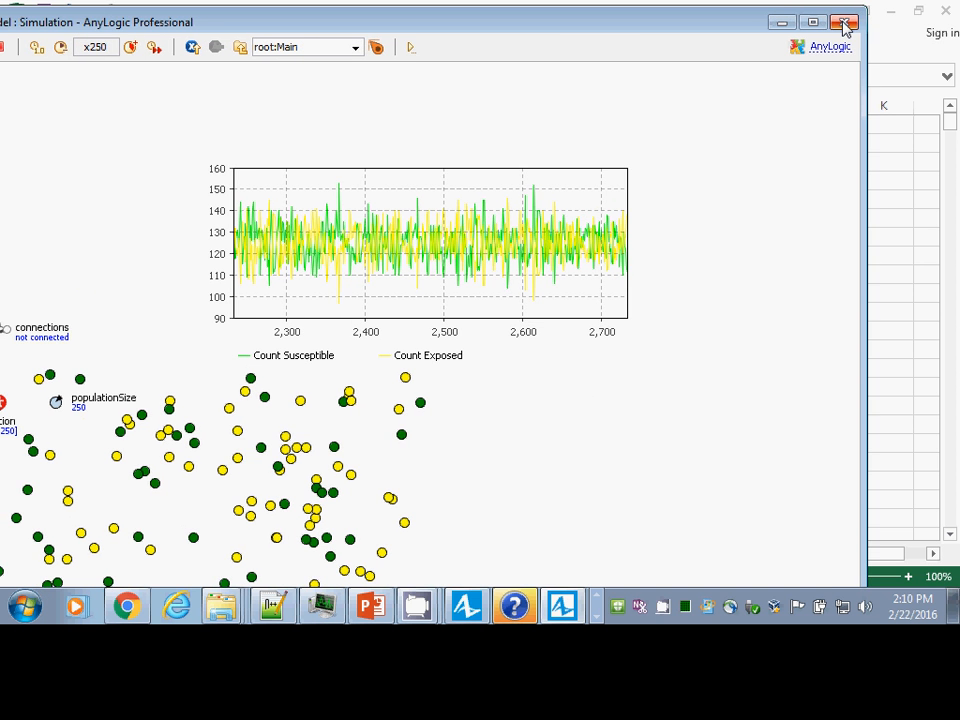
{"action": "left_click", "coordinate": [845, 23]}
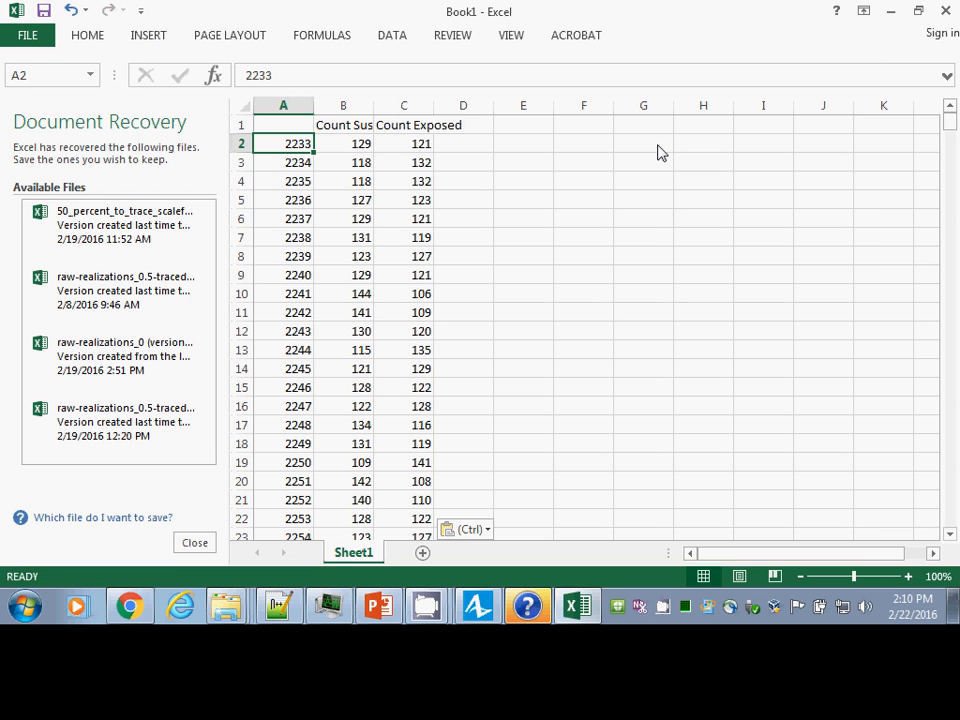
{"action": "key", "text": "alt+Tab"}
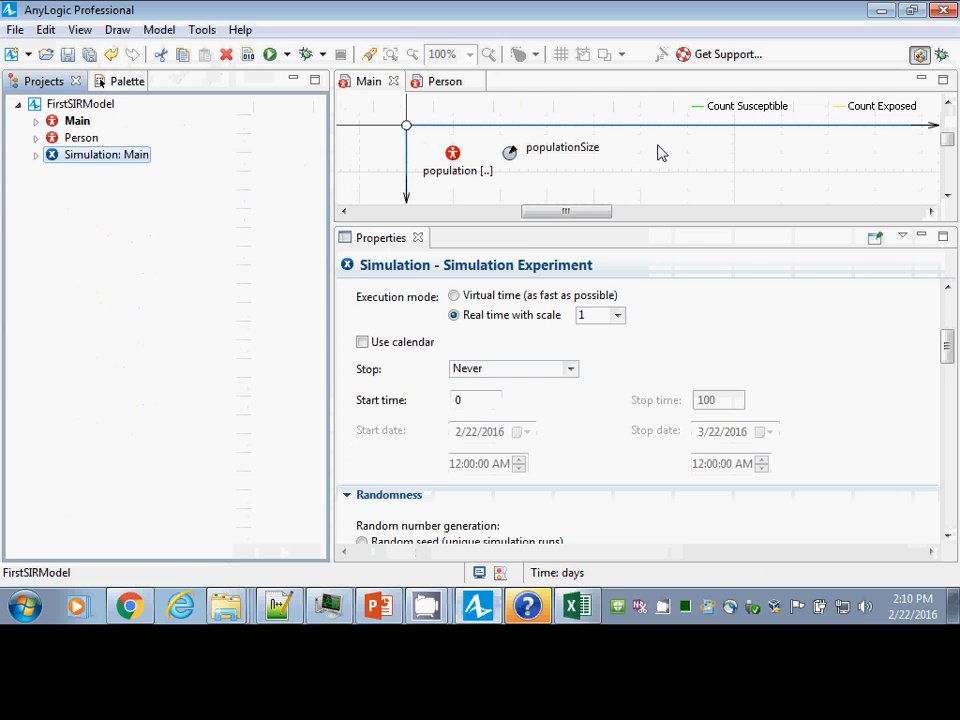
- Enlarge the diagram area and open the Person agent type at the free space below its Exposed state
{"action": "left_click_drag", "start_coordinate": [525, 232], "coordinate": [574, 362]}
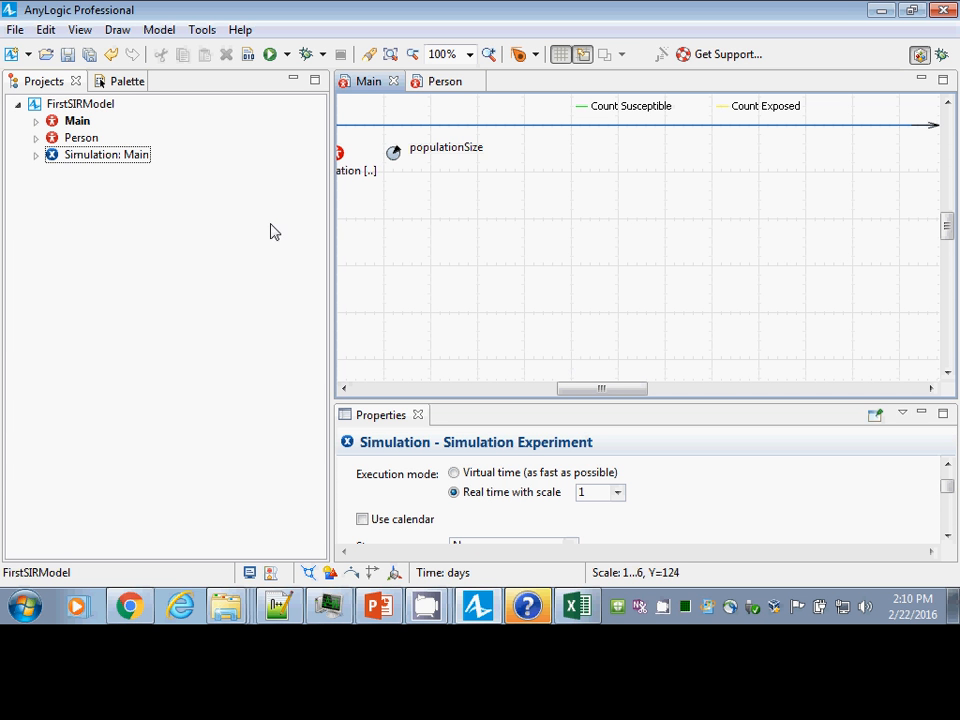
{"action": "double_click", "coordinate": [78, 140]}
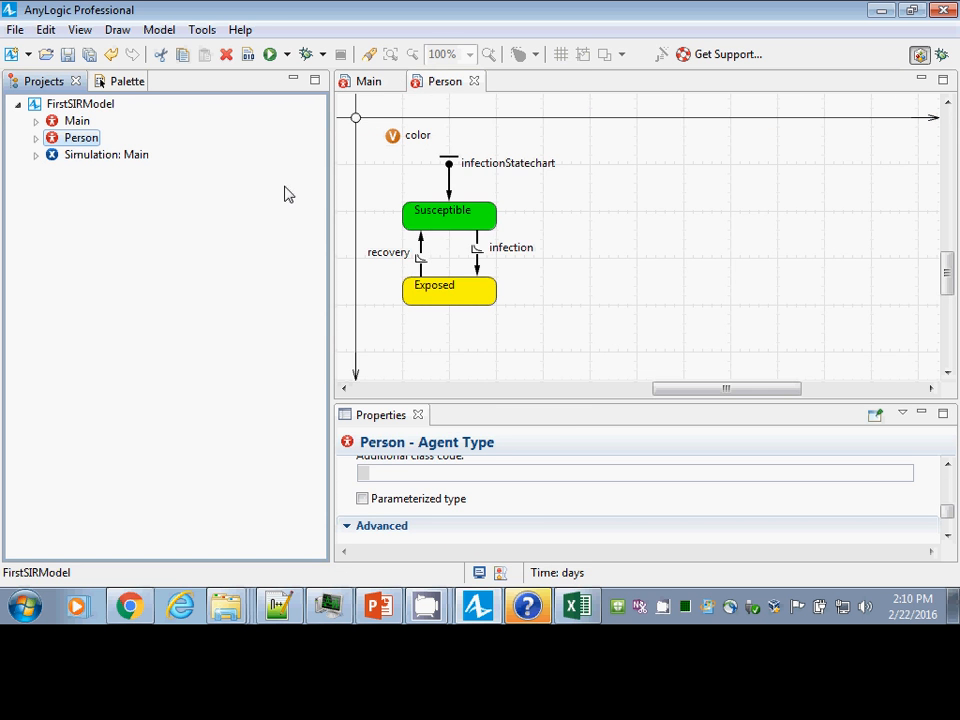
{"action": "left_click_drag", "start_coordinate": [946, 270], "coordinate": [948, 298]}
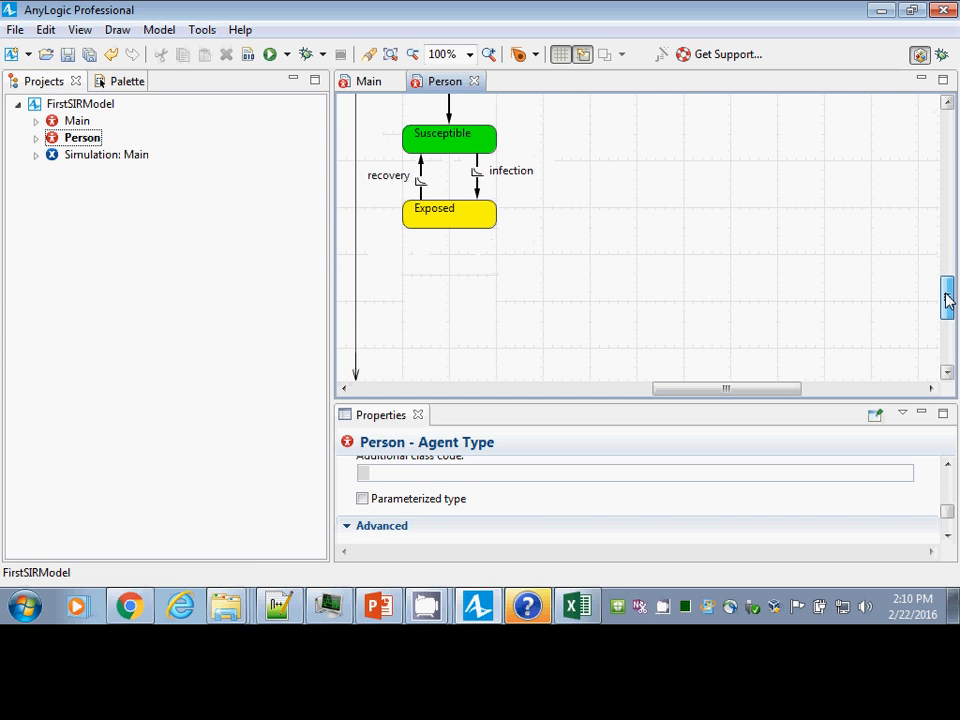
{"action": "left_click", "coordinate": [118, 84]}
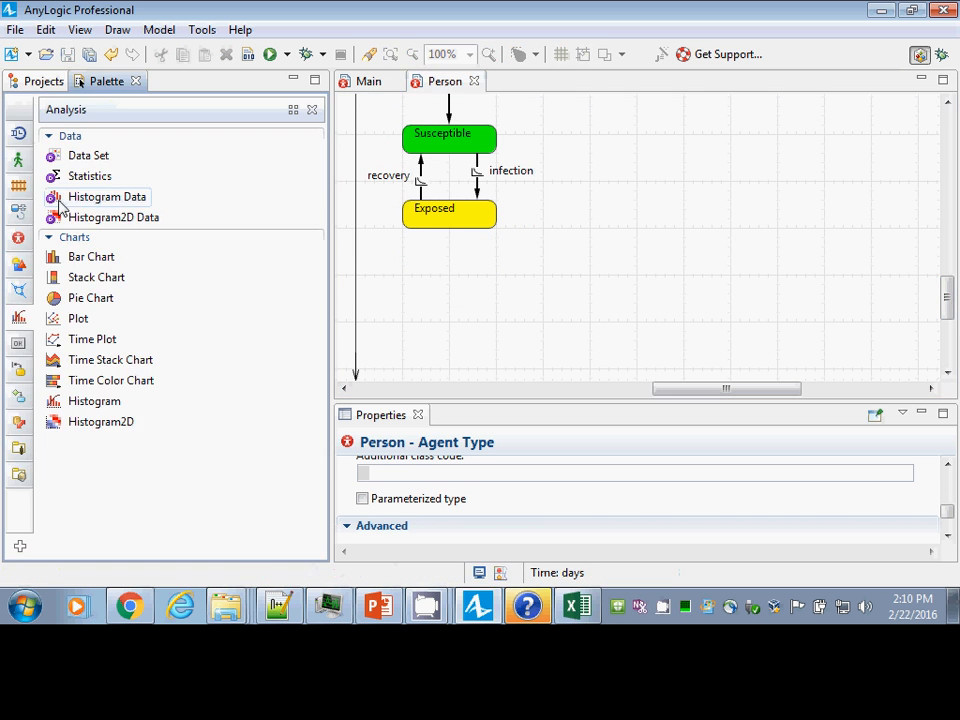
{"action": "left_click", "coordinate": [18, 238]}
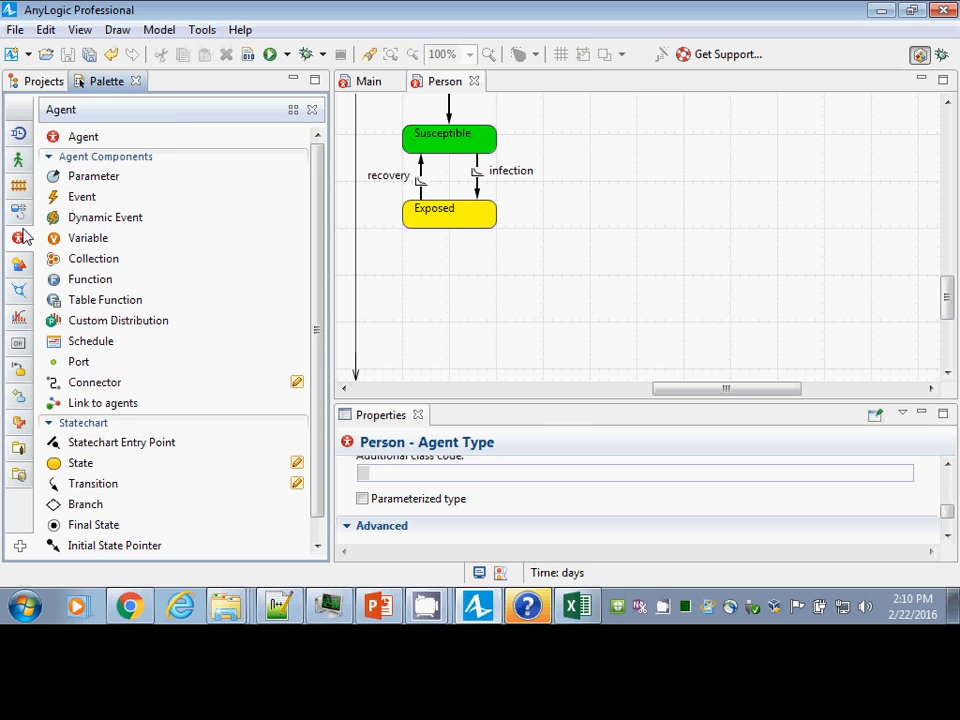
{"action": "left_click", "coordinate": [418, 270]}
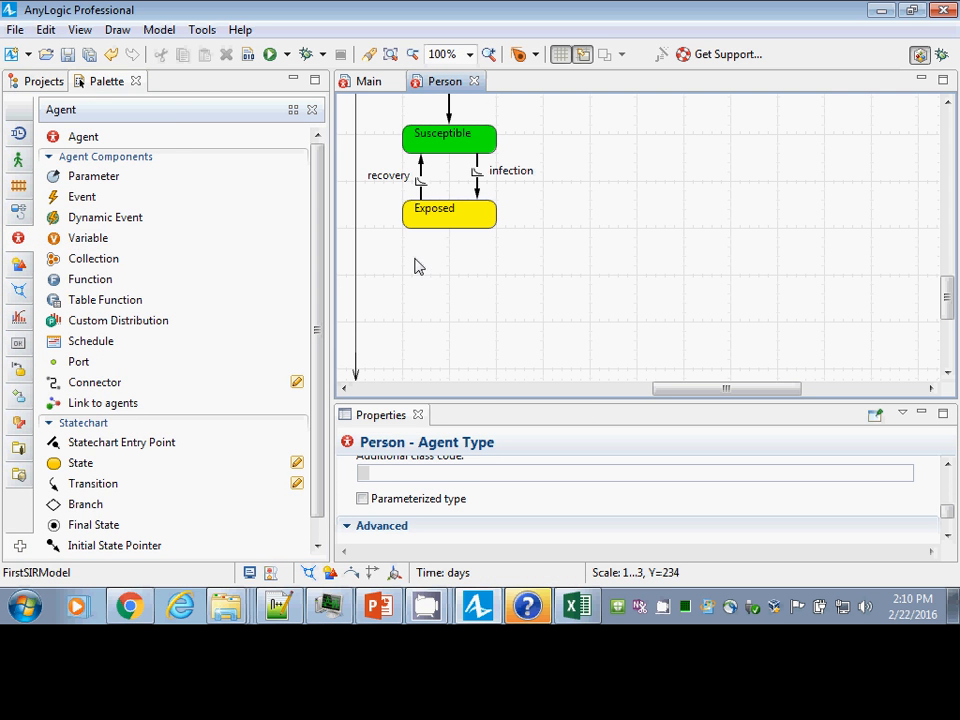
{"action": "left_click", "coordinate": [44, 82]}
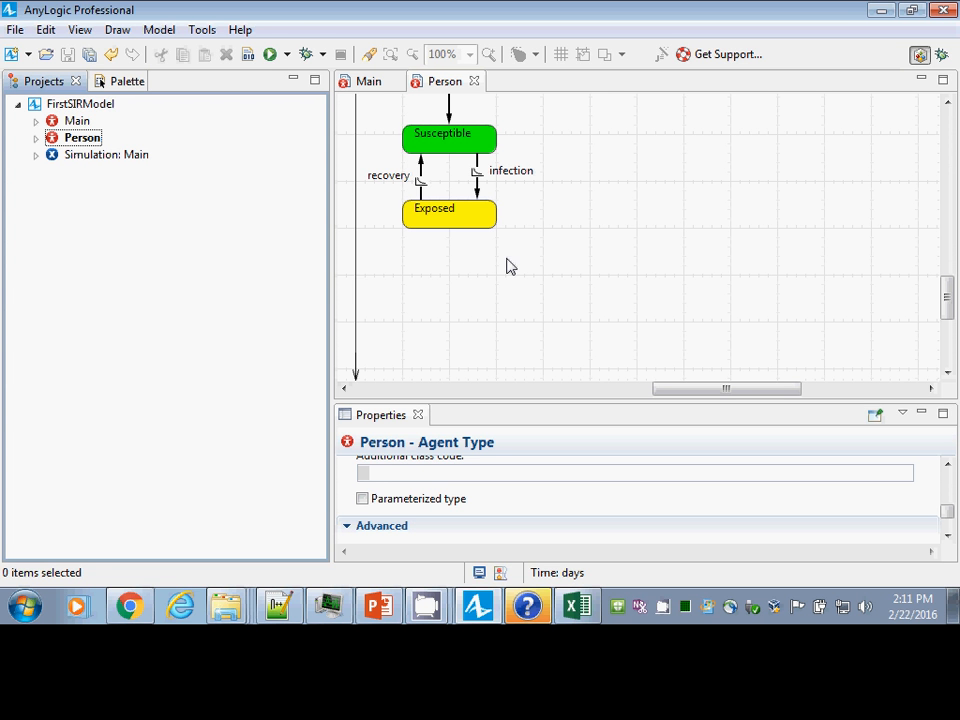
- Add a state named Infective below Exposed in Person's statechart and enlarge the area showing its properties
{"action": "left_click", "coordinate": [117, 81]}
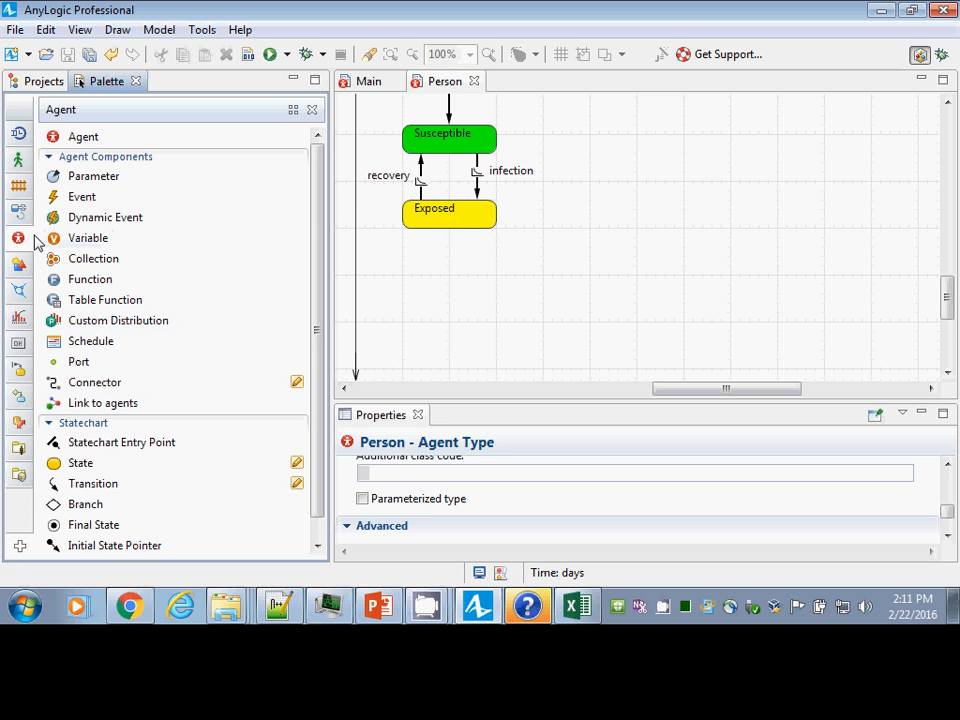
{"action": "left_click", "coordinate": [20, 370]}
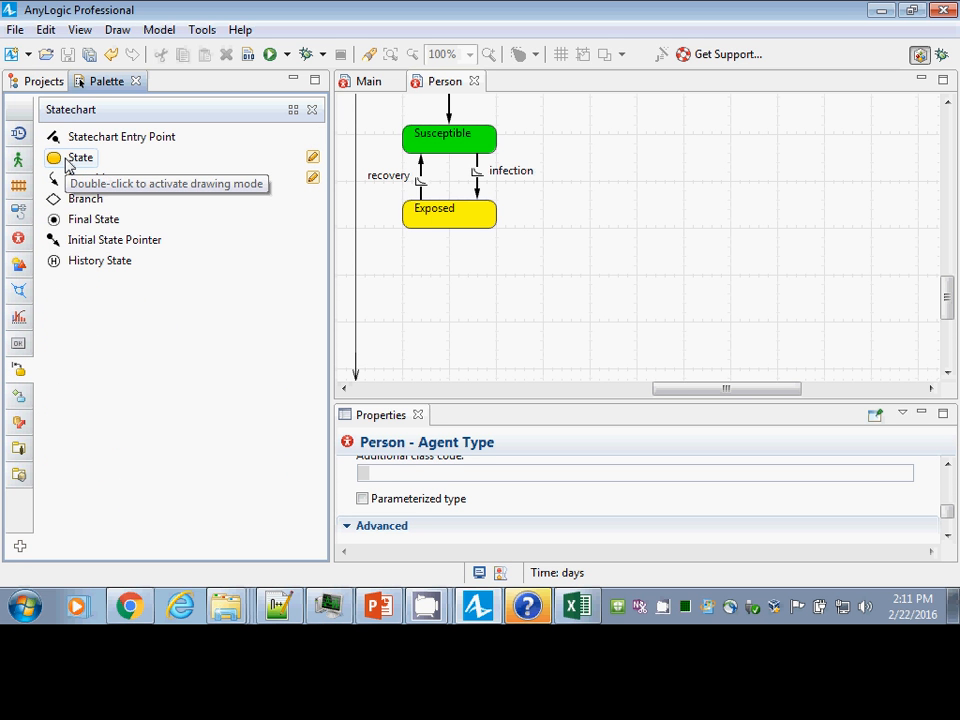
{"action": "left_click", "coordinate": [366, 82]}
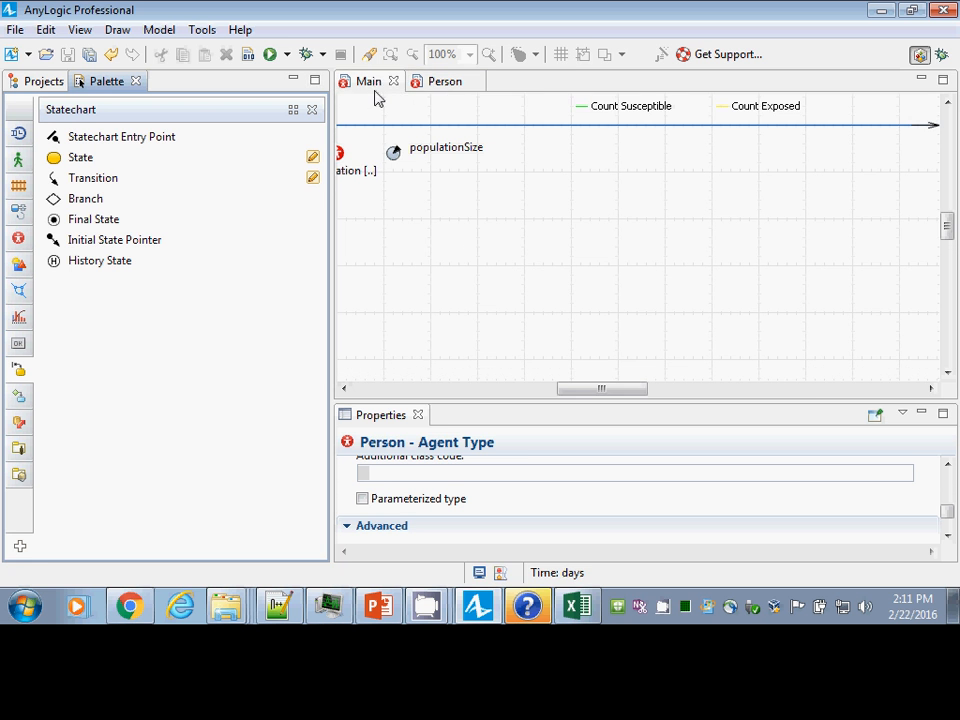
{"action": "left_click", "coordinate": [445, 82]}
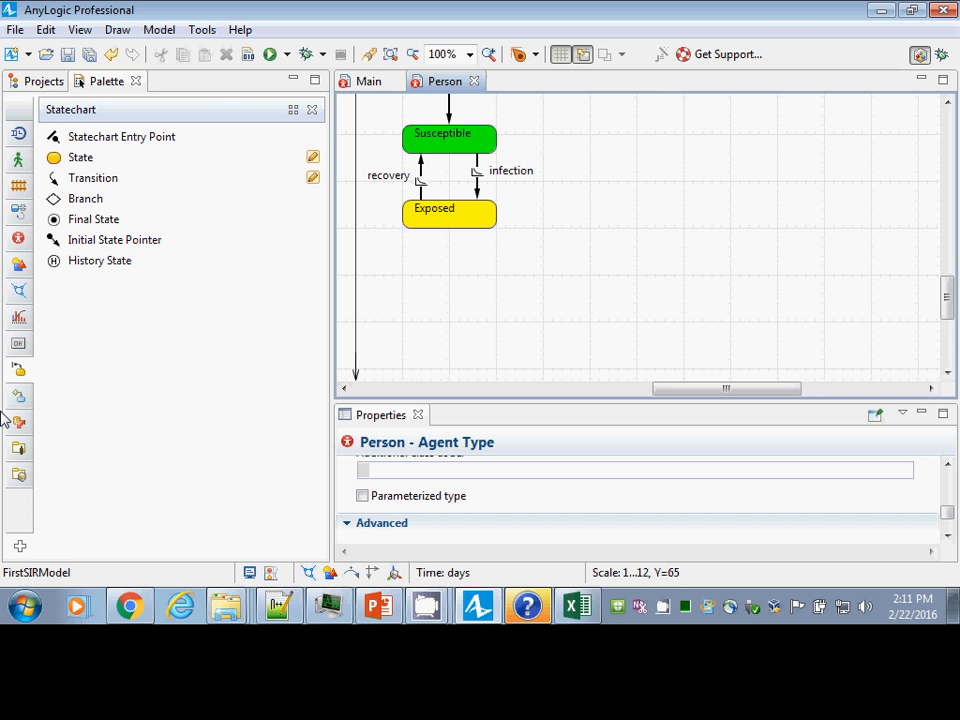
{"action": "left_click_drag", "start_coordinate": [78, 160], "coordinate": [403, 280]}
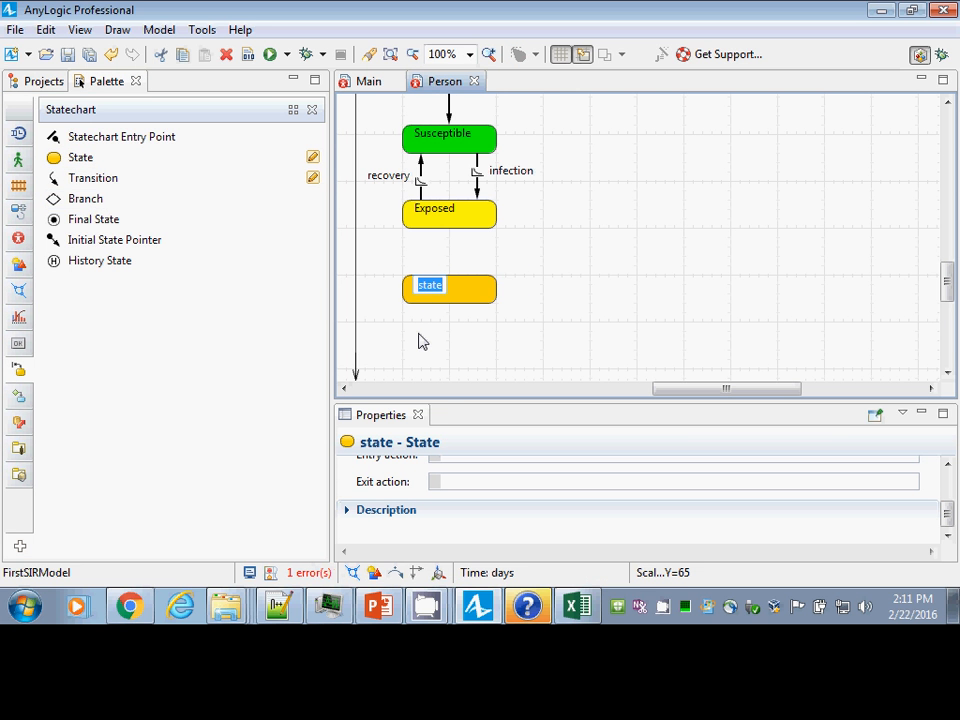
{"action": "type", "text": "Infective"}
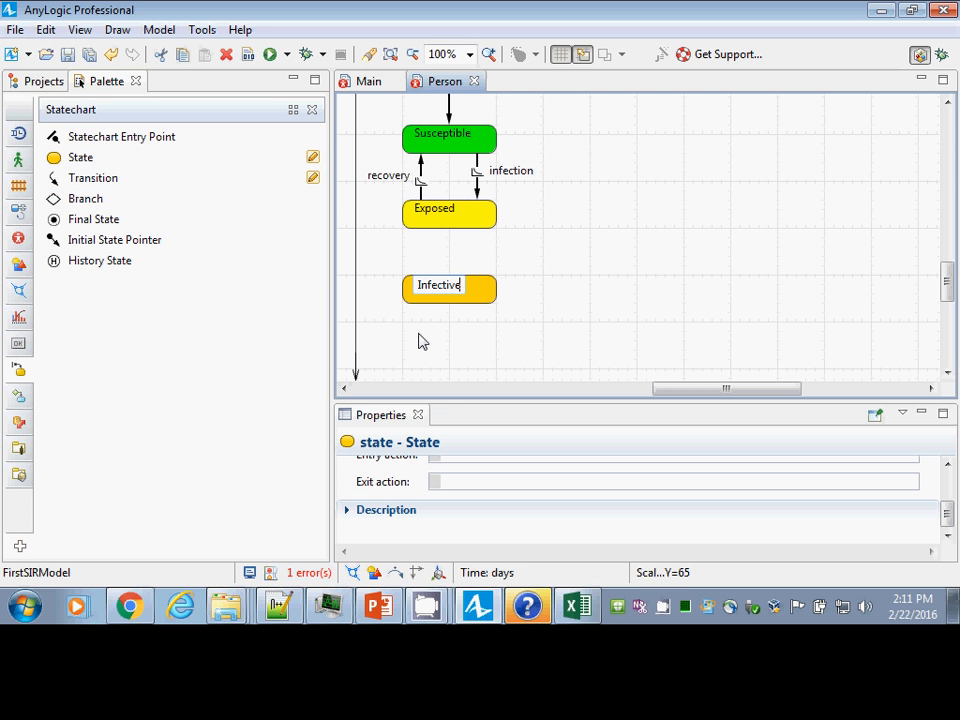
{"action": "key", "text": "Return"}
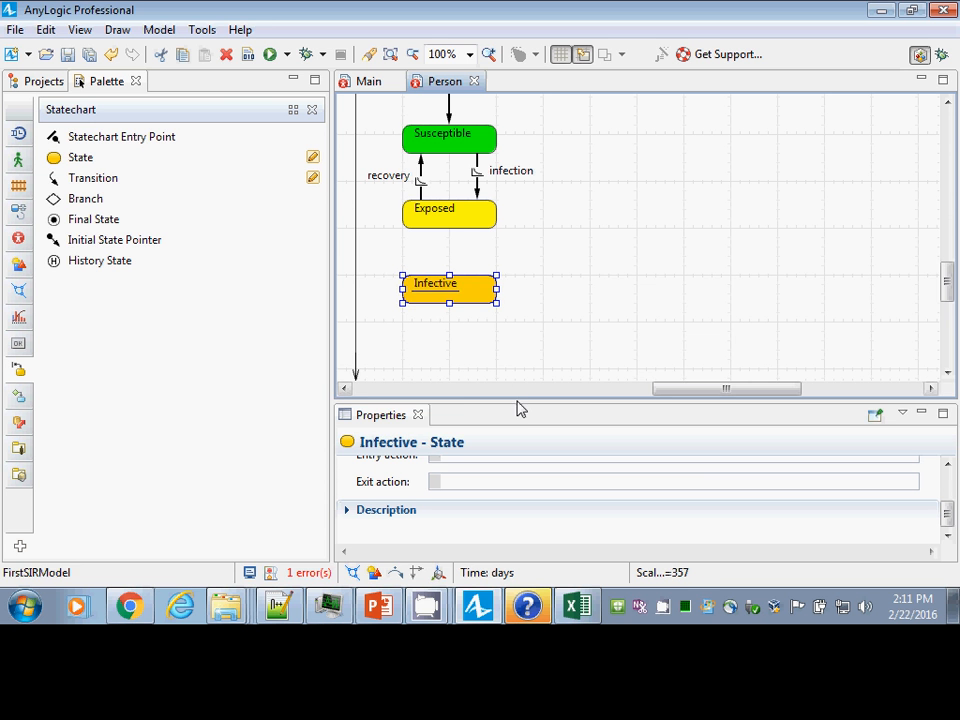
{"action": "left_click_drag", "start_coordinate": [516, 407], "coordinate": [528, 340]}
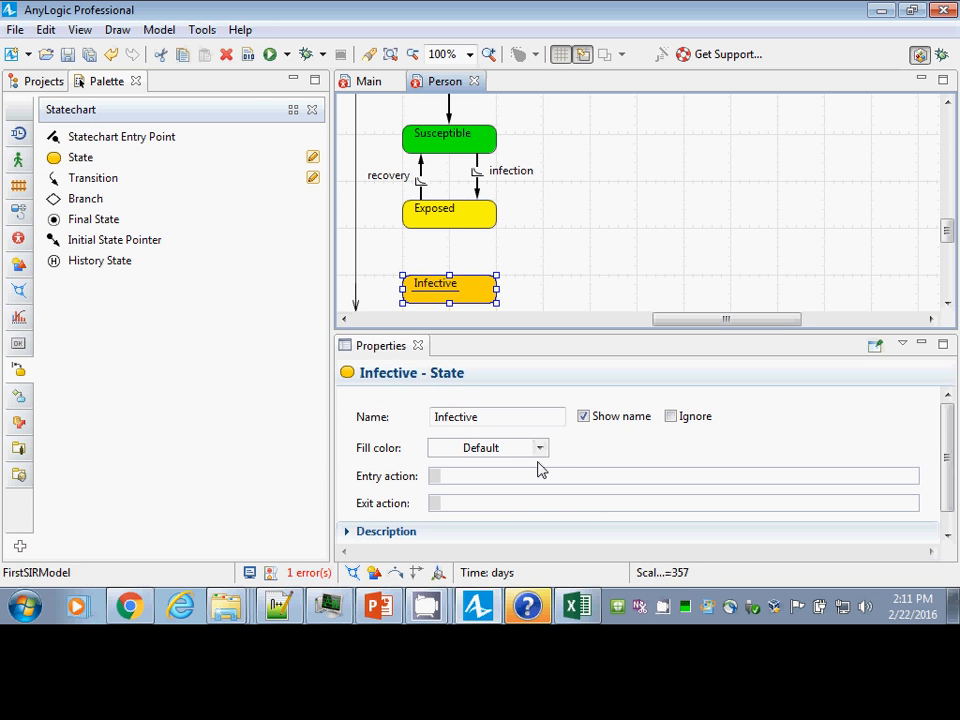
- Set the Infective state's fill color to red and save the model
{"action": "left_click", "coordinate": [540, 447]}
{"action": "left_click", "coordinate": [444, 492]}
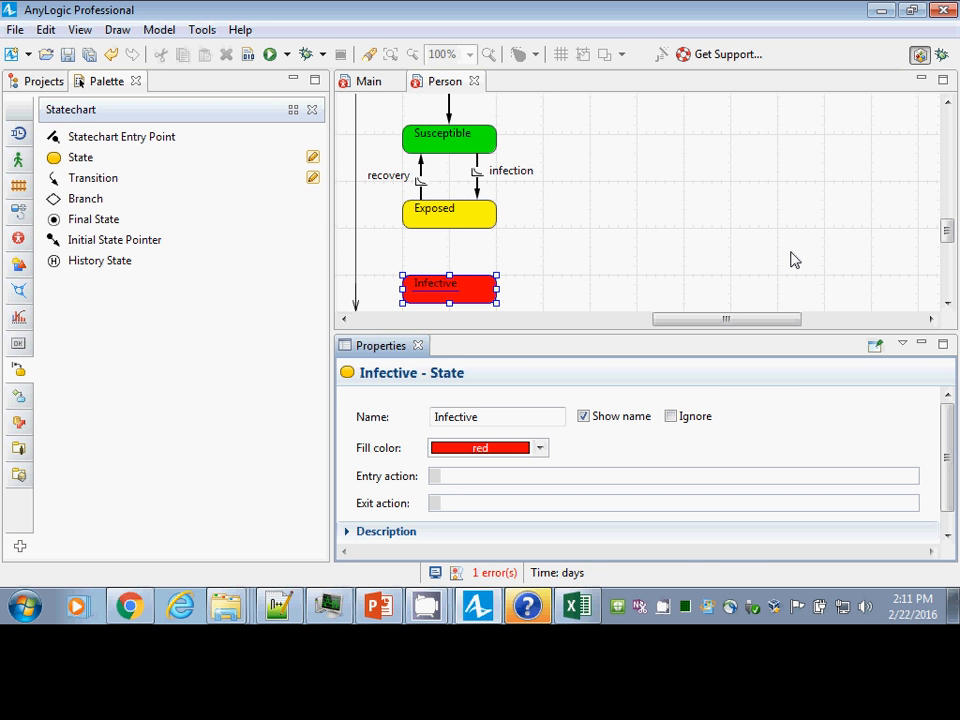
{"action": "key", "text": "ctrl+s"}
- Add a transition named becomingInfective from Exposed to Infective, show its name beside the arrow, and save the model
{"action": "left_click_drag", "start_coordinate": [93, 178], "coordinate": [478, 232]}
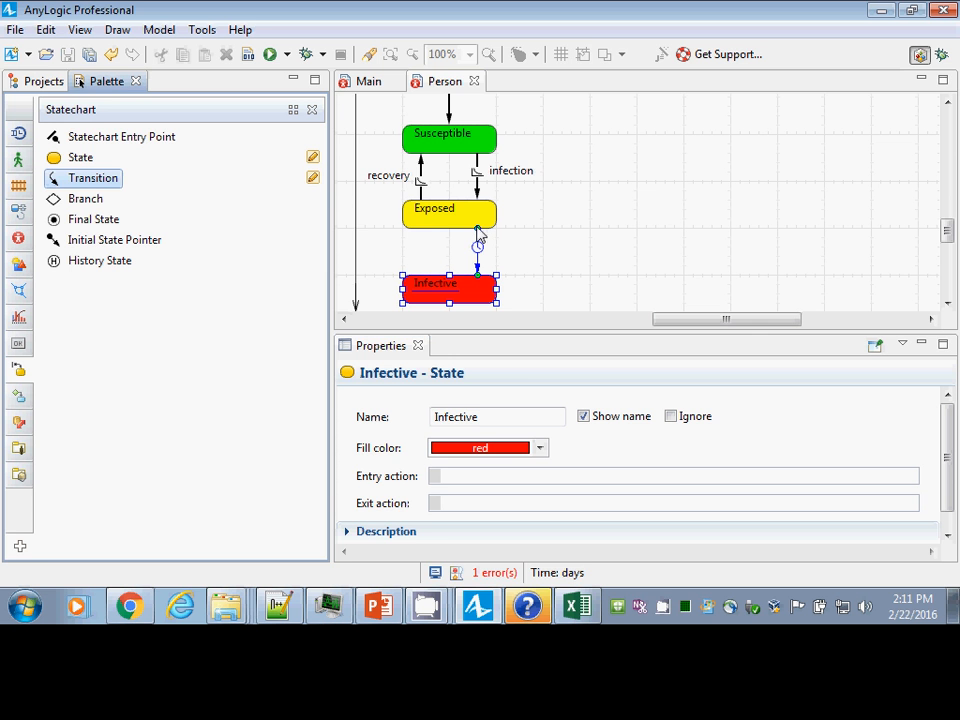
{"action": "left_click", "coordinate": [458, 281]}
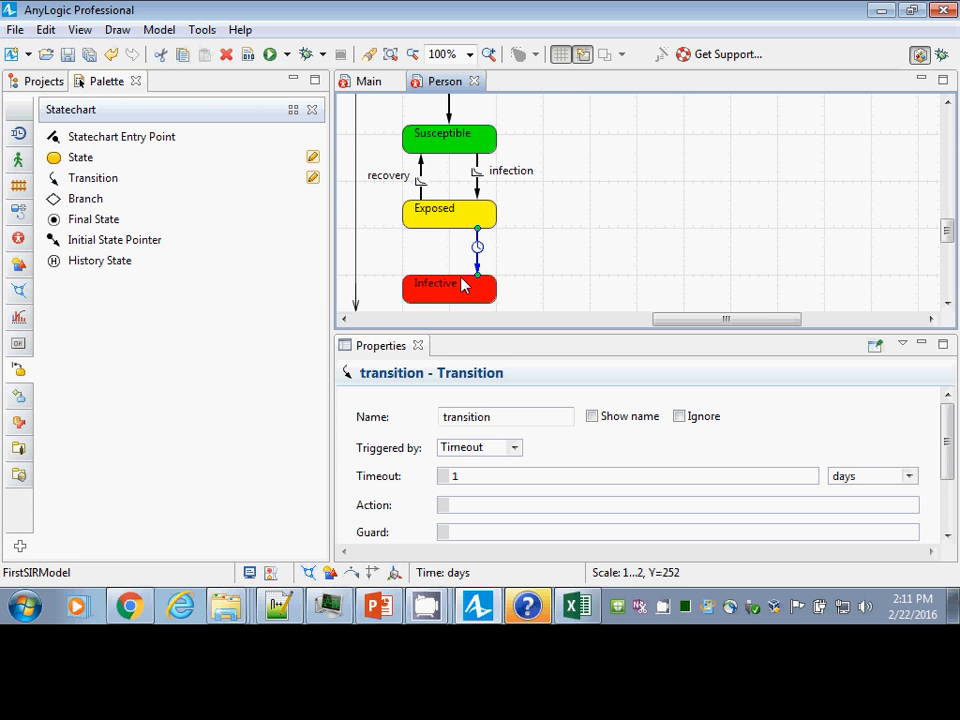
{"action": "left_click", "coordinate": [362, 418]}
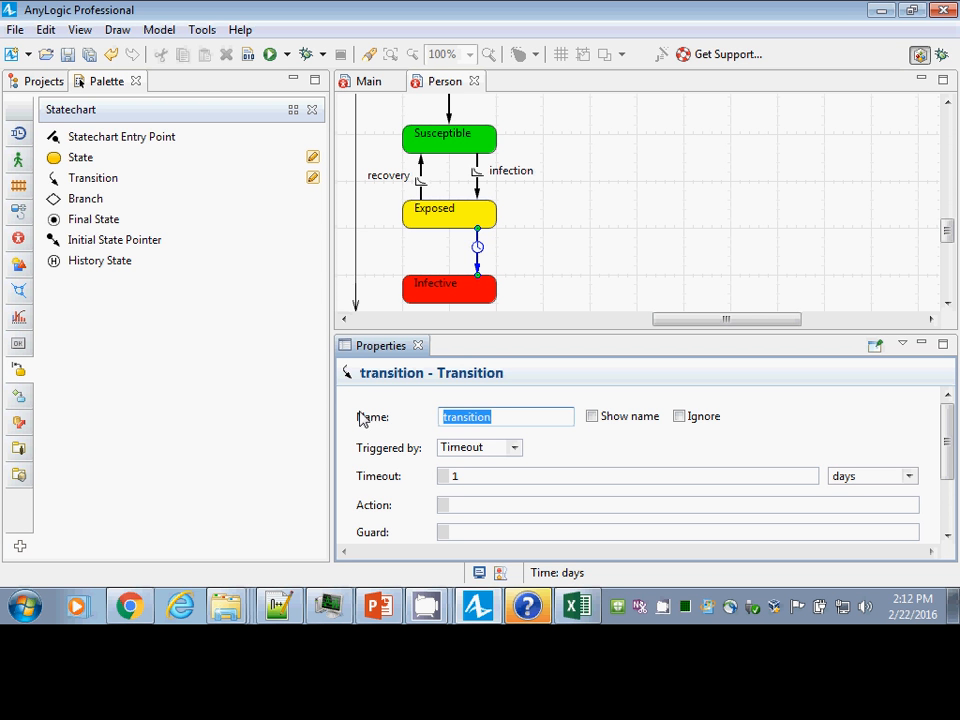
{"action": "type", "text": "becomingInfective"}
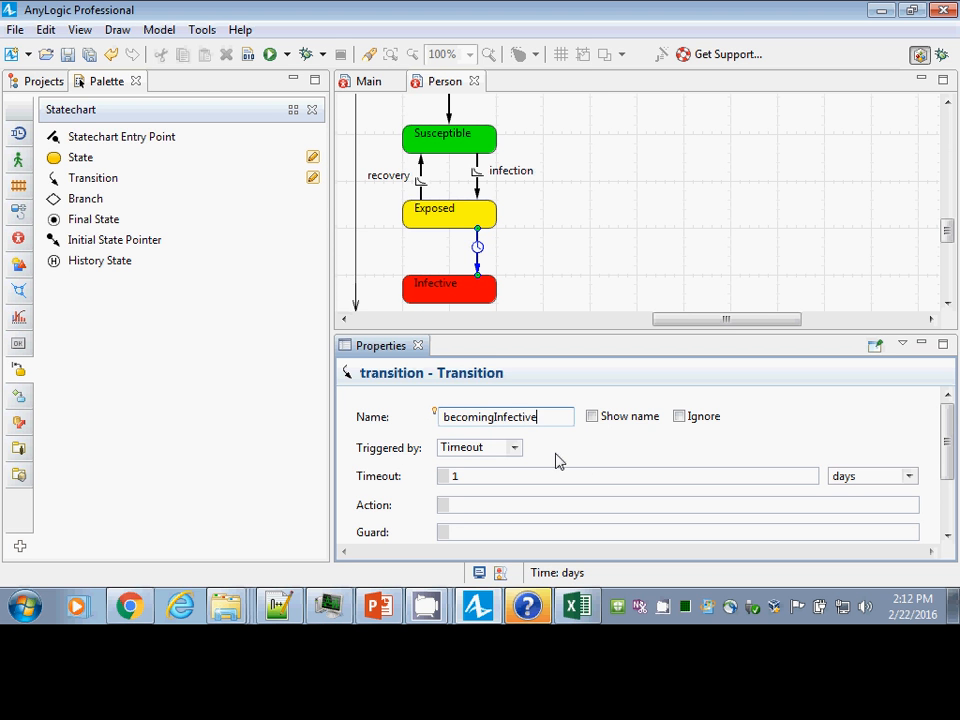
{"action": "left_click", "coordinate": [595, 417]}
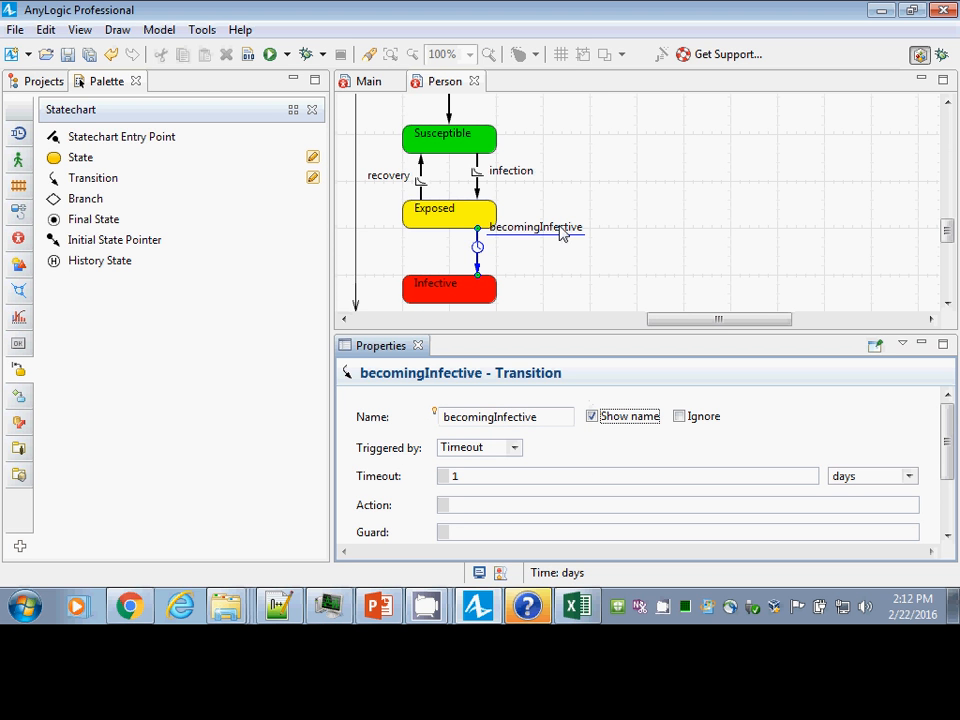
{"action": "left_click_drag", "start_coordinate": [562, 233], "coordinate": [556, 254]}
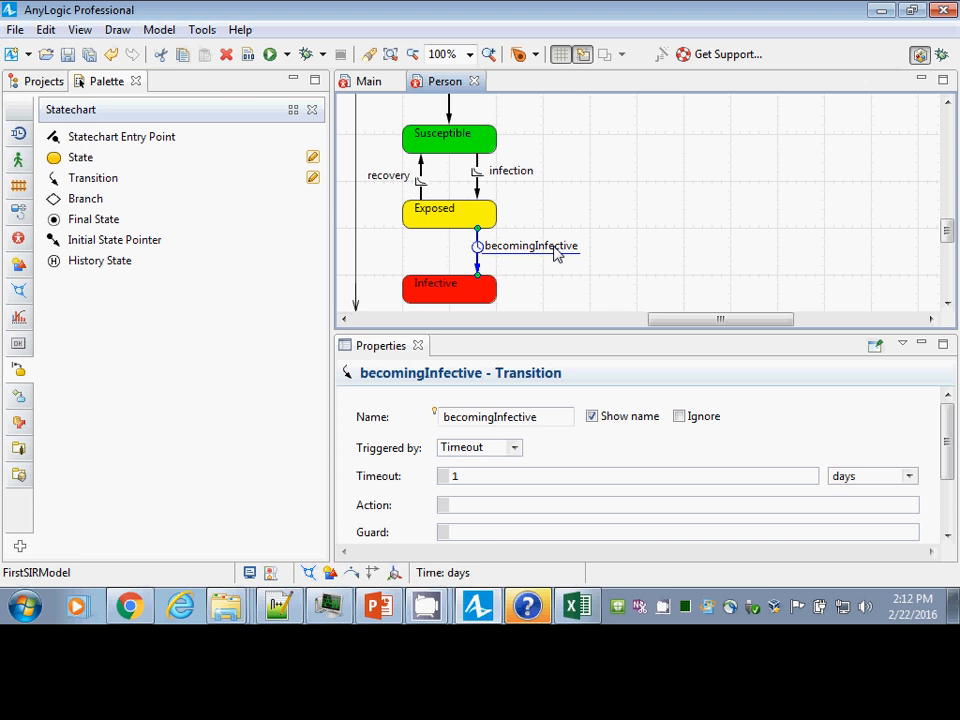
{"action": "key", "text": "ctrl+s"}
- Rename the transition between Exposed and Infective as completingLatency
{"action": "left_click", "coordinate": [480, 424]}
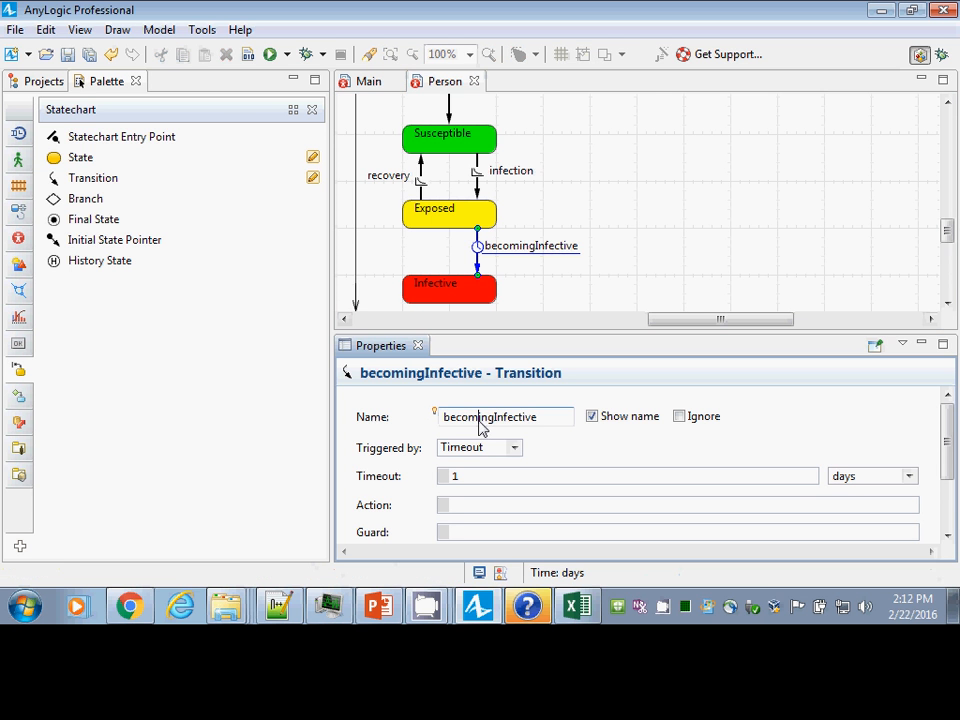
{"action": "double_click", "coordinate": [480, 424]}
{"action": "type", "text": "latentingL"}
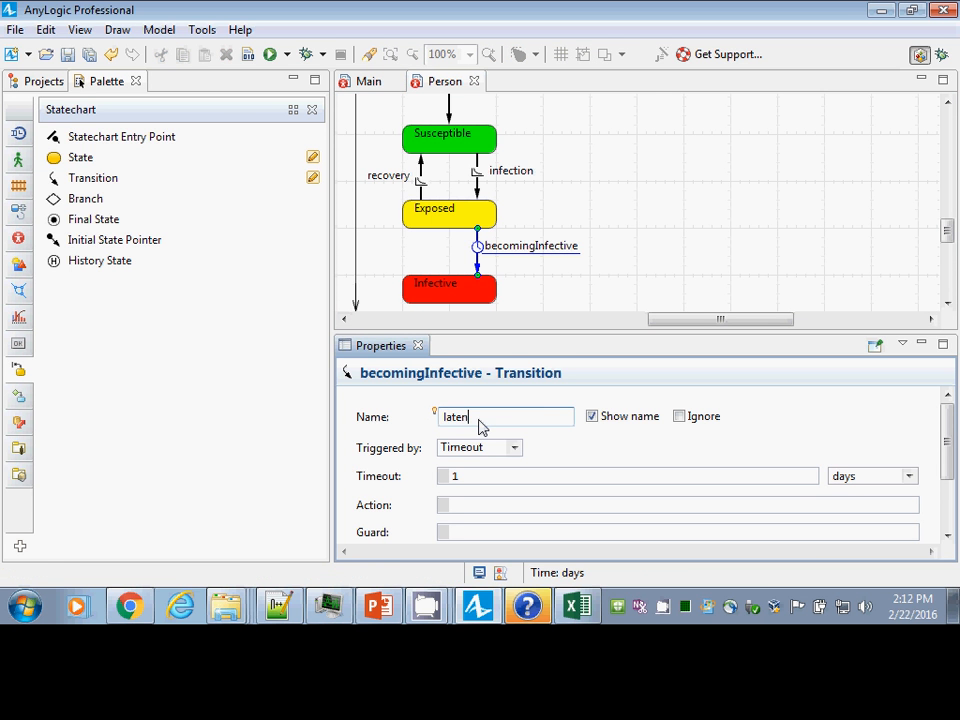
{"action": "key", "text": "BackSpace"}
{"action": "key", "text": "BackSpace"}
{"action": "key", "text": "BackSpace"}
{"action": "key", "text": "BackSpace"}
{"action": "key", "text": "BackSpace"}
{"action": "key", "text": "BackSpace"}
{"action": "key", "text": "BackSpace"}
{"action": "key", "text": "BackSpace"}
{"action": "key", "text": "BackSpace"}
{"action": "key", "text": "BackSpace"}
{"action": "type", "text": "p"}
{"action": "key", "text": "BackSpace"}
{"action": "type", "text": "completinga"}
{"action": "key", "text": "BackSpace"}
{"action": "type", "text": "Latency"}
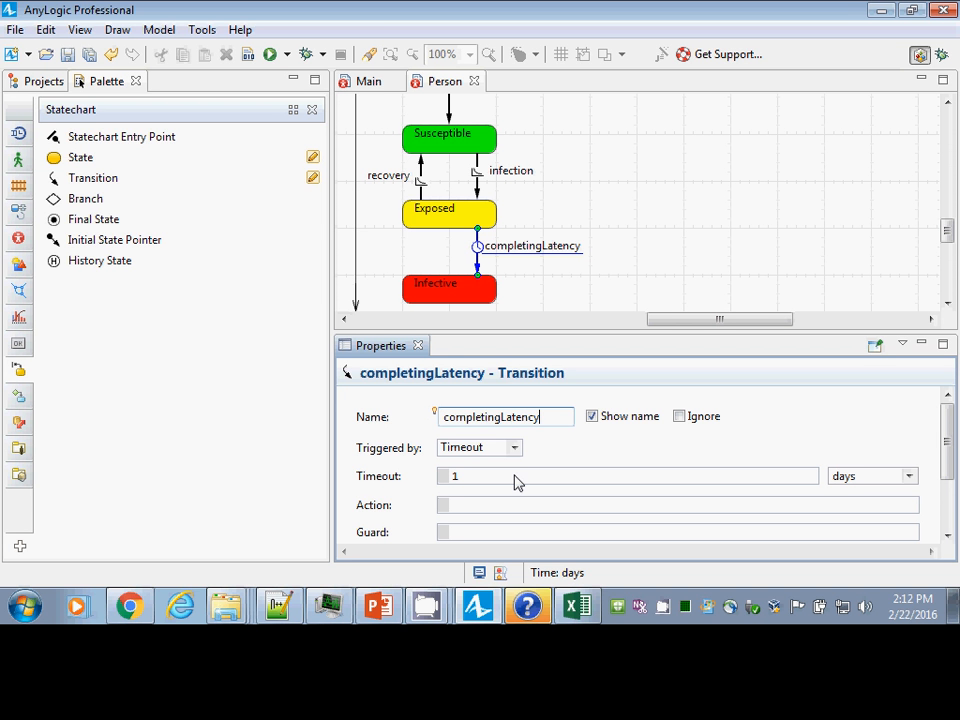
- Set the completingLatency transition's timeout to 3 days and save the model
{"action": "left_click", "coordinate": [472, 478]}
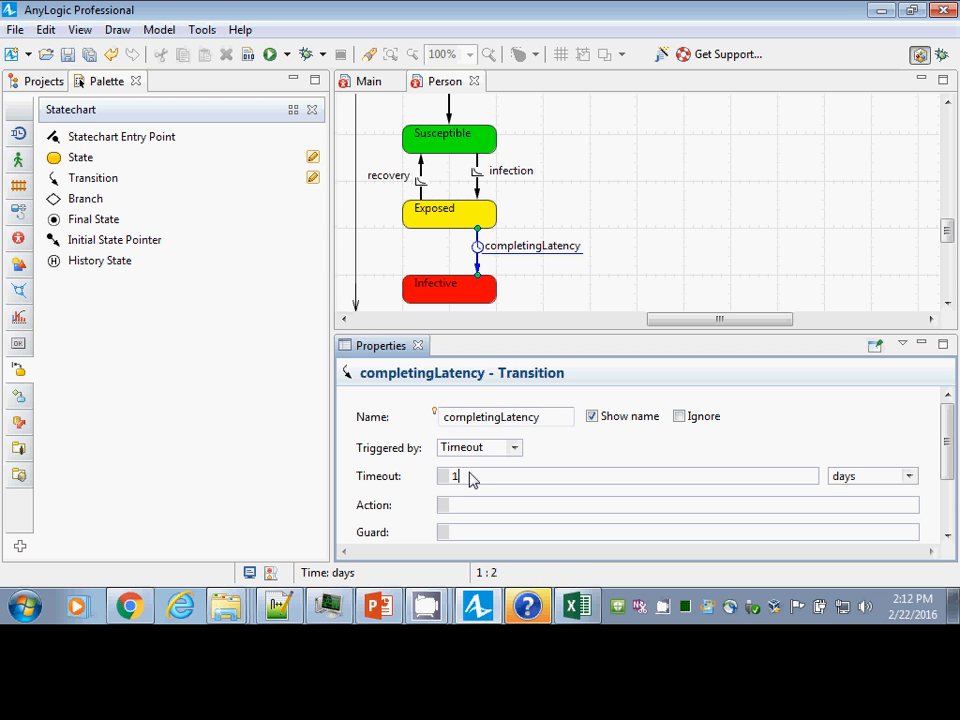
{"action": "key", "text": "BackSpace"}
{"action": "type", "text": "3"}
{"action": "key", "text": "ctrl+s"}
{"action": "left_click_drag", "start_coordinate": [80, 180], "coordinate": [591, 176]}
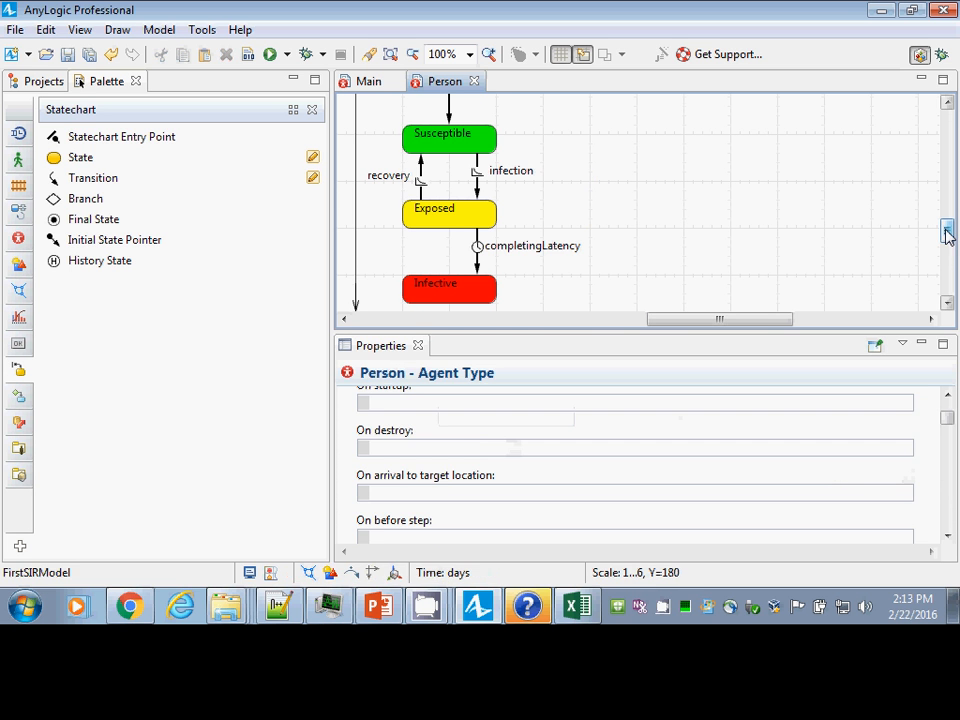
{"action": "left_click_drag", "start_coordinate": [945, 231], "coordinate": [950, 253]}
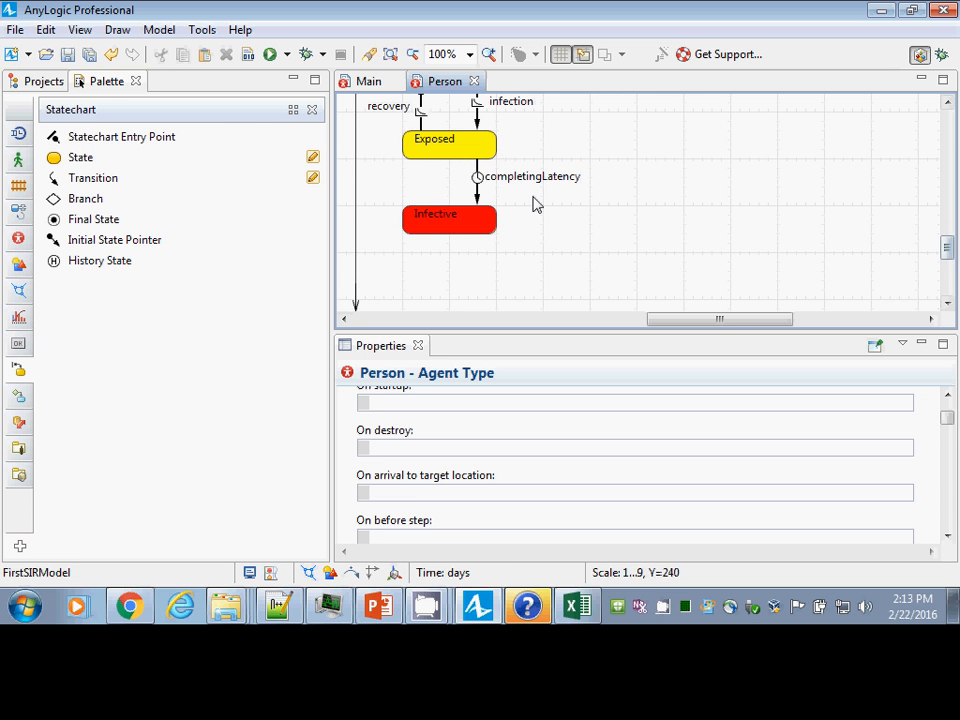
{"action": "left_click_drag", "start_coordinate": [54, 157], "coordinate": [400, 287]}
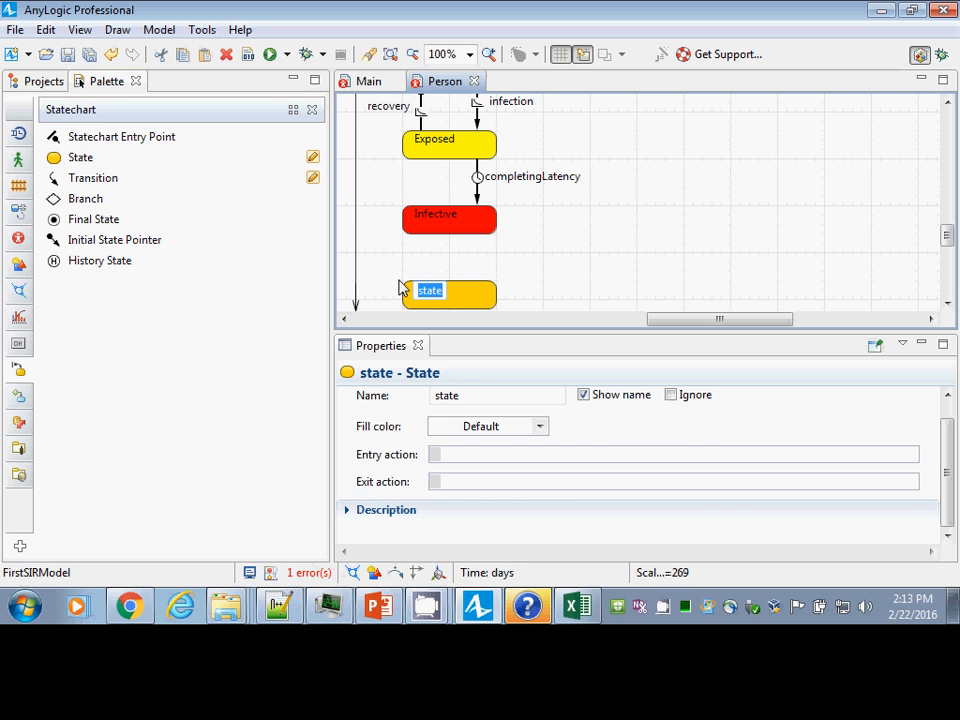
{"action": "key", "text": "Return"}
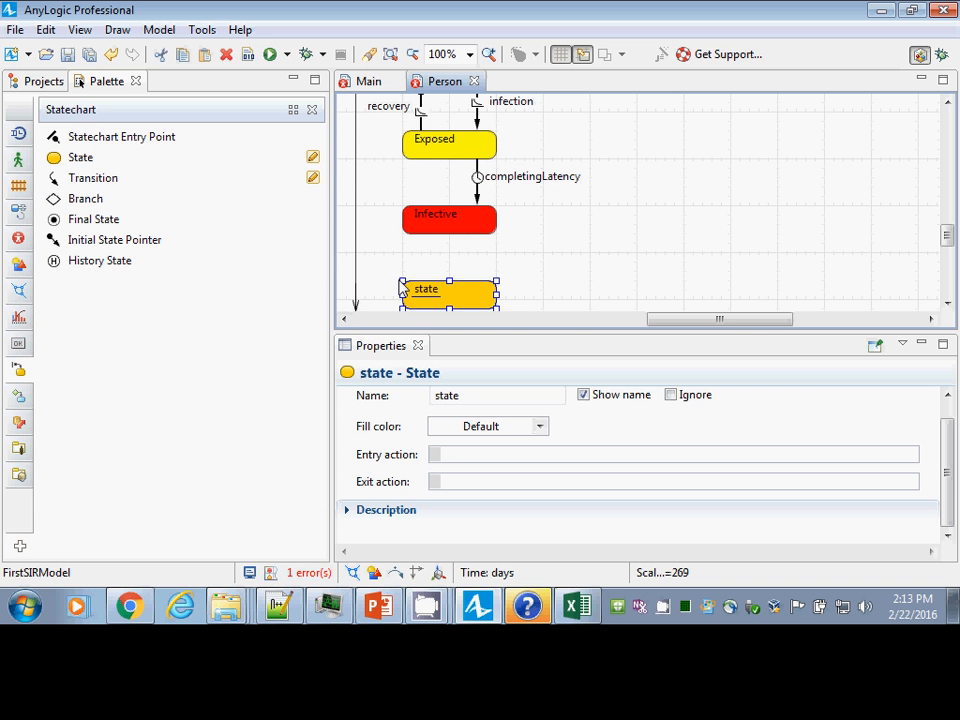
{"action": "key", "text": "Delete"}
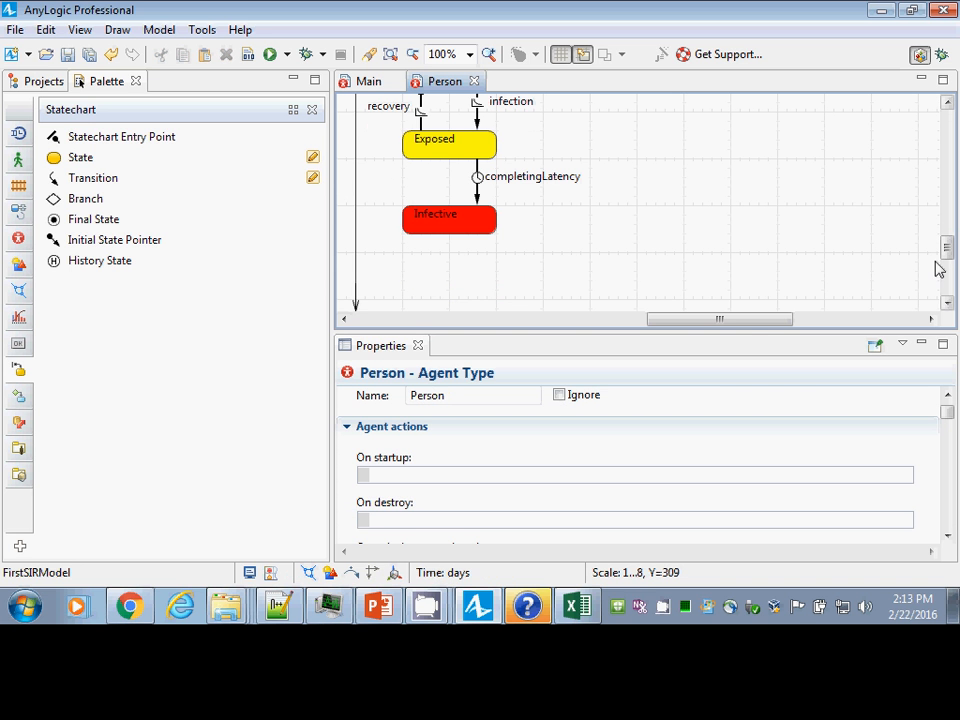
- Reattach the recovery transition's start from Exposed to Infective and bend its line with two points around the Exposed state
{"action": "scroll", "coordinate": [946, 255], "scroll_direction": "up", "scroll_amount": 1}
{"action": "left_click_drag", "start_coordinate": [946, 255], "coordinate": [945, 242]}
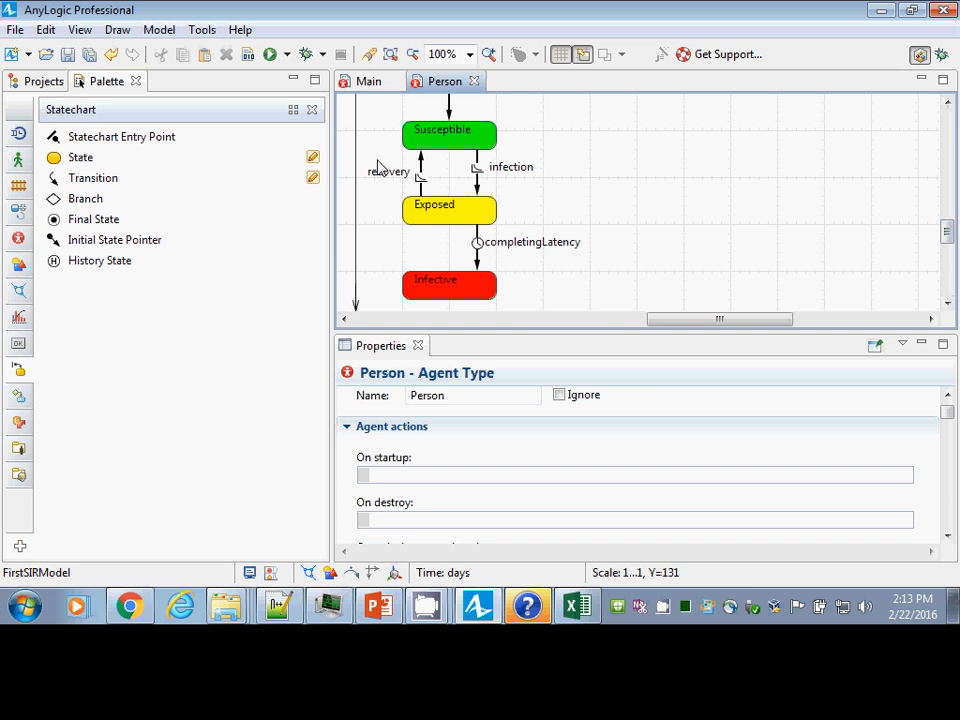
{"action": "left_click", "coordinate": [419, 177]}
{"action": "left_click_drag", "start_coordinate": [420, 197], "coordinate": [420, 272]}
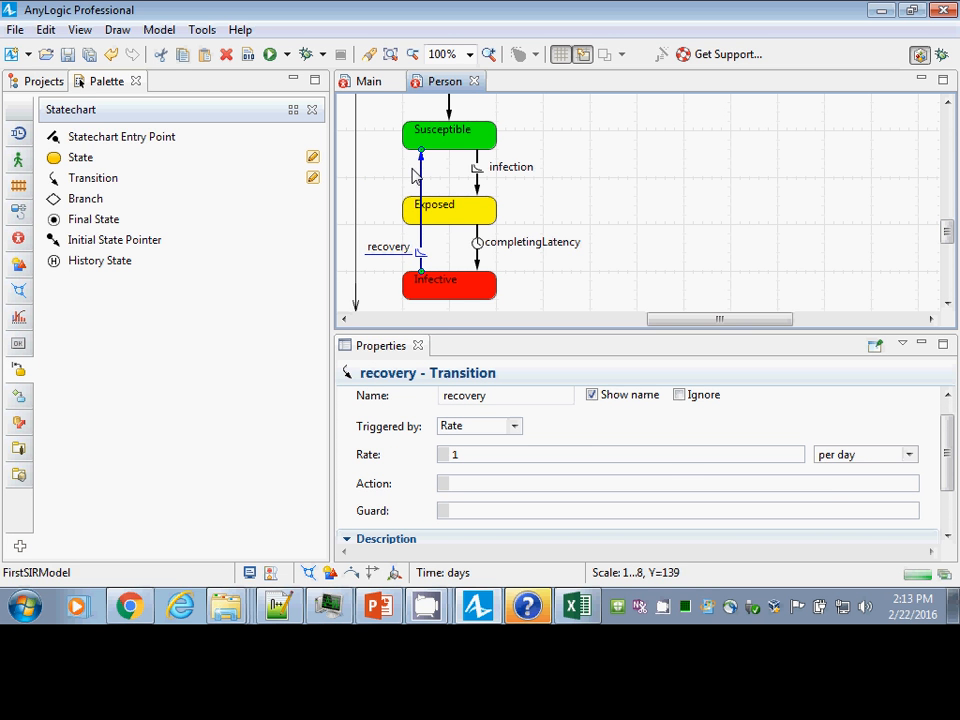
{"action": "left_click_drag", "start_coordinate": [421, 180], "coordinate": [356, 179]}
{"action": "double_click", "coordinate": [395, 248]}
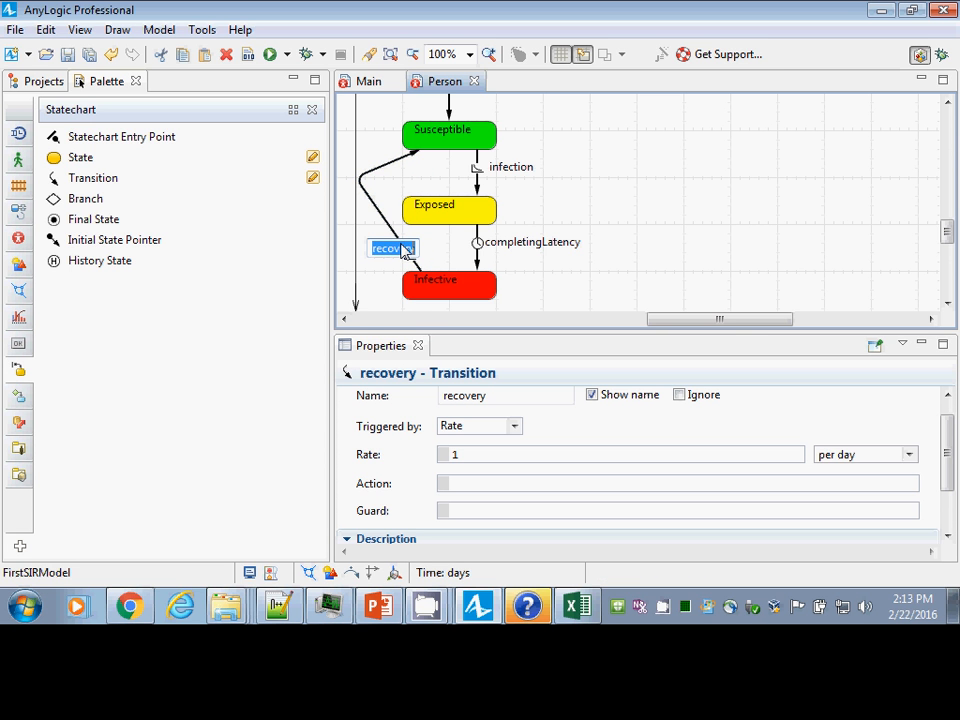
{"action": "left_click", "coordinate": [394, 236]}
{"action": "double_click", "coordinate": [394, 237]}
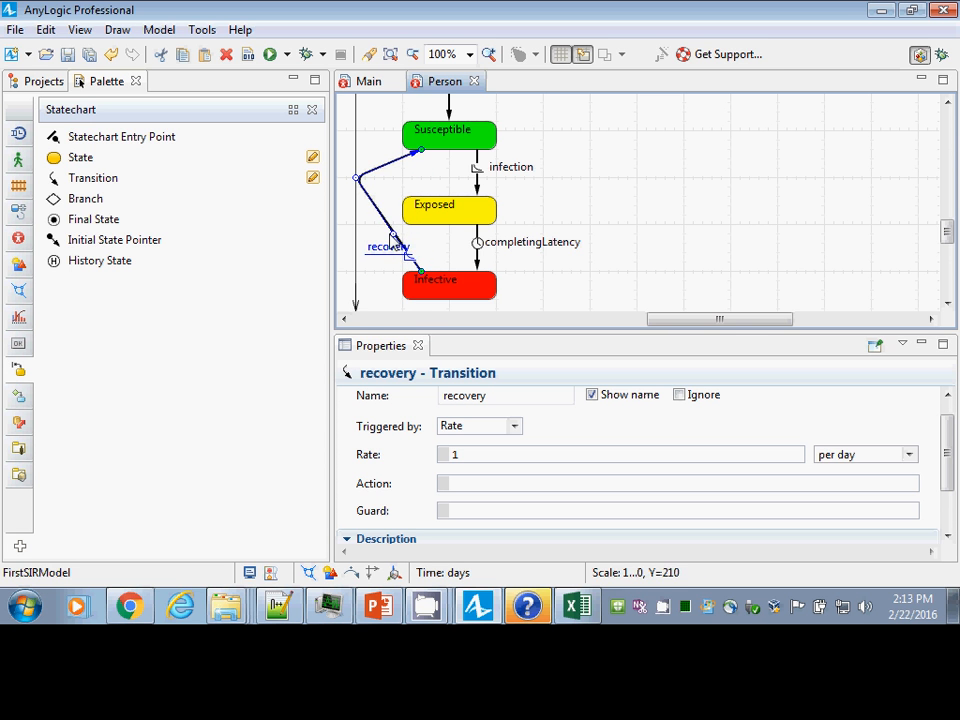
{"action": "left_click_drag", "start_coordinate": [394, 238], "coordinate": [356, 252]}
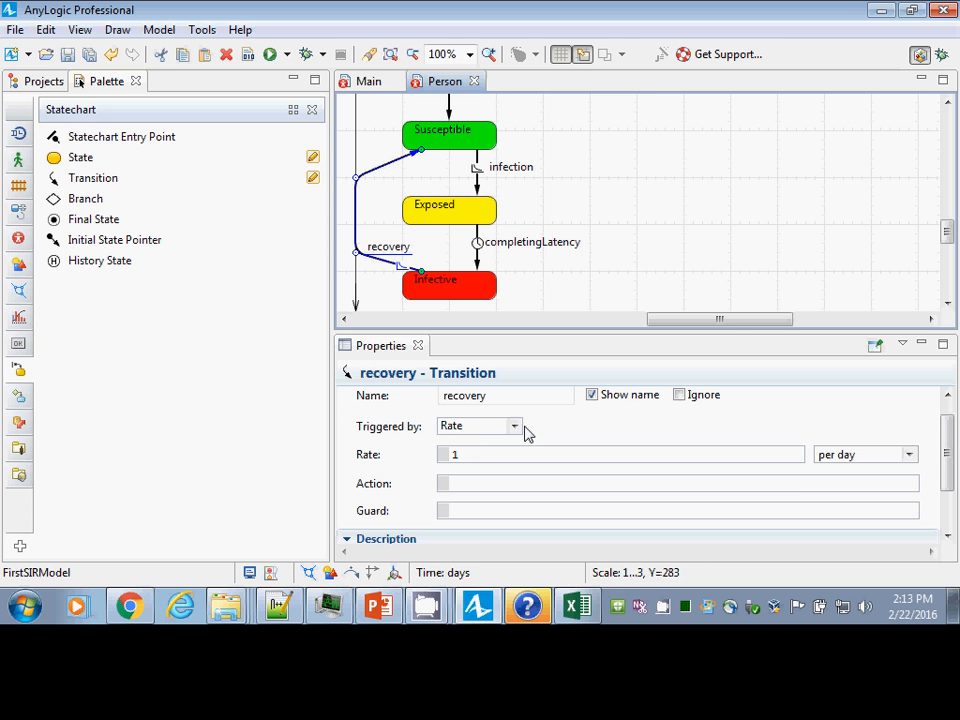
- Set the recovery transition's rate to 0.1 per day, and tidy its route and label beside Exposed, saving the model
{"action": "double_click", "coordinate": [476, 457]}
{"action": "type", "text": "0.1"}
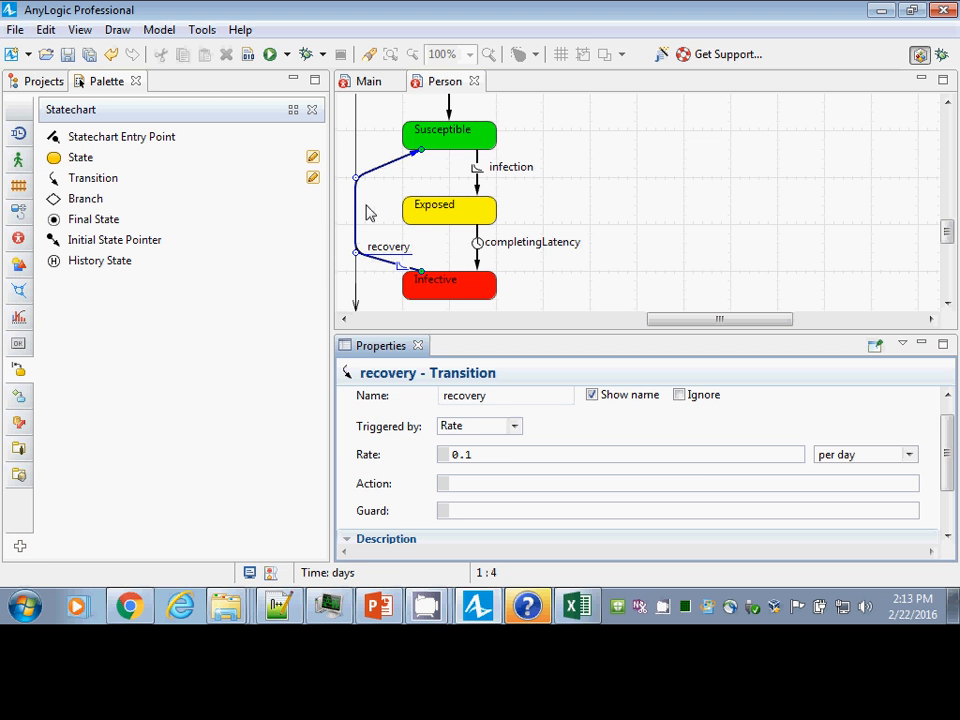
{"action": "left_click_drag", "start_coordinate": [357, 178], "coordinate": [375, 177]}
{"action": "left_click_drag", "start_coordinate": [357, 252], "coordinate": [374, 252]}
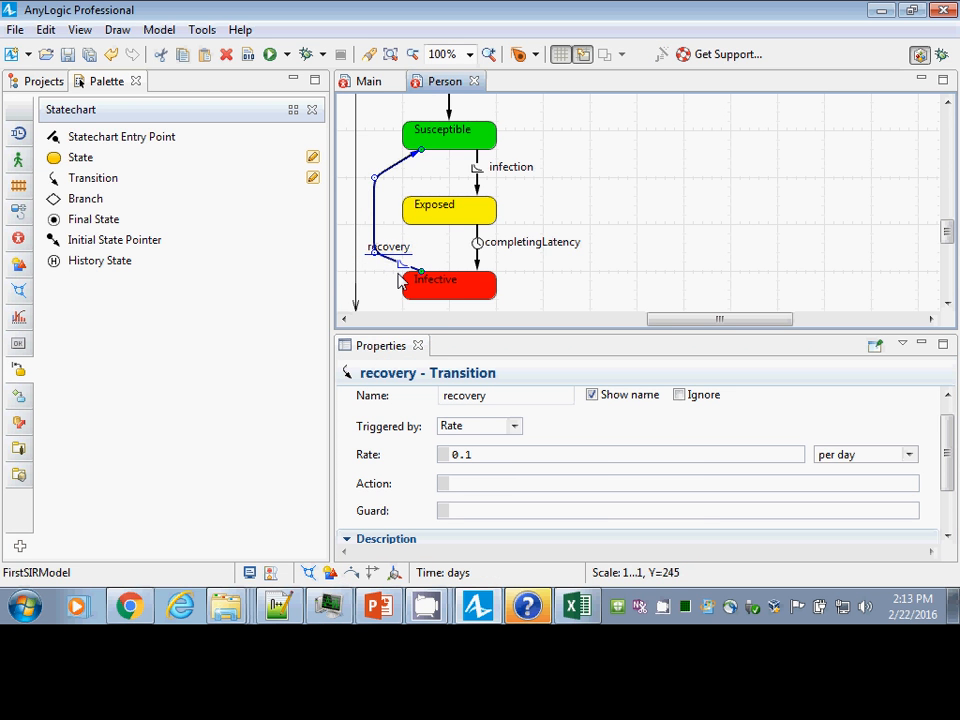
{"action": "left_click", "coordinate": [488, 456]}
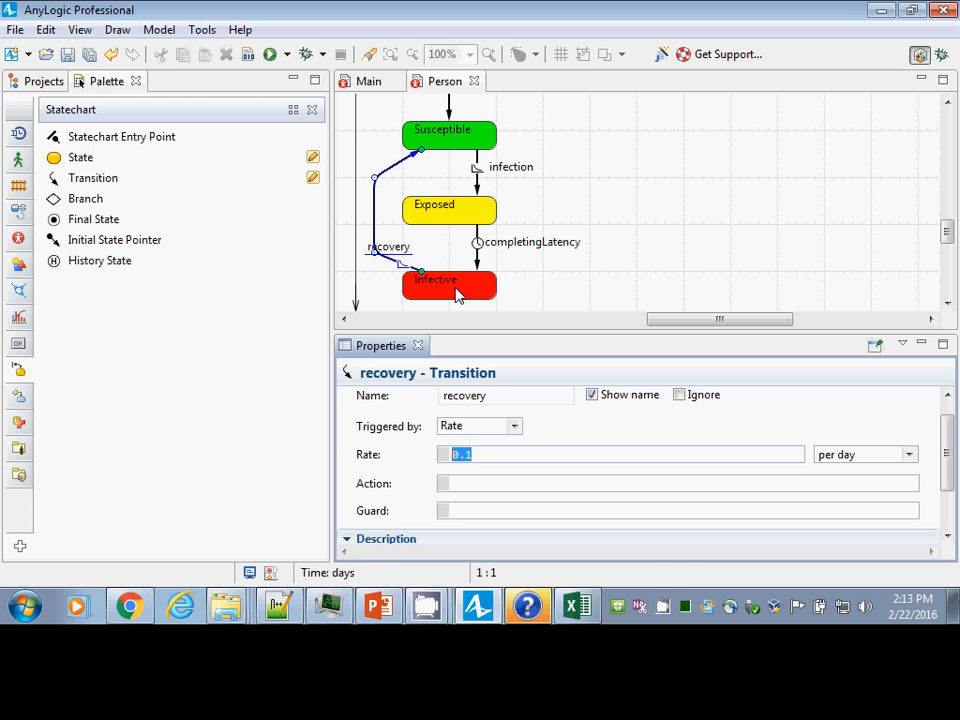
{"action": "left_click", "coordinate": [419, 153]}
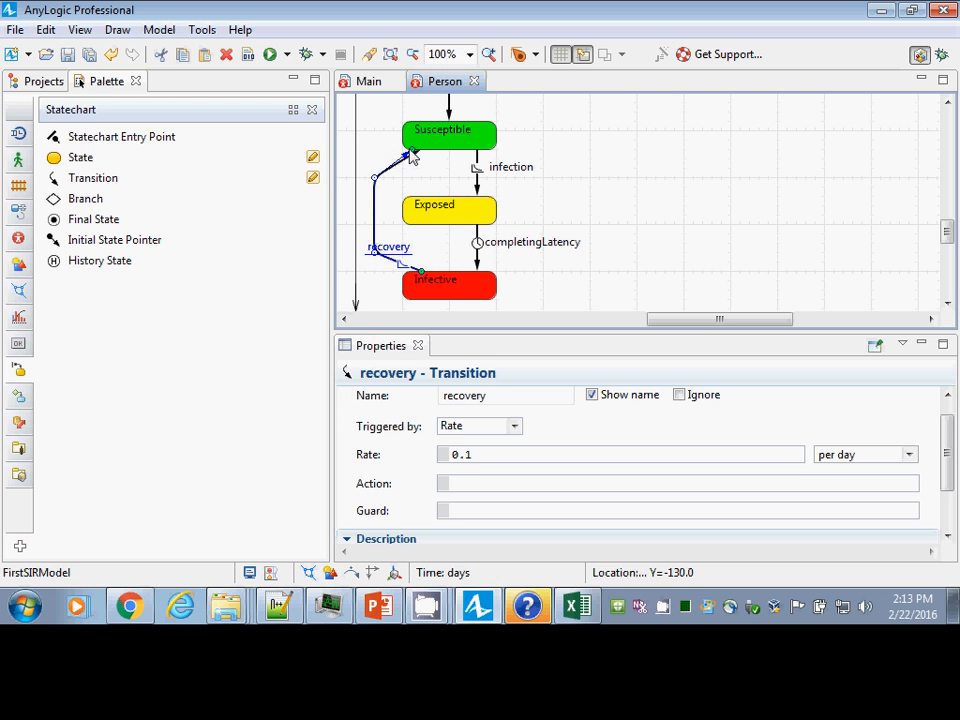
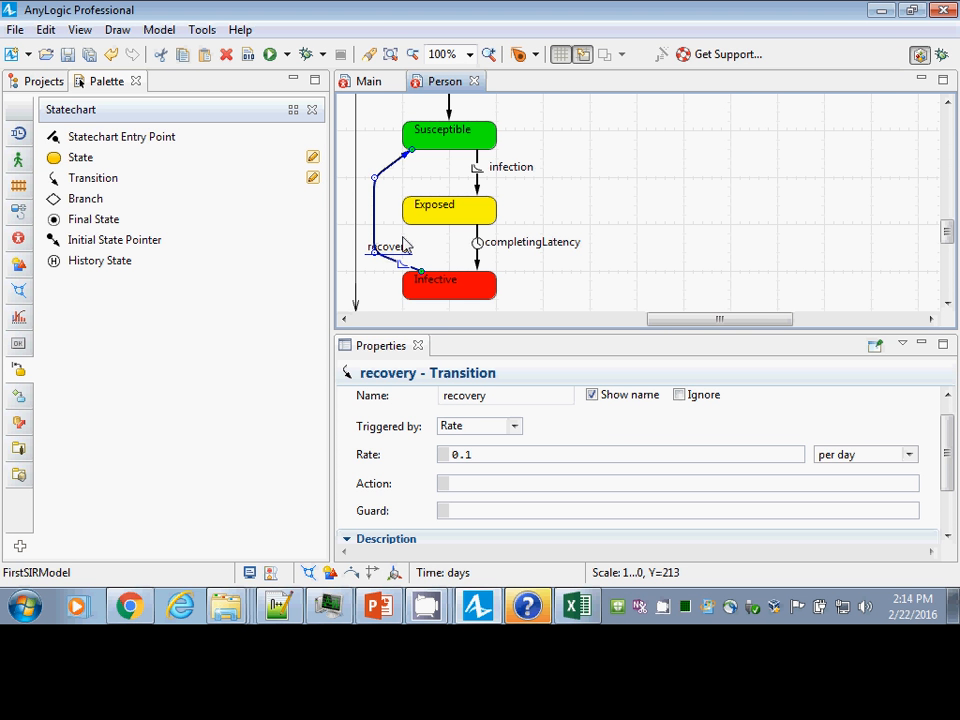
{"action": "left_click_drag", "start_coordinate": [399, 250], "coordinate": [370, 218]}
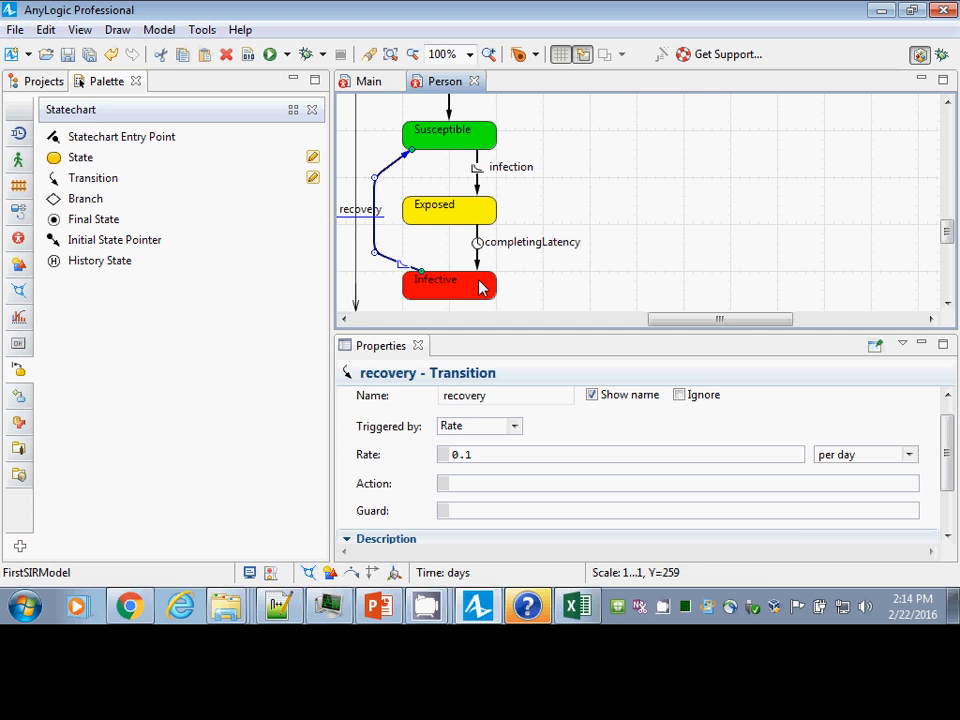
{"action": "key", "text": "ctrl+s"}
- Give the Infective state the entry action "color = red;", modelled on the entry actions of Susceptible and Exposed
{"action": "left_click", "coordinate": [477, 180]}
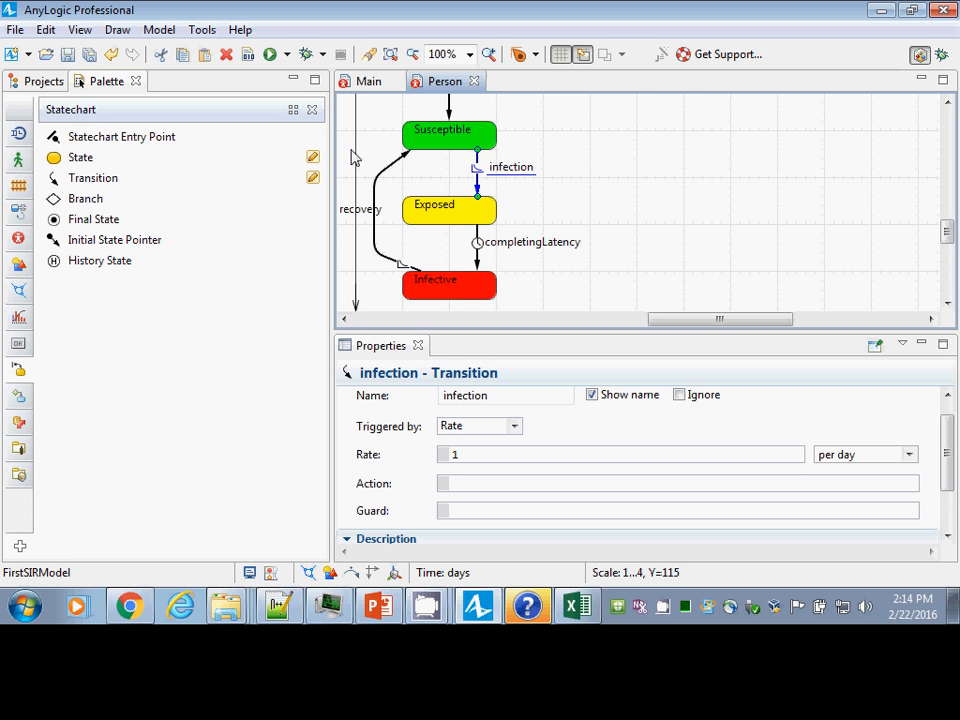
{"action": "left_click", "coordinate": [45, 84]}
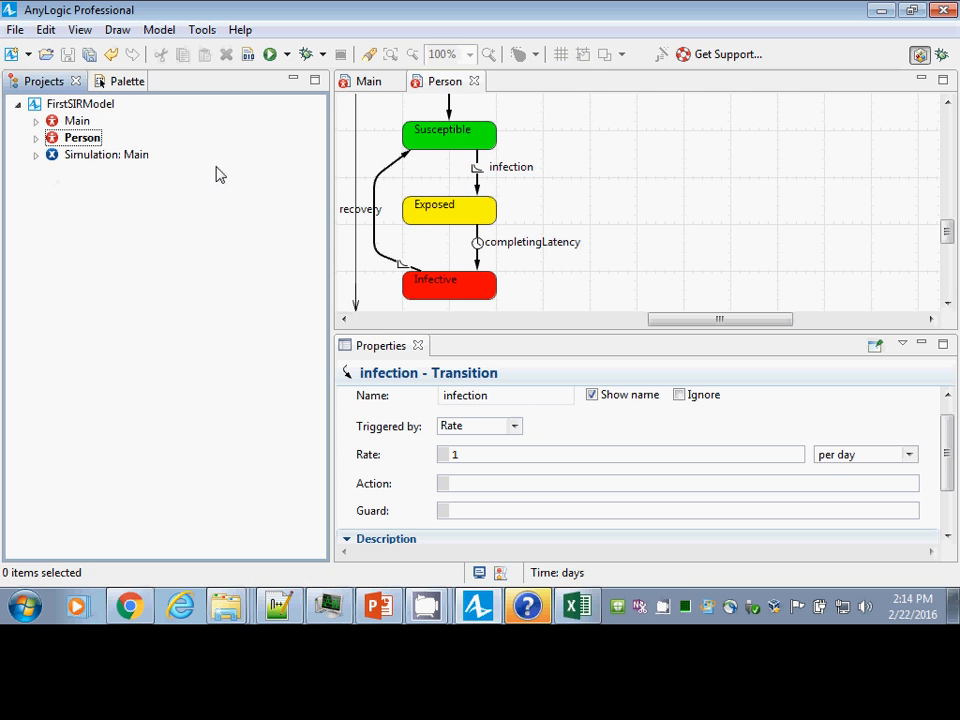
{"action": "left_click", "coordinate": [449, 290]}
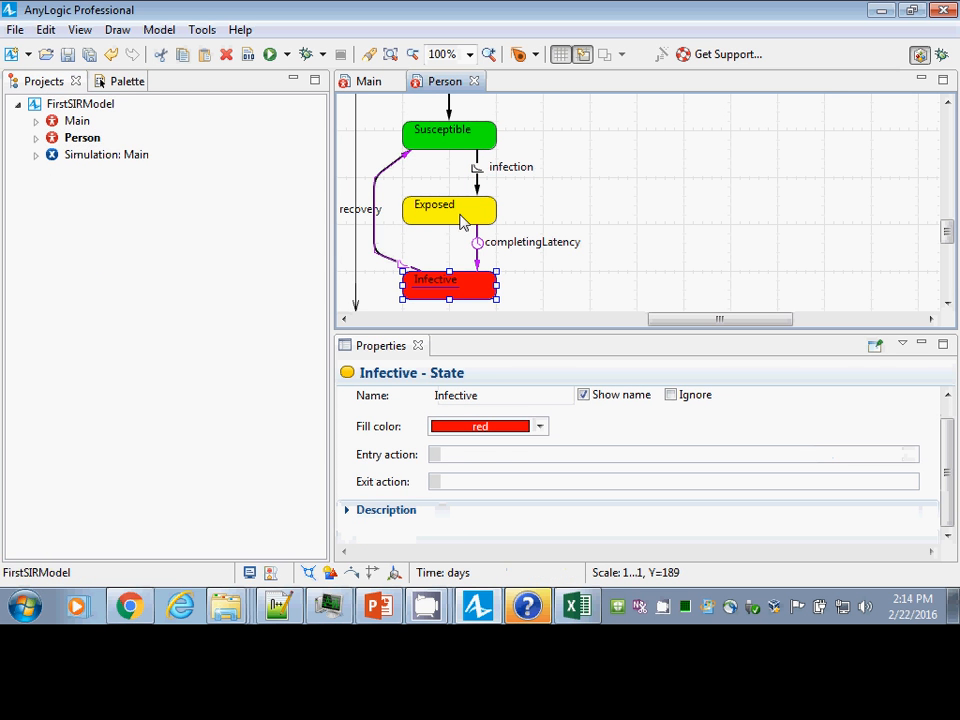
{"action": "left_click", "coordinate": [462, 215]}
{"action": "left_click", "coordinate": [455, 145]}
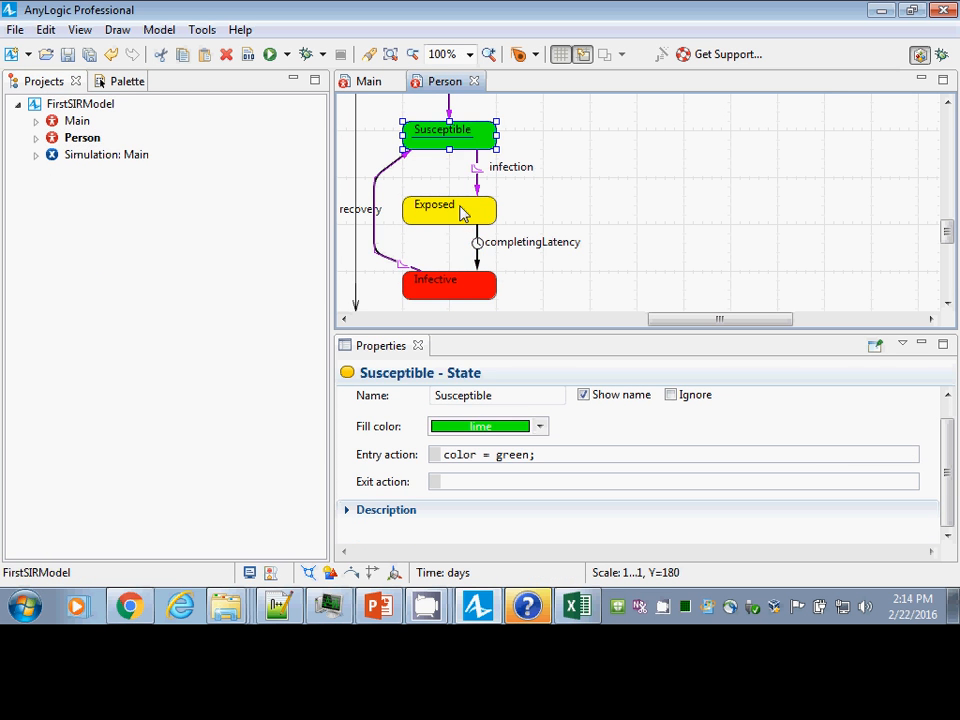
{"action": "left_click", "coordinate": [453, 217]}
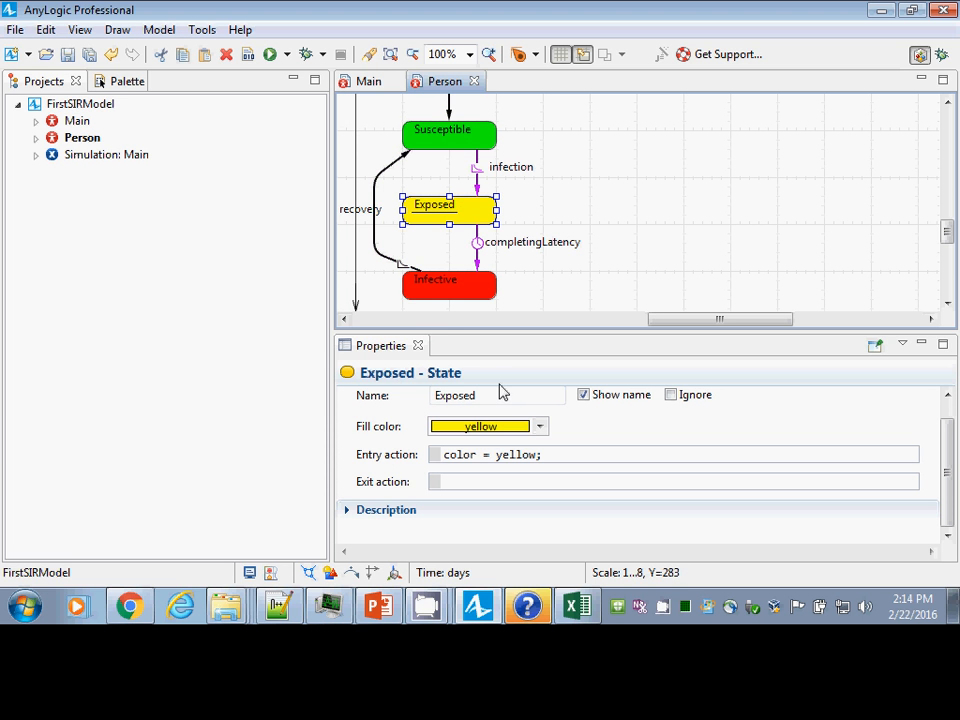
{"action": "left_click", "coordinate": [456, 290]}
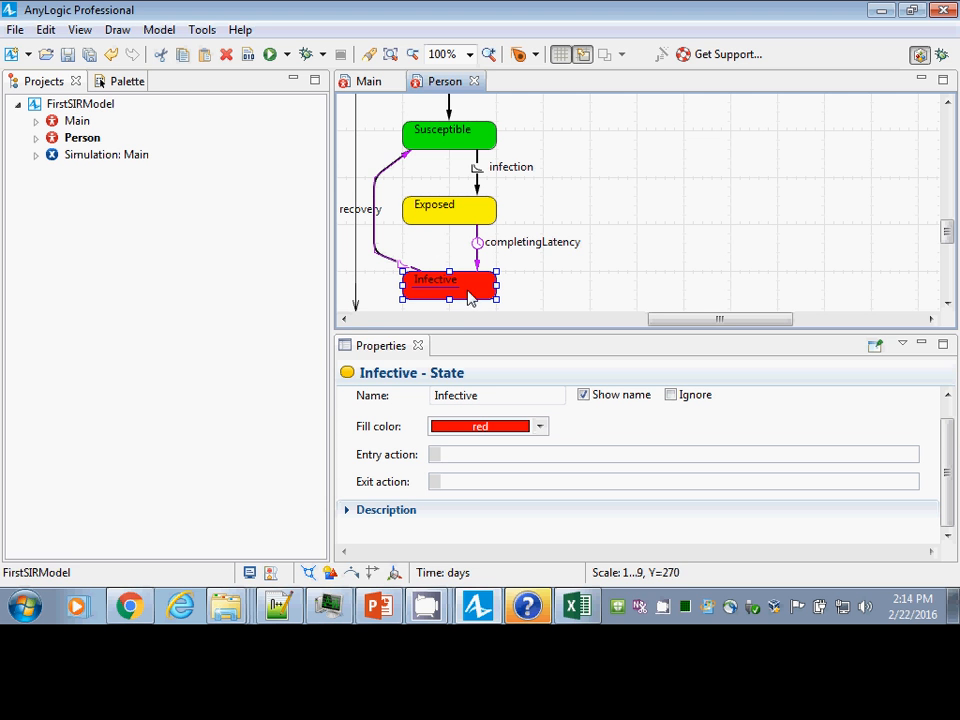
{"action": "left_click", "coordinate": [477, 458]}
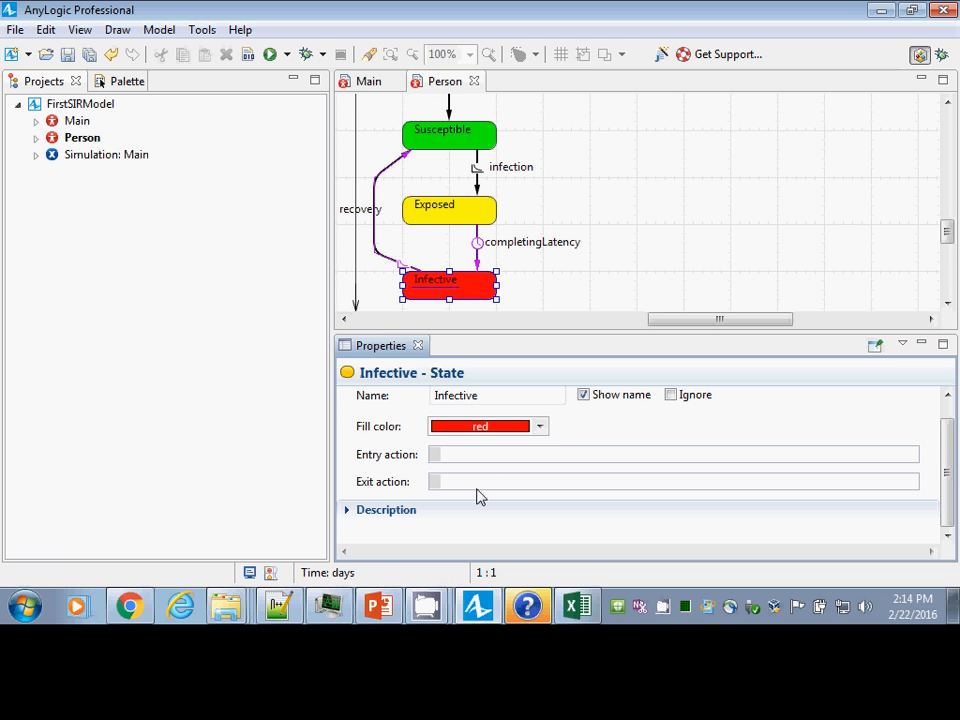
{"action": "type", "text": "color = red;"}
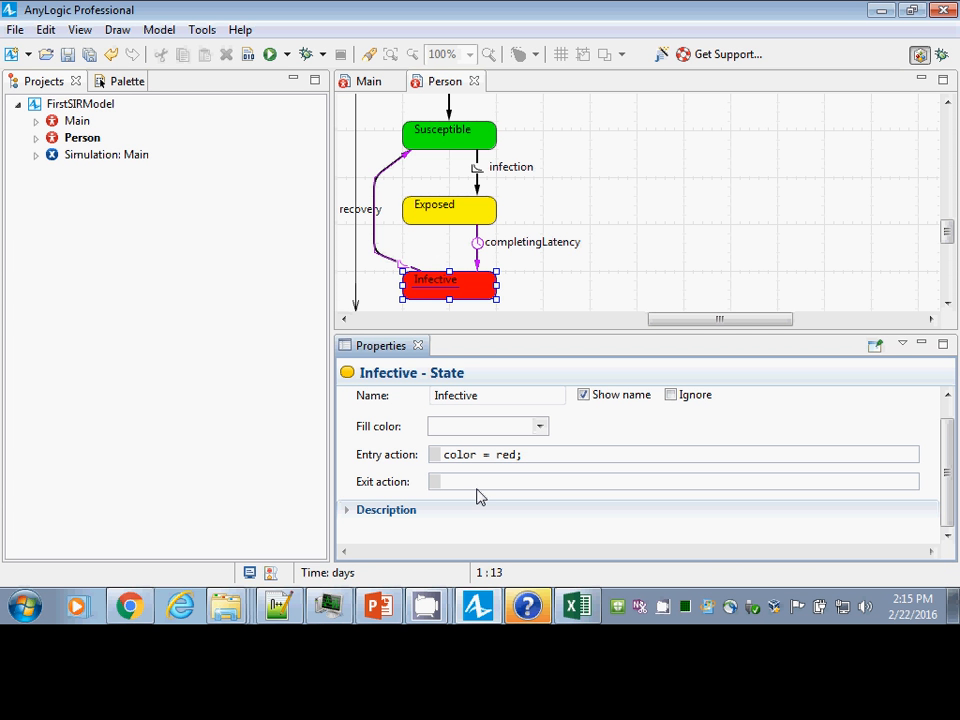
- Save the model and review the trigger settings of the infection, completingLatency and recovery transitions in Person's statechart
{"action": "key", "text": "ctrl+s"}
{"action": "left_click", "coordinate": [478, 167]}
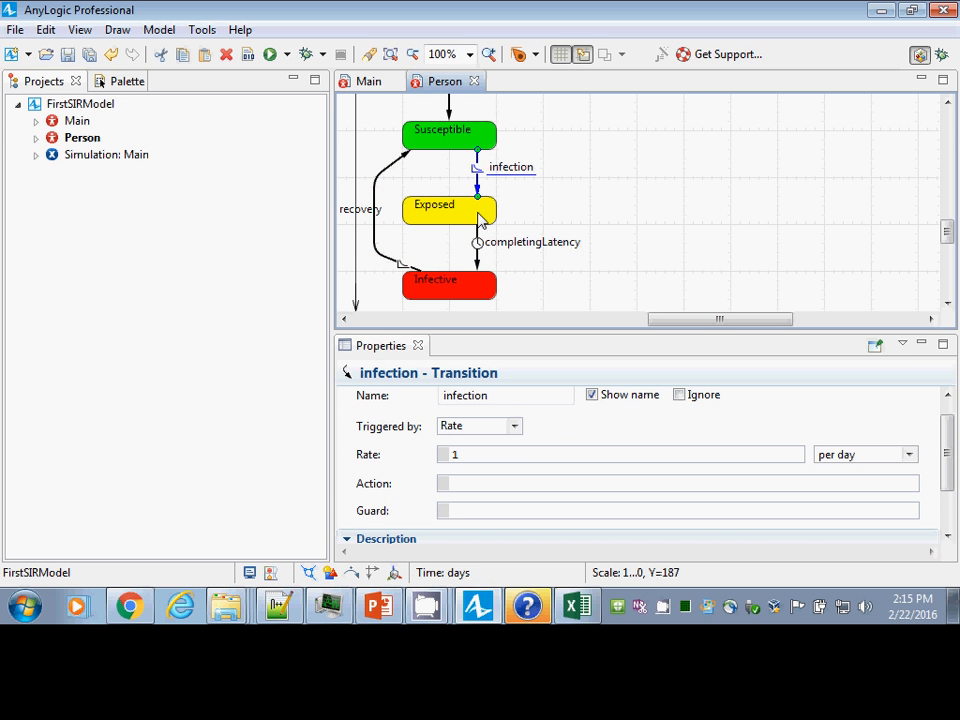
{"action": "left_click", "coordinate": [478, 265]}
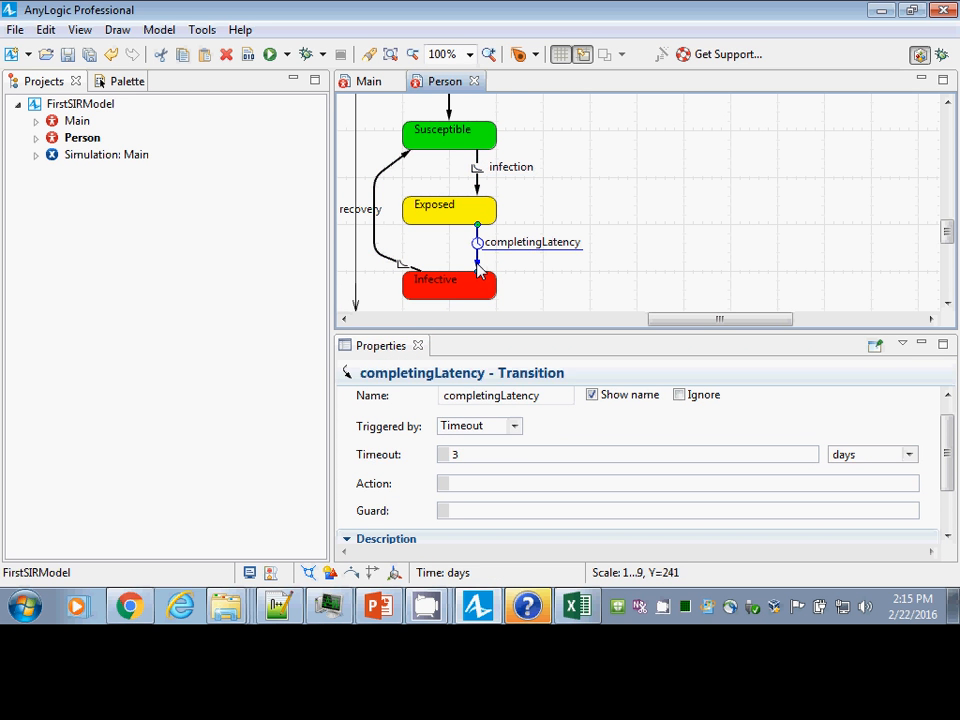
{"action": "left_click", "coordinate": [373, 250]}
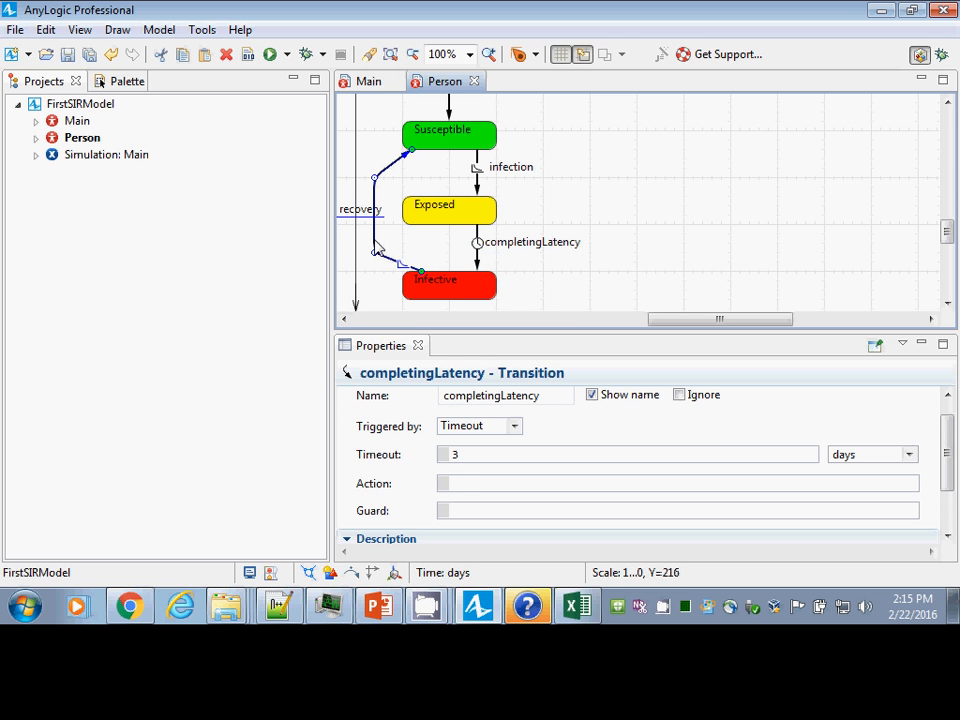
{"action": "left_click_drag", "start_coordinate": [485, 463], "coordinate": [445, 458]}
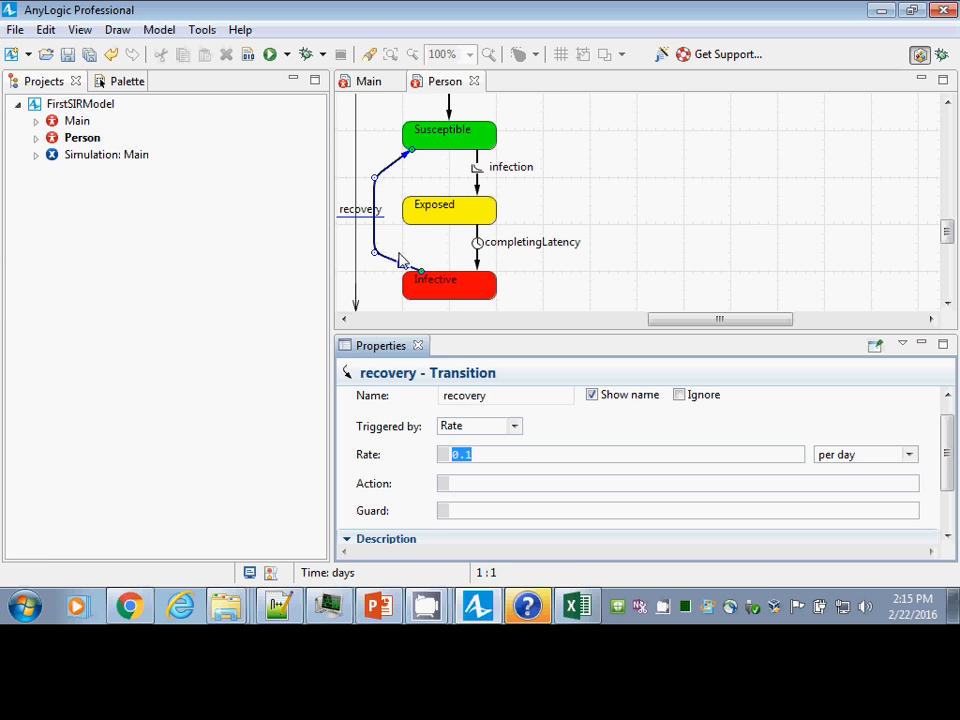
- Save FirstSIRModel, launch its Simulation experiment and start the model run
{"action": "key", "text": "ctrl+s"}
{"action": "right_click", "coordinate": [122, 160]}
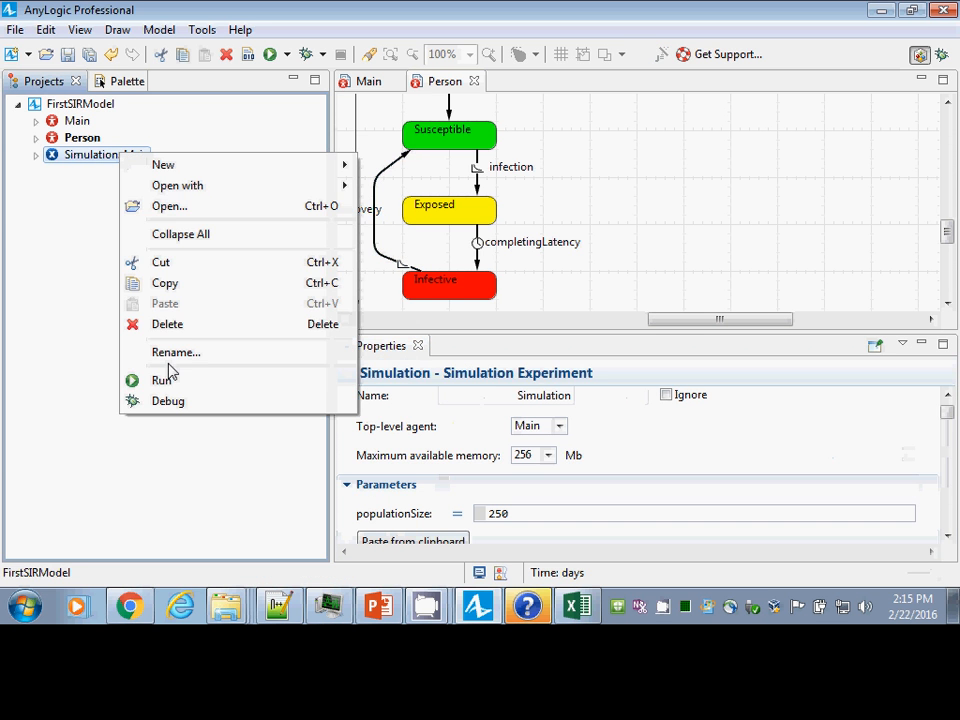
{"action": "left_click", "coordinate": [171, 379]}
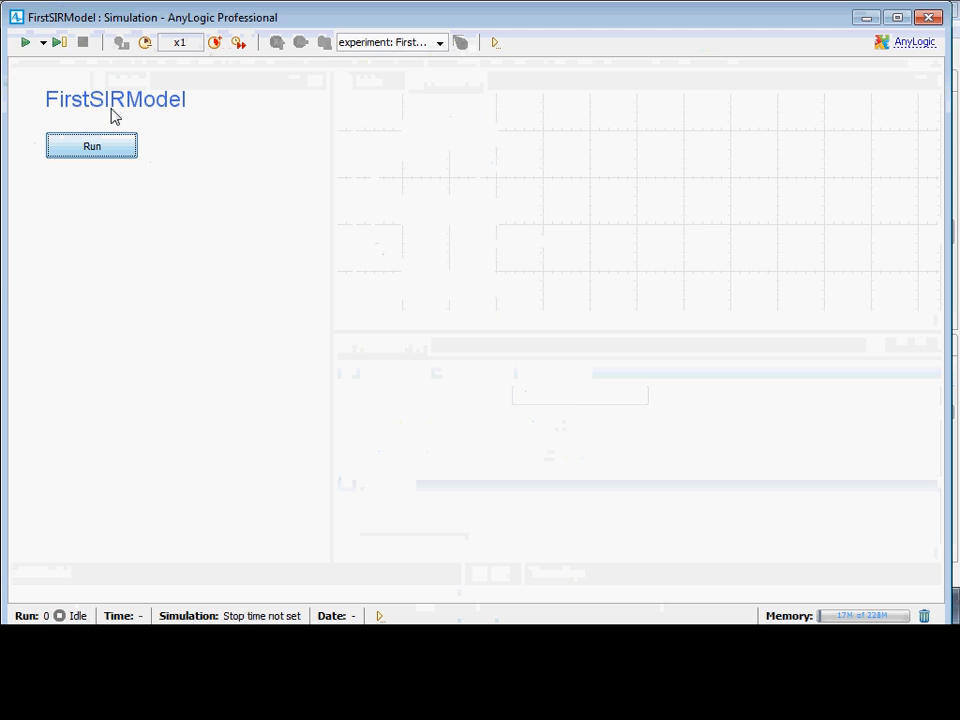
{"action": "left_click", "coordinate": [110, 144]}
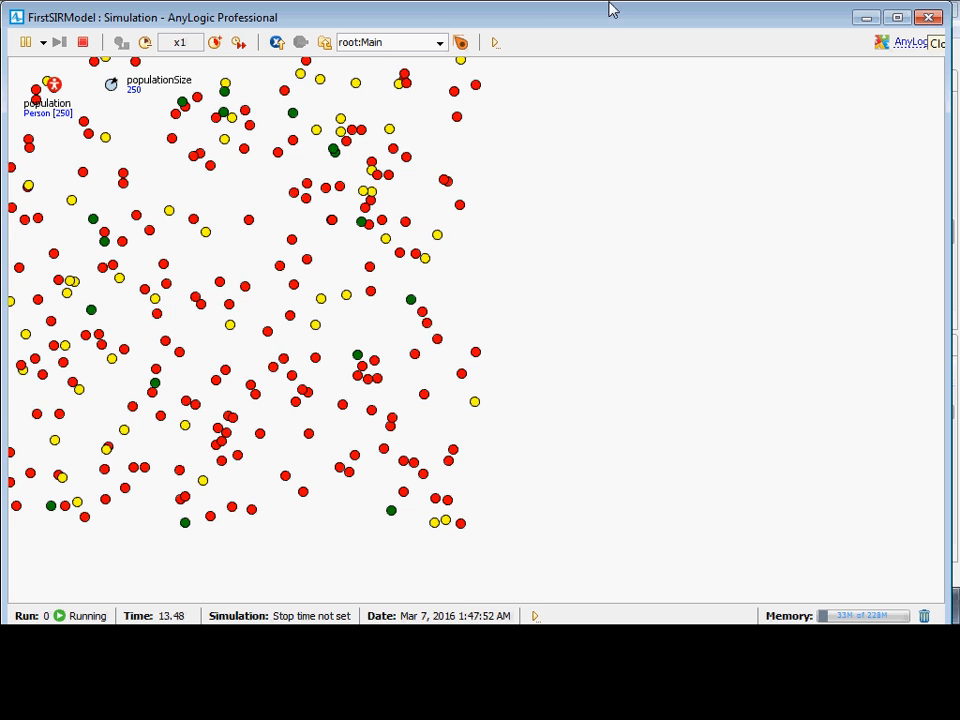
- Inspect the running infection statecharts of the population agents from index 0 through 7, and close the simulation window
{"action": "left_click", "coordinate": [376, 43]}
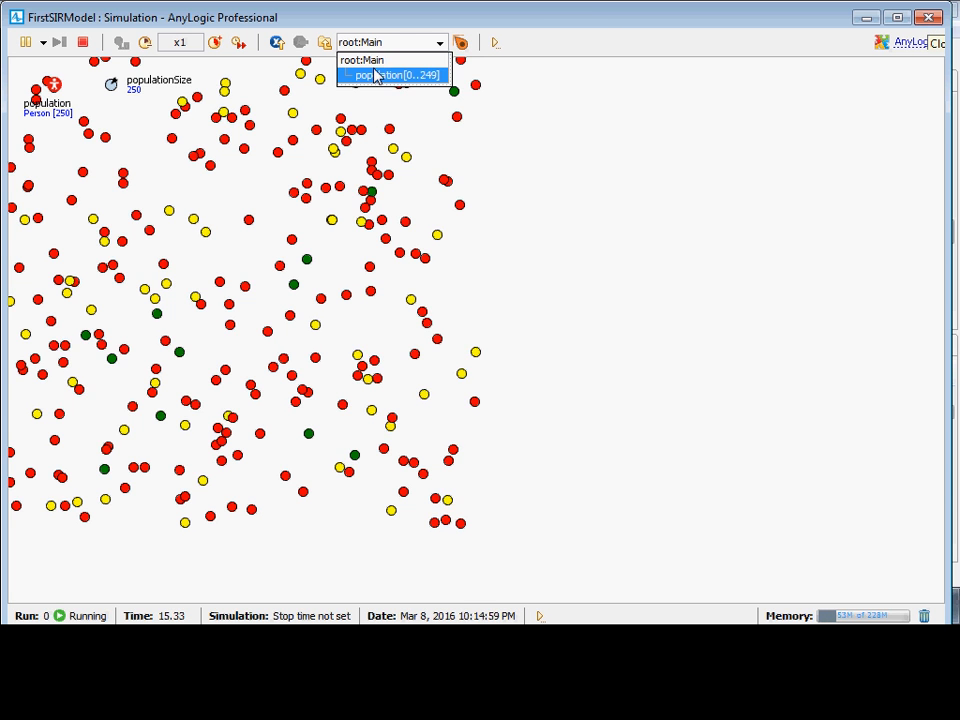
{"action": "left_click", "coordinate": [368, 75]}
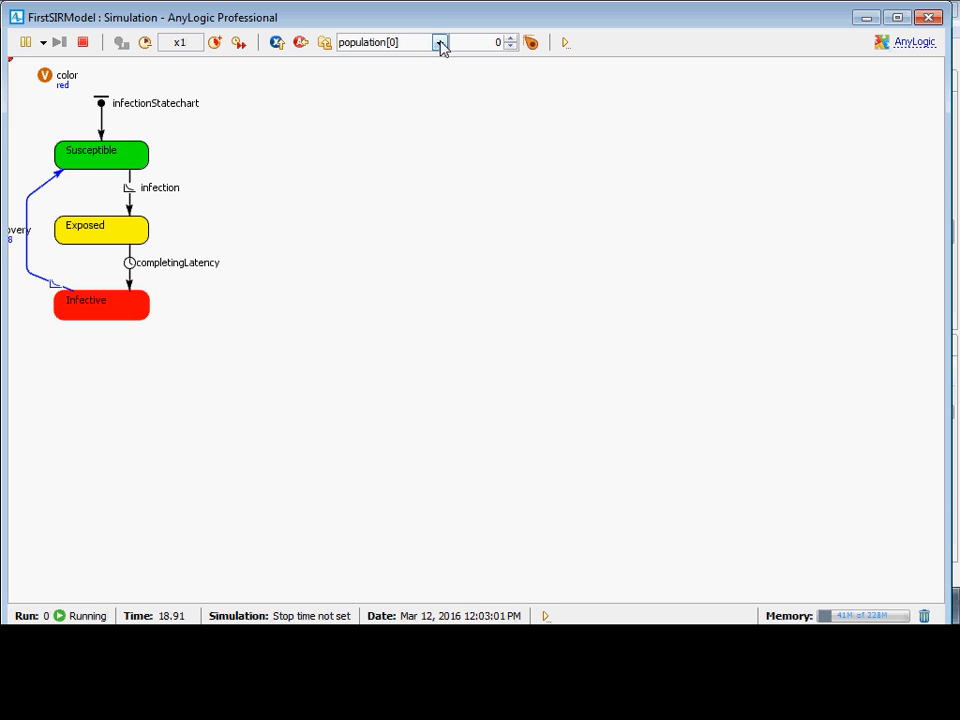
{"action": "left_click", "coordinate": [509, 40]}
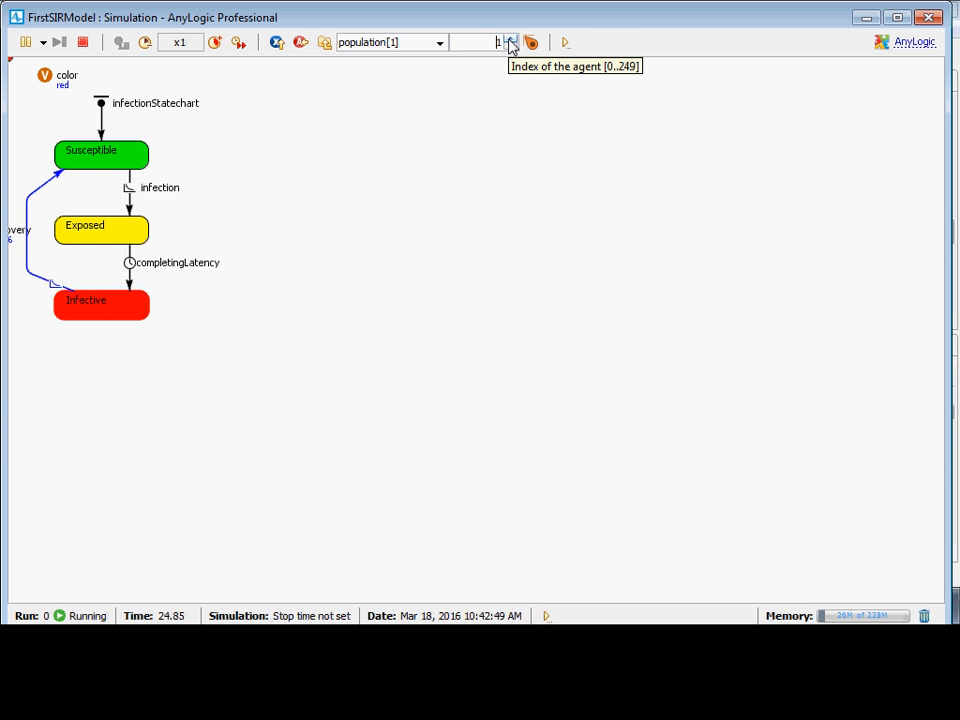
{"action": "left_click", "coordinate": [510, 41]}
{"action": "left_click", "coordinate": [510, 41]}
{"action": "left_click", "coordinate": [510, 41]}
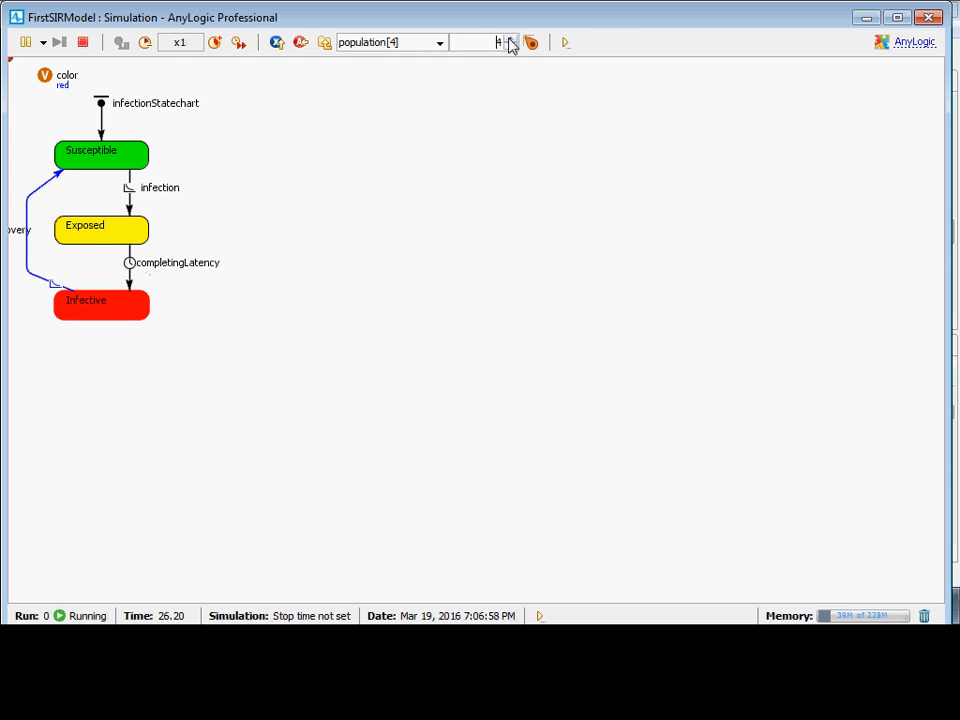
{"action": "left_click", "coordinate": [510, 41]}
{"action": "left_click", "coordinate": [510, 41]}
{"action": "left_click", "coordinate": [510, 41]}
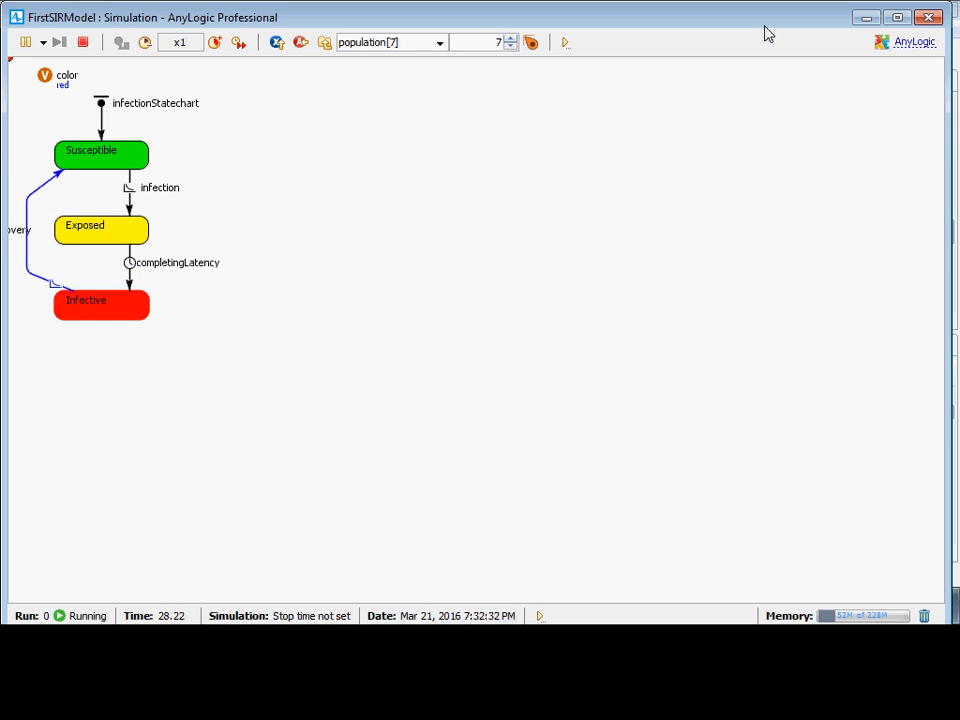
{"action": "left_click", "coordinate": [929, 17]}
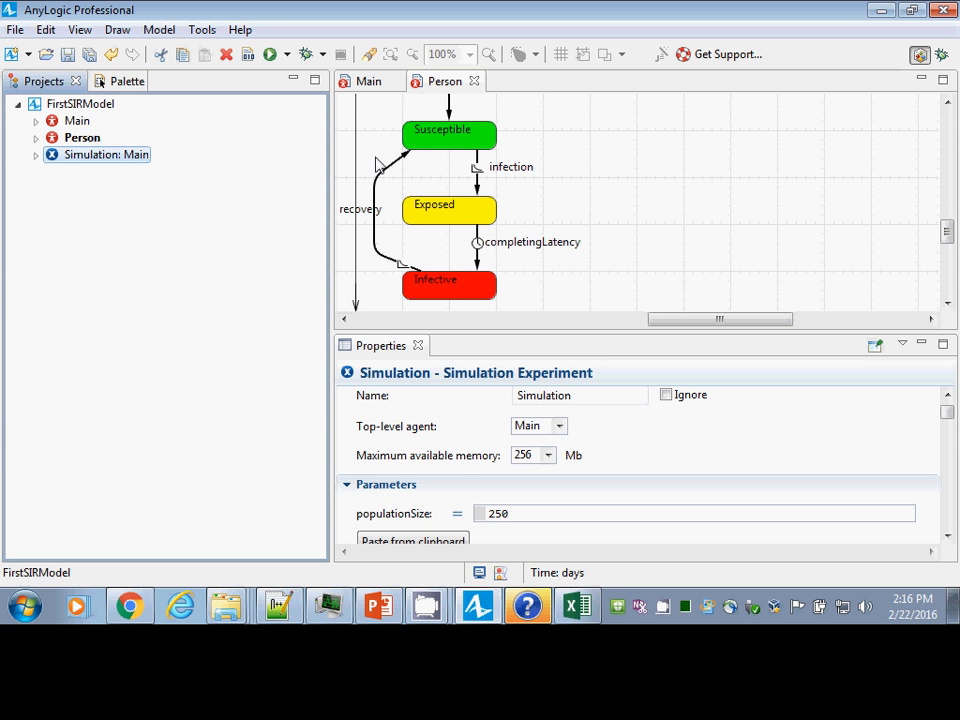
- In Main, add a Count statistic named countInfective to the population of Person agents
{"action": "double_click", "coordinate": [56, 121]}
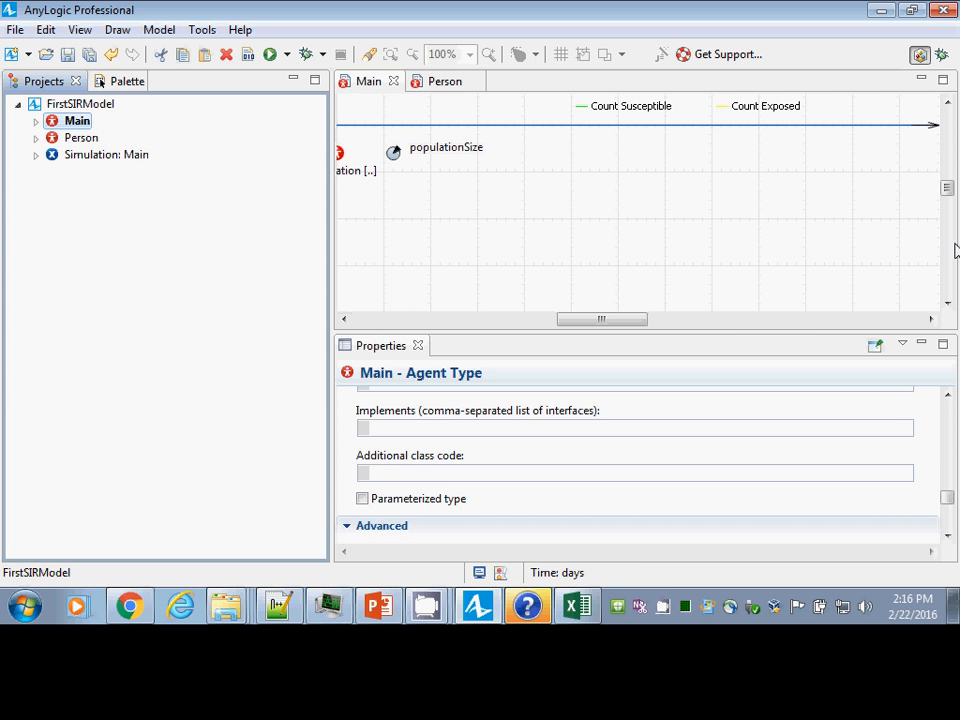
{"action": "left_click_drag", "start_coordinate": [949, 190], "coordinate": [947, 159]}
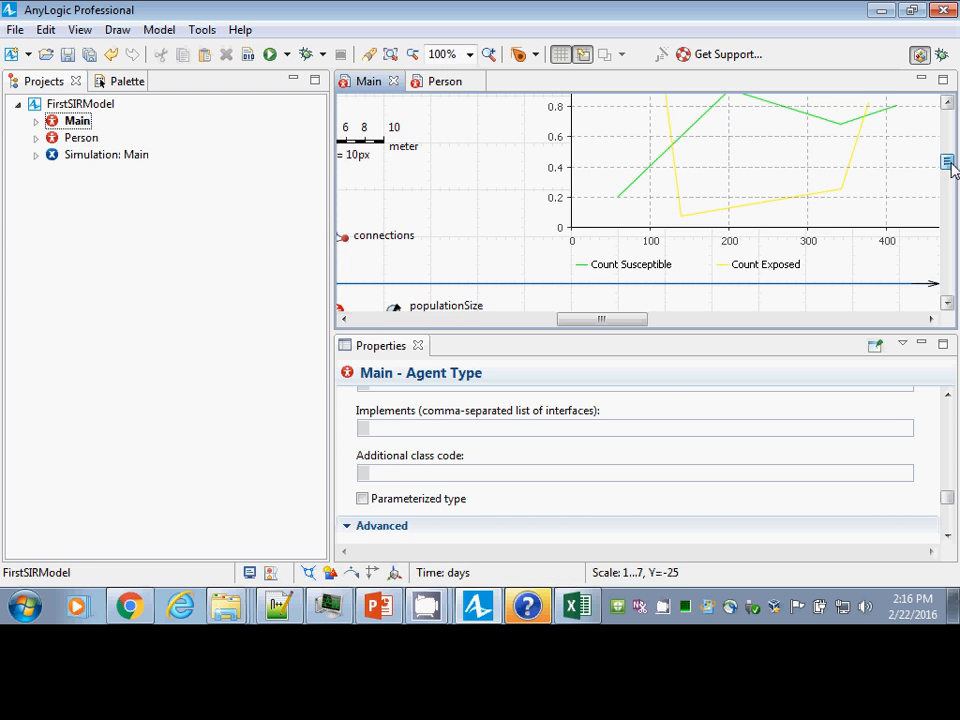
{"action": "left_click_drag", "start_coordinate": [603, 322], "coordinate": [559, 322]}
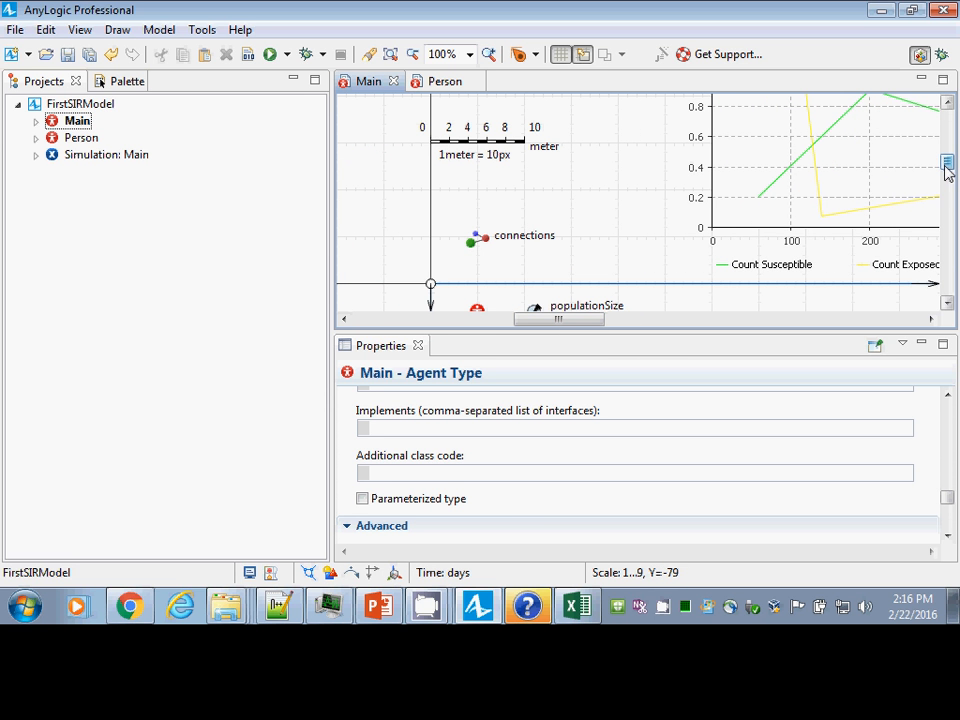
{"action": "scroll", "coordinate": [947, 172], "scroll_direction": "down", "scroll_amount": 2}
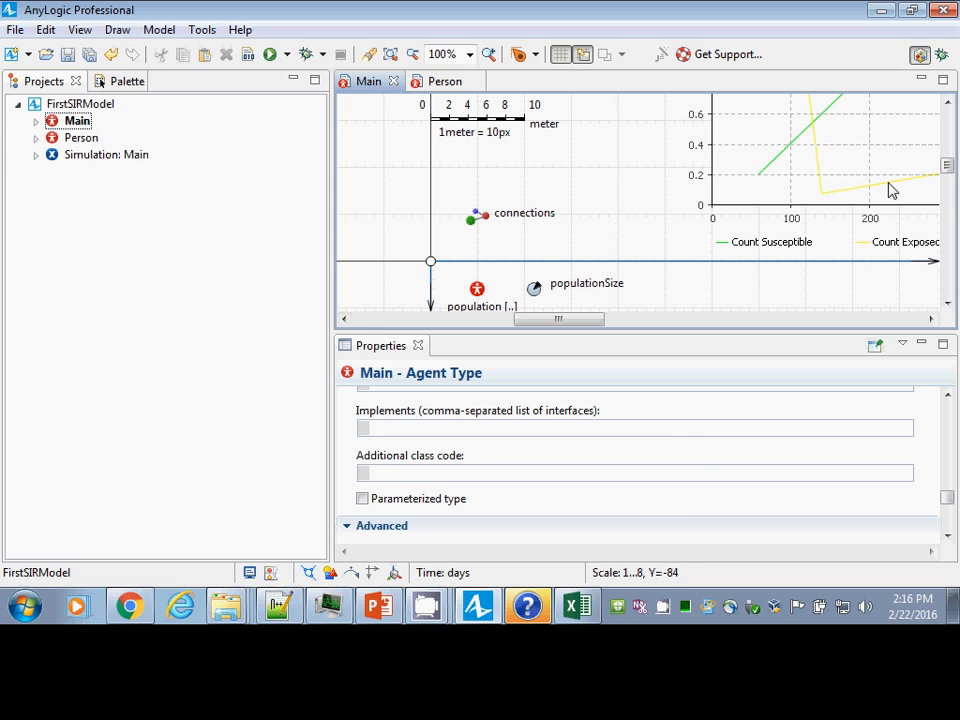
{"action": "left_click", "coordinate": [488, 300]}
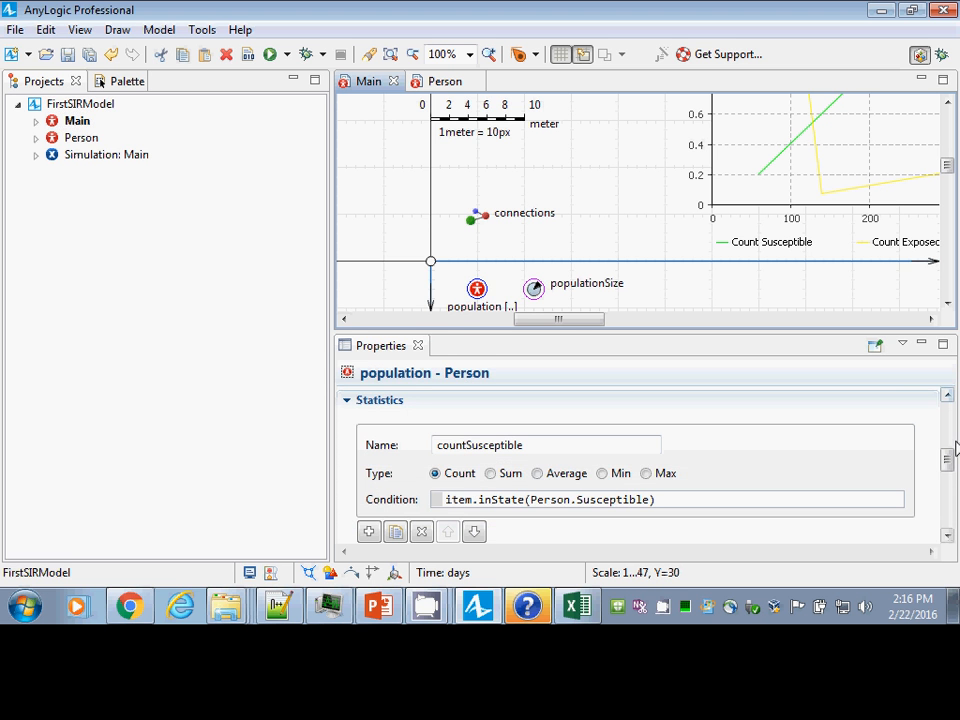
{"action": "left_click_drag", "start_coordinate": [949, 456], "coordinate": [949, 488]}
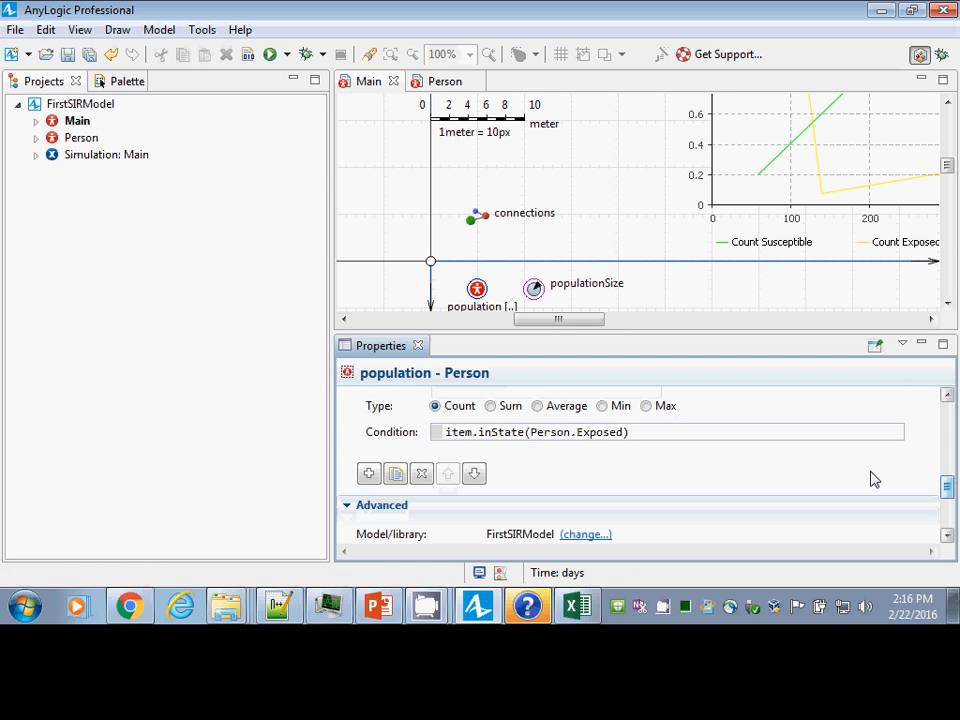
{"action": "left_click", "coordinate": [369, 473]}
{"action": "double_click", "coordinate": [463, 446]}
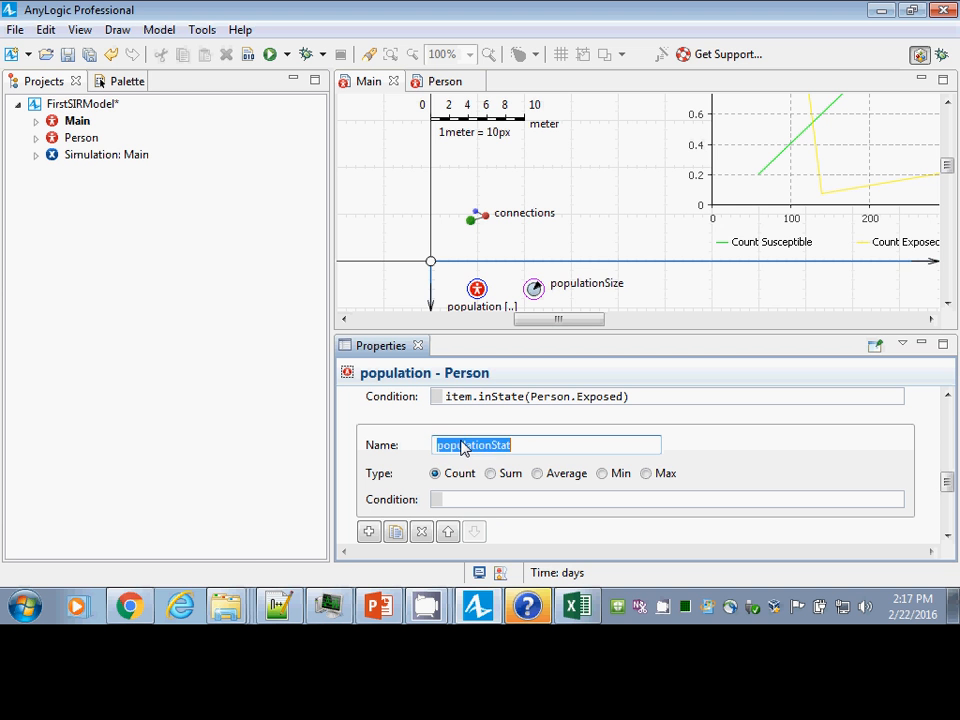
{"action": "type", "text": "countInfective"}
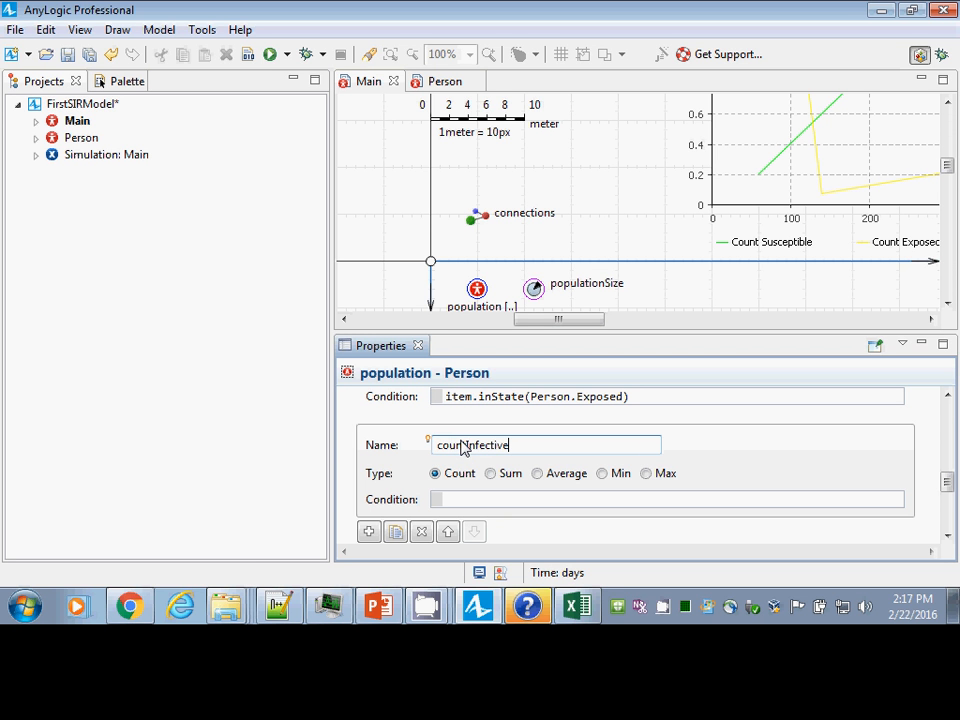
- Set the countInfective statistic's condition to item.inState(Person.Infective) and save the model
{"action": "left_click", "coordinate": [488, 499]}
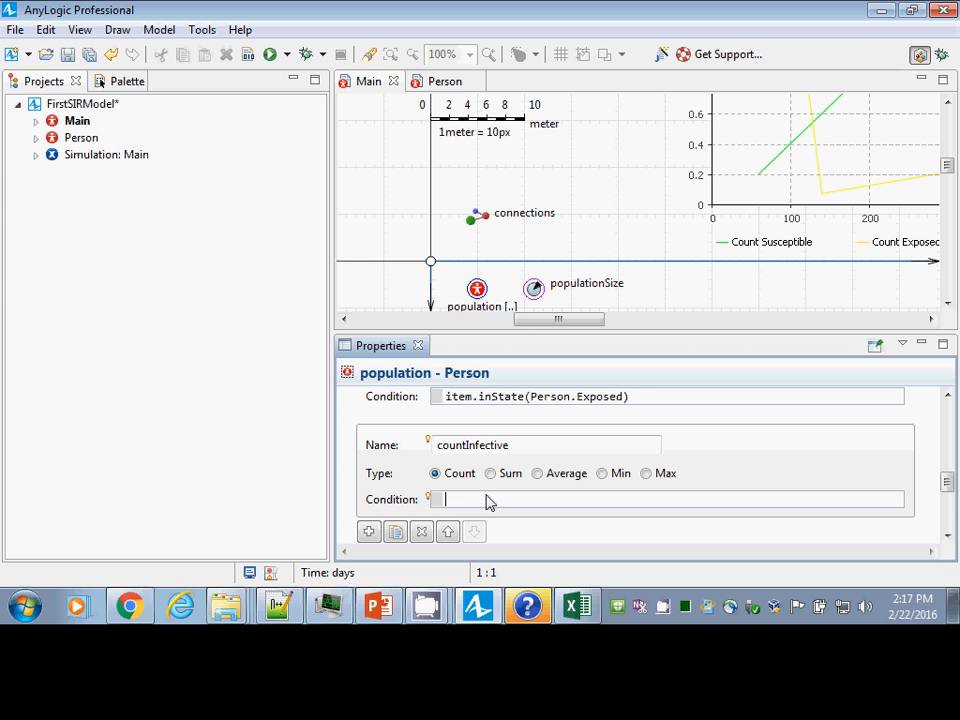
{"action": "type", "text": "item.inState(Person."}
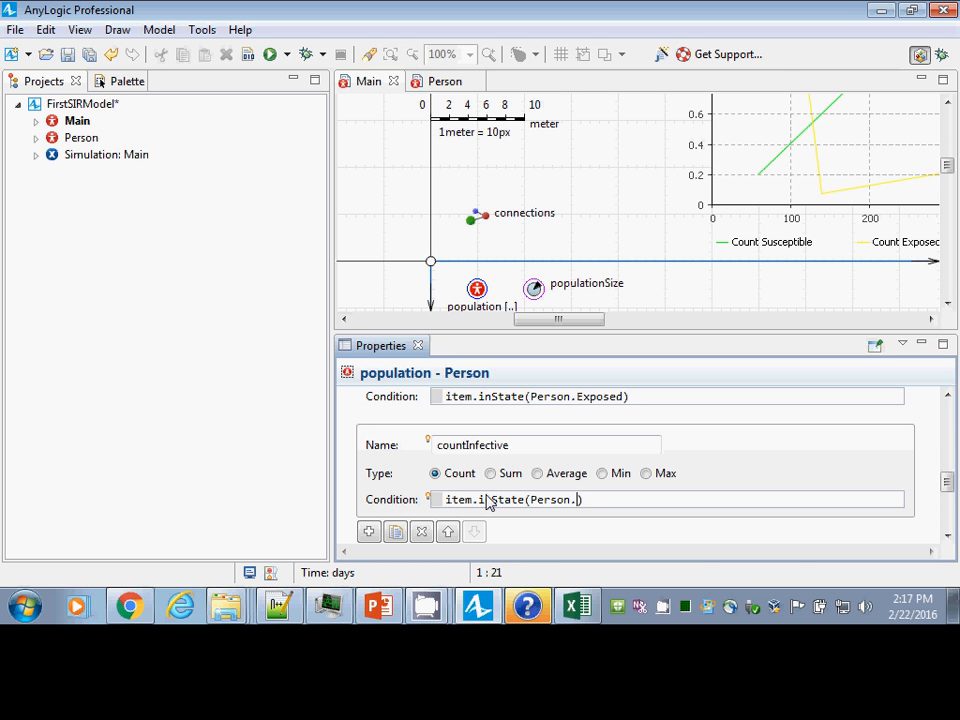
{"action": "type", "text": "I"}
{"action": "key", "text": "ctrl+space"}
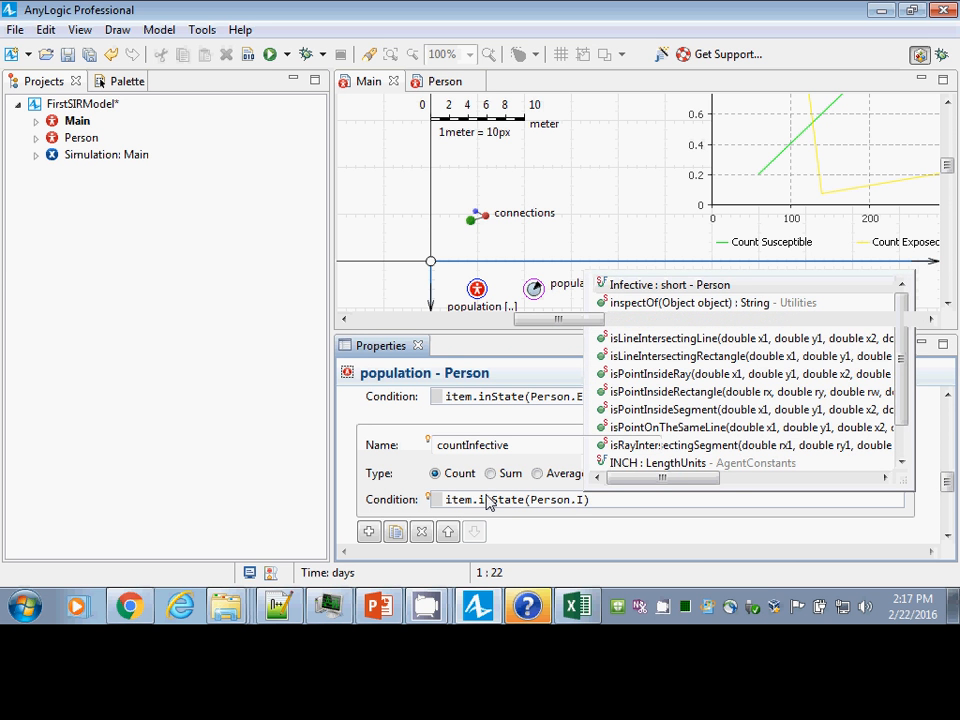
{"action": "key", "text": "Return"}
{"action": "key", "text": "ctrl+s"}
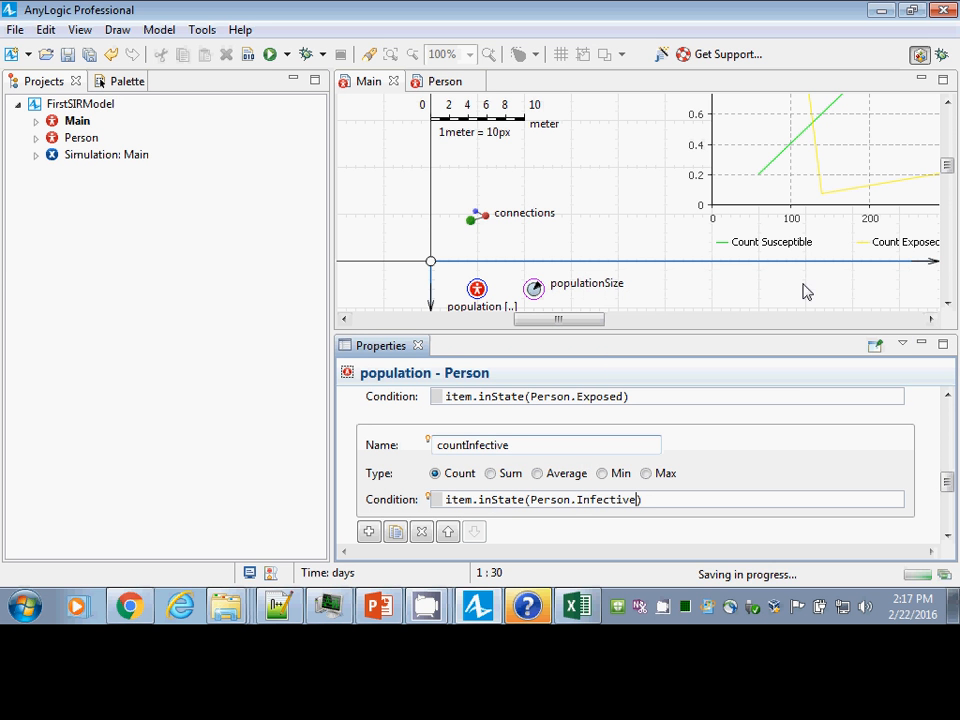
- Add a value data item titled Count Infective to the plotDiseaseCounts time plot in Main
{"action": "double_click", "coordinate": [493, 444]}
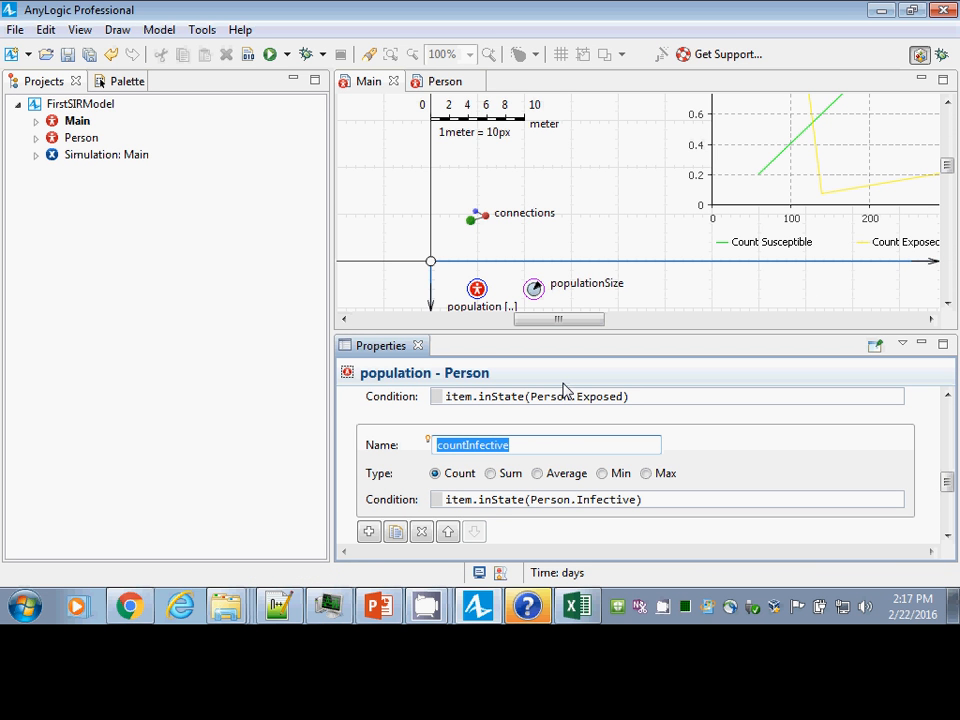
{"action": "left_click", "coordinate": [827, 129]}
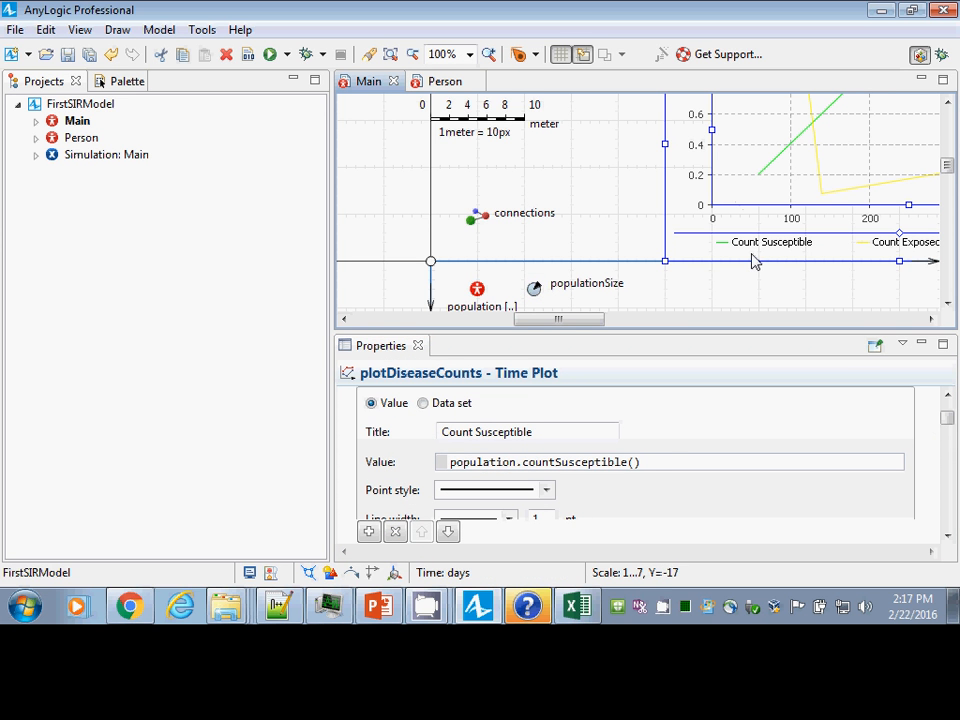
{"action": "scroll", "coordinate": [946, 416], "scroll_direction": "up", "scroll_amount": 1}
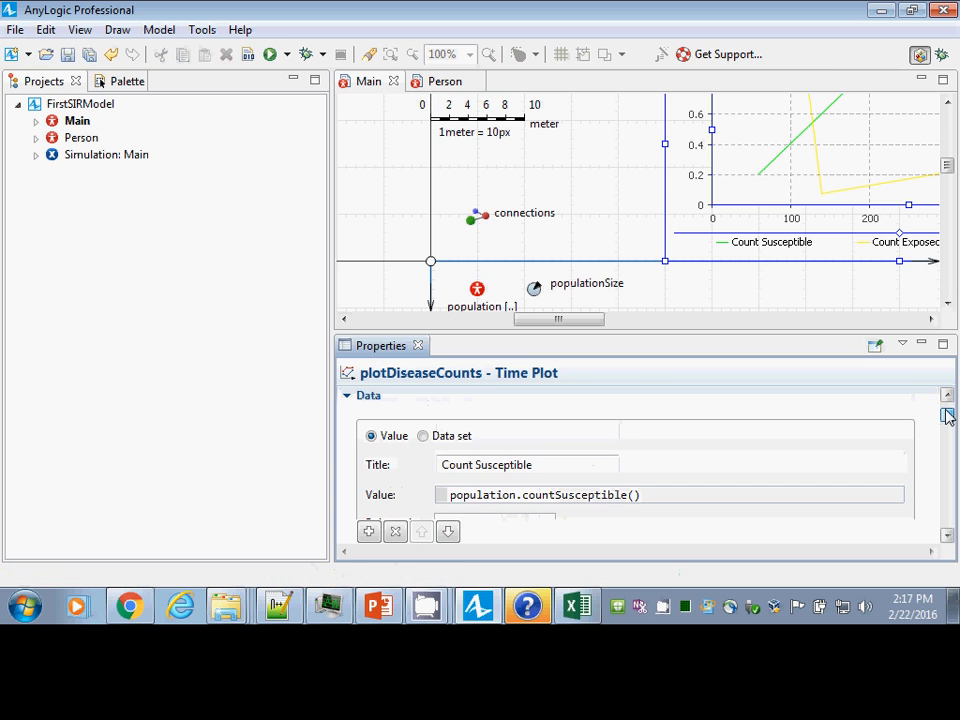
{"action": "left_click_drag", "start_coordinate": [946, 416], "coordinate": [947, 446]}
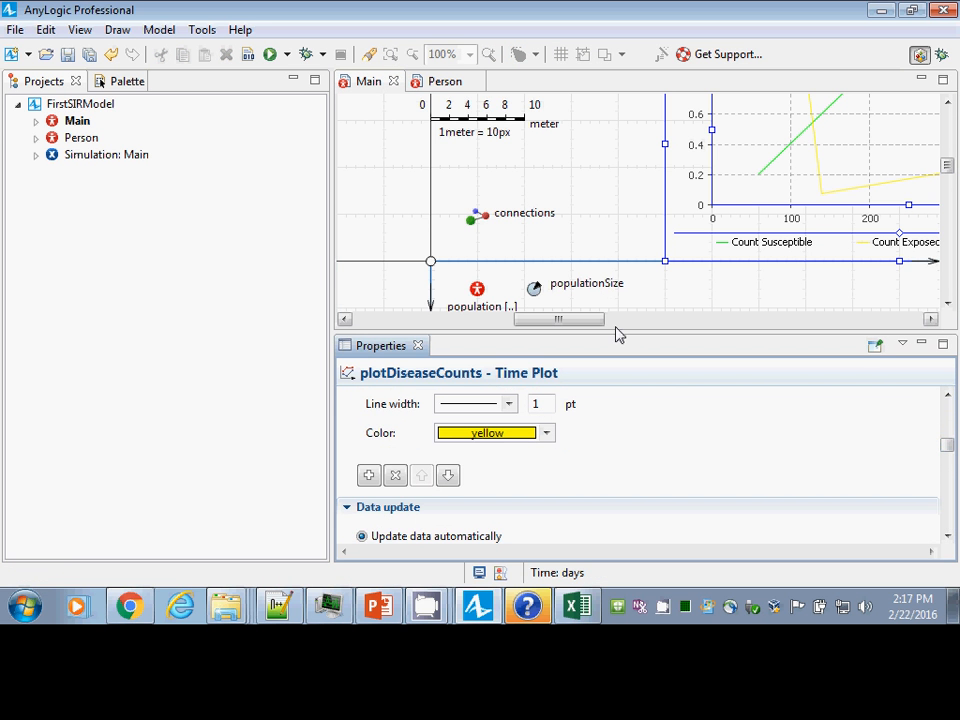
{"action": "left_click_drag", "start_coordinate": [617, 336], "coordinate": [626, 246]}
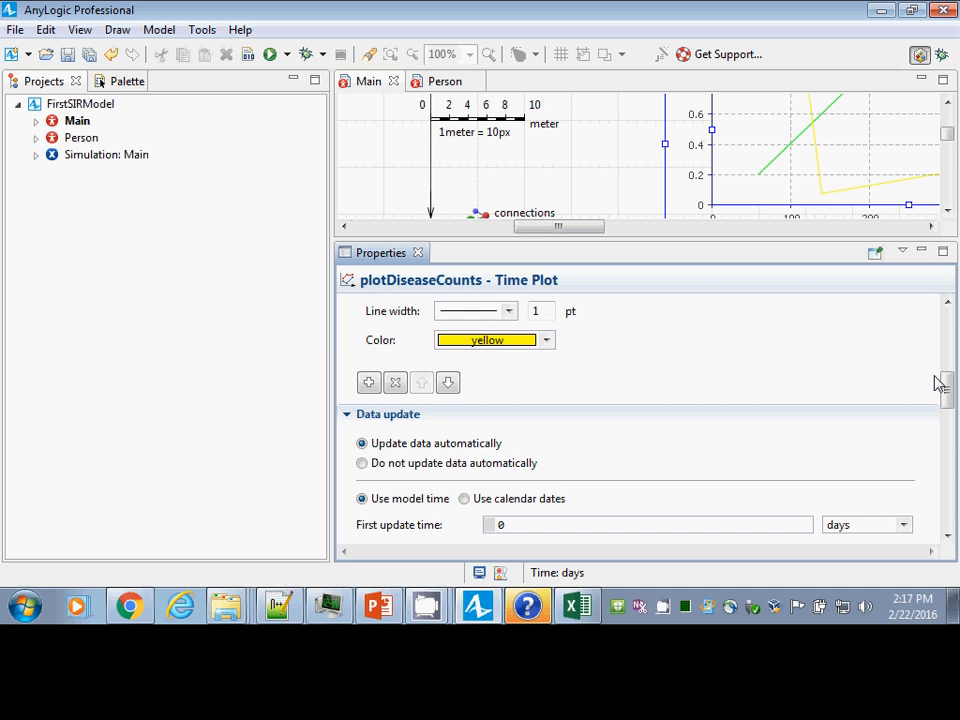
{"action": "left_click_drag", "start_coordinate": [948, 396], "coordinate": [953, 370]}
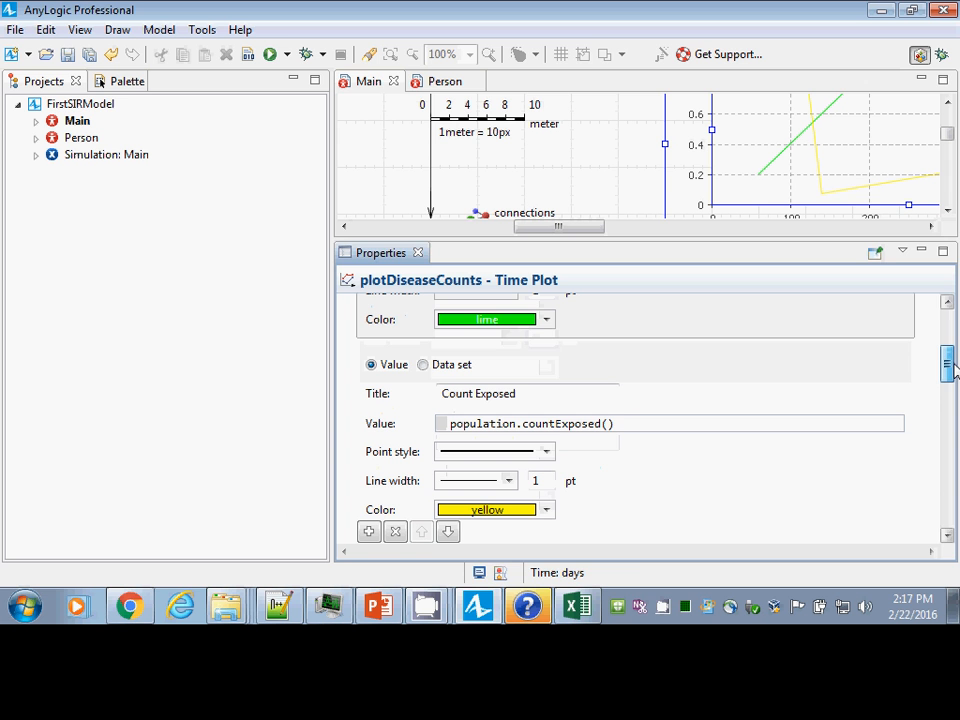
{"action": "left_click", "coordinate": [864, 187]}
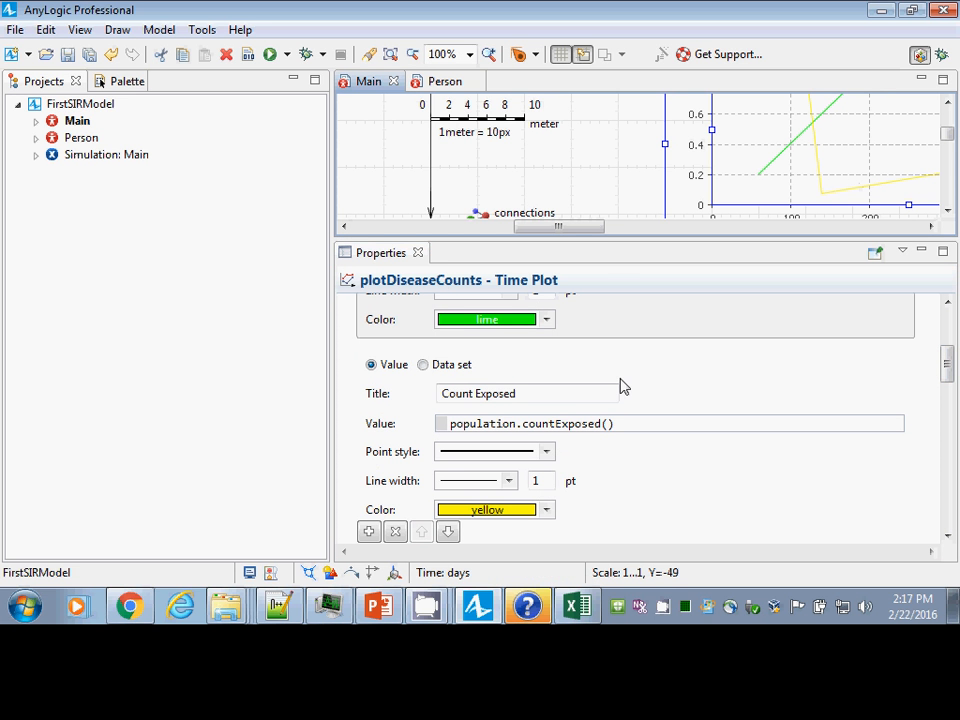
{"action": "left_click_drag", "start_coordinate": [949, 365], "coordinate": [945, 388]}
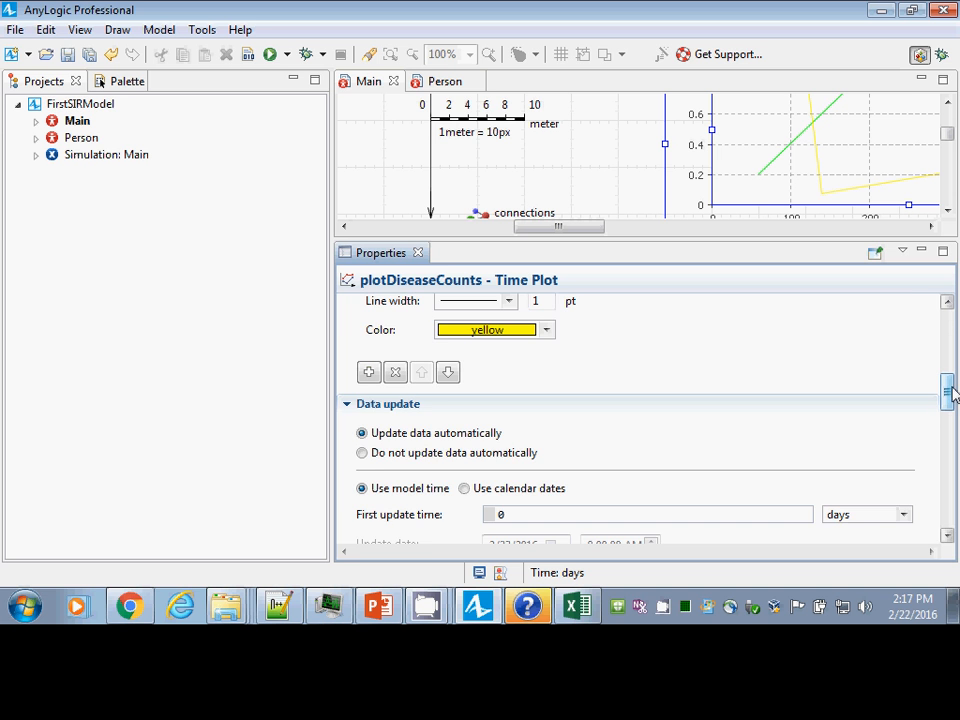
{"action": "left_click", "coordinate": [368, 372]}
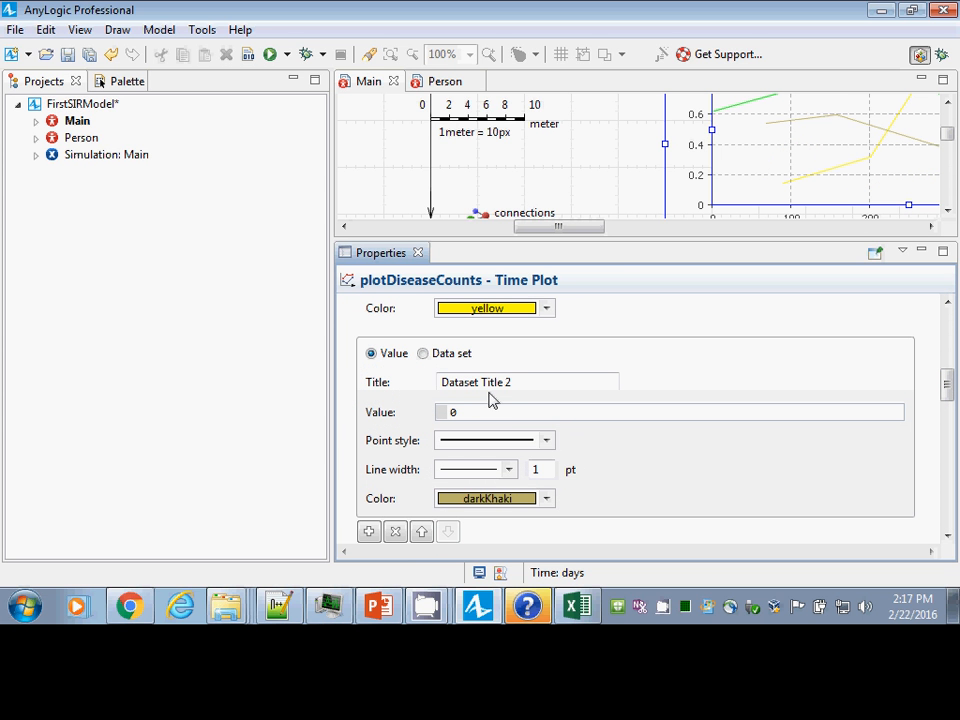
{"action": "left_click_drag", "start_coordinate": [558, 377], "coordinate": [422, 377]}
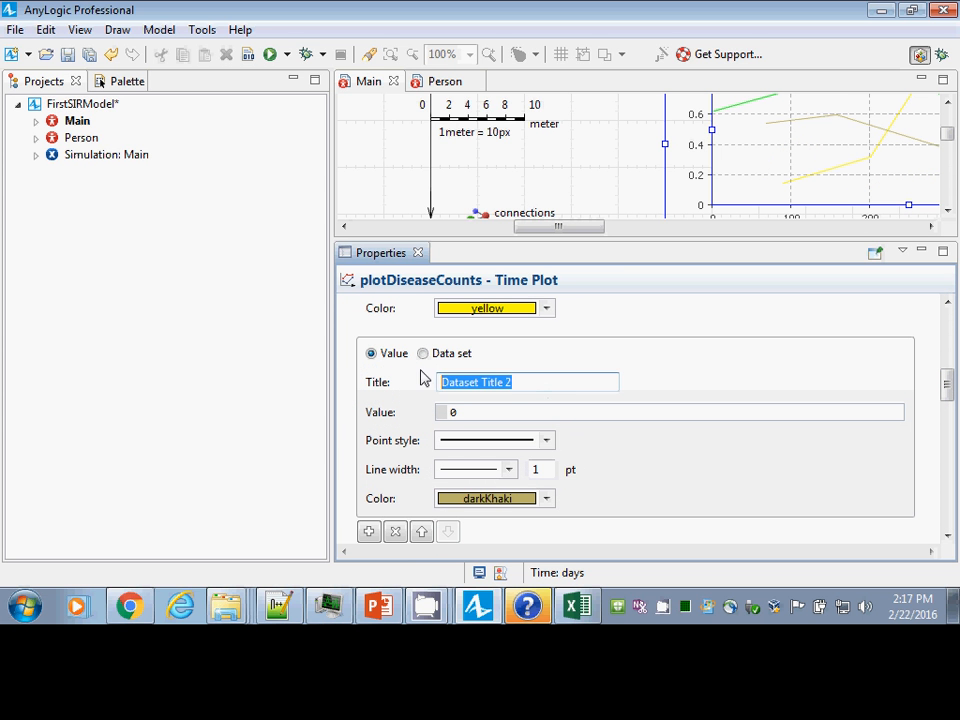
{"action": "type", "text": "Count Infective"}
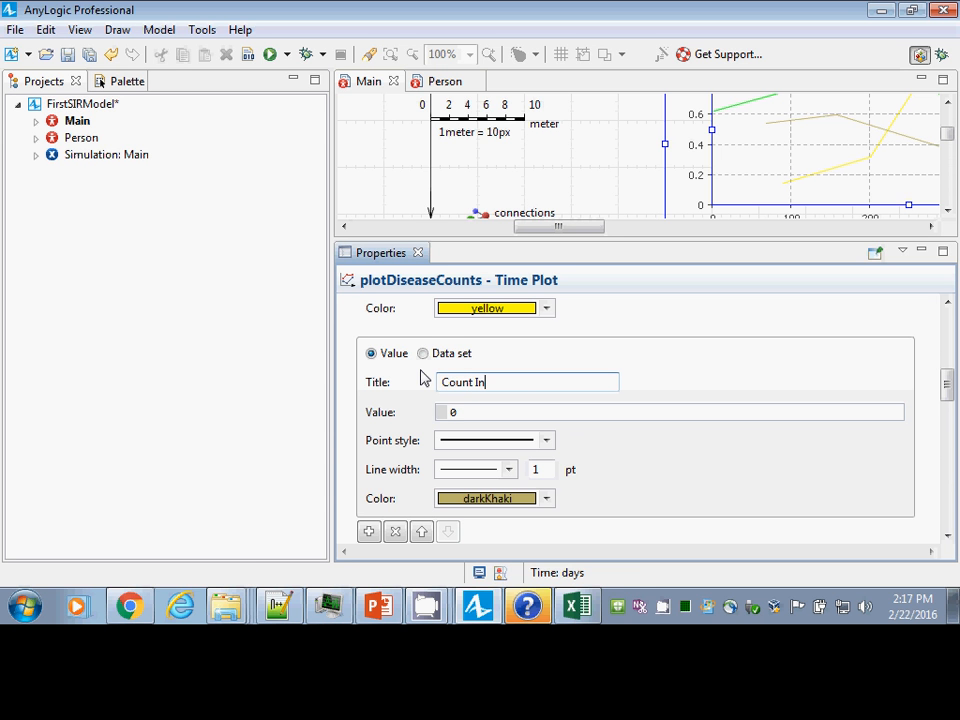
- Set the Count Infective data item's value to population.countInfective() and save the model
{"action": "left_click", "coordinate": [452, 417]}
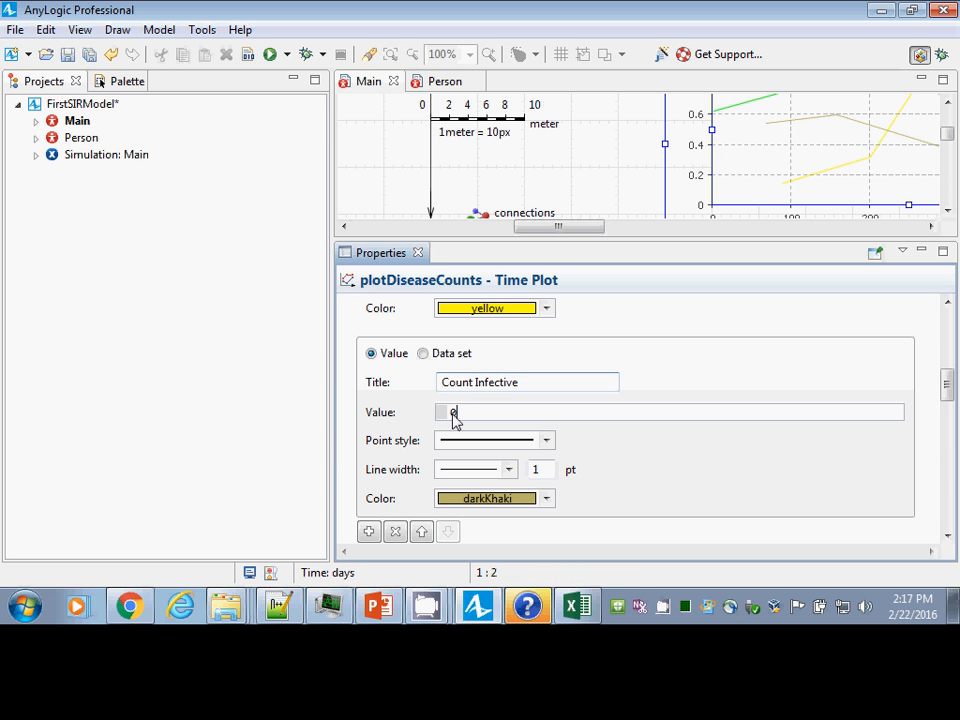
{"action": "double_click", "coordinate": [452, 413]}
{"action": "type", "text": "countInfective"}
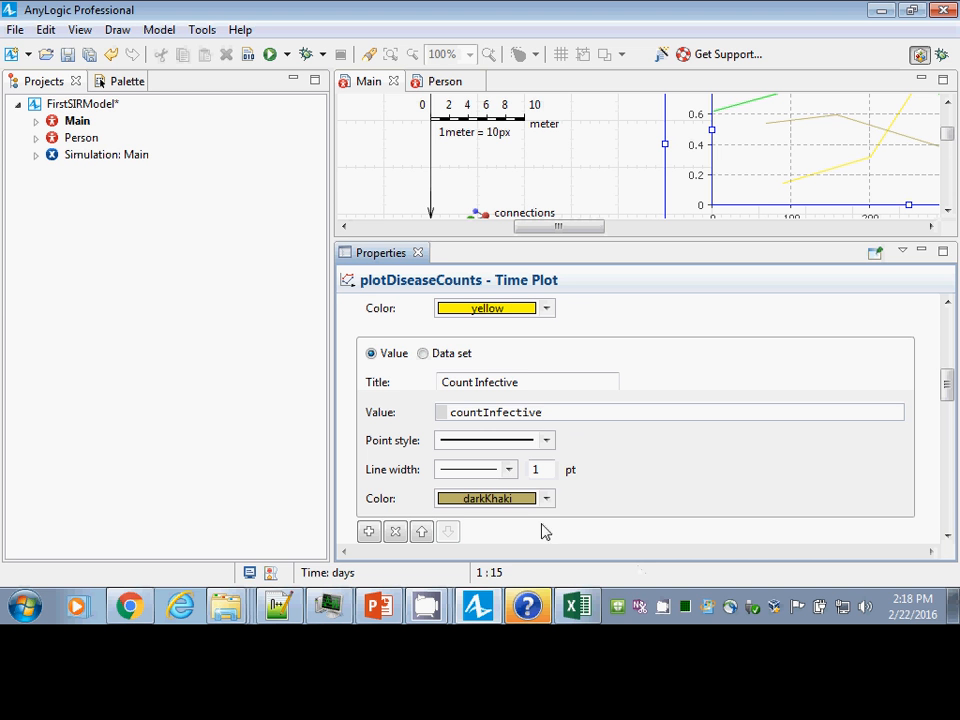
{"action": "key", "text": "Home"}
{"action": "key", "text": "shift+End"}
{"action": "type", "text": "popul"}
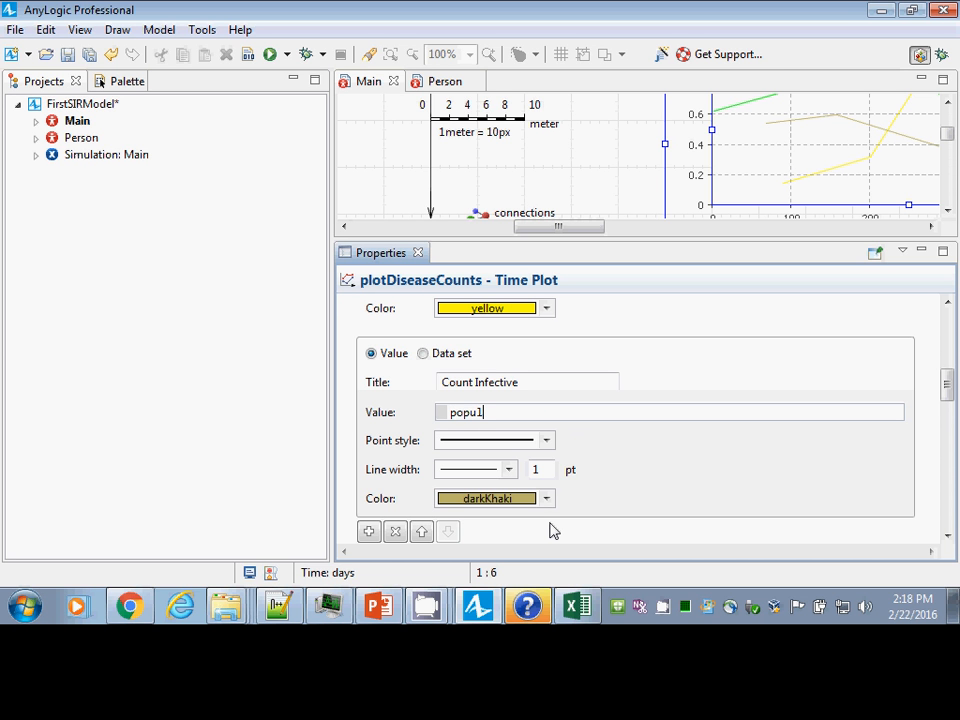
{"action": "type", "text": "ation.countInfective()"}
{"action": "key", "text": "ctrl+s"}
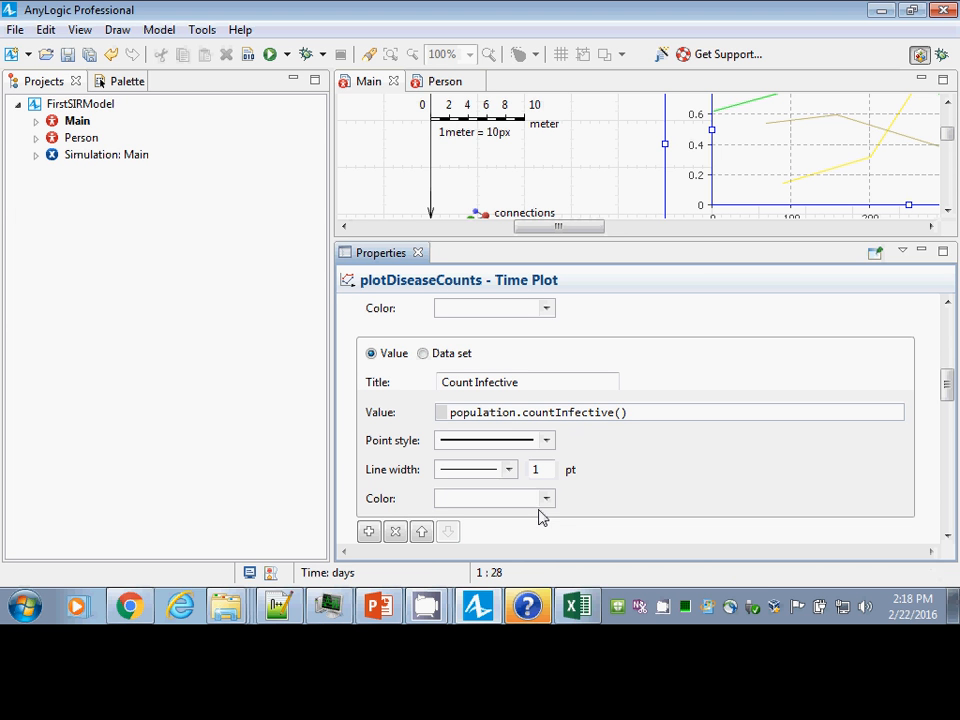
- Set the Count Infective line's color to red and save the model
{"action": "left_click", "coordinate": [546, 502]}
{"action": "left_click", "coordinate": [449, 494]}
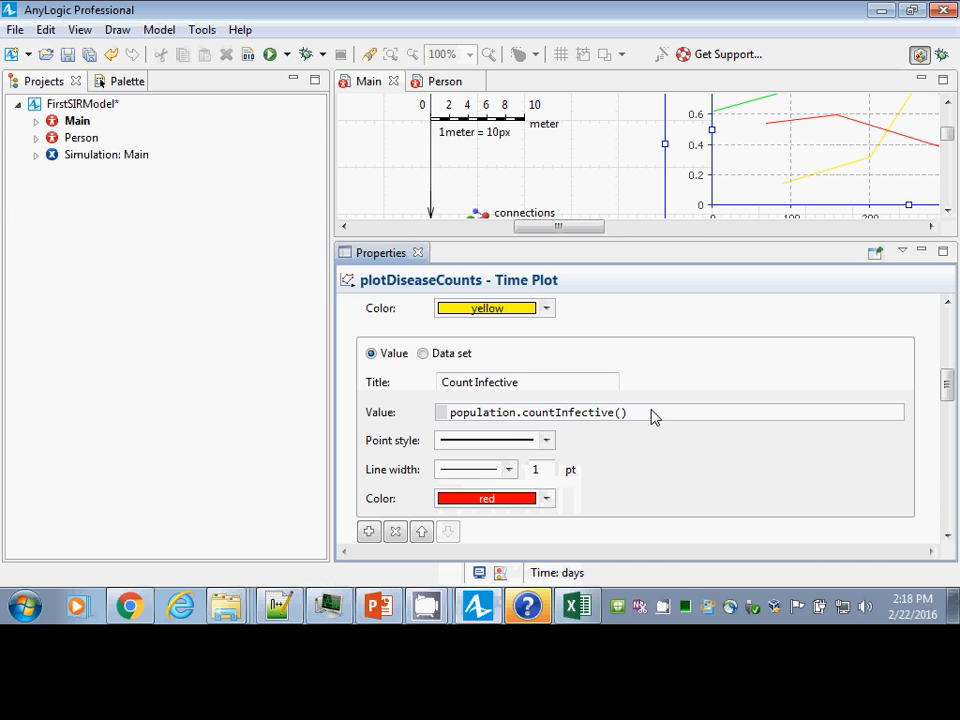
{"action": "key", "text": "ctrl+s"}
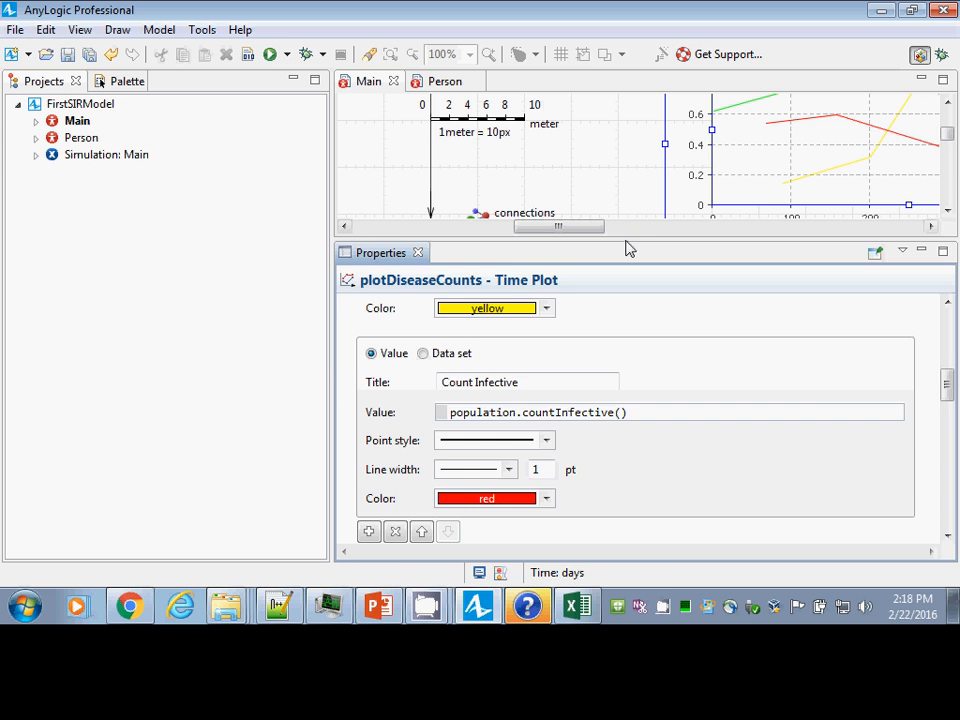
- Review the Susceptible, Exposed and Infective count statistics defined on the population of Person agents
{"action": "left_click_drag", "start_coordinate": [628, 245], "coordinate": [619, 354]}
{"action": "left_click", "coordinate": [477, 290]}
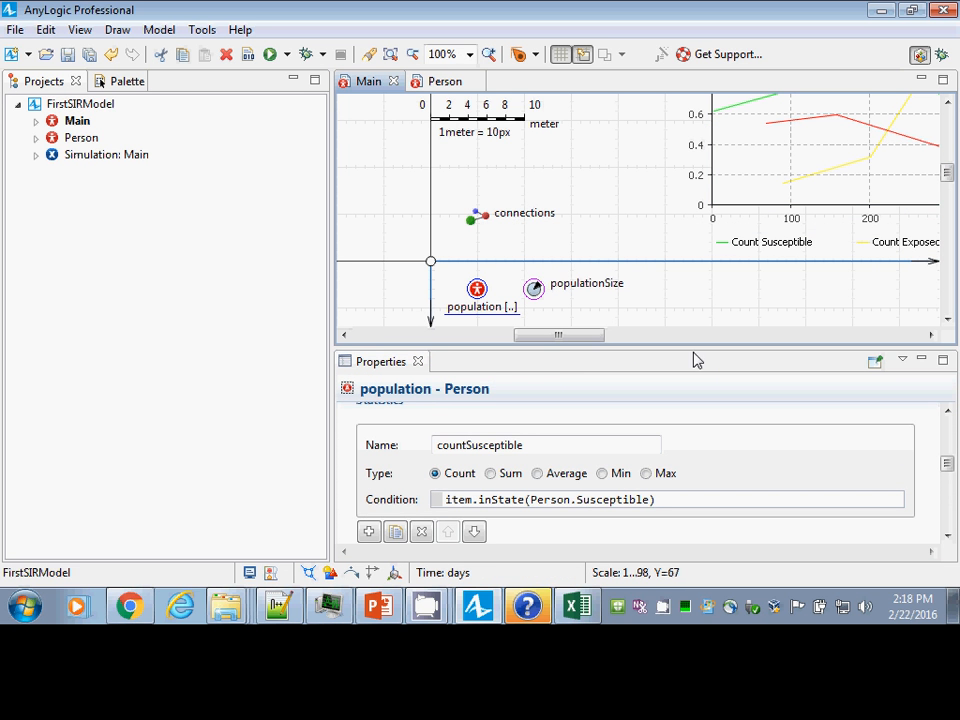
{"action": "left_click_drag", "start_coordinate": [692, 355], "coordinate": [692, 257]}
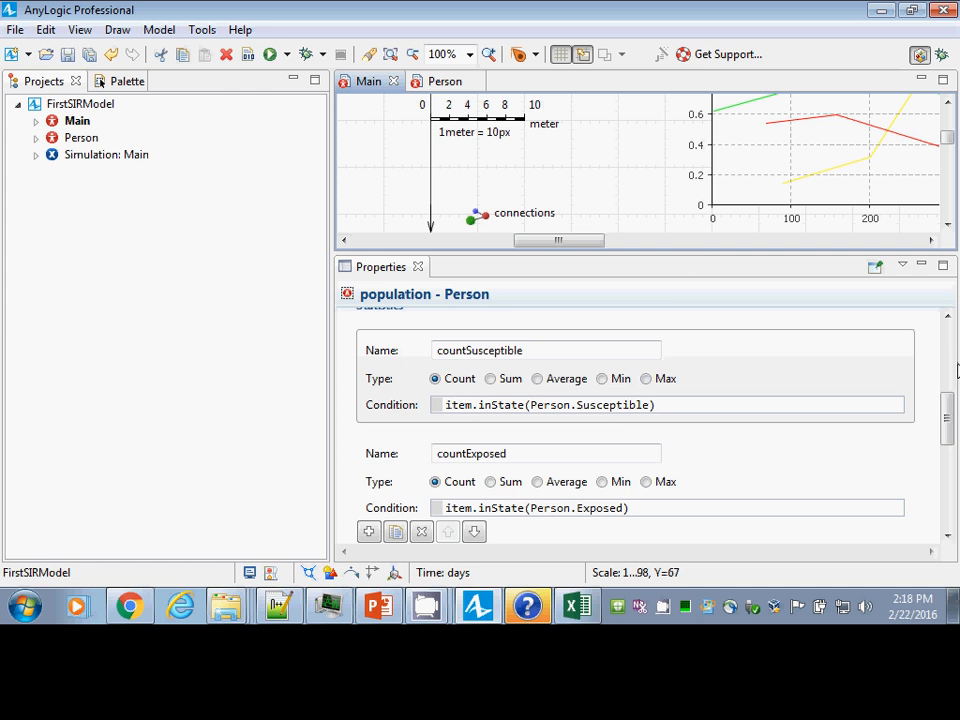
{"action": "left_click_drag", "start_coordinate": [949, 411], "coordinate": [950, 437]}
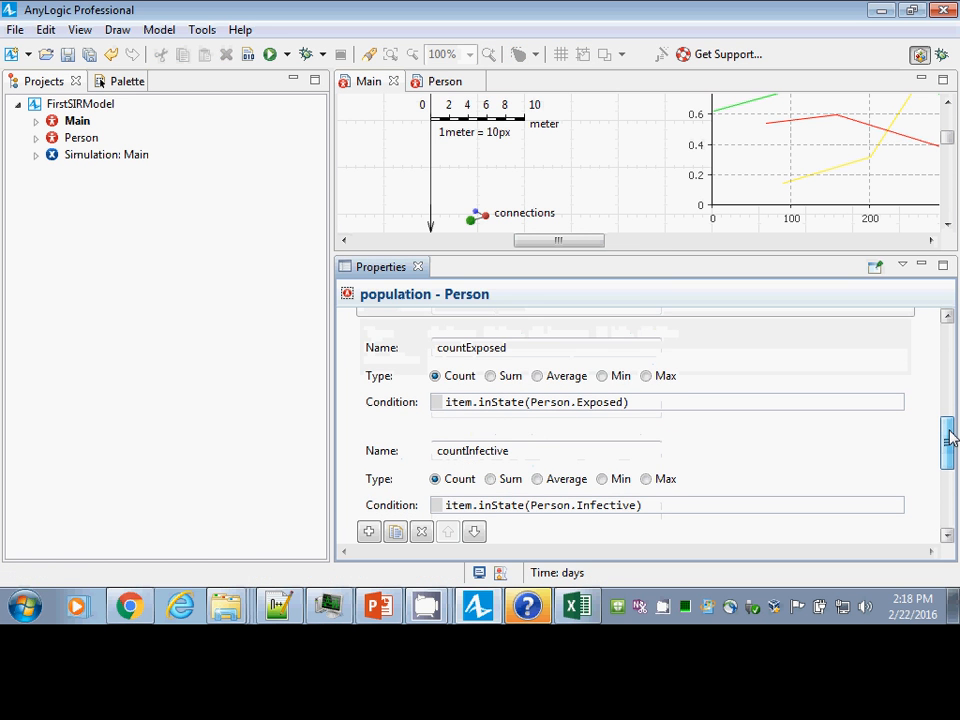
{"action": "left_click", "coordinate": [370, 450]}
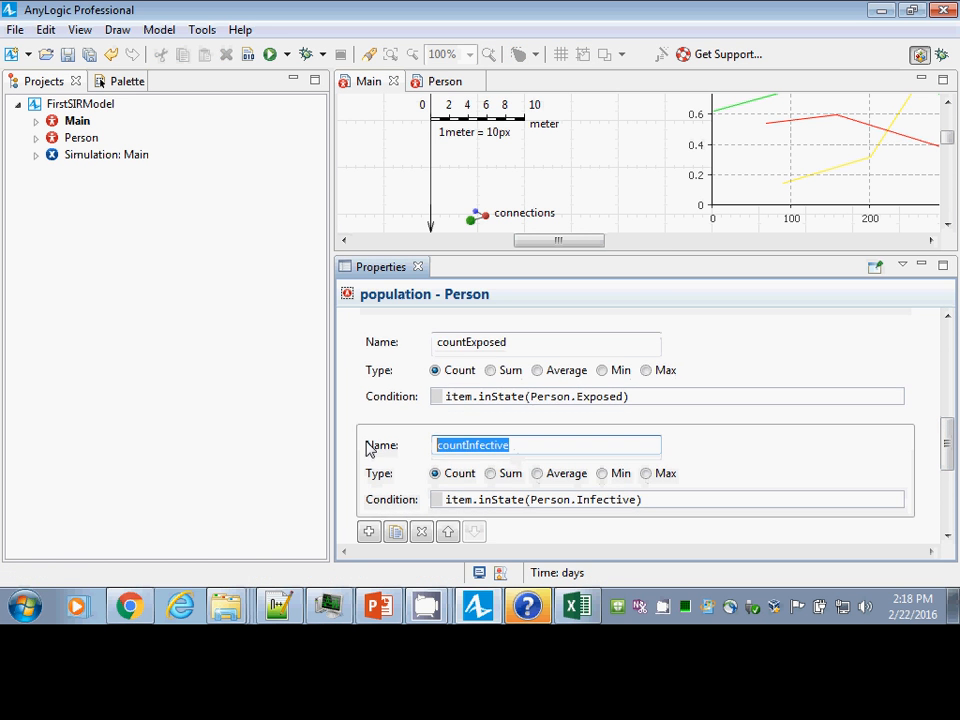
{"action": "left_click_drag", "start_coordinate": [949, 443], "coordinate": [952, 405]}
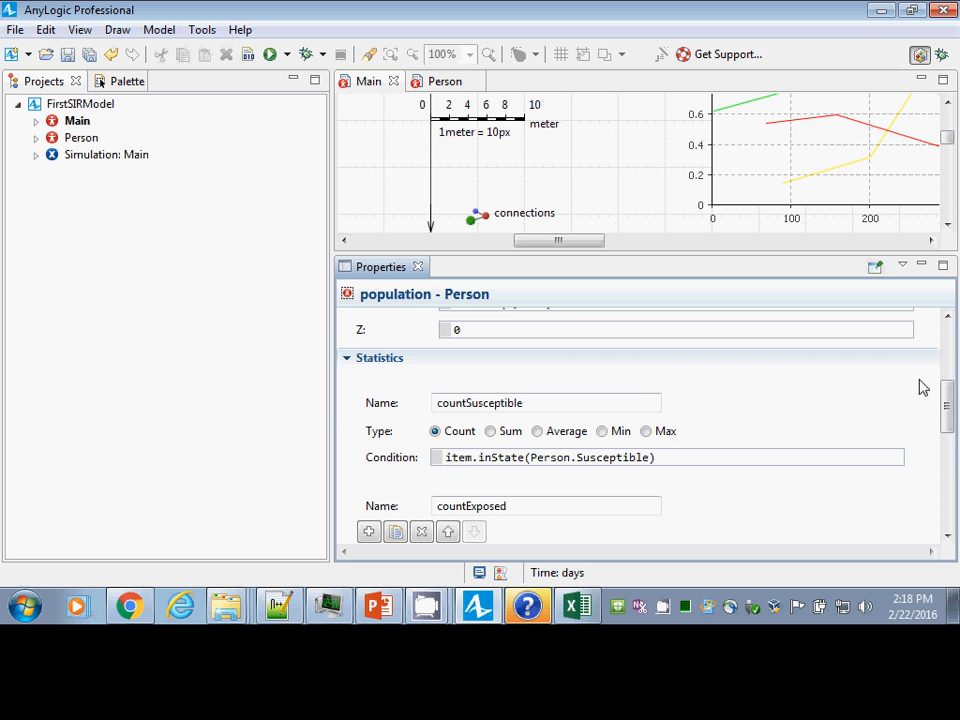
{"action": "left_click_drag", "start_coordinate": [945, 407], "coordinate": [947, 454]}
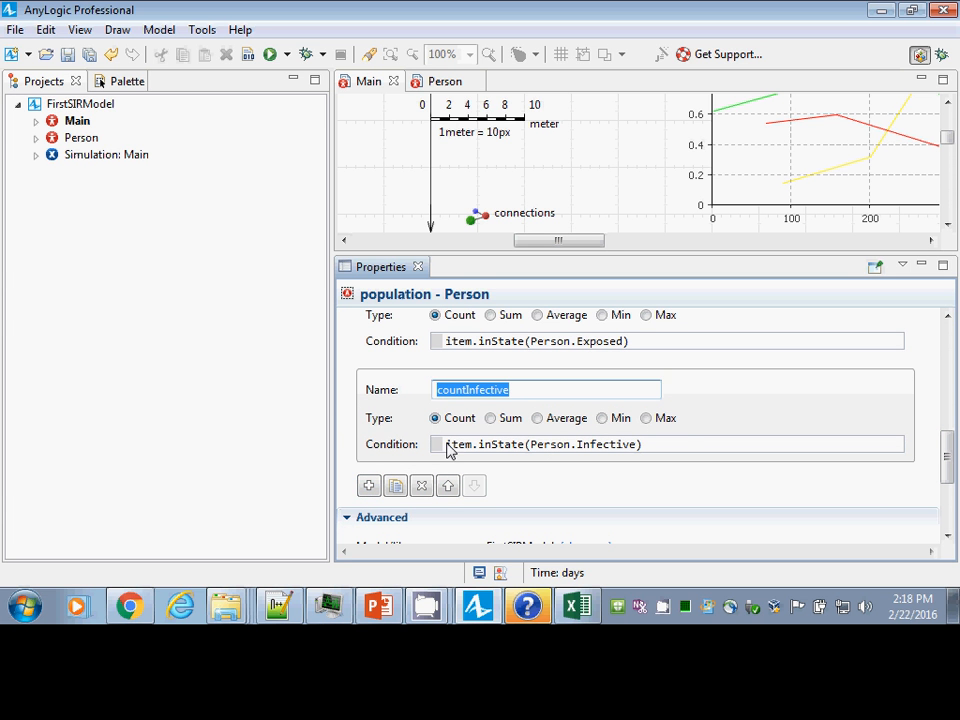
- Examine the parts of the countInfective statistic's condition, including the inState call and its Person.Infective argument
{"action": "left_click_drag", "start_coordinate": [447, 445], "coordinate": [690, 454]}
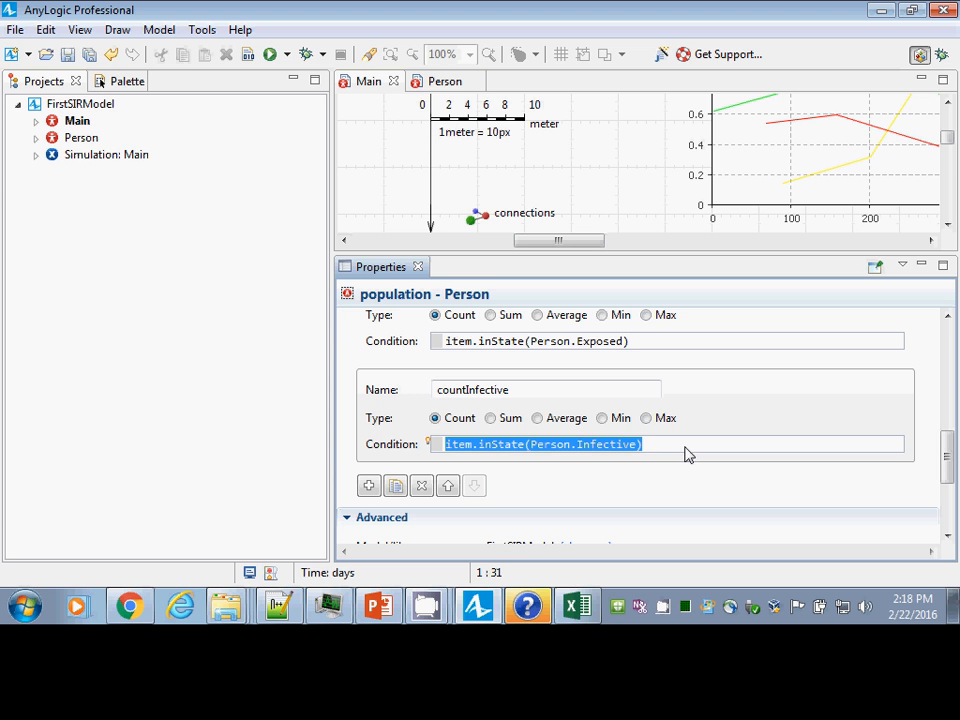
{"action": "left_click", "coordinate": [686, 454]}
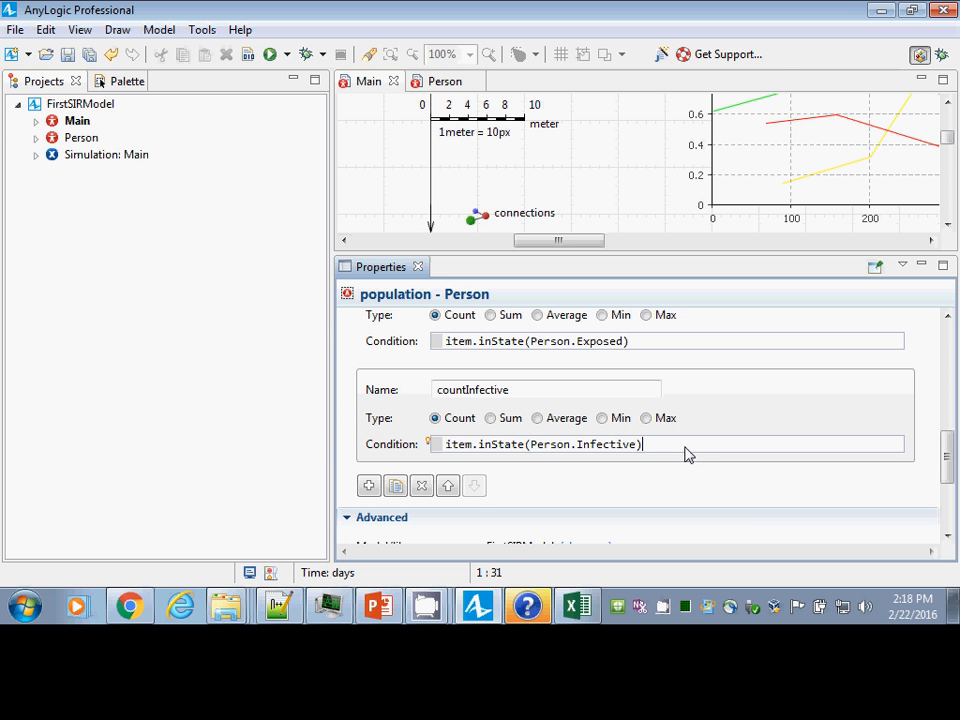
{"action": "key", "text": "ctrl+shift+Left"}
{"action": "key", "text": "ctrl+shift+Left"}
{"action": "key", "text": "ctrl+shift+Left"}
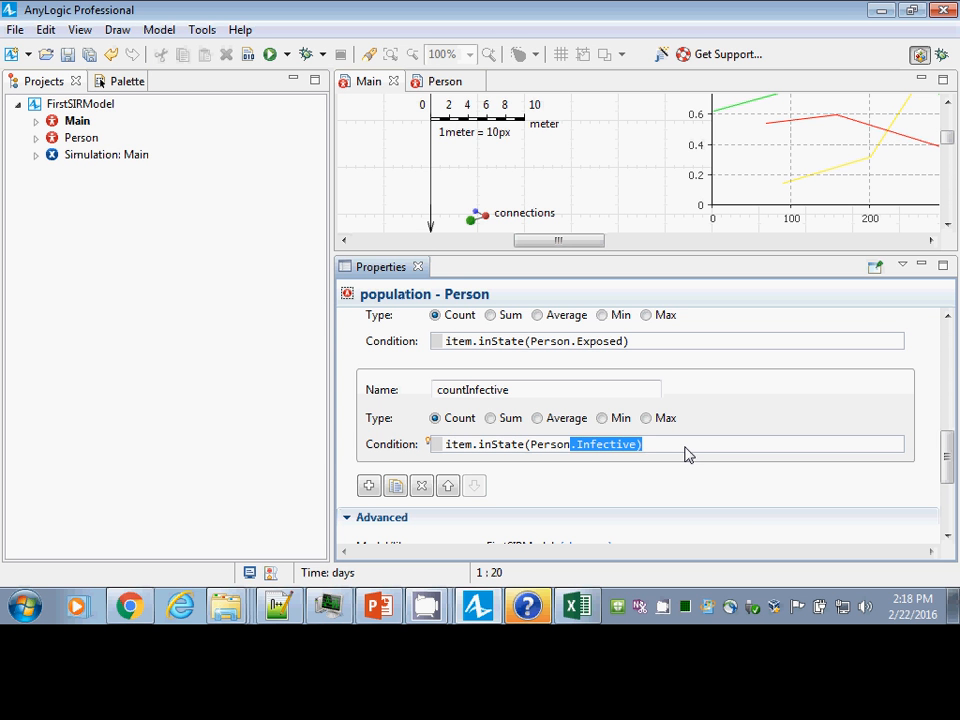
{"action": "key", "text": "ctrl+shift+Left"}
{"action": "key", "text": "Left"}
{"action": "key", "text": "ctrl+Left"}
{"action": "key", "text": "ctrl+Left"}
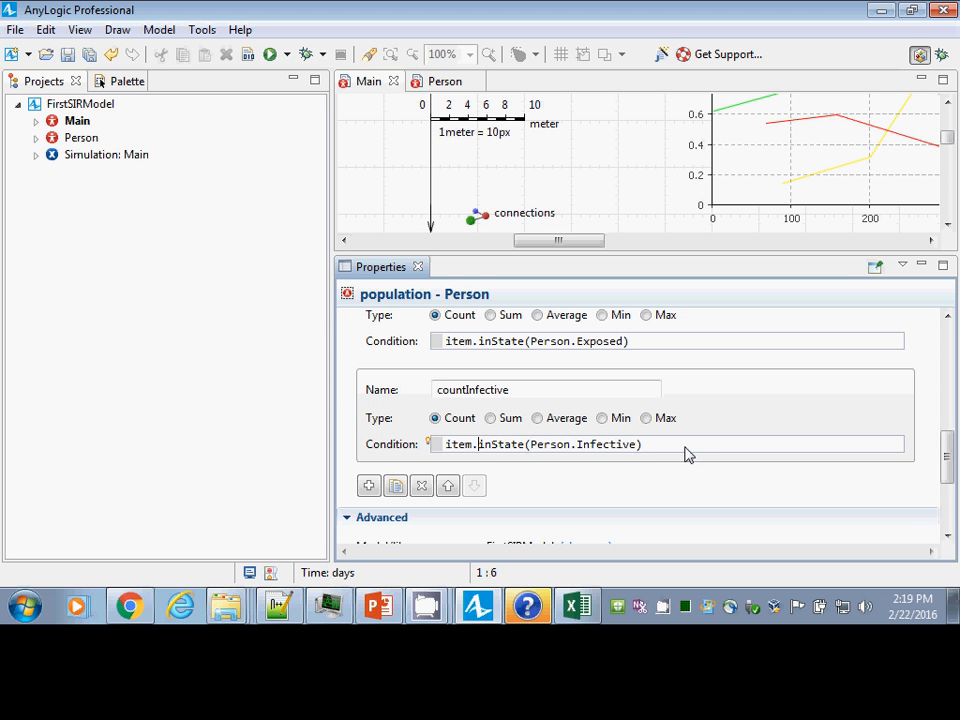
{"action": "key", "text": "ctrl+Right"}
{"action": "key", "text": "Right"}
{"action": "key", "text": "ctrl+shift+Right"}
{"action": "key", "text": "ctrl+shift+Right"}
{"action": "key", "text": "ctrl+shift+Right"}
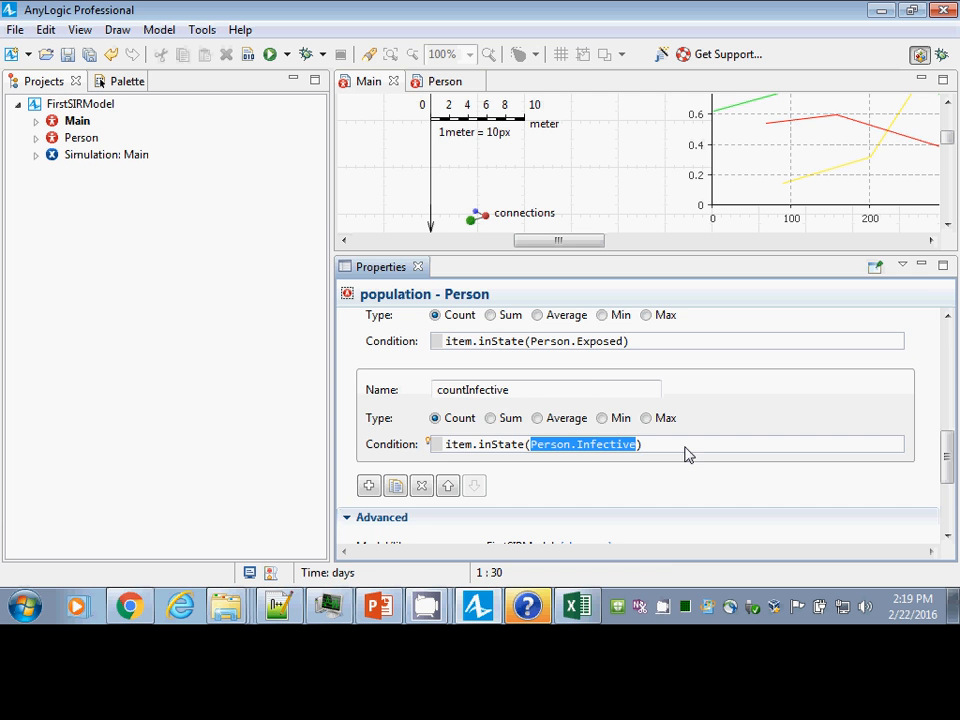
- Review the data items of the plotDiseaseCounts time plot, down to the Count Infective entry and its value
{"action": "left_click", "coordinate": [793, 122]}
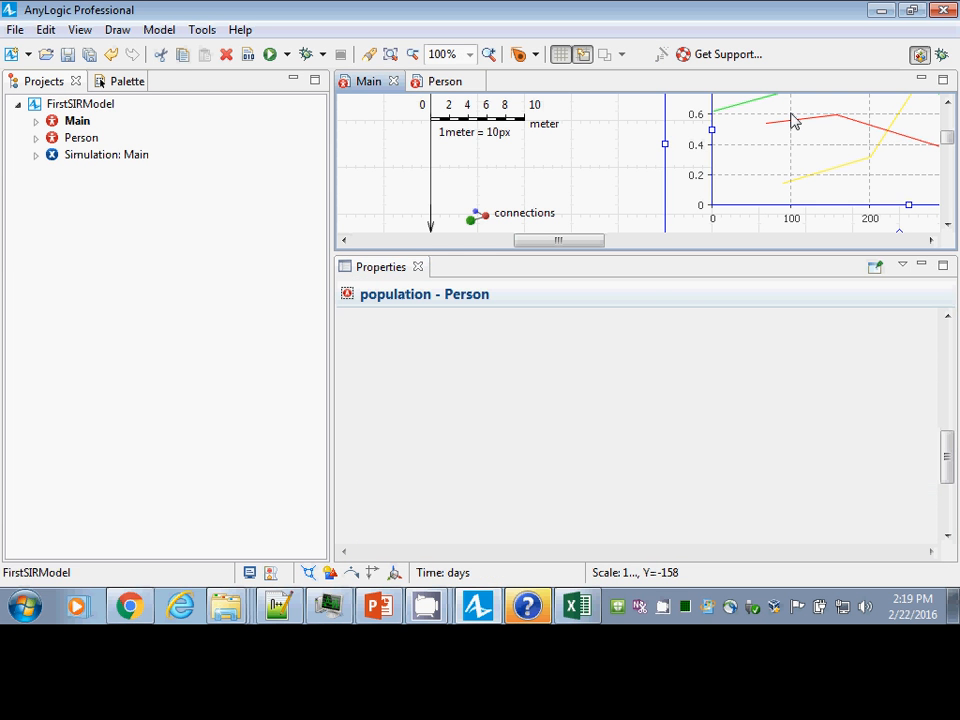
{"action": "left_click", "coordinate": [947, 318]}
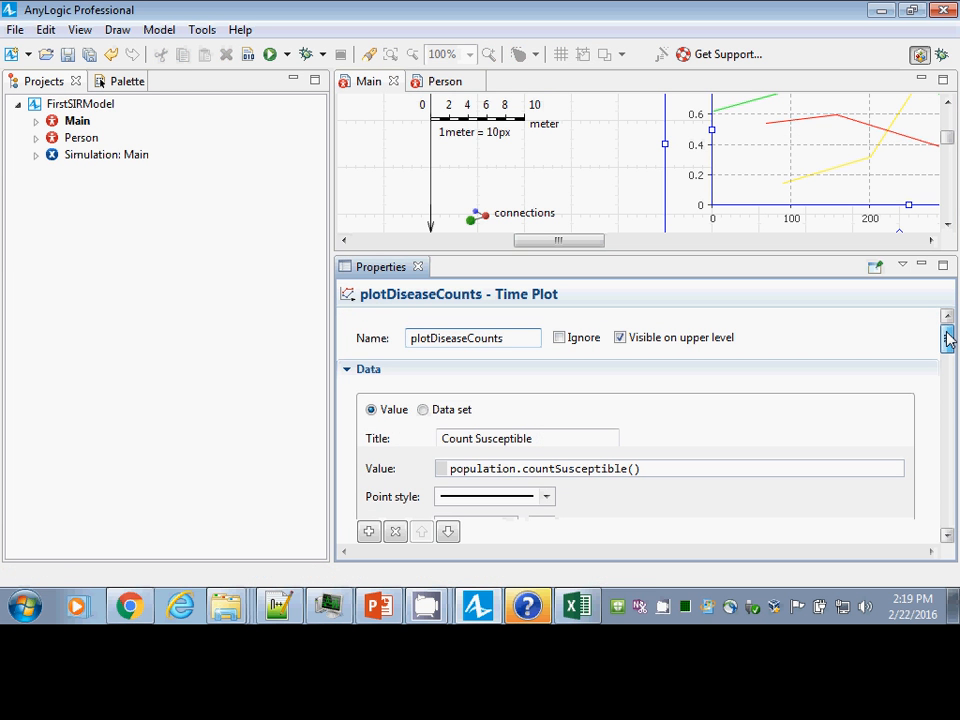
{"action": "left_click_drag", "start_coordinate": [947, 338], "coordinate": [947, 408]}
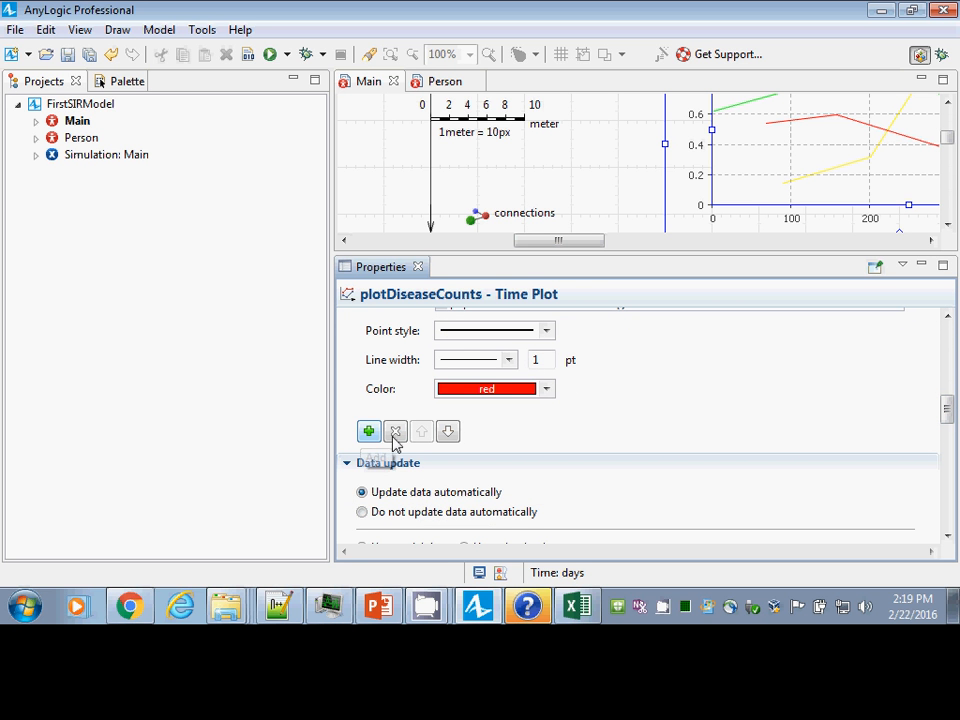
{"action": "left_click_drag", "start_coordinate": [951, 422], "coordinate": [947, 400]}
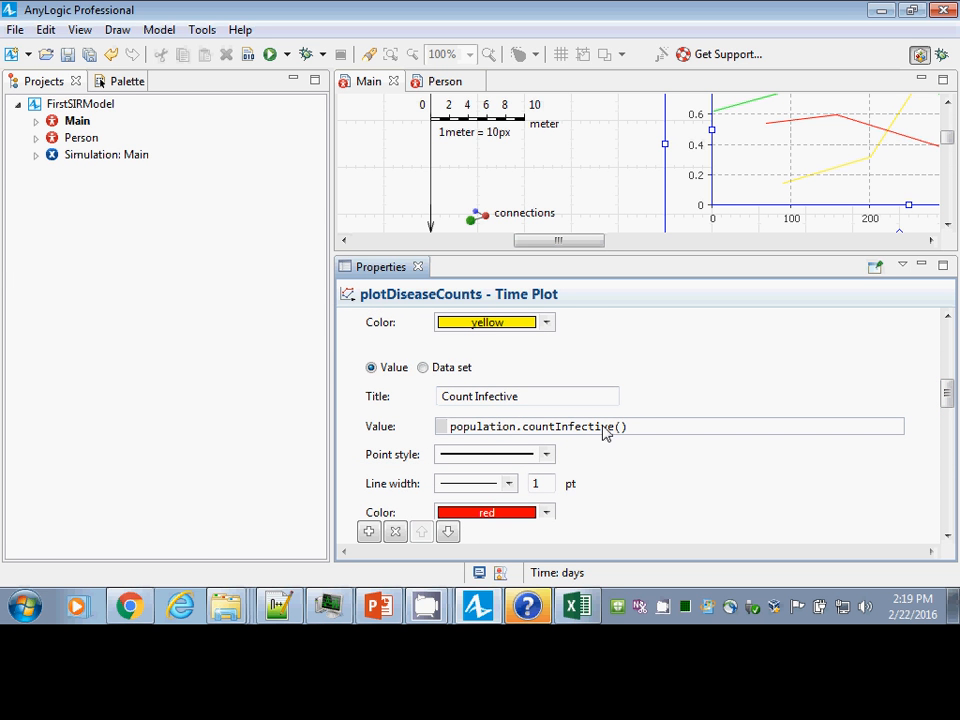
- Save the model, launch the Simulation experiment of FirstSIRModel and start the run
{"action": "key", "text": "ctrl+s"}
{"action": "left_click", "coordinate": [77, 156]}
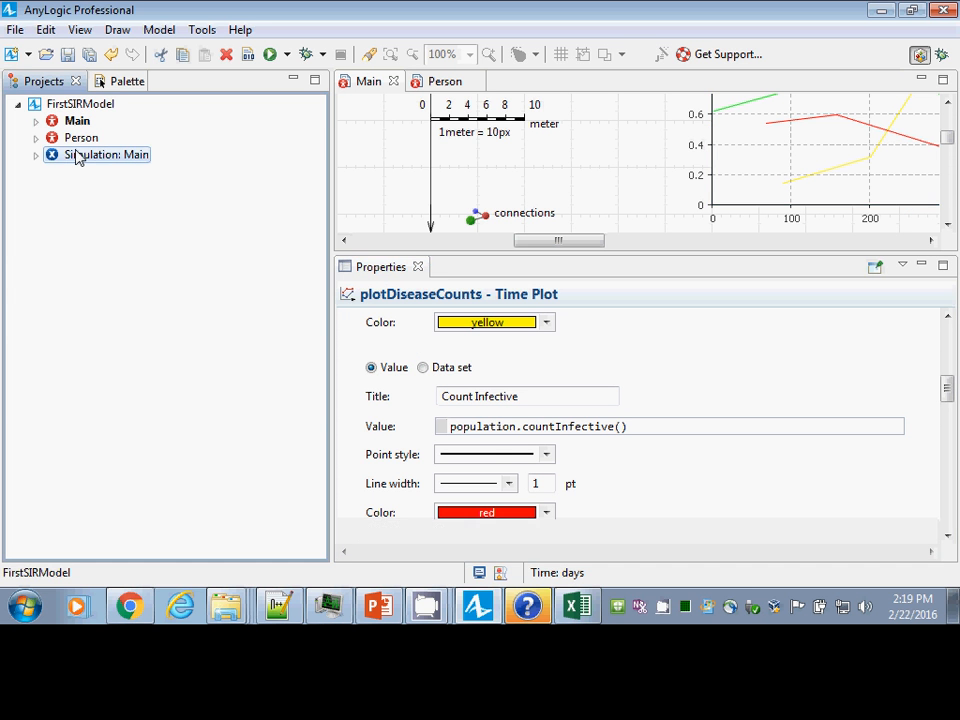
{"action": "right_click", "coordinate": [77, 154]}
{"action": "left_click", "coordinate": [167, 381]}
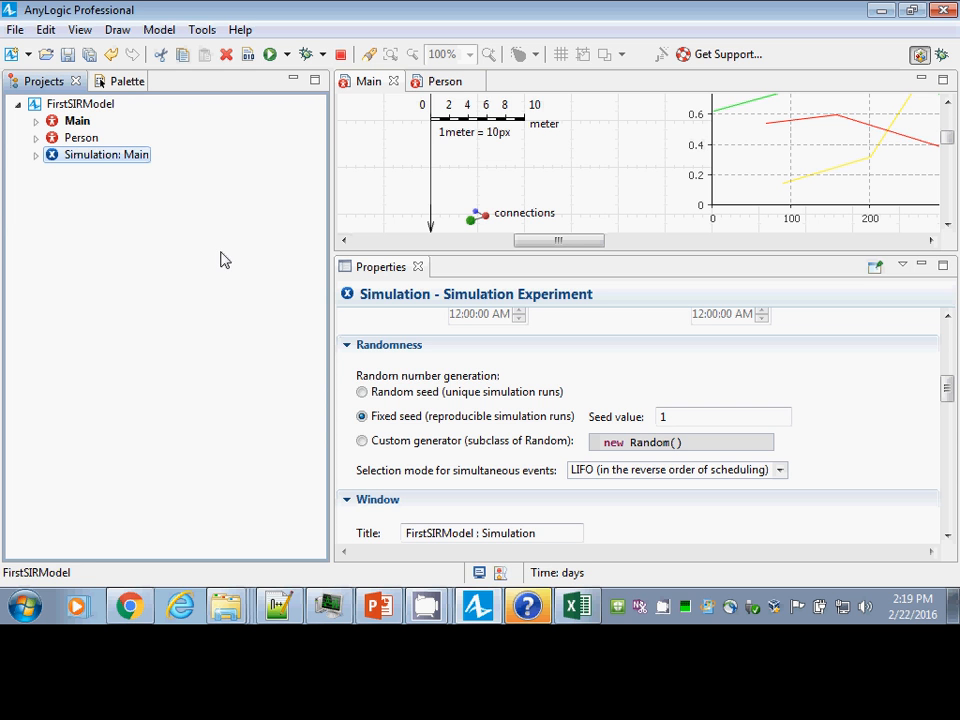
{"action": "left_click", "coordinate": [103, 137]}
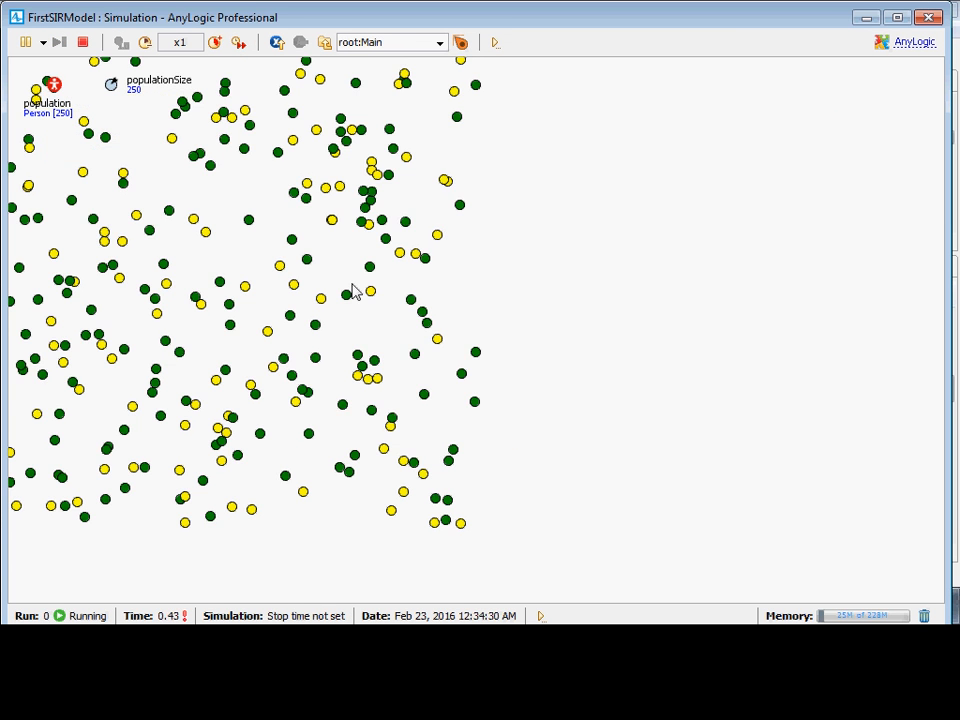
- Raise the running simulation's speed to x500 to follow the Susceptible, Exposed and Infective counts on the time plot
{"action": "left_click_drag", "start_coordinate": [614, 186], "coordinate": [645, 495]}
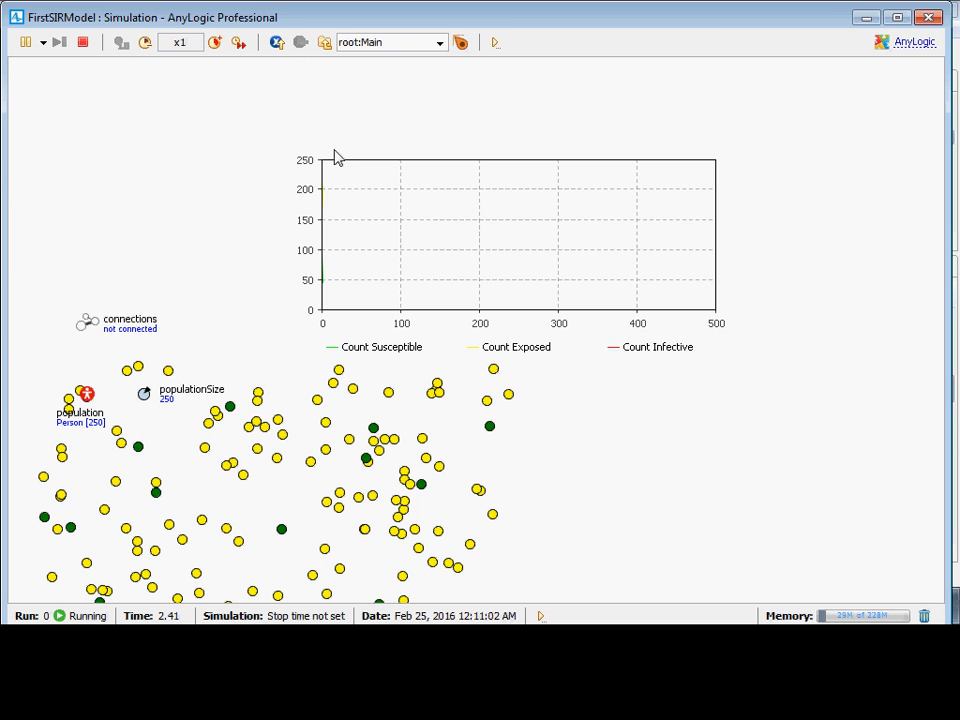
{"action": "left_click", "coordinate": [215, 42]}
{"action": "left_click", "coordinate": [215, 42]}
{"action": "left_click", "coordinate": [215, 42]}
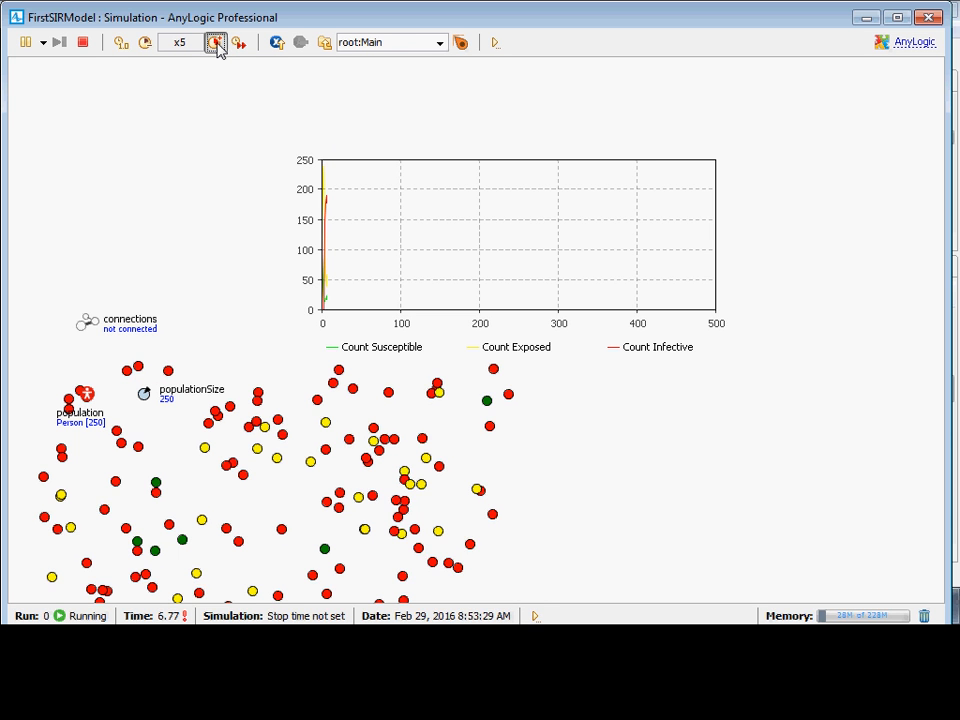
{"action": "left_click", "coordinate": [215, 42]}
{"action": "left_click", "coordinate": [215, 42]}
{"action": "left_click", "coordinate": [215, 42]}
{"action": "left_click", "coordinate": [215, 42]}
{"action": "left_click", "coordinate": [215, 42]}
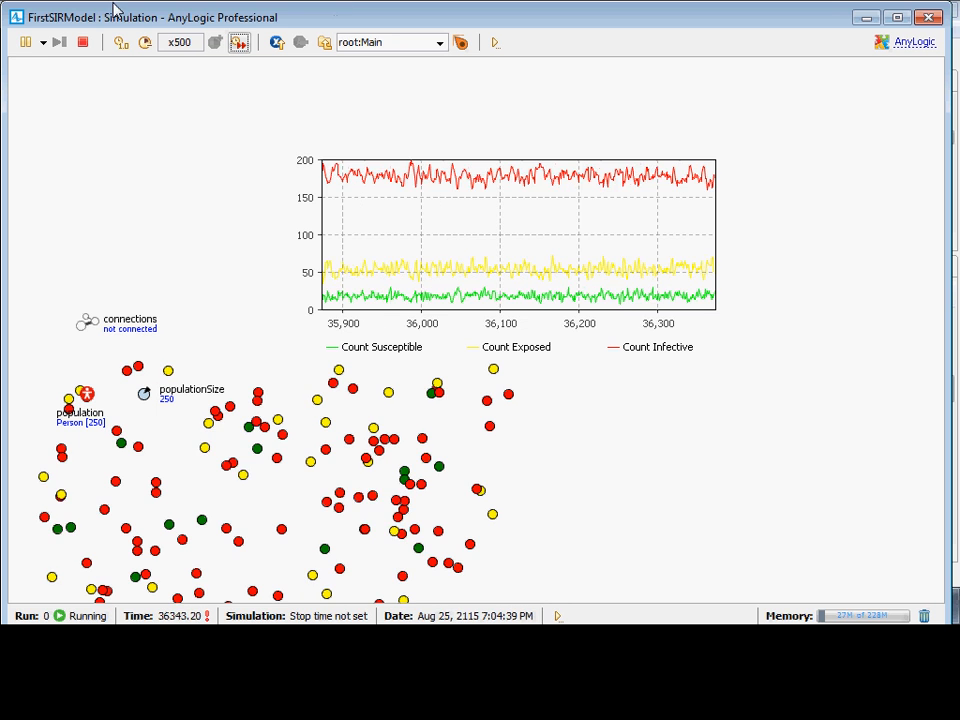
- Stop the FirstSIRModel simulation run and close the simulation window
{"action": "left_click", "coordinate": [83, 42]}
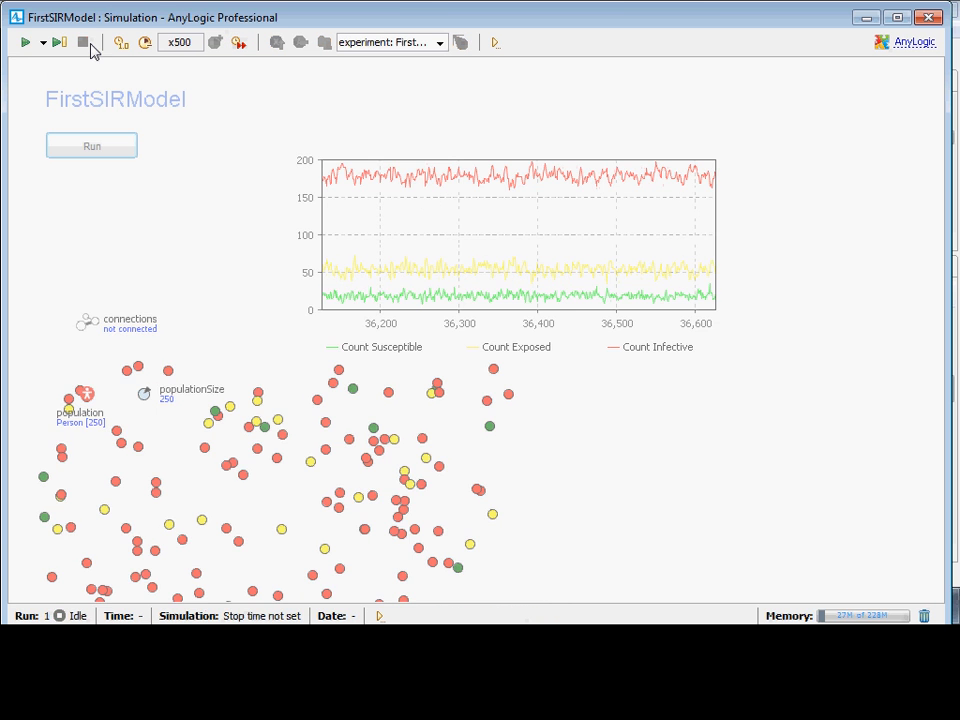
{"action": "double_click", "coordinate": [16, 18]}
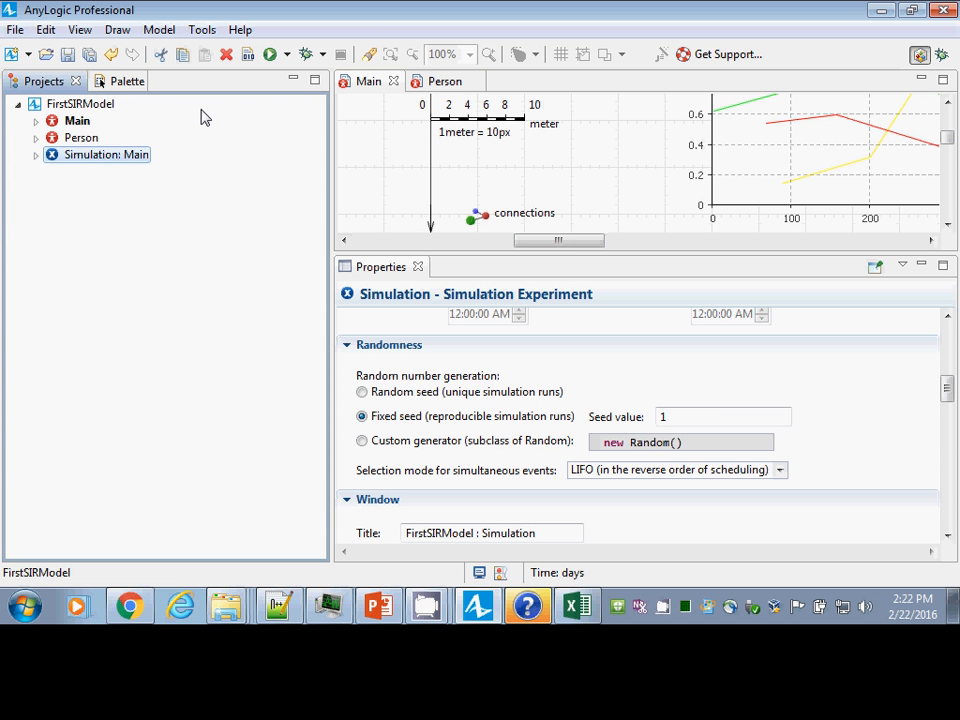
- Switch from AnyLogic to the Book1 workbook in Excel
{"action": "key", "text": "alt+Tab"}
{"action": "key", "text": "alt+Tab"}
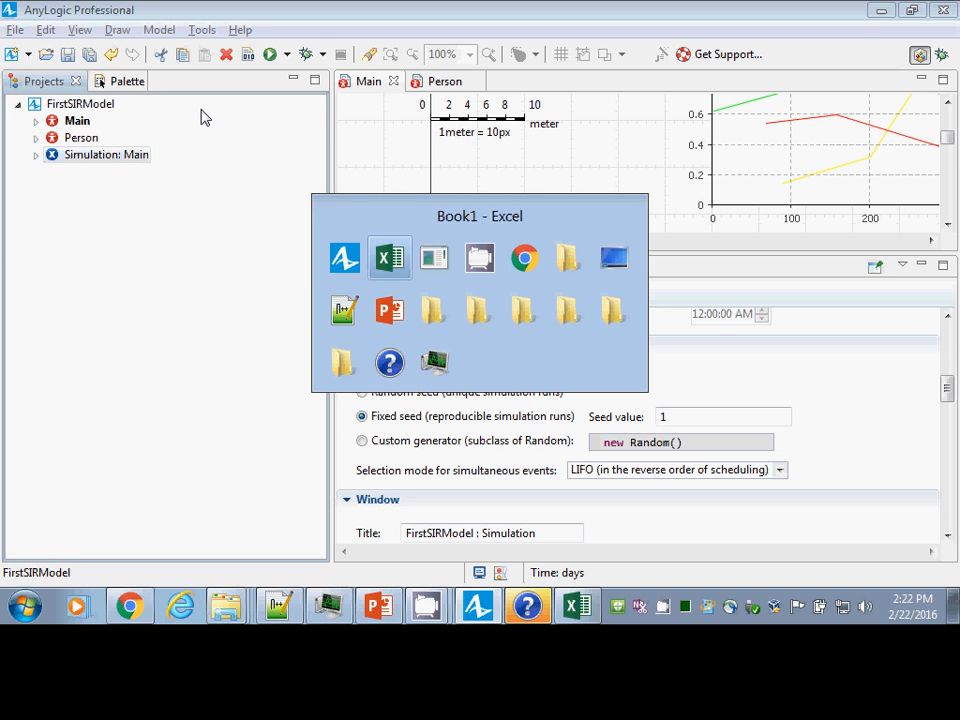